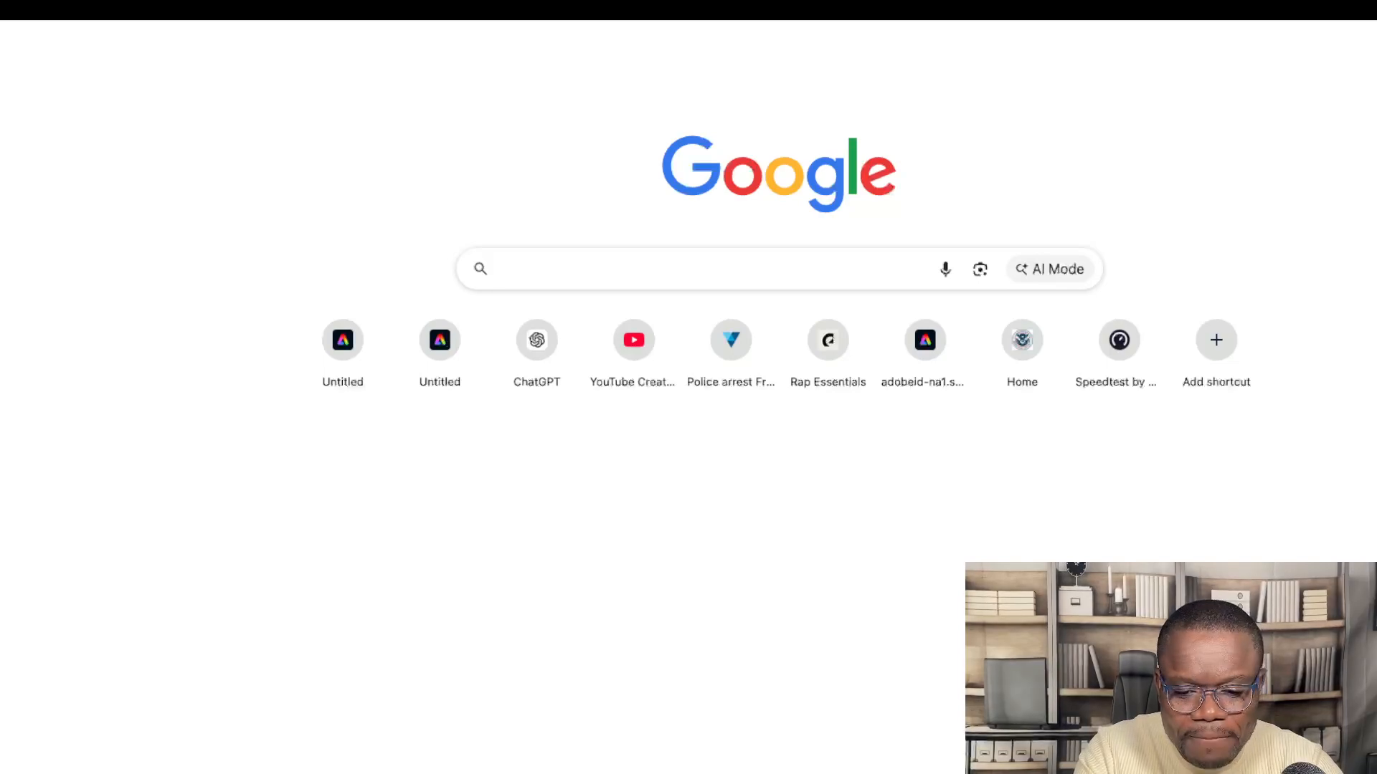
# Step: Search Google for 'immigration canada visa visiteur' using the suggested query
pyautogui.write('immigr')
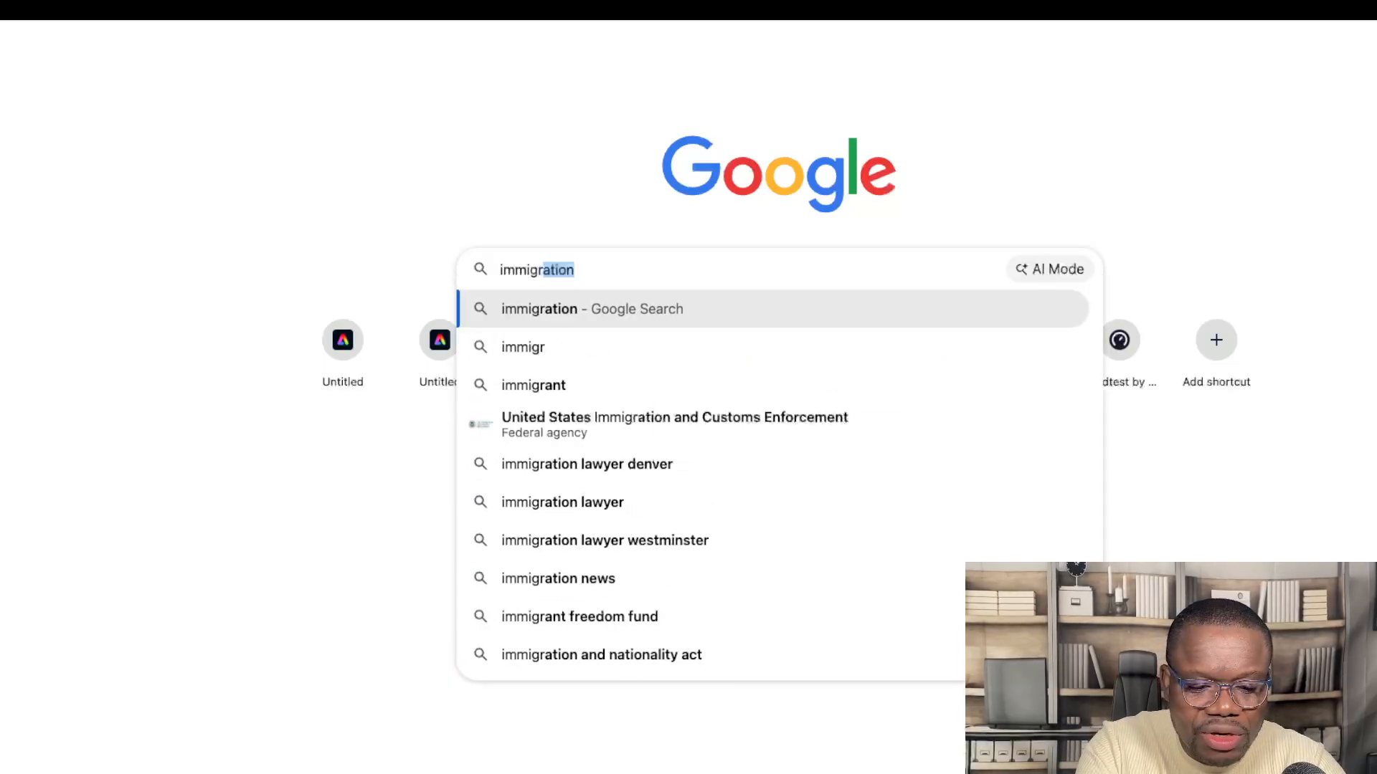
pyautogui.write('ation can')
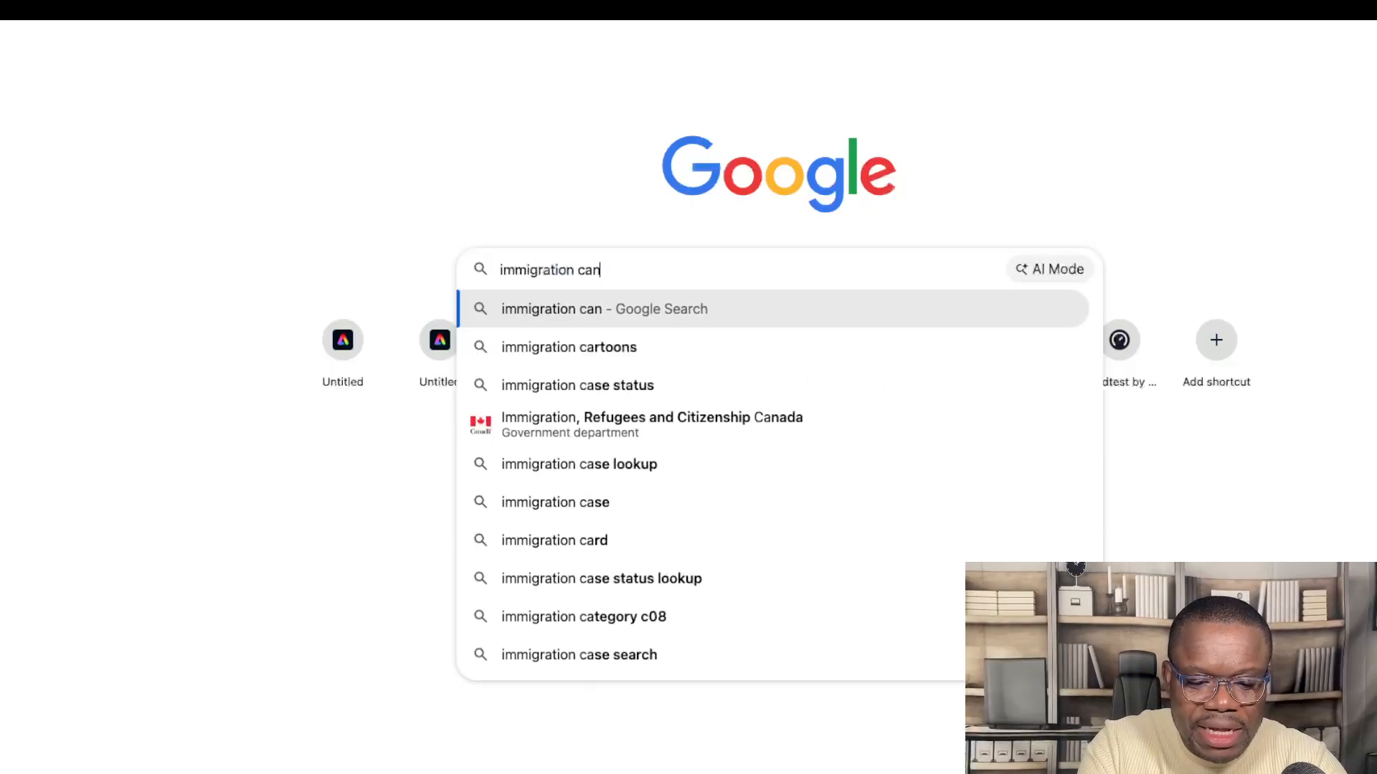
pyautogui.write('dada ')
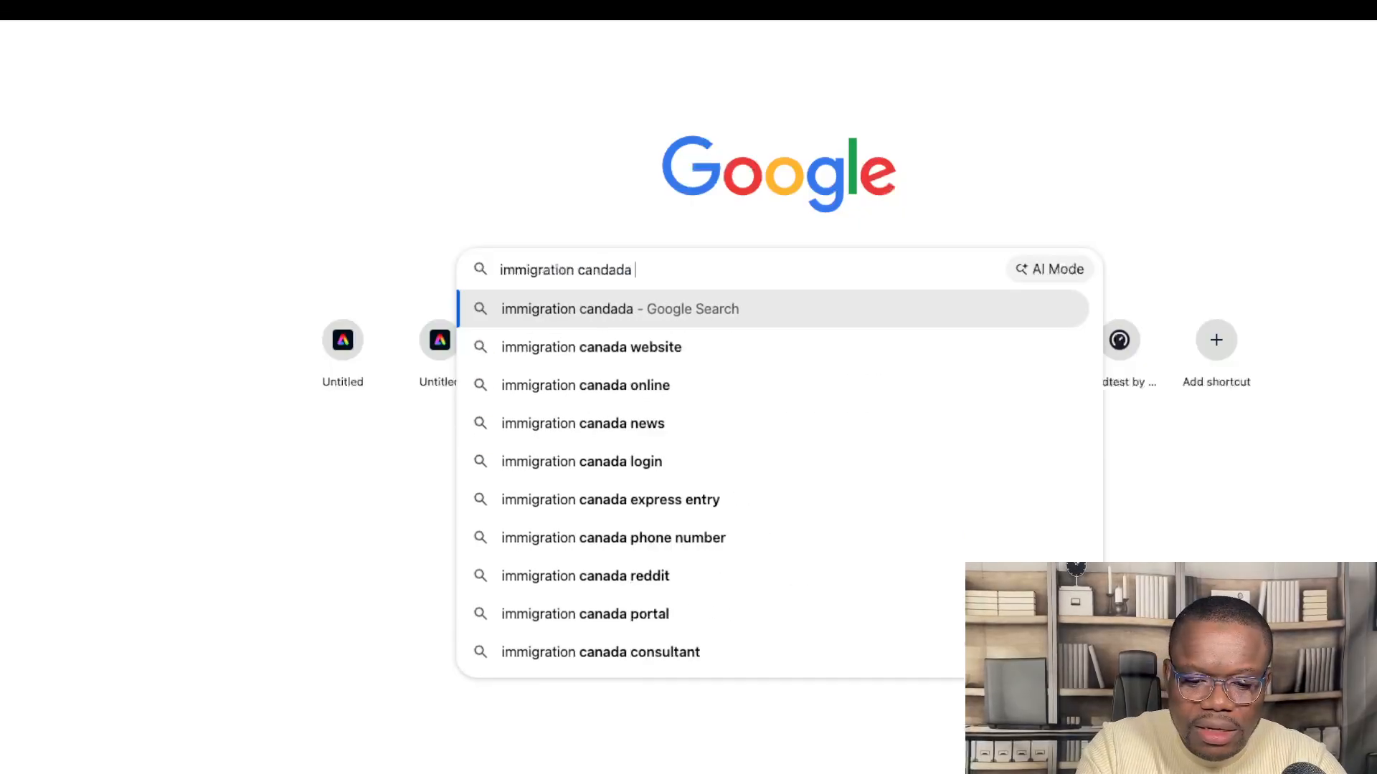
pyautogui.write('visa vi')
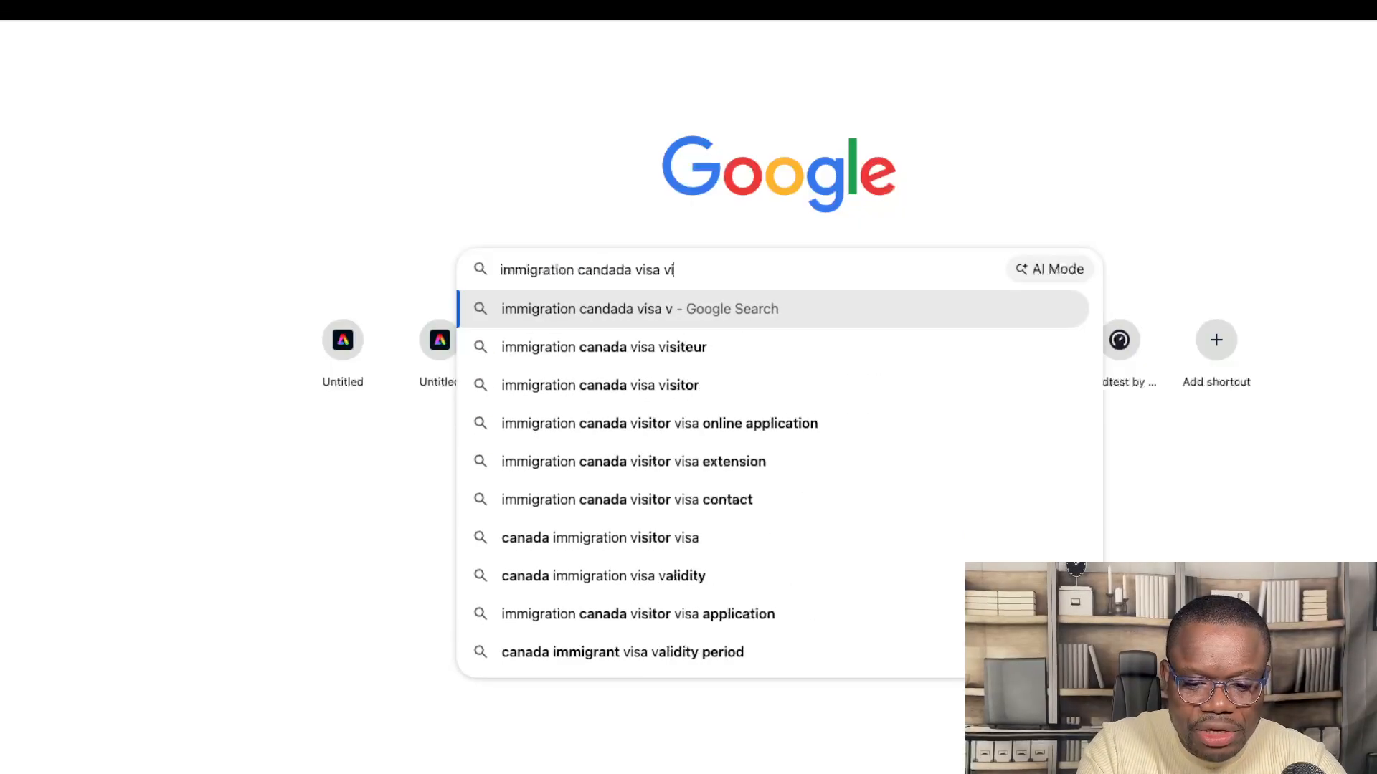
pyautogui.write('s')
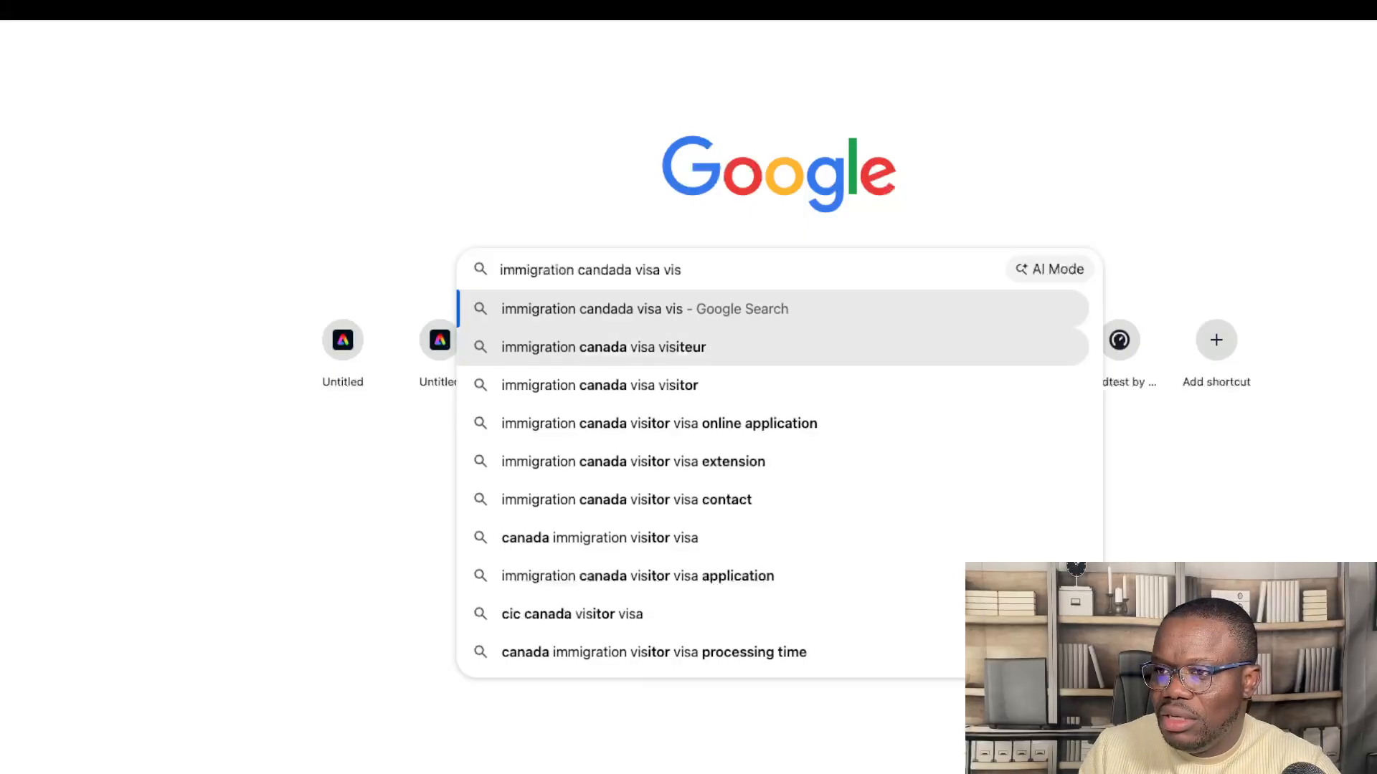
pyautogui.click(591, 348)
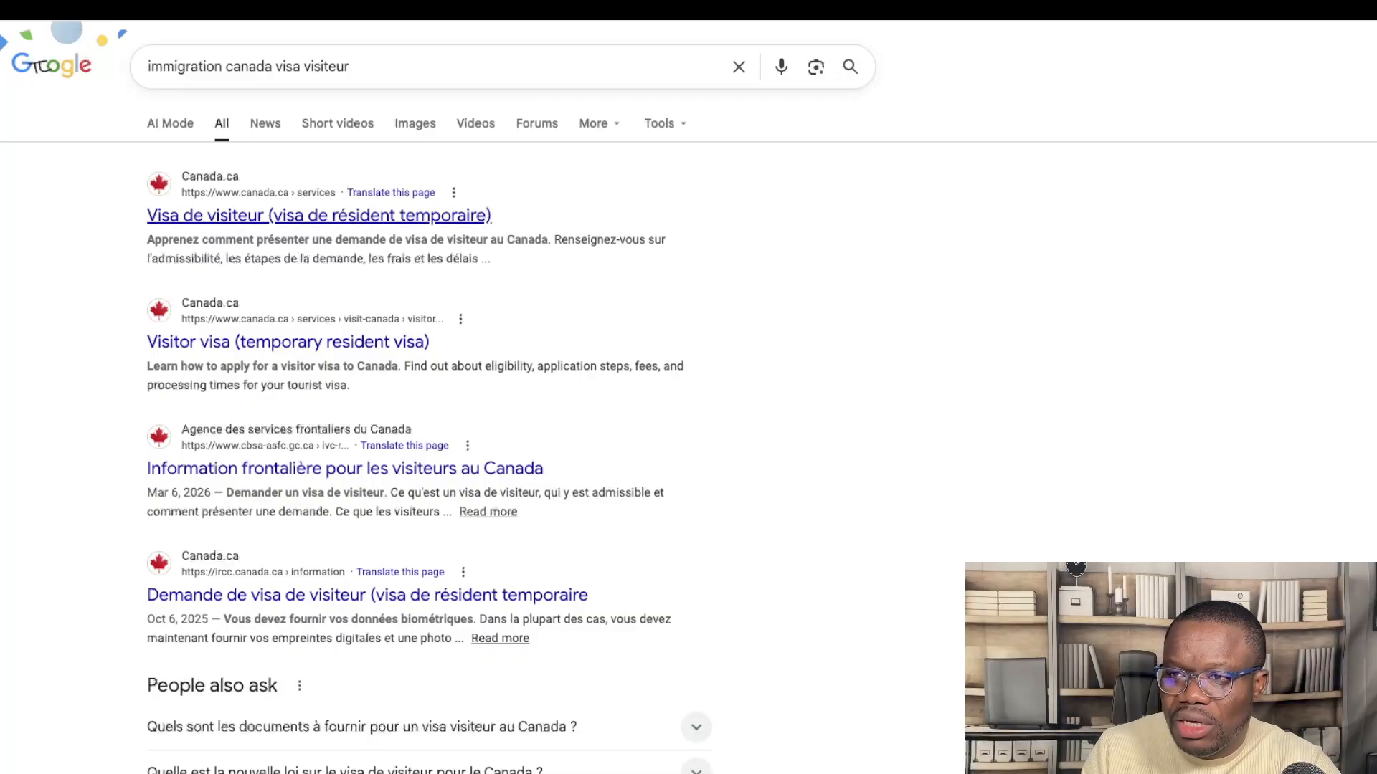
# Step: Open the Canada.ca result 'Visa de visiteur (visa de résident temporaire)'
pyautogui.click(319, 215)
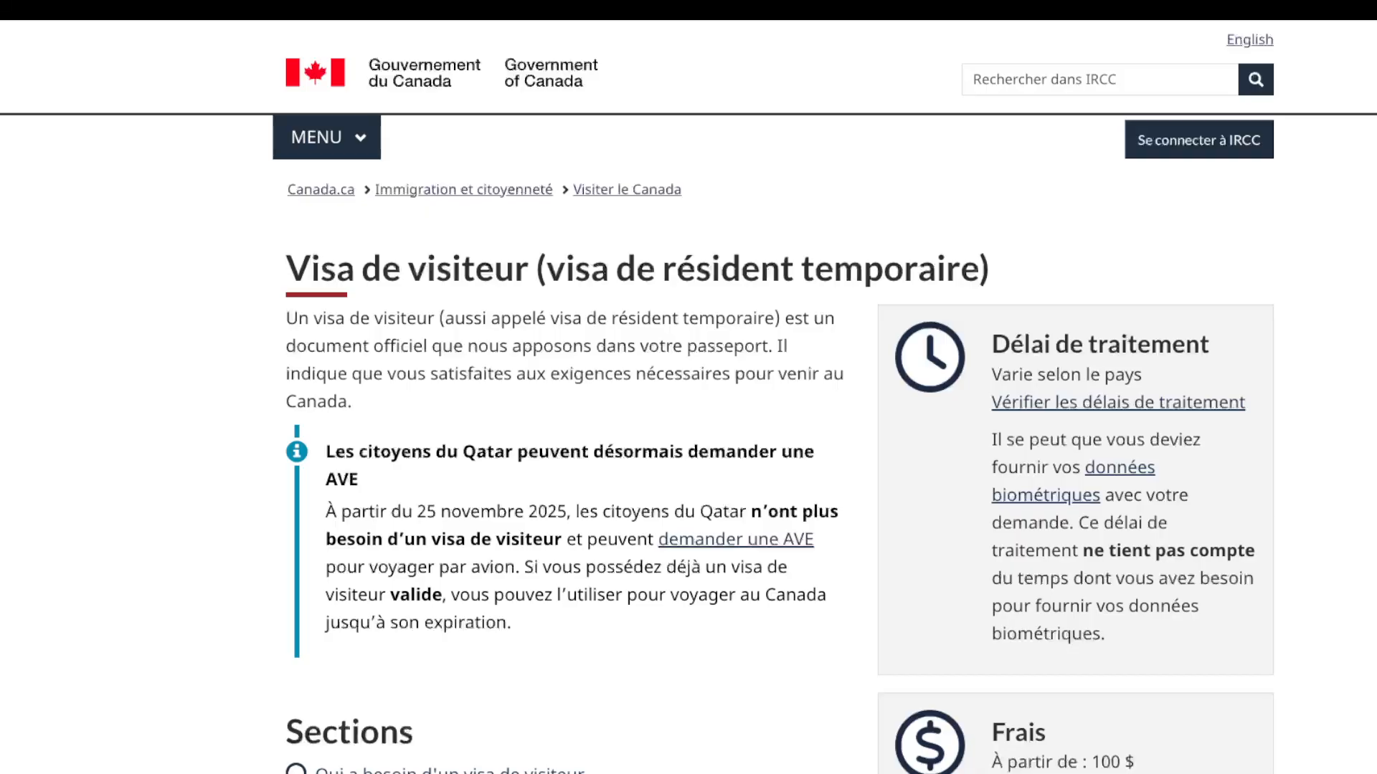
pyautogui.click(326, 137)
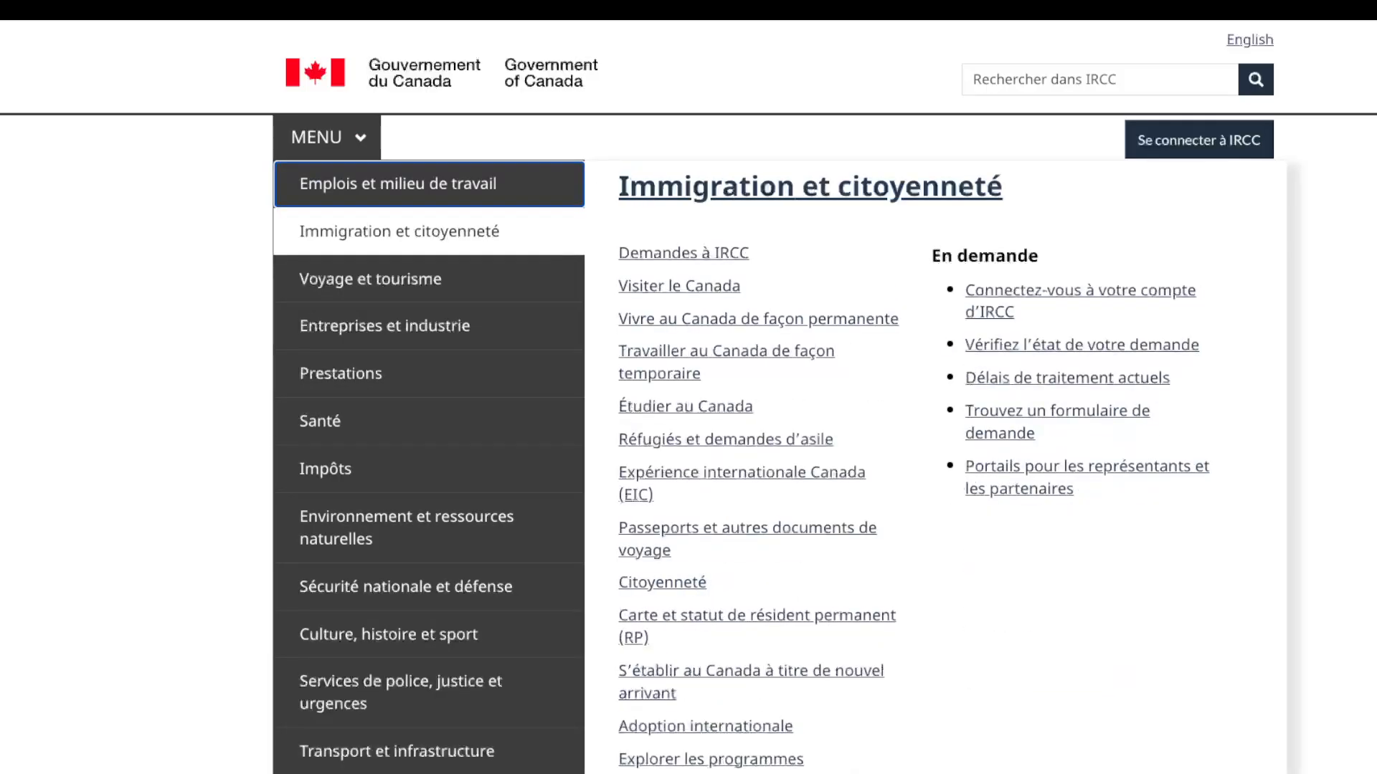
pyautogui.moveTo(370, 279)
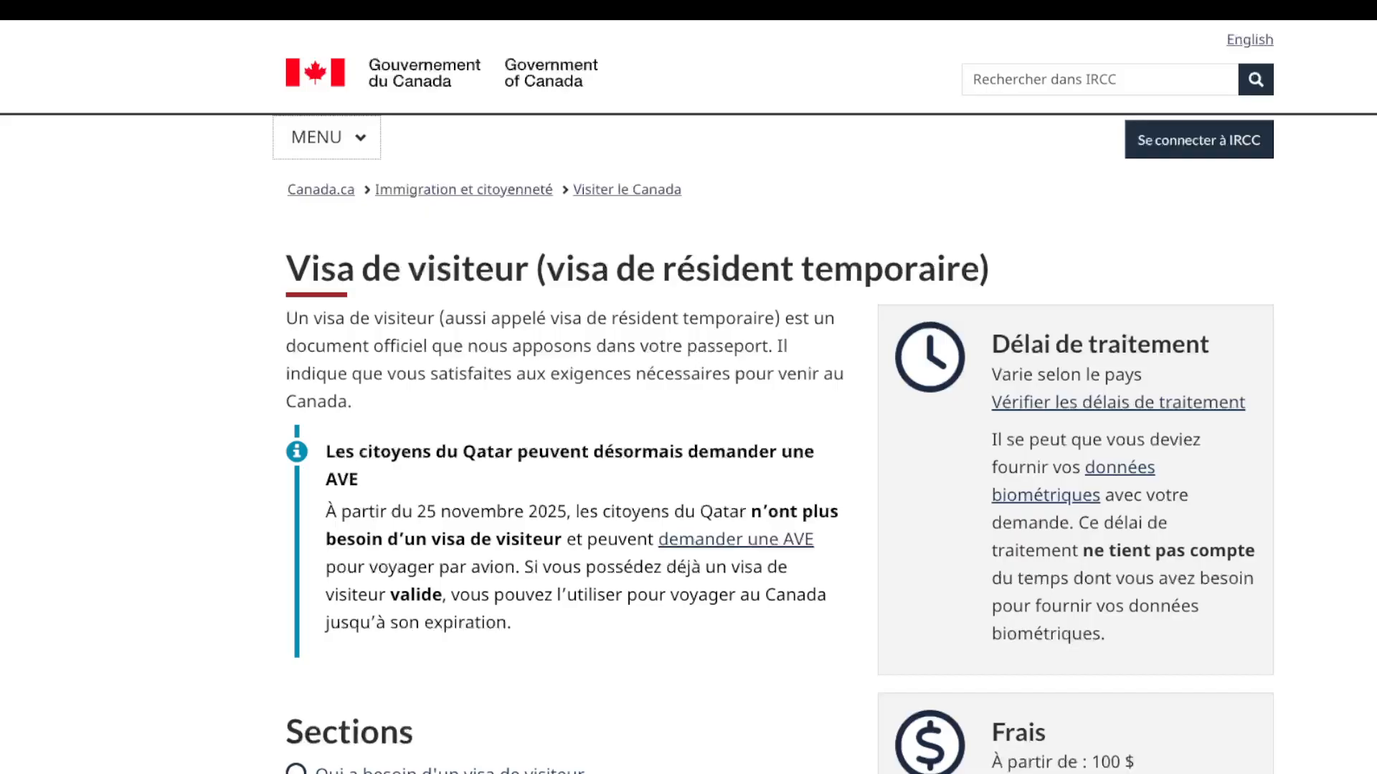
pyautogui.scroll(-1, 689, 397)
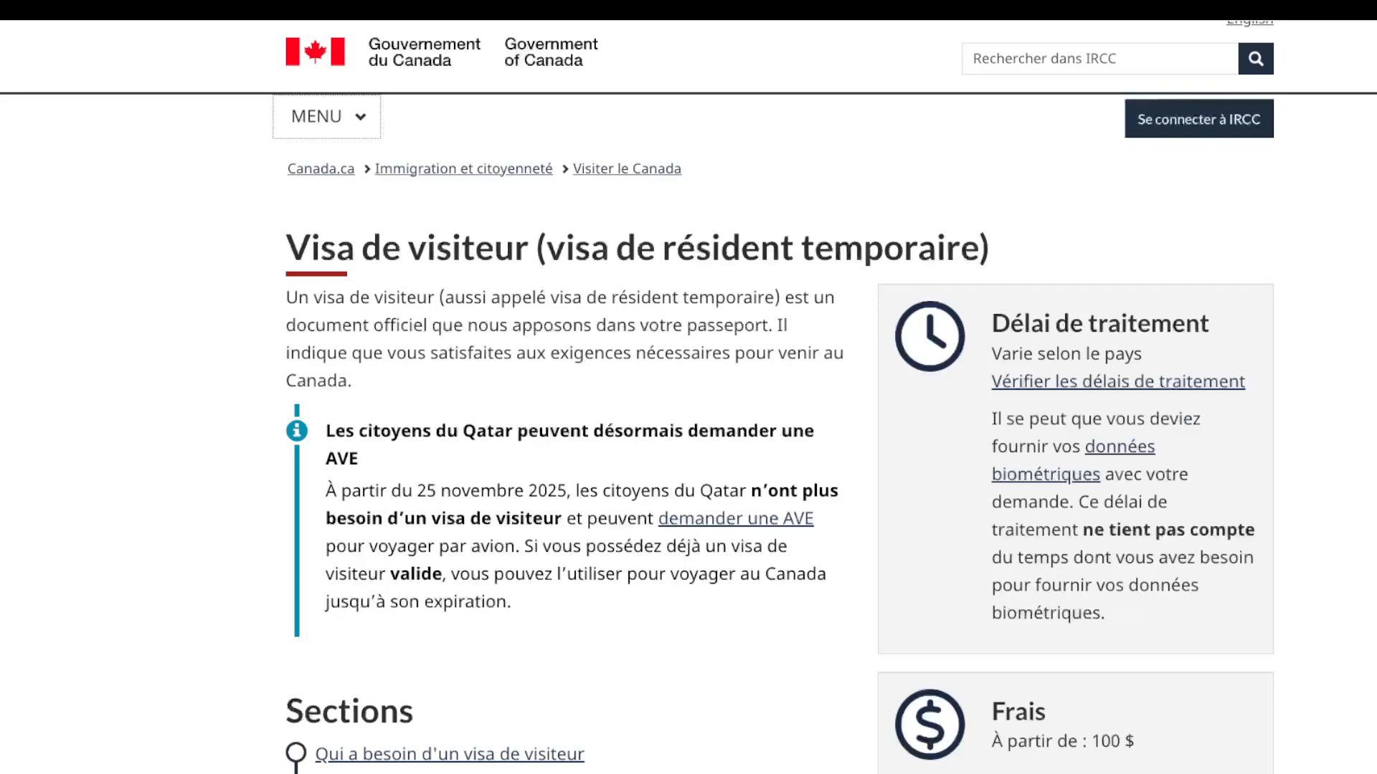
pyautogui.scroll(-3, 688, 395)
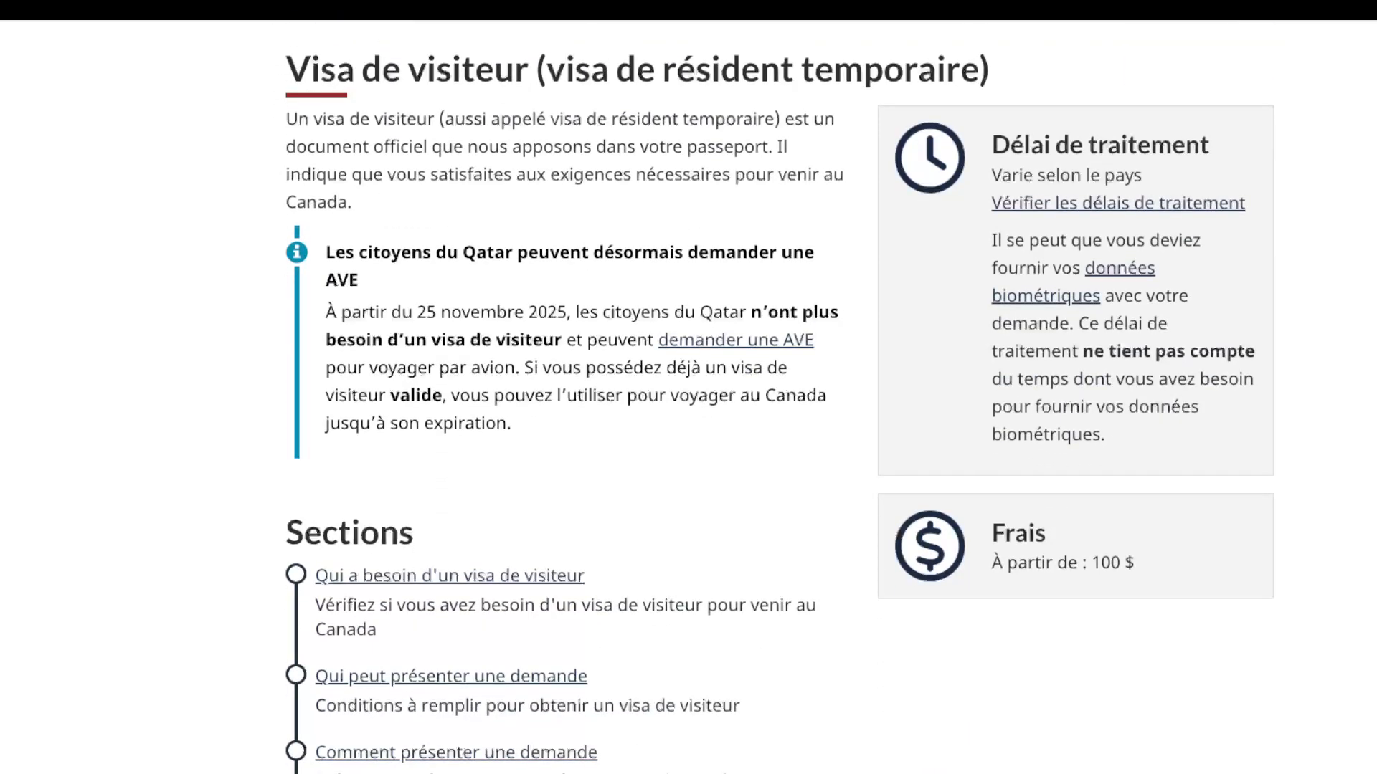
pyautogui.scroll(-4, 688, 395)
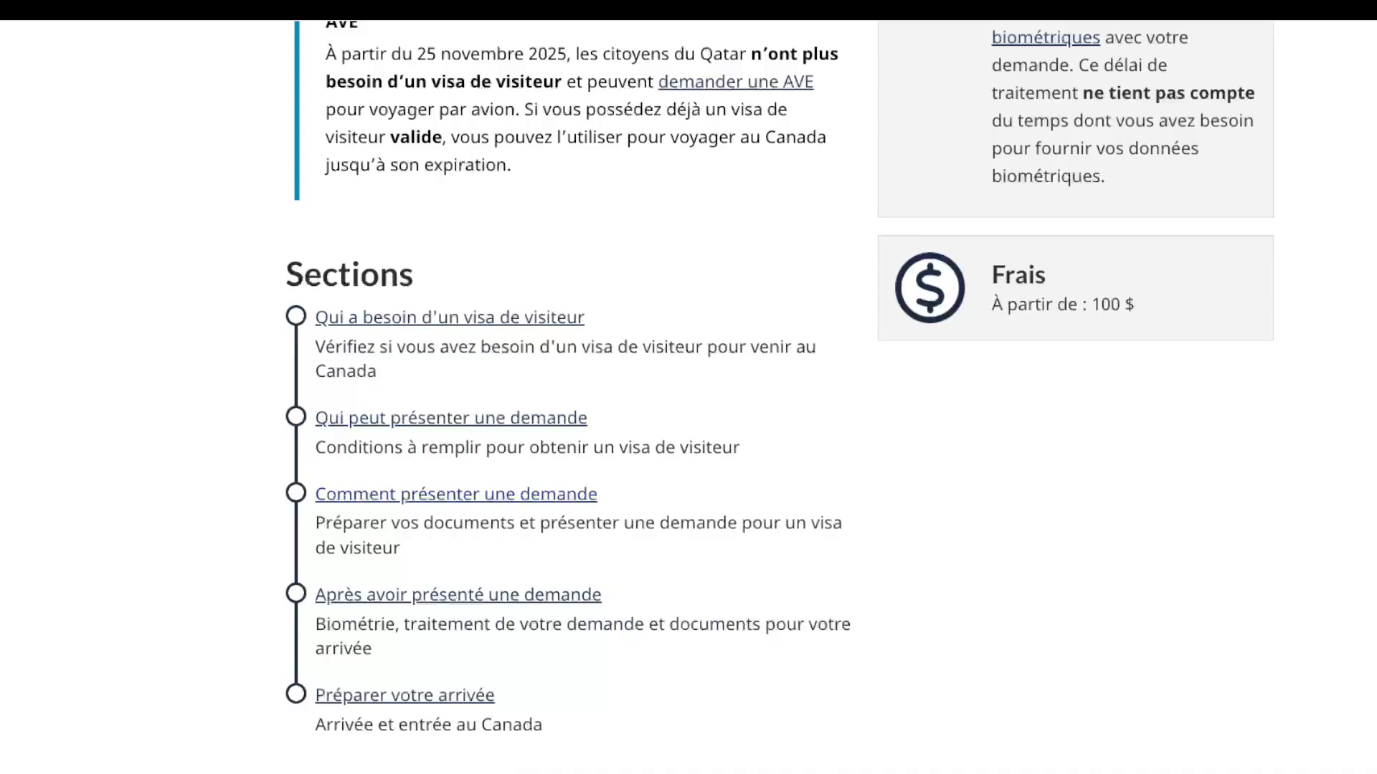
pyautogui.scroll(-6, 688, 394)
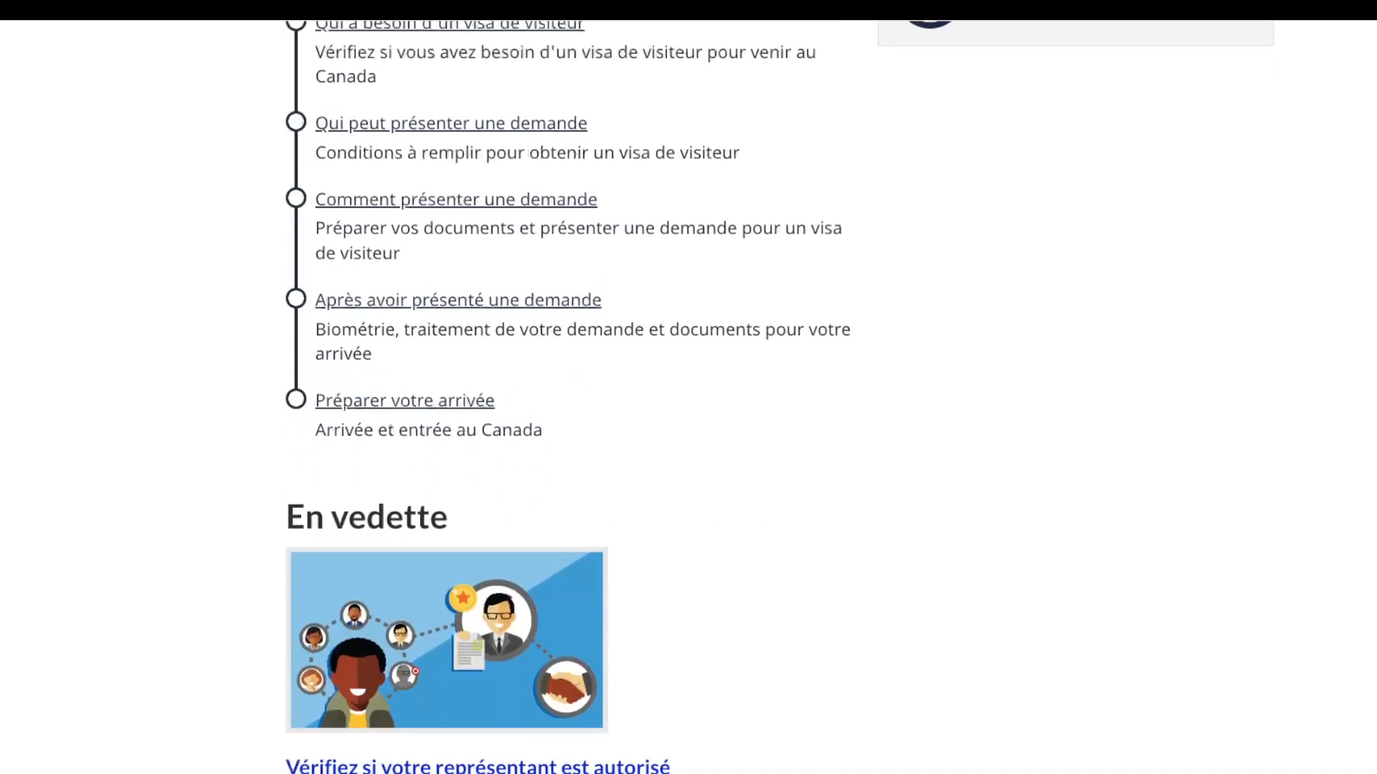
pyautogui.scroll(-3, 688, 395)
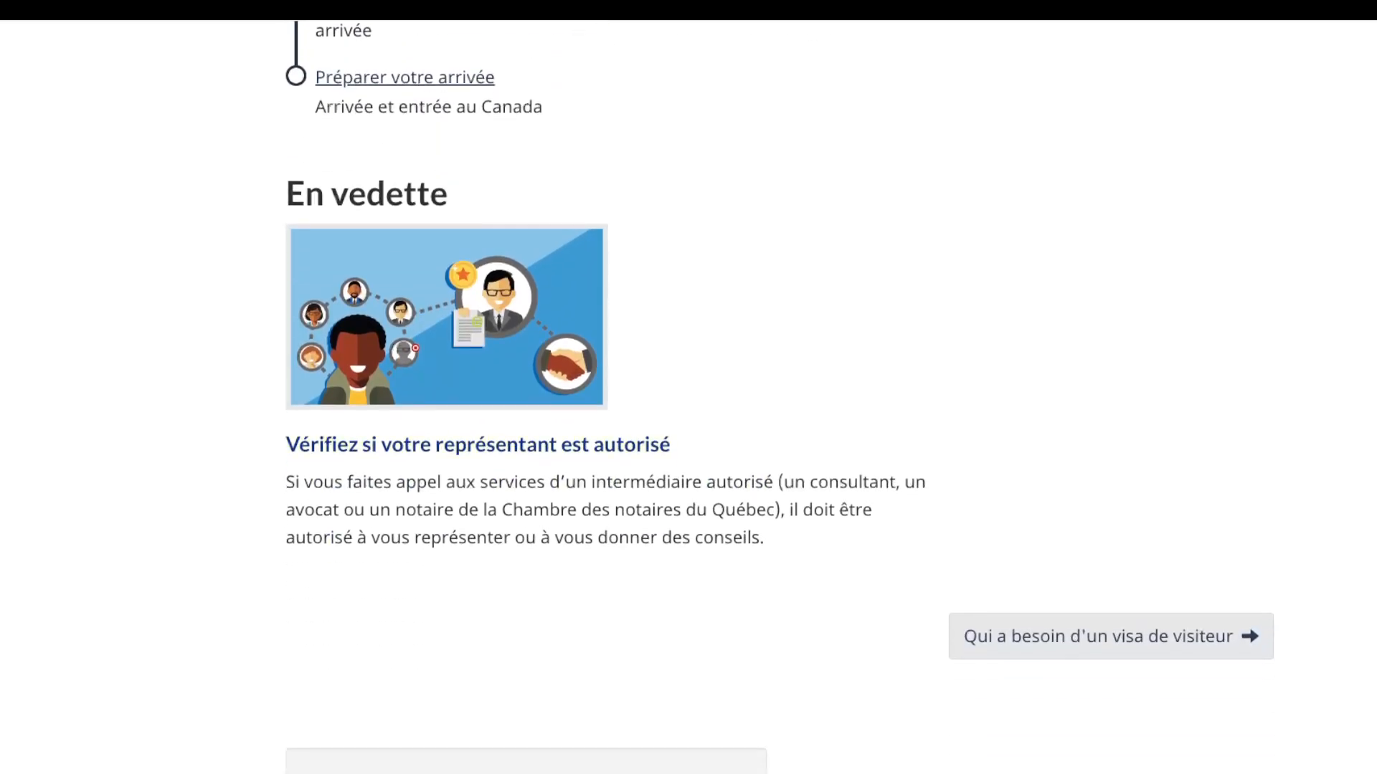
pyautogui.scroll(7, 688, 394)
pyautogui.scroll(7, 689, 395)
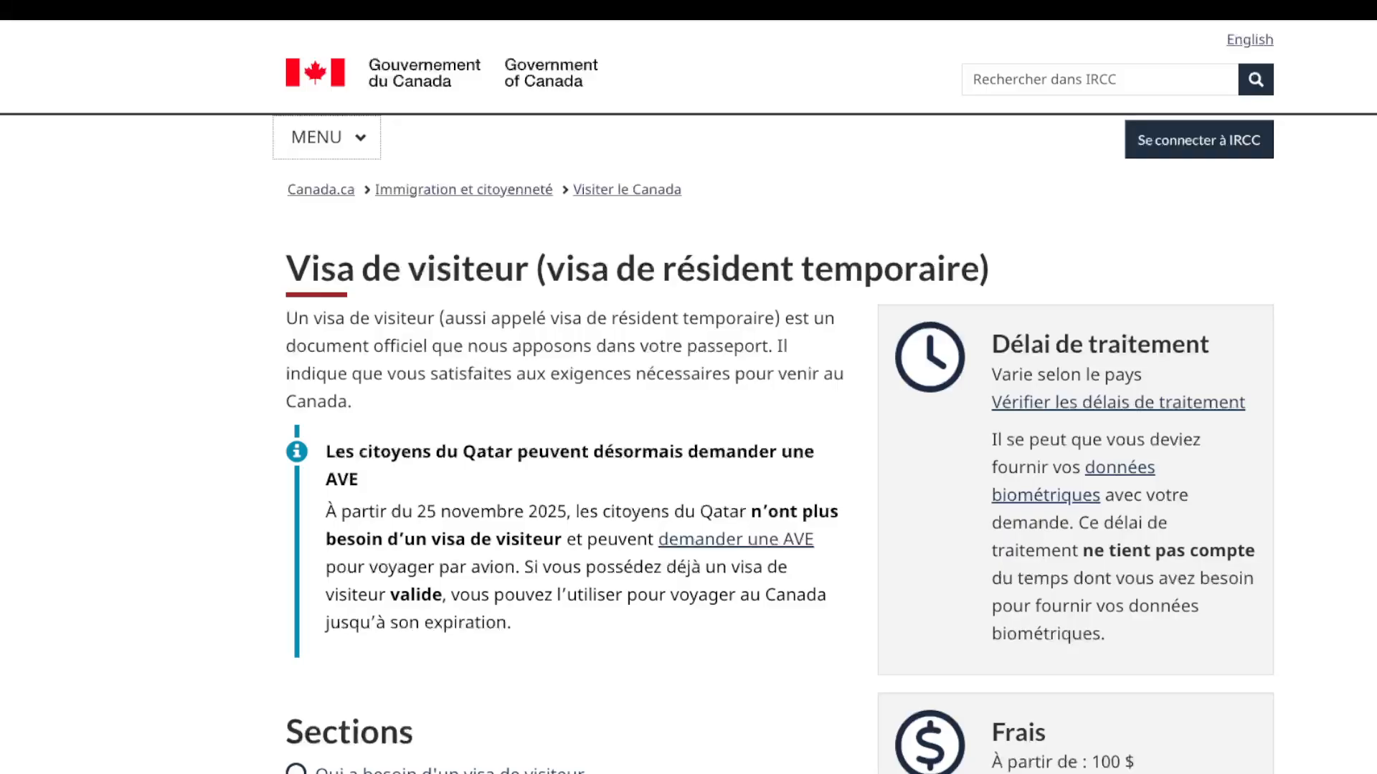
# Step: Scroll the visitor visa page down and back up to find the IRCC sign-in link
pyautogui.scroll(-4, 689, 396)
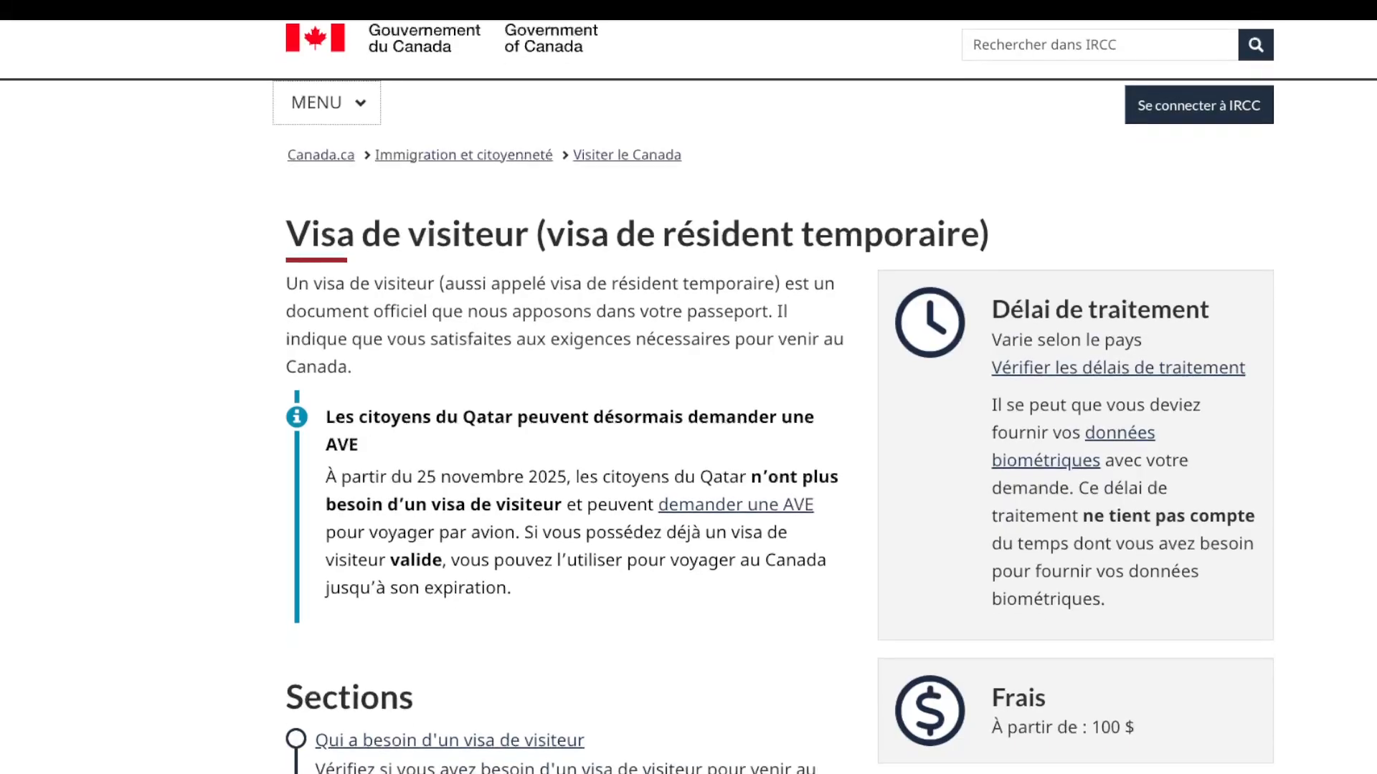
pyautogui.scroll(-9, 689, 396)
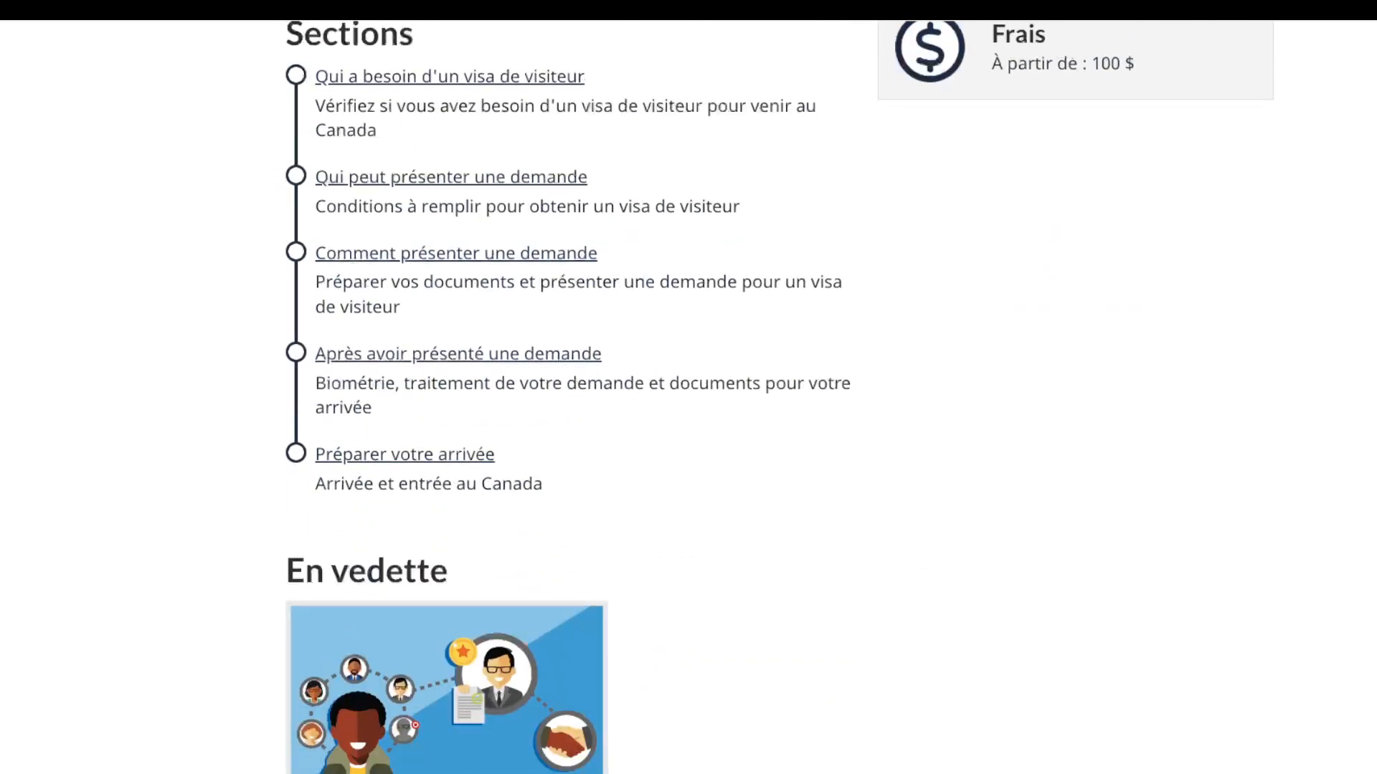
pyautogui.scroll(-2, 689, 397)
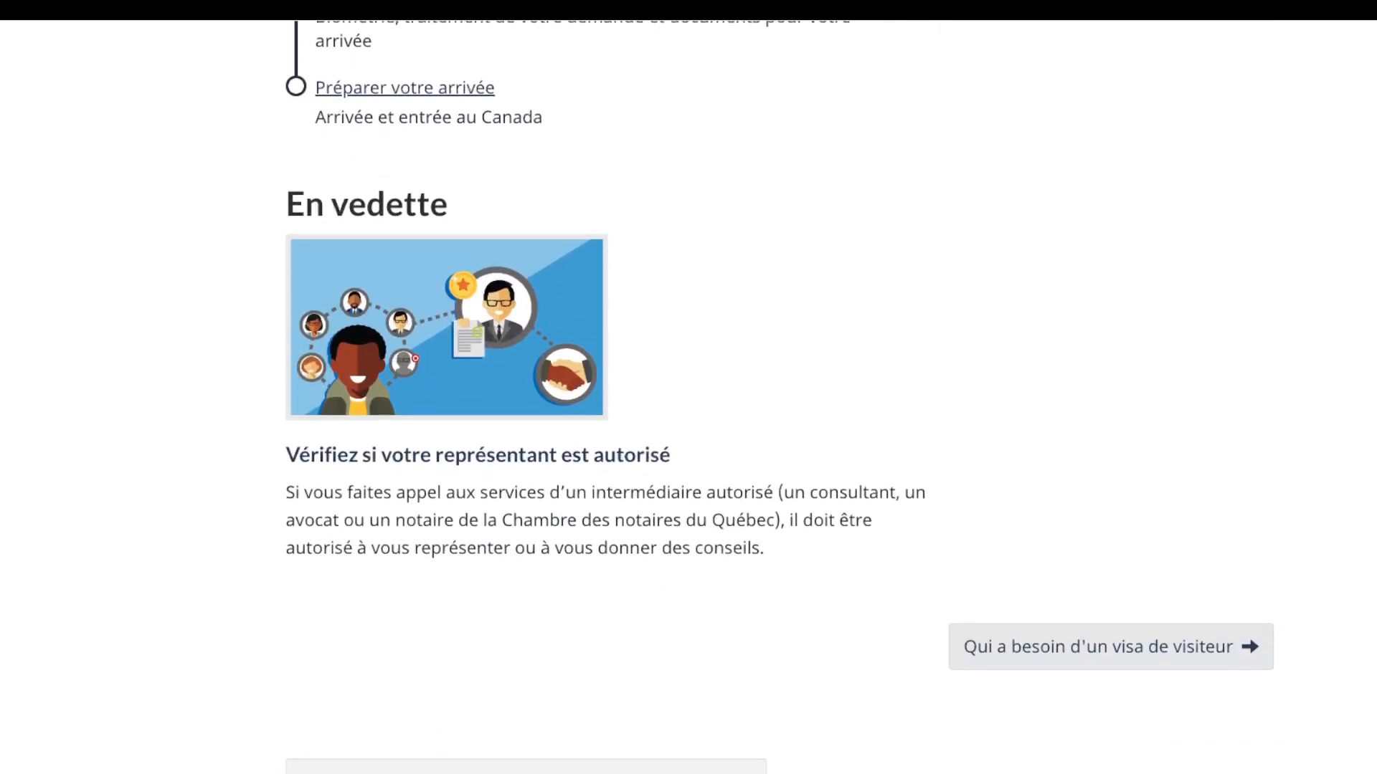
pyautogui.scroll(13, 689, 396)
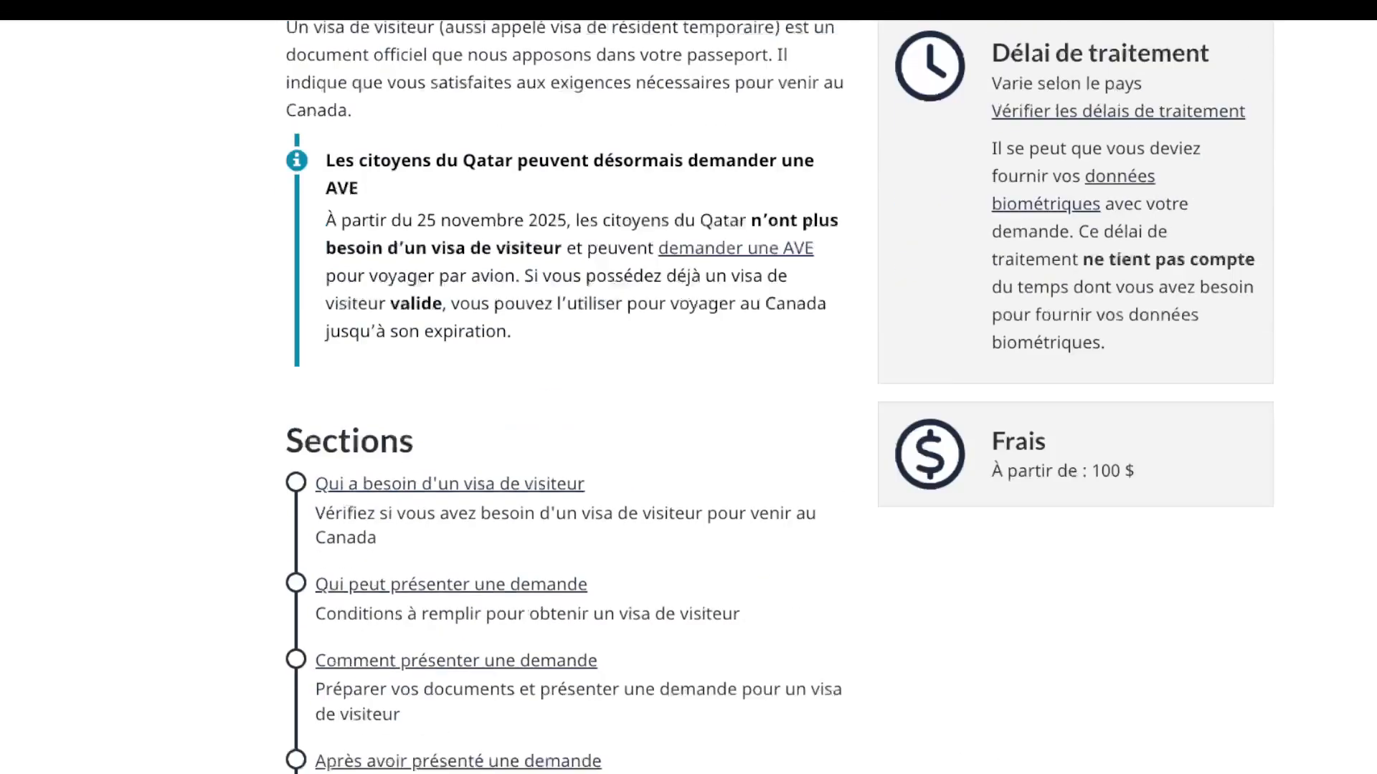
pyautogui.scroll(2, 689, 397)
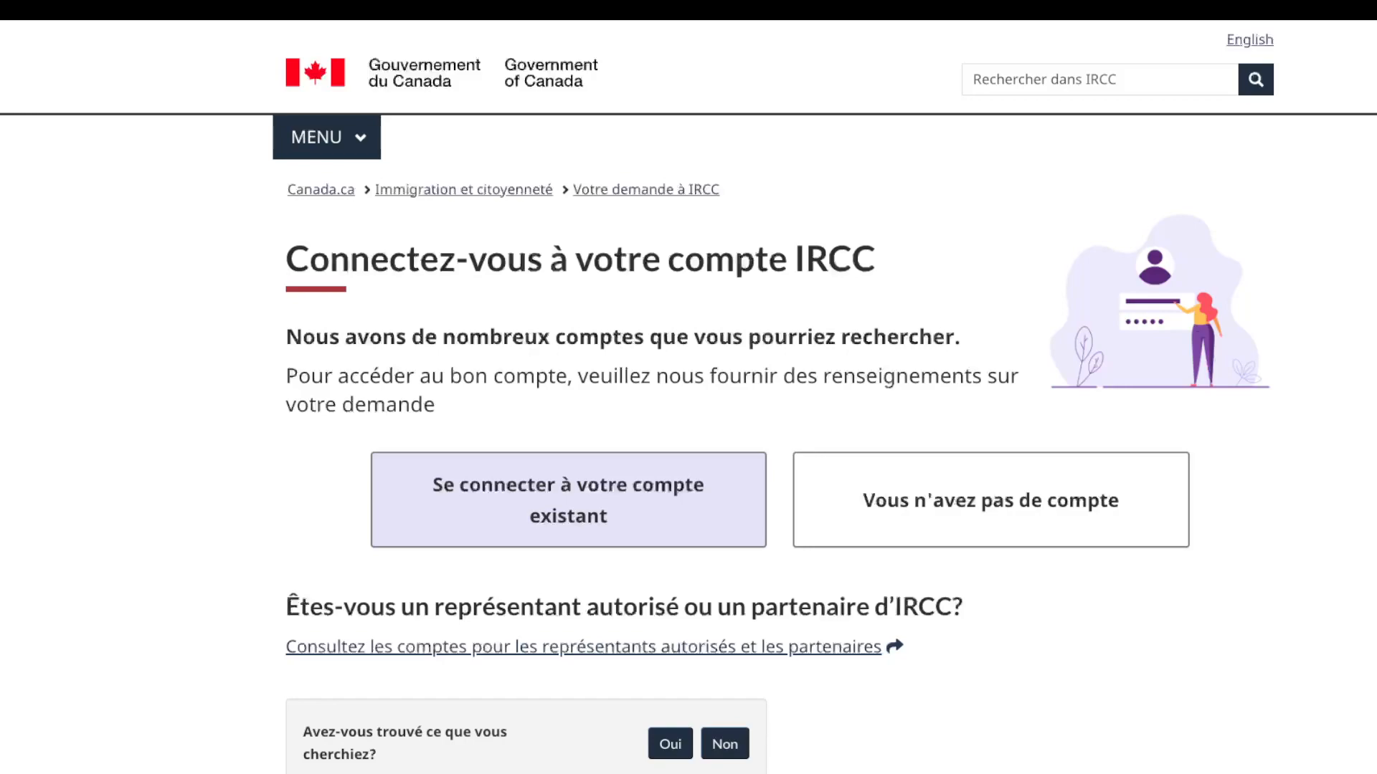
# Step: Switch to the 'Vous n'avez pas de compte' tab to see options for applicants without an account
pyautogui.scroll(-2, 689, 387)
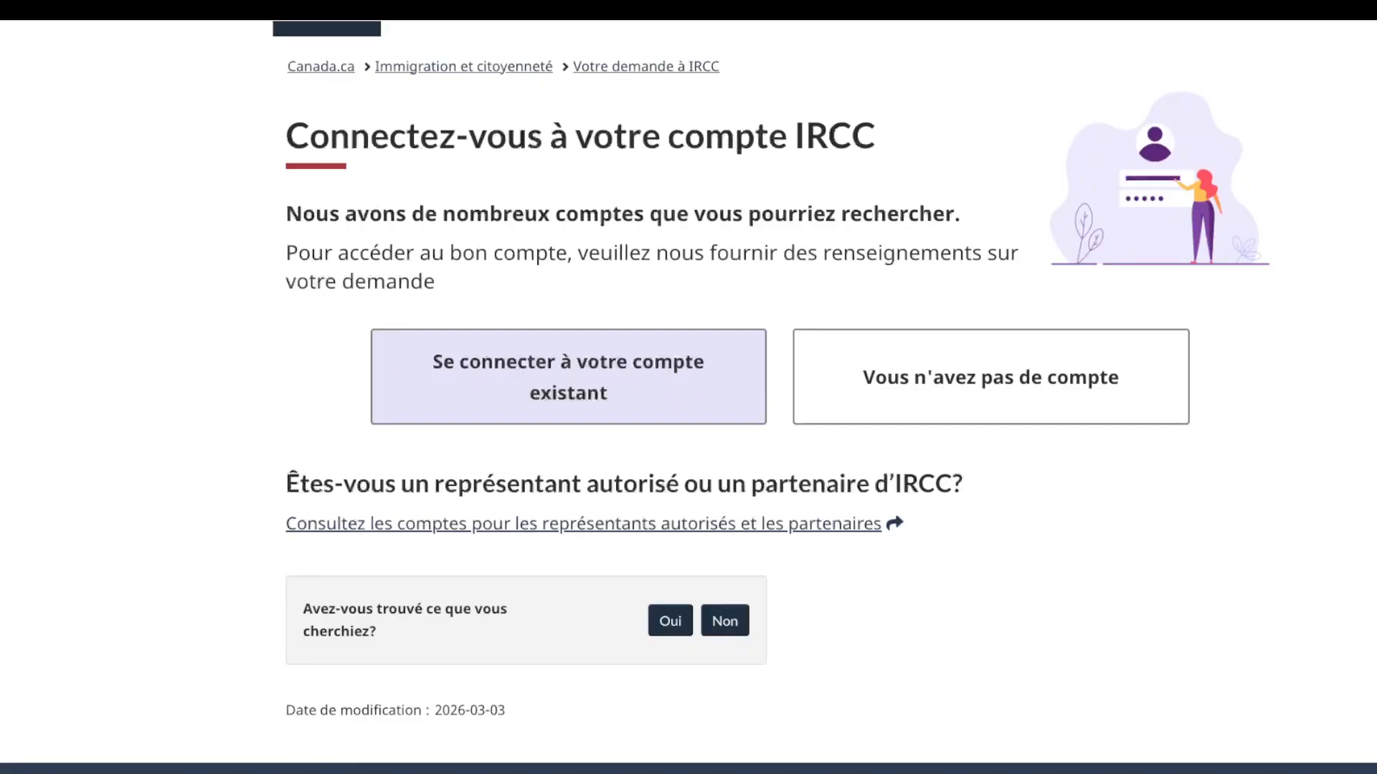
pyautogui.scroll(-1, 689, 388)
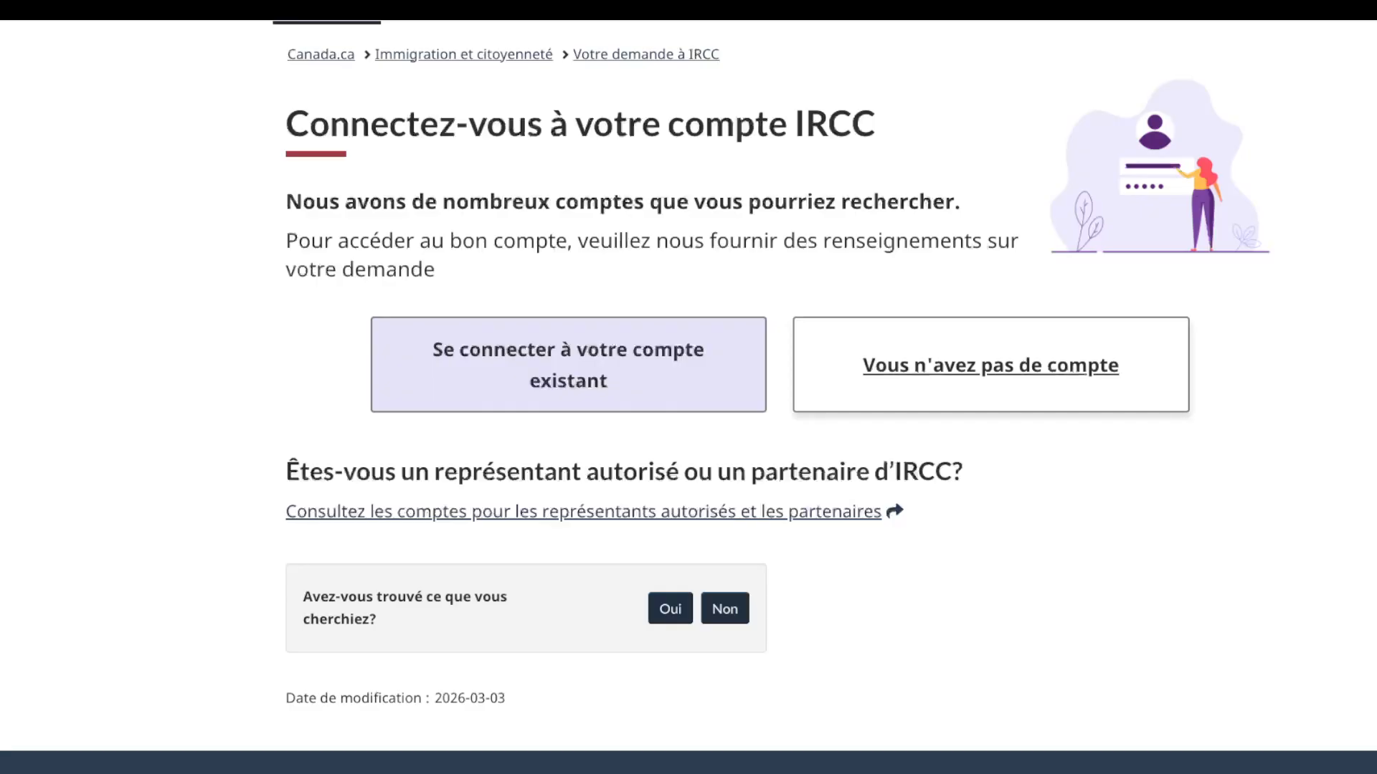
pyautogui.click(991, 370)
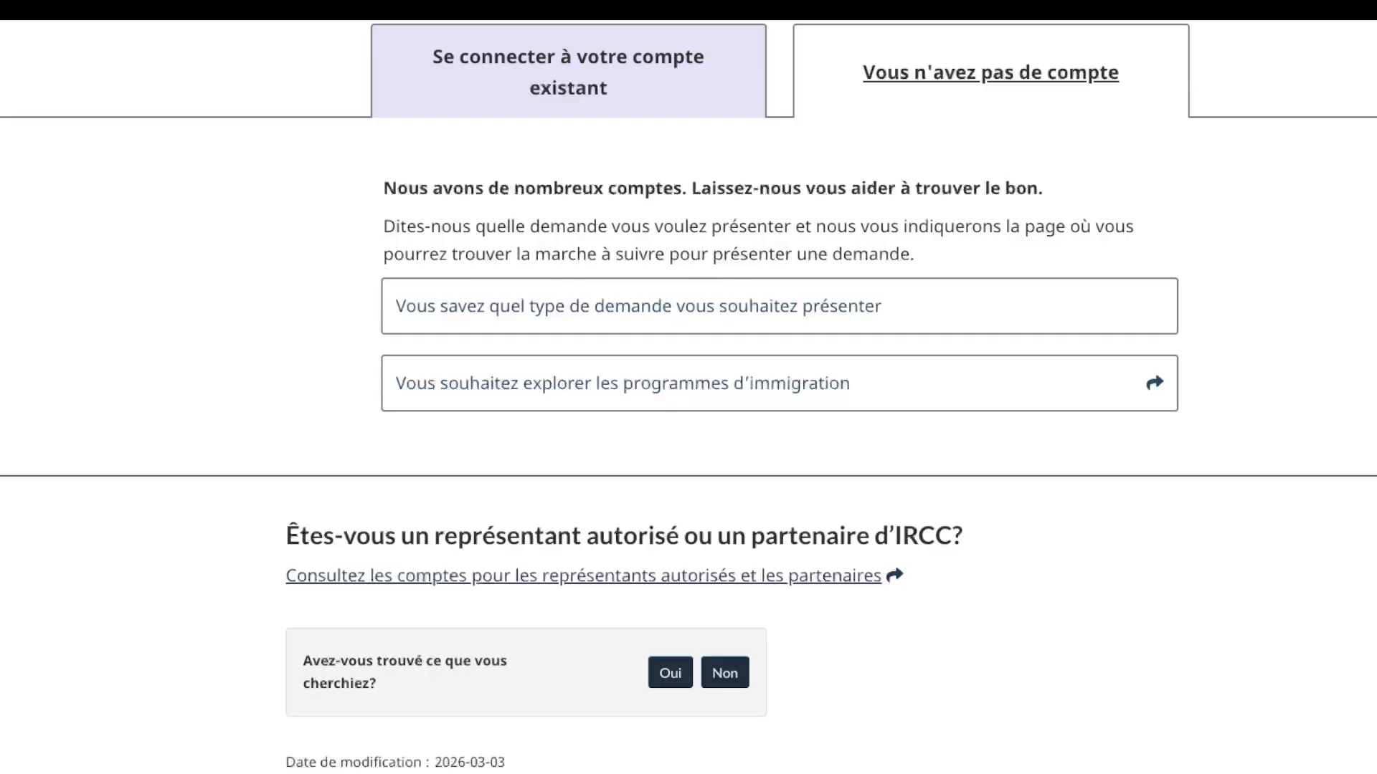
pyautogui.scroll(-1, 688, 397)
pyautogui.scroll(1, 688, 397)
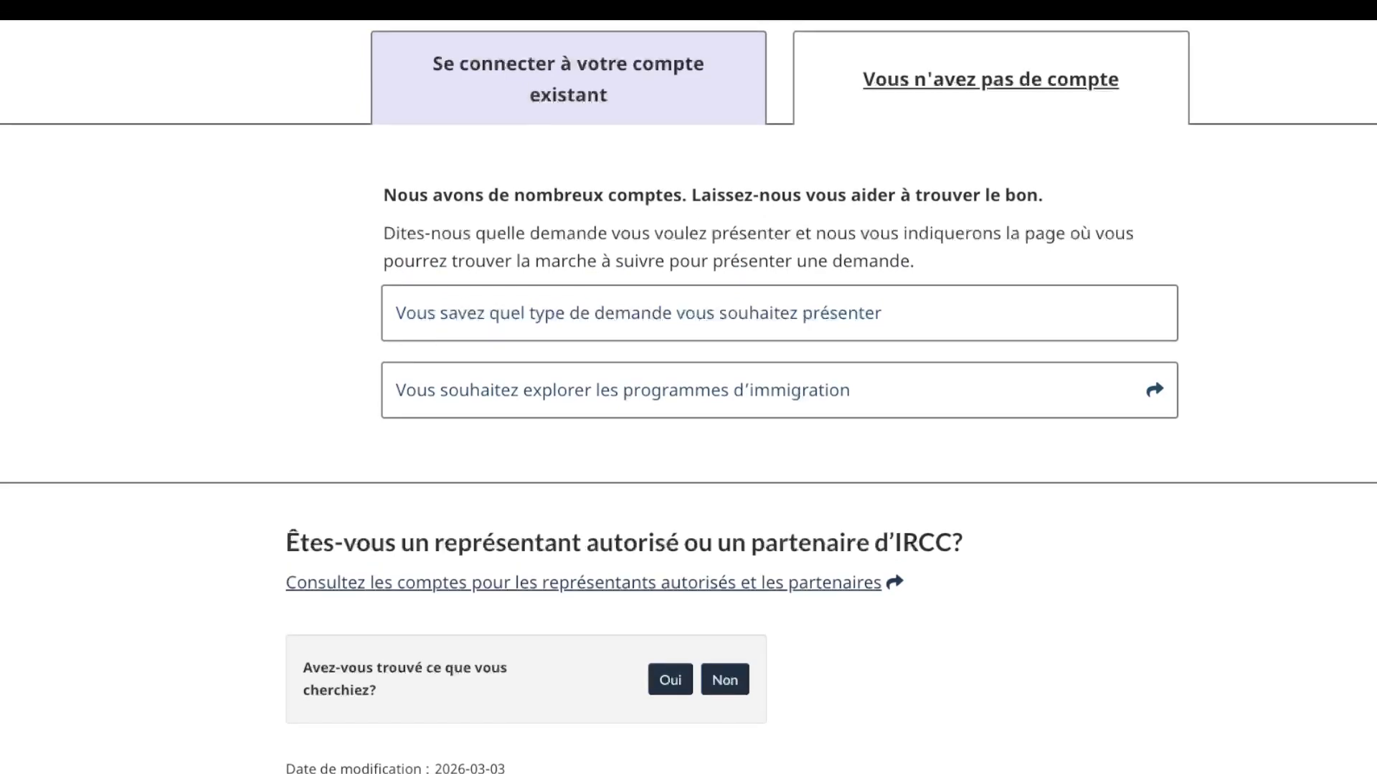
pyautogui.scroll(1, 688, 396)
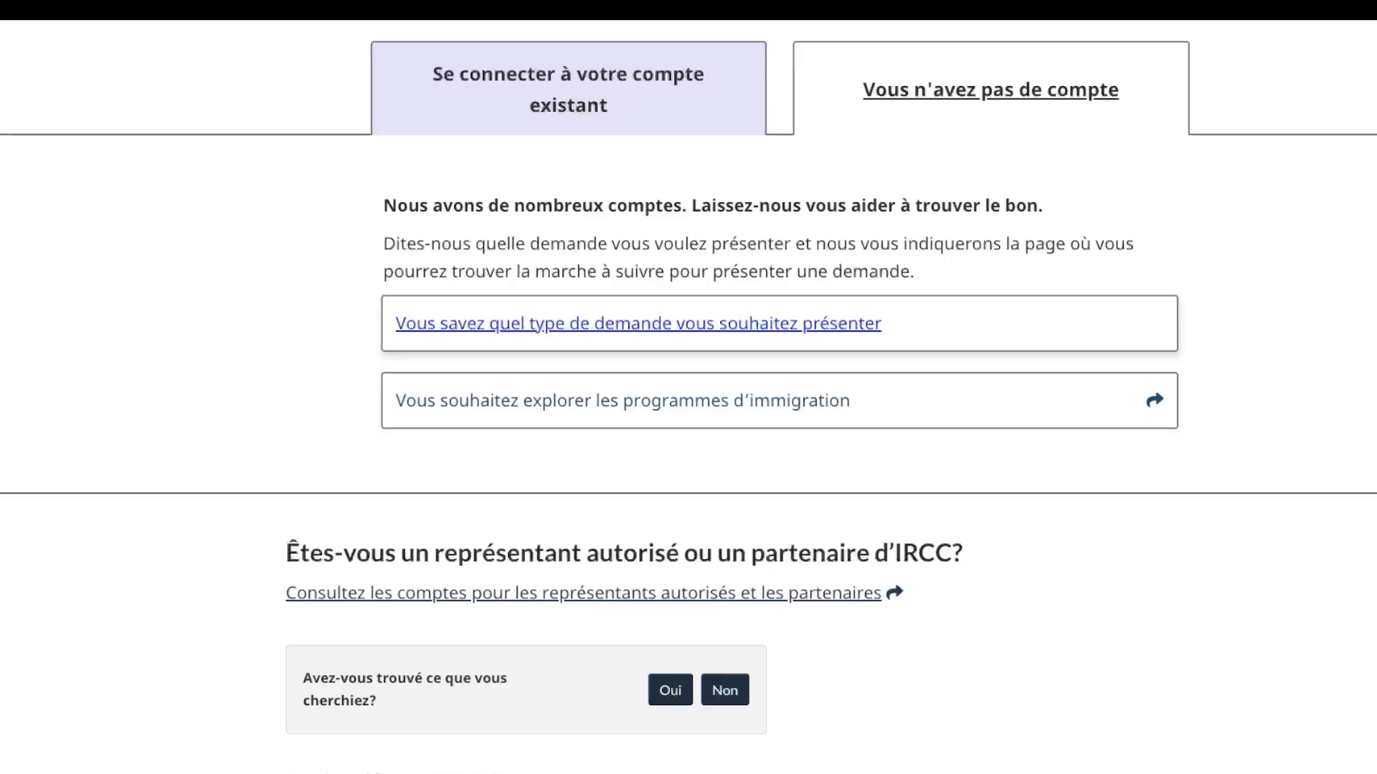
# Step: Indicate a known application type, choose Visiter le Canada, and move to Visa de visiteur
pyautogui.click(638, 332)
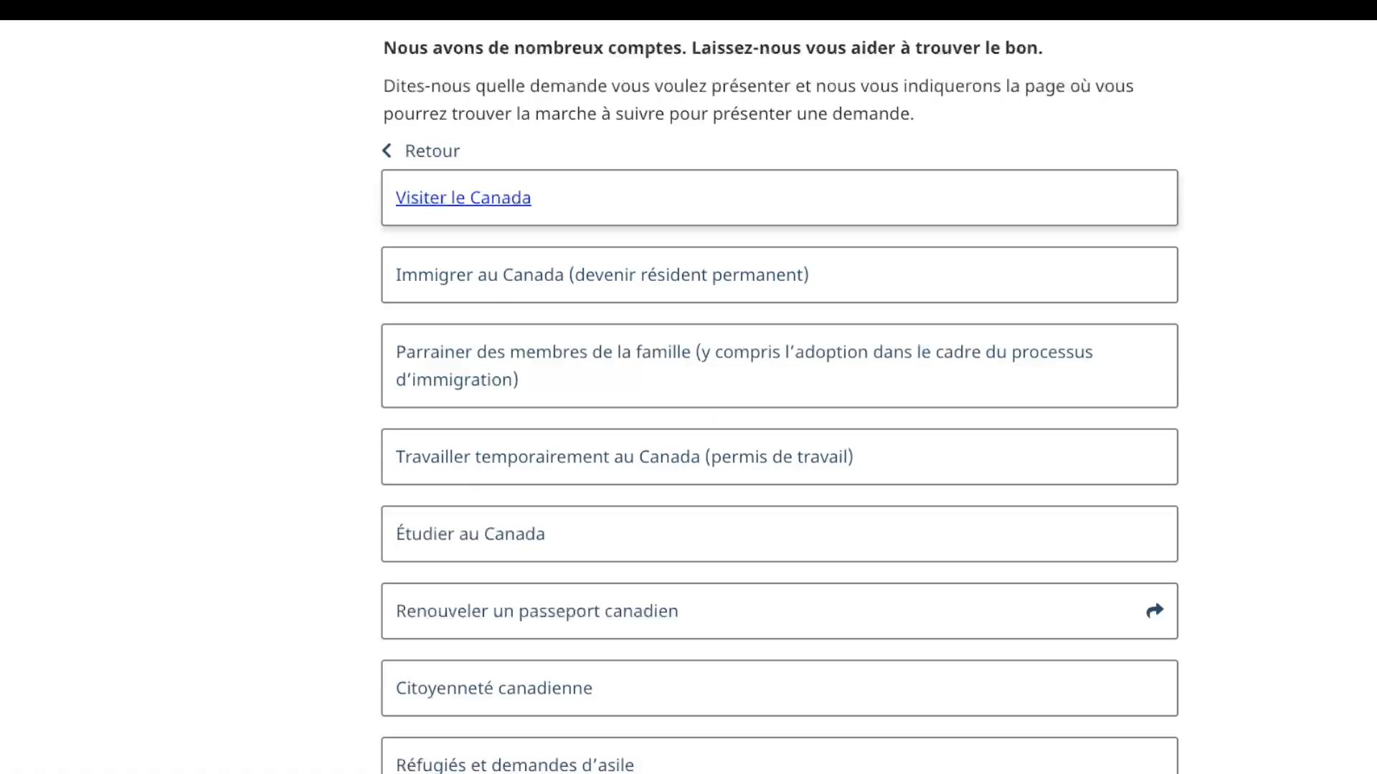
pyautogui.press('Return')
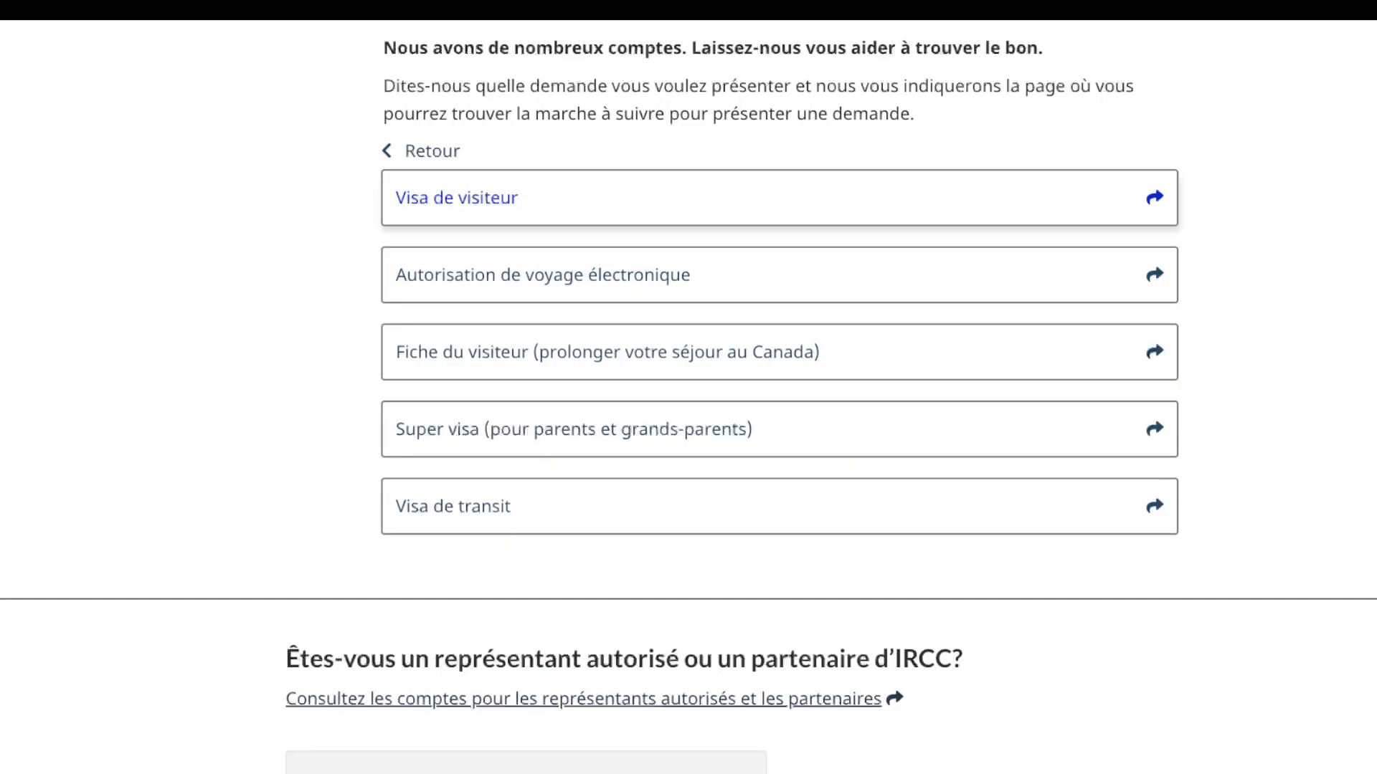
pyautogui.press('Up')
pyautogui.press('Up')
pyautogui.press('Up')
pyautogui.press('Up')
pyautogui.press('Up')
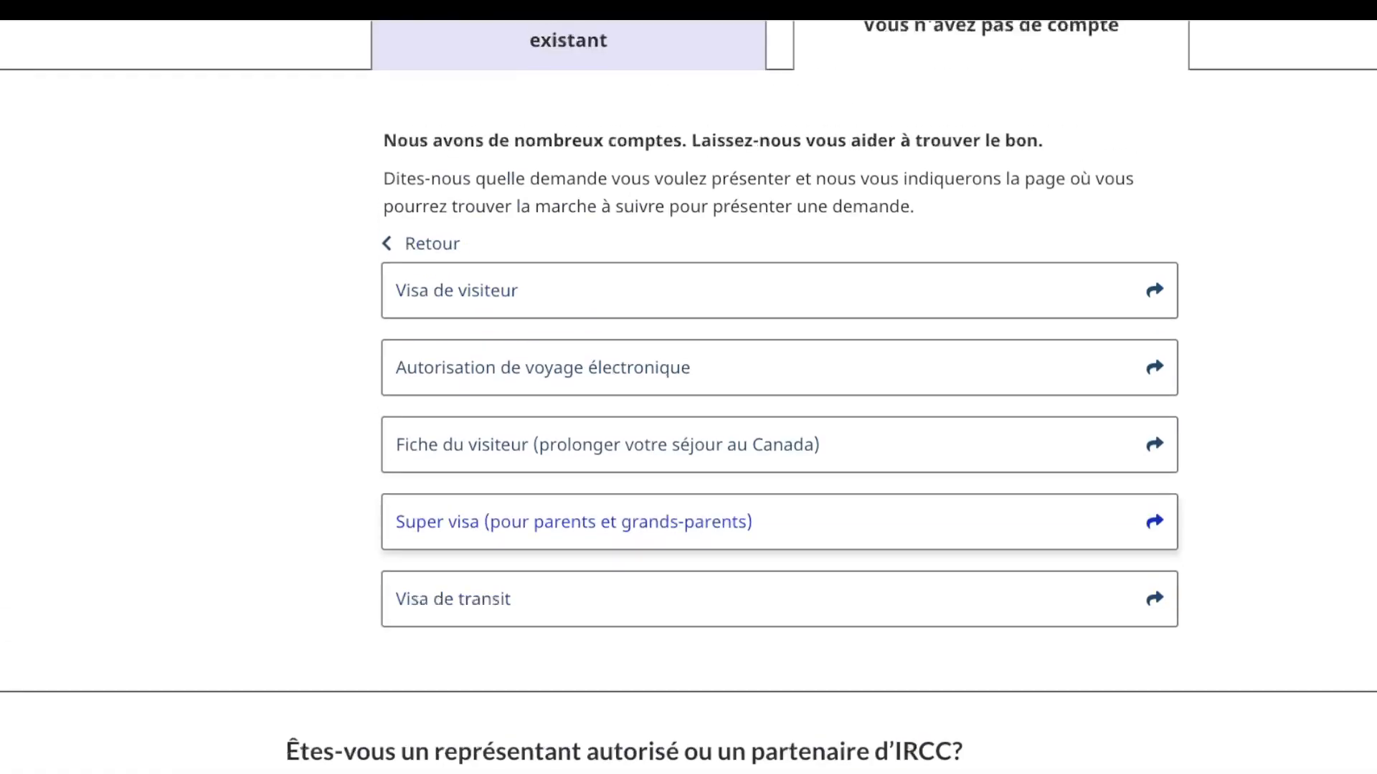
# Step: On the Visa de visiteur page, choose attending a FIFA World Cup 2026 match as the reason and continue
pyautogui.press('Return')
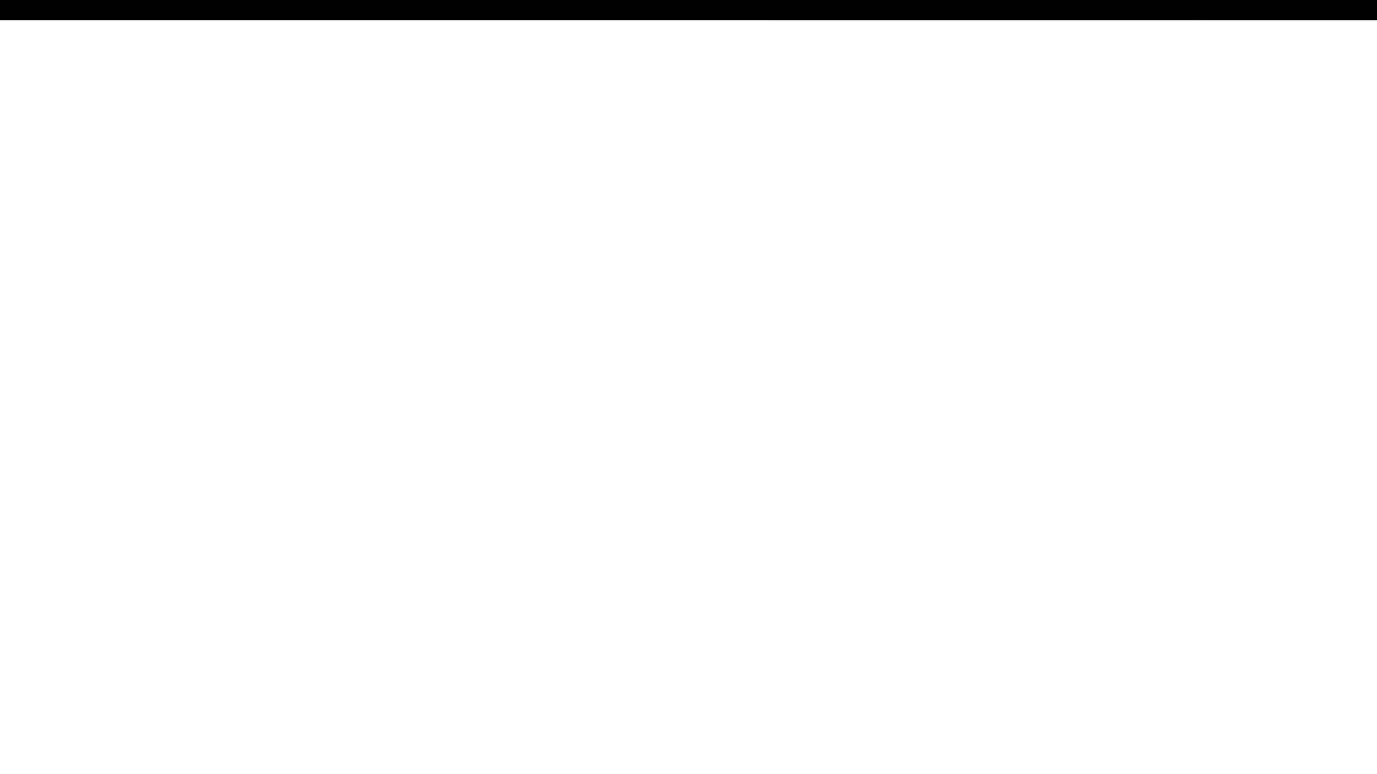
pyautogui.scroll(-2, 688, 394)
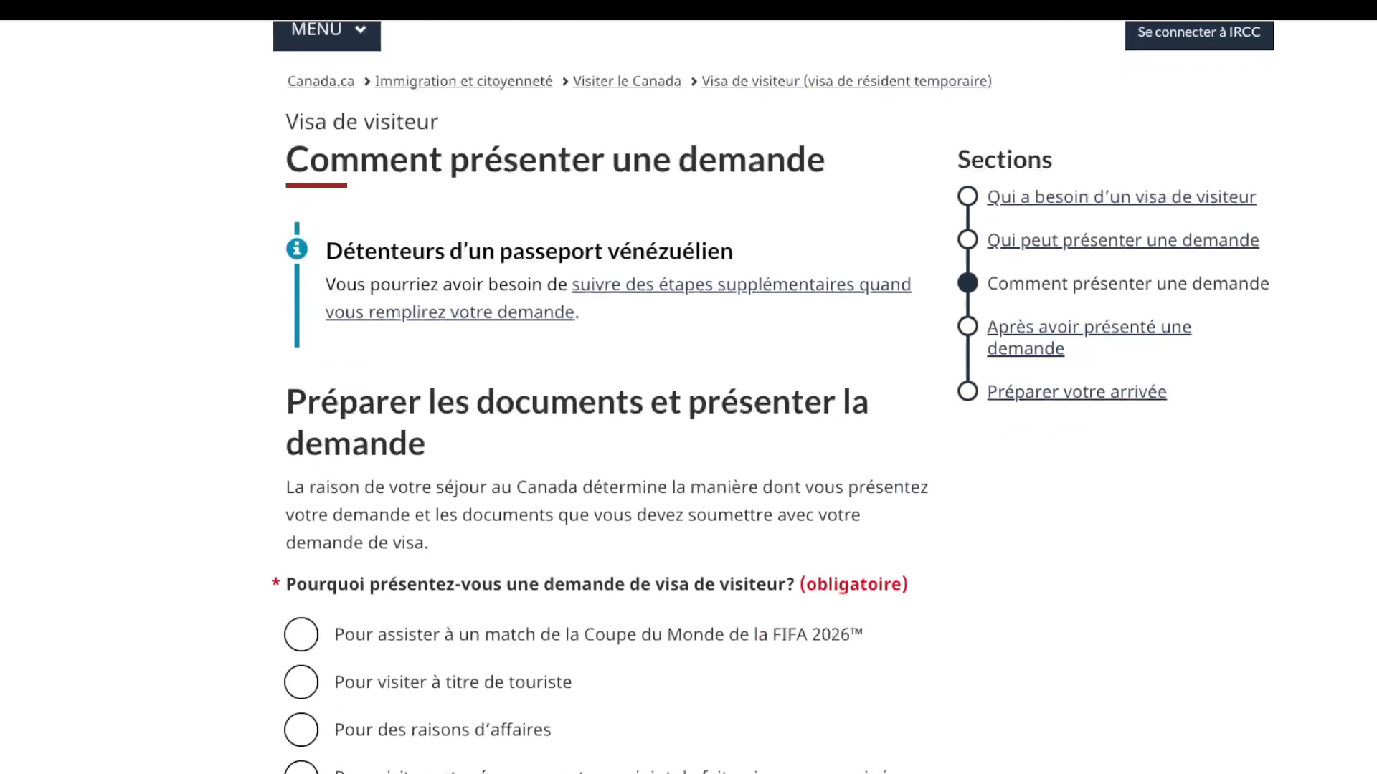
pyautogui.scroll(2, 688, 394)
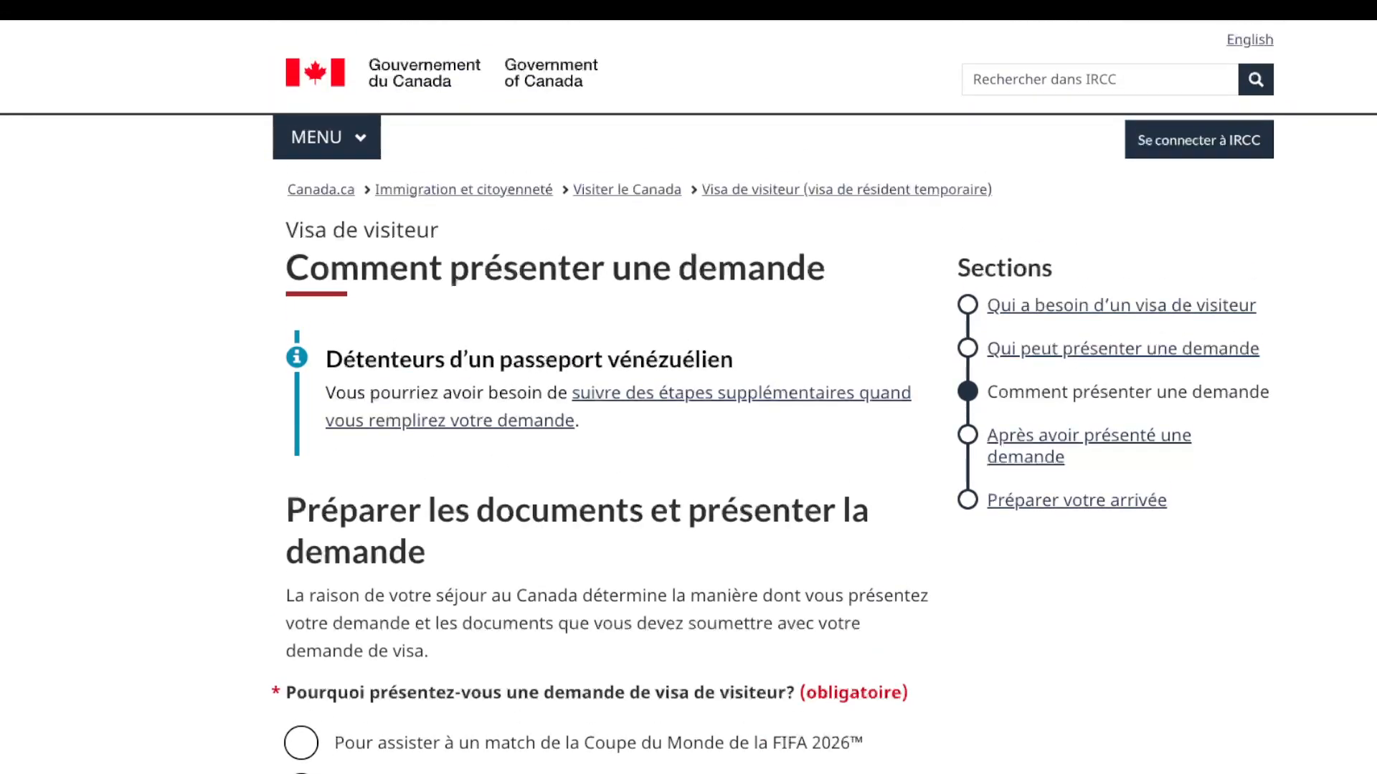
pyautogui.scroll(-5, 688, 395)
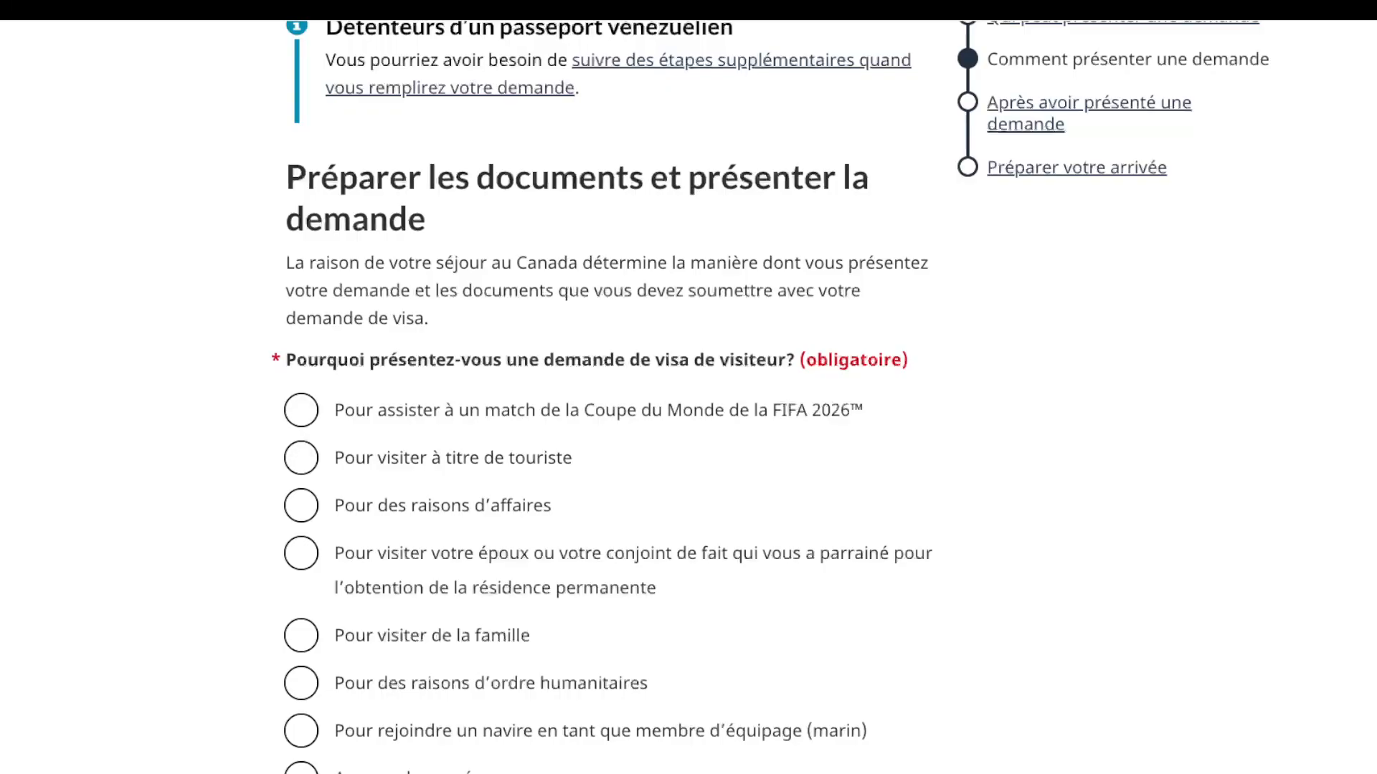
pyautogui.scroll(-1, 688, 394)
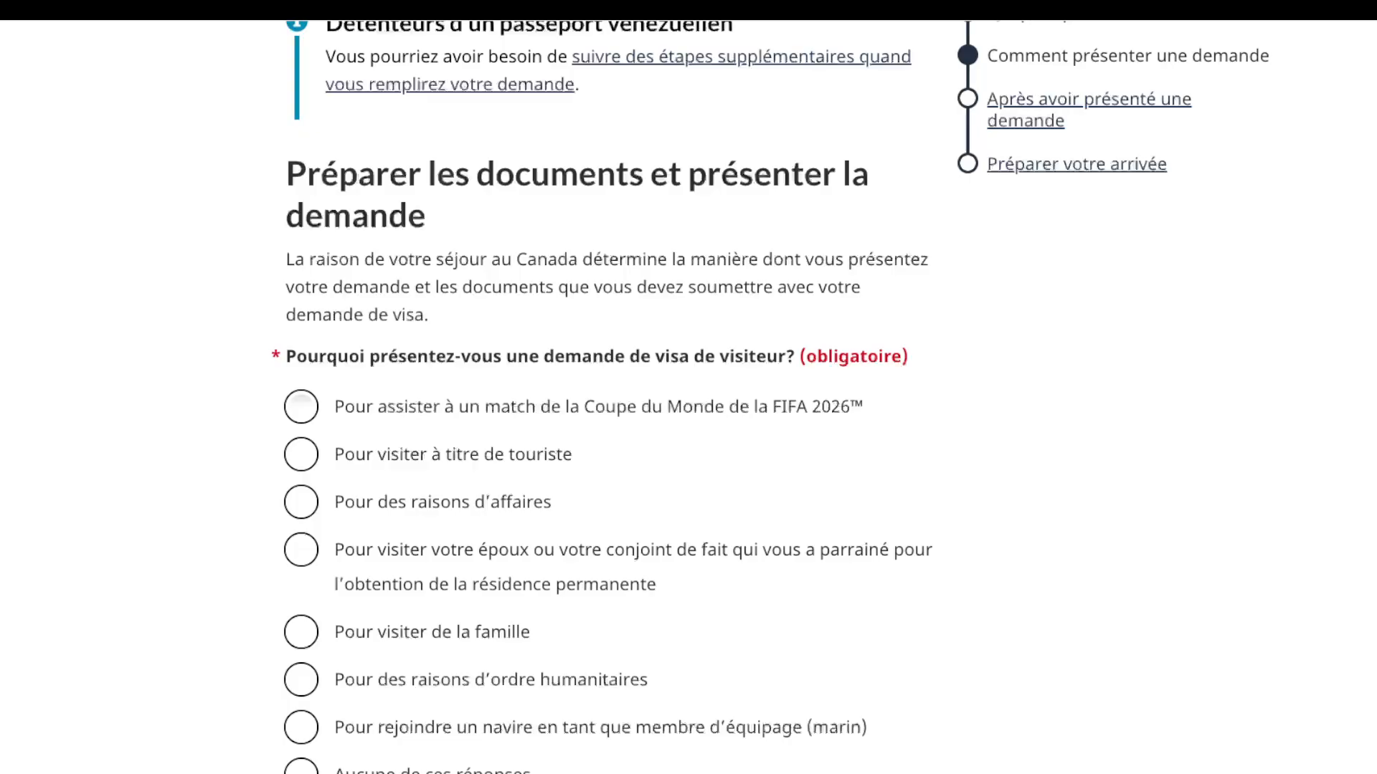
pyautogui.click(301, 407)
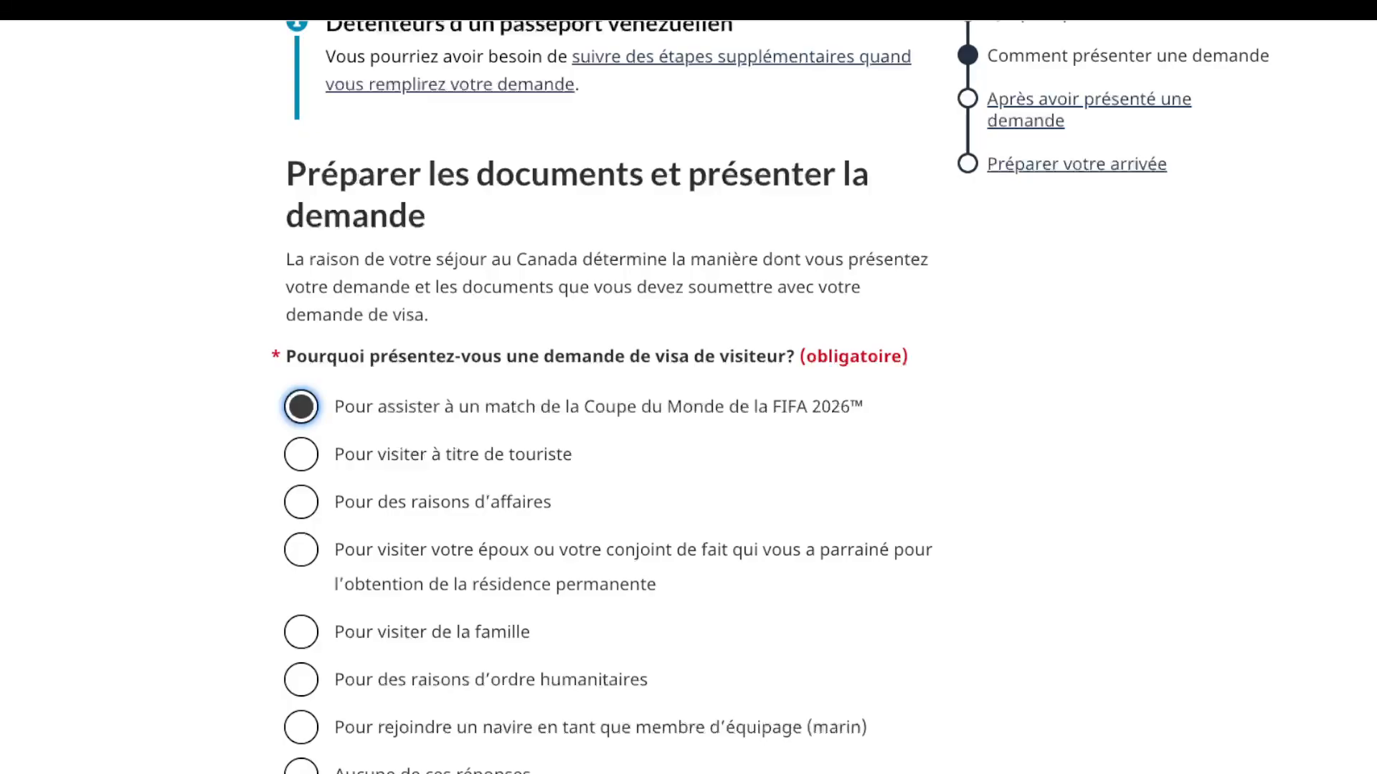
pyautogui.scroll(-3, 609, 394)
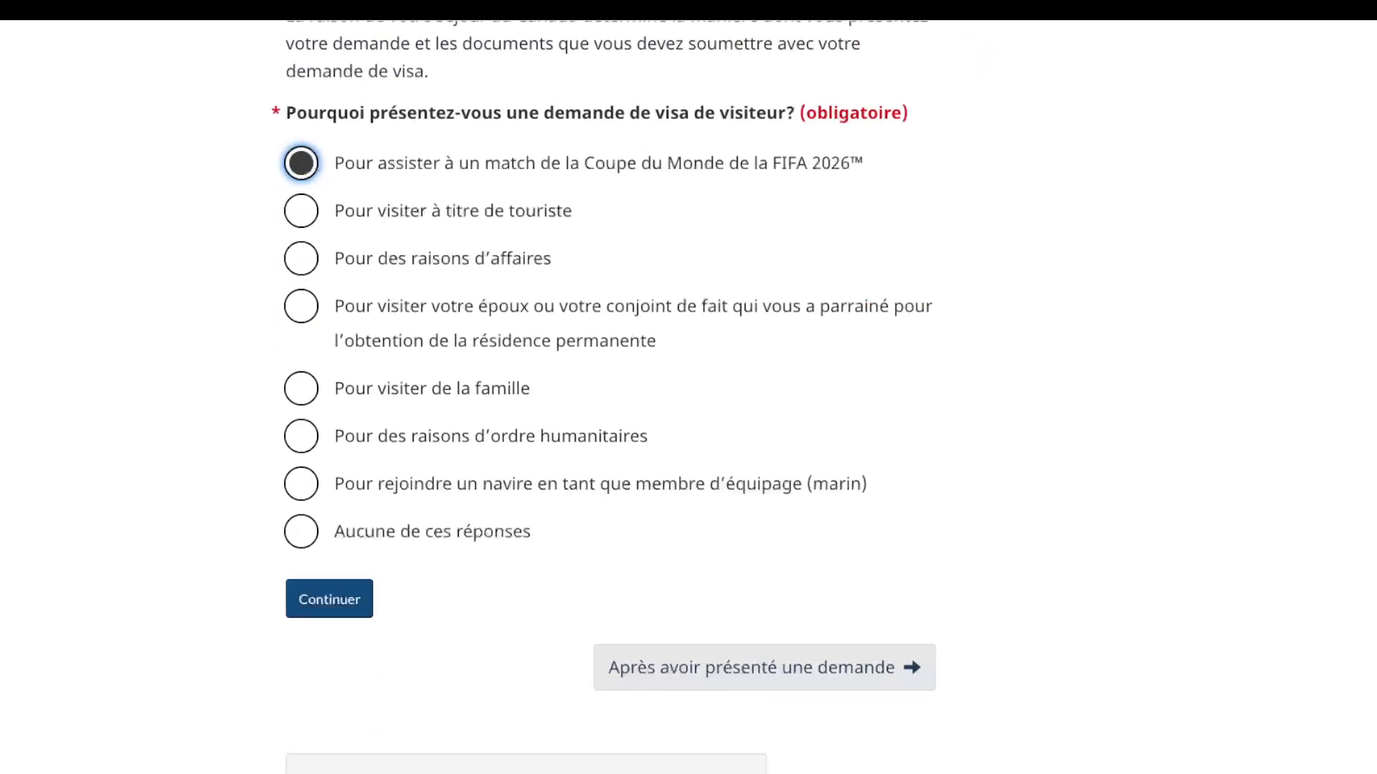
pyautogui.click(329, 598)
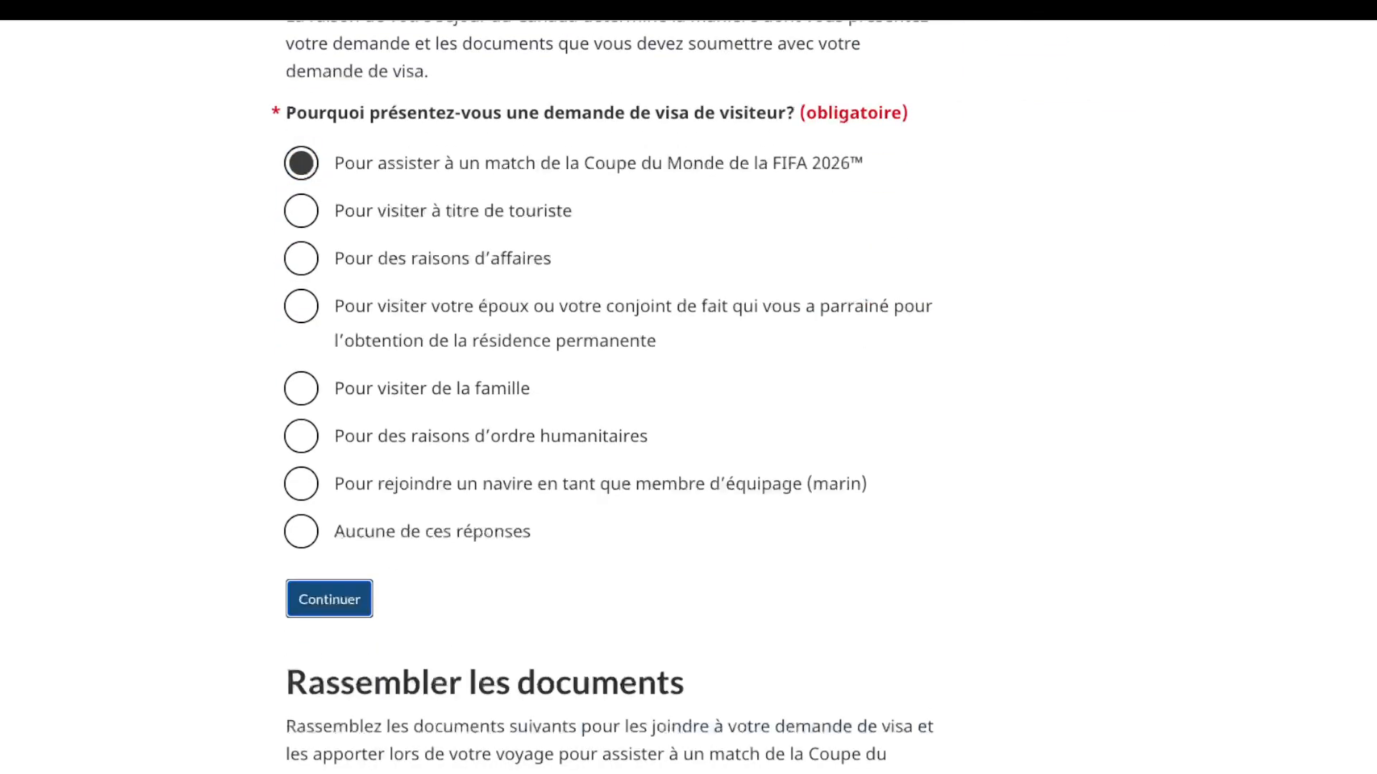
# Step: Review the documents to gather, highlighting passports as accepted and the list of documents not accepted
pyautogui.scroll(-5, 610, 395)
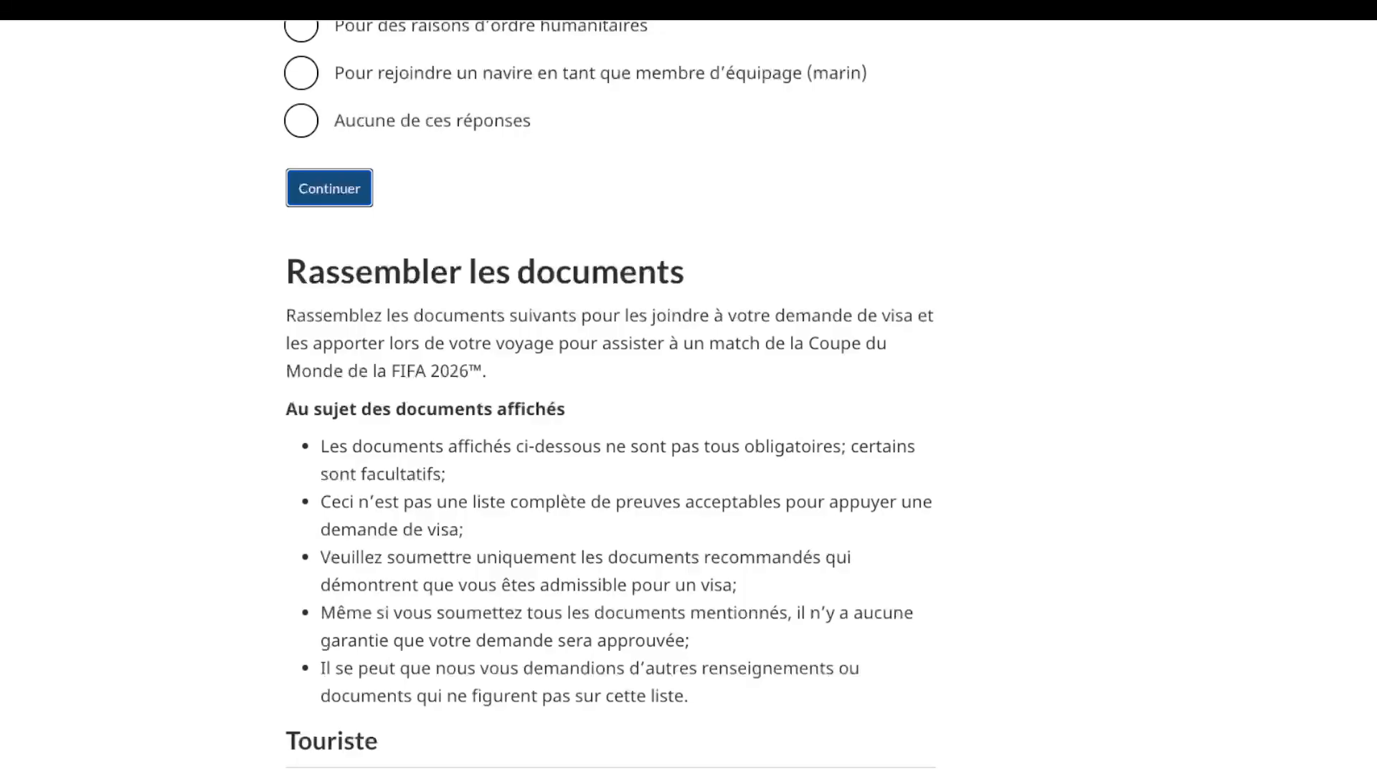
pyautogui.scroll(-5, 609, 394)
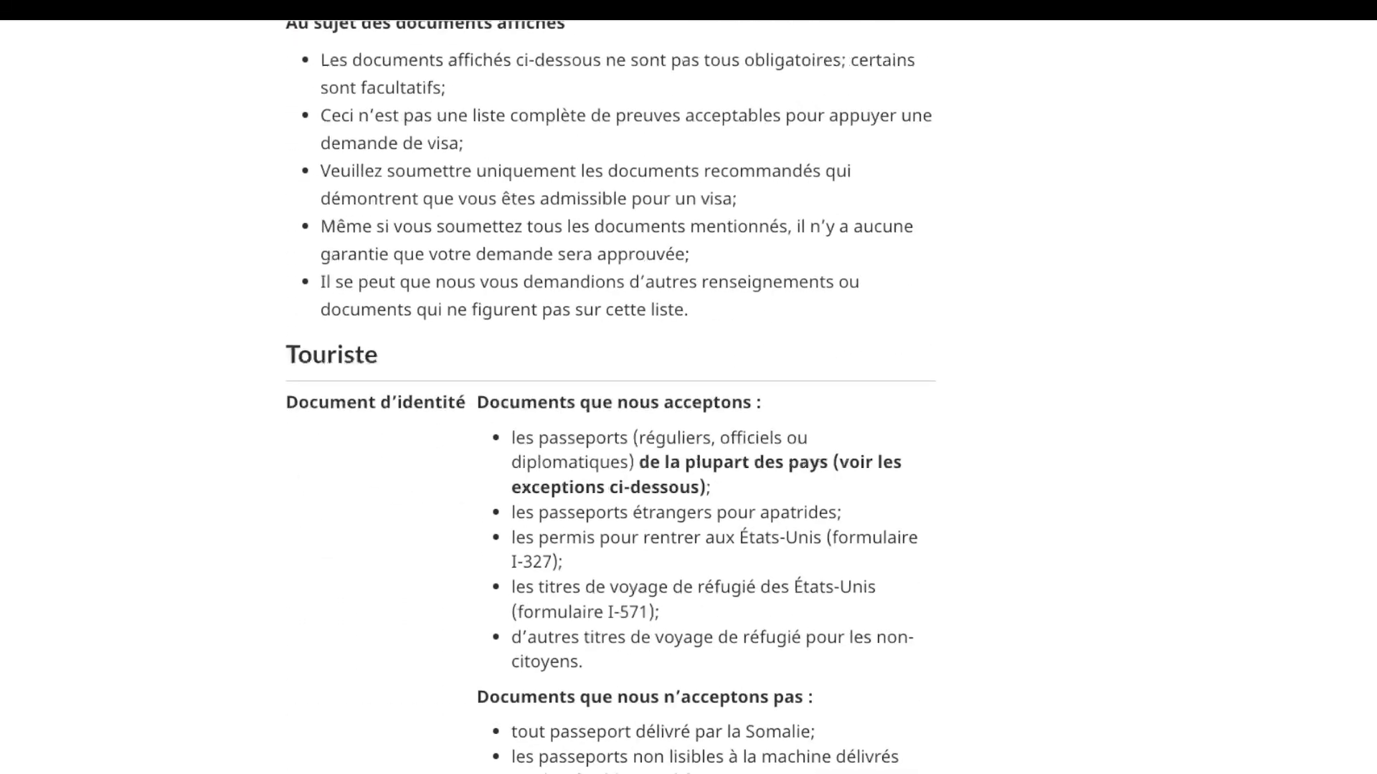
pyautogui.scroll(-1, 610, 394)
pyautogui.scroll(-1, 611, 397)
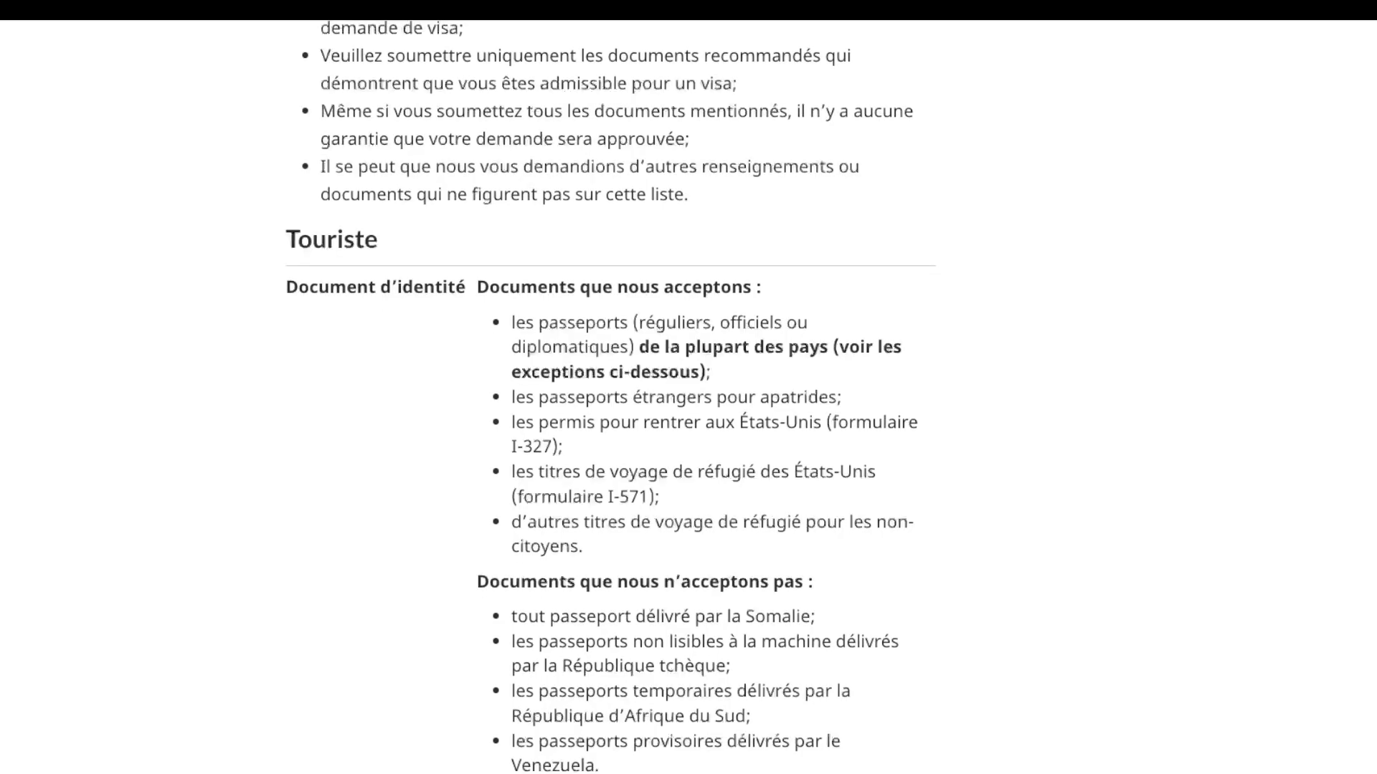
pyautogui.moveTo(512, 322); pyautogui.dragTo(633, 322)
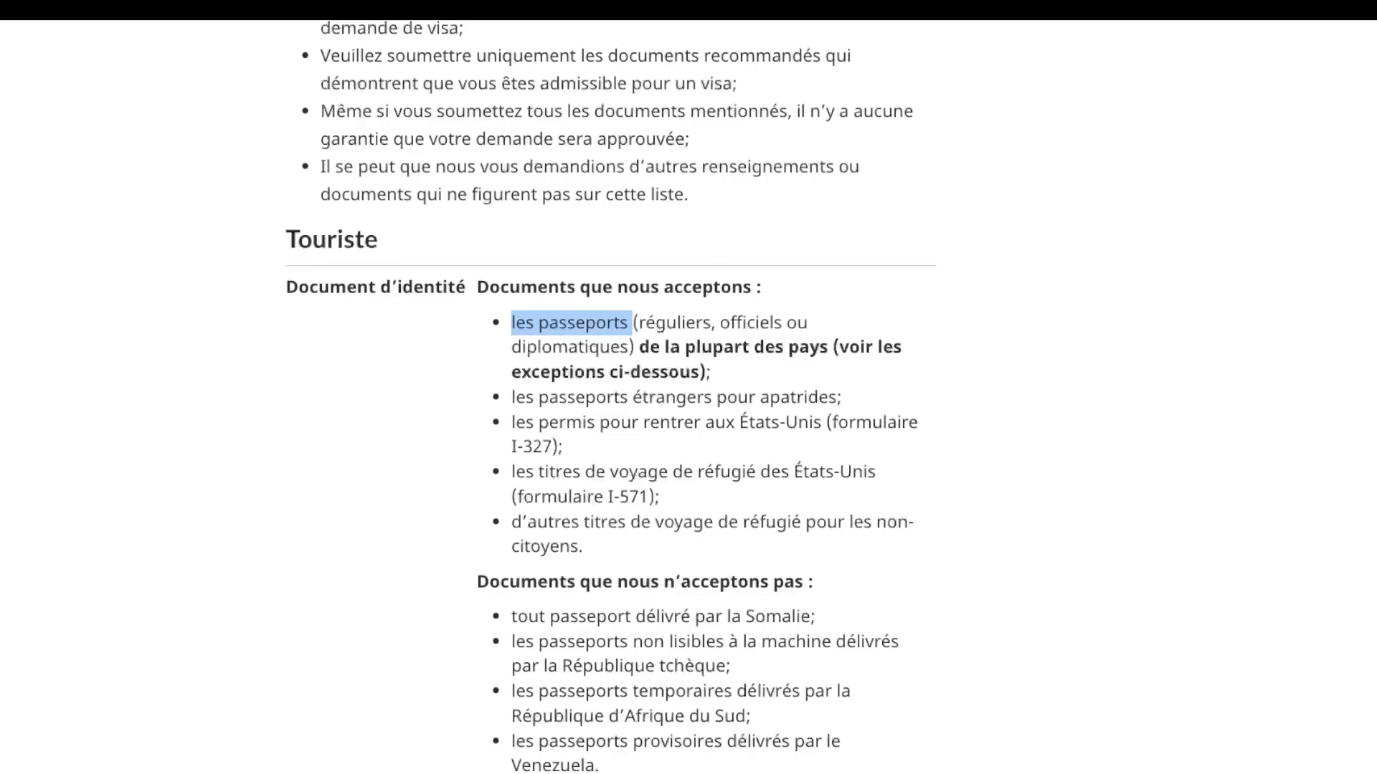
pyautogui.scroll(-2, 609, 394)
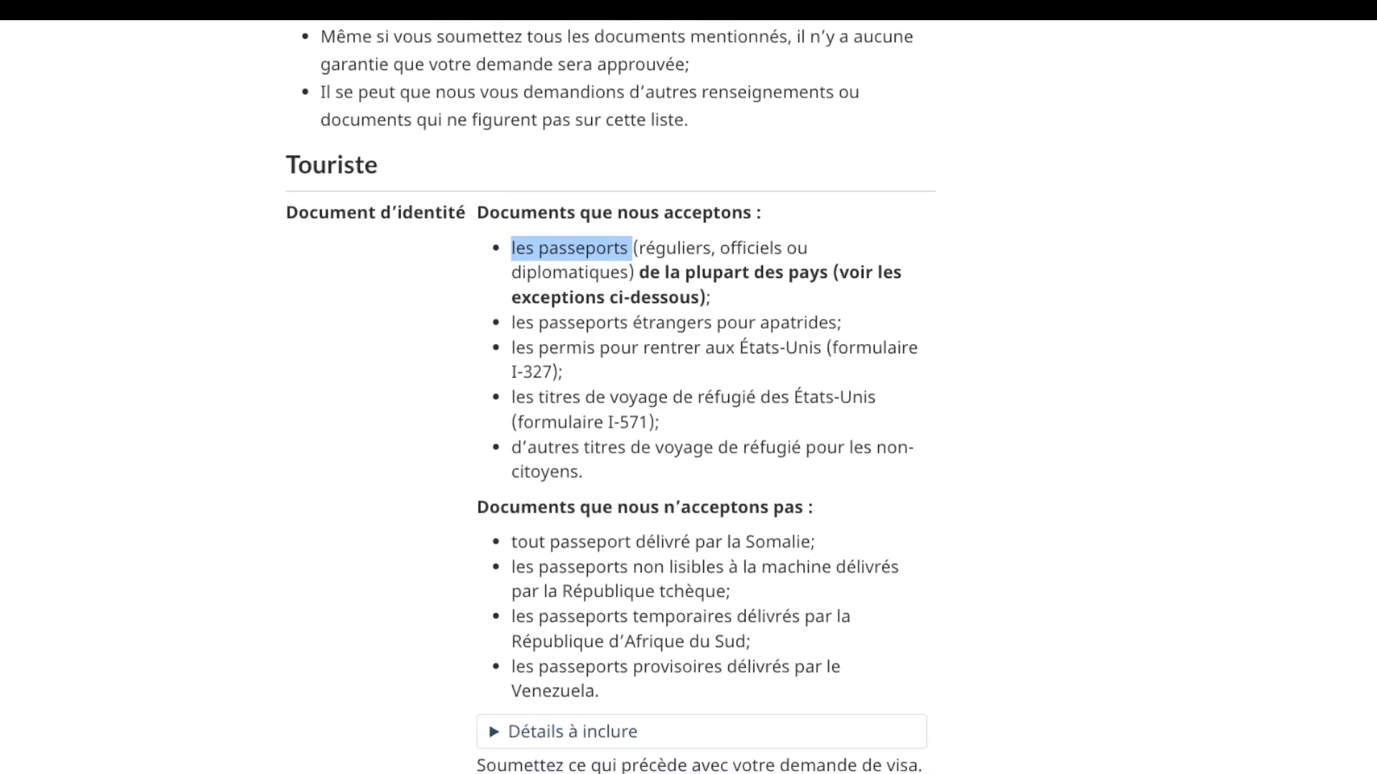
pyautogui.scroll(-1, 610, 395)
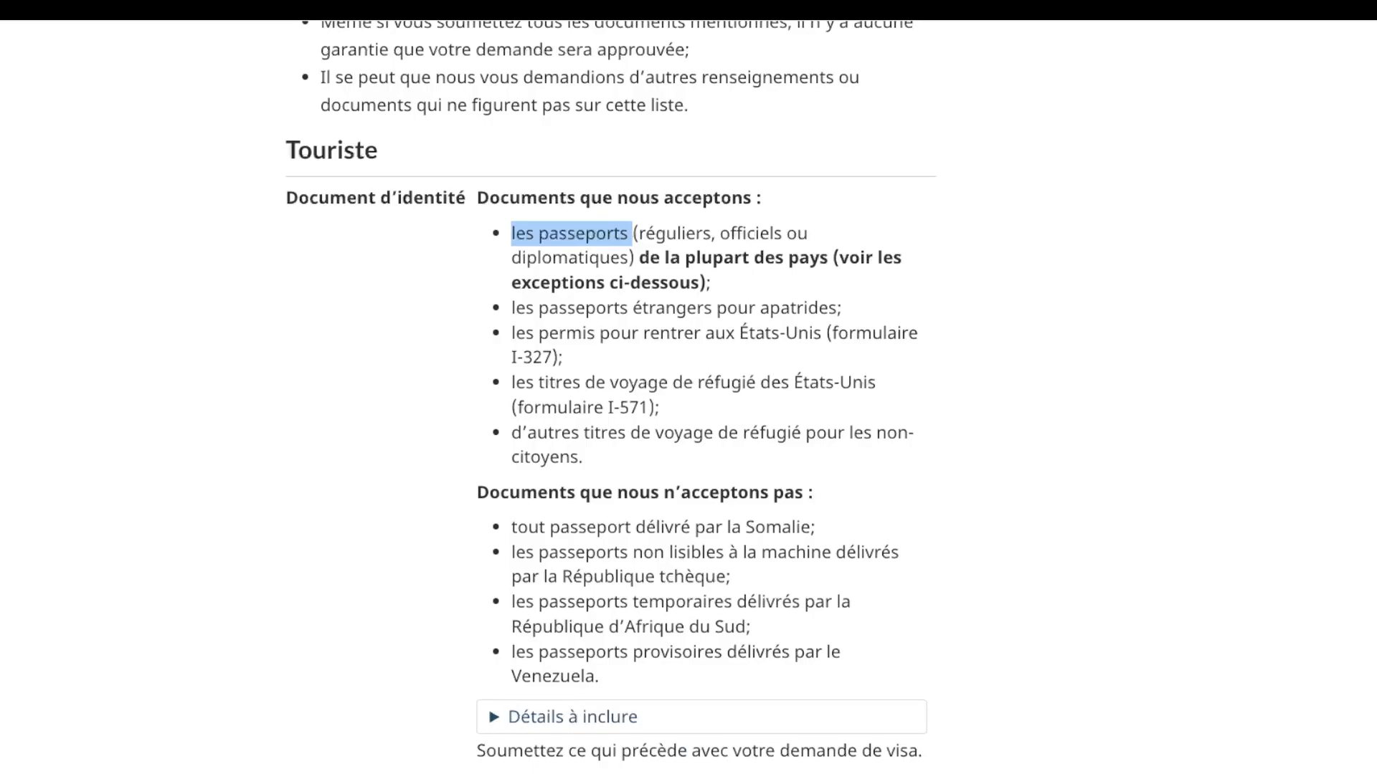
pyautogui.moveTo(477, 492); pyautogui.dragTo(600, 676)
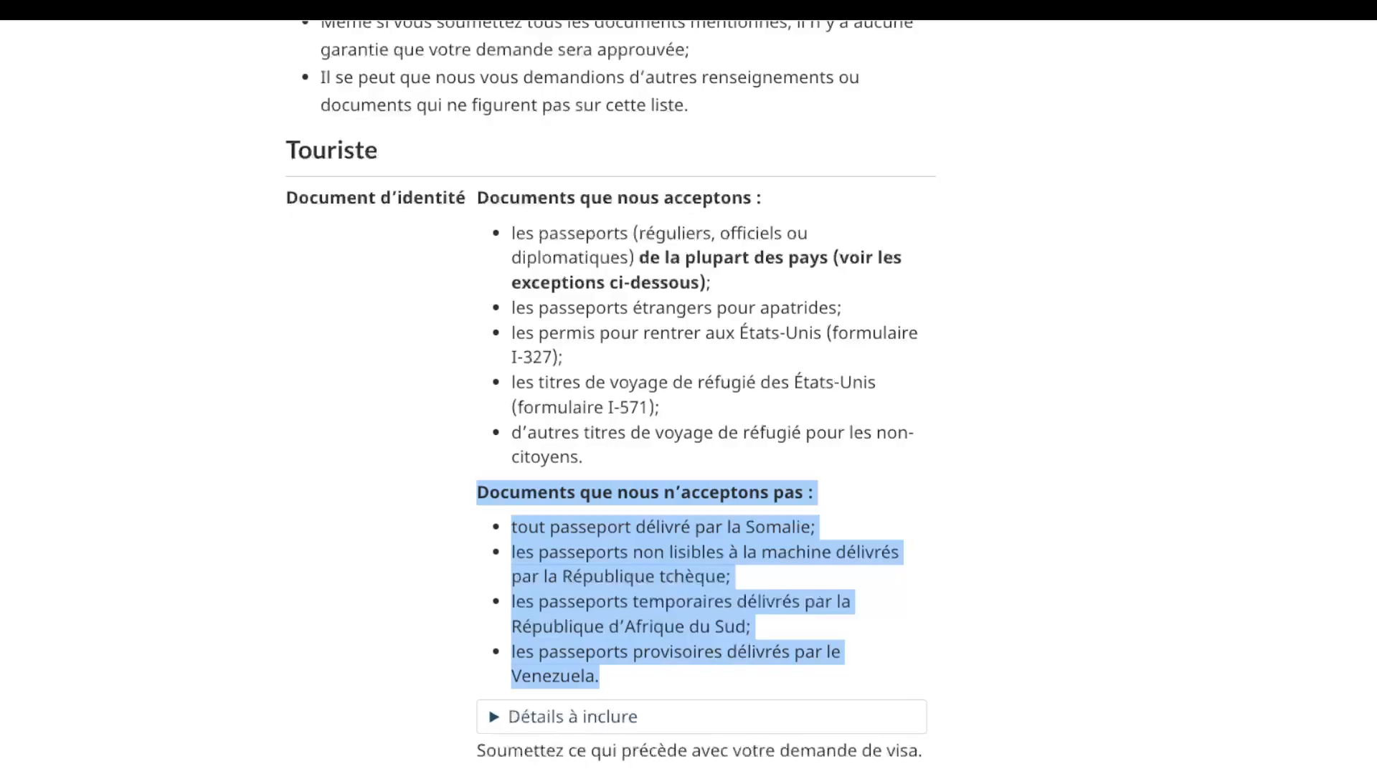
pyautogui.scroll(-10, 610, 395)
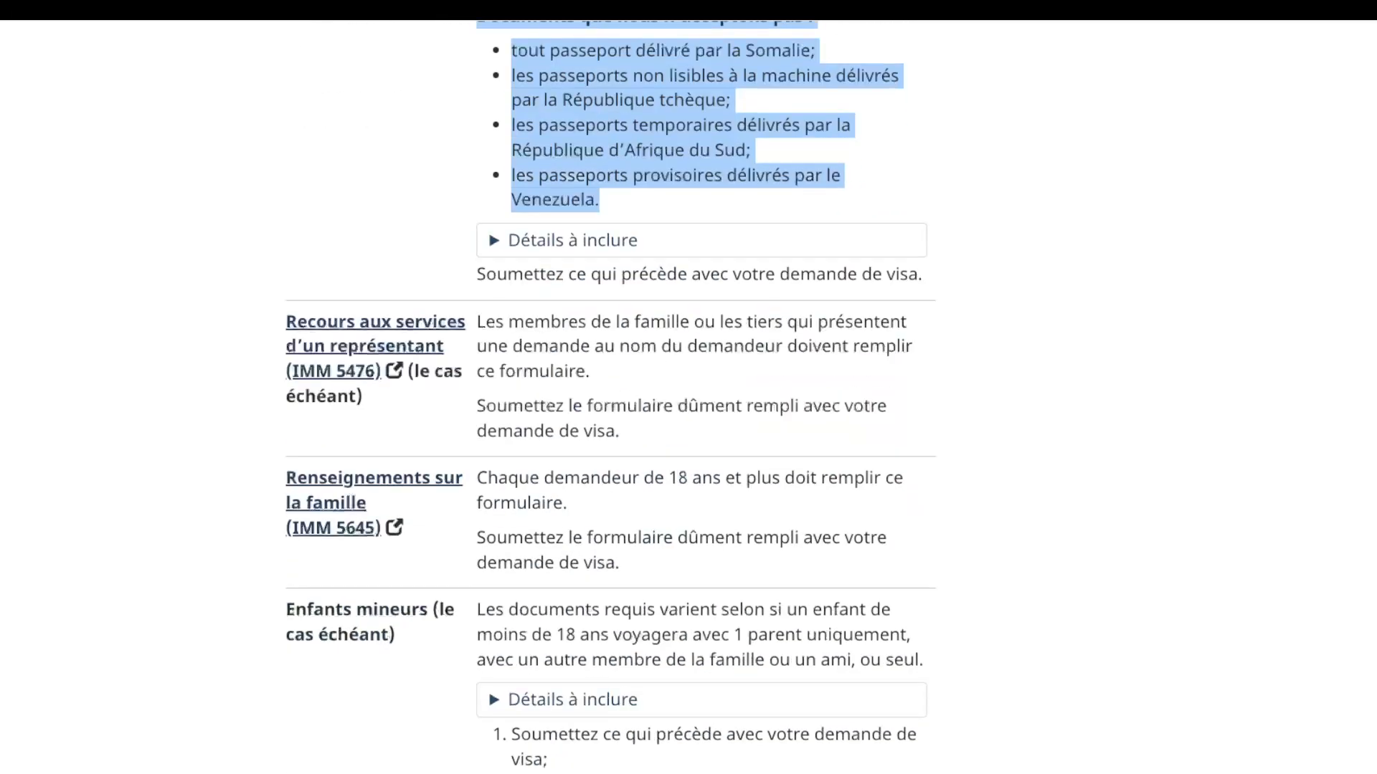
pyautogui.scroll(-20, 611, 395)
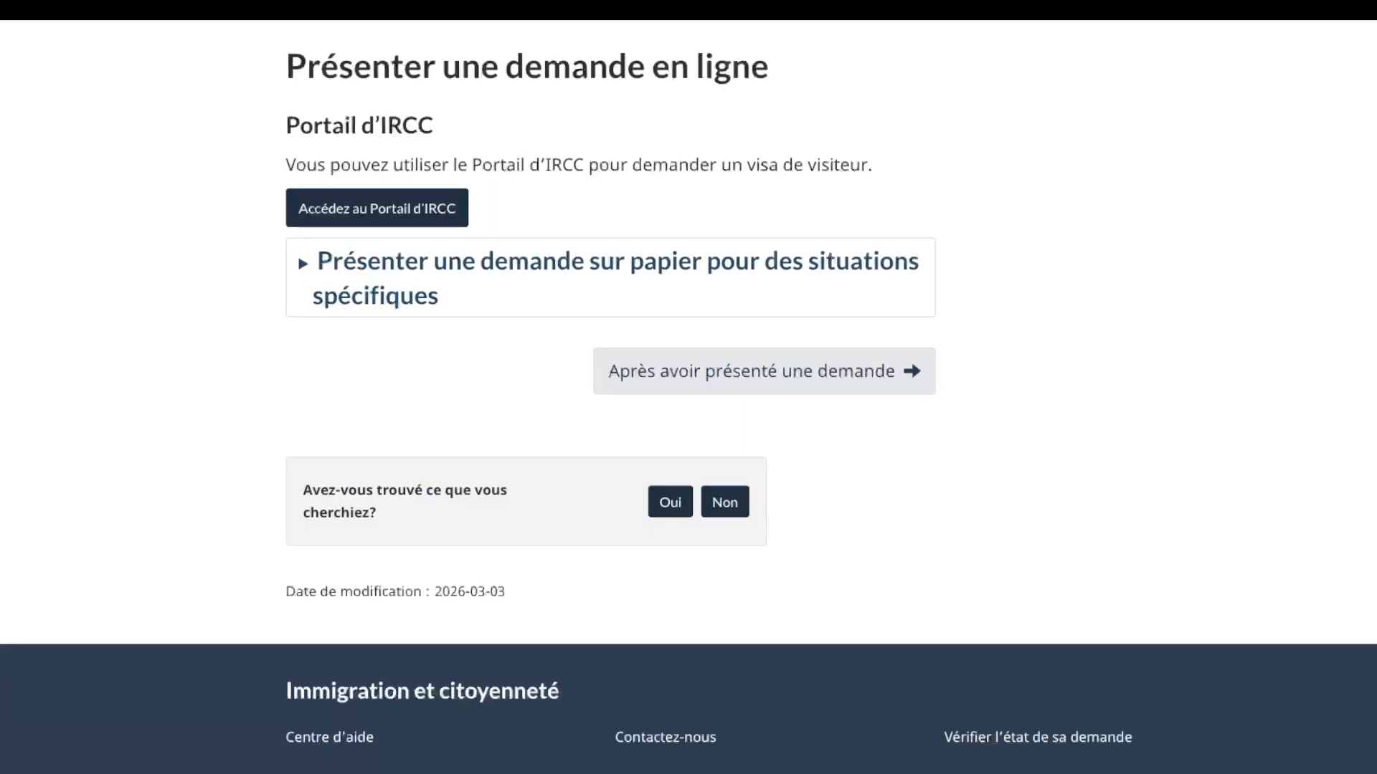
# Step: Go to the Portail d'IRCC and scroll to its Se connecter / S'inscrire options
pyautogui.scroll(2, 610, 395)
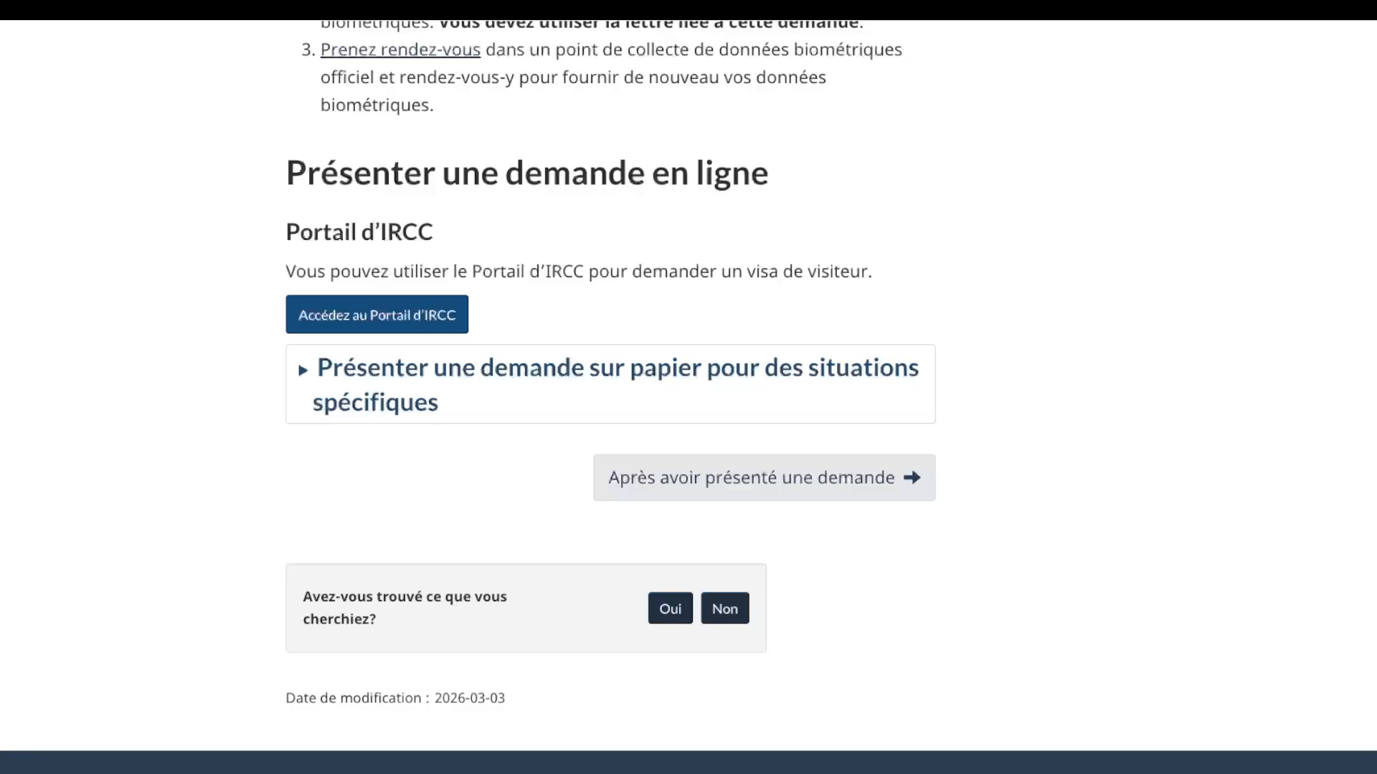
pyautogui.click(376, 315)
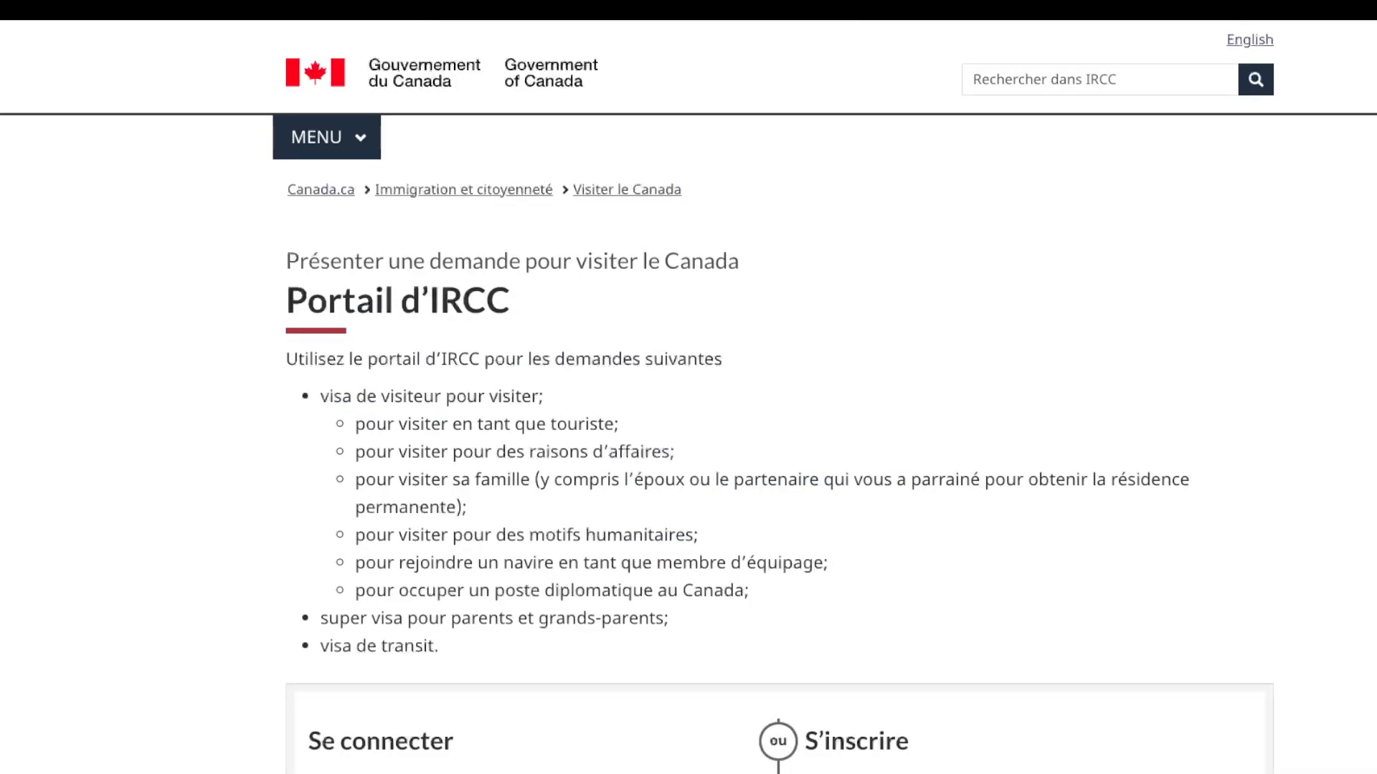
pyautogui.scroll(-3, 689, 396)
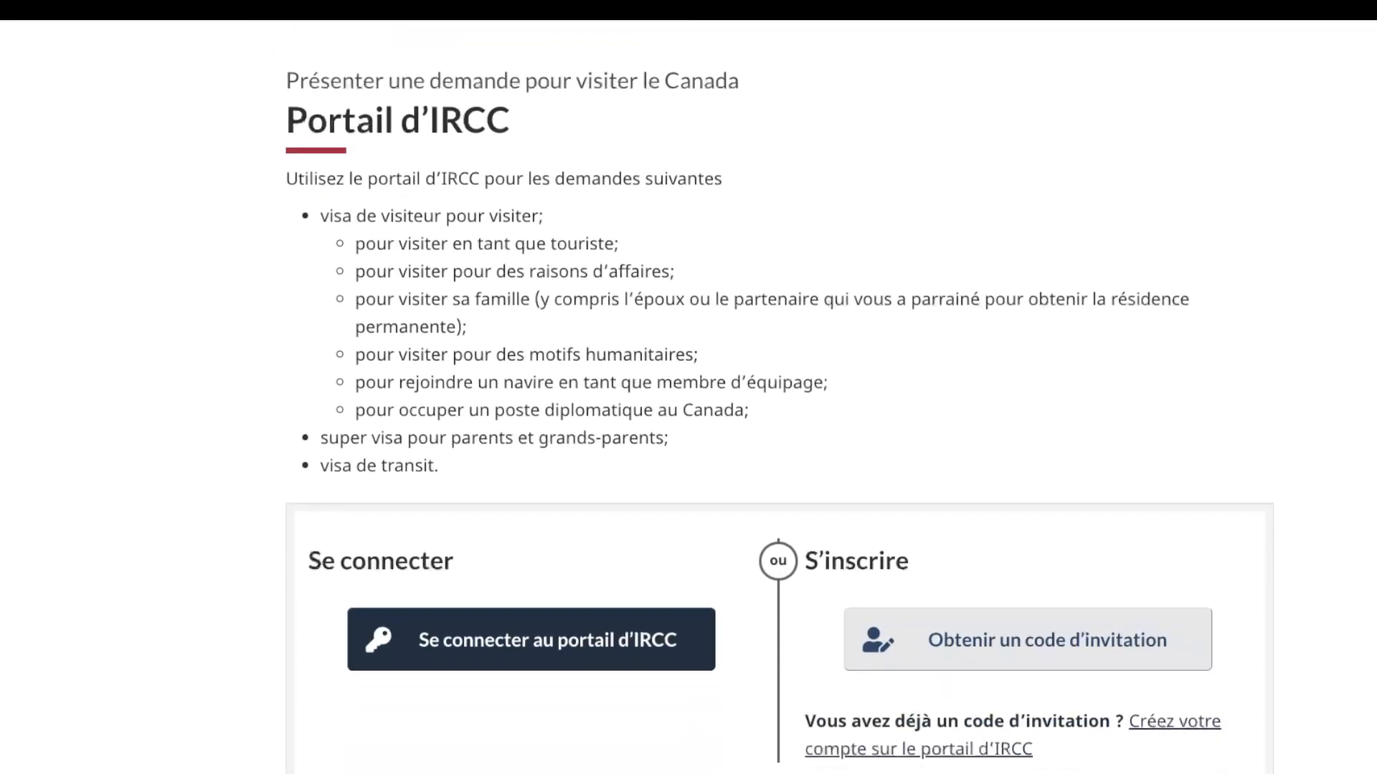
pyautogui.scroll(-1, 779, 410)
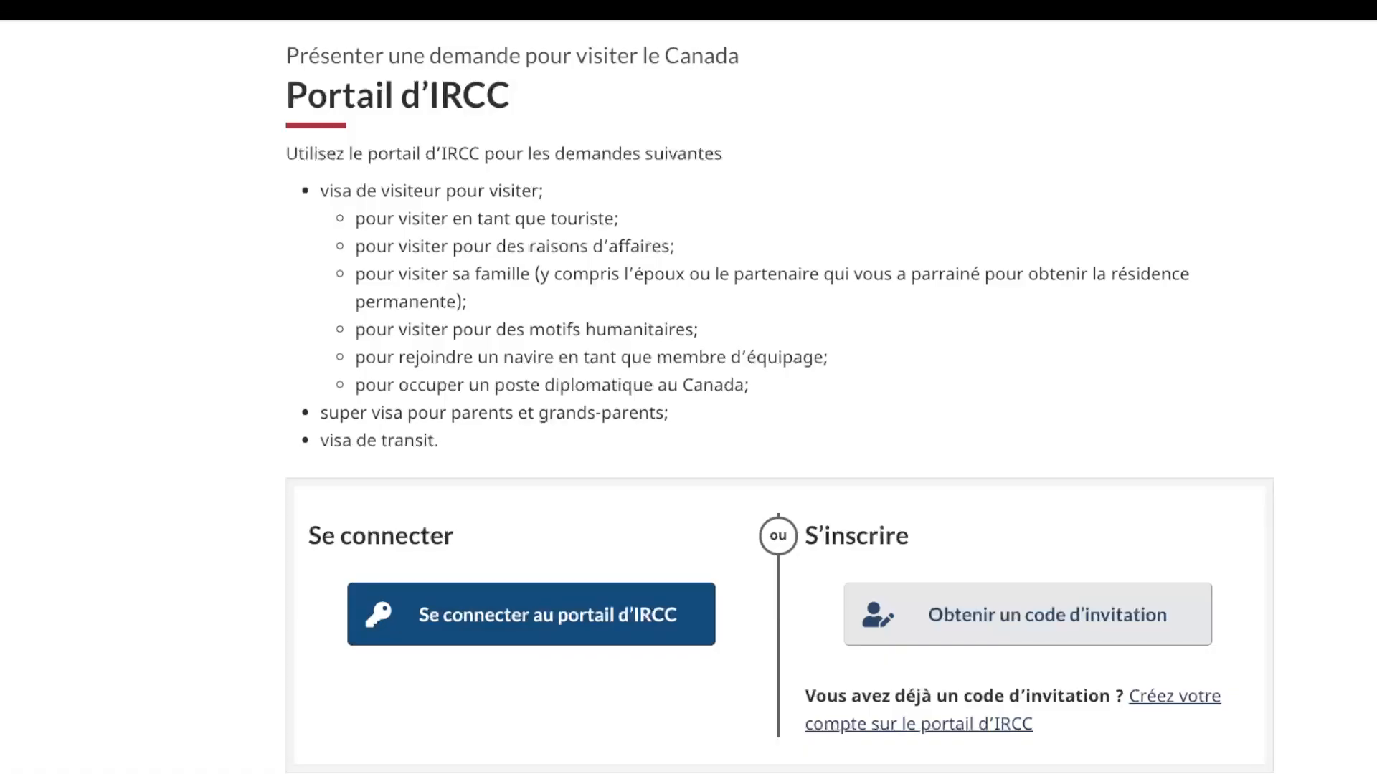
pyautogui.scroll(-3, 688, 397)
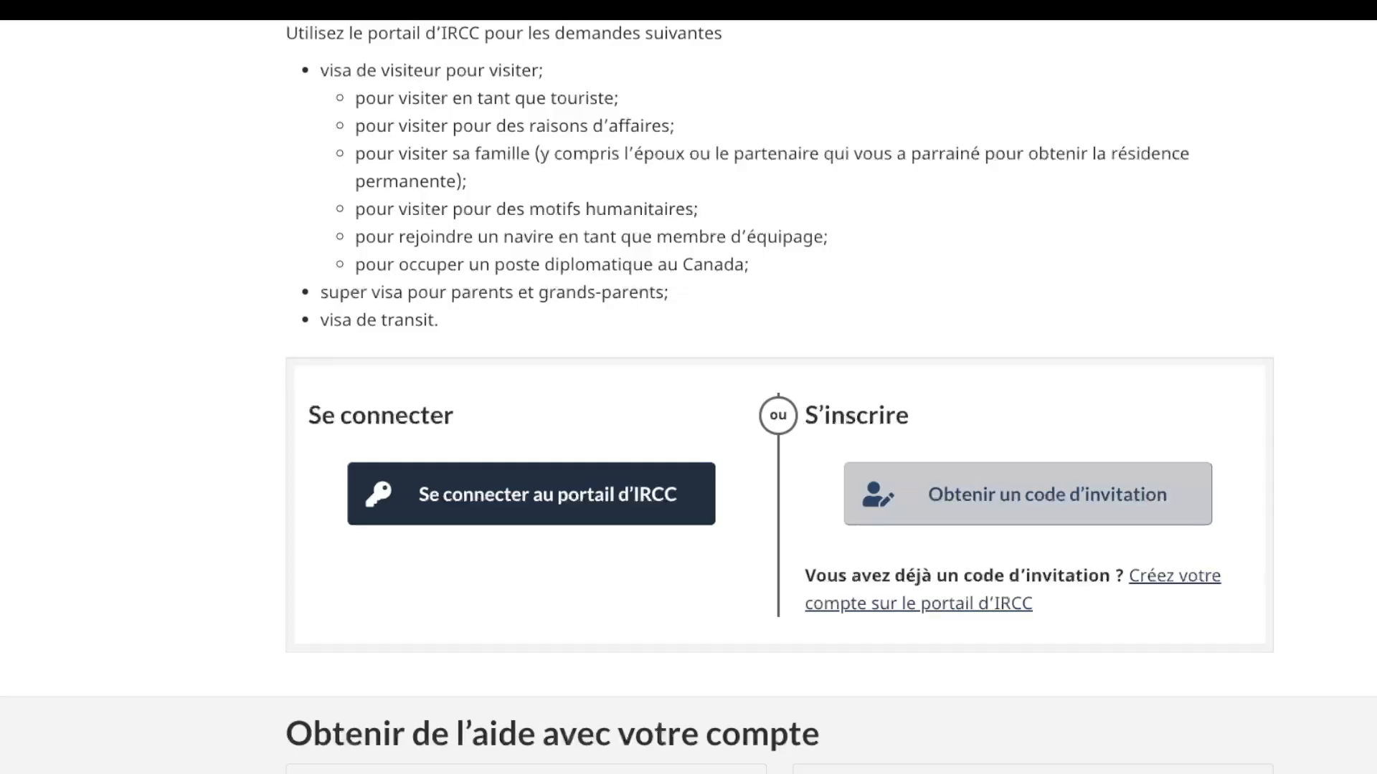
pyautogui.scroll(-1, 689, 397)
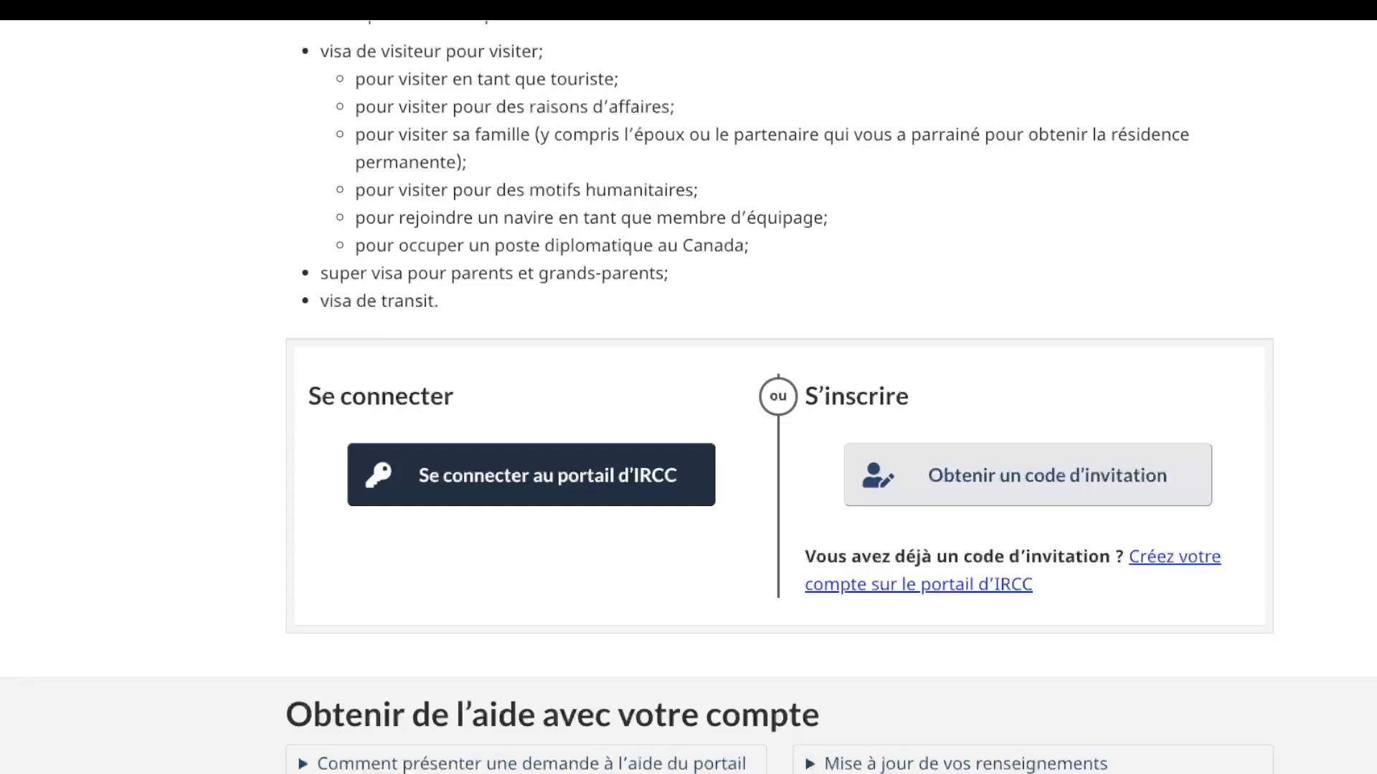
pyautogui.click(919, 585)
pyautogui.click(501, 306)
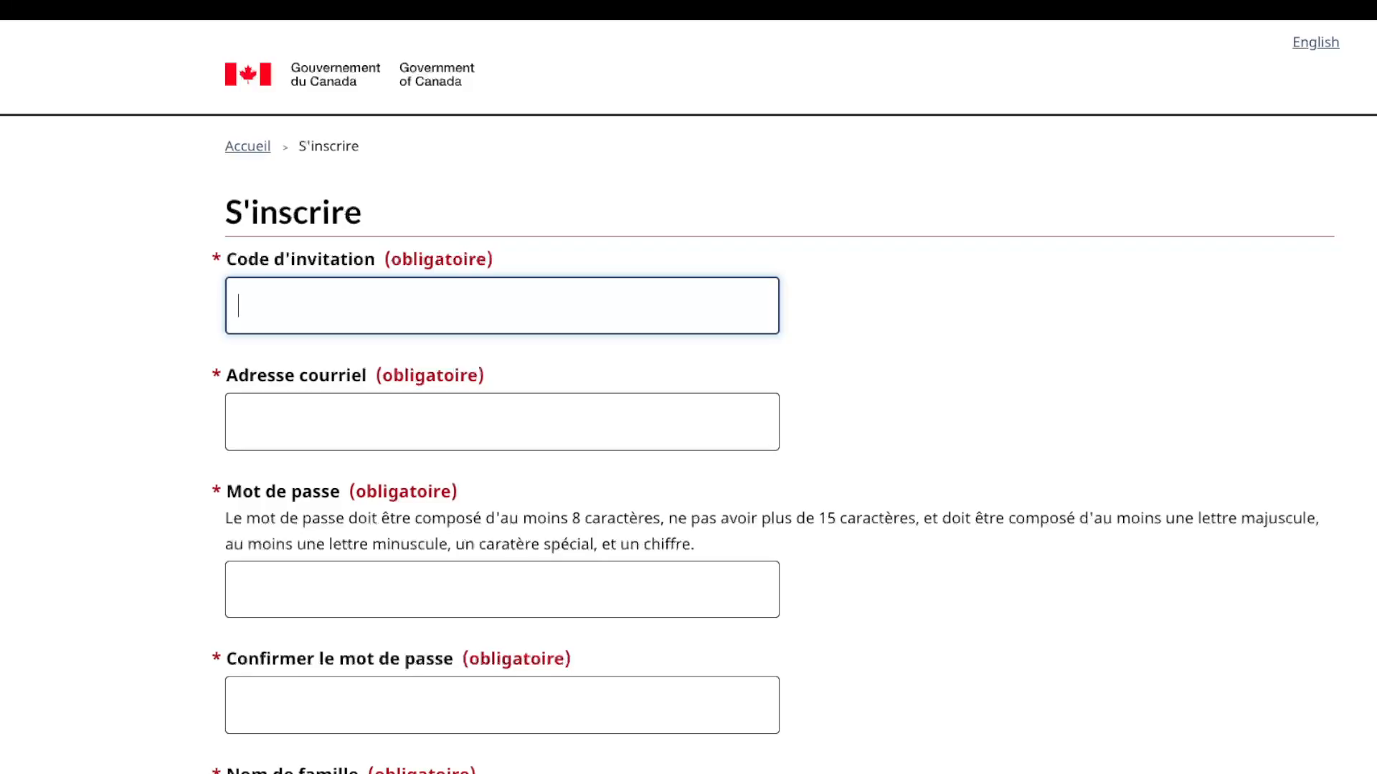
pyautogui.scroll(-5, 502, 387)
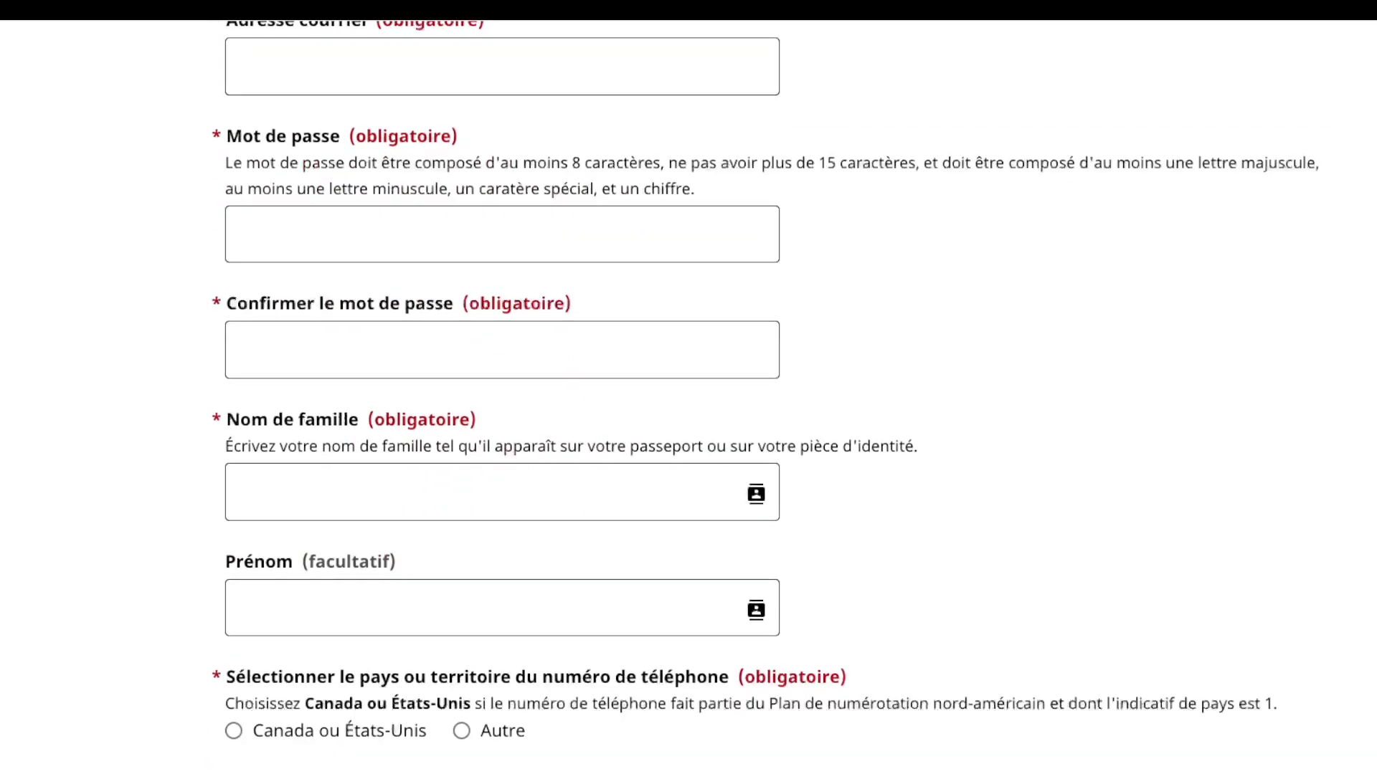
pyautogui.scroll(2, 502, 387)
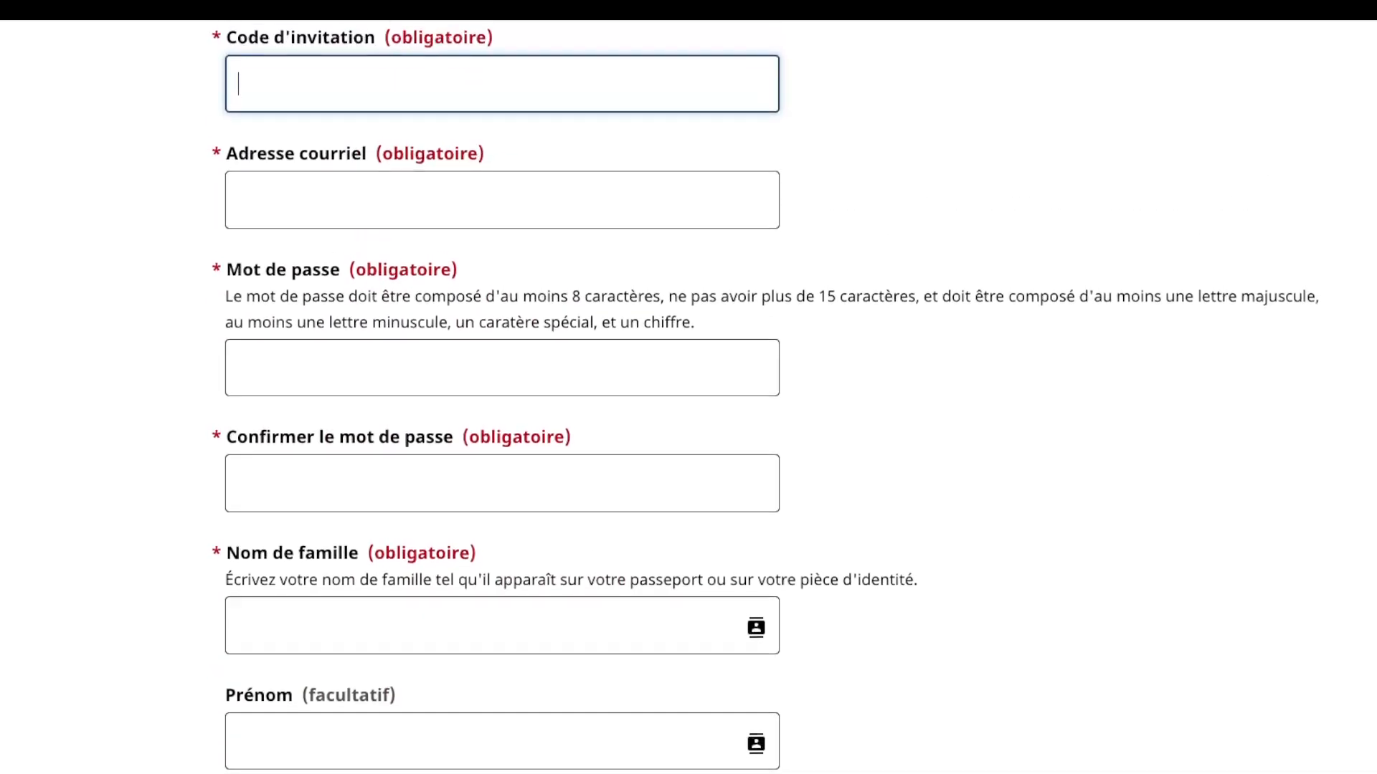
pyautogui.scroll(3, 502, 387)
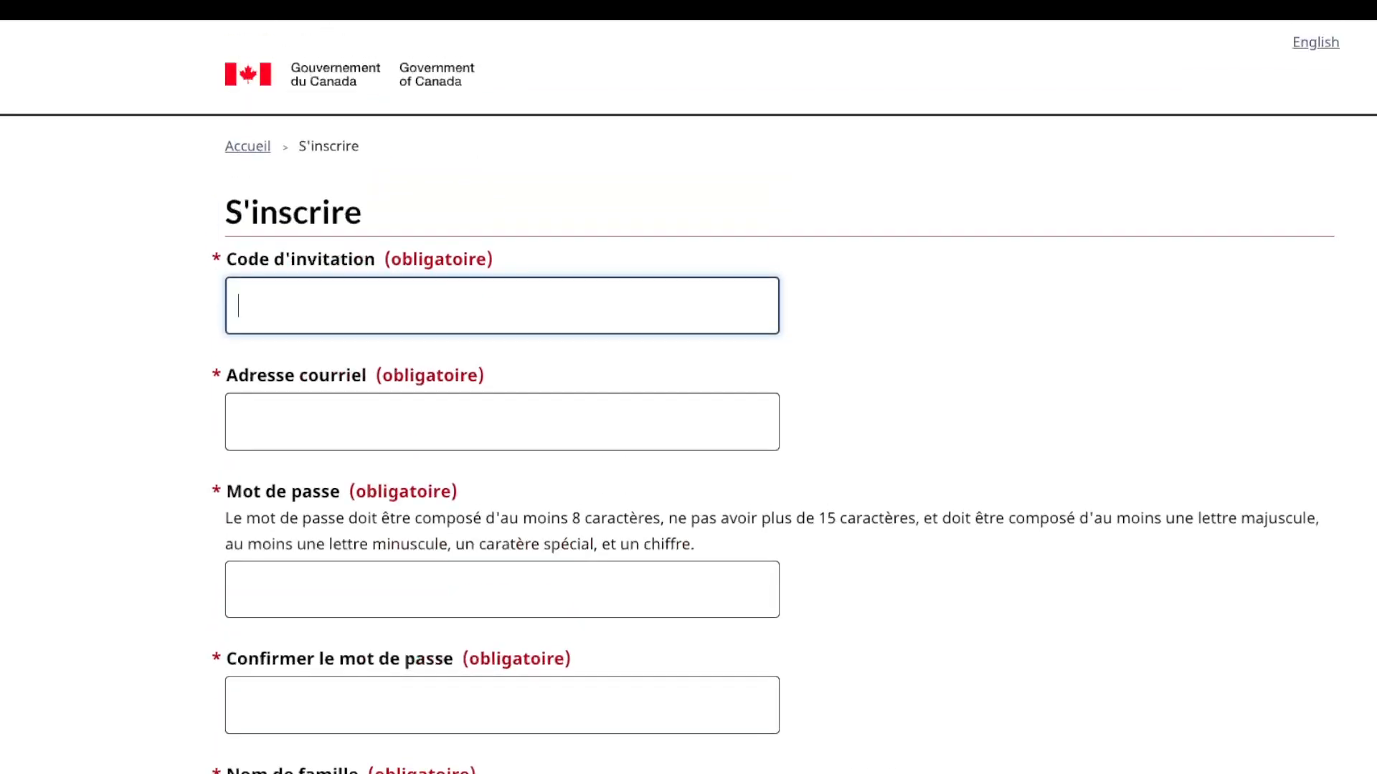
pyautogui.scroll(-10, 502, 387)
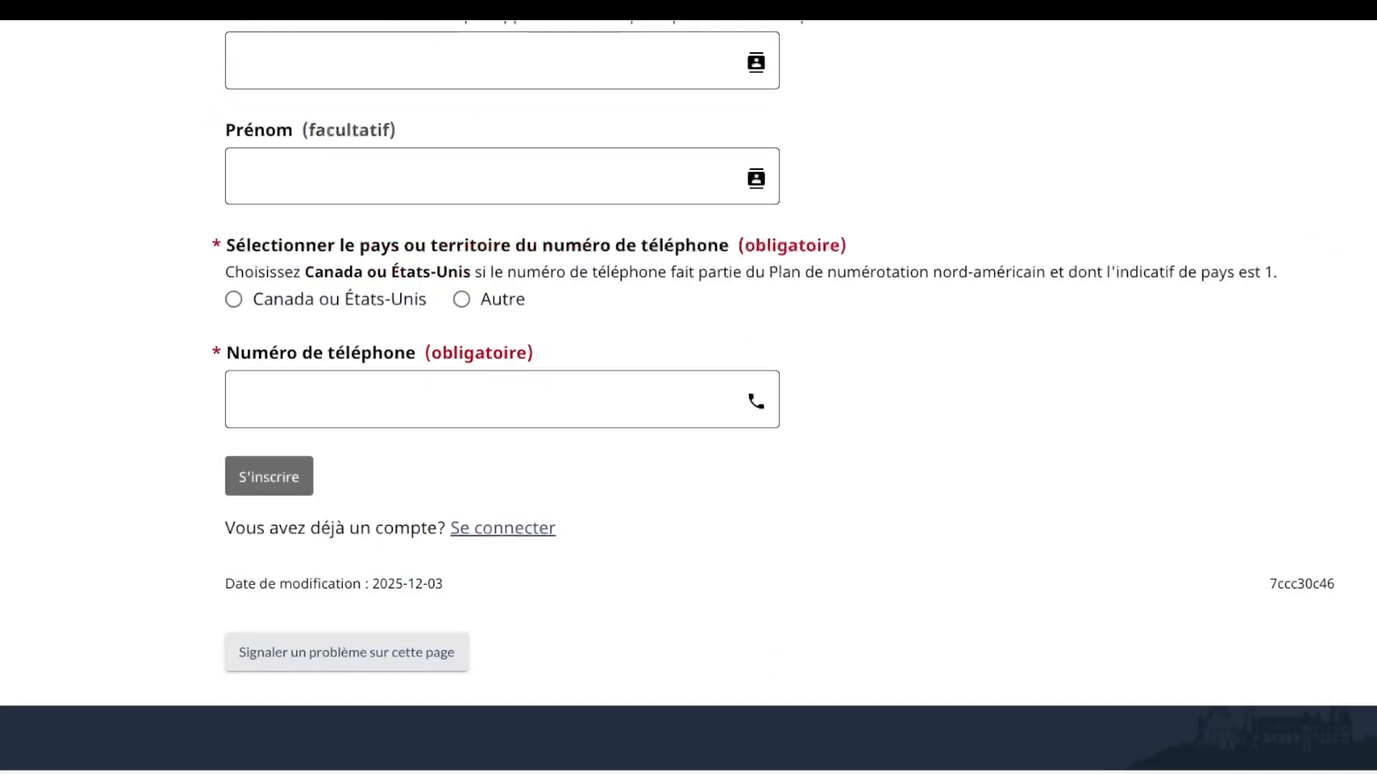
pyautogui.scroll(8, 502, 387)
pyautogui.scroll(3, 502, 387)
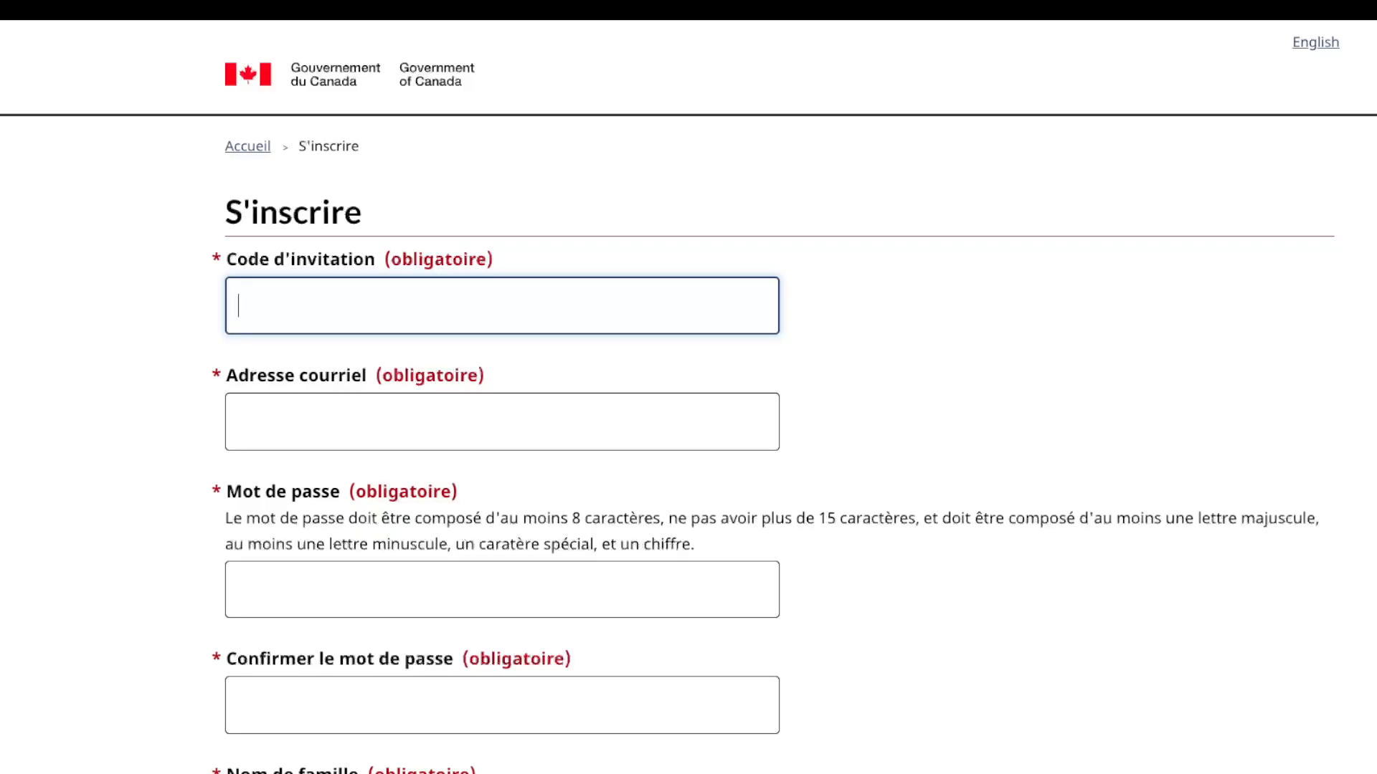
pyautogui.scroll(-10, 773, 409)
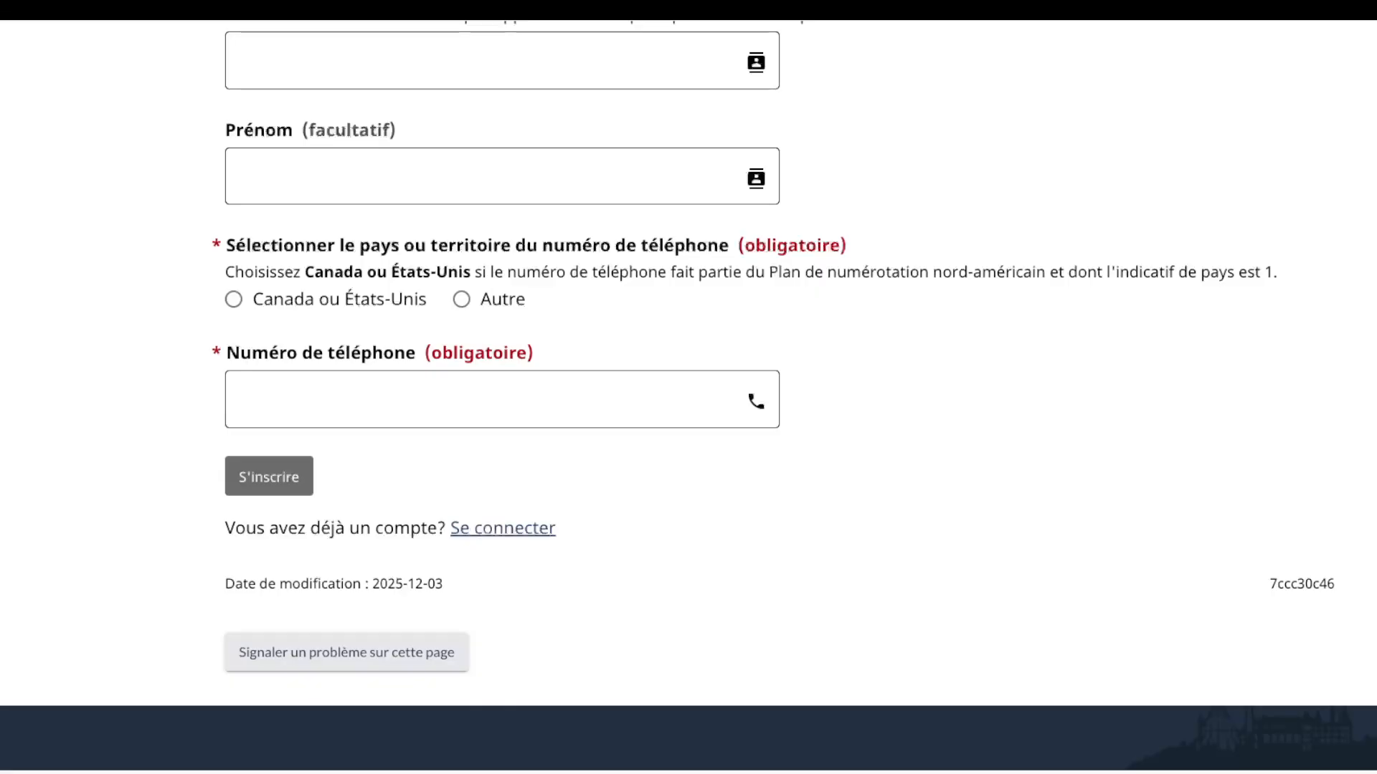
pyautogui.scroll(10, 688, 397)
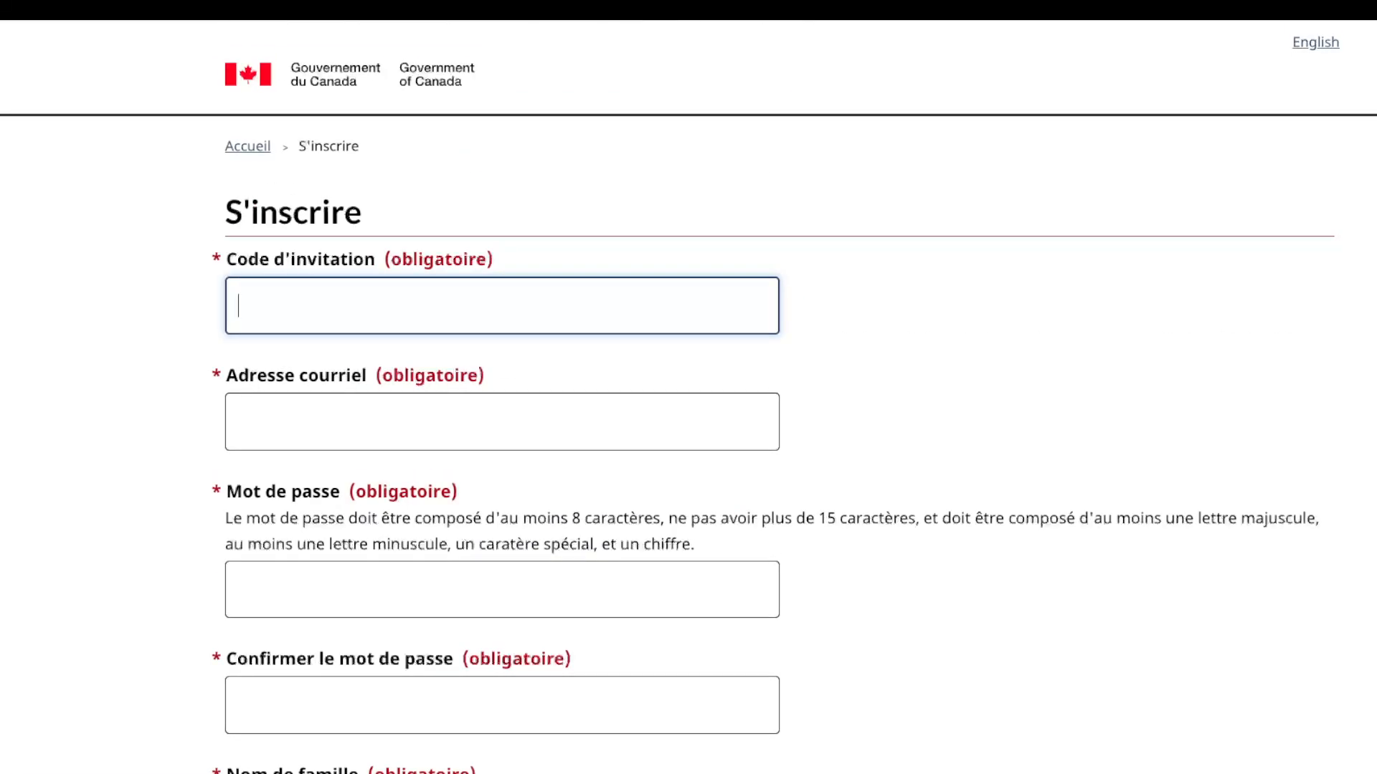
pyautogui.press('Tab')
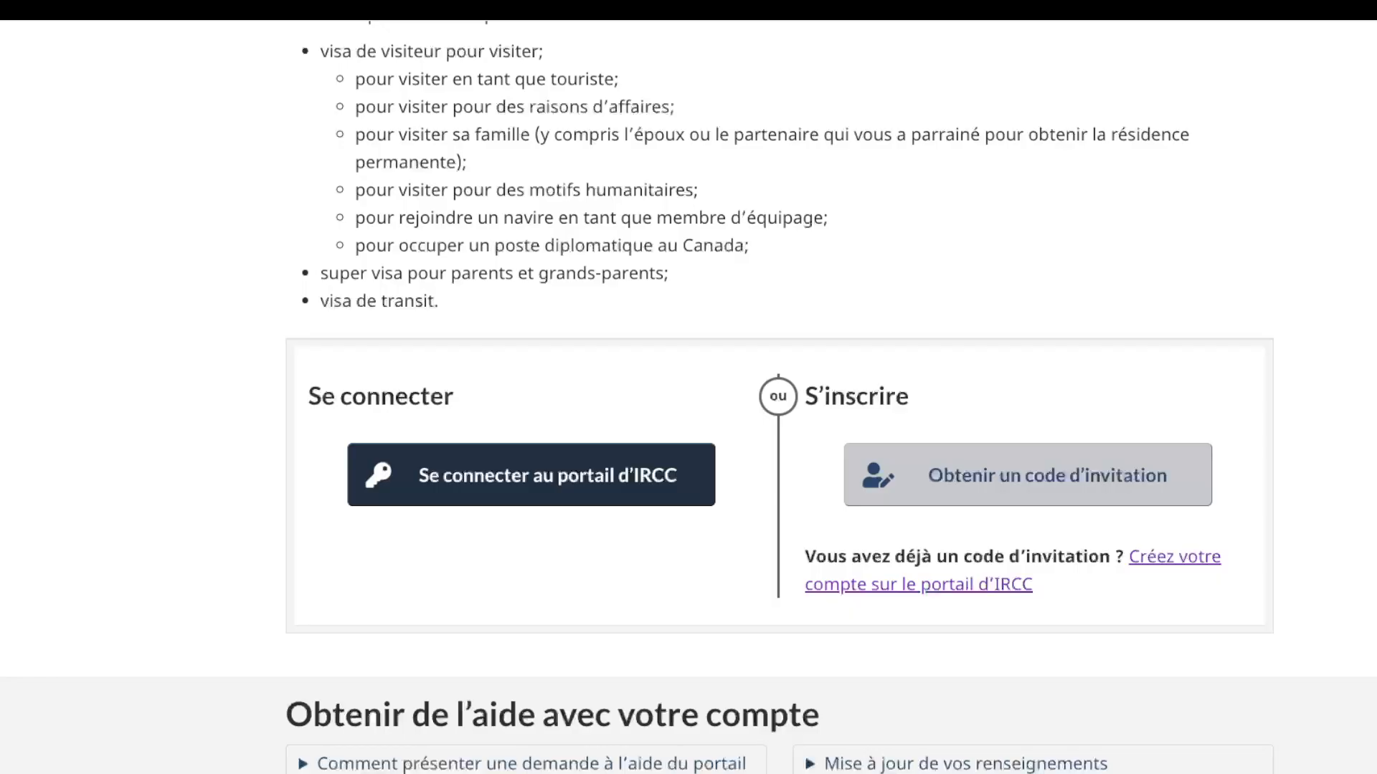
# Step: Request an invitation code with the applicant's e-mail, fixing the gmail.com typo in the confirmation
pyautogui.click(1028, 475)
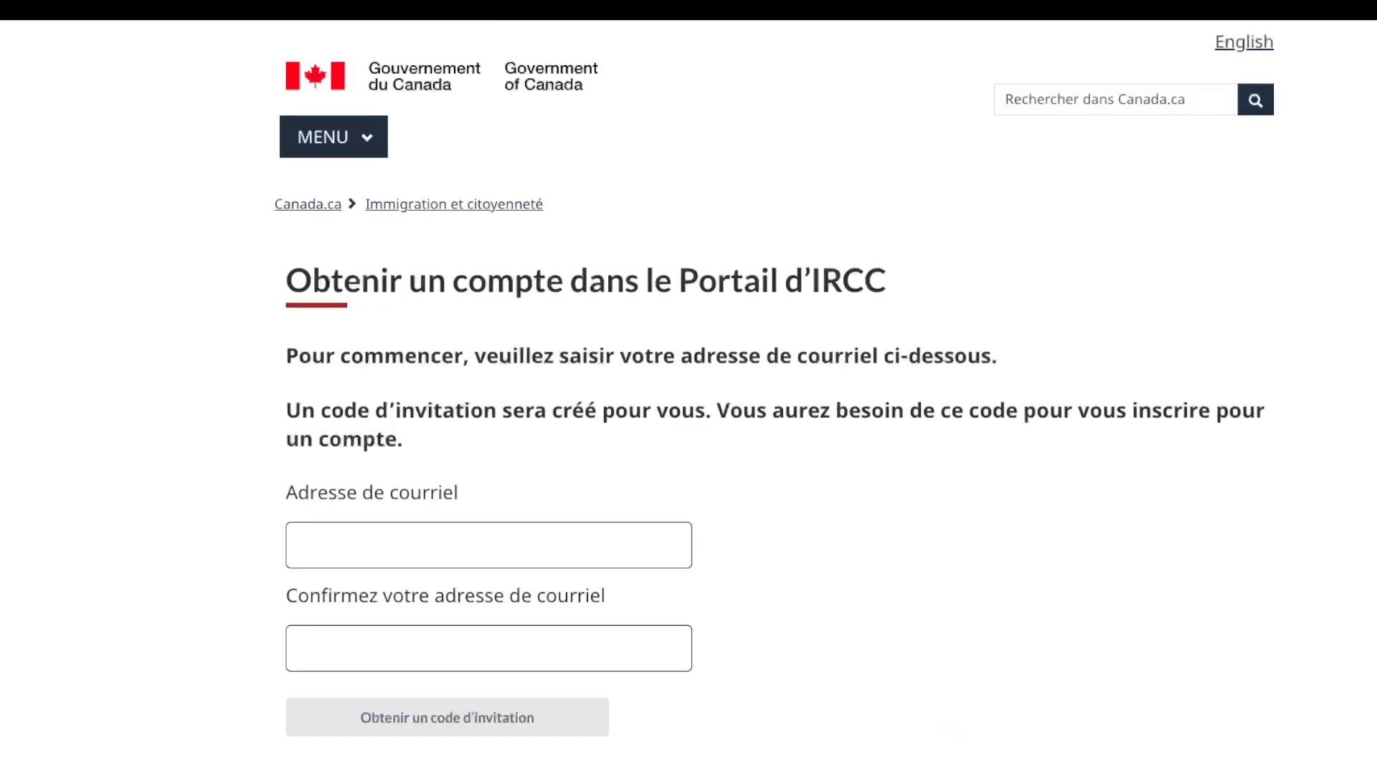
pyautogui.click(430, 545)
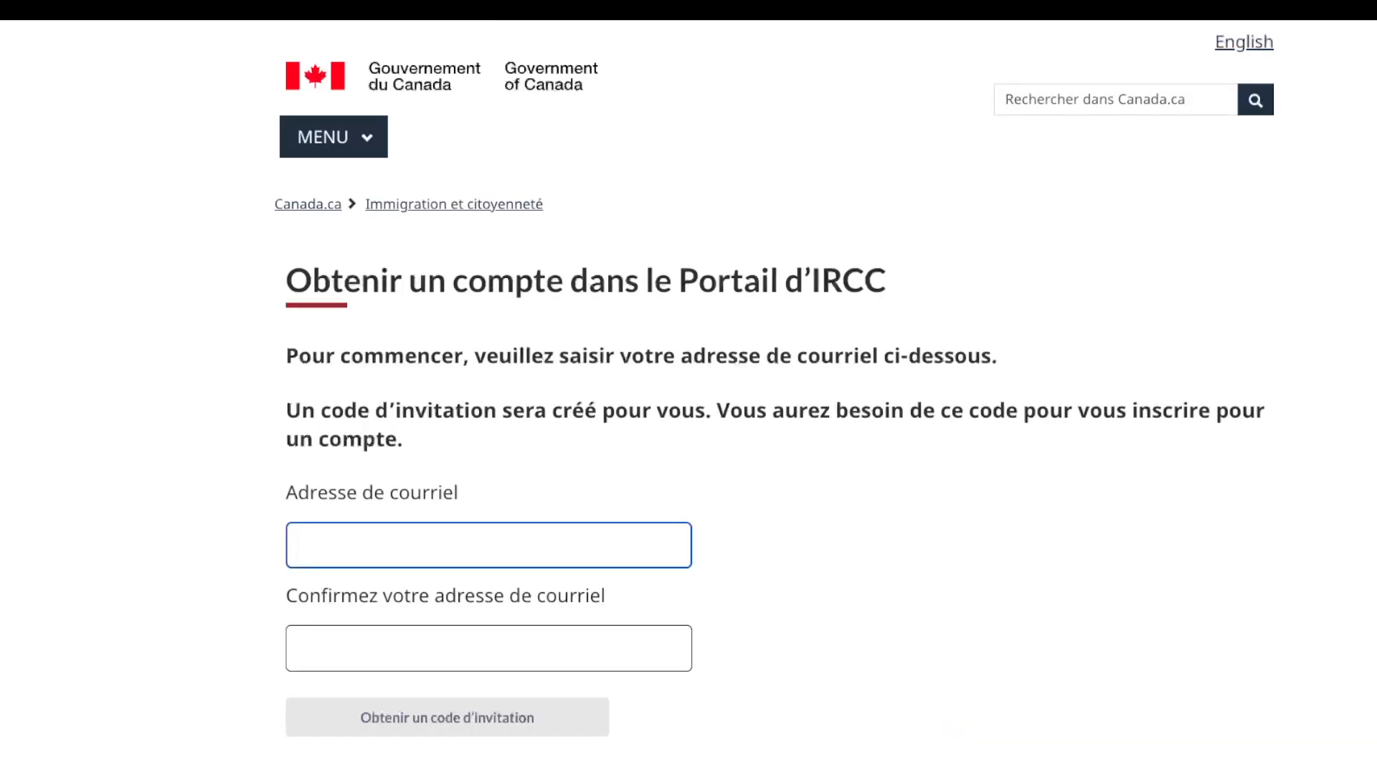
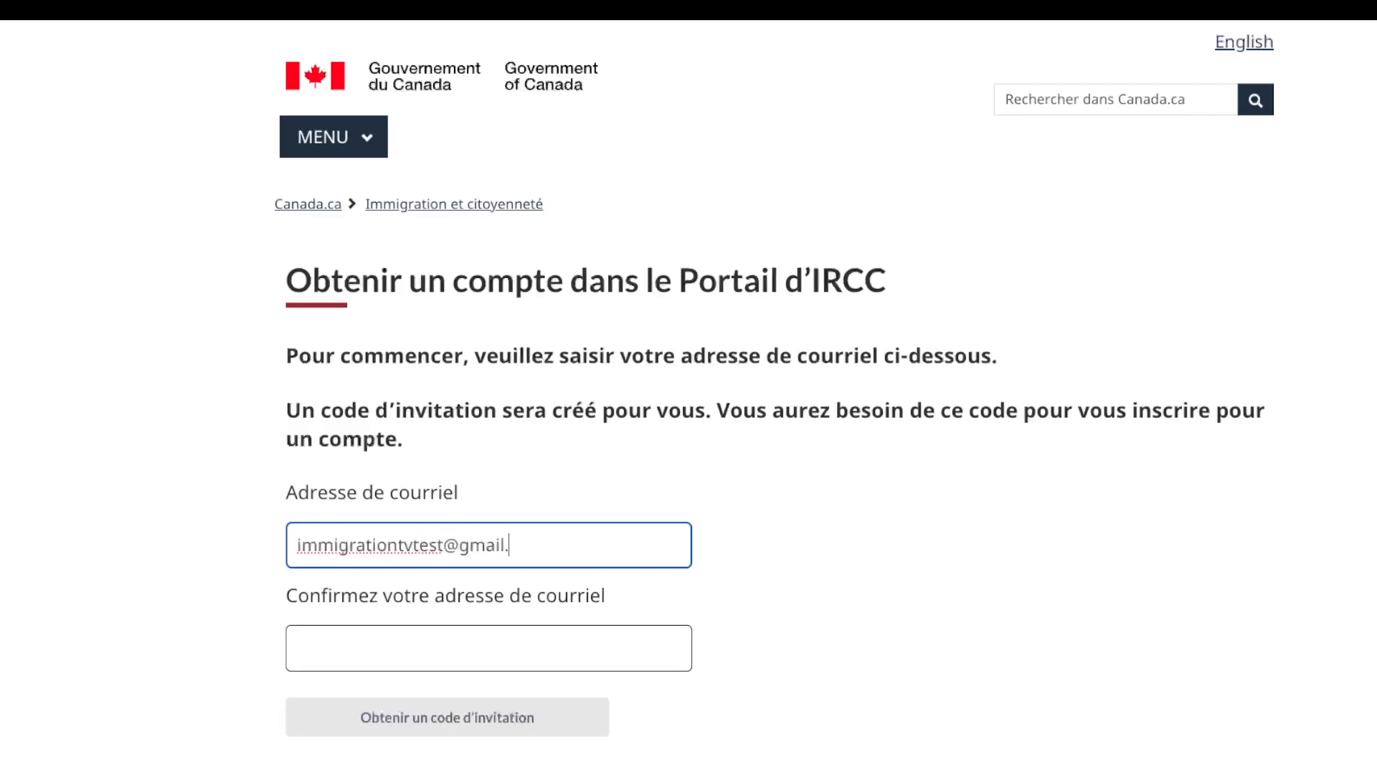
pyautogui.click(297, 648)
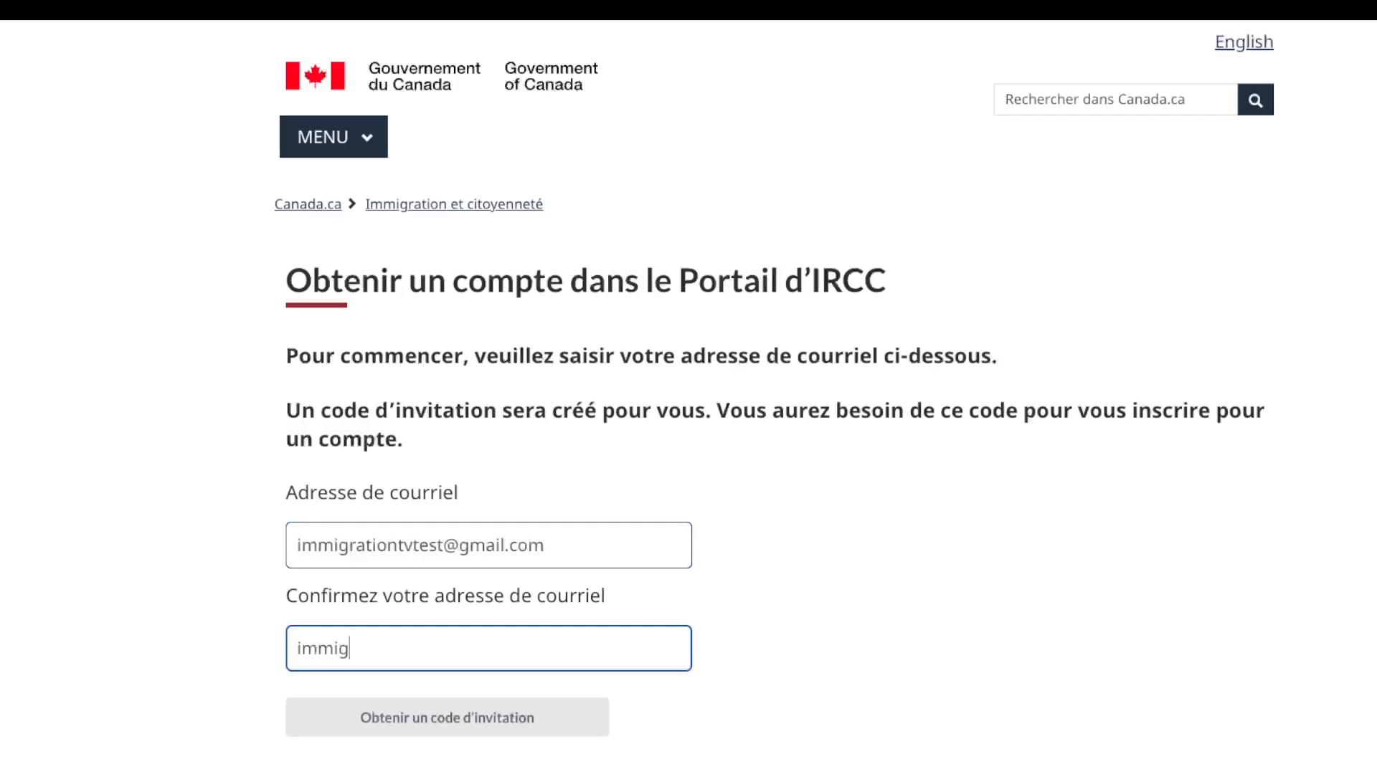
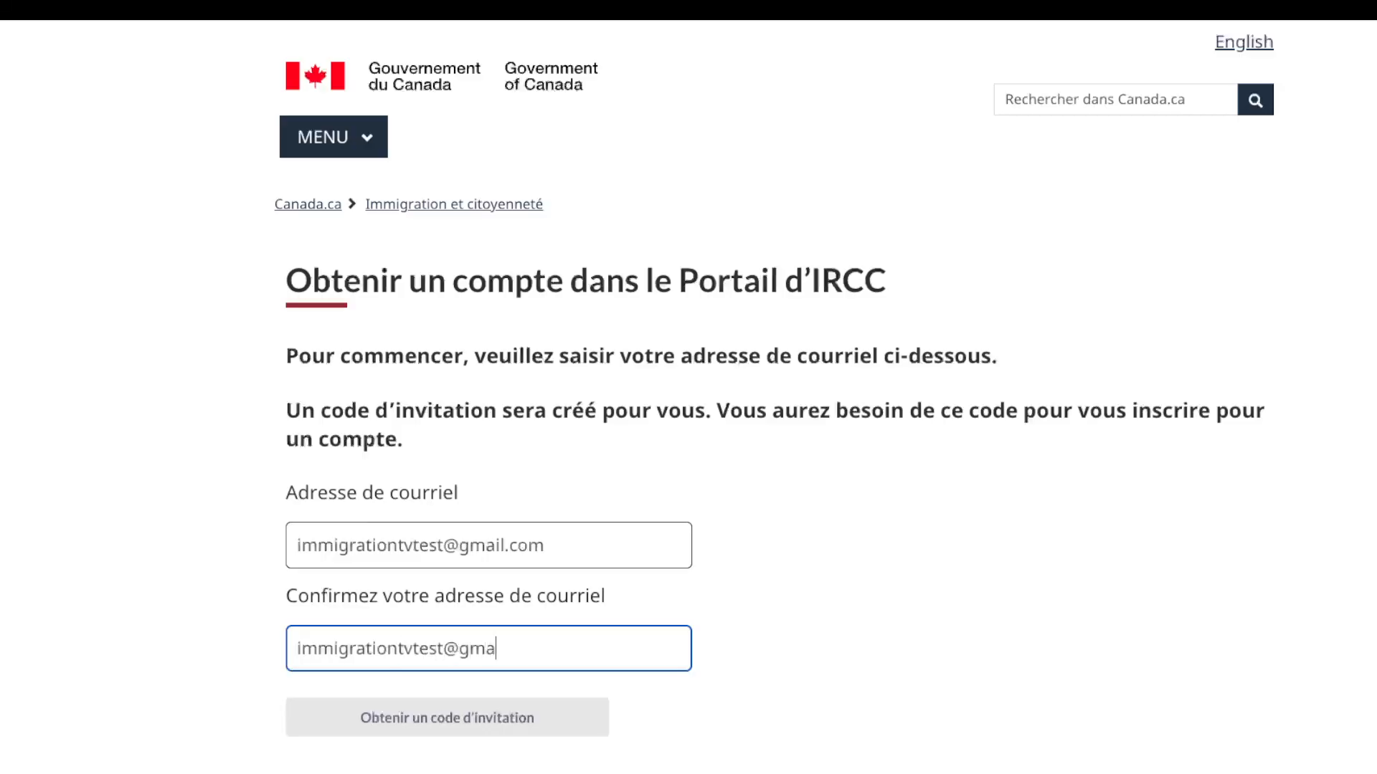
pyautogui.press('Tab')
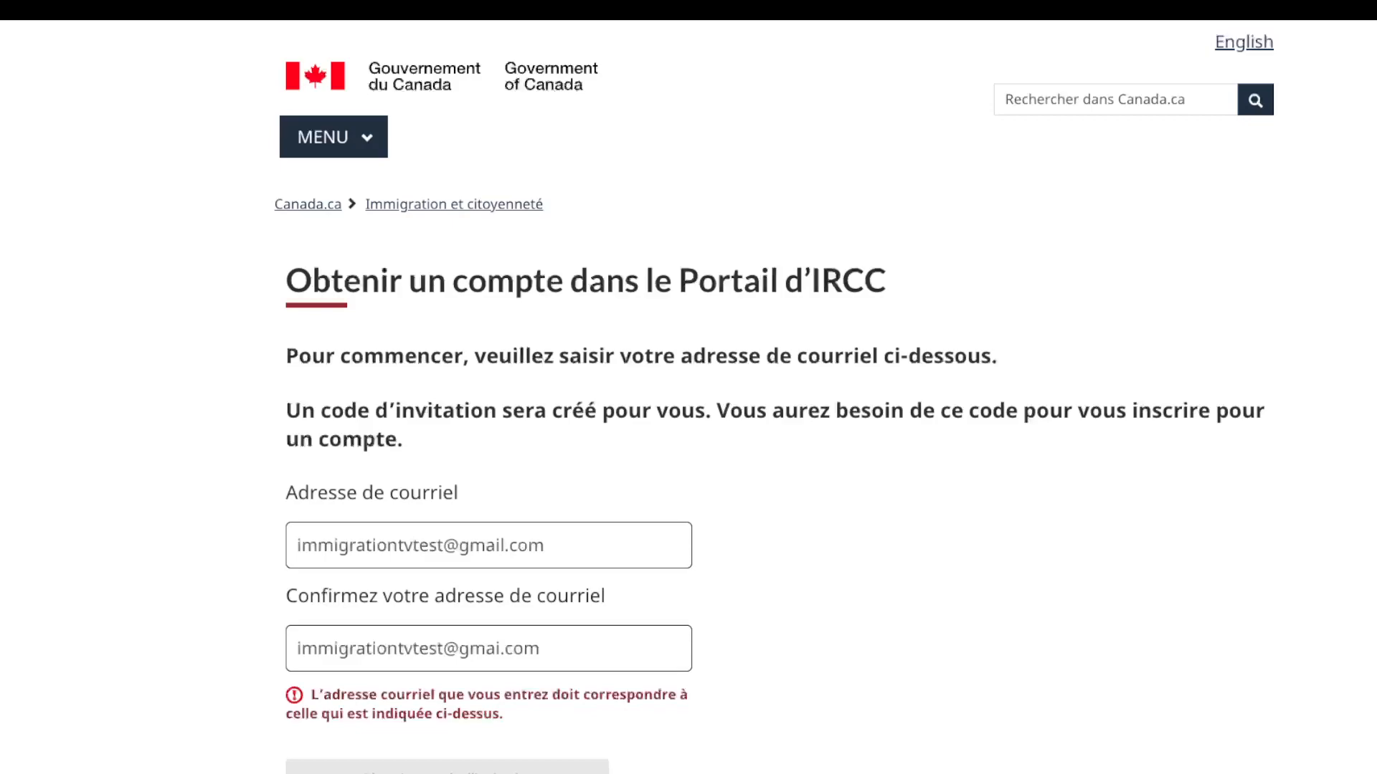
pyautogui.click(504, 649)
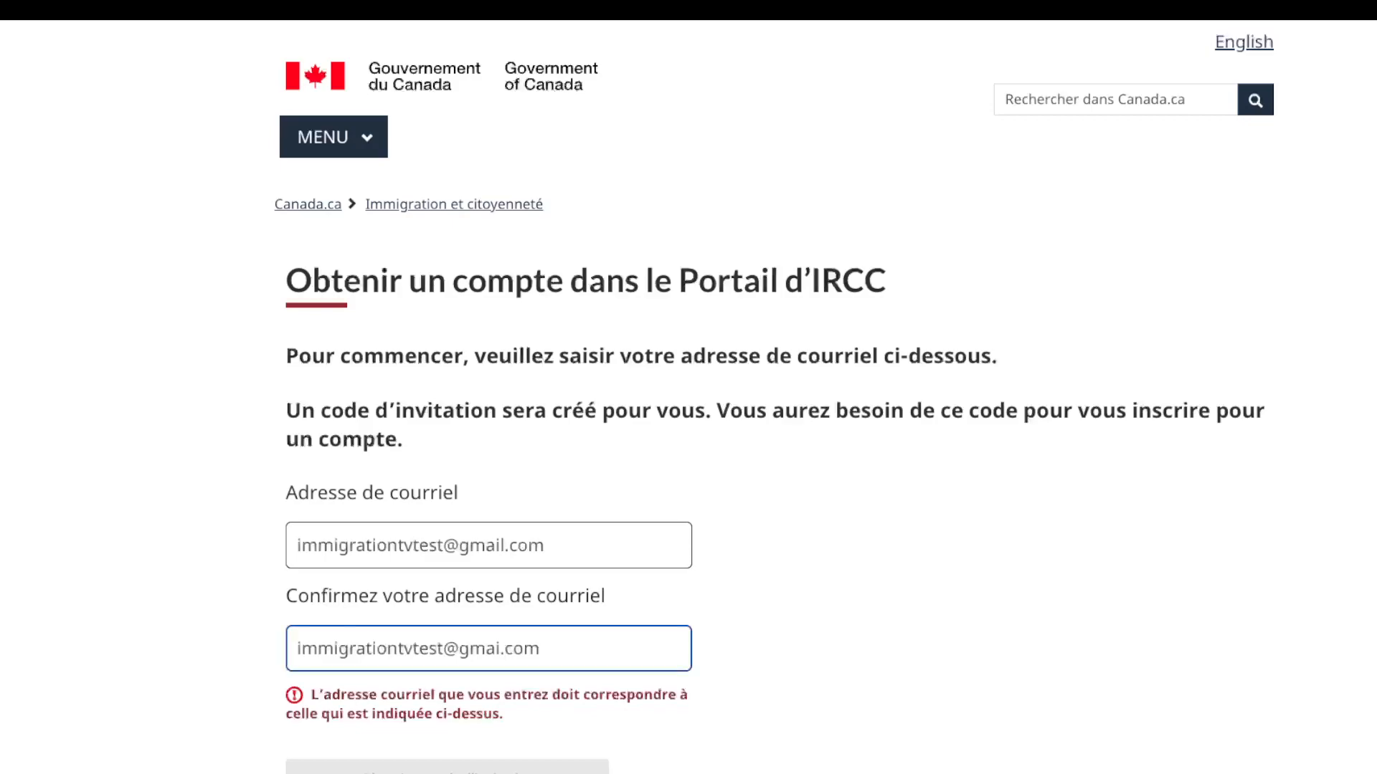
pyautogui.write('l')
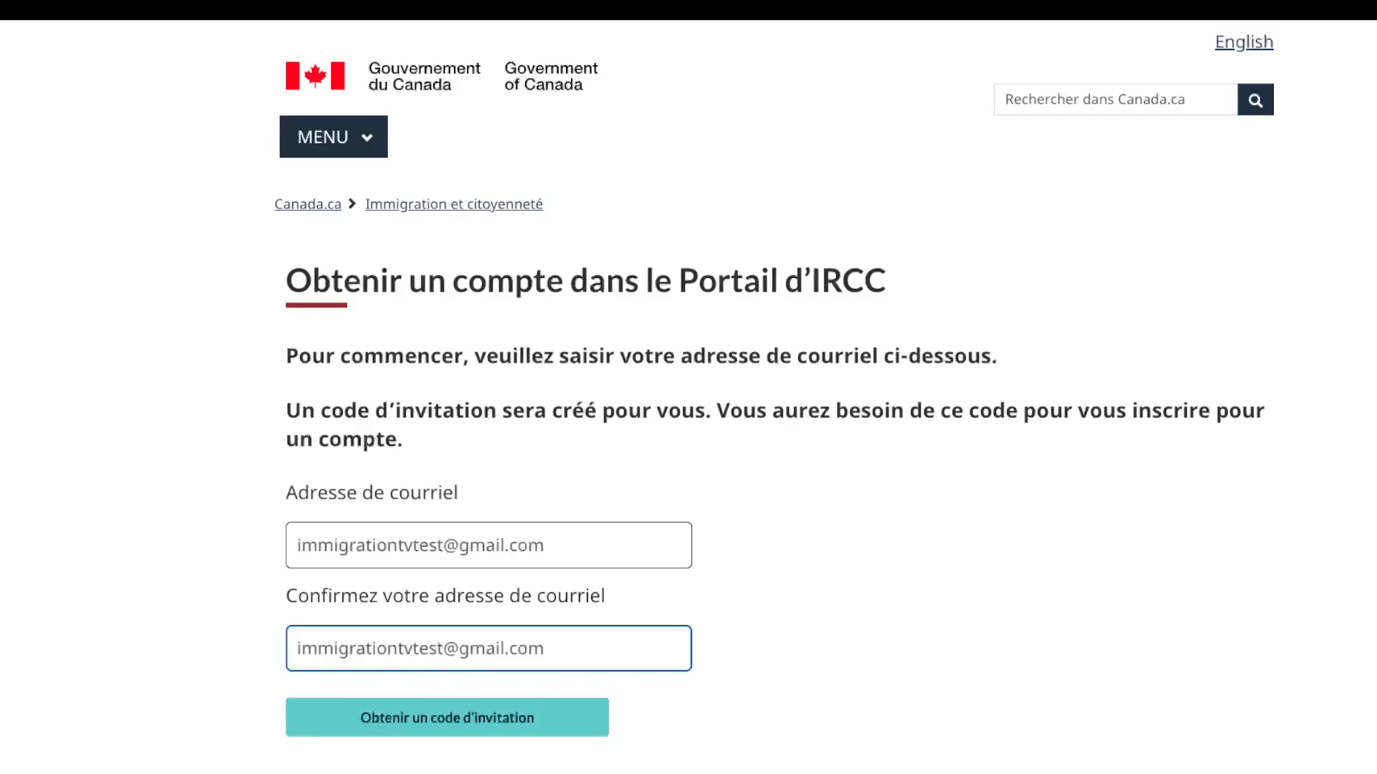
pyautogui.press('Return')
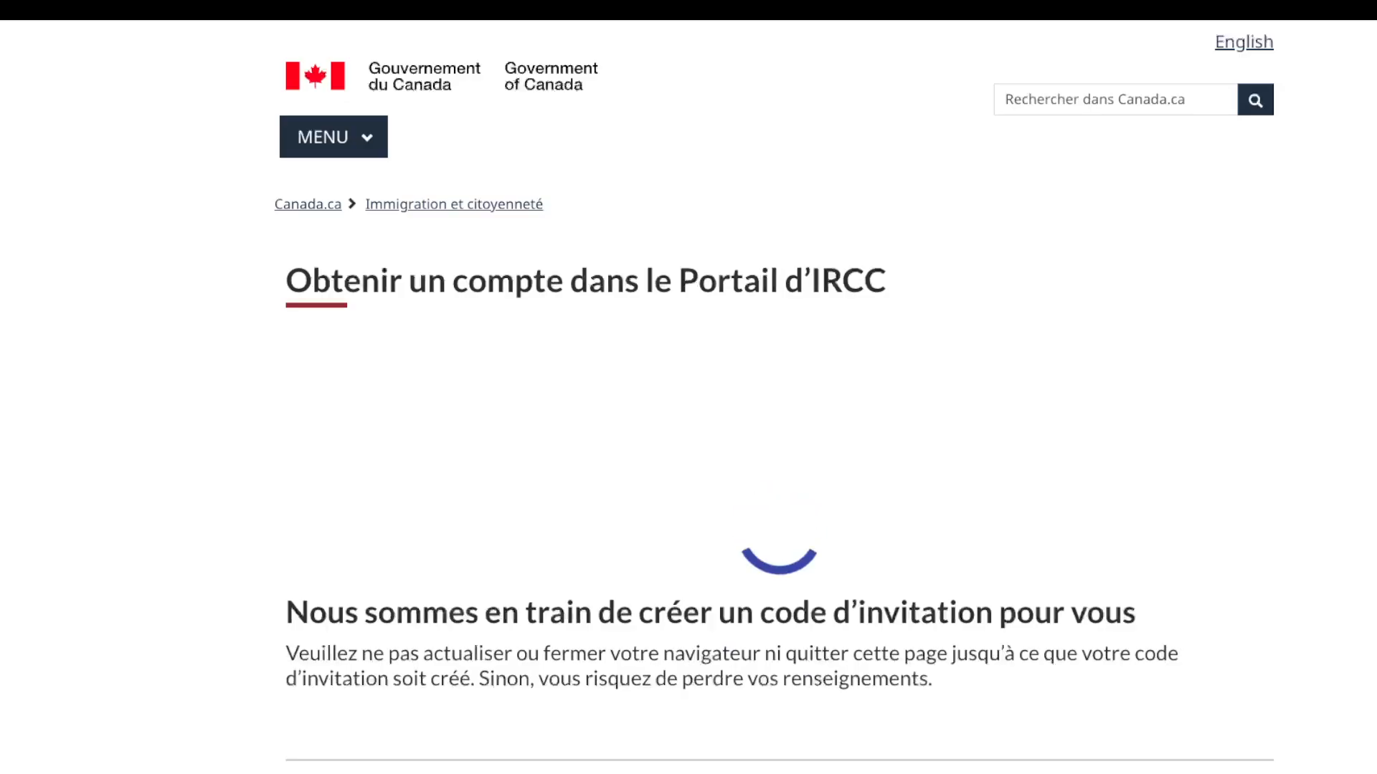
# Step: Copy the newly issued invitation code to the clipboard
pyautogui.scroll(-1, 688, 397)
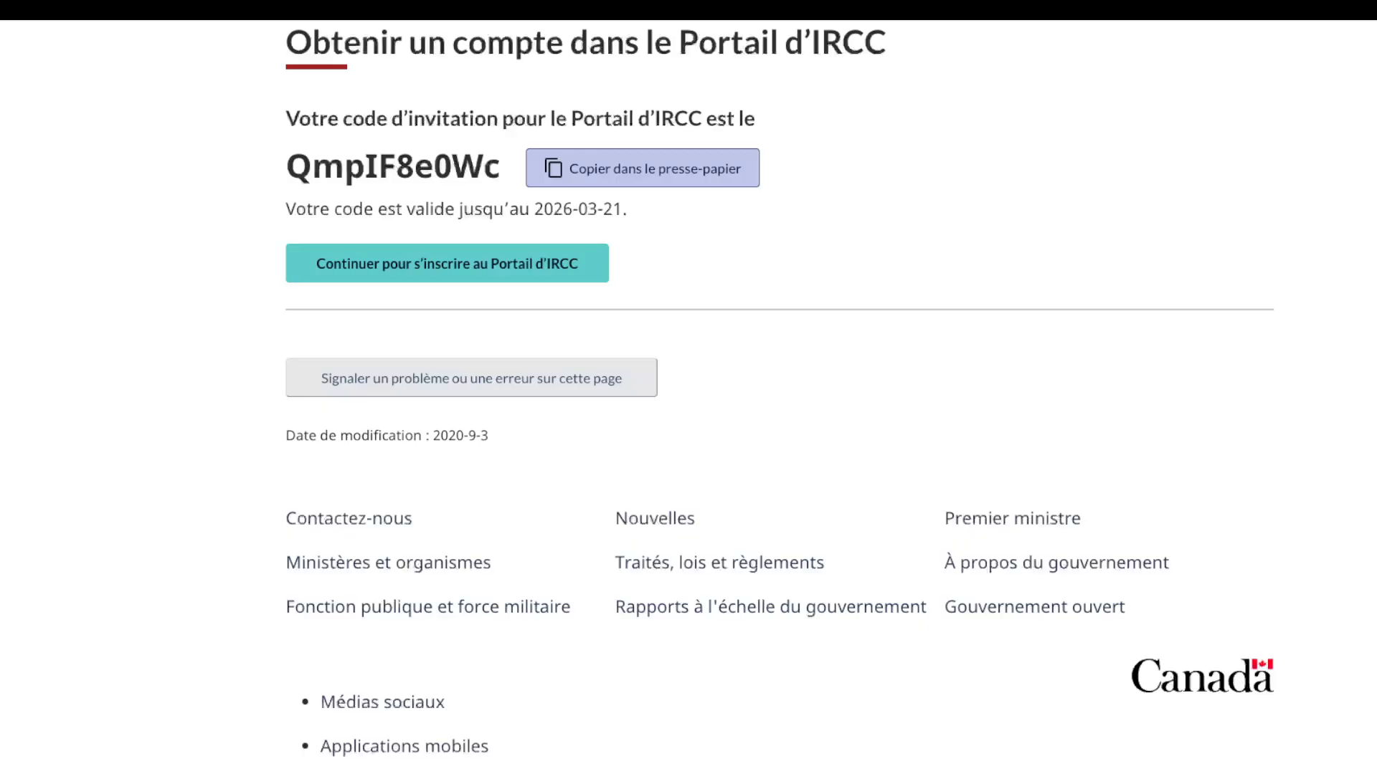
pyautogui.click(642, 168)
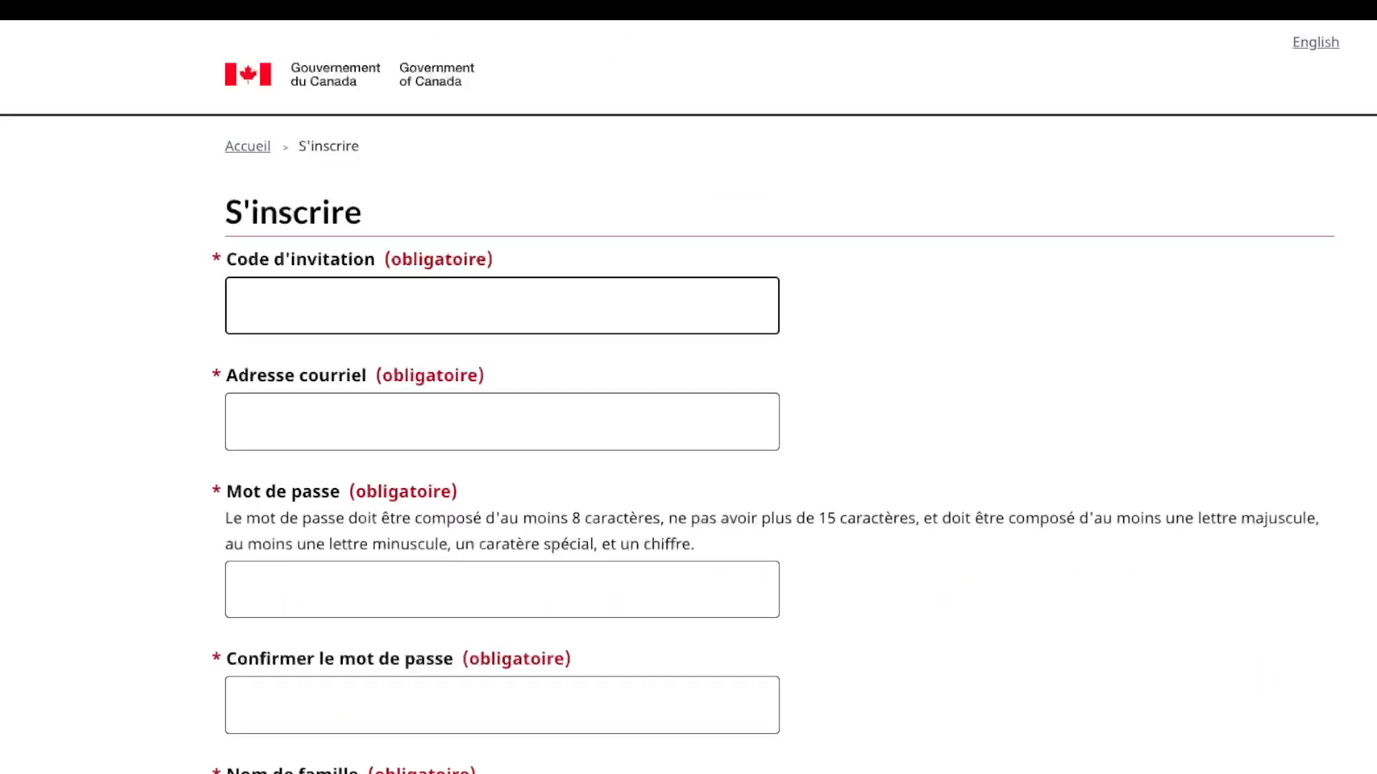
# Step: Paste the invitation code and enter the applicant's e-mail address on the S'inscrire form
pyautogui.click(502, 306)
pyautogui.write('v')
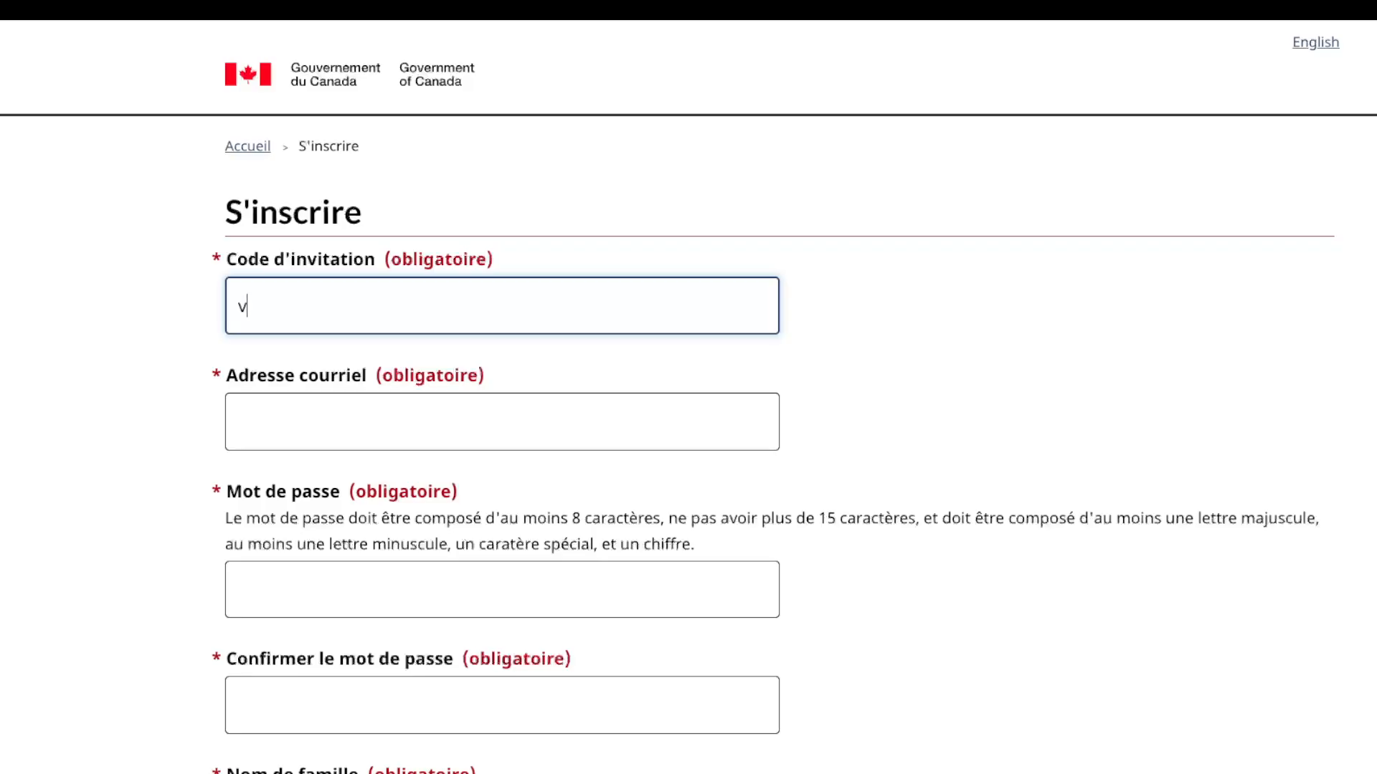
pyautogui.press('BackSpace')
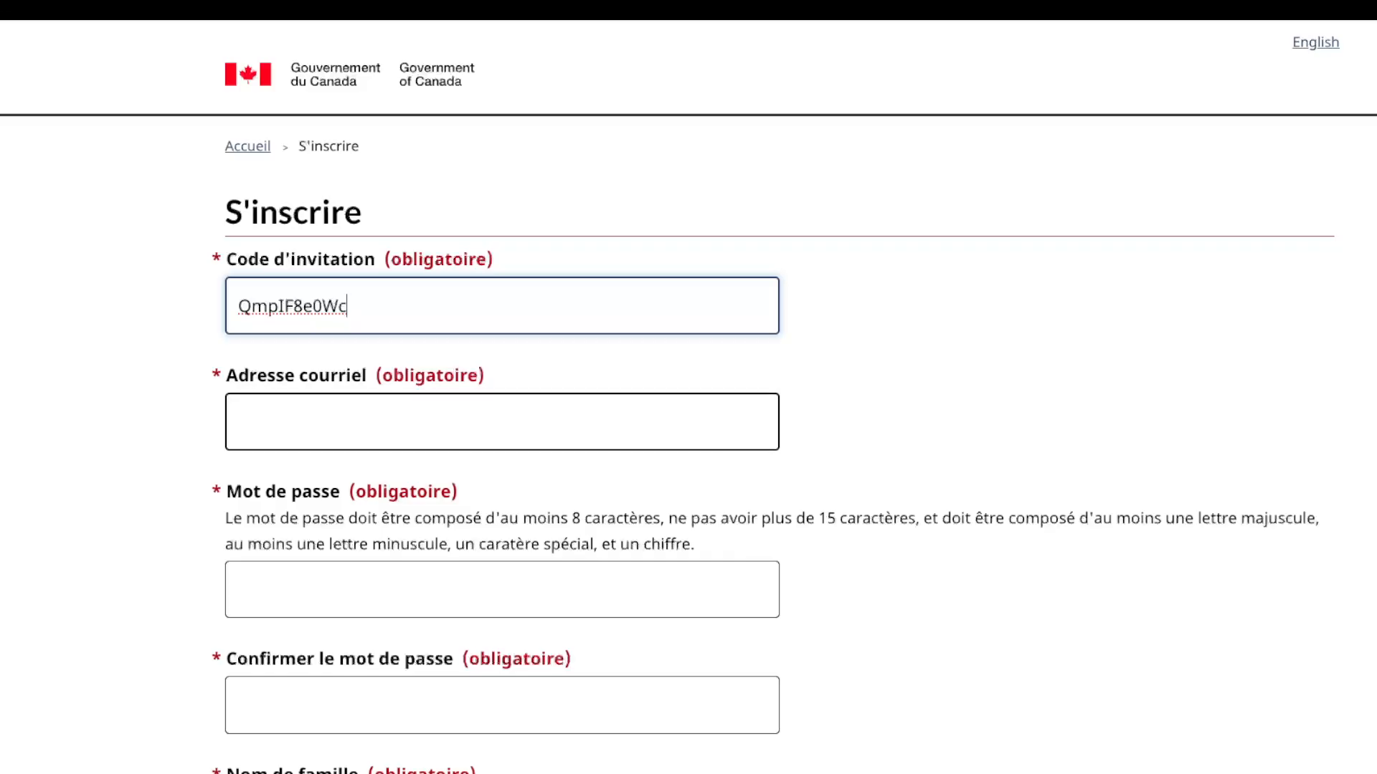
pyautogui.click(502, 422)
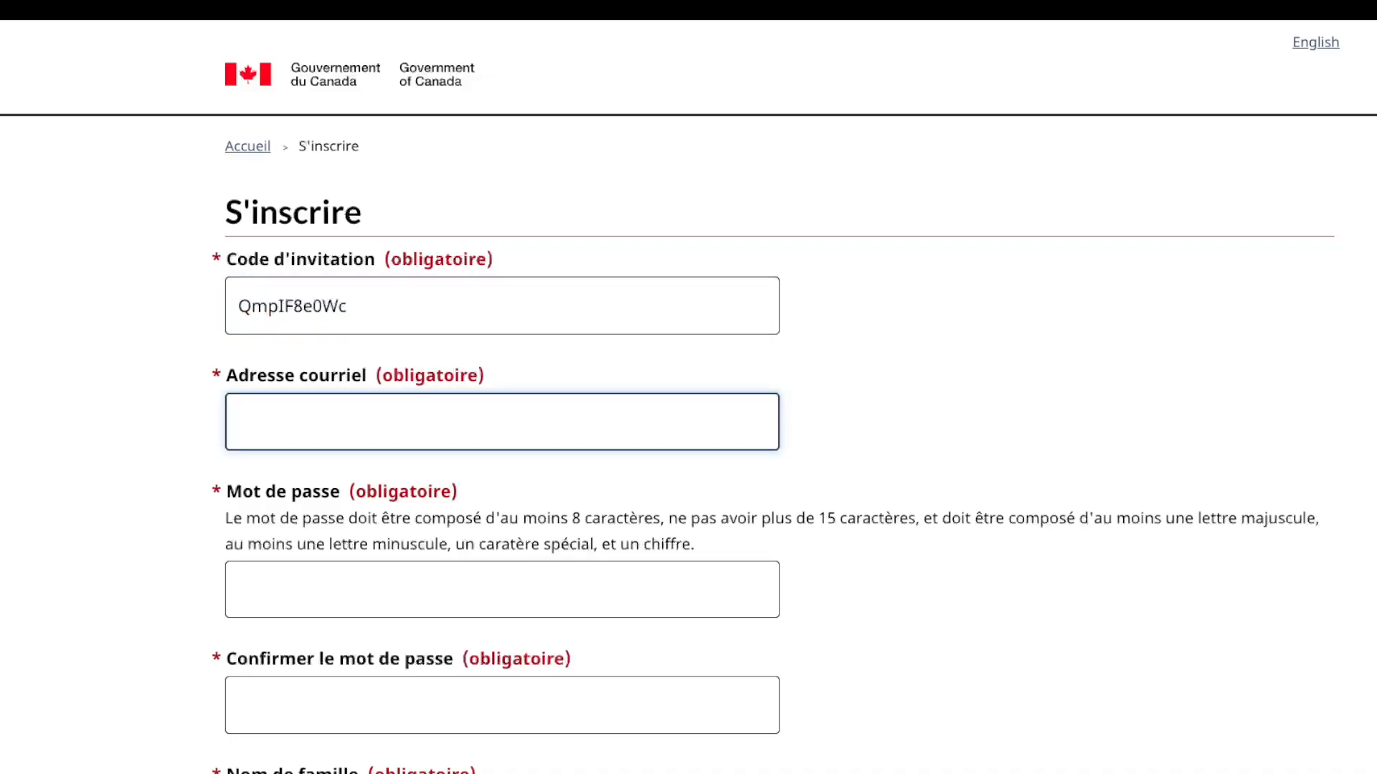
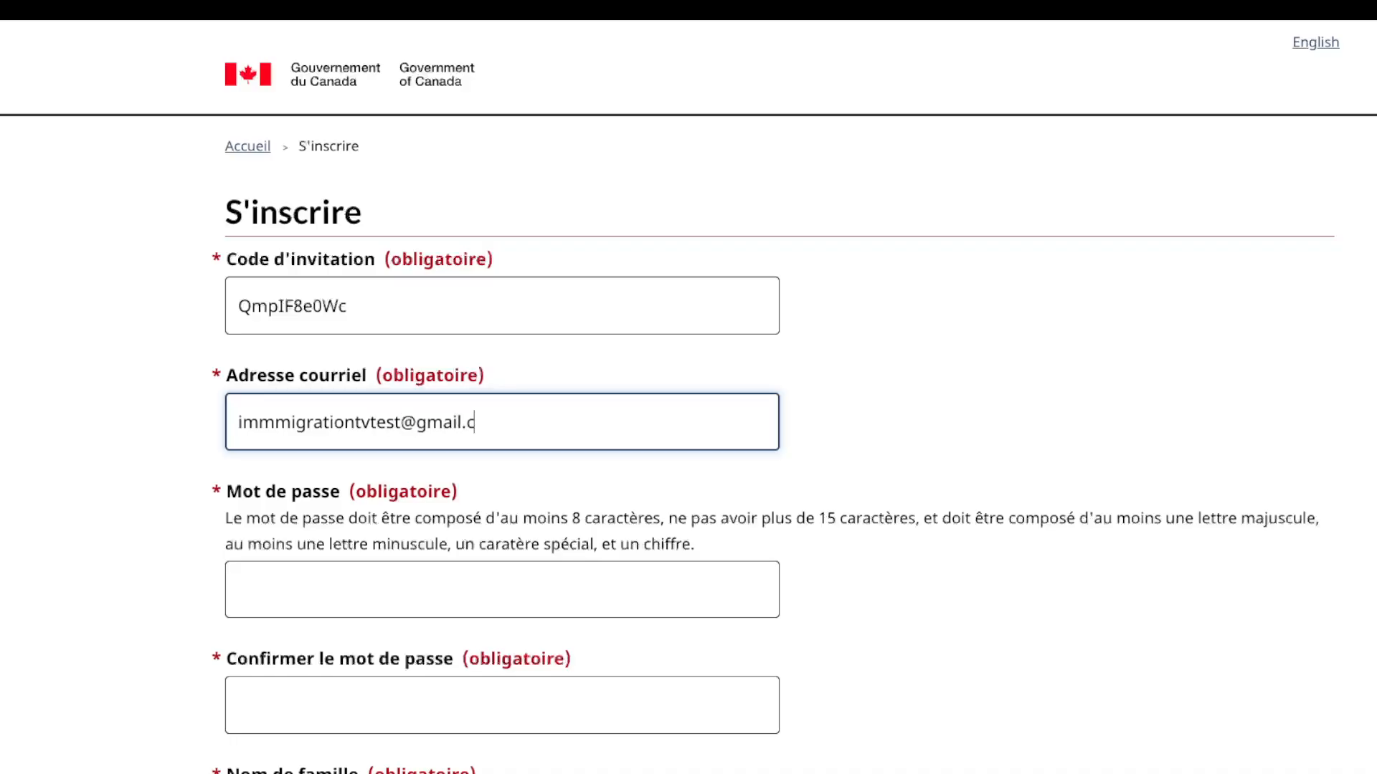
# Step: Enter the account password and type it again in the confirmation field
pyautogui.scroll(-1, 688, 398)
pyautogui.click(502, 565)
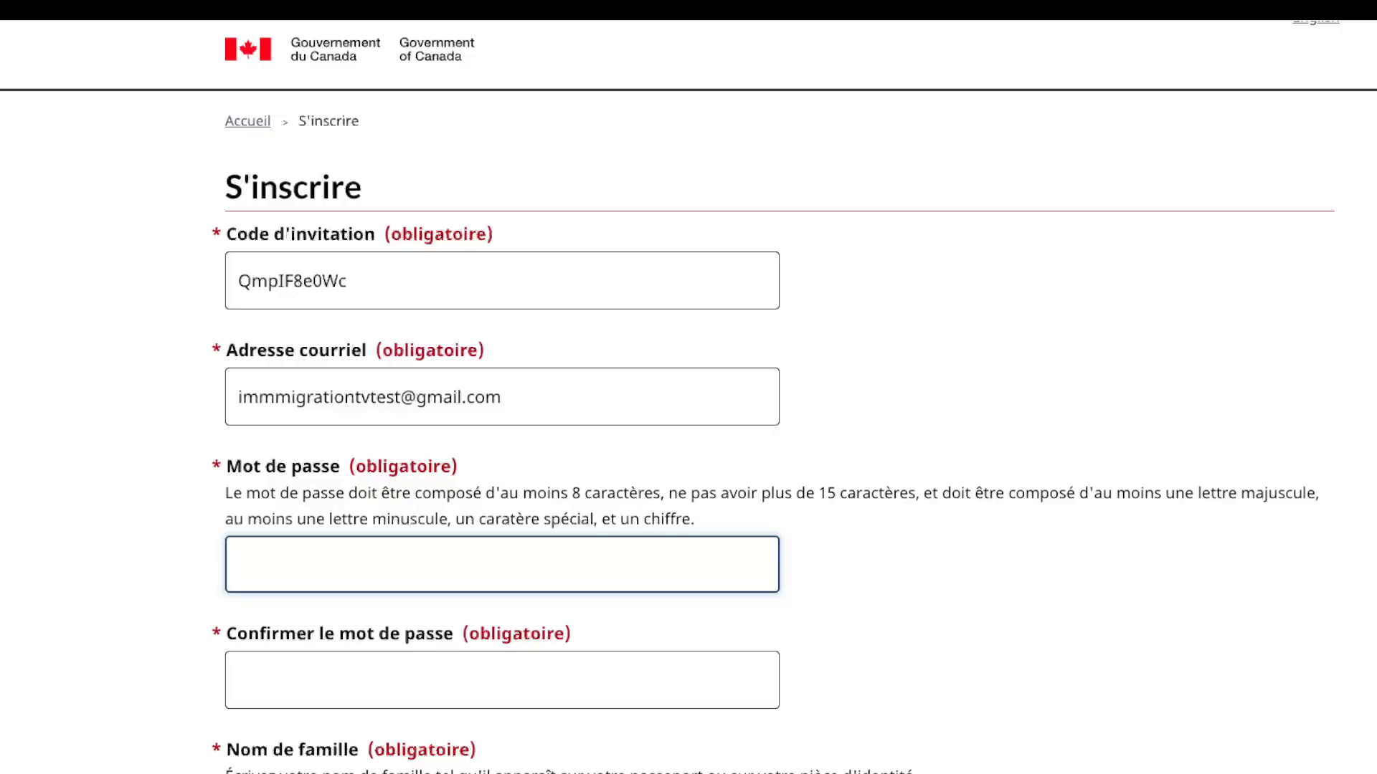
pyautogui.click(502, 680)
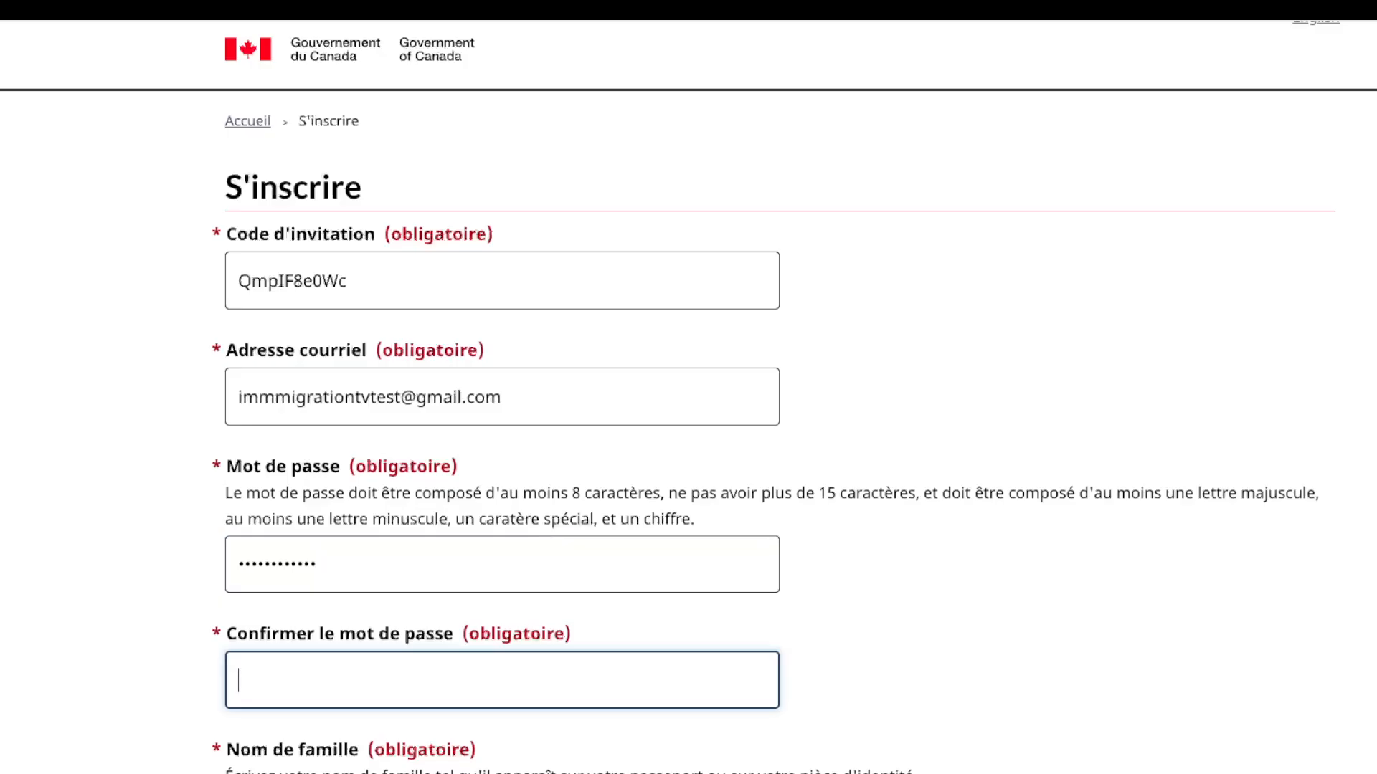
pyautogui.scroll(-3, 689, 430)
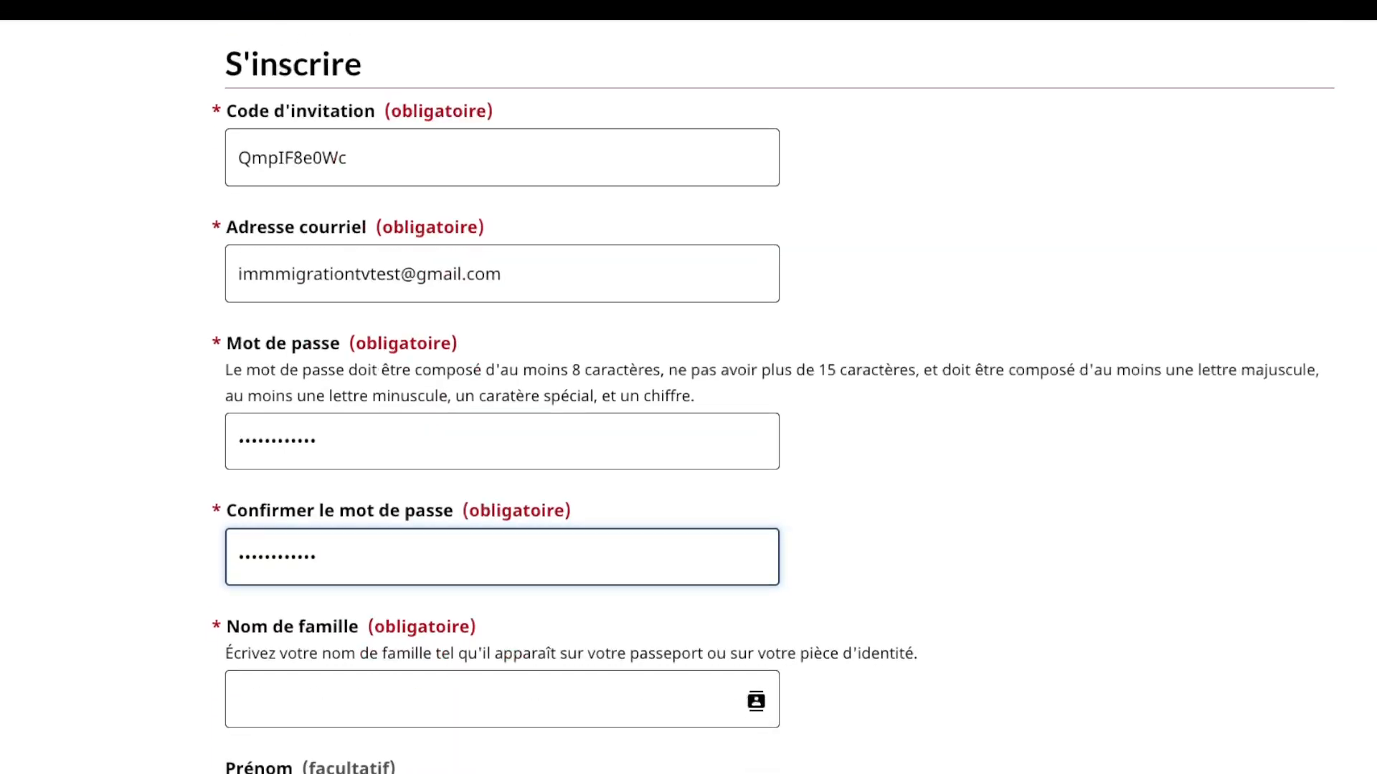
# Step: Type the applicant's family name and first name, retyping each with correct capitalisation
pyautogui.click(502, 600)
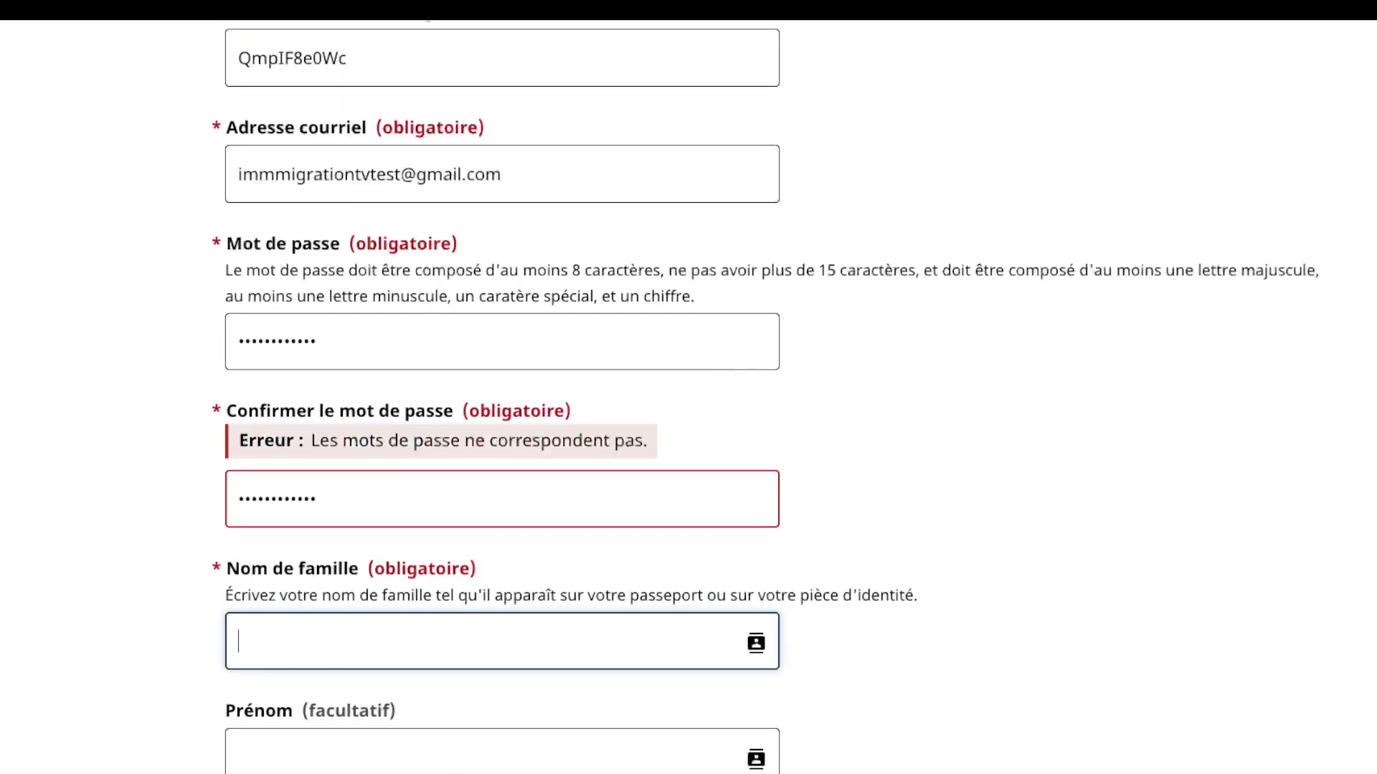
pyautogui.press('Tab')
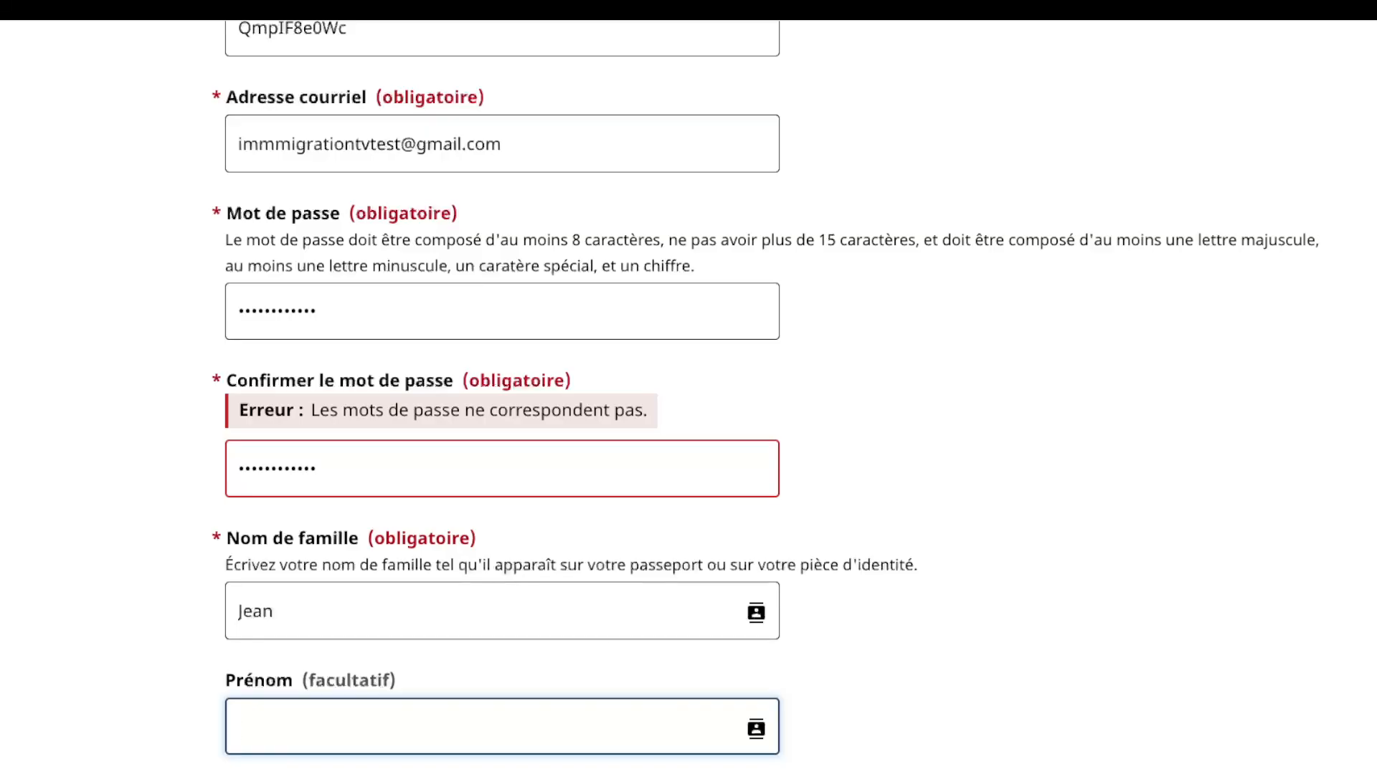
pyautogui.scroll(-2, 764, 395)
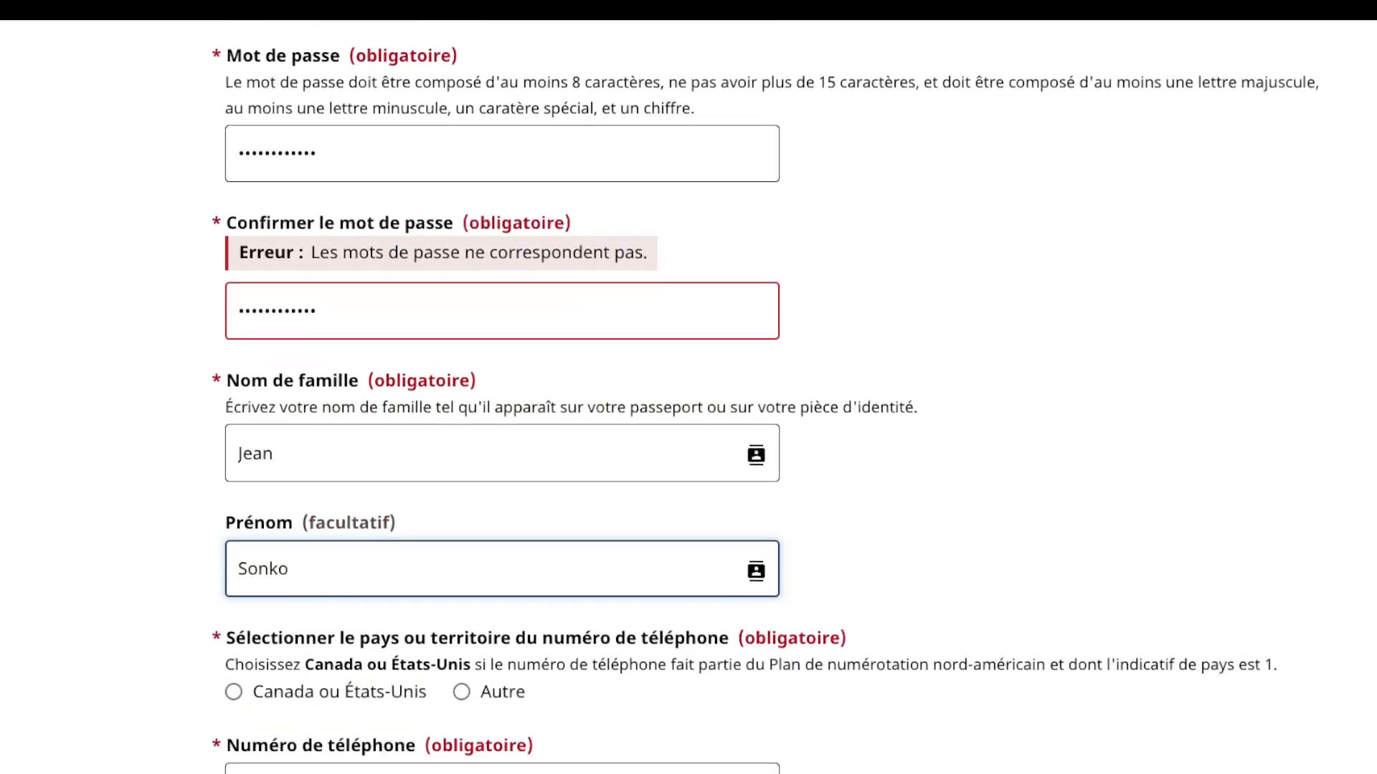
pyautogui.scroll(-3, 688, 396)
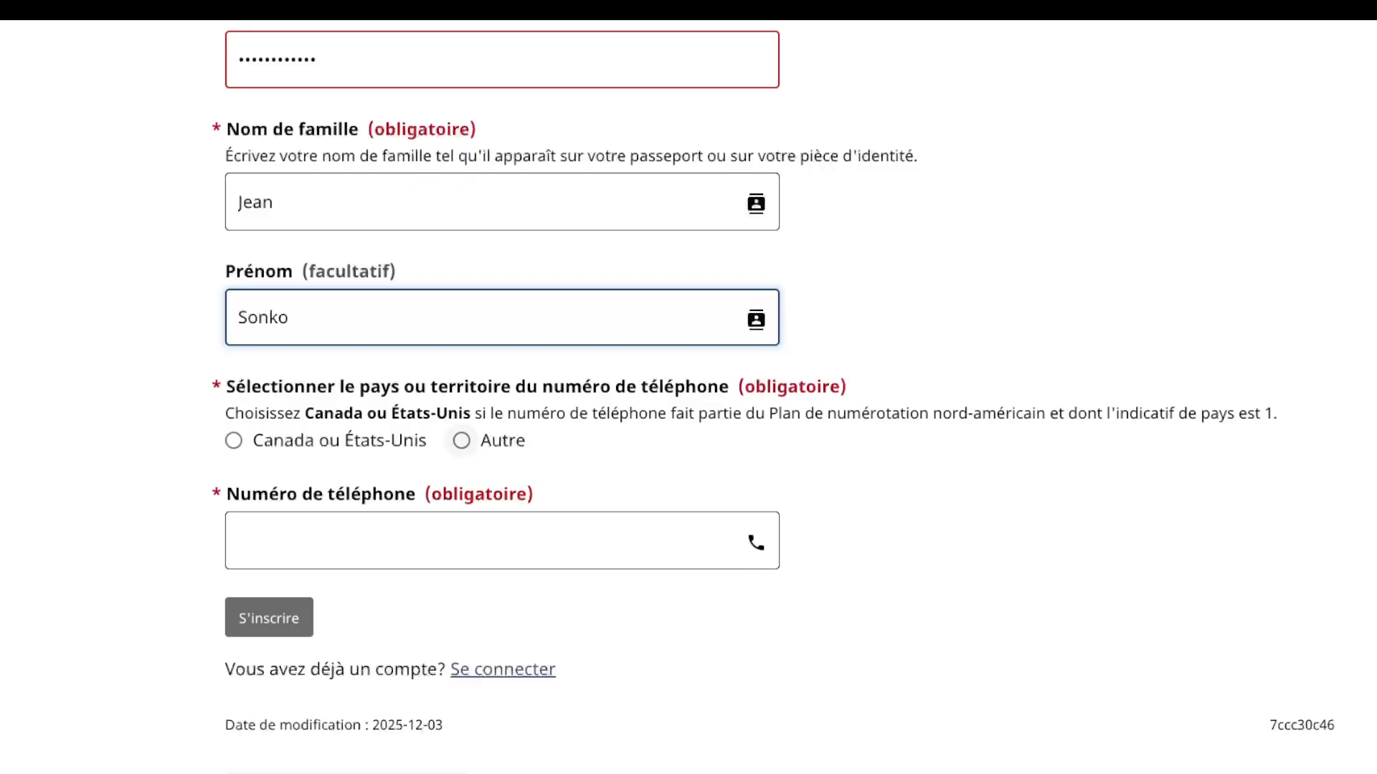
# Step: Set the phone country to Autre and enter dialling code 234
pyautogui.click(461, 440)
pyautogui.press('Tab')
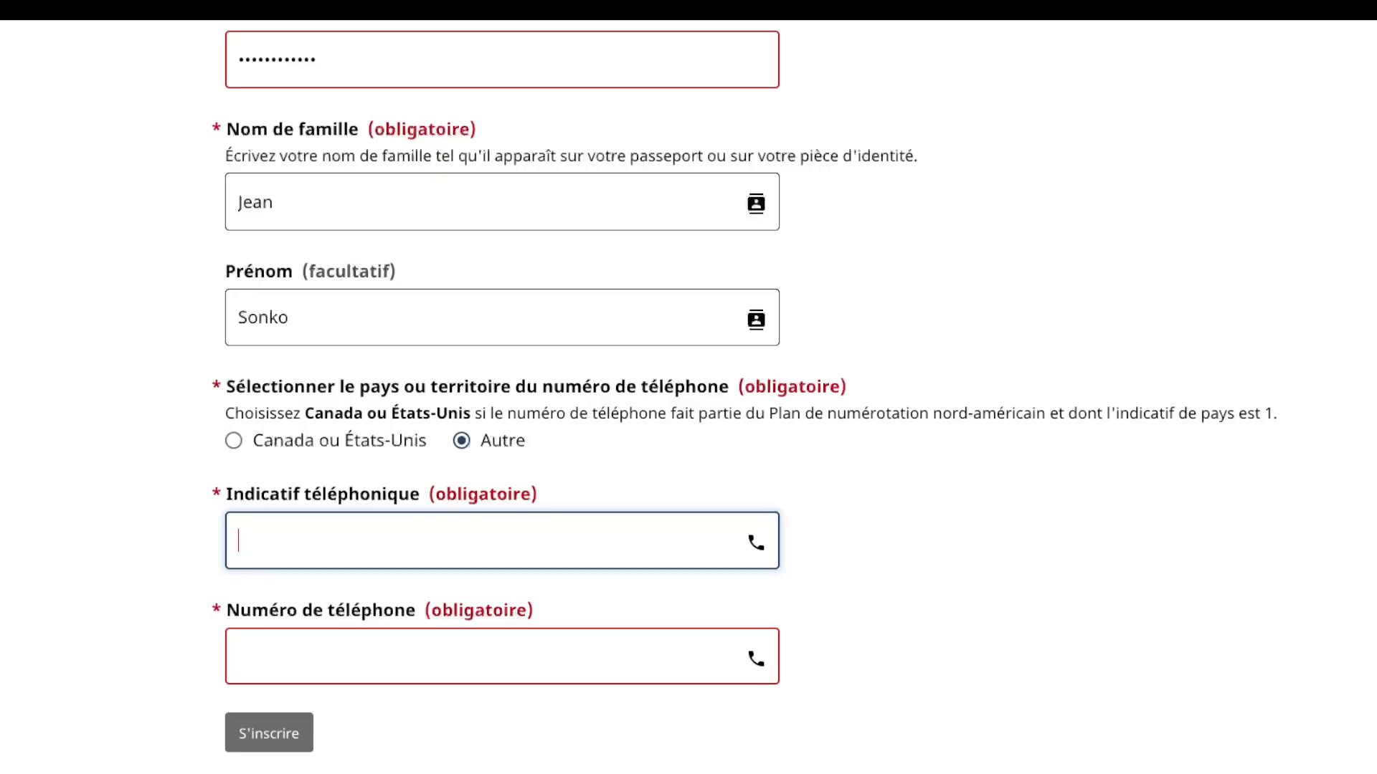
pyautogui.write('234')
# Step: Enter the applicant's phone number, correcting mistyped digits until it is right
pyautogui.press('Tab')
pyautogui.write('0990')
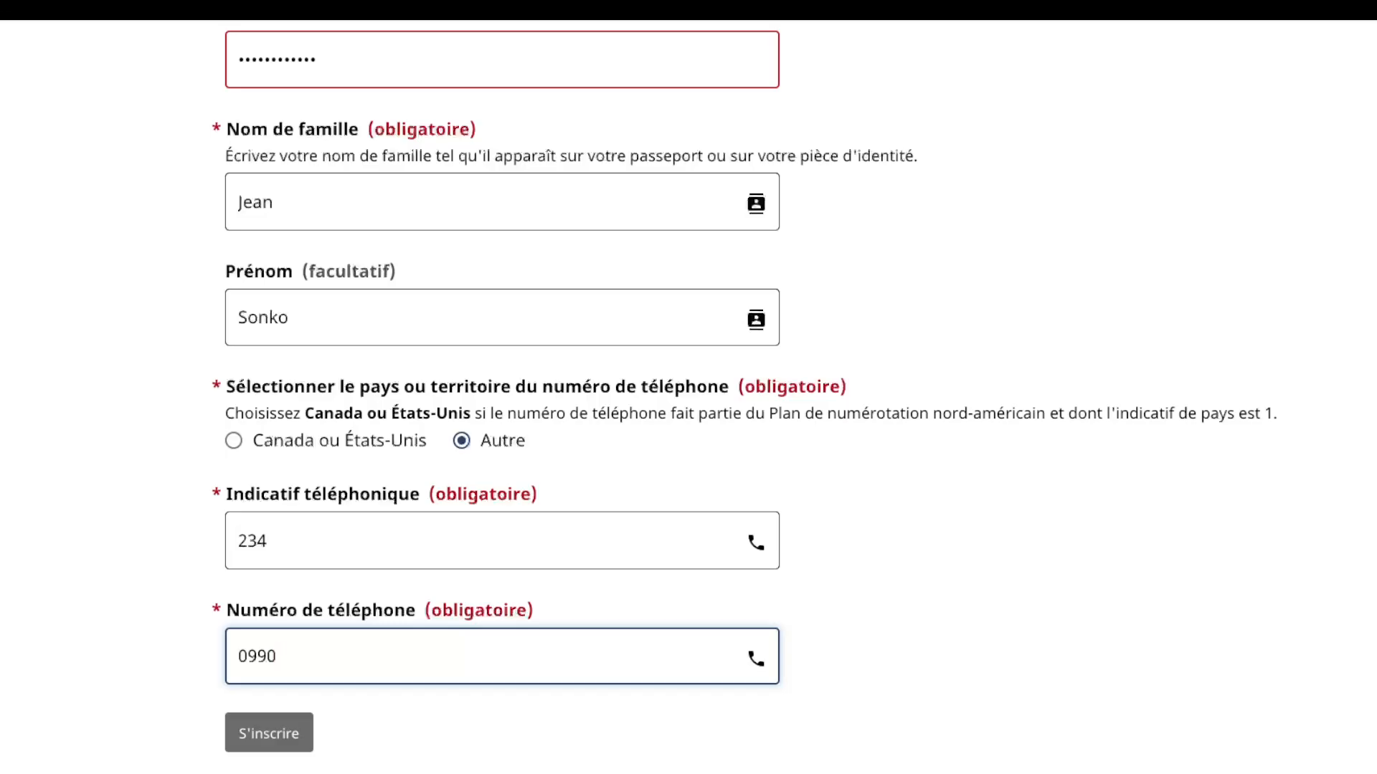
pyautogui.write('69')
pyautogui.press('BackSpace')
pyautogui.write('06')
pyautogui.press('BackSpace')
pyautogui.press('BackSpace')
pyautogui.press('BackSpace')
pyautogui.press('BackSpace')
pyautogui.press('BackSpace')
pyautogui.press('BackSpace')
pyautogui.click(295, 656)
pyautogui.press('BackSpace')
pyautogui.write('1')
pyautogui.press('BackSpace')
pyautogui.write('0')
pyautogui.press('BackSpace')
pyautogui.write('1')
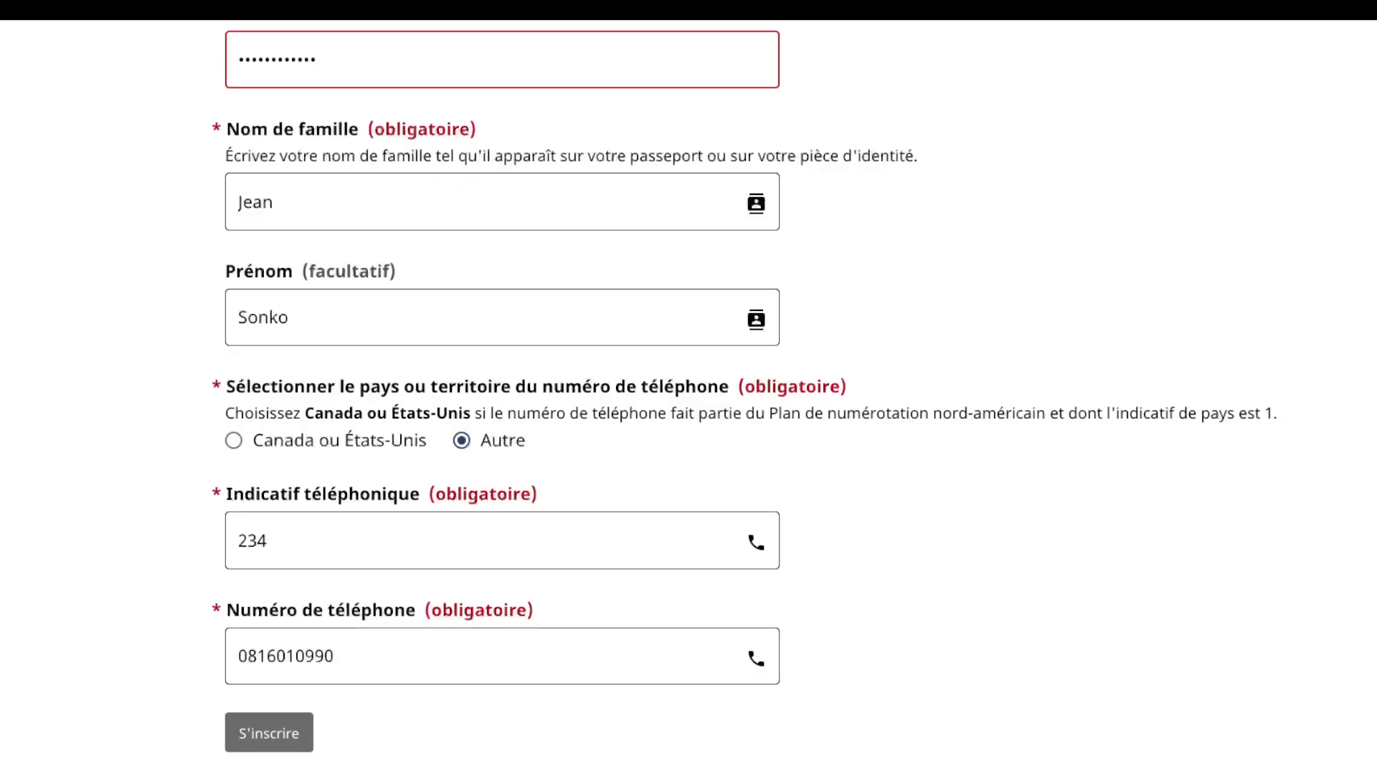
# Step: Erase and retype the password in the Confirmer le mot de passe field
pyautogui.scroll(-4, 689, 388)
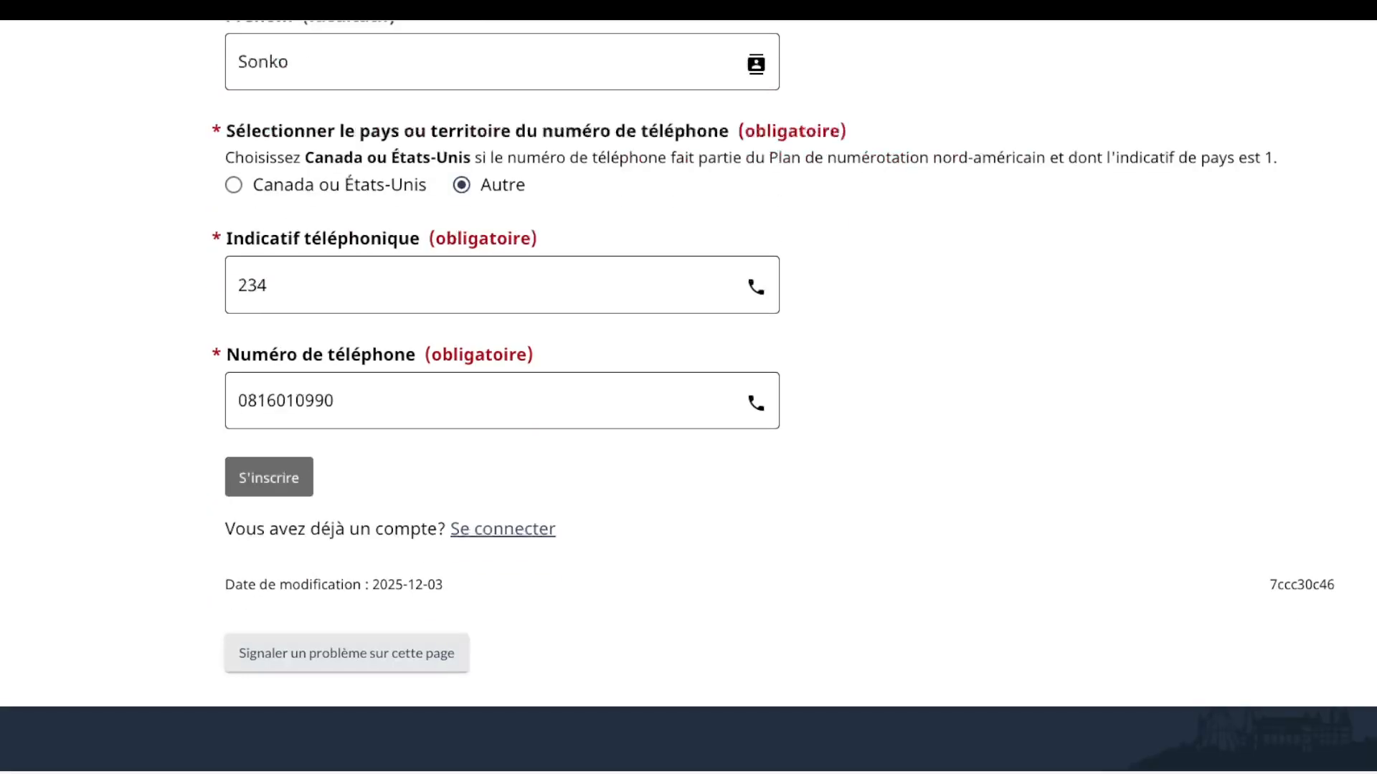
pyautogui.scroll(8, 689, 387)
pyautogui.scroll(5, 688, 387)
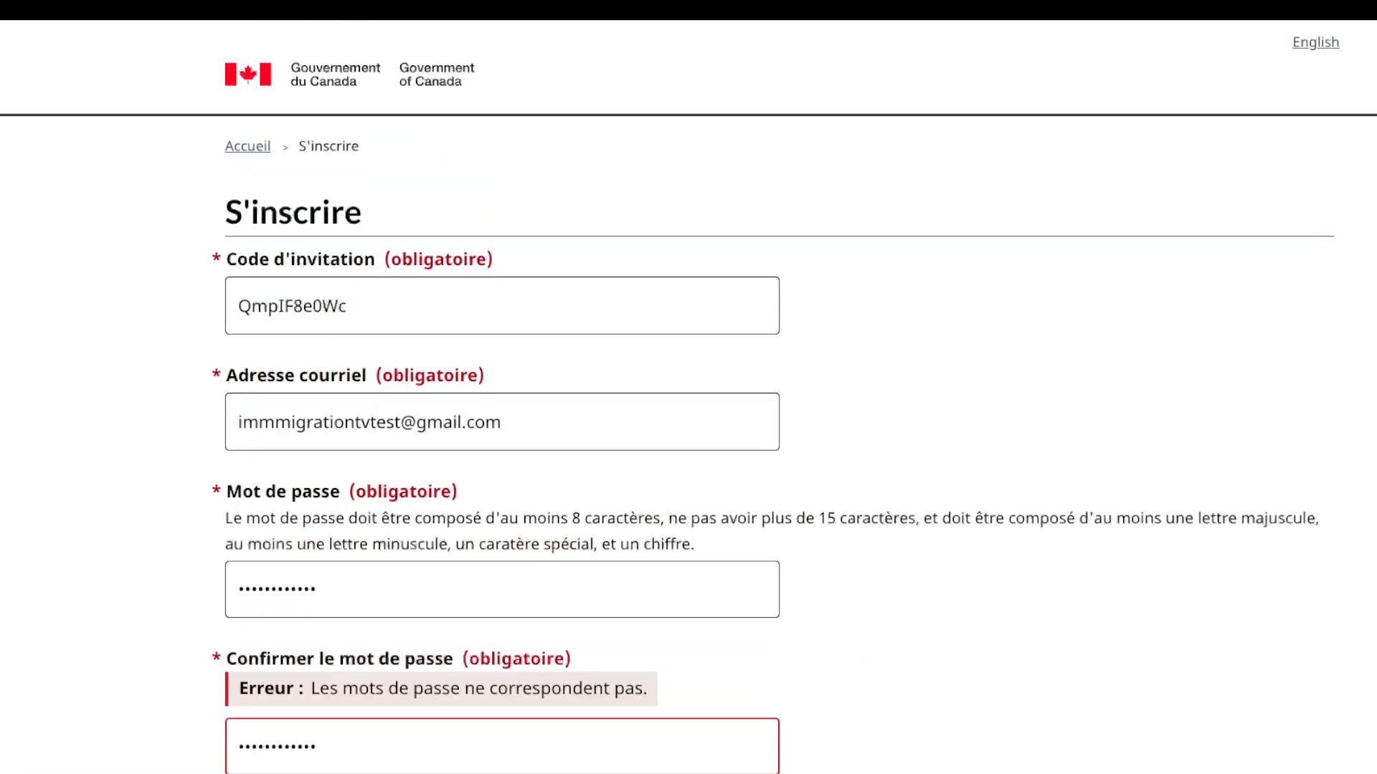
pyautogui.scroll(-3, 688, 387)
pyautogui.click(320, 496)
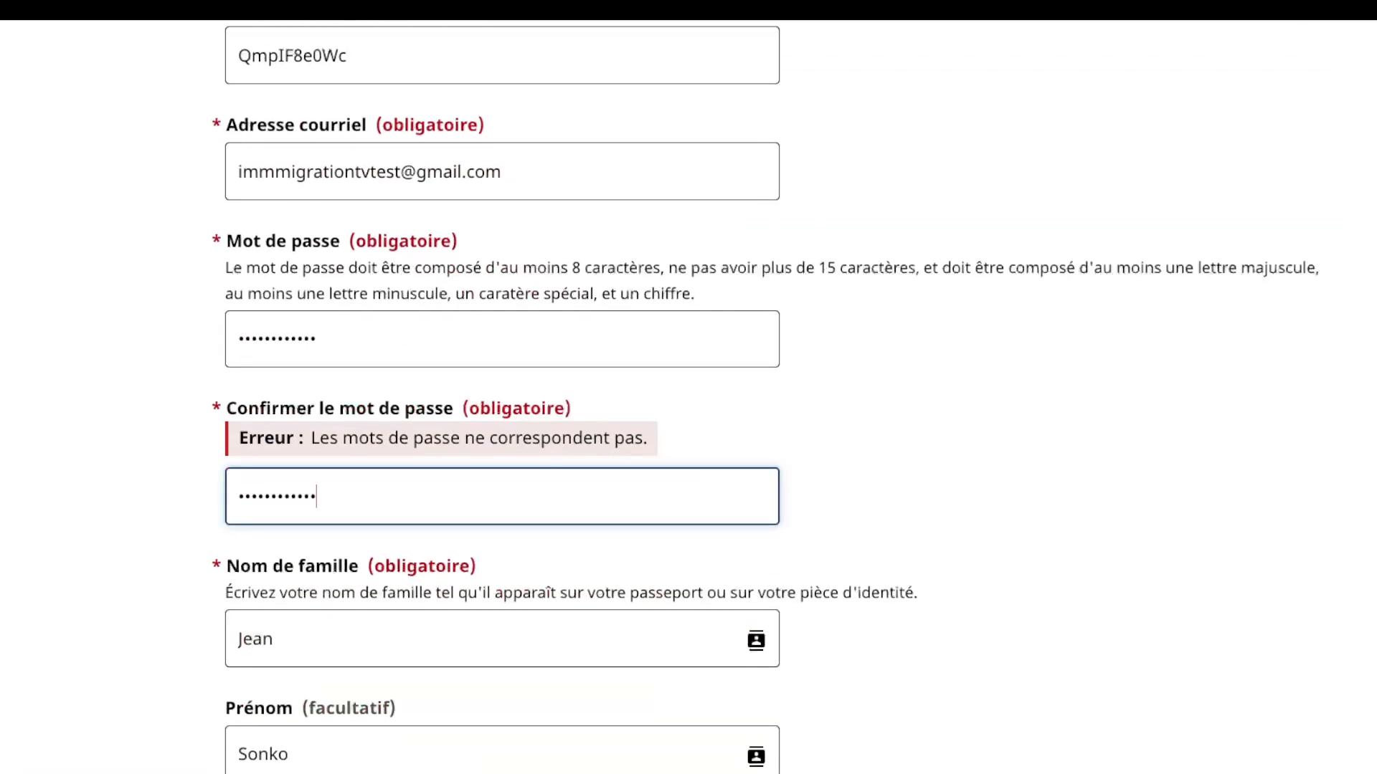
pyautogui.press('BackSpace')
pyautogui.press('BackSpace')
pyautogui.press('BackSpace')
pyautogui.press('BackSpace')
pyautogui.press('BackSpace')
pyautogui.press('BackSpace')
pyautogui.press('BackSpace')
pyautogui.press('BackSpace')
pyautogui.press('BackSpace')
pyautogui.press('BackSpace')
pyautogui.press('BackSpace')
pyautogui.press('BackSpace')
pyautogui.write('••••••••••••')
# Step: Submit the completed S'inscrire form
pyautogui.scroll(-1, 688, 398)
pyautogui.scroll(4, 688, 398)
pyautogui.scroll(-5, 689, 398)
pyautogui.scroll(-6, 688, 397)
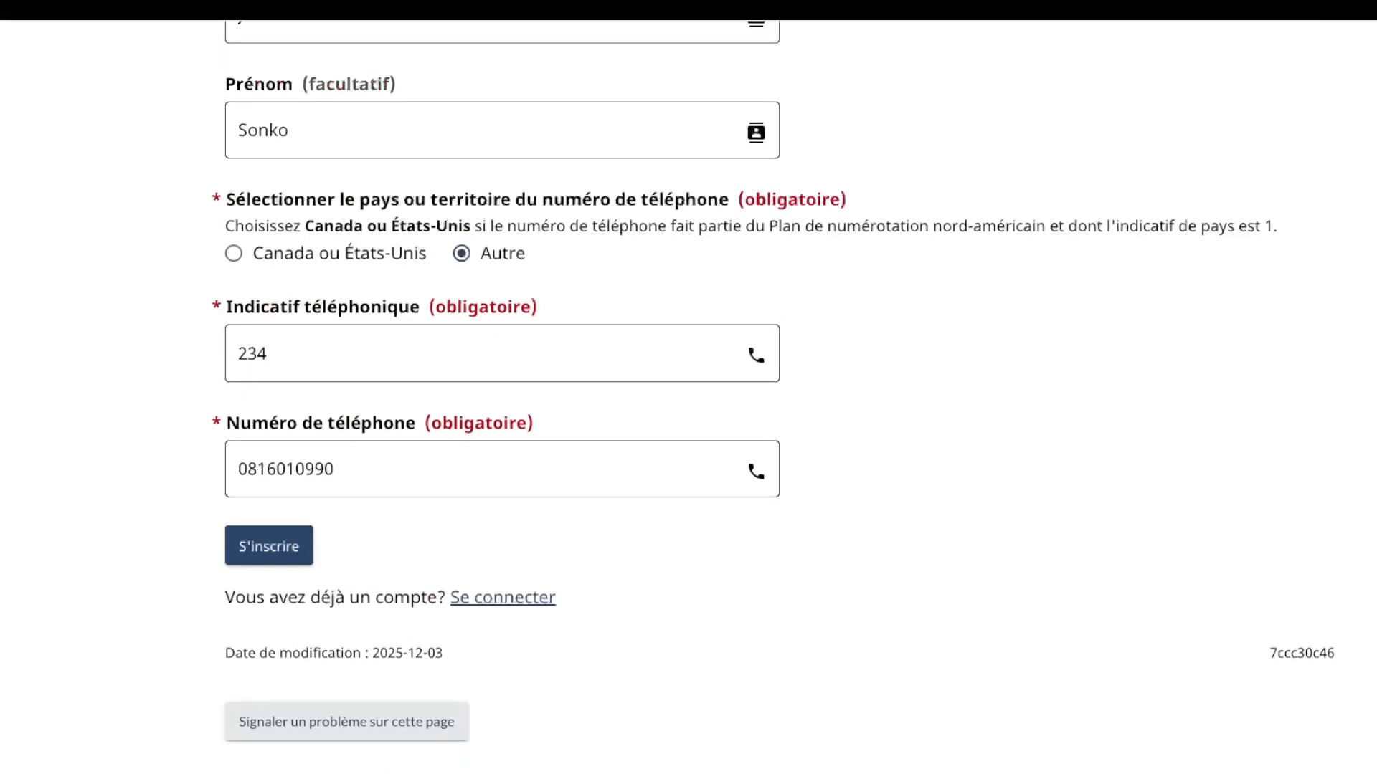
pyautogui.click(269, 546)
pyautogui.scroll(-1, 688, 397)
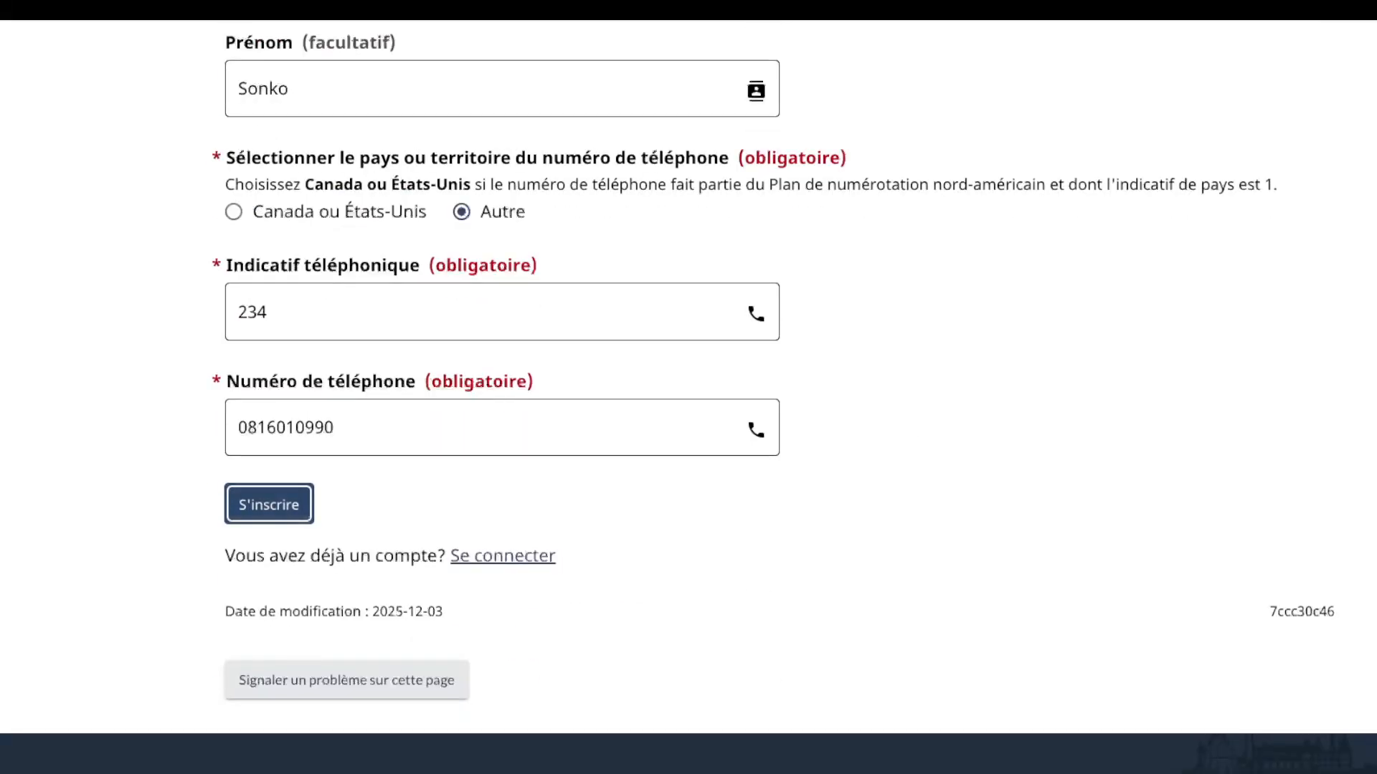
# Step: Resubmit the form, see the invalid invitation code error, and select the code
pyautogui.click(269, 505)
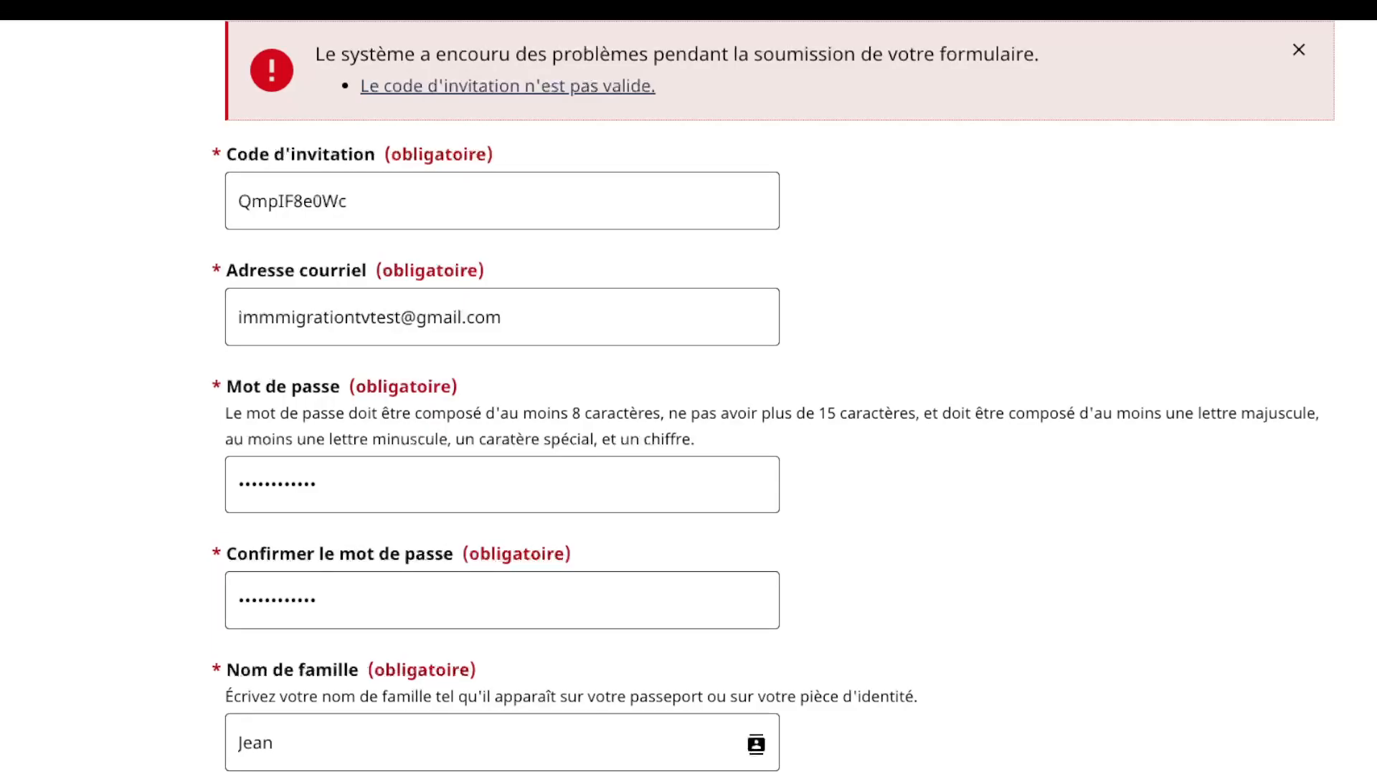
pyautogui.scroll(-1, 688, 397)
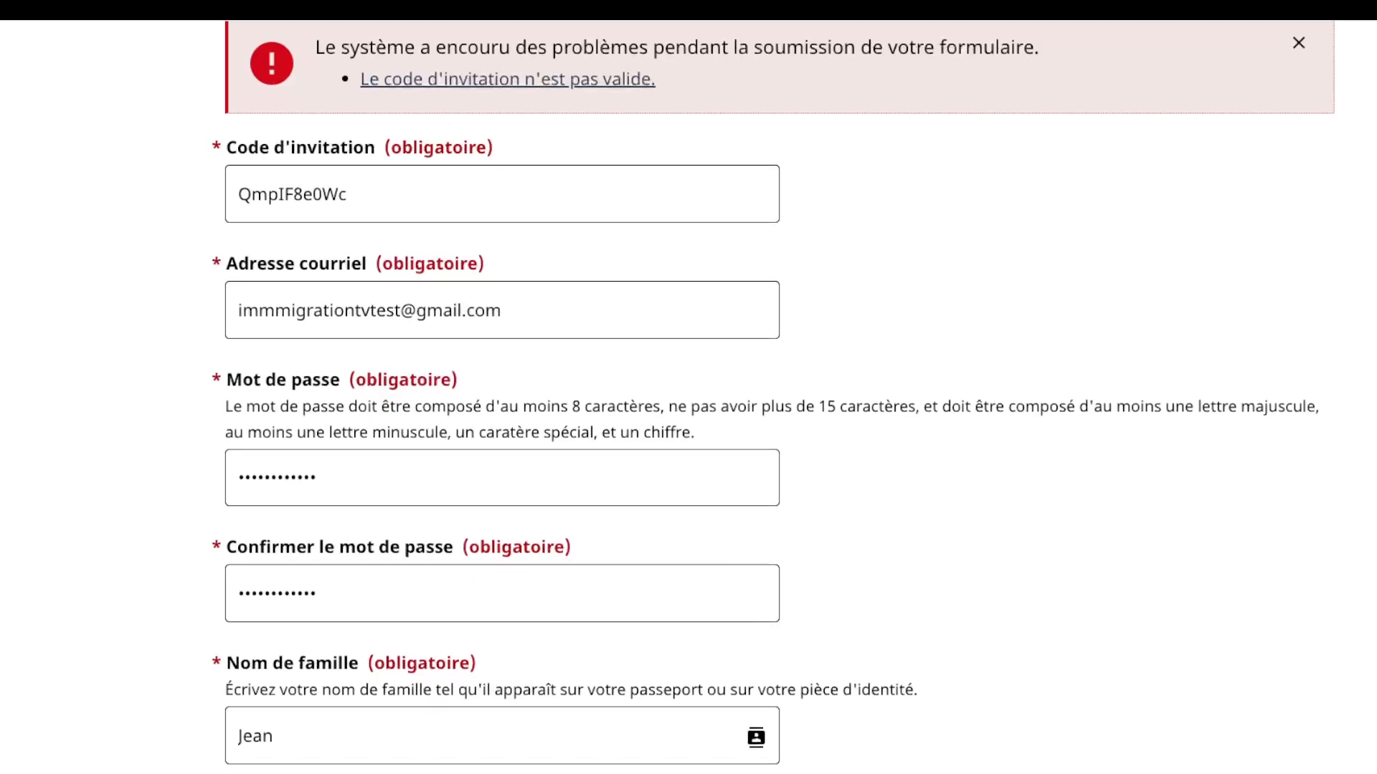
pyautogui.scroll(3, 688, 398)
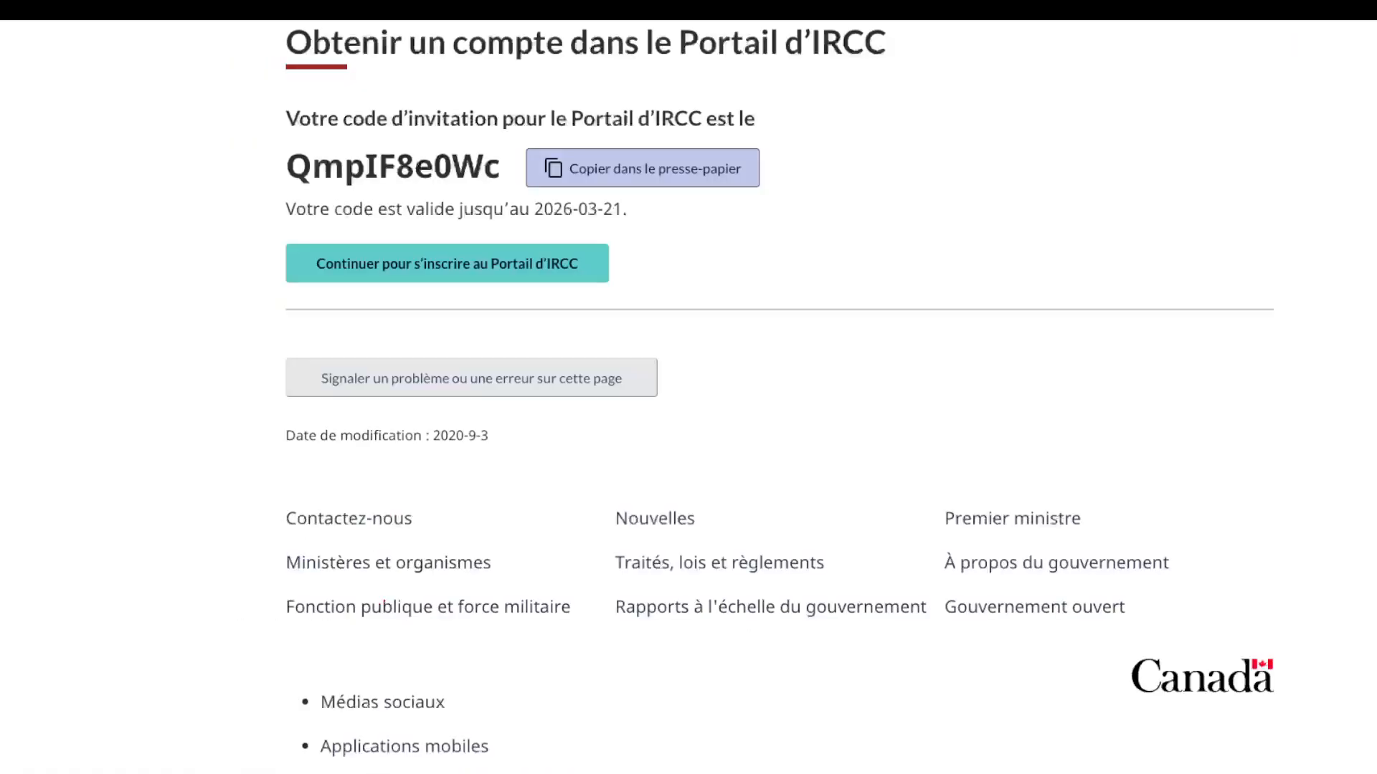
pyautogui.moveTo(287, 168); pyautogui.dragTo(500, 168)
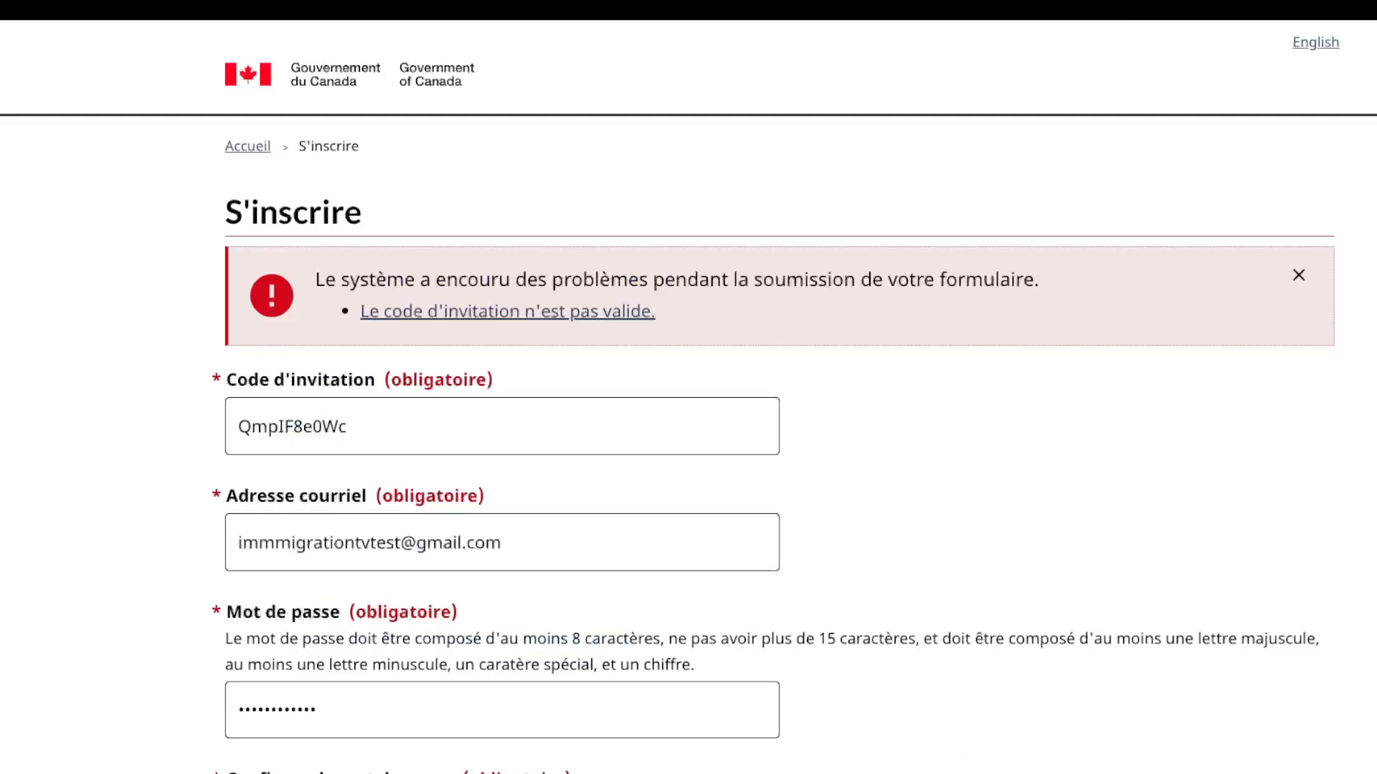
# Step: Replace the Code d'invitation contents with the pasted code and resubmit the form
pyautogui.click(347, 426)
pyautogui.hotkey('ctrl', 'a')
pyautogui.hotkey('ctrl', 'c')
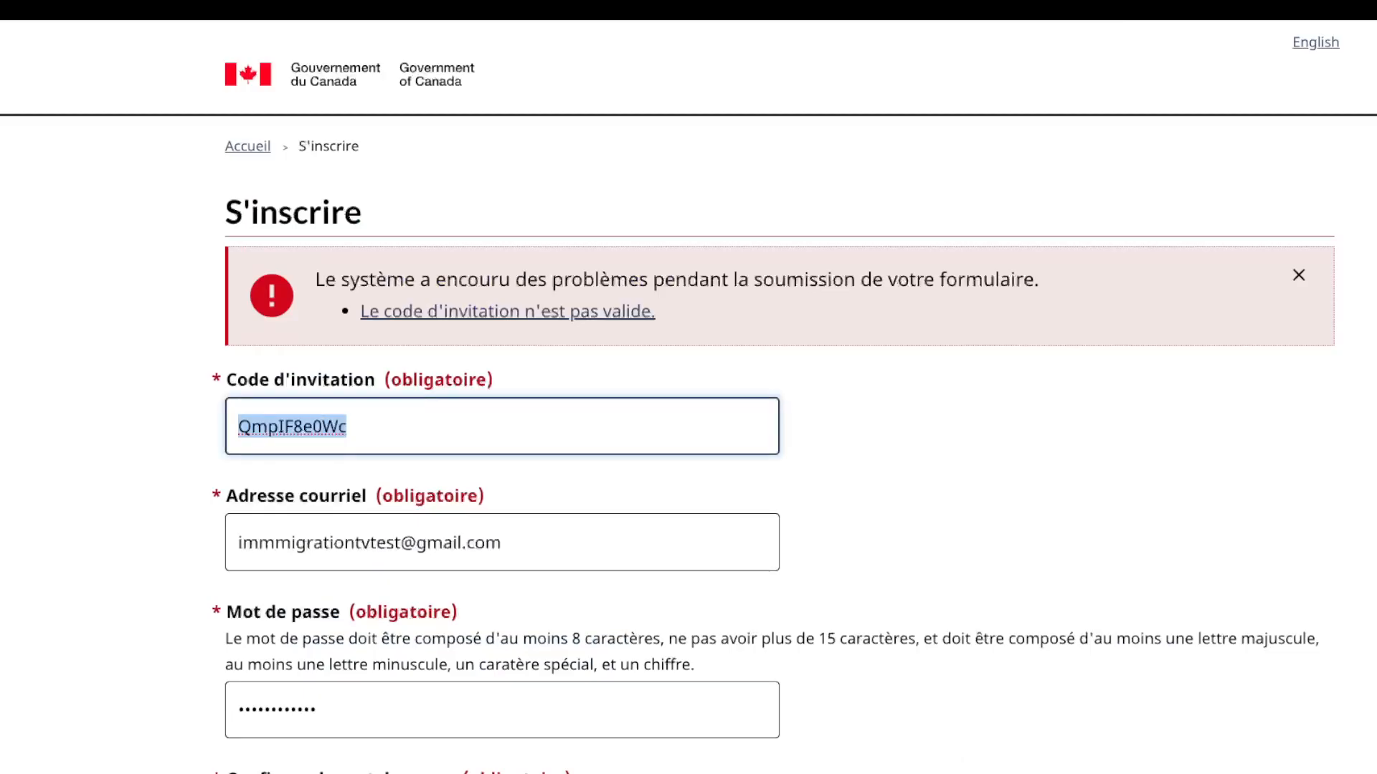
pyautogui.press('BackSpace')
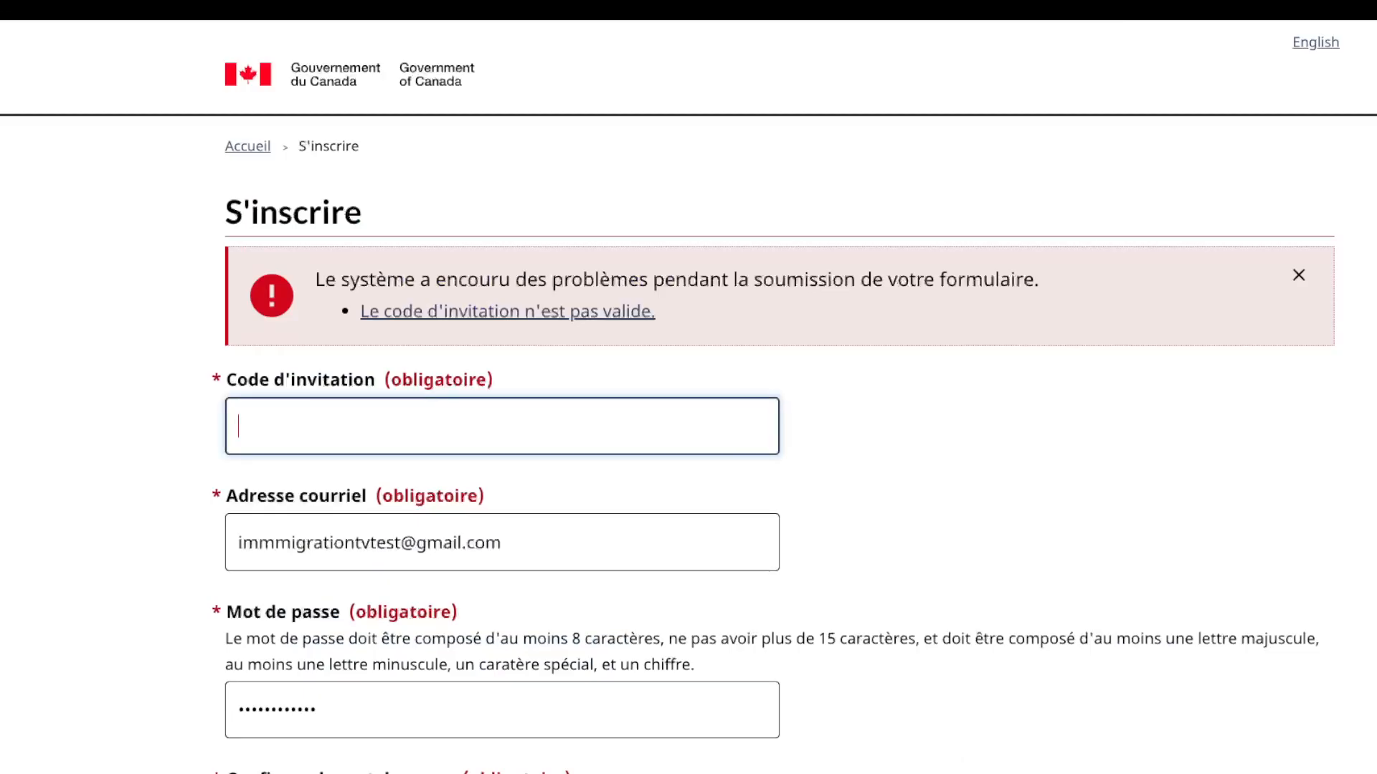
pyautogui.hotkey('ctrl', 'v')
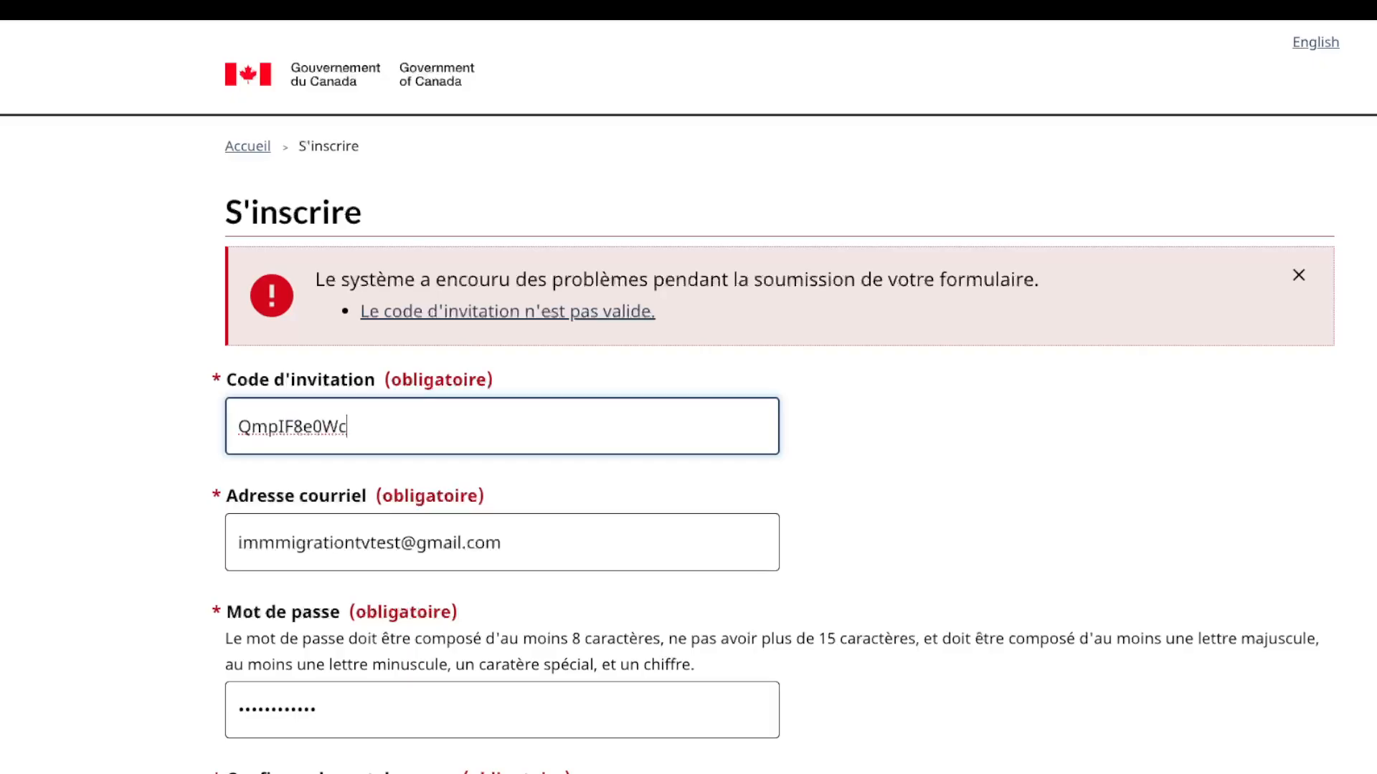
pyautogui.scroll(-12, 689, 394)
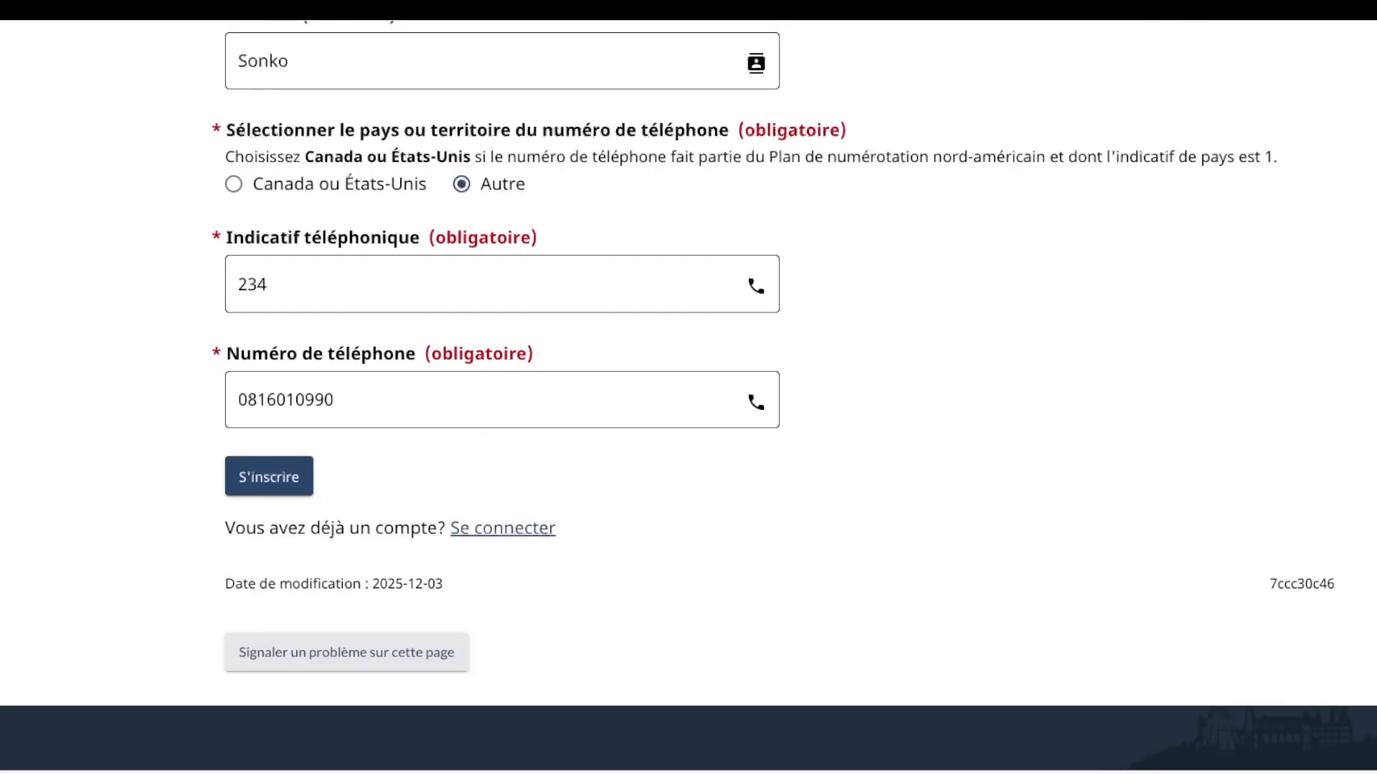
pyautogui.click(269, 477)
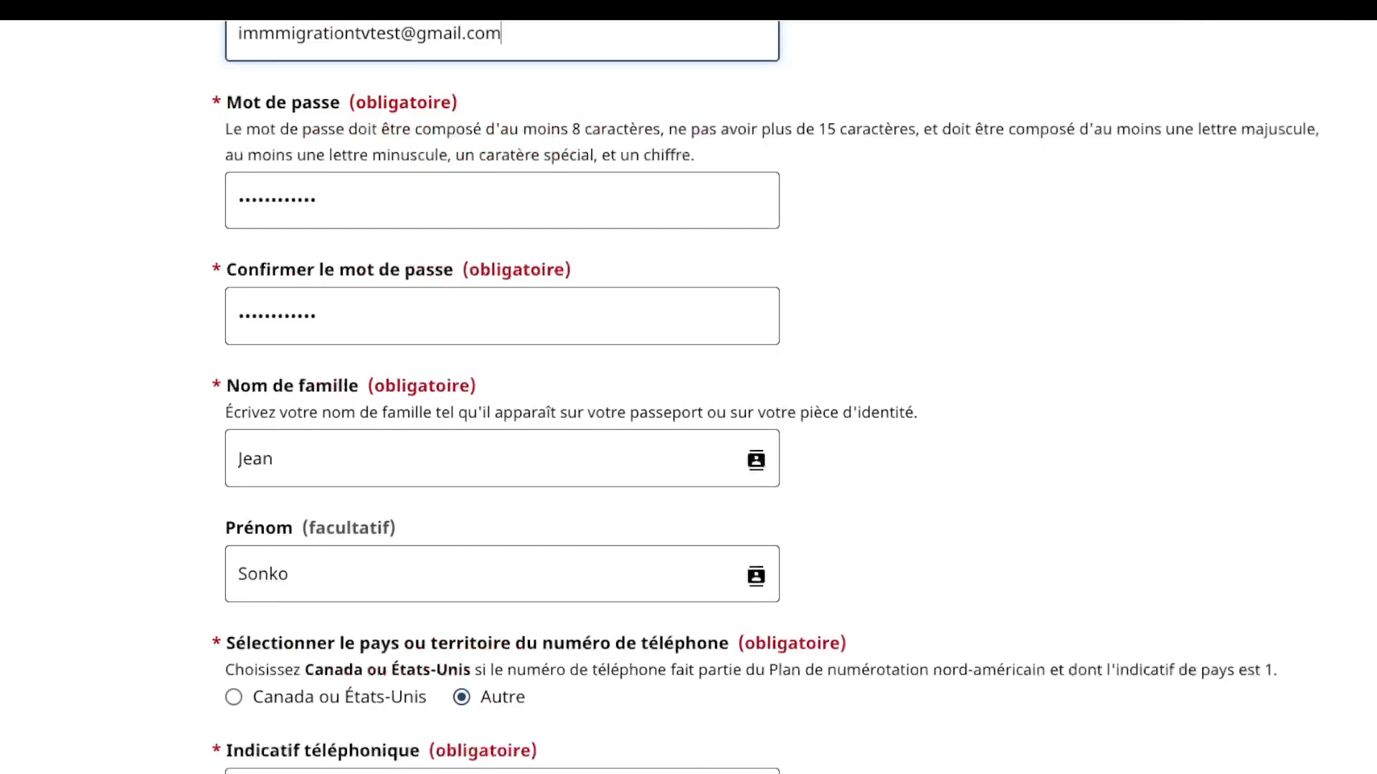
pyautogui.scroll(3, 689, 388)
pyautogui.scroll(2, 689, 388)
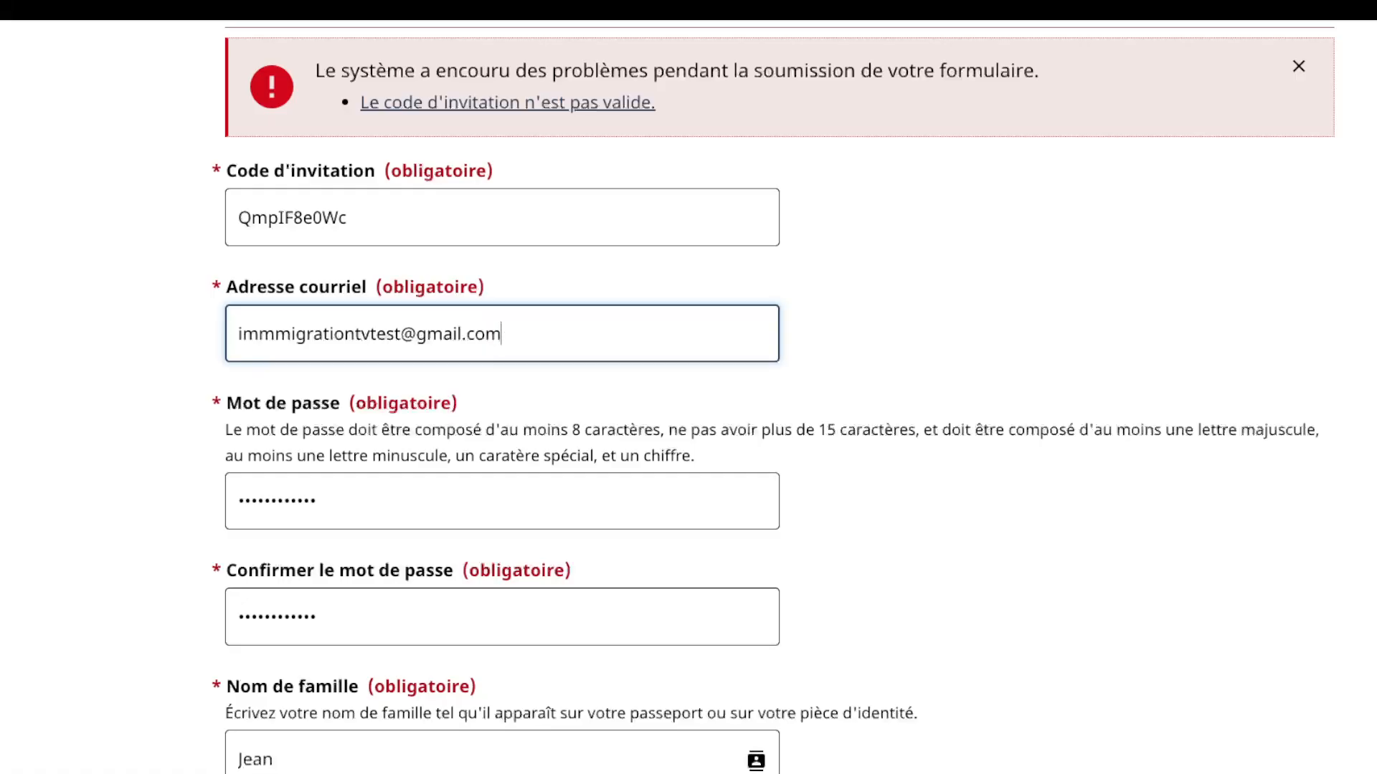
pyautogui.scroll(-7, 688, 398)
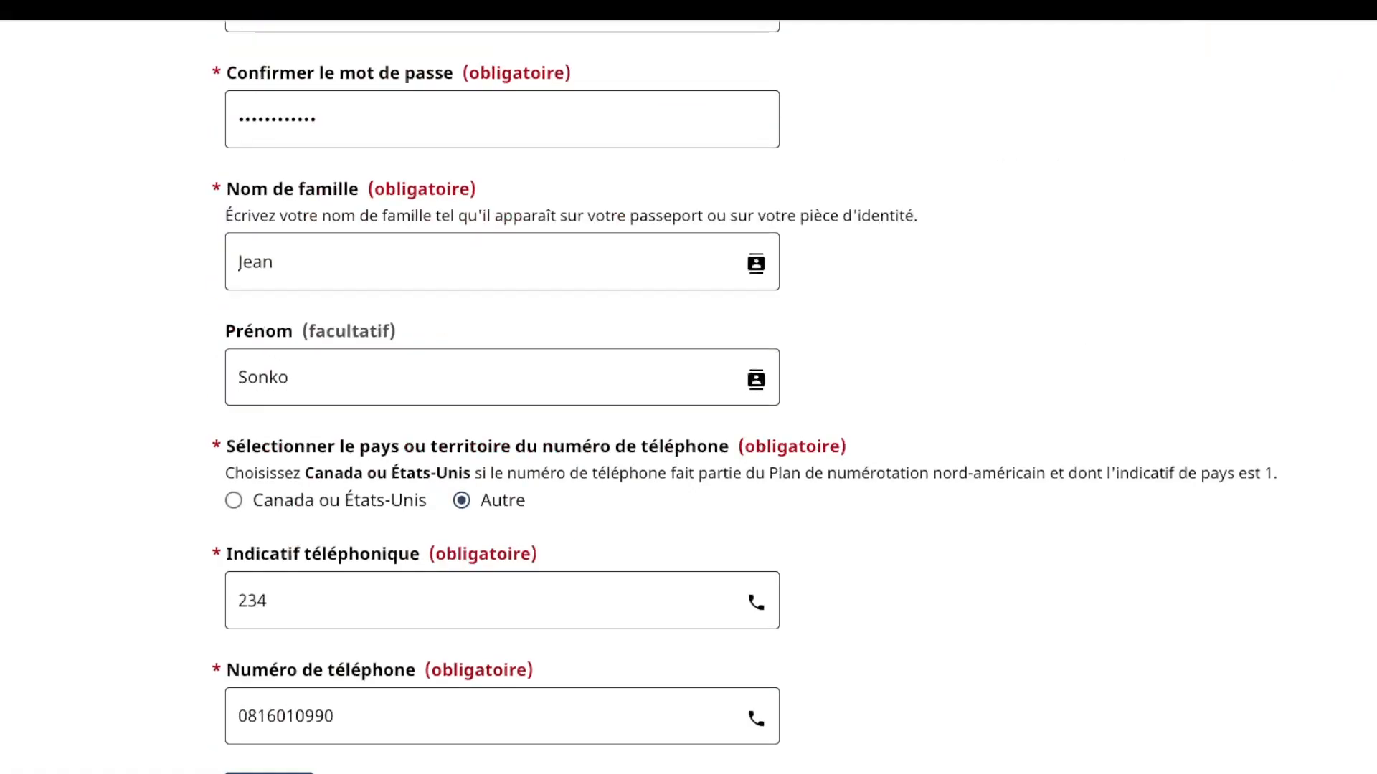
# Step: Submit the sign-up form twice more, both times rejected for an invalid invitation code
pyautogui.click(269, 757)
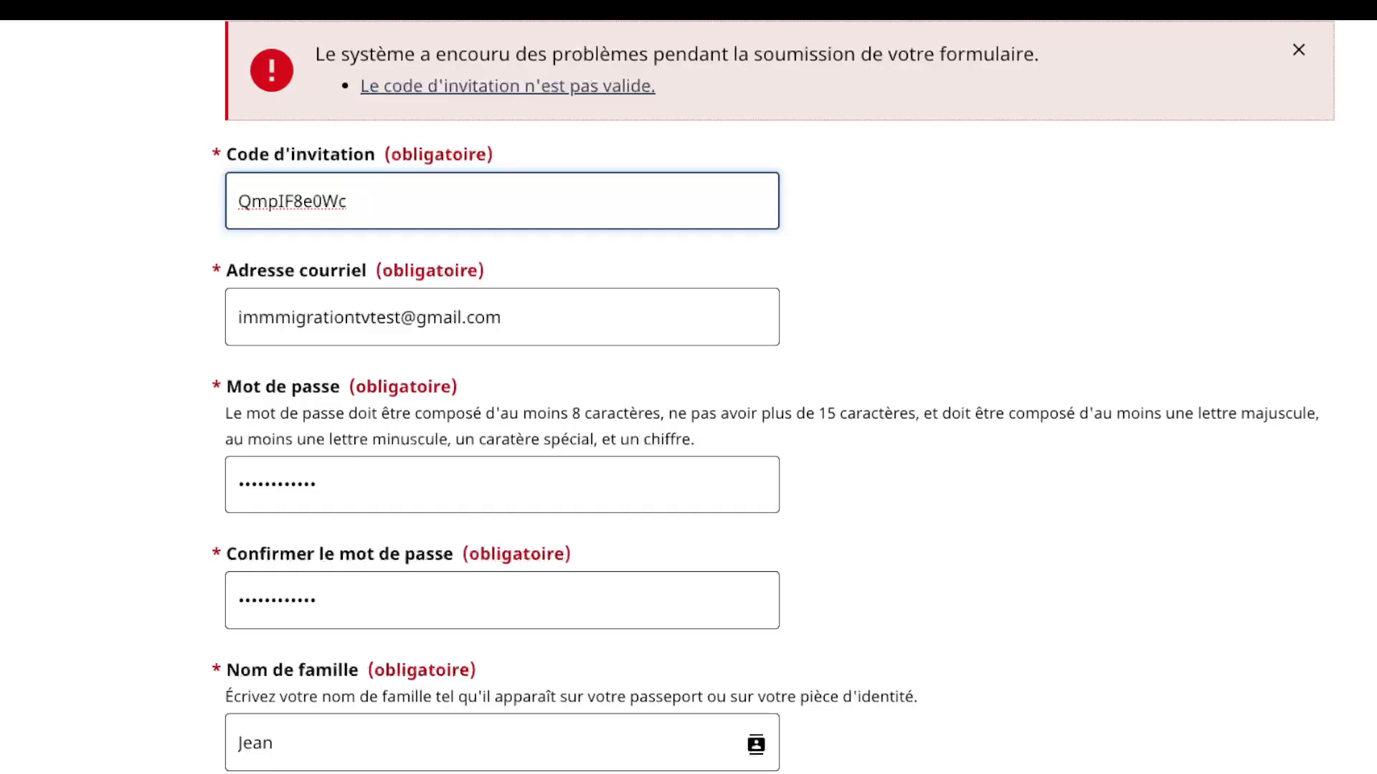
pyautogui.scroll(1, 688, 397)
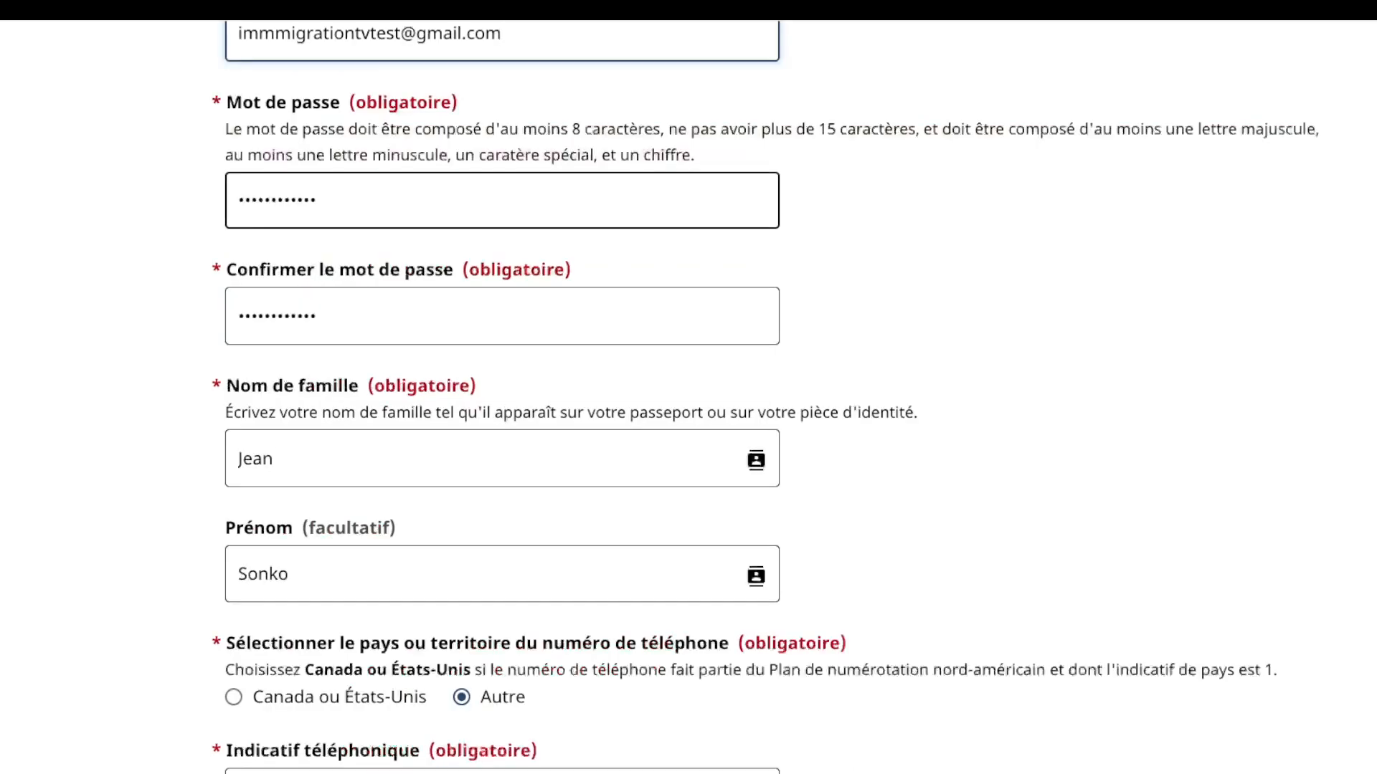
pyautogui.scroll(7, 689, 397)
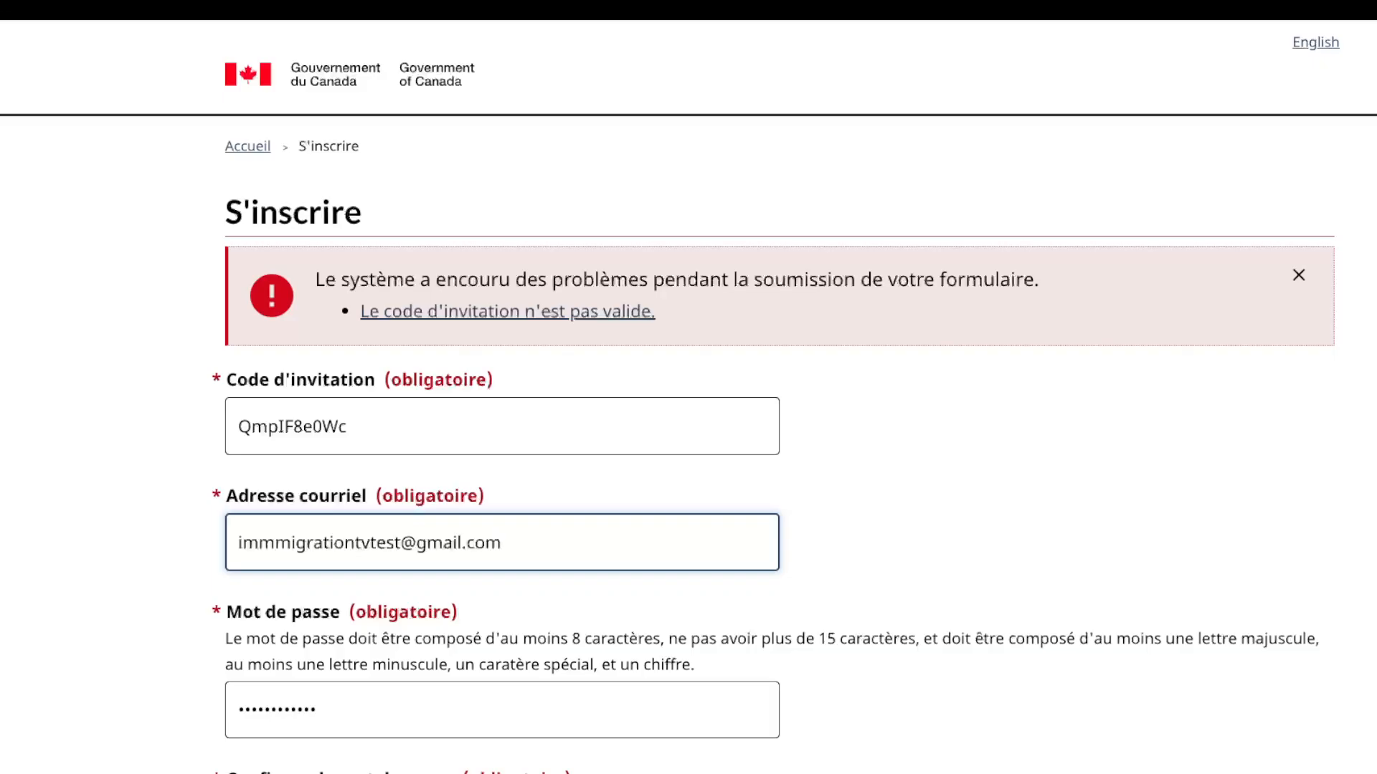
pyautogui.scroll(-7, 688, 397)
pyautogui.scroll(2, 688, 397)
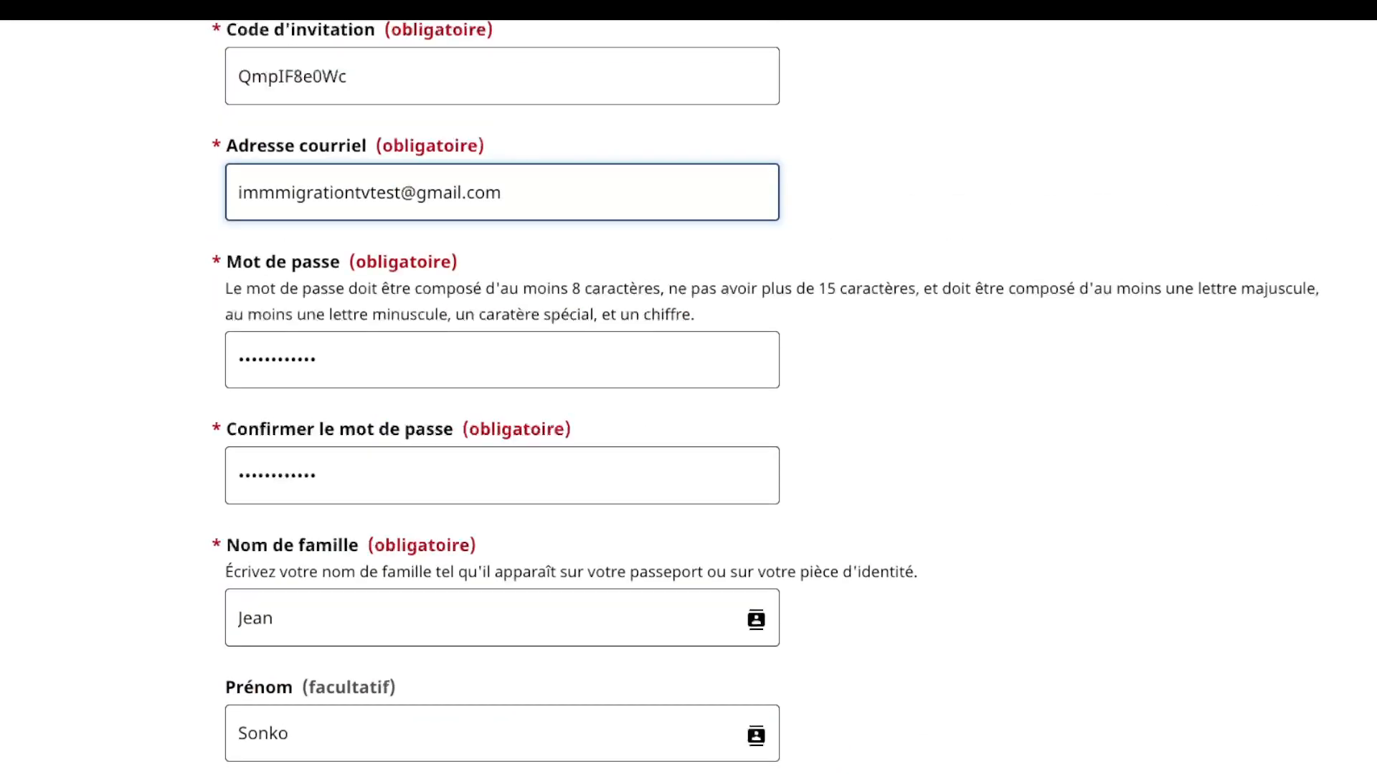
pyautogui.scroll(-9, 689, 398)
pyautogui.click(269, 477)
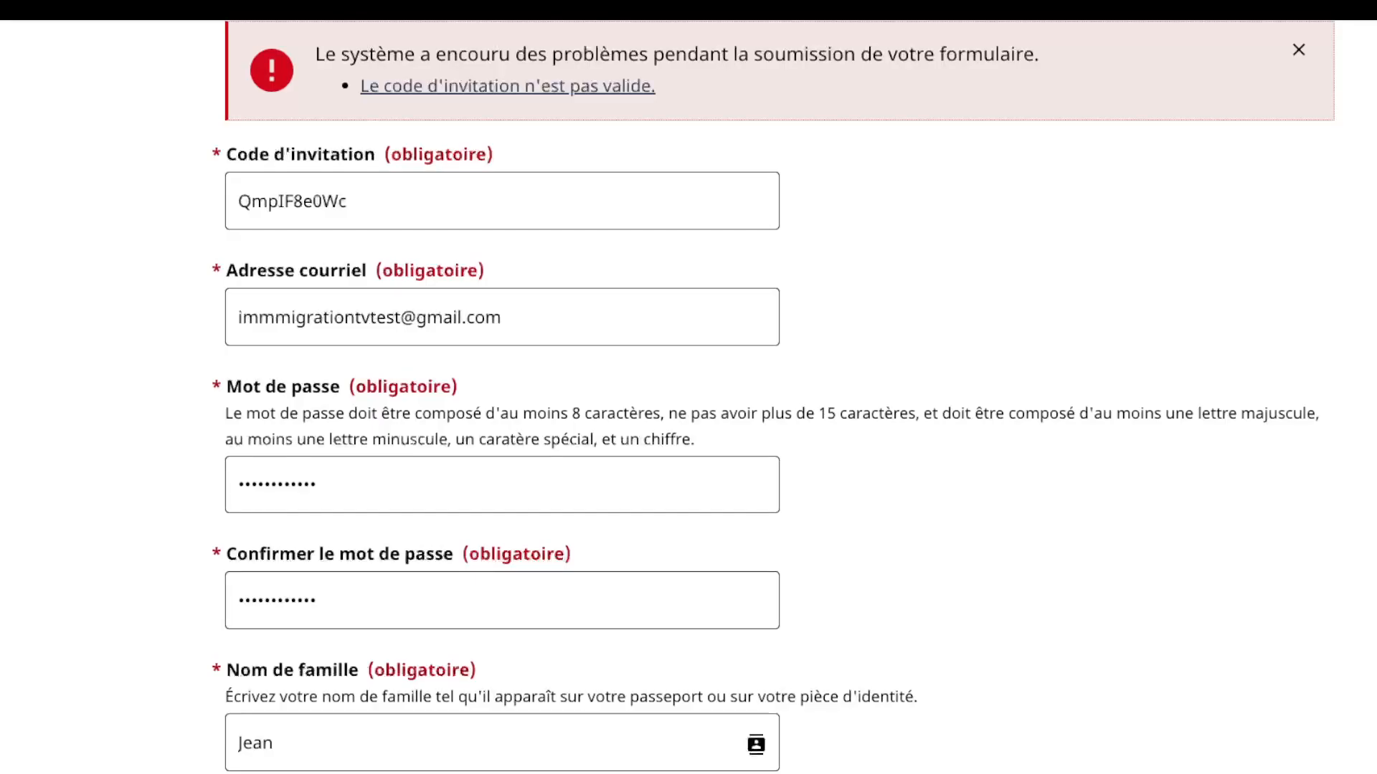
pyautogui.scroll(2, 688, 398)
pyautogui.scroll(1, 689, 397)
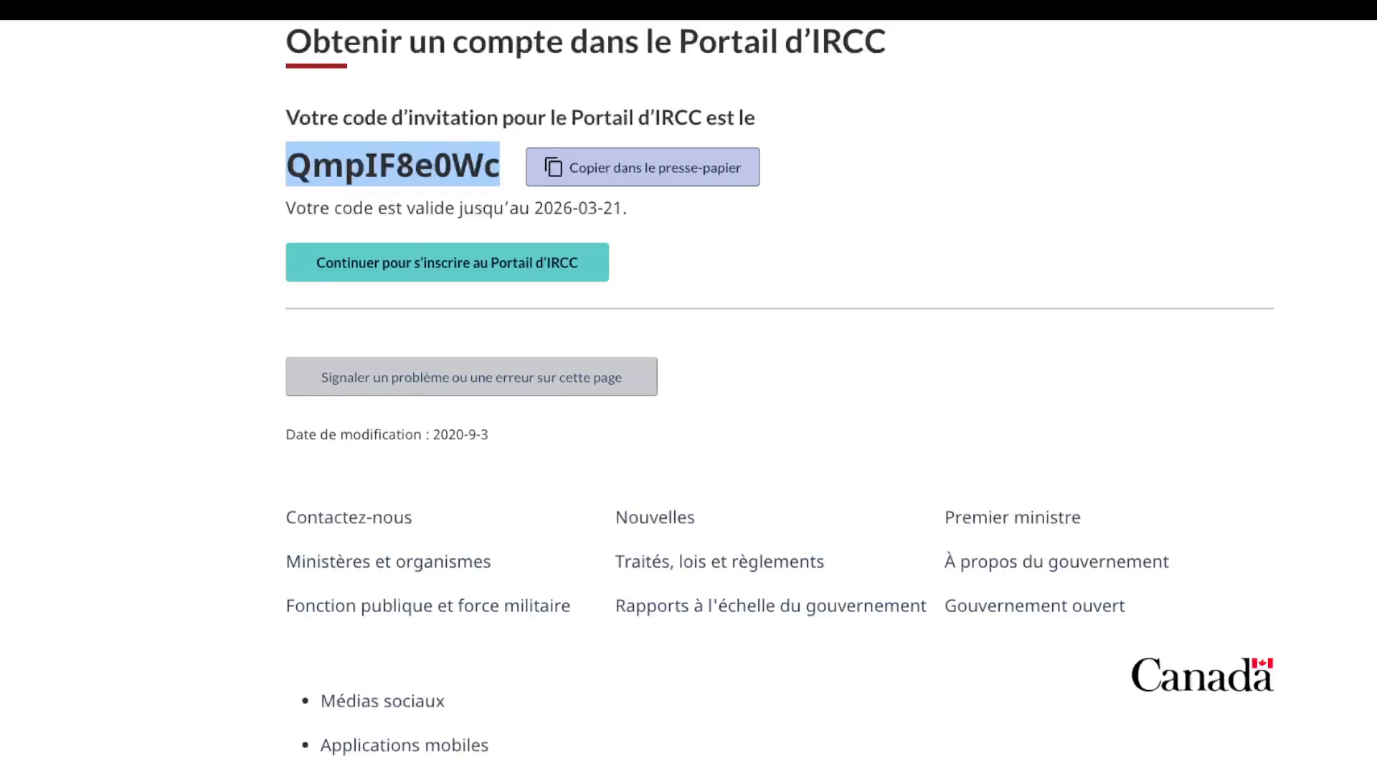
# Step: Enter and confirm the account e-mail address, then request a new invitation code
pyautogui.scroll(3, 779, 400)
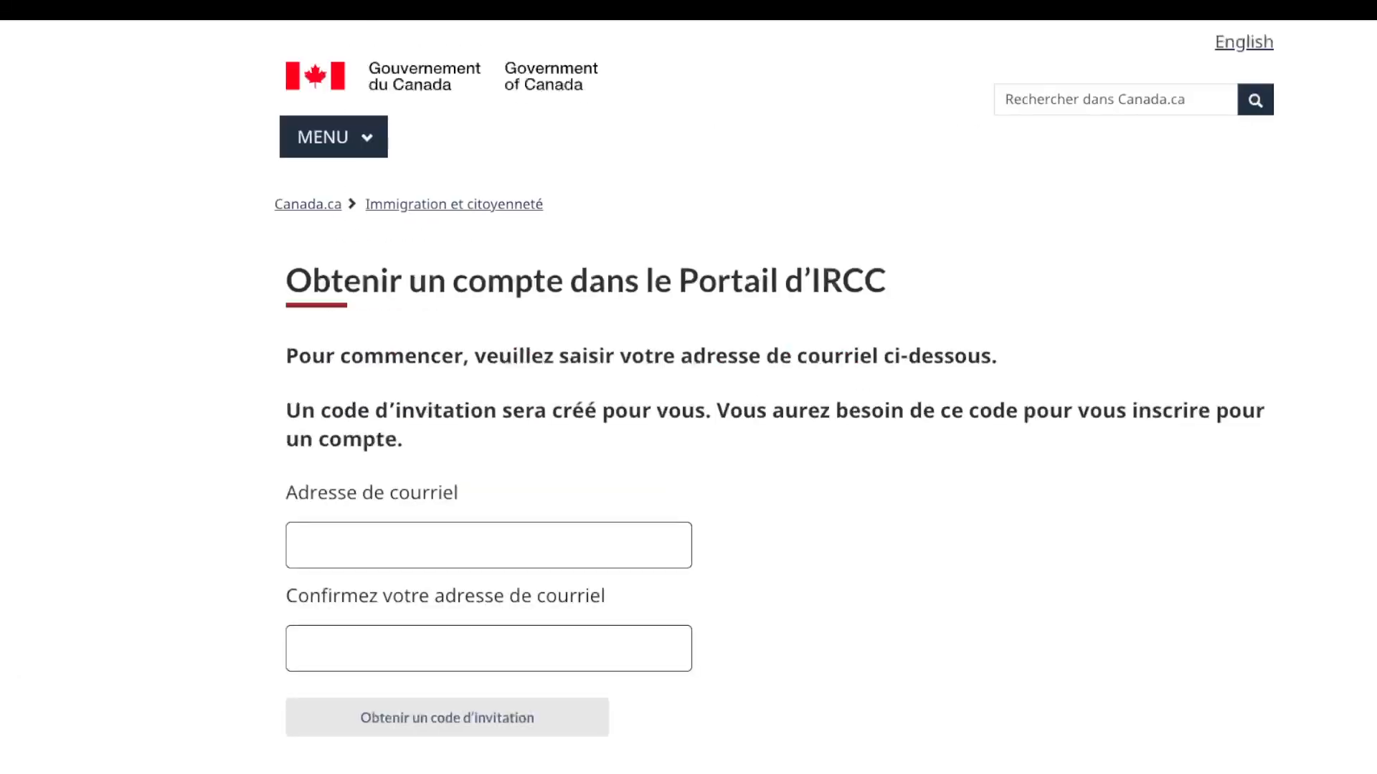
pyautogui.click(488, 546)
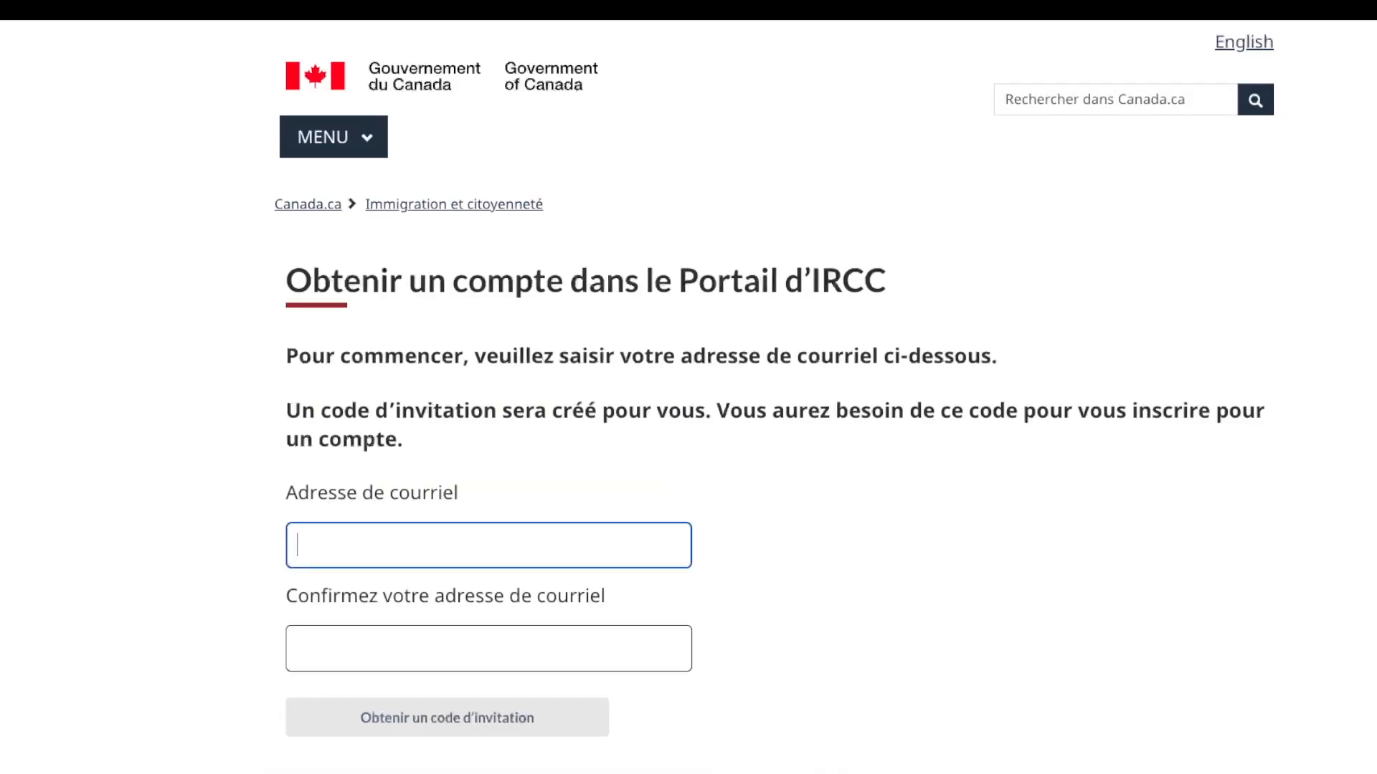
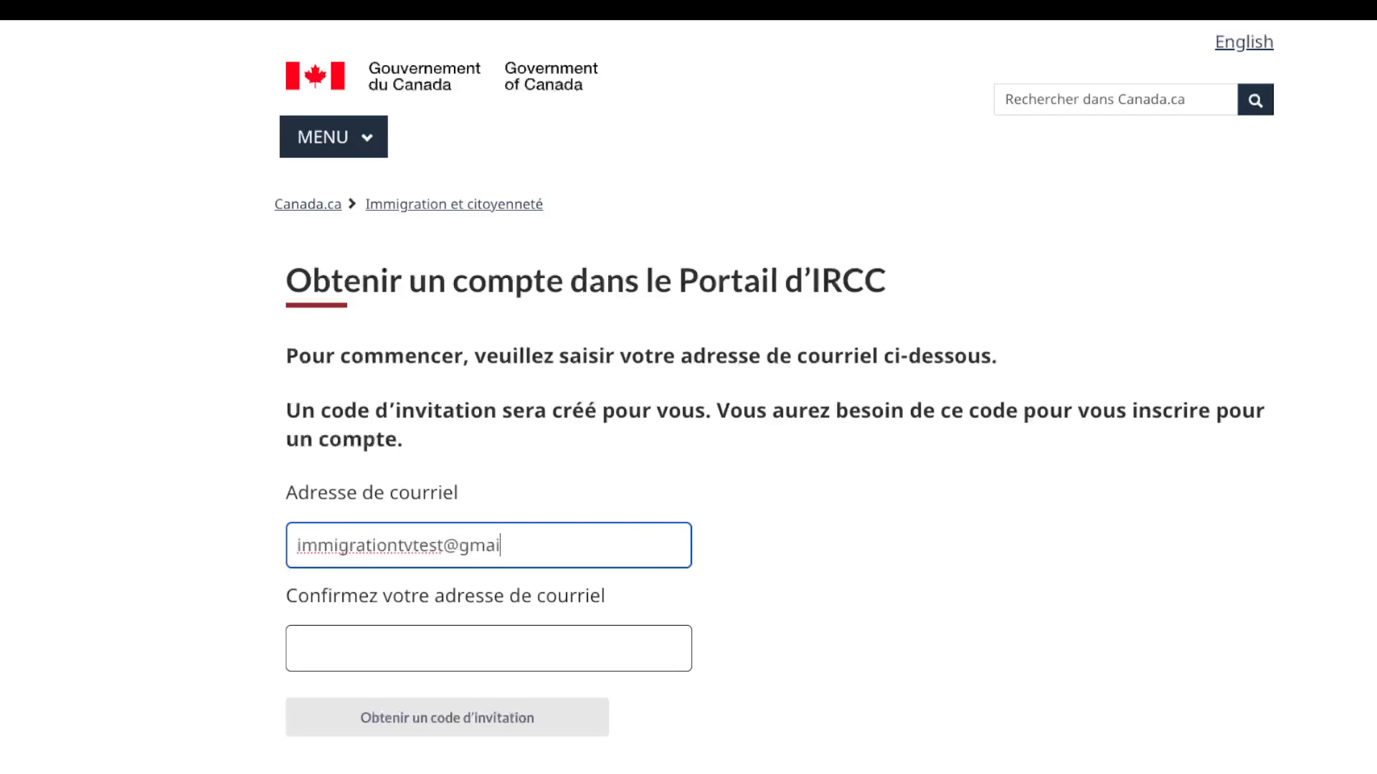
pyautogui.click(489, 648)
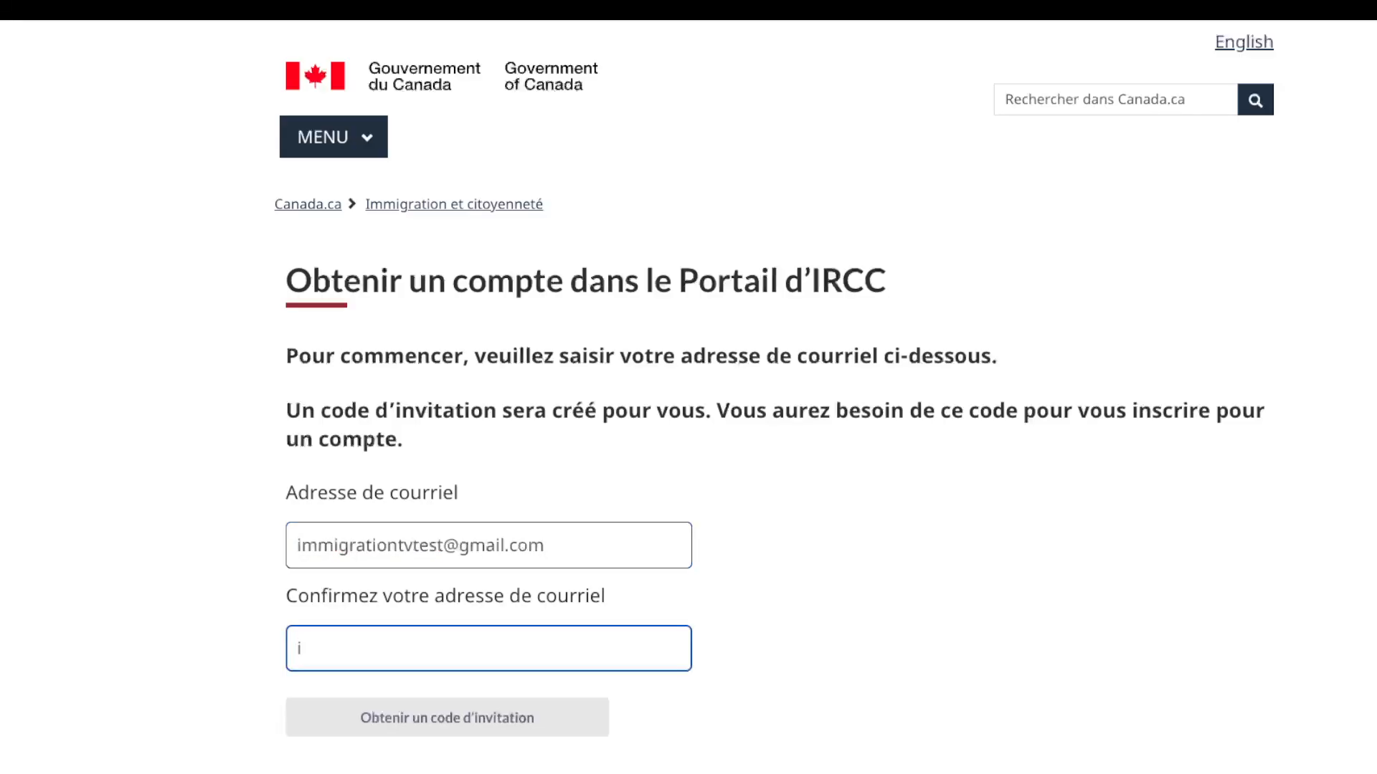
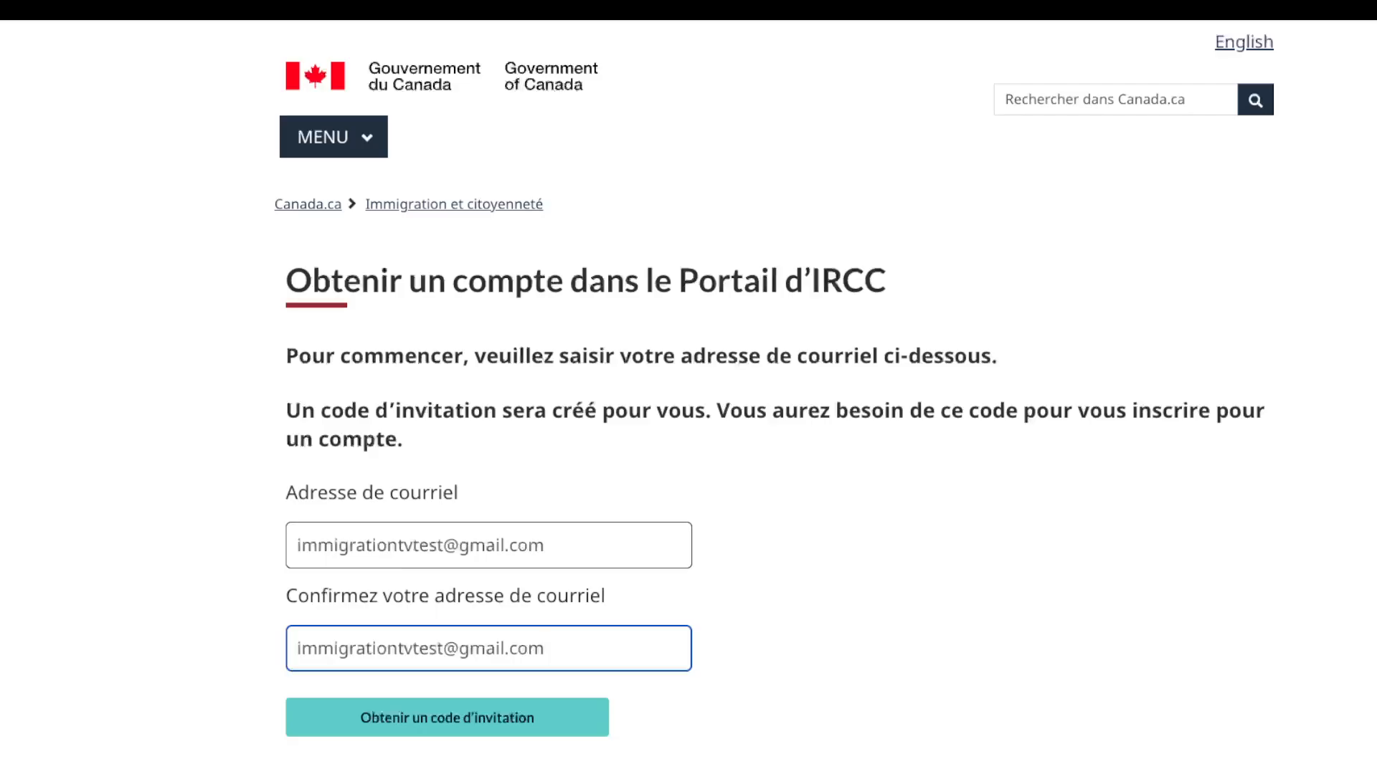
pyautogui.press('Tab')
pyautogui.press('Return')
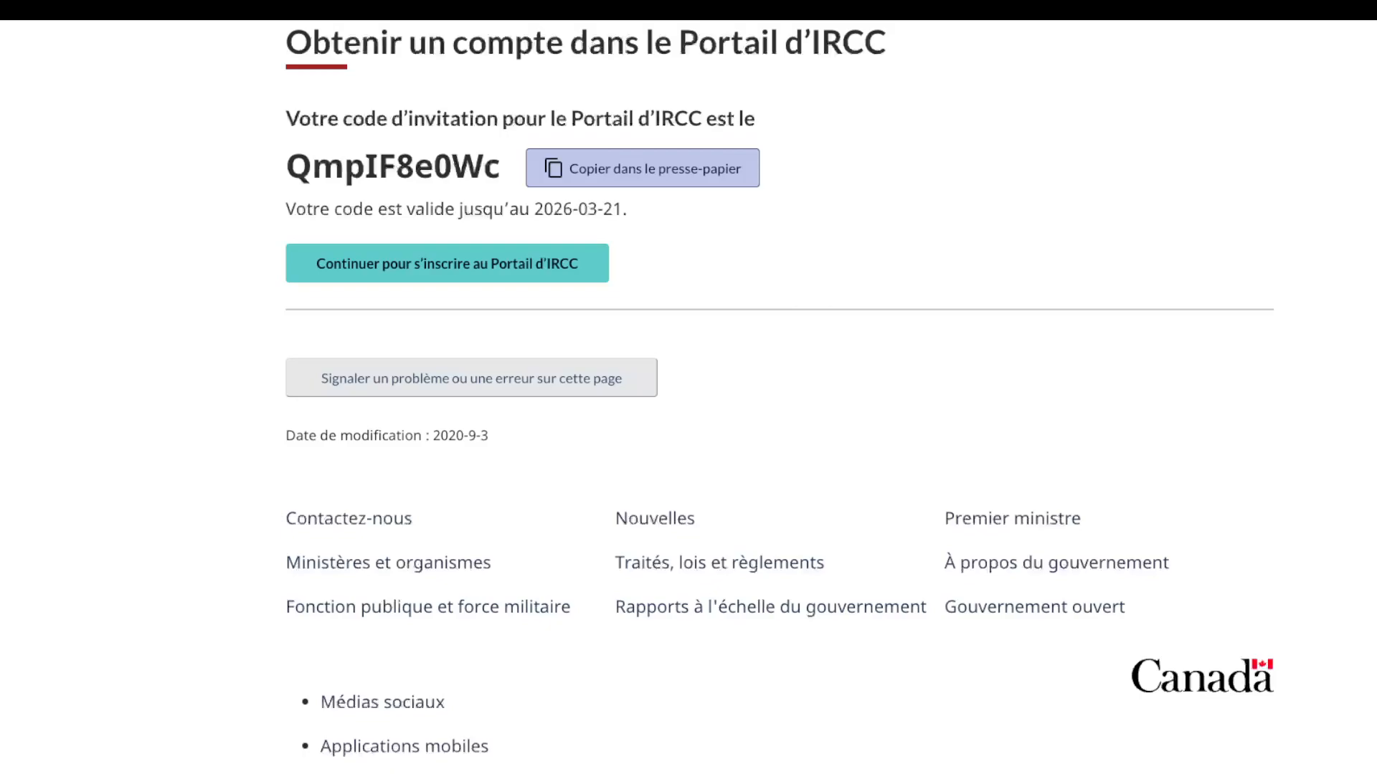
# Step: Copy the new invitation code and continue to the IRCC Portal registration form
pyautogui.click(642, 168)
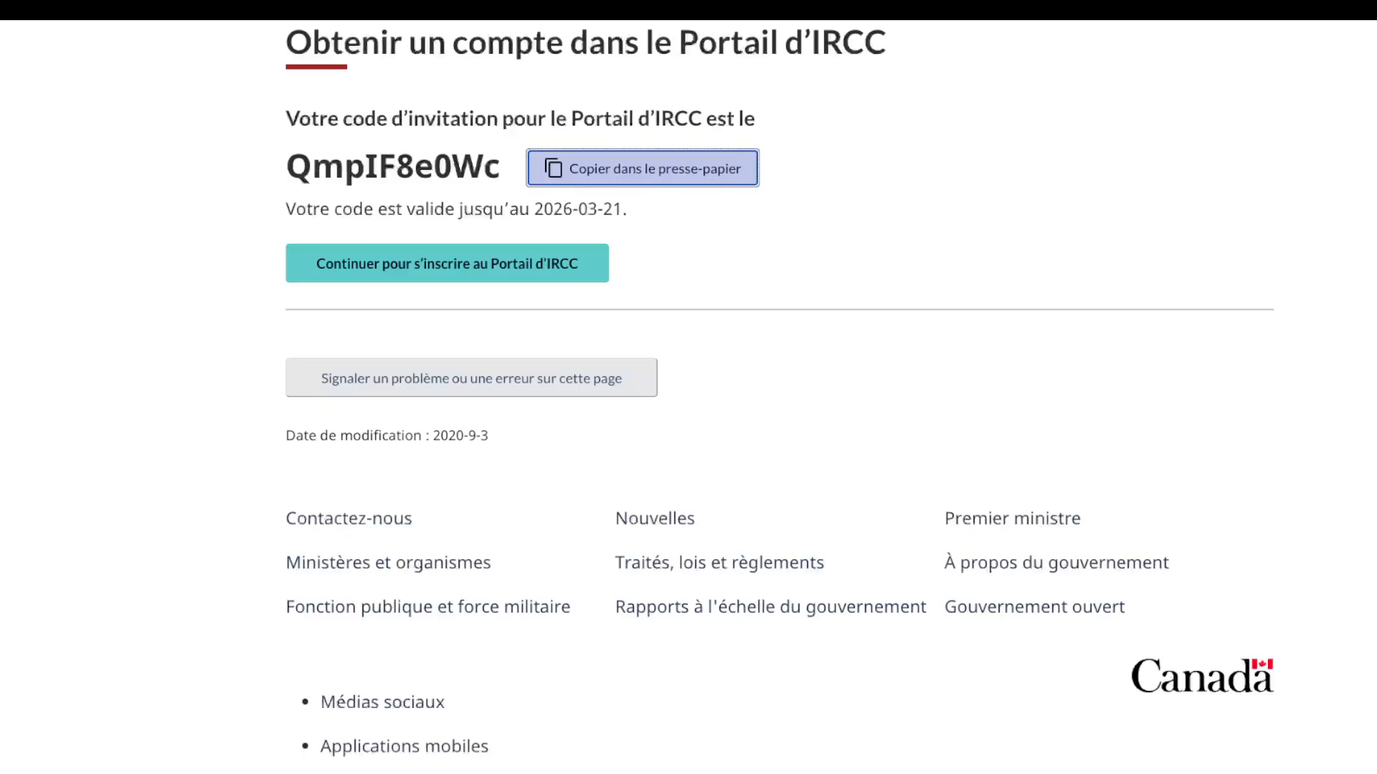
pyautogui.click(446, 263)
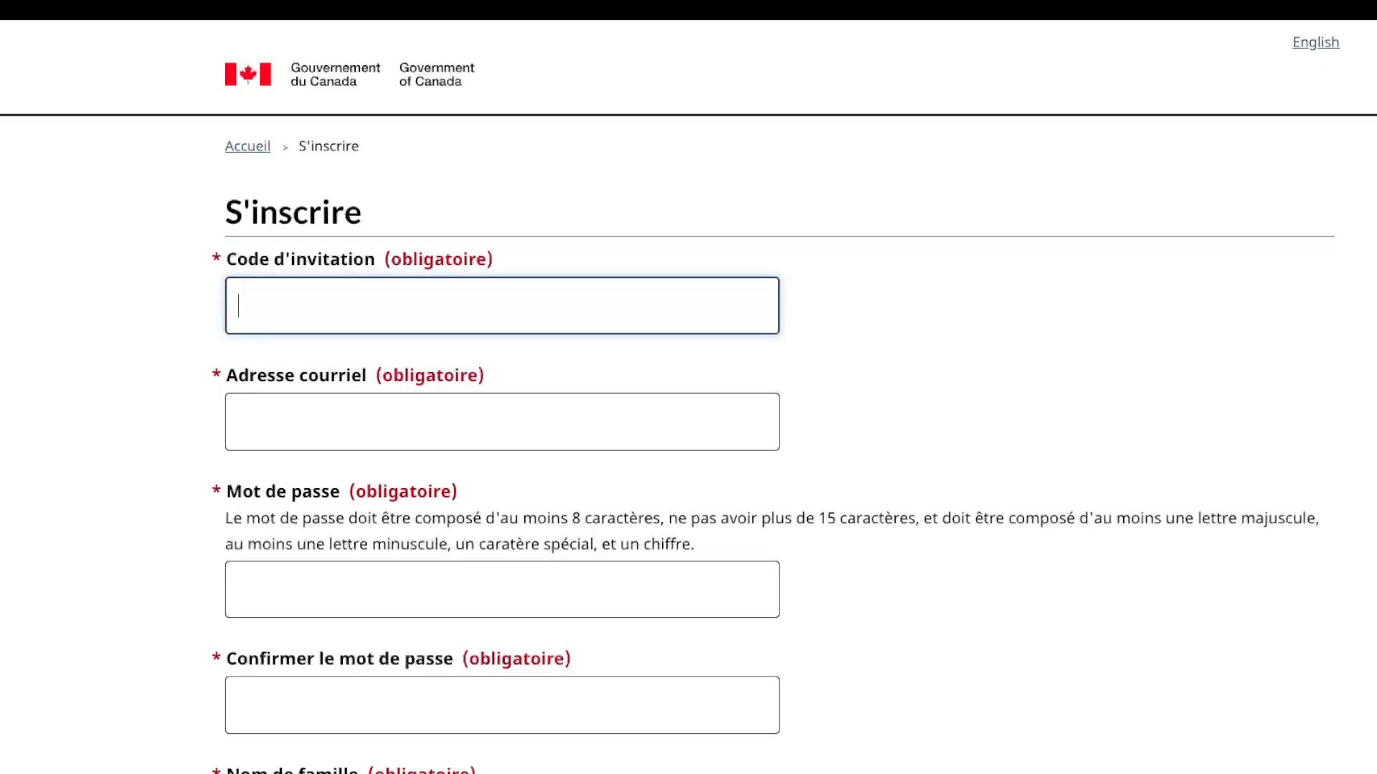
# Step: Paste the invitation code, then fill in the account e-mail and password
pyautogui.press('Tab')
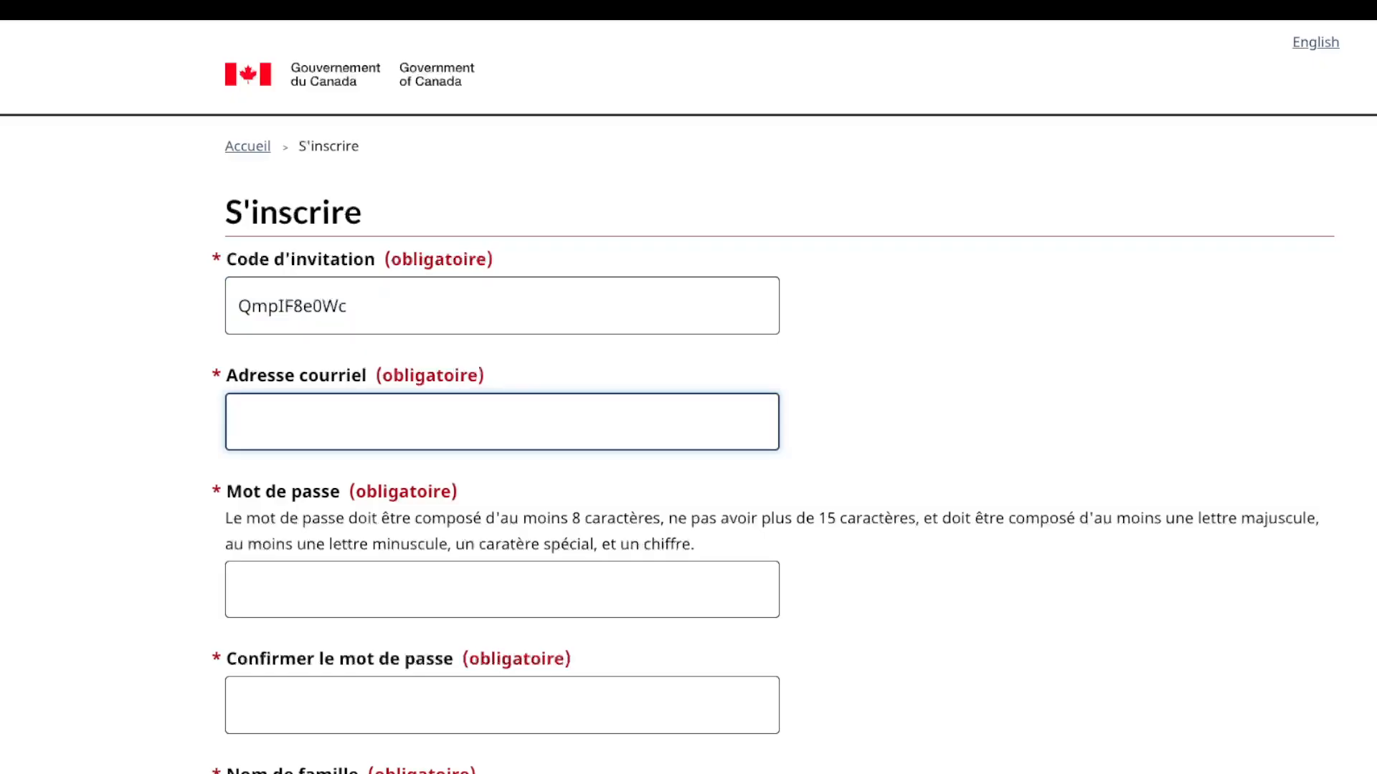
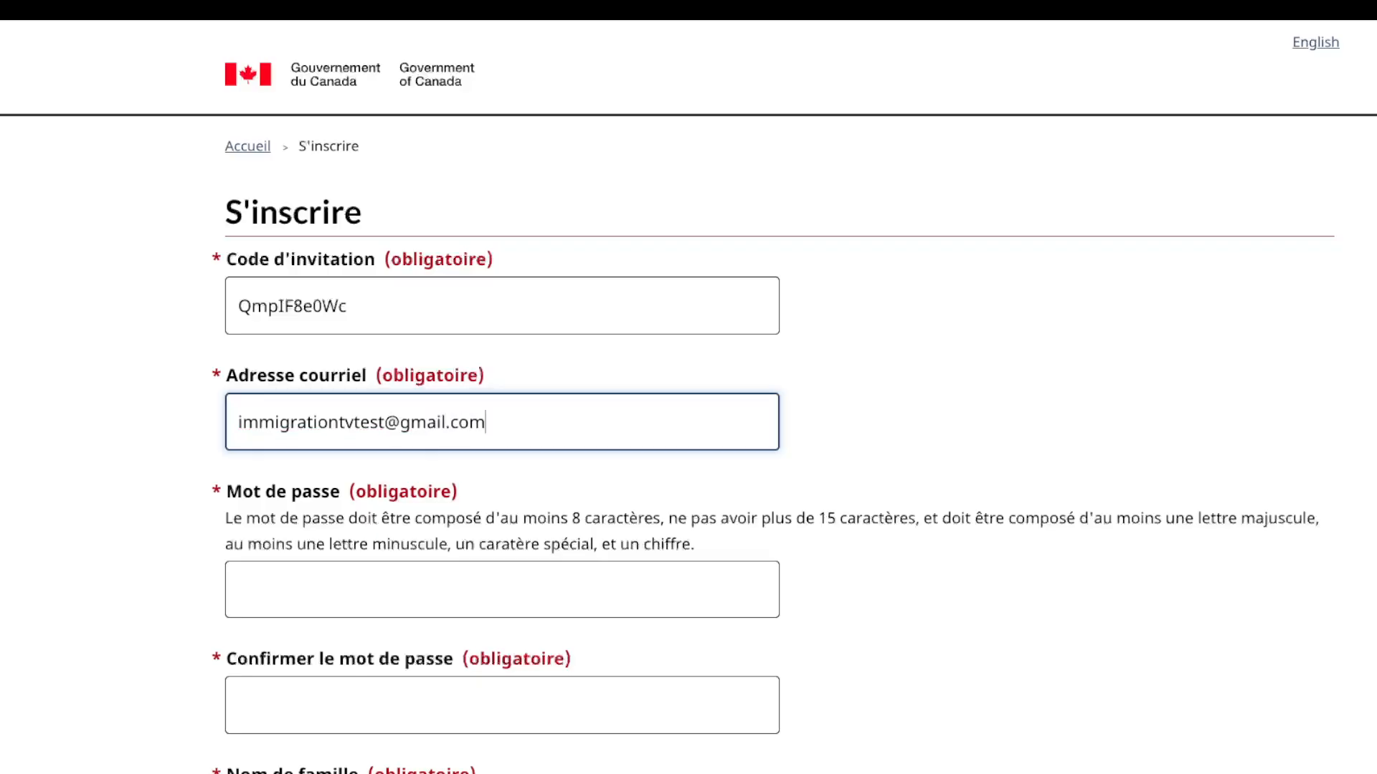
pyautogui.click(502, 589)
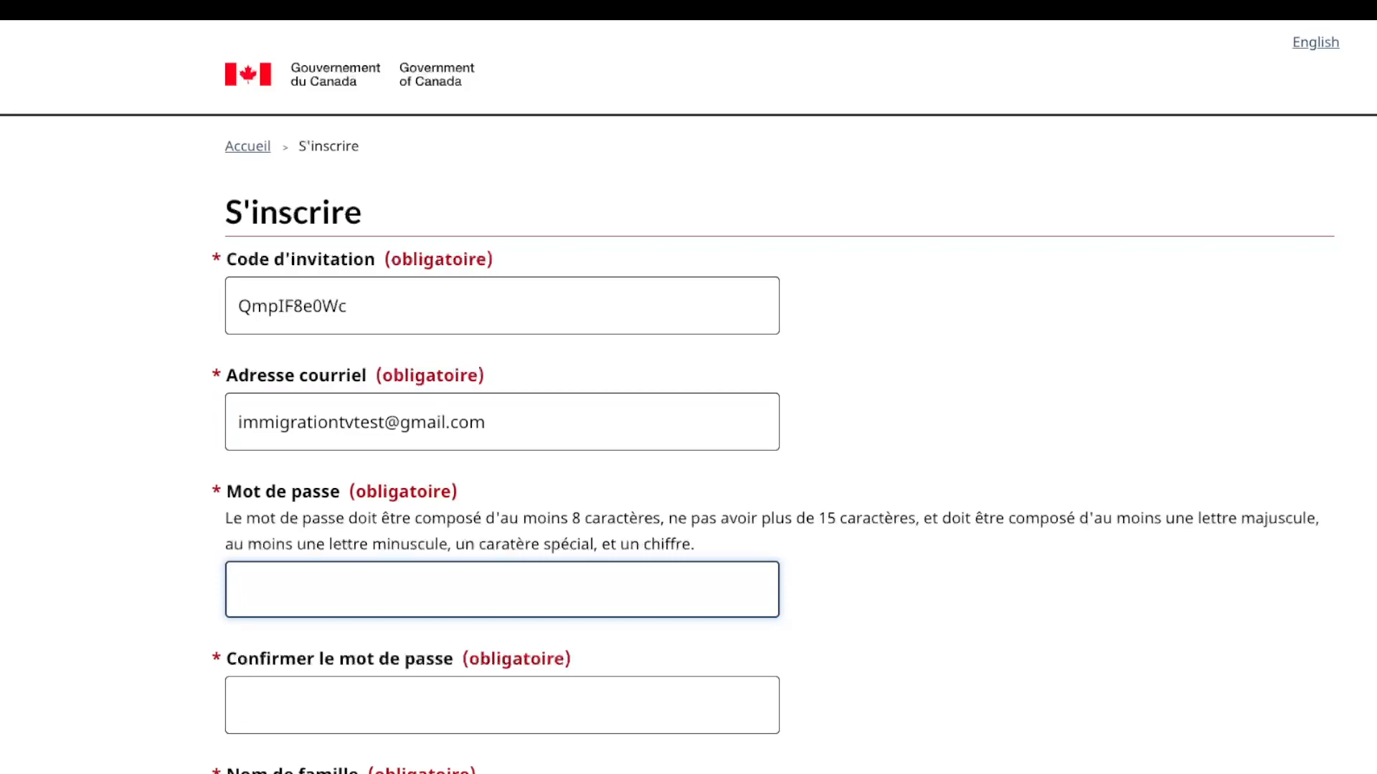
pyautogui.write('aaaaaa')
pyautogui.write('•••••')
# Step: Re-enter the password in the confirmation field
pyautogui.scroll(-1, 688, 397)
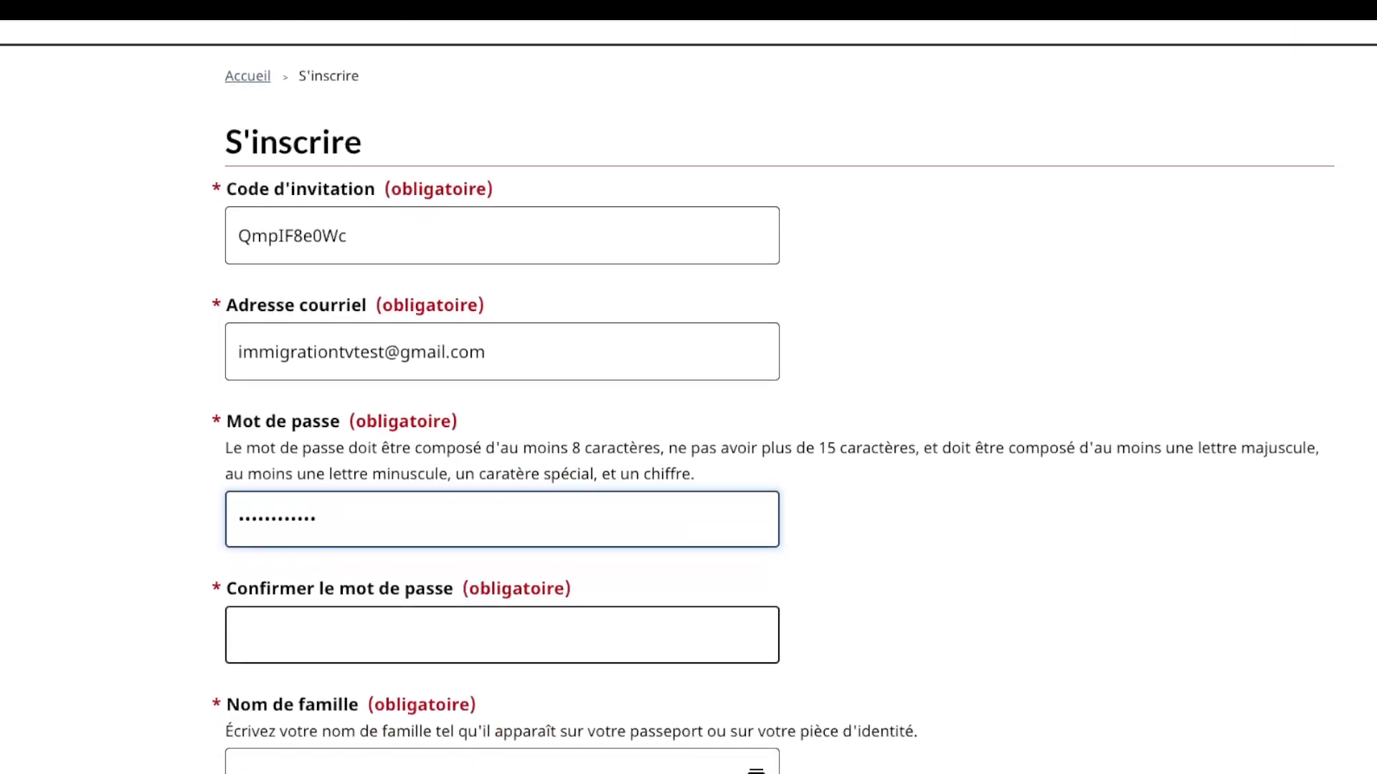
pyautogui.click(502, 635)
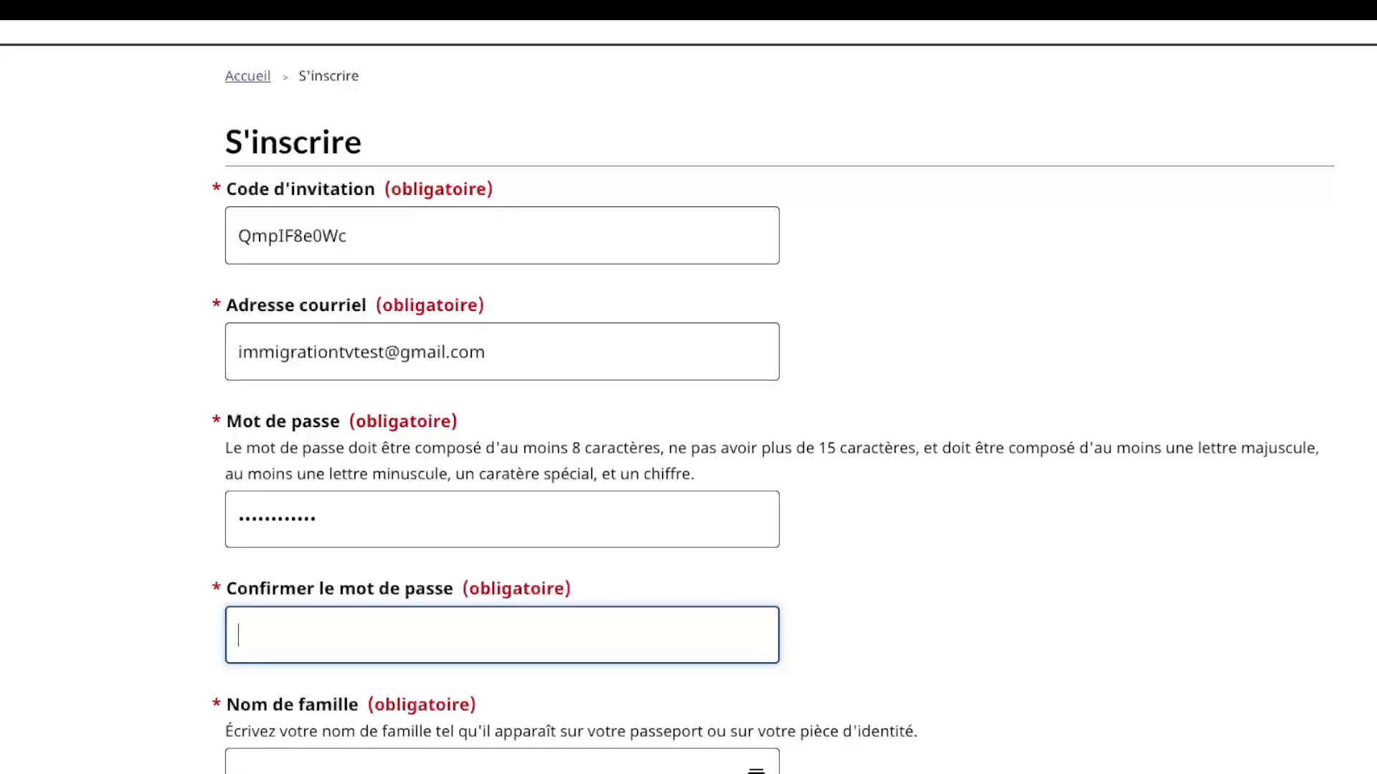
pyautogui.write('•••••••••••••')
# Step: Enter the applicant's family name and first name, correctly capitalised
pyautogui.scroll(-2, 688, 395)
pyautogui.click(502, 644)
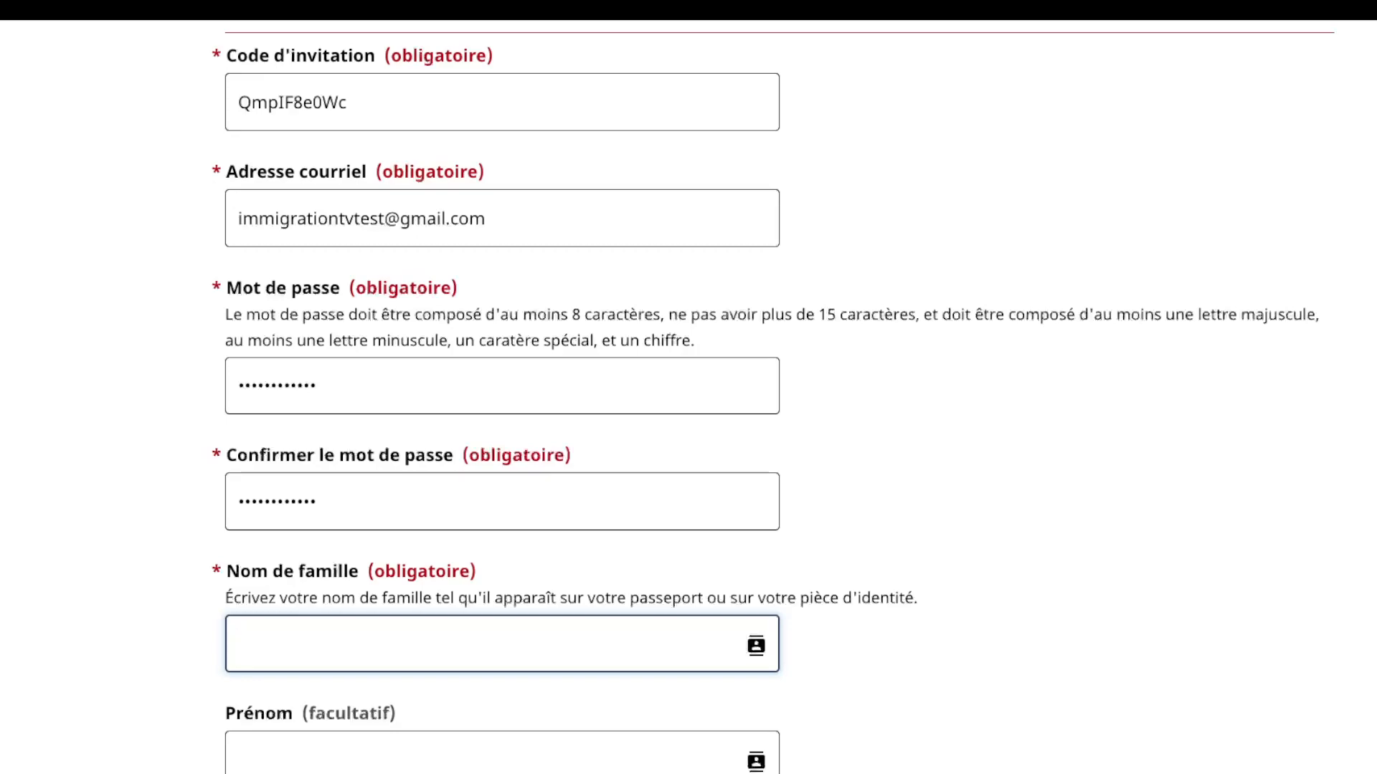
pyautogui.scroll(-4, 689, 388)
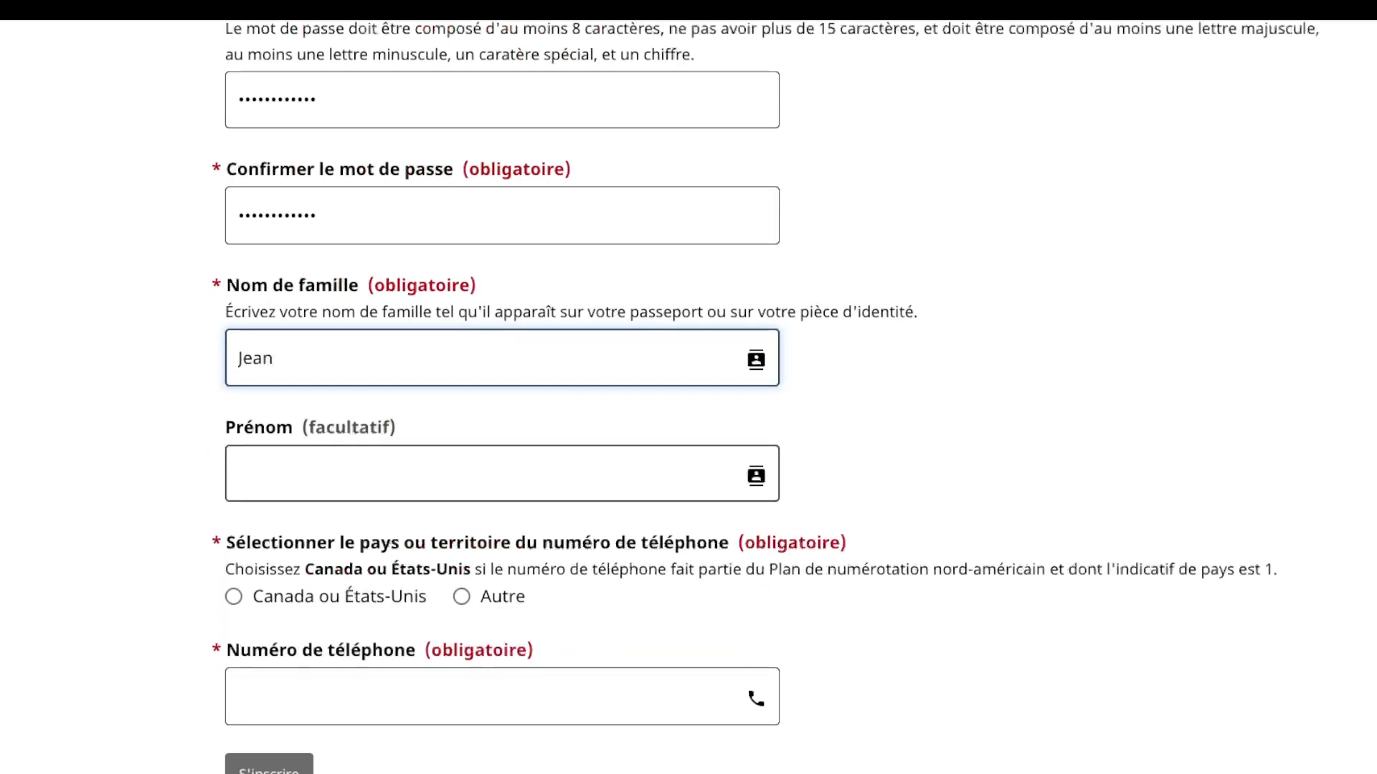
pyautogui.click(431, 474)
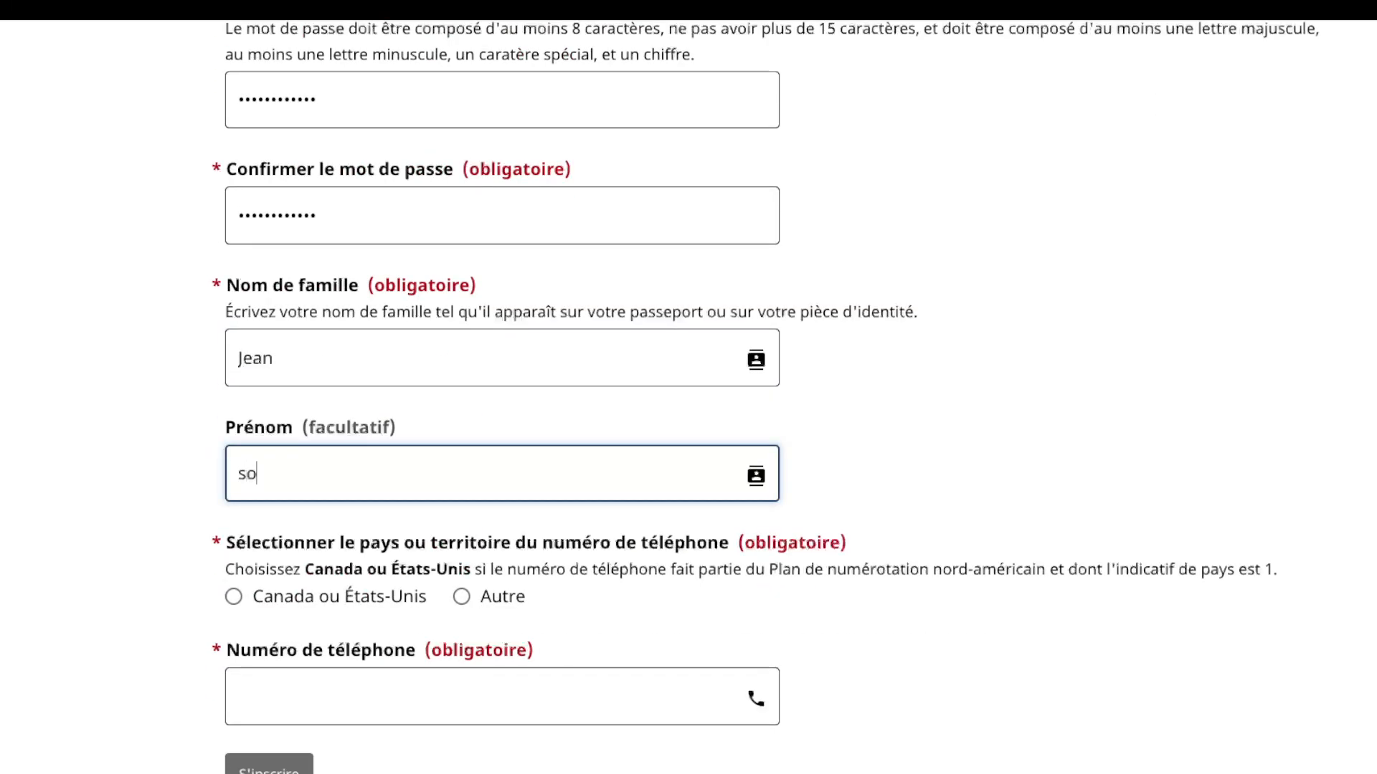
# Step: Choose Autre, enter dialling code 243 and the phone number, then submit the registration
pyautogui.click(461, 596)
pyautogui.scroll(-1, 689, 398)
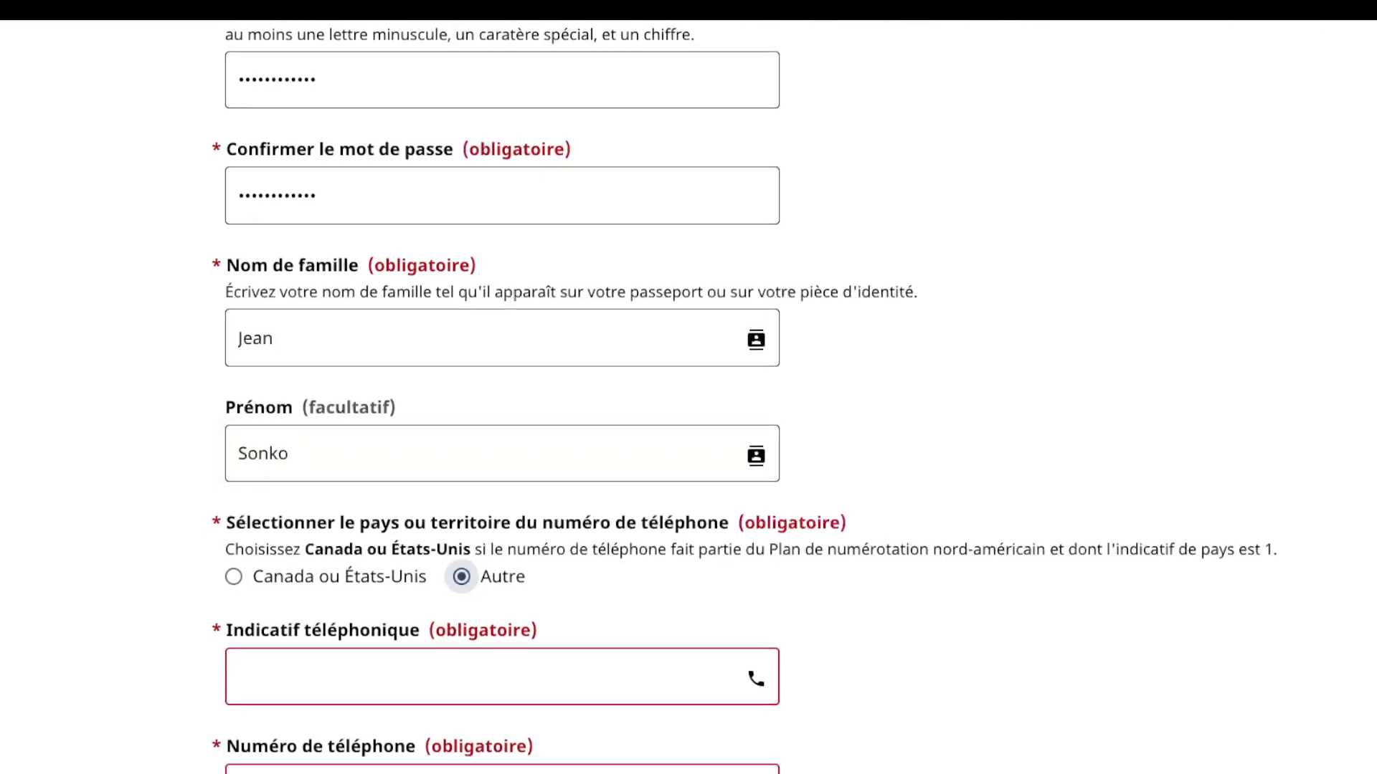
pyautogui.click(501, 599)
pyautogui.write('243')
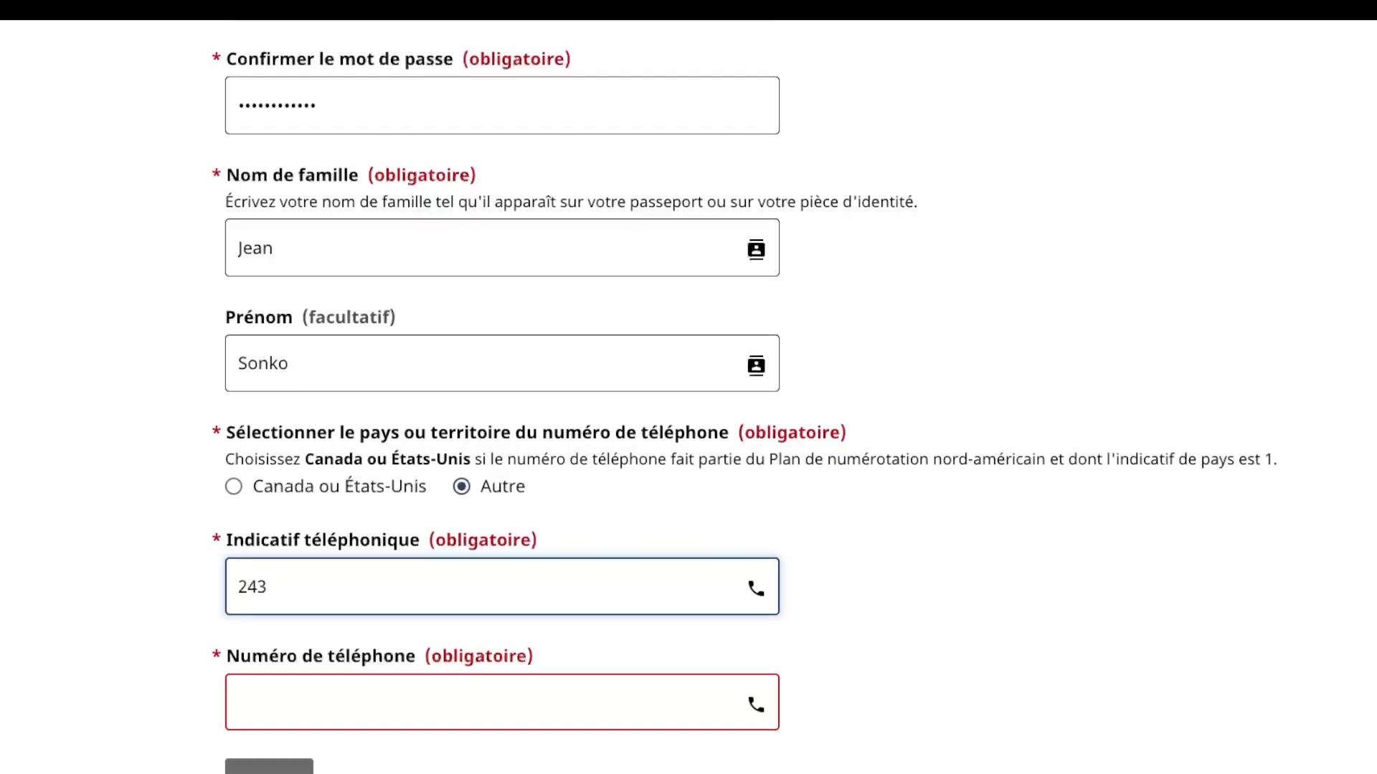
pyautogui.scroll(-1, 688, 398)
pyautogui.click(502, 600)
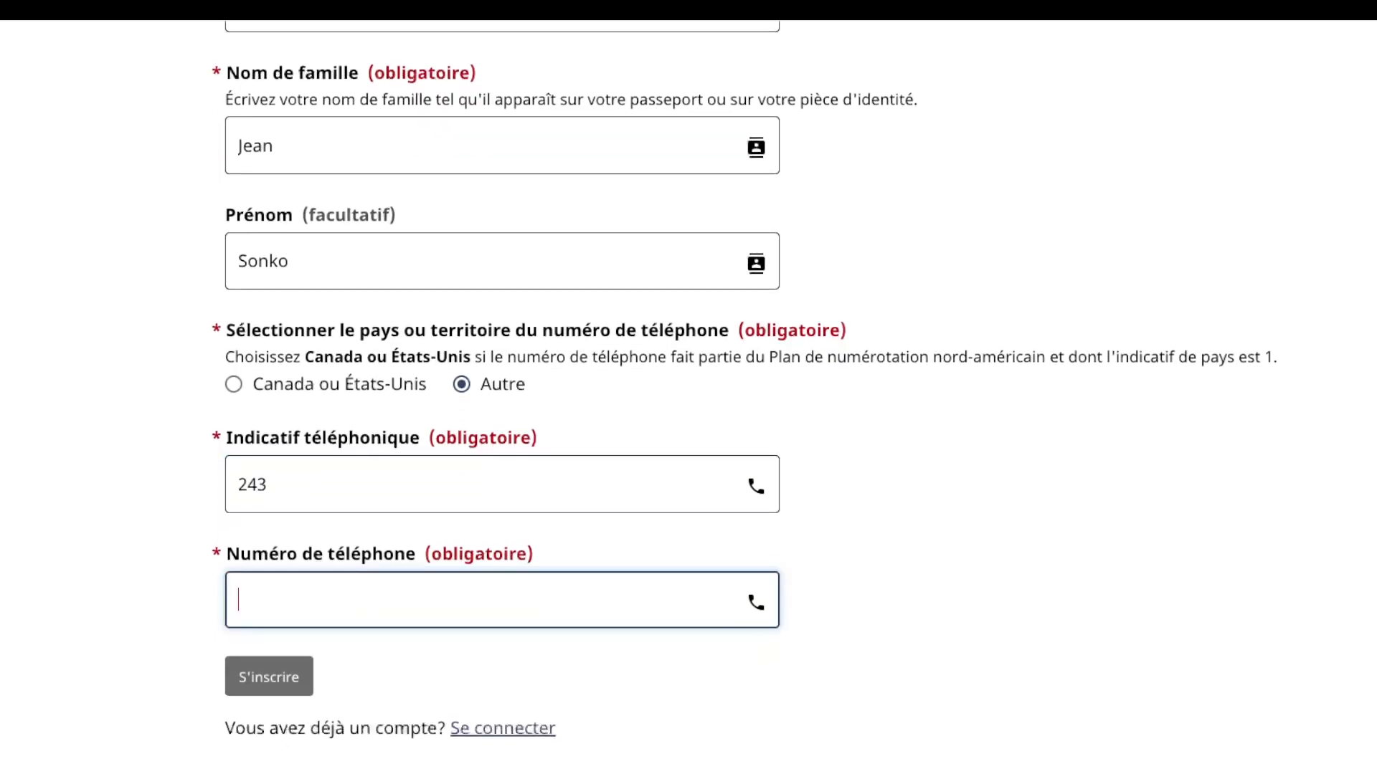
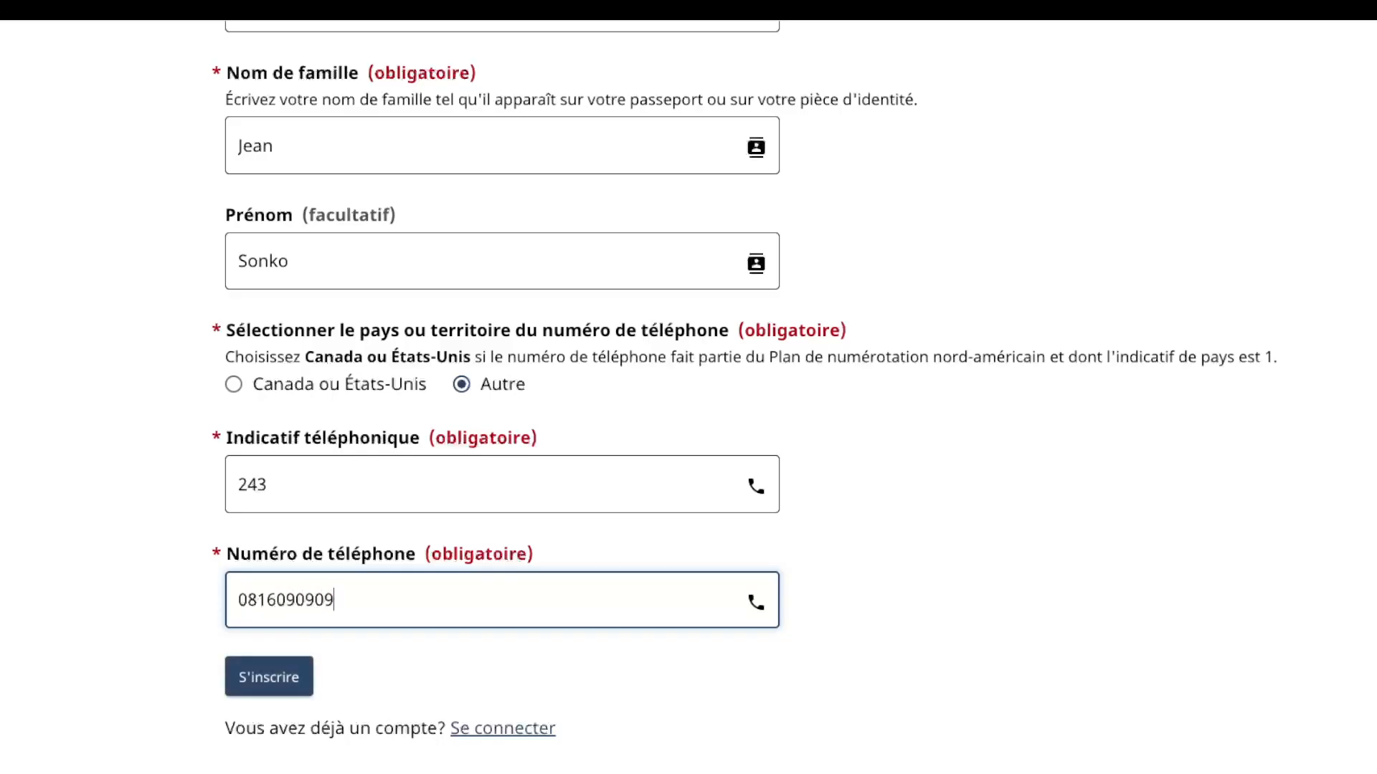
pyautogui.press('Tab')
pyautogui.press('Return')
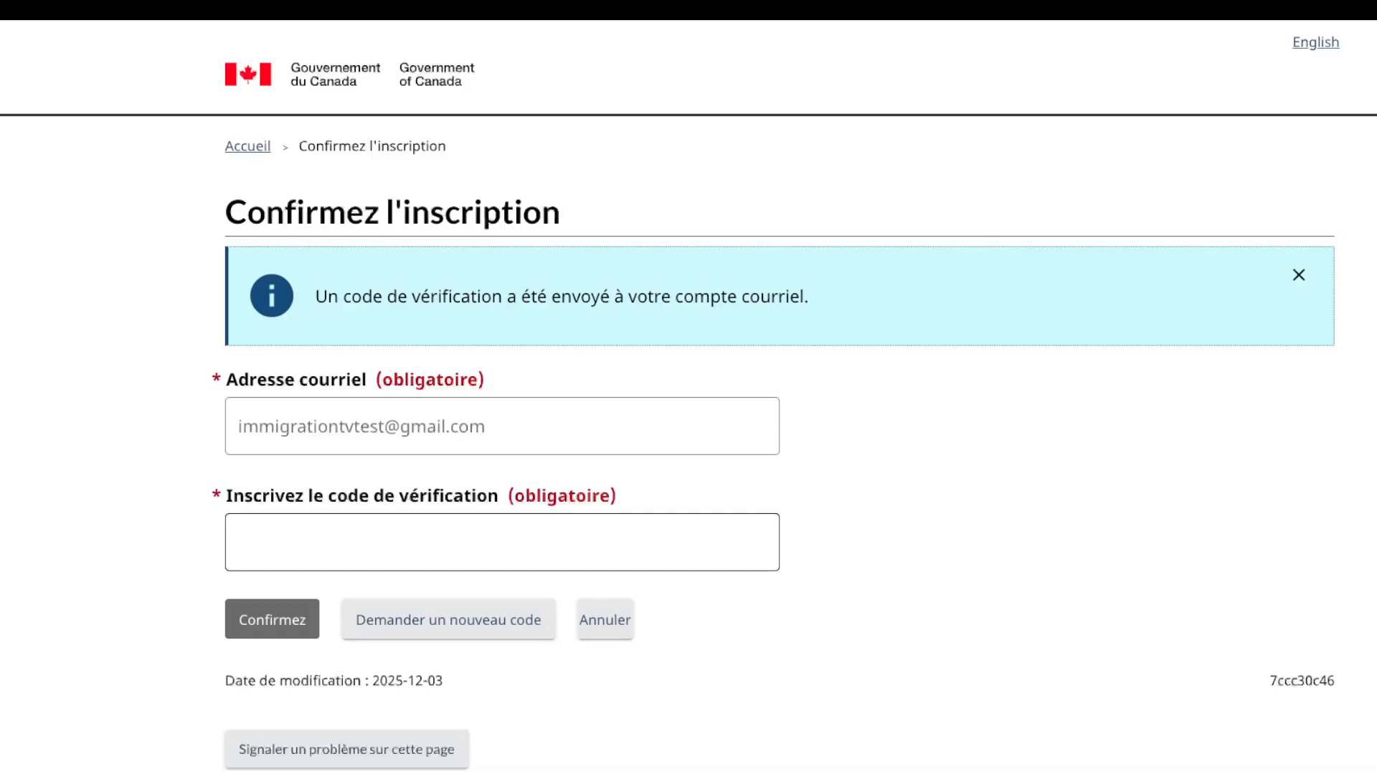
# Step: Confirm the new account's e-mail address by entering the verification code from the e-mail
pyautogui.click(502, 543)
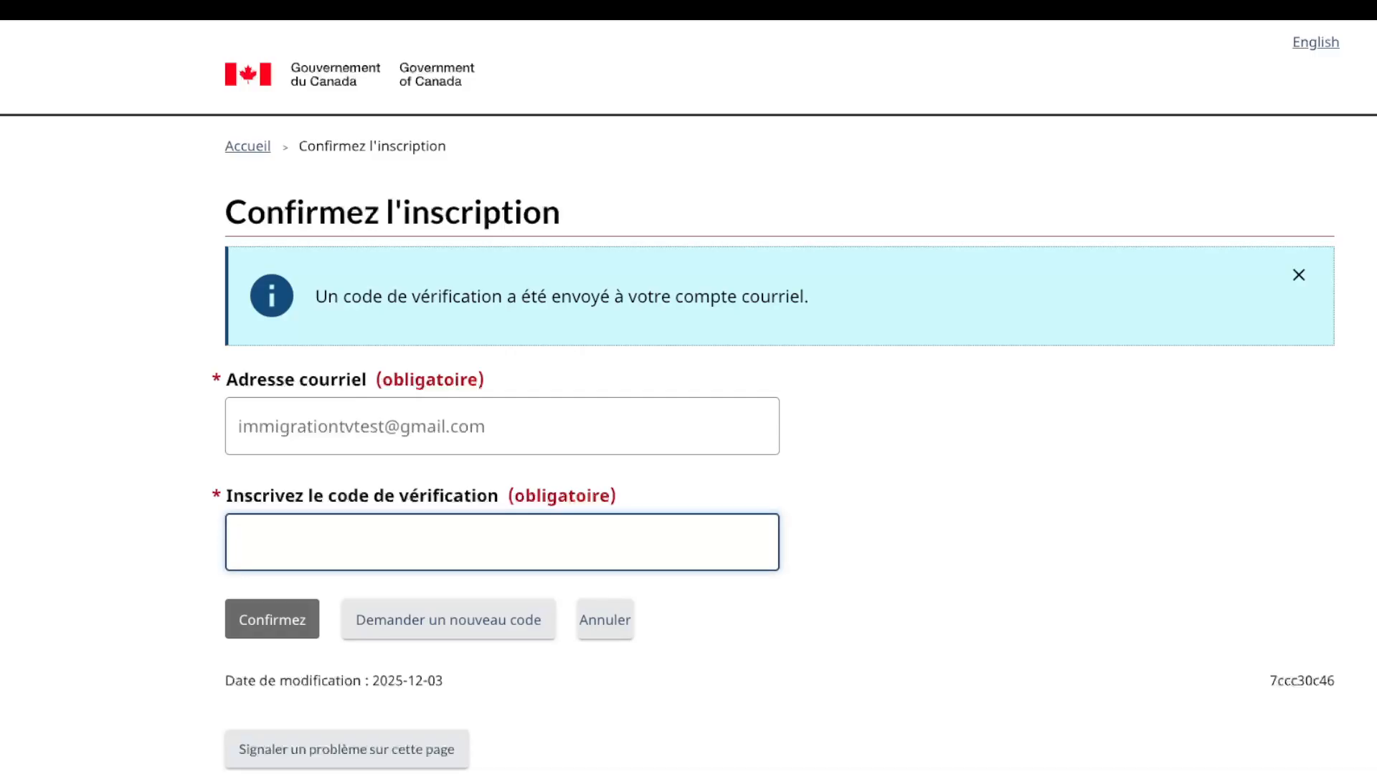
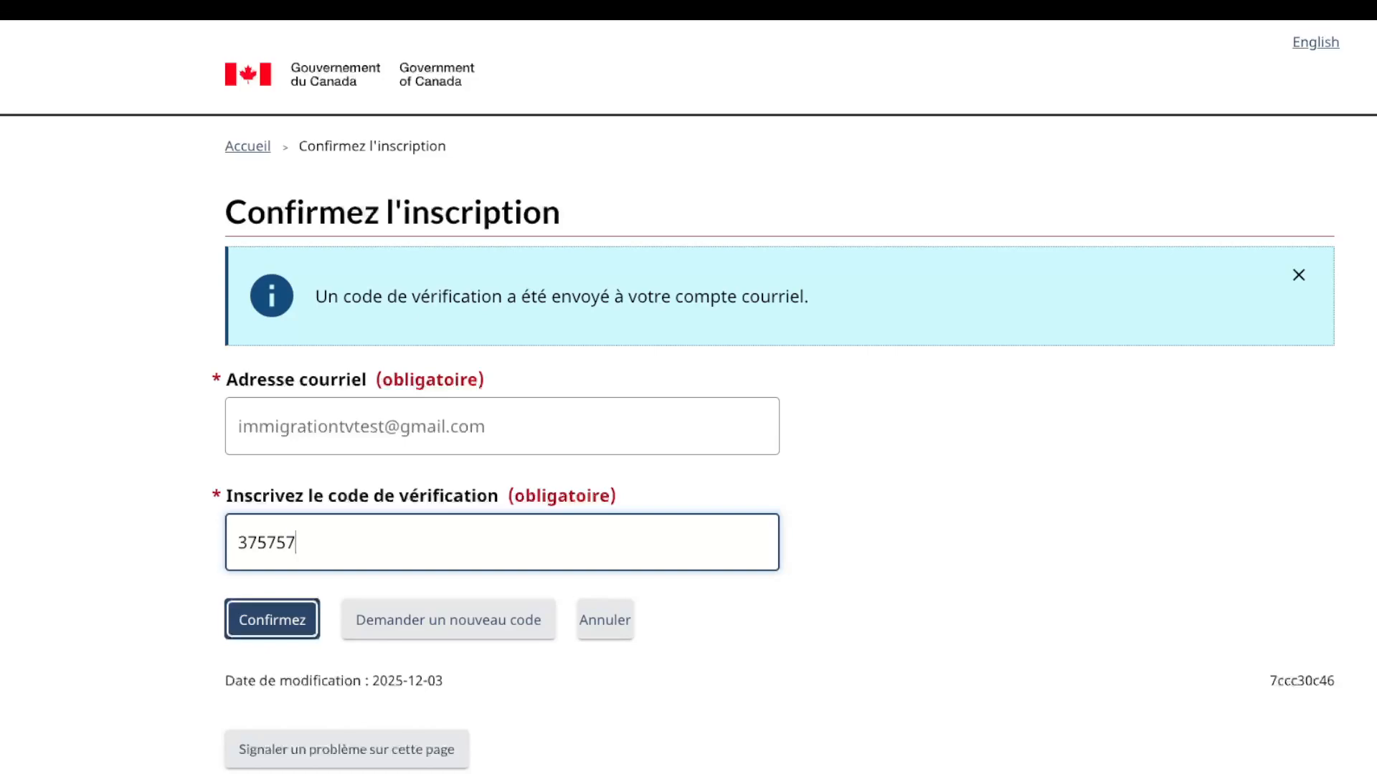
pyautogui.press('Return')
pyautogui.click(502, 426)
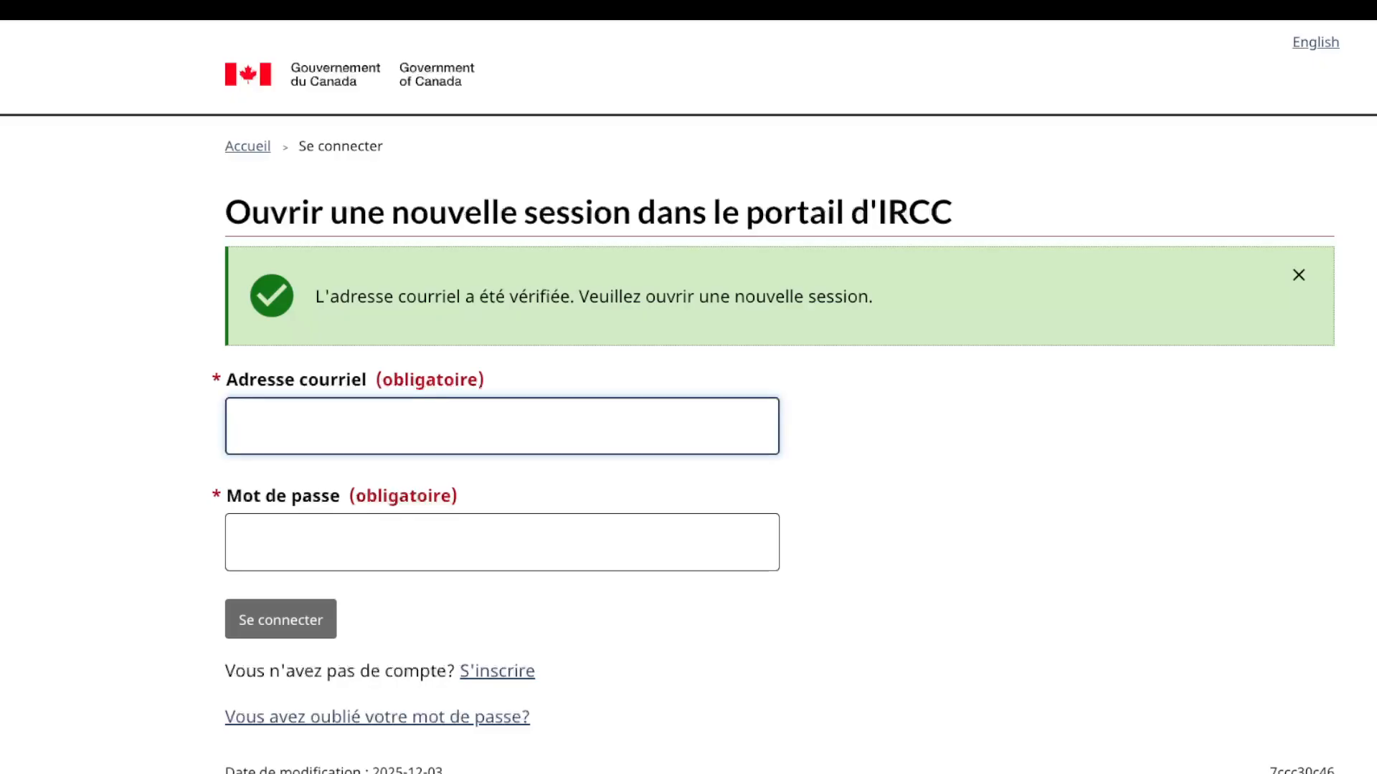
# Step: Sign in with the account's e-mail address, accepting the browser's autofill, and the account password
pyautogui.write('immigartion')
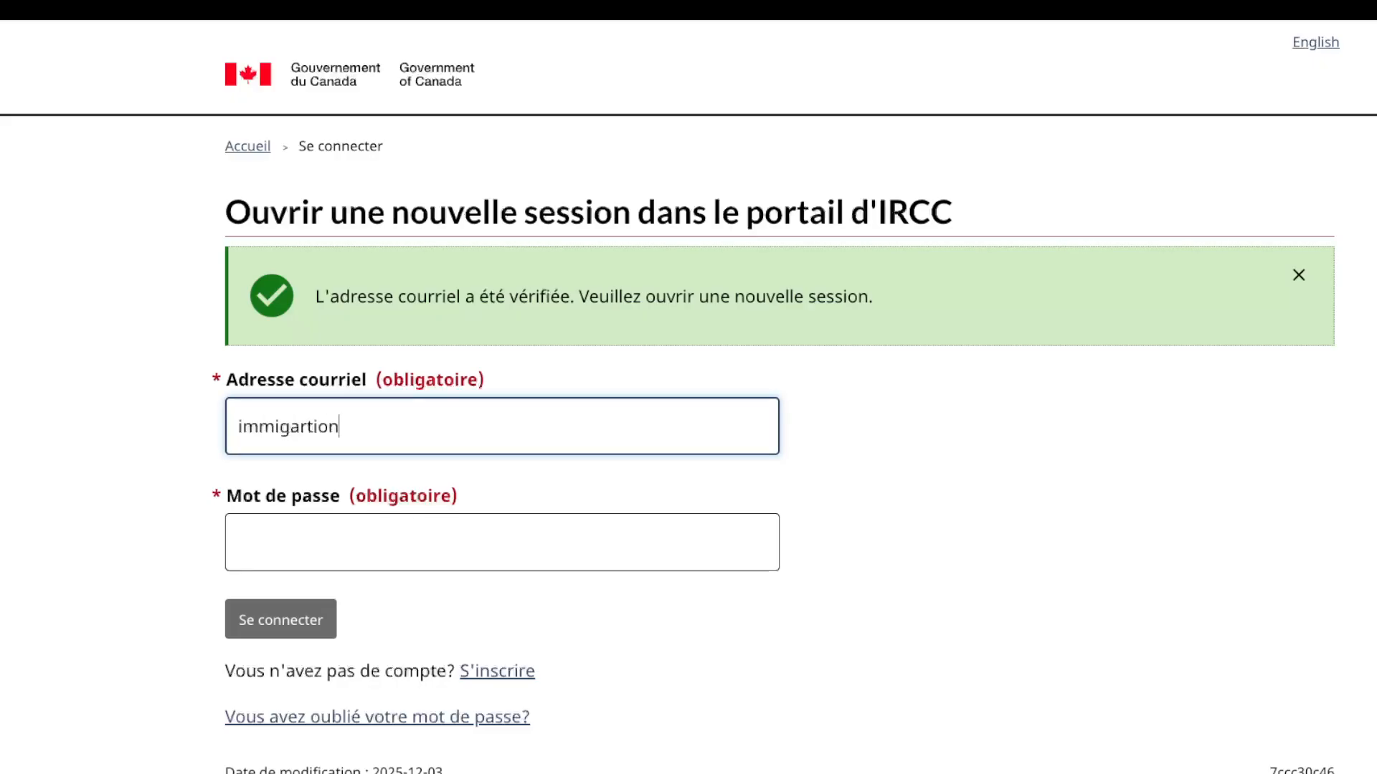
pyautogui.press('BackSpace')
pyautogui.press('BackSpace')
pyautogui.press('BackSpace')
pyautogui.press('BackSpace')
pyautogui.press('BackSpace')
pyautogui.press('BackSpace')
pyautogui.write('ratu')
pyautogui.press('BackSpace')
pyautogui.write('ion')
pyautogui.press('Down')
pyautogui.press('Return')
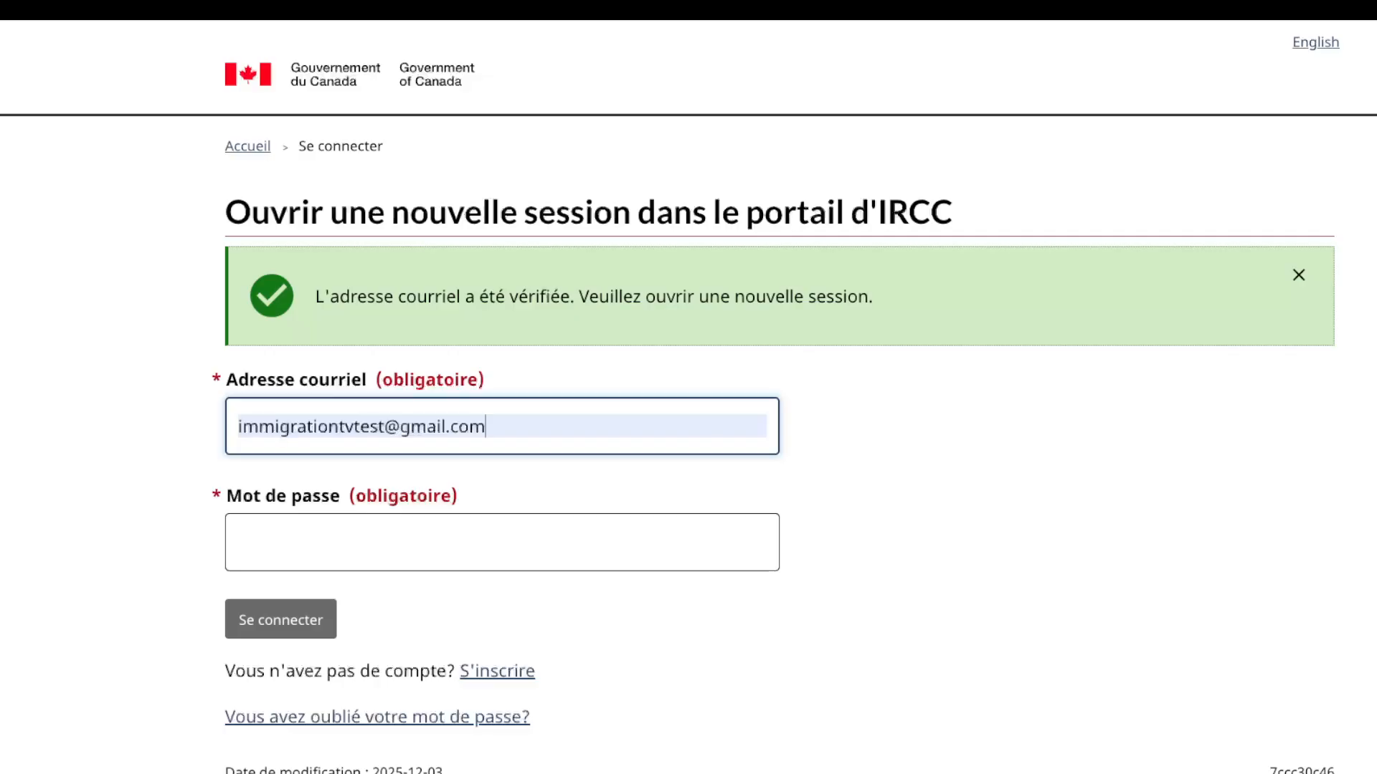
pyautogui.press('Tab')
pyautogui.write('•••')
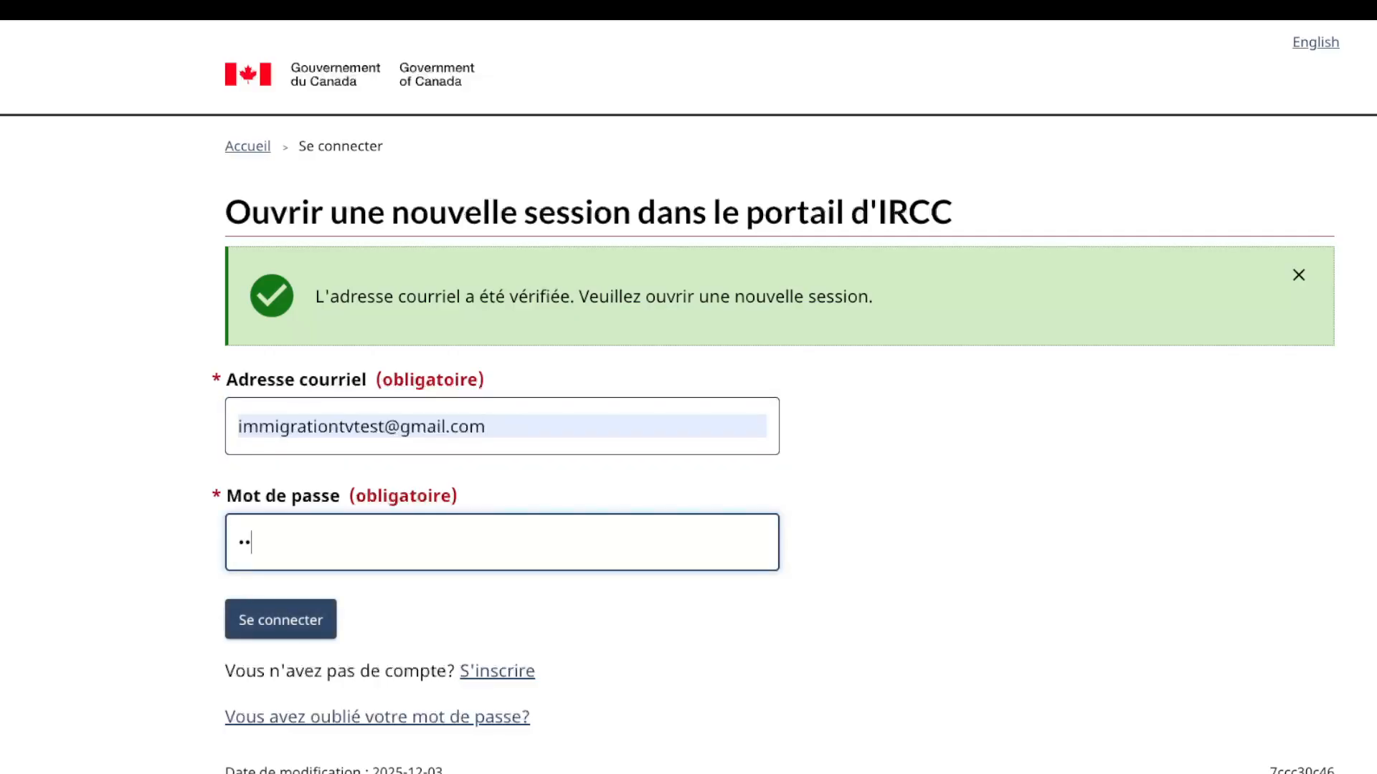
pyautogui.press('BackSpace')
pyautogui.press('BackSpace')
pyautogui.press('BackSpace')
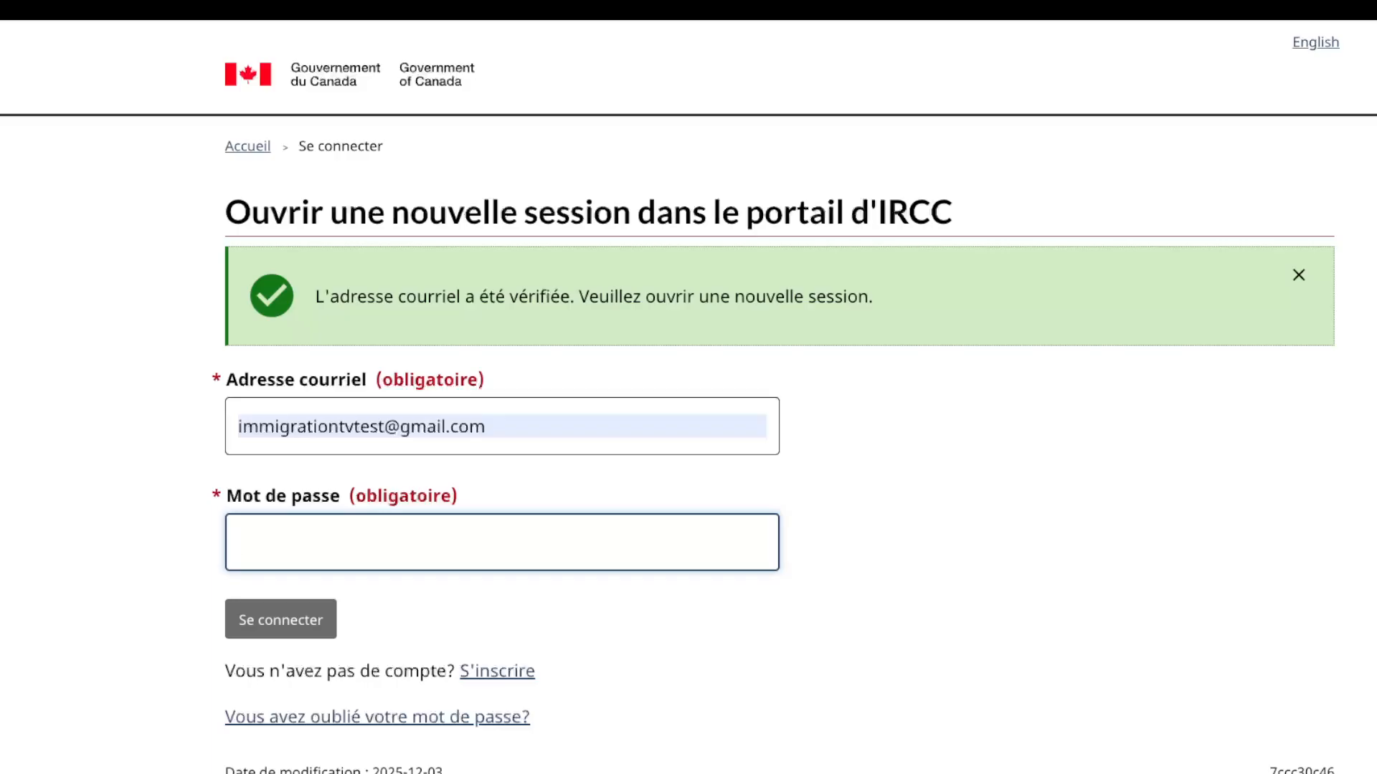
pyautogui.write('••••••')
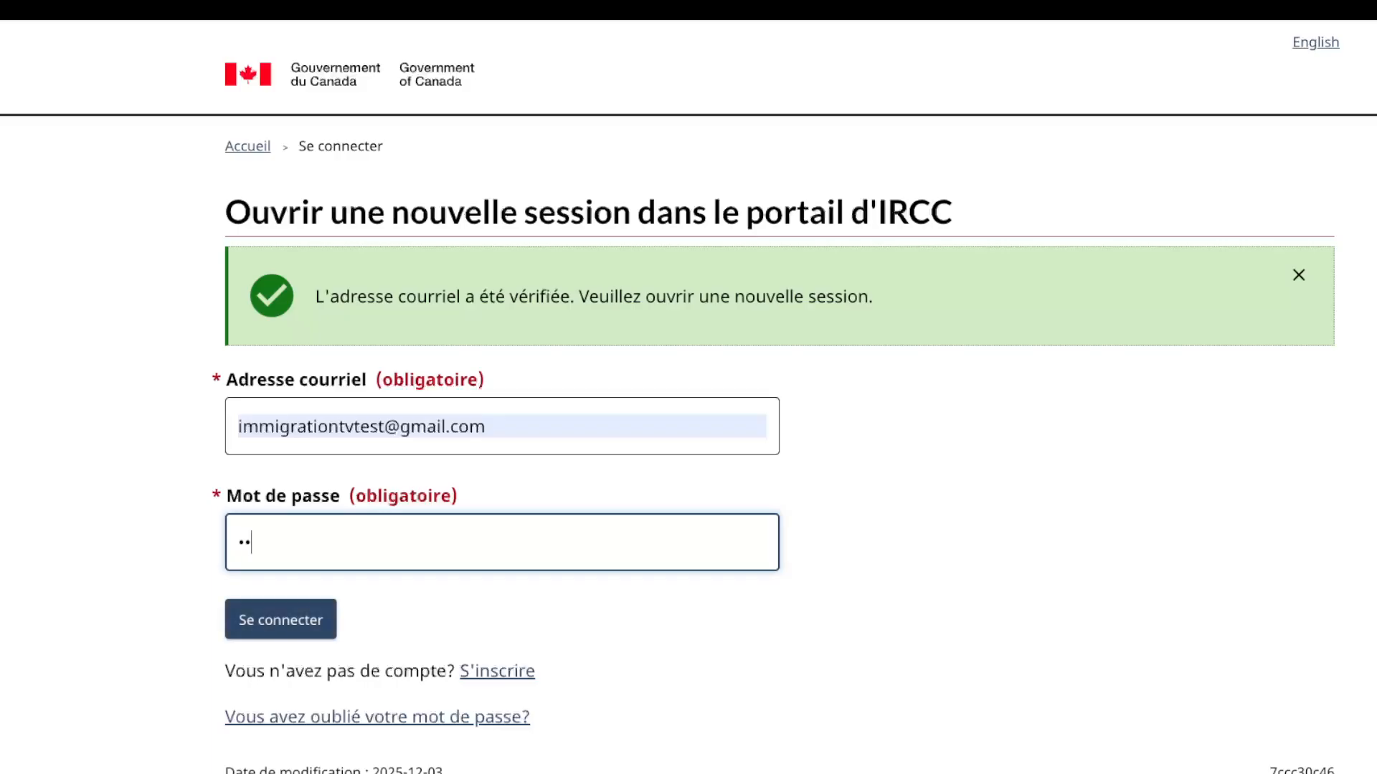
pyautogui.write('••••••')
pyautogui.press('Return')
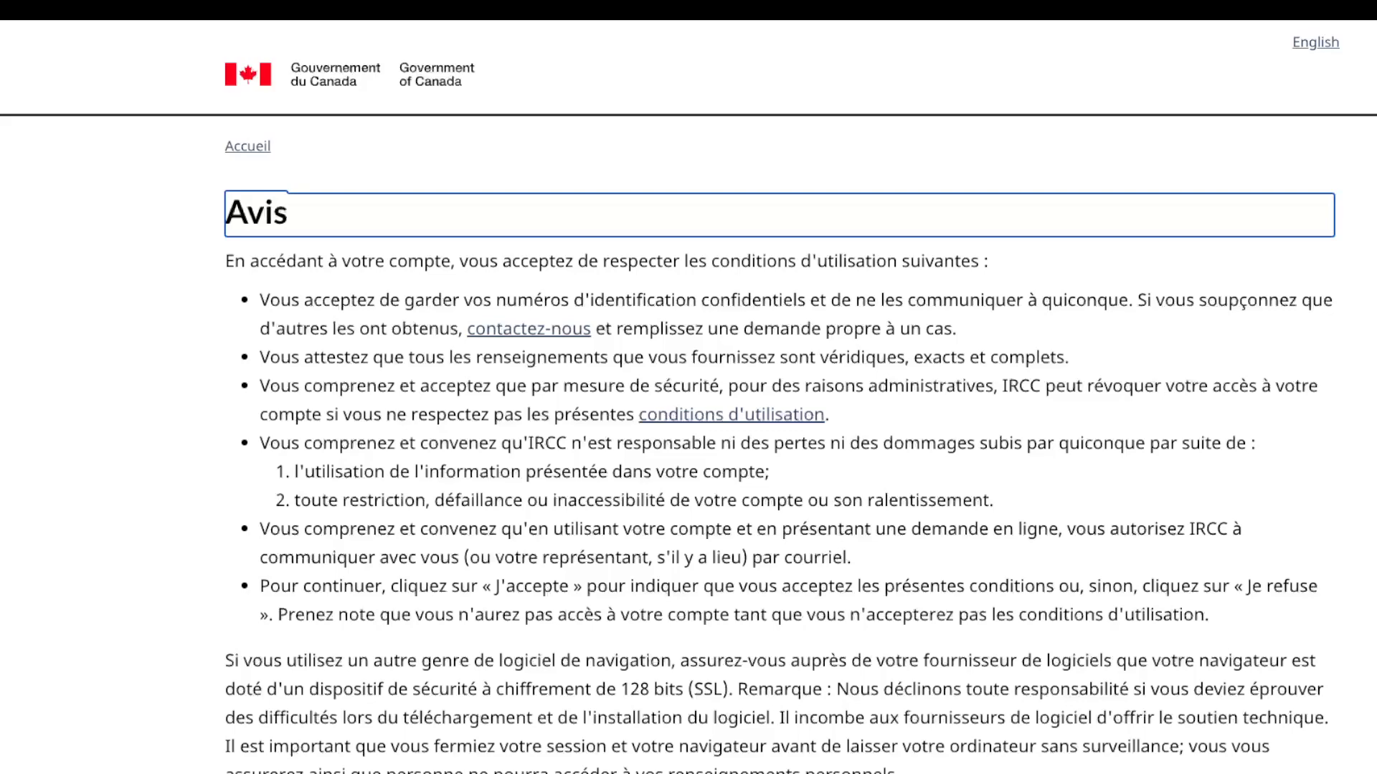
# Step: Accept the terms of use on the Avis notice with J'accepte
pyautogui.scroll(-3, 689, 387)
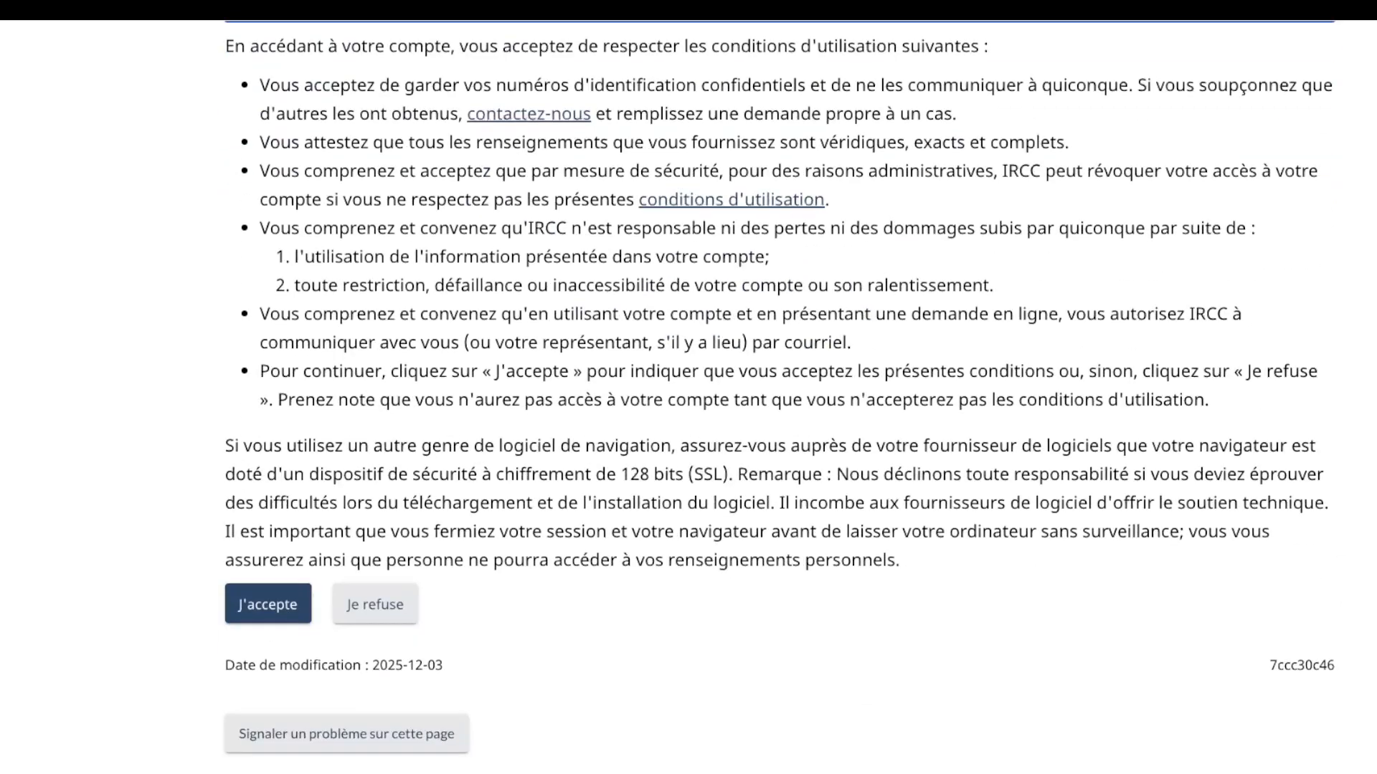
pyautogui.scroll(3, 689, 387)
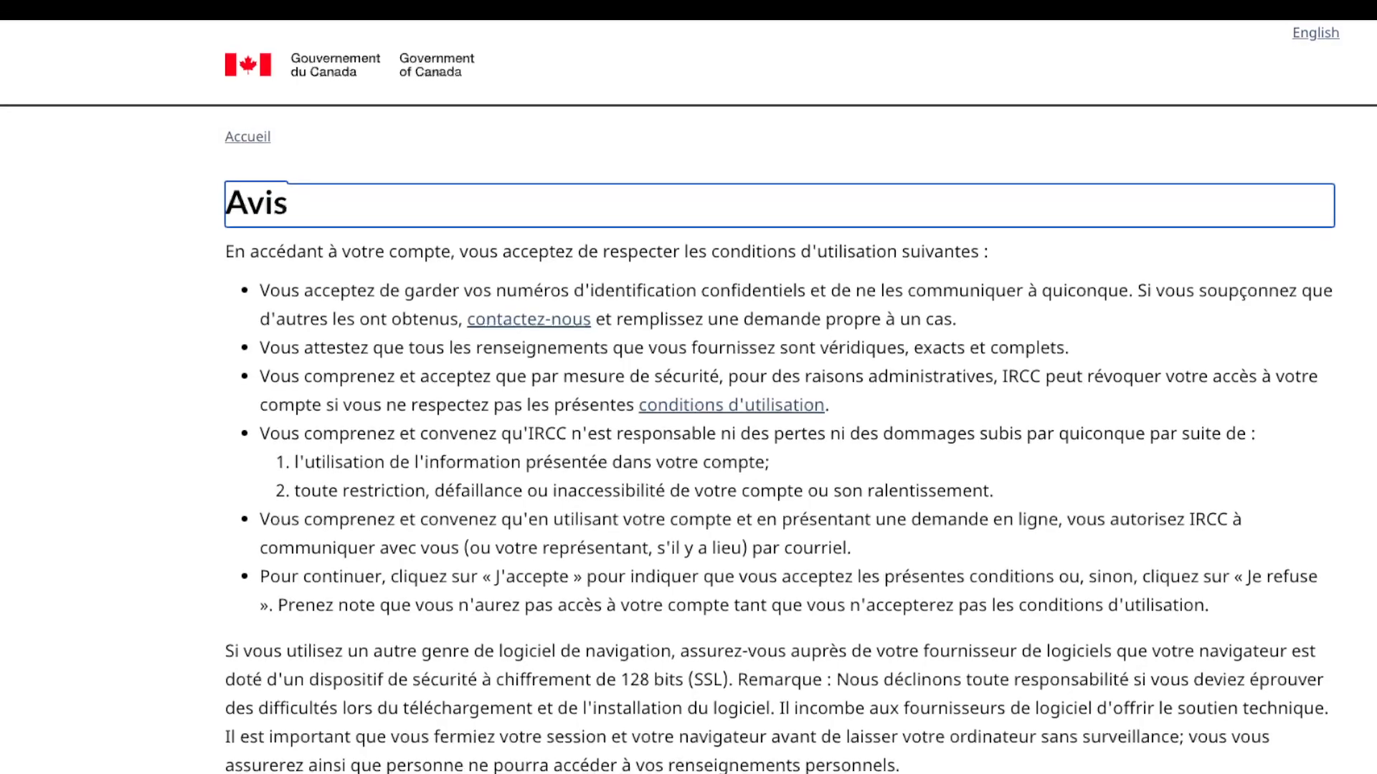
pyautogui.scroll(-2, 688, 387)
pyautogui.click(267, 695)
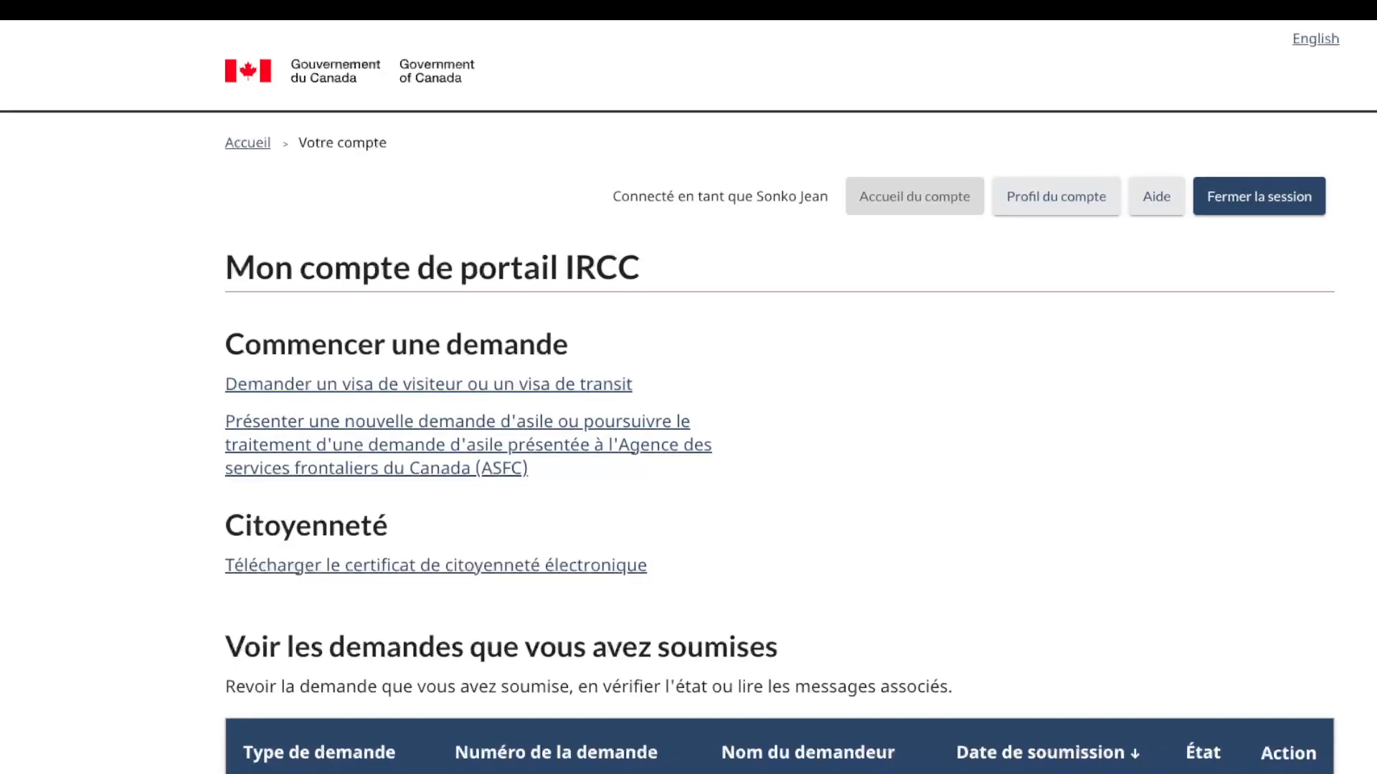
# Step: Scroll through the IRCC account home page to review the visitor and transit visa options
pyautogui.scroll(-1, 688, 387)
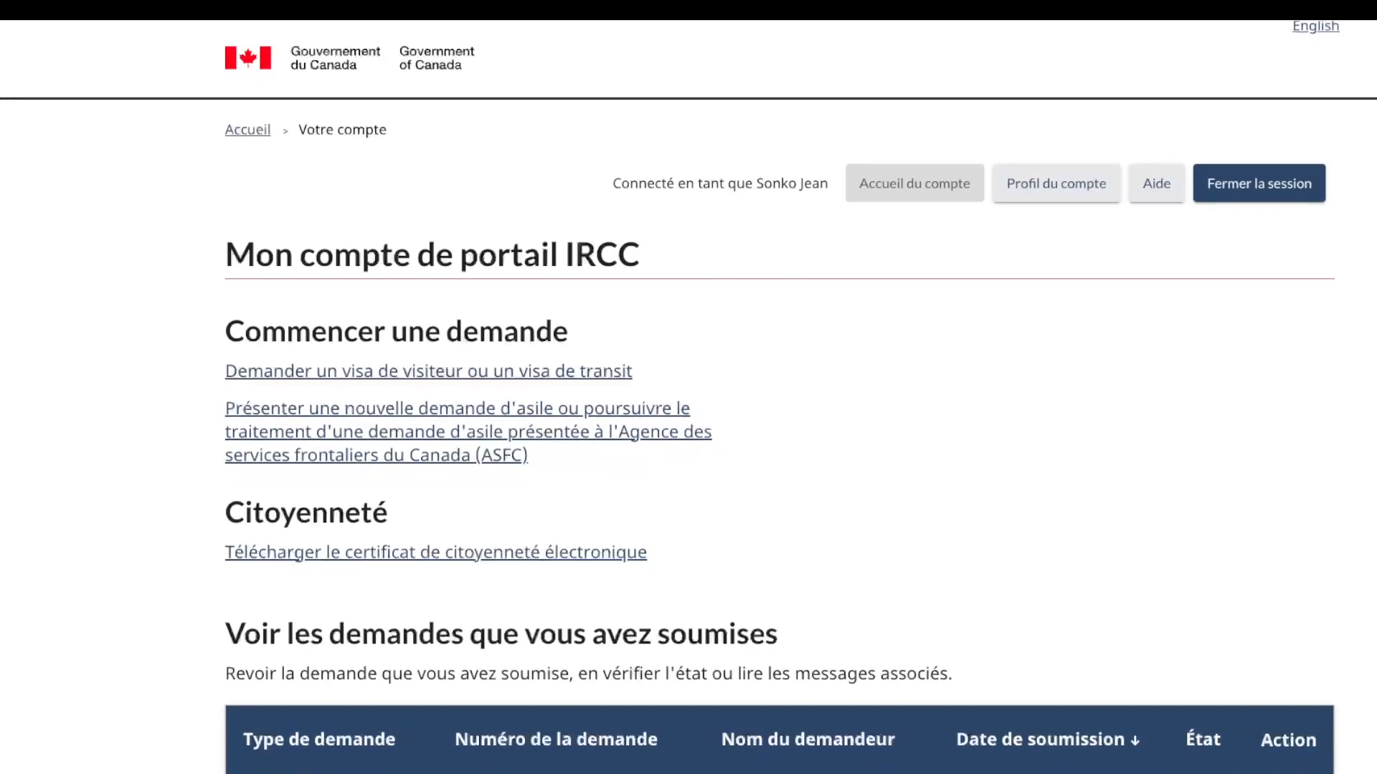
pyautogui.scroll(-4, 688, 387)
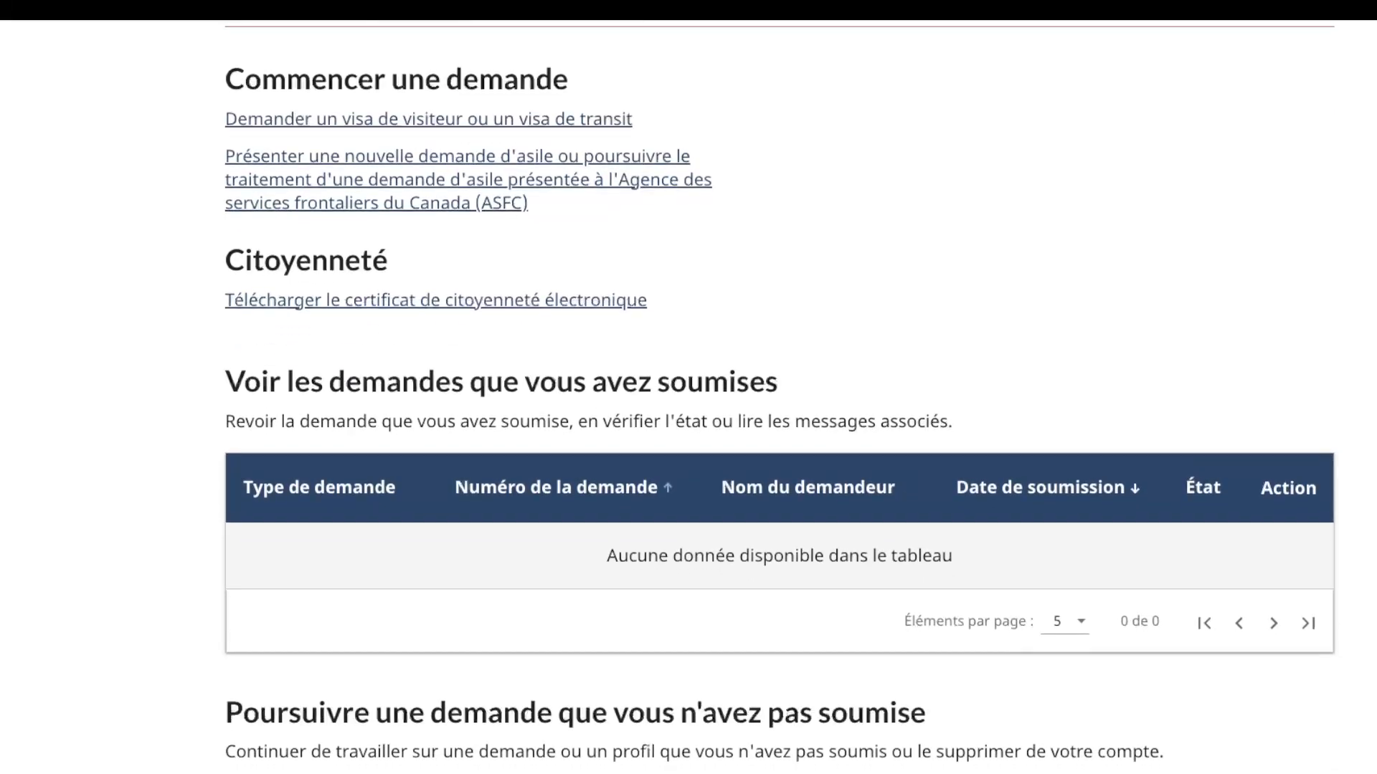
pyautogui.scroll(-4, 688, 387)
pyautogui.scroll(-3, 688, 387)
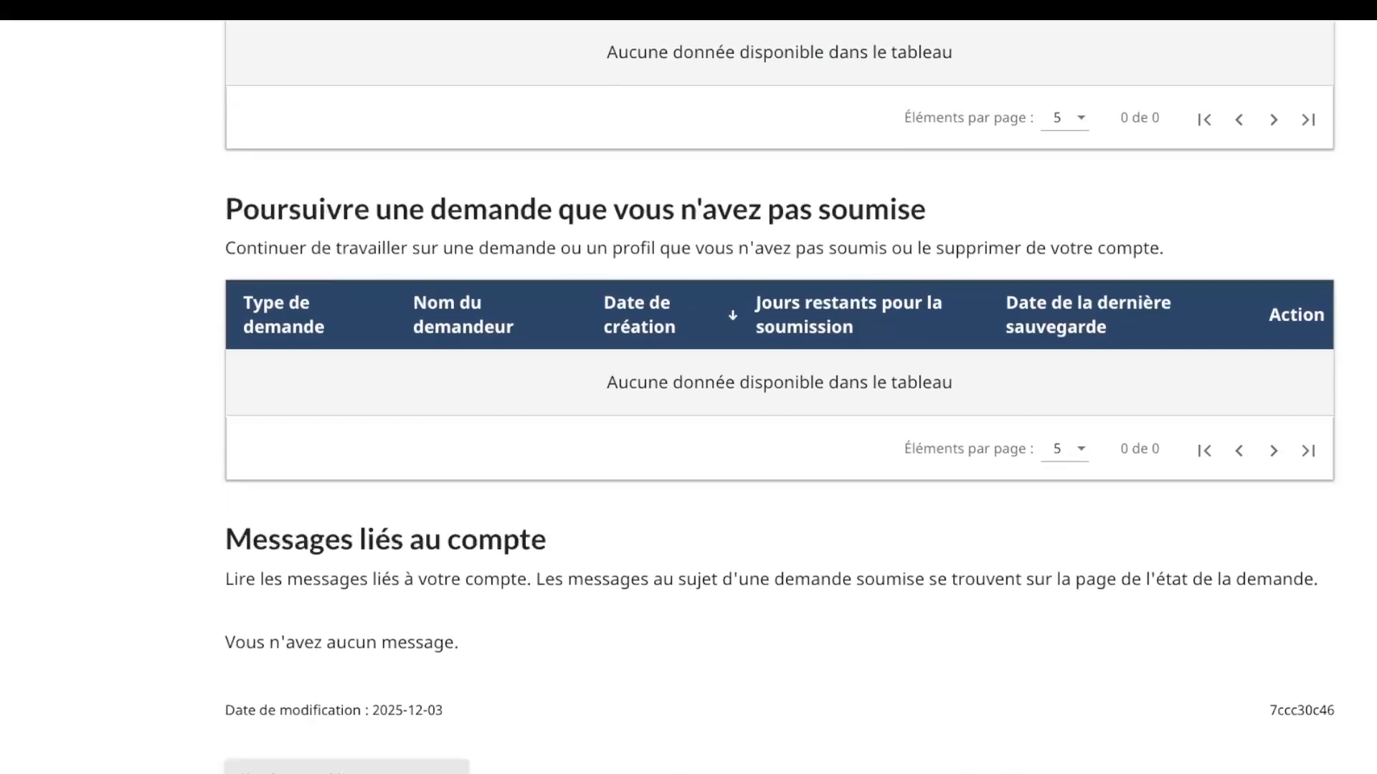
pyautogui.scroll(-2, 689, 388)
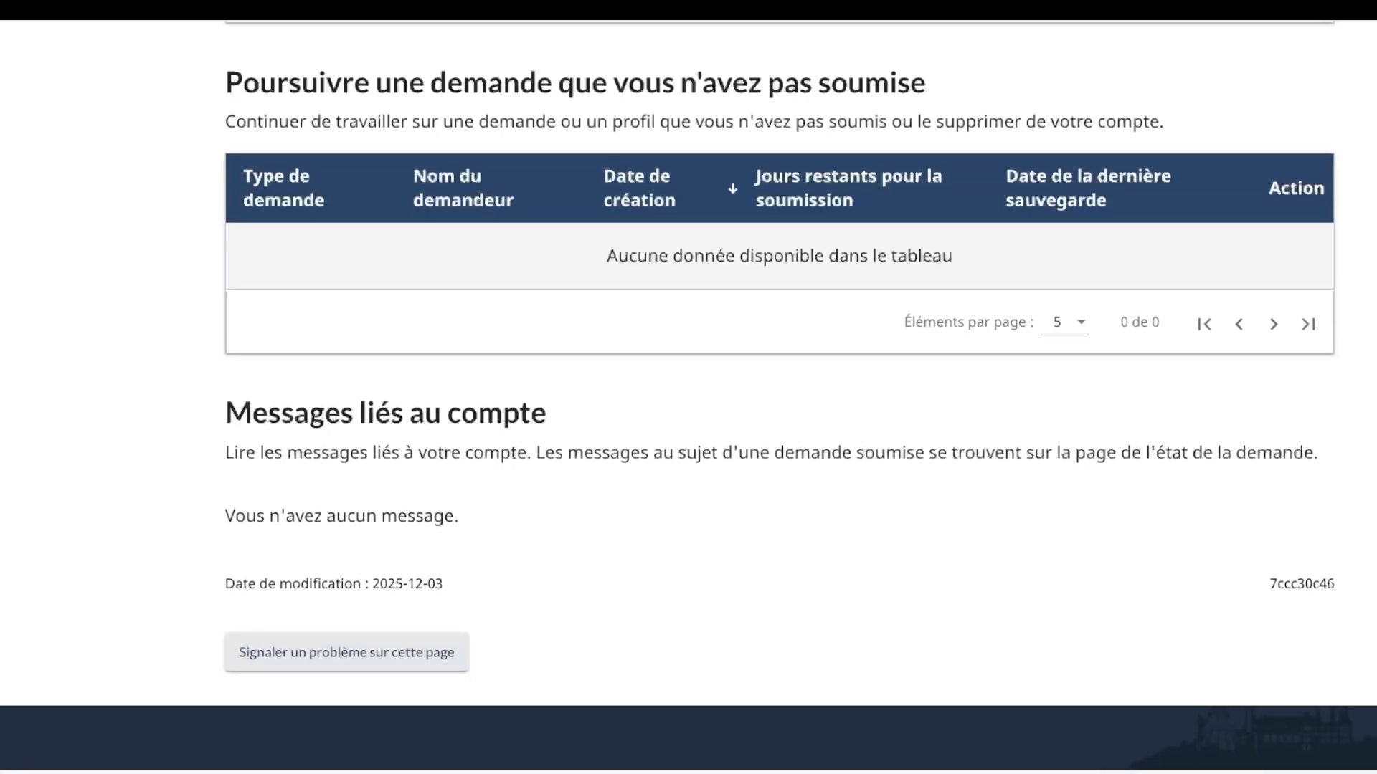
pyautogui.scroll(9, 689, 388)
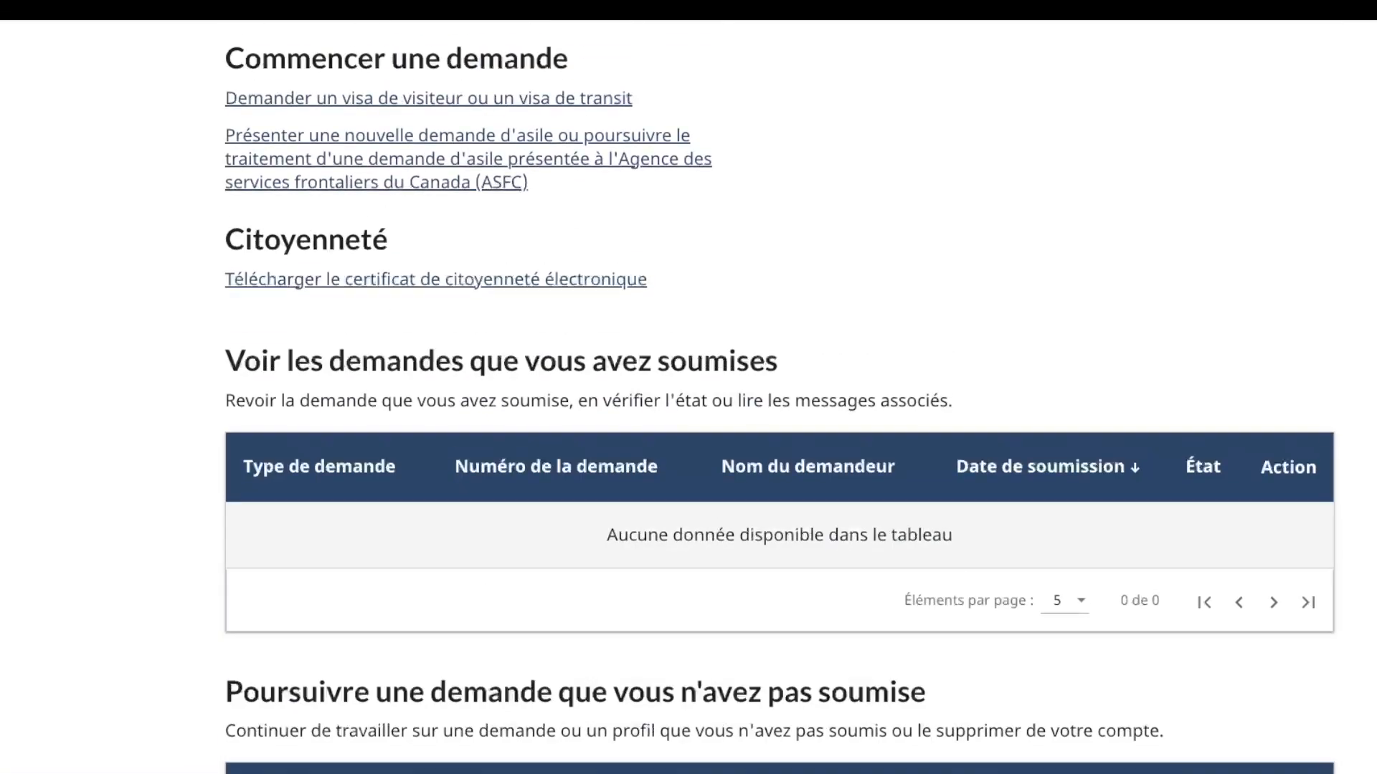
pyautogui.scroll(3, 688, 388)
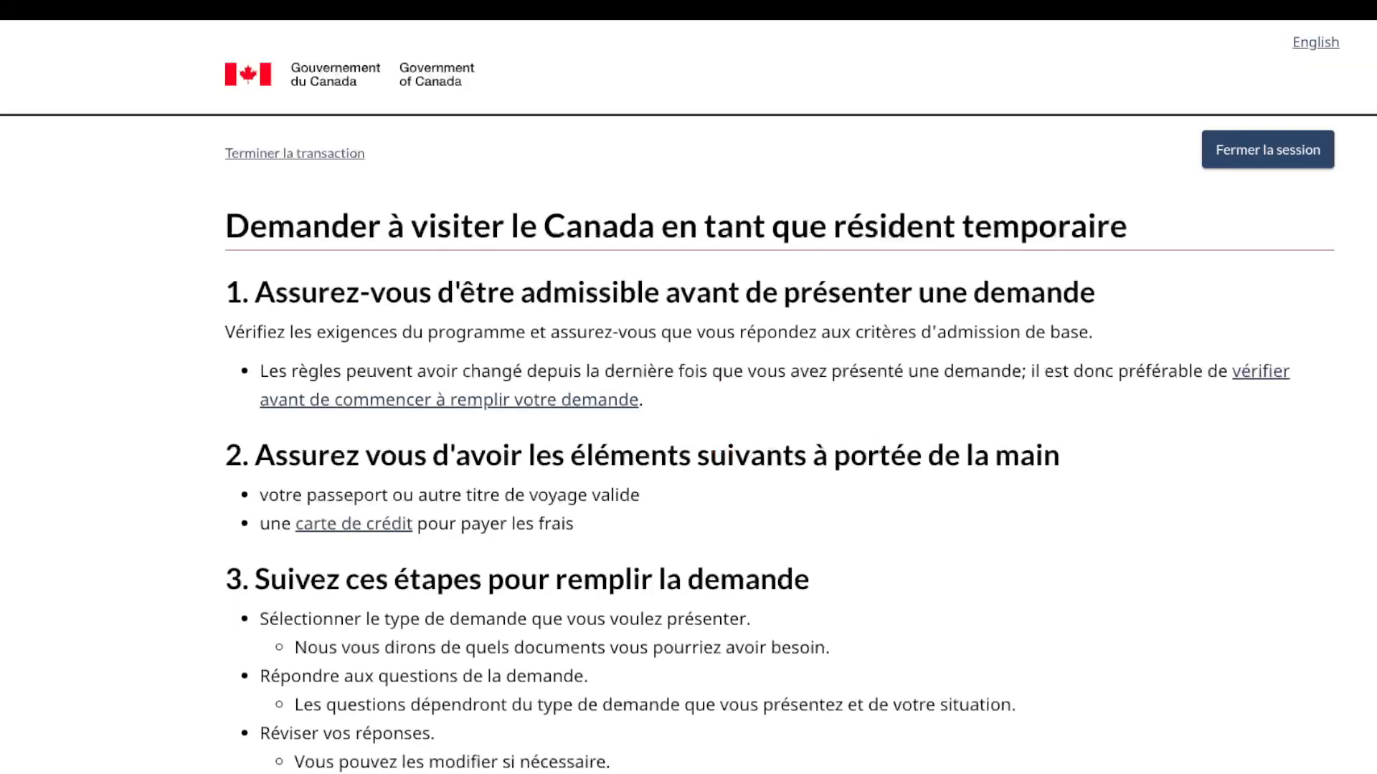
# Step: Acknowledge the instructions, start the application, and answer Non to applying as a group
pyautogui.scroll(-7, 689, 387)
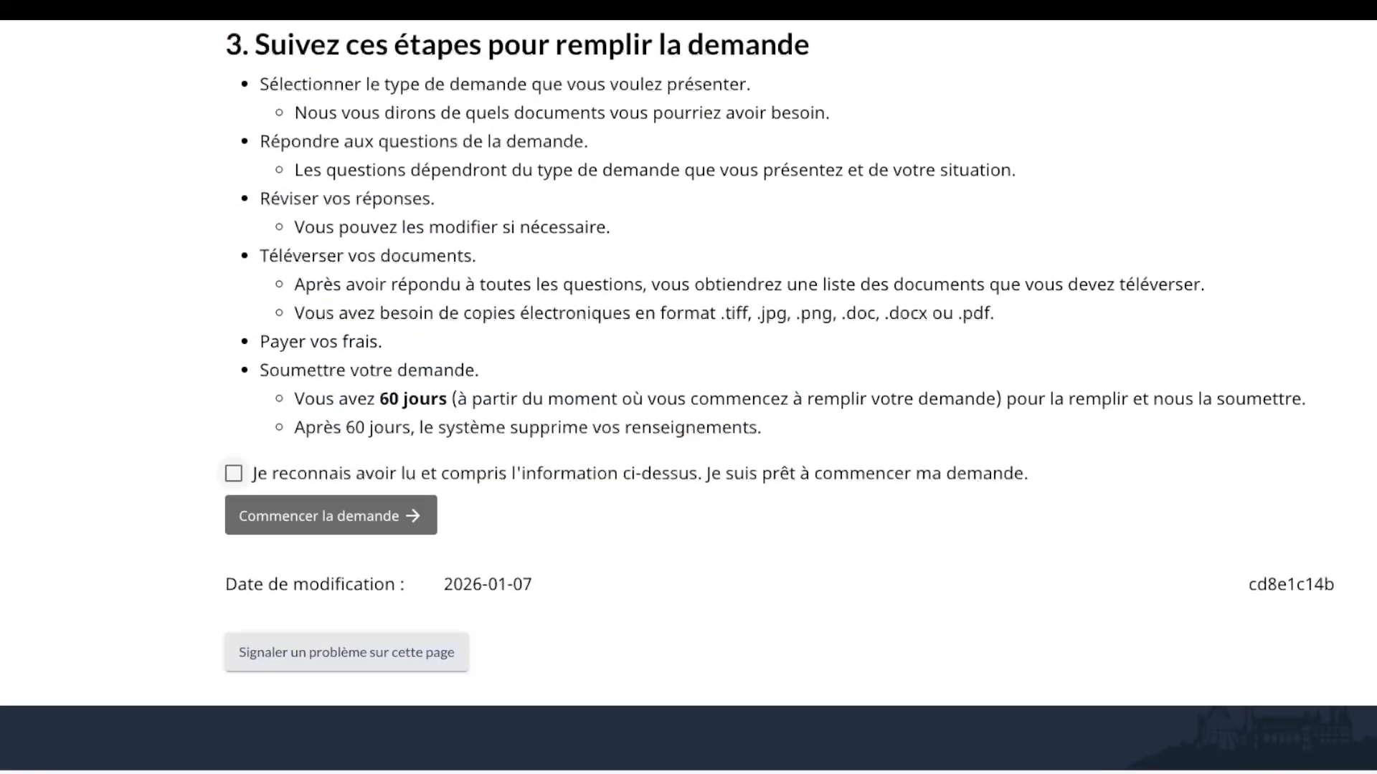
pyautogui.click(234, 473)
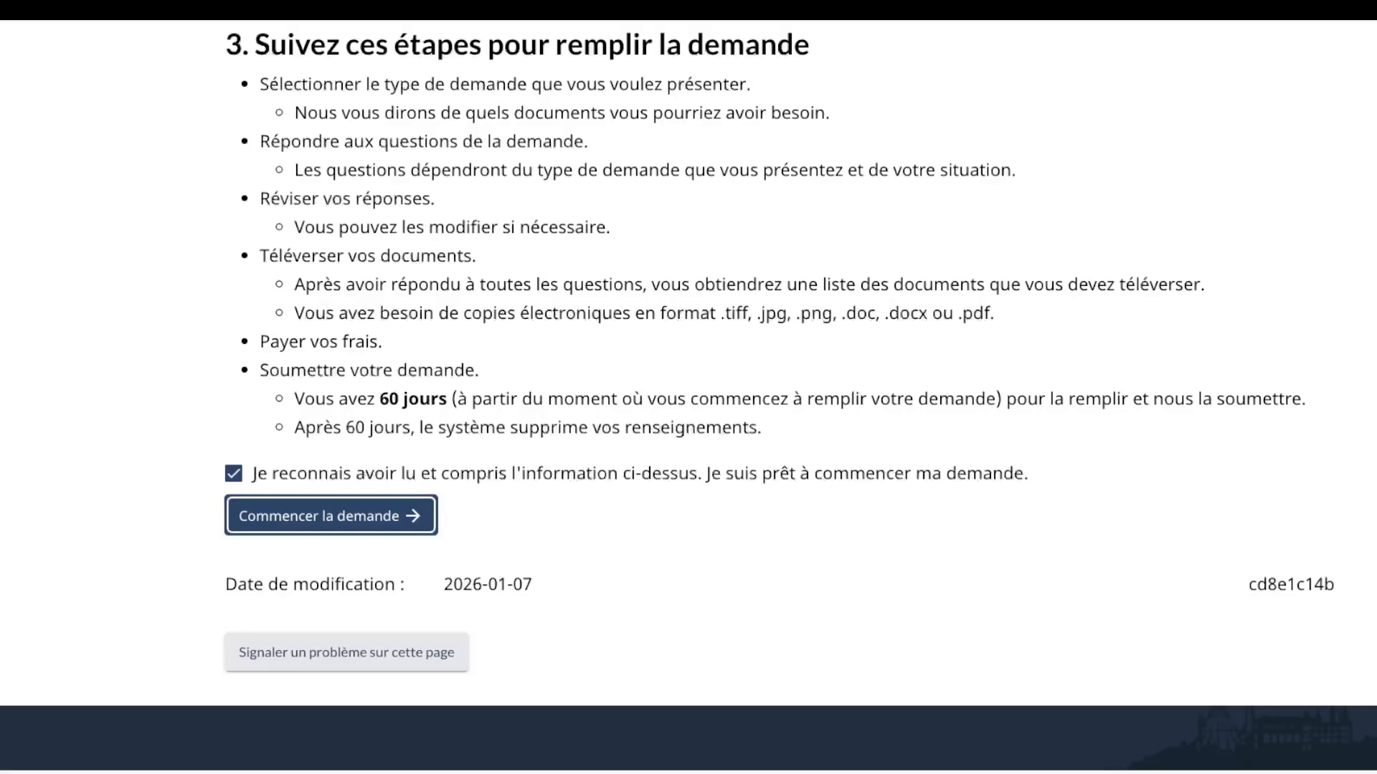
pyautogui.click(351, 516)
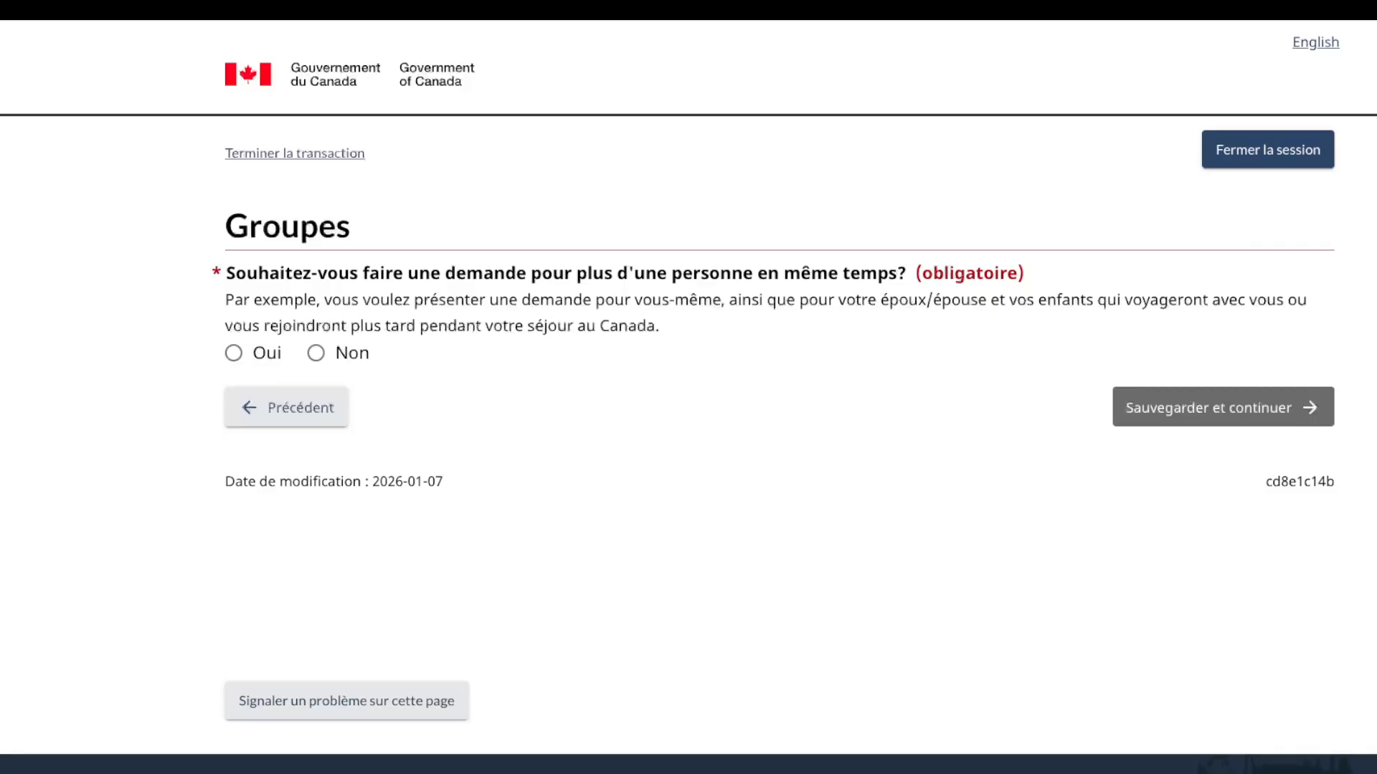
pyautogui.click(316, 352)
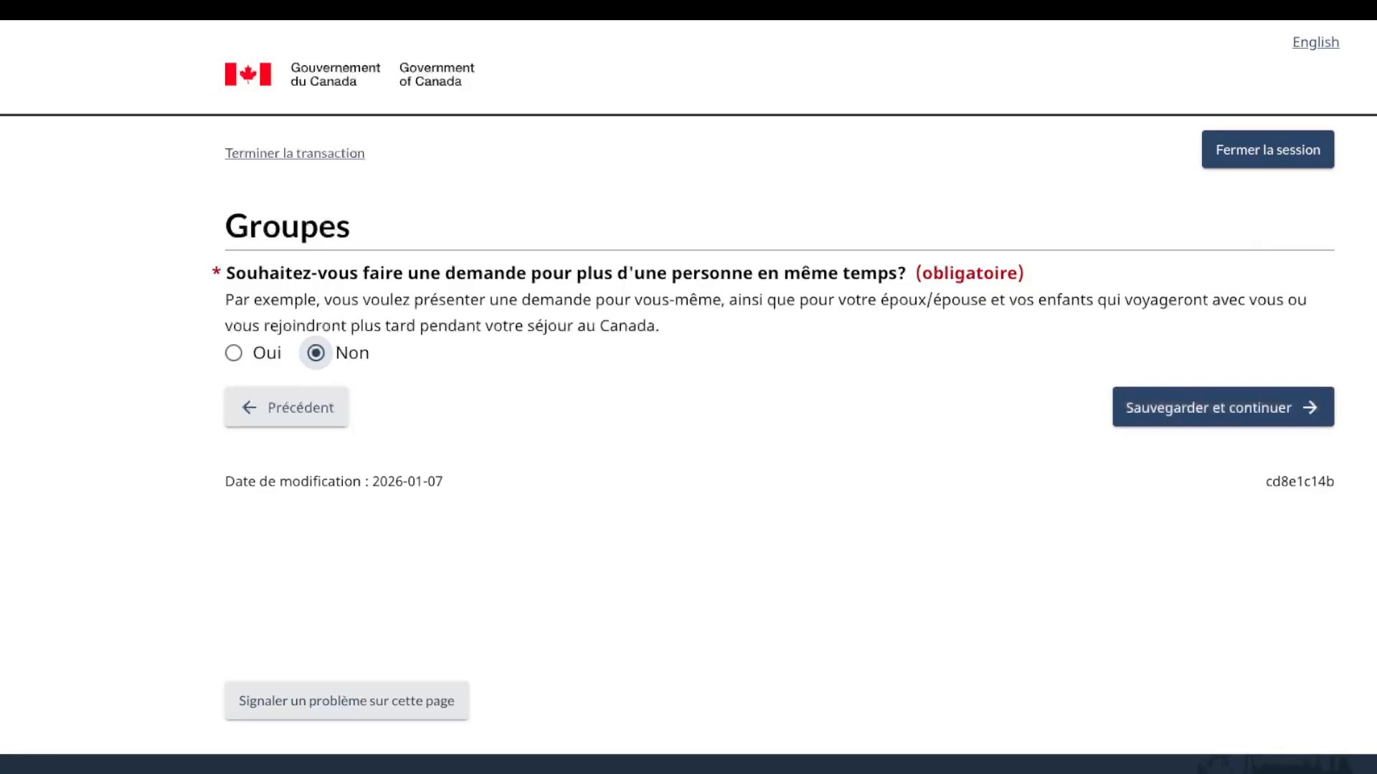
pyautogui.click(1223, 407)
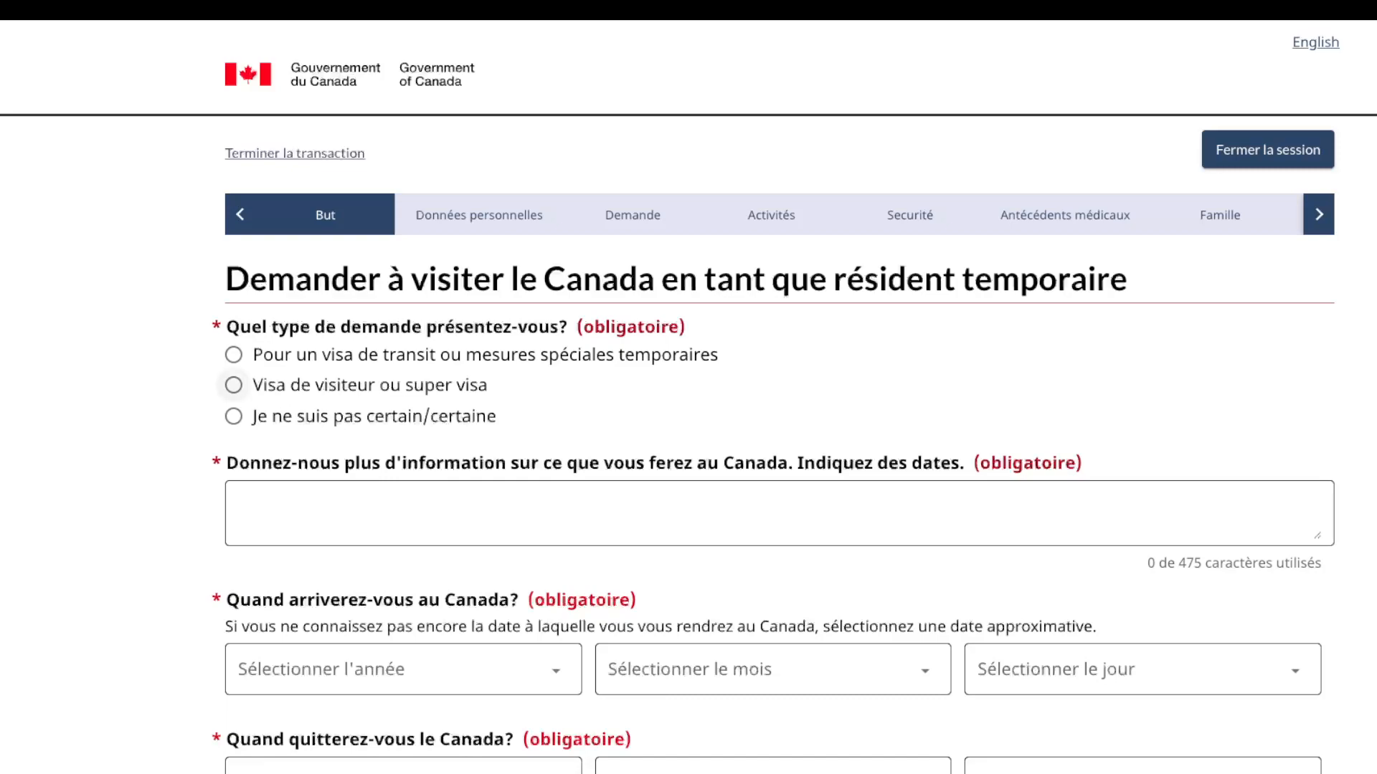
# Step: Select visitor or super visa, with FIFA World Cup 26 spectator as the visa reason
pyautogui.click(234, 386)
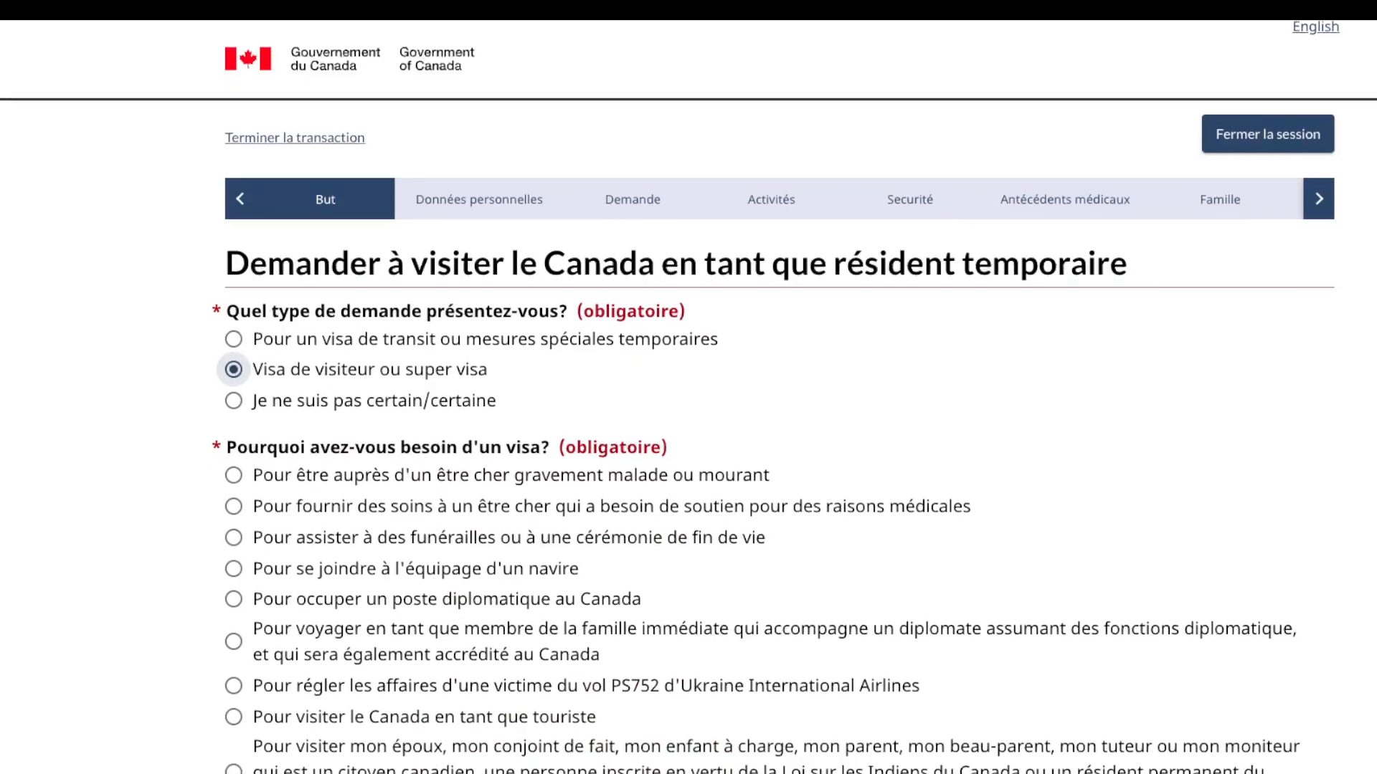
pyautogui.scroll(-1, 689, 397)
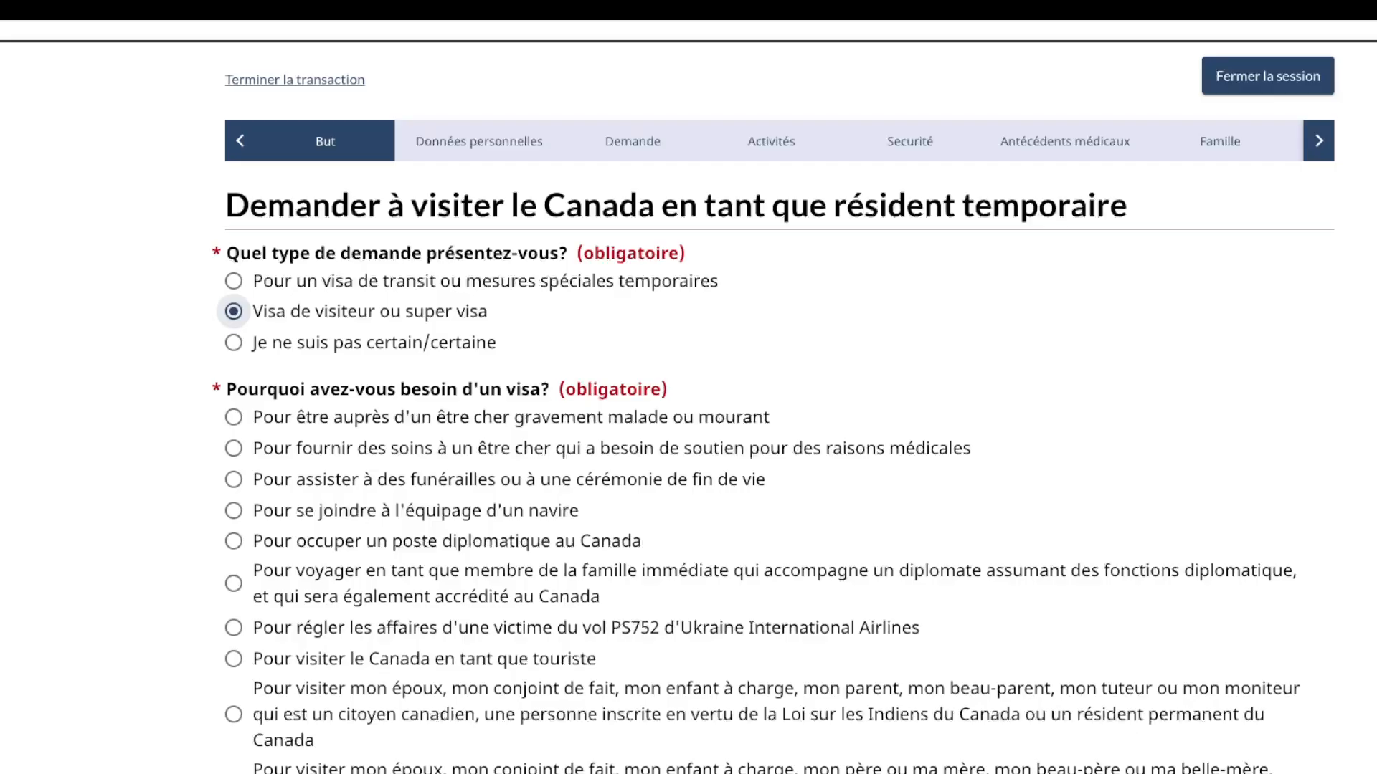
pyautogui.scroll(-4, 688, 397)
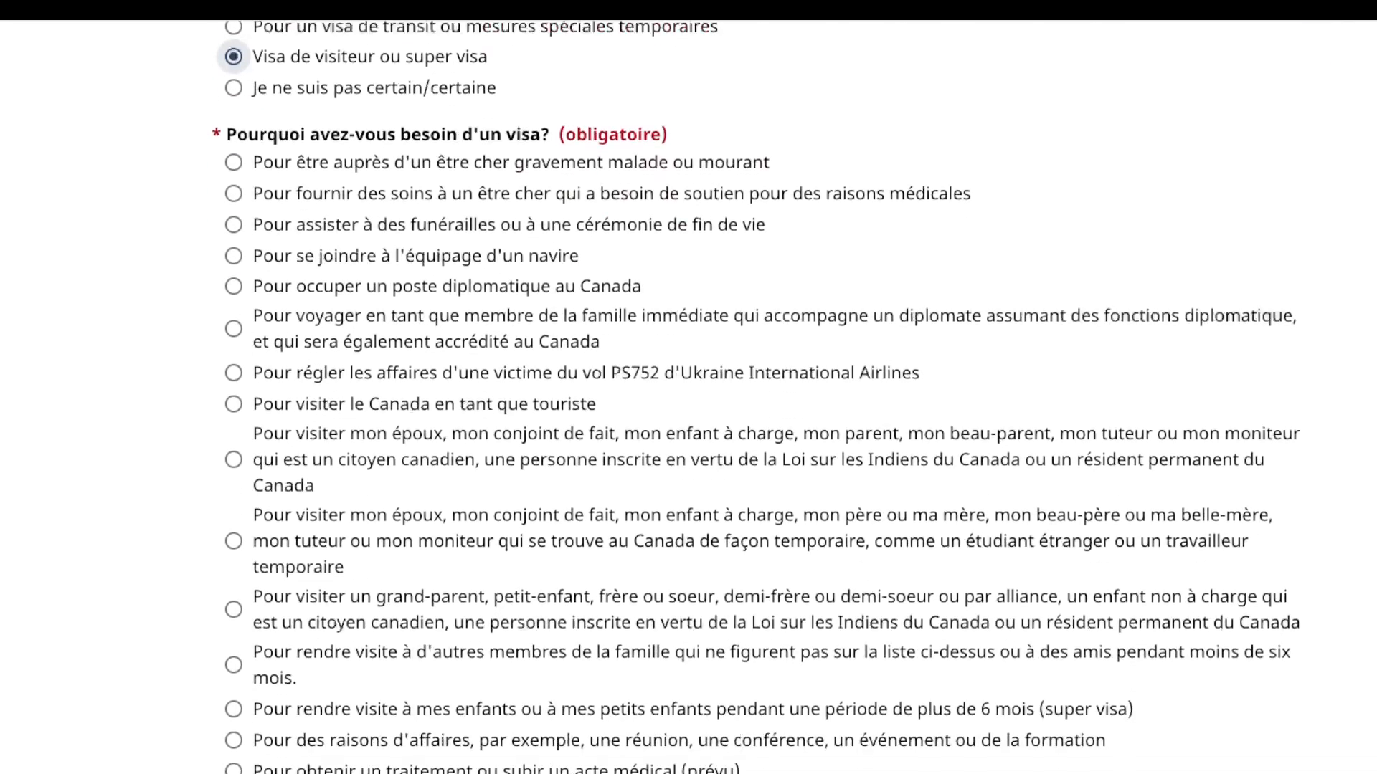
pyautogui.scroll(-1, 689, 396)
pyautogui.scroll(-3, 773, 393)
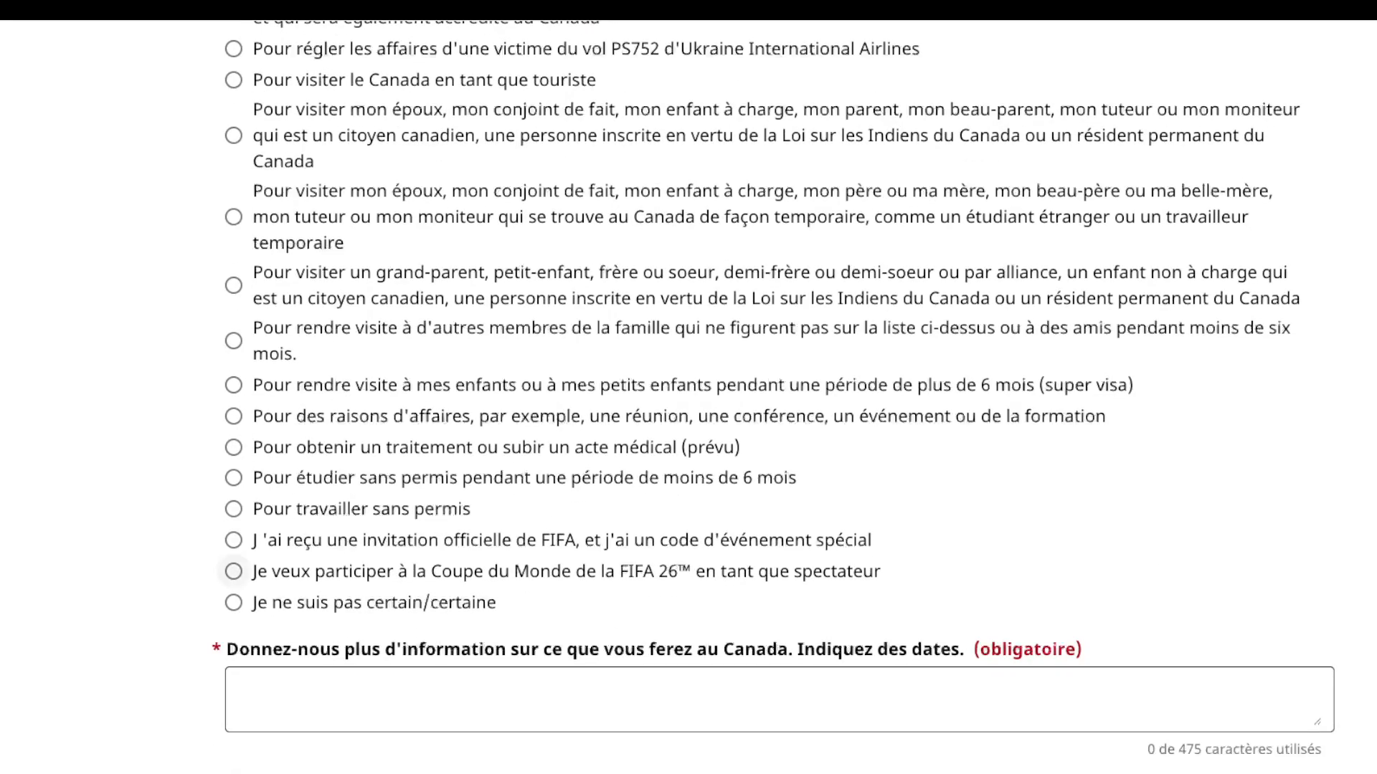
pyautogui.click(234, 572)
pyautogui.scroll(-2, 234, 572)
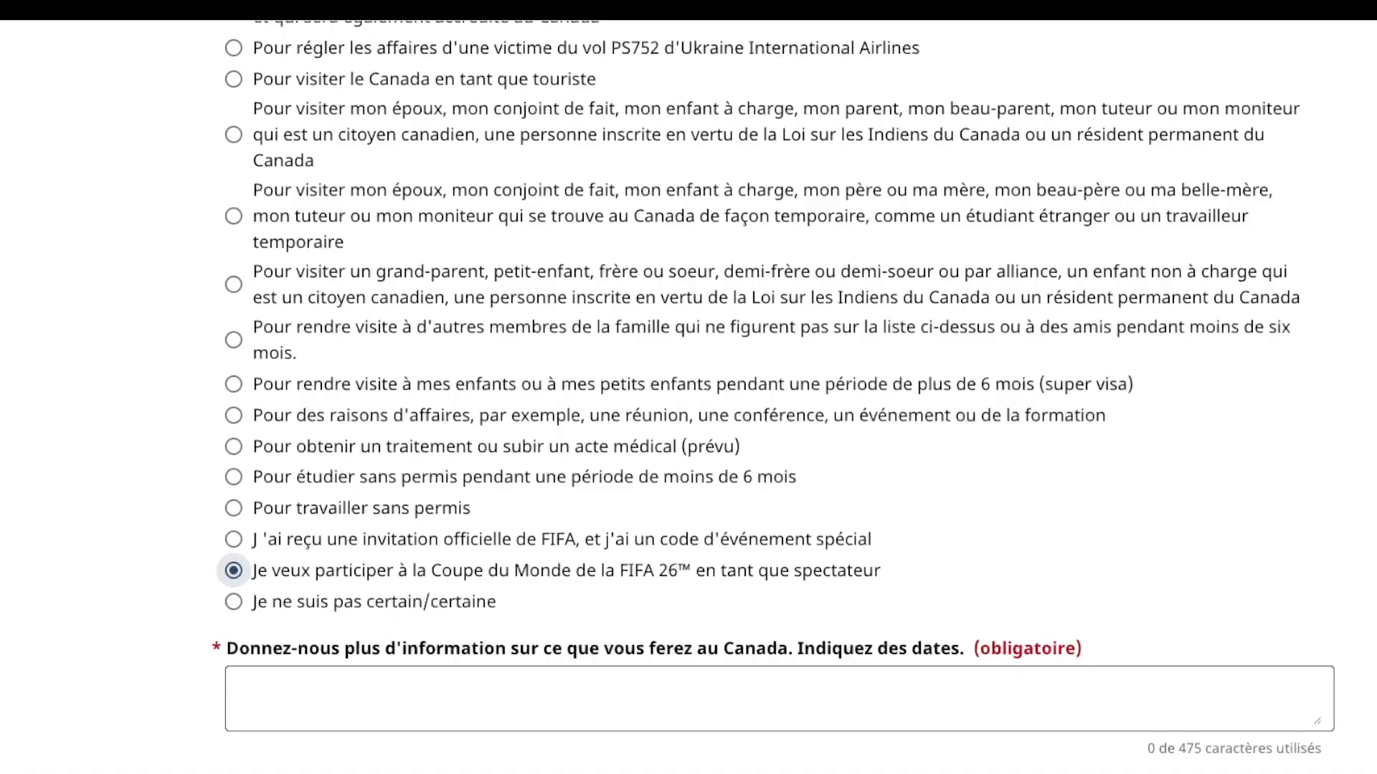
pyautogui.click(287, 592)
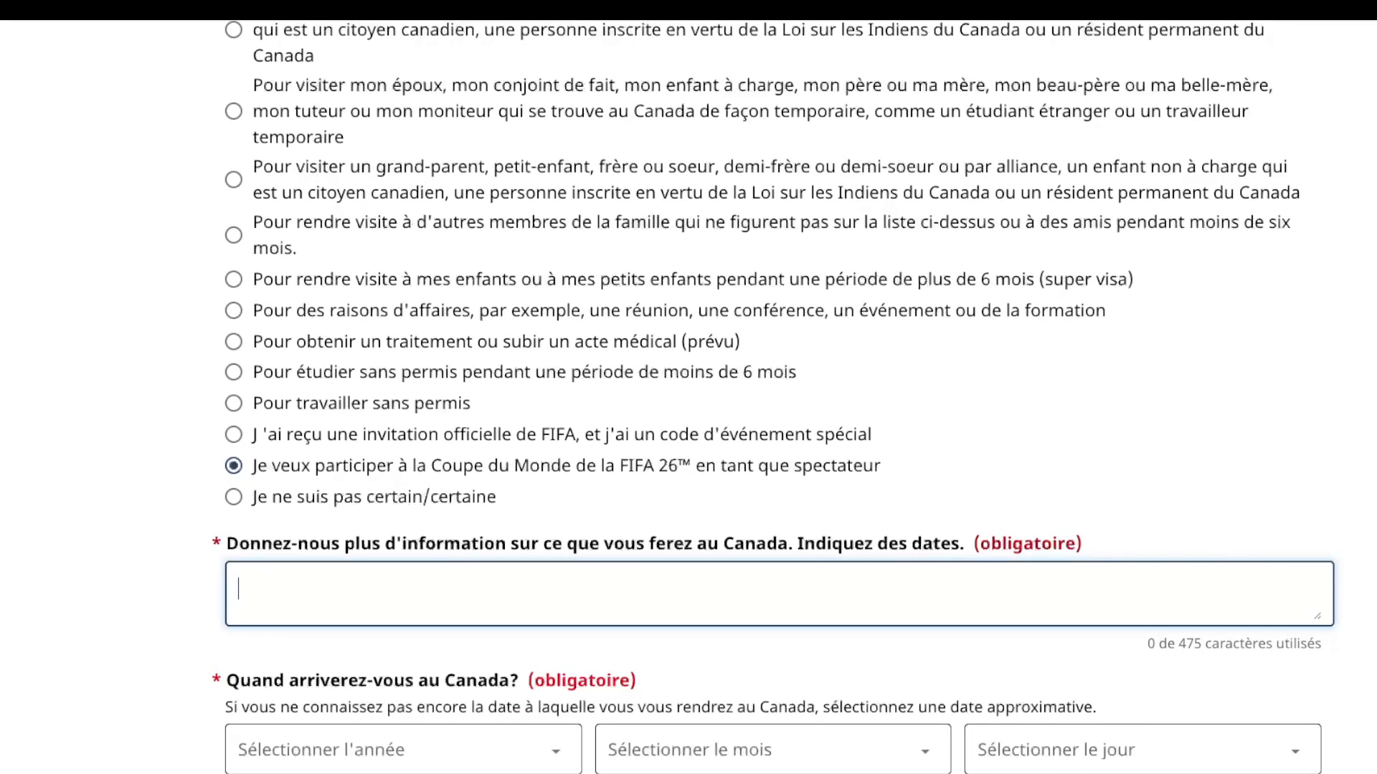
# Step: Enter 'participer a la coupe du monde du omnde fifa2026 et visiter le beau pays du canada' as trip details
pyautogui.write('participer a ')
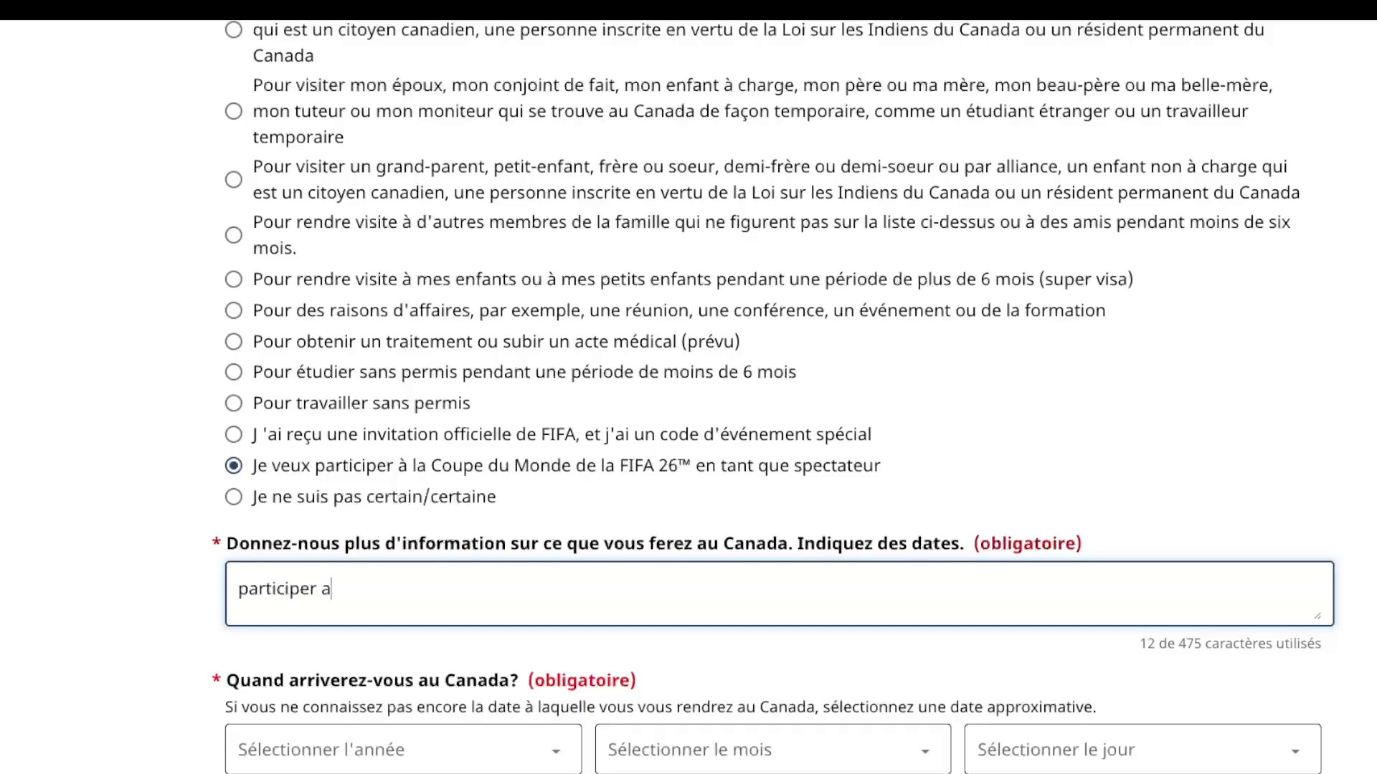
pyautogui.write('la coupe du')
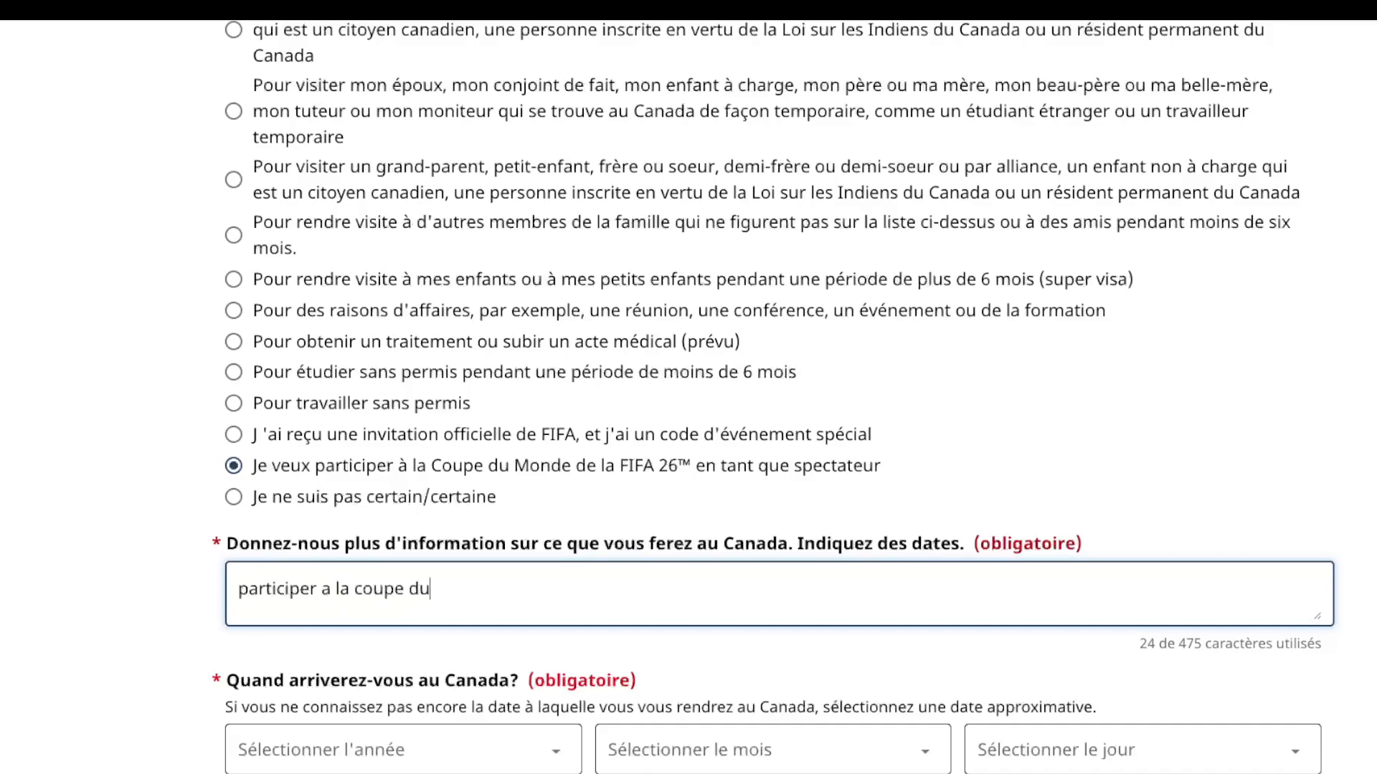
pyautogui.write(' monde du c')
pyautogui.press('BackSpace')
pyautogui.write('o')
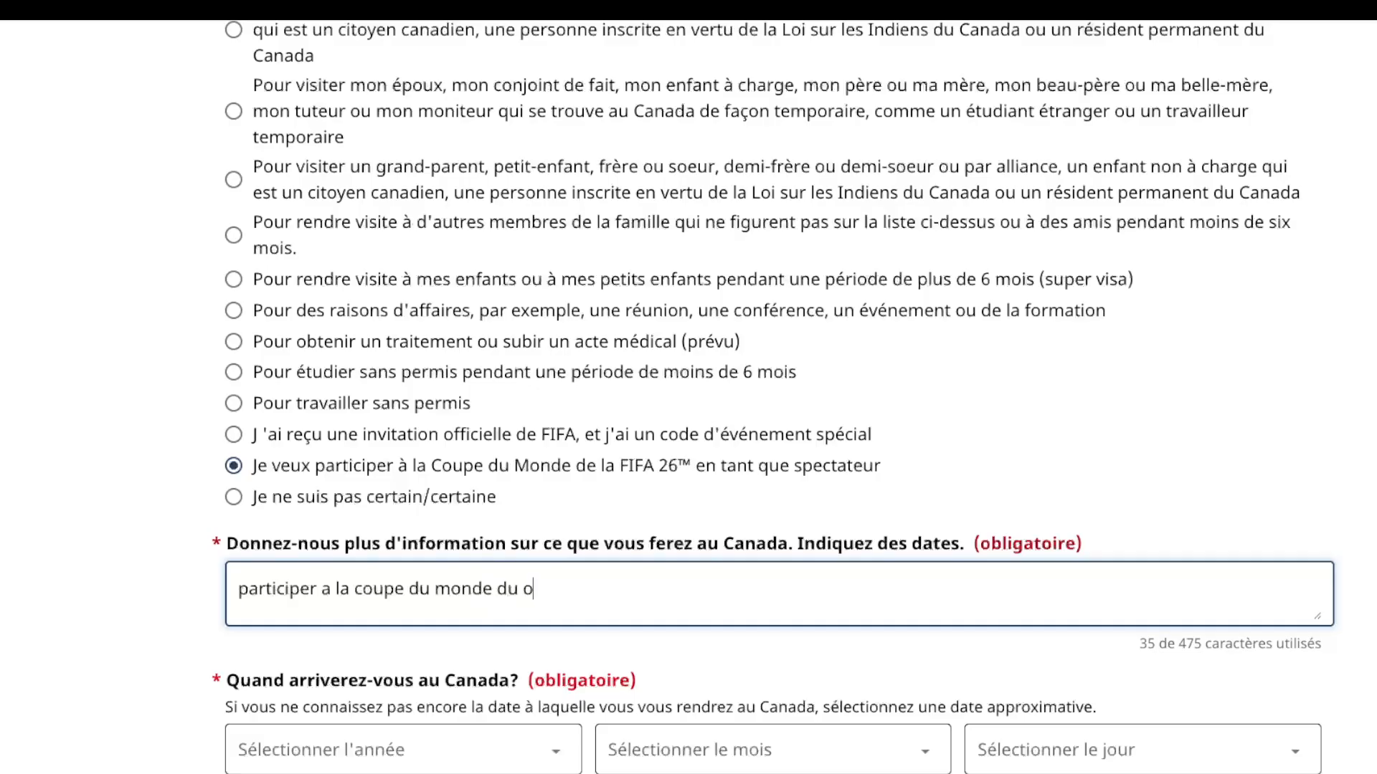
pyautogui.write('mnde fifa202')
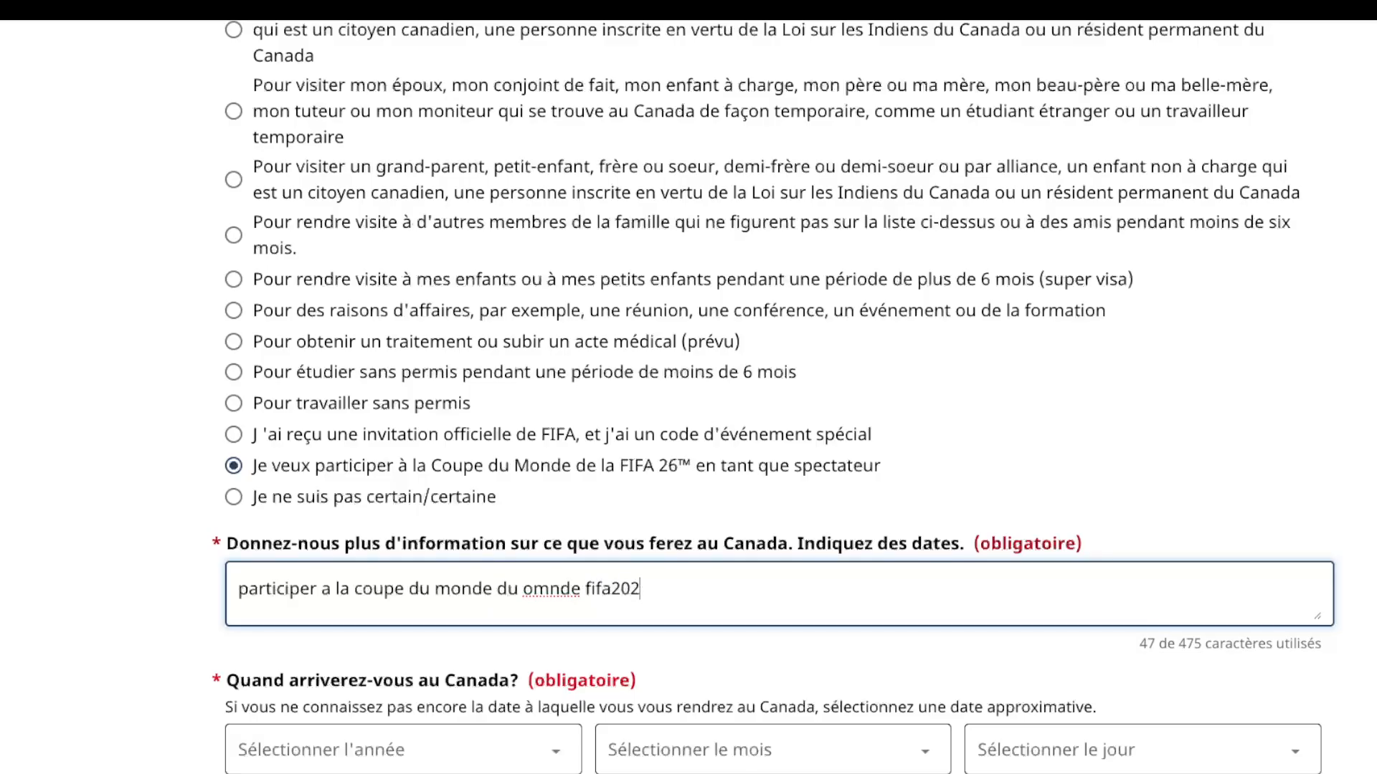
pyautogui.write('6 et visiter le beau ')
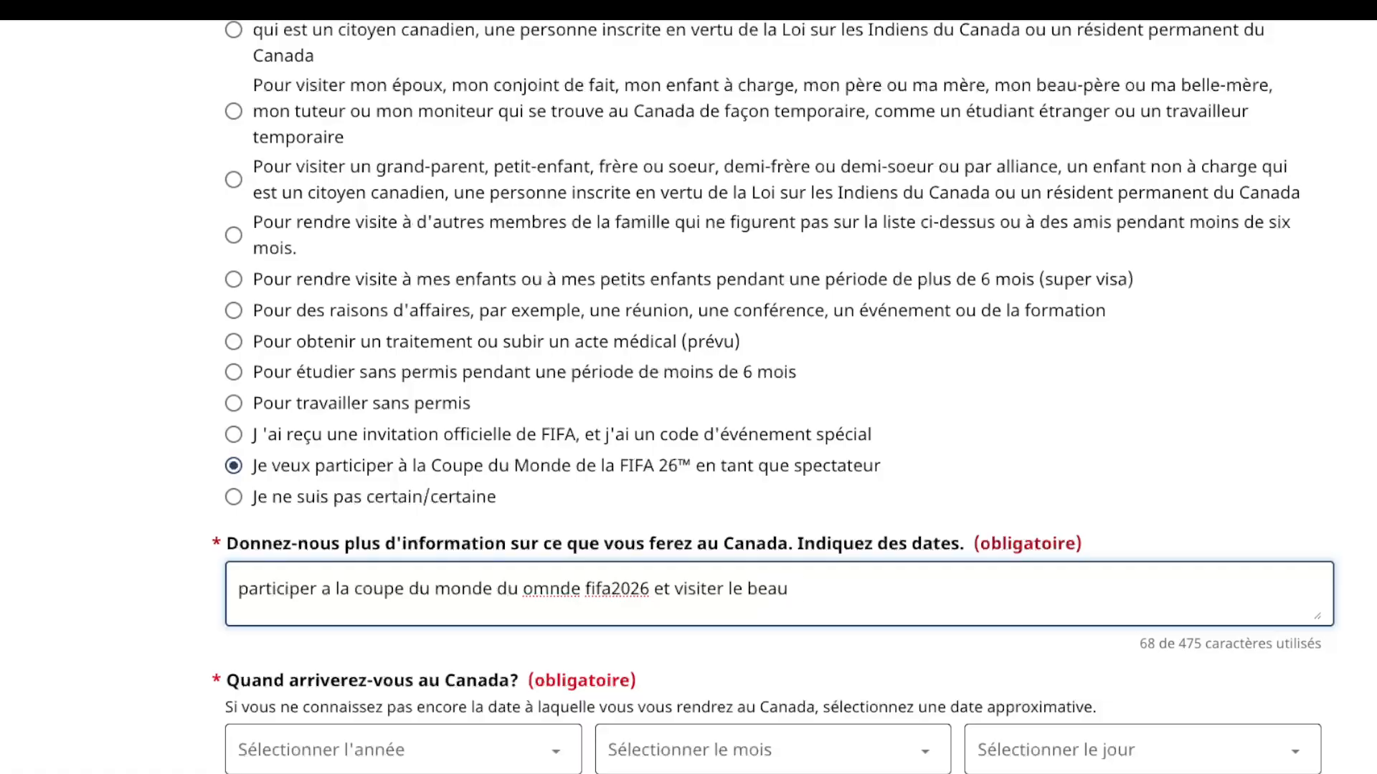
pyautogui.write('pays duc')
pyautogui.press('BackSpace')
pyautogui.write('canada')
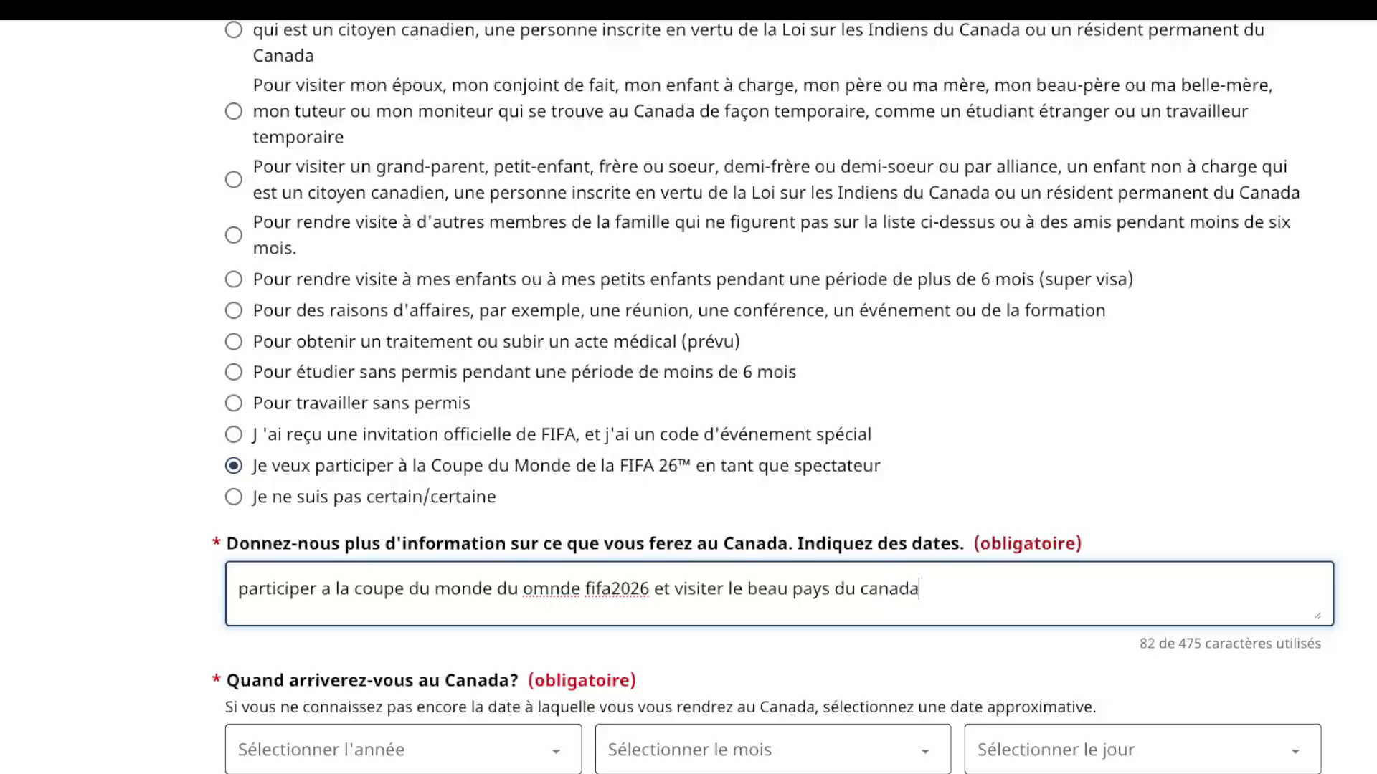
# Step: Correct the misspelled word 'omnde' to 'monde' in the trip description
pyautogui.doubleClick(551, 590)
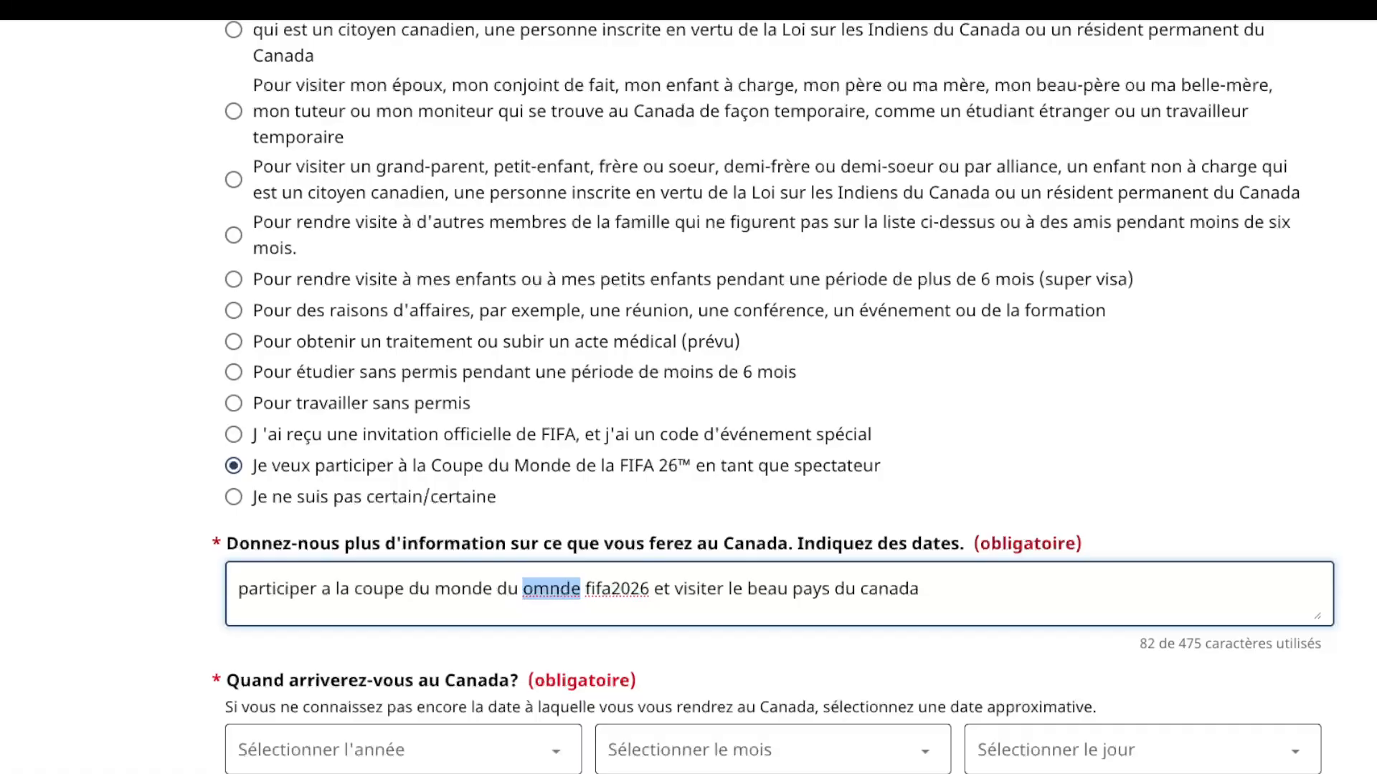
pyautogui.click(534, 590)
pyautogui.press('BackSpace')
pyautogui.press('Right')
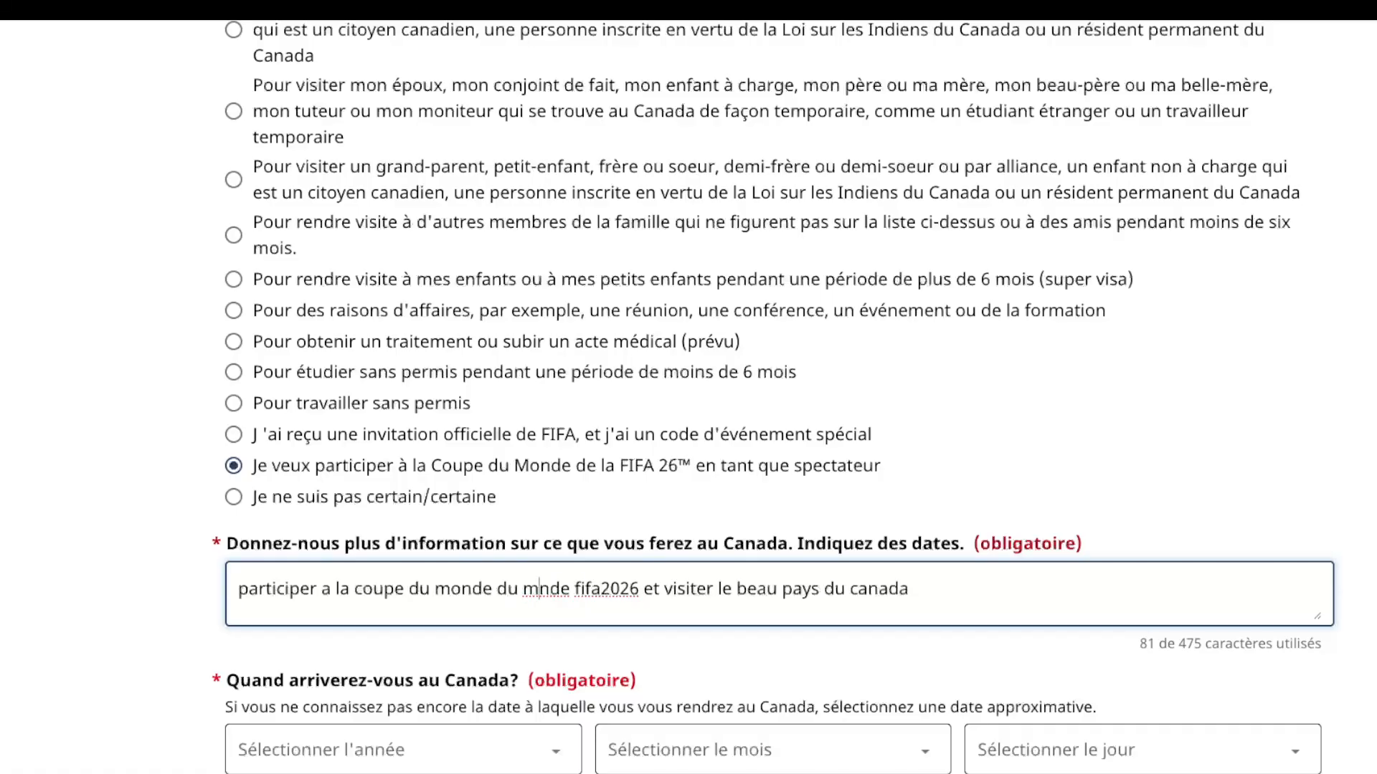
pyautogui.write('o')
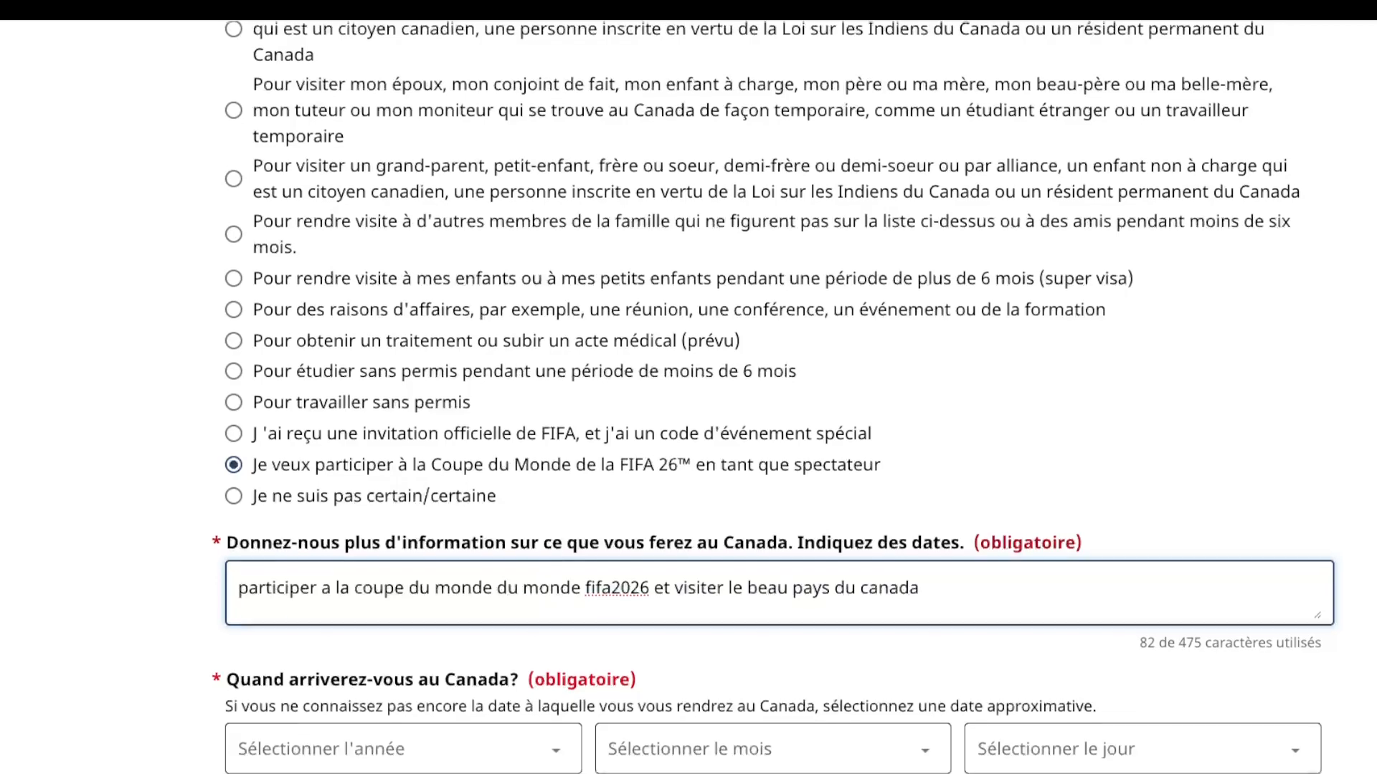
pyautogui.scroll(-3, 402, 541)
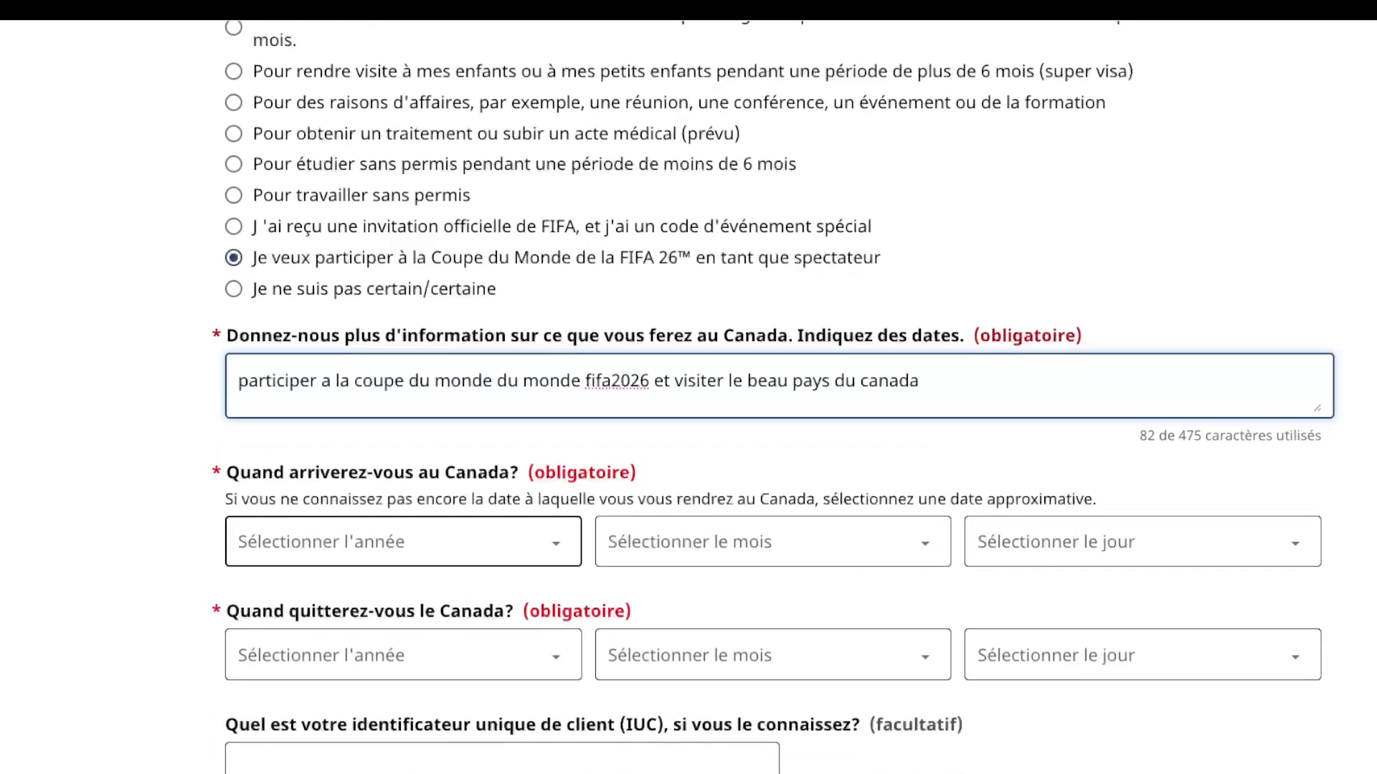
# Step: Set the arrival date to 5 juin 2026
pyautogui.press('Tab')
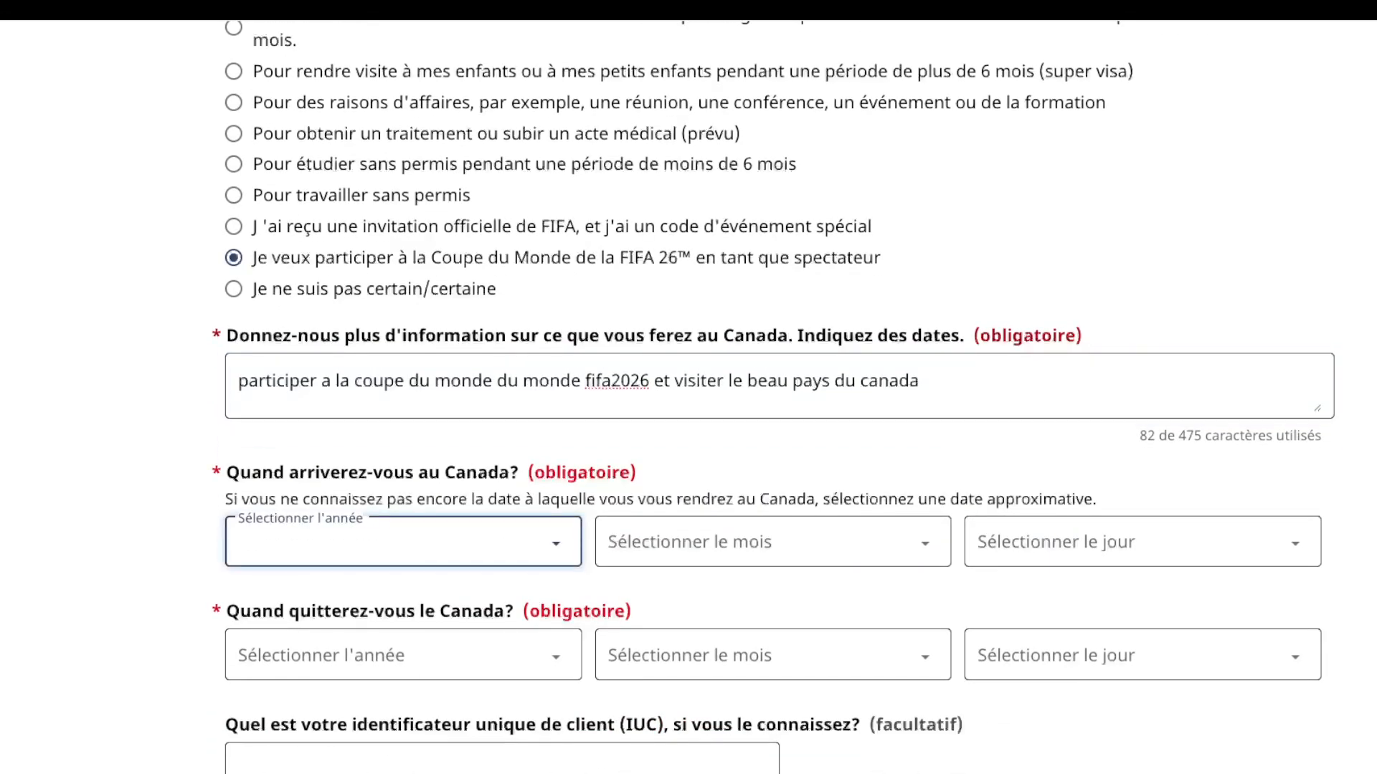
pyautogui.click(401, 584)
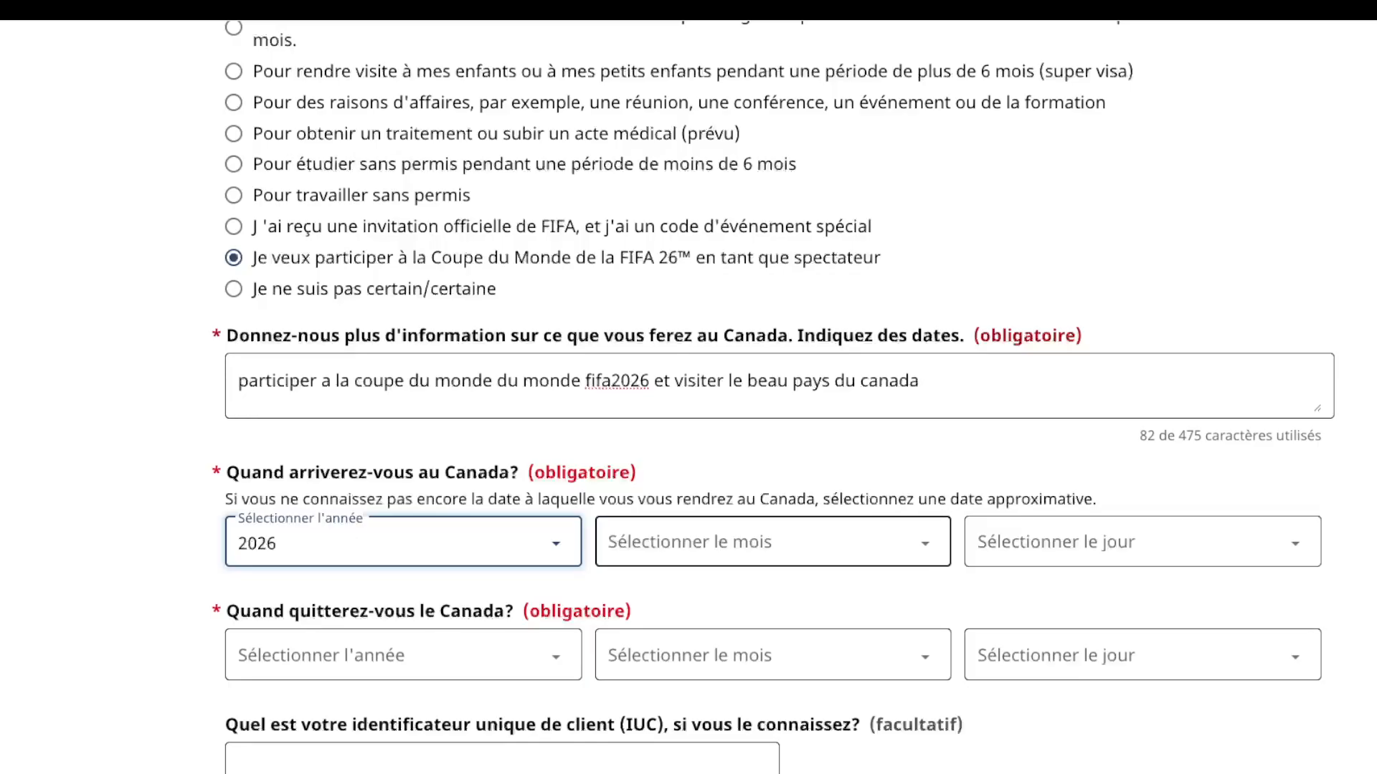
pyautogui.press('Tab')
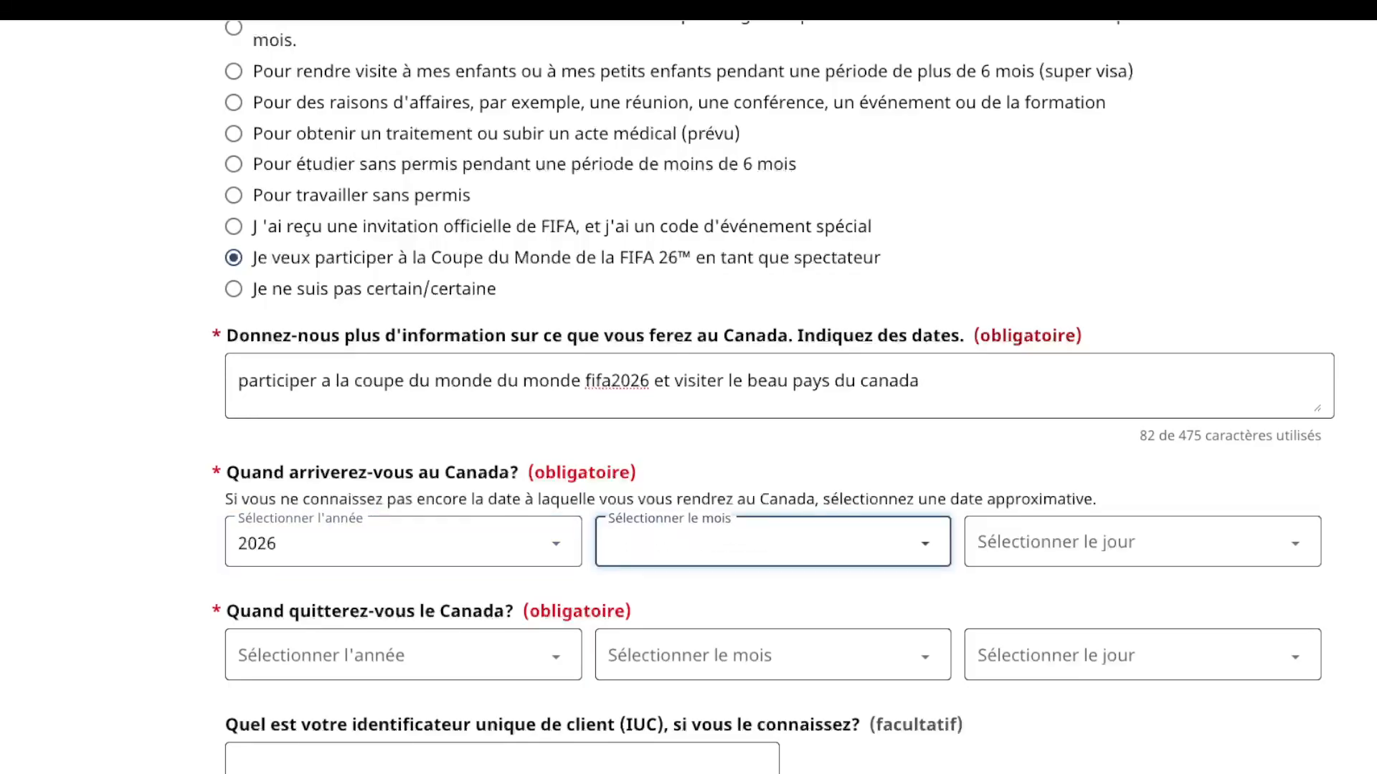
pyautogui.write('juin')
pyautogui.press('Tab')
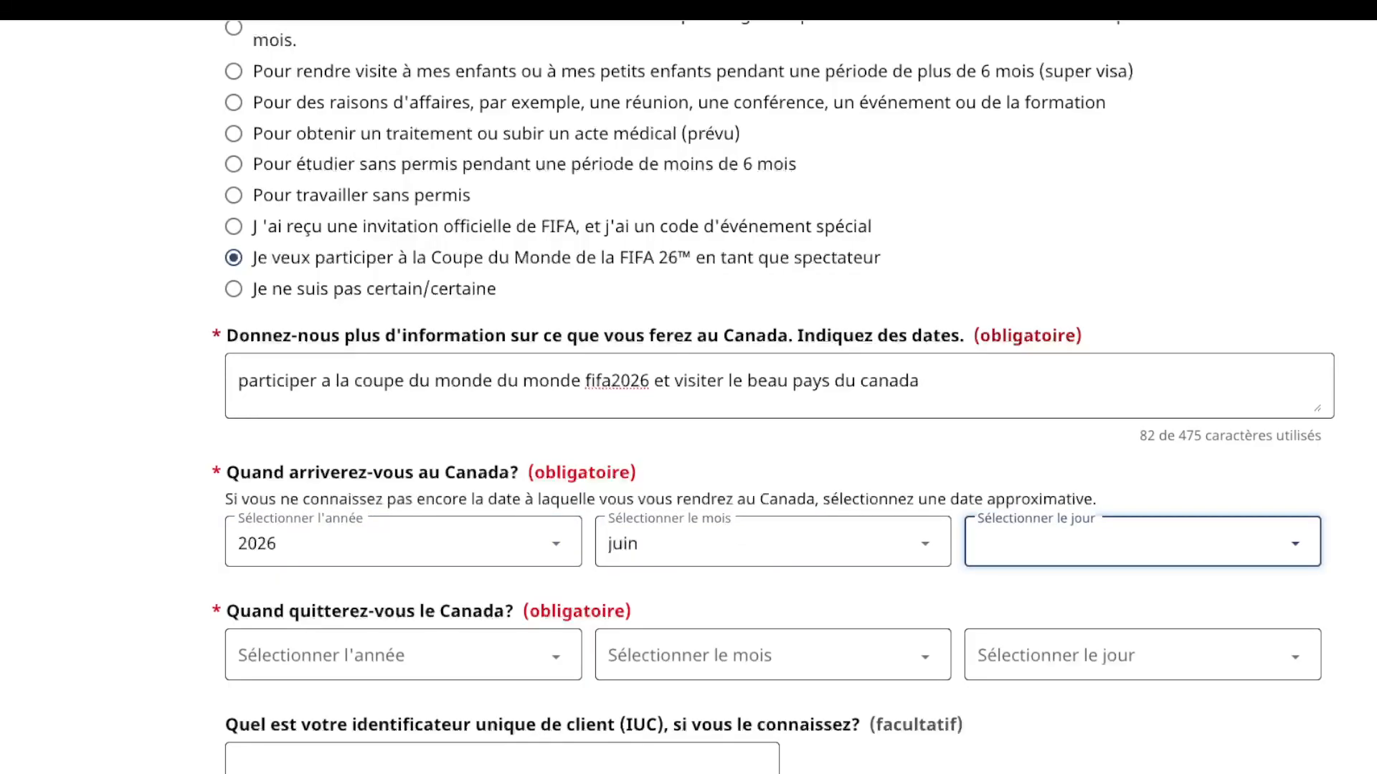
pyautogui.write('5')
# Step: Set the departure date to 5 août 2026 and save the purpose page
pyautogui.scroll(-3, 773, 396)
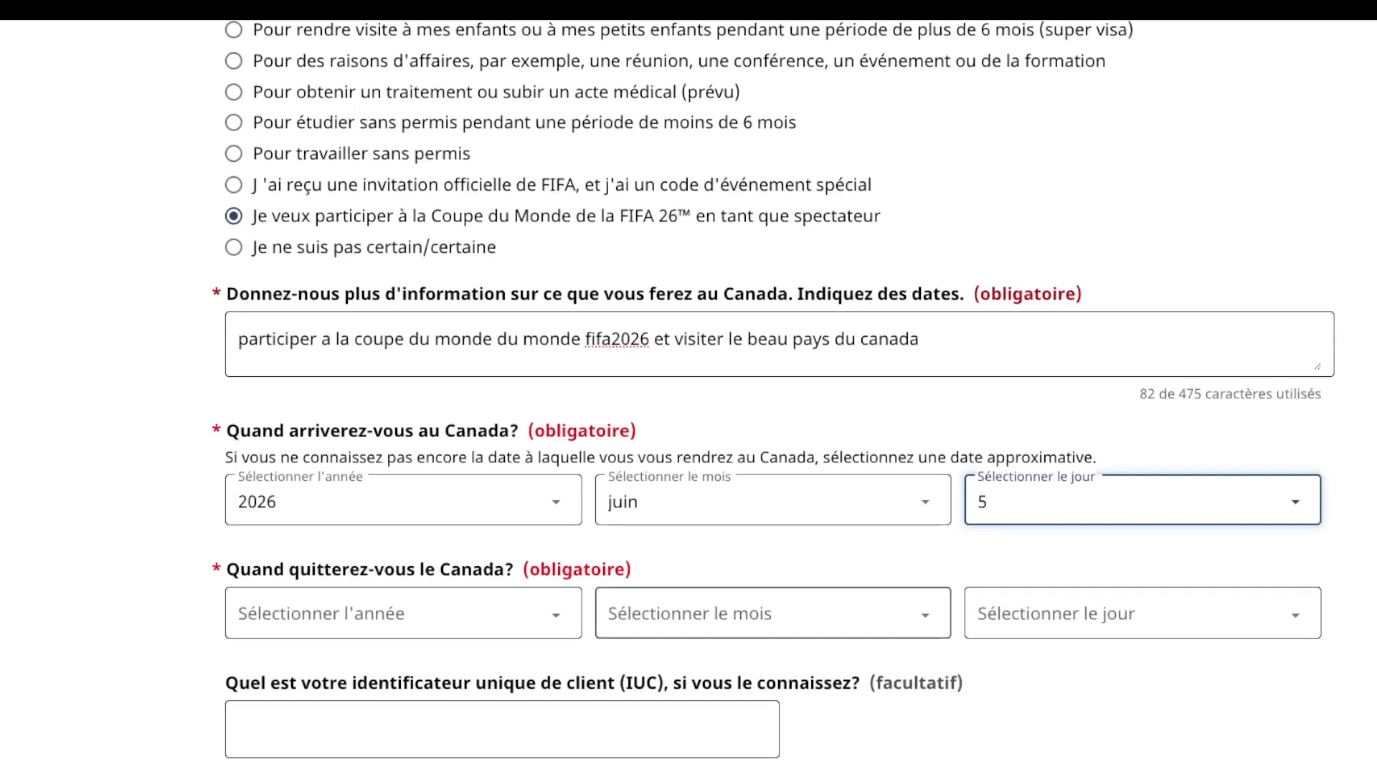
pyautogui.press('Tab')
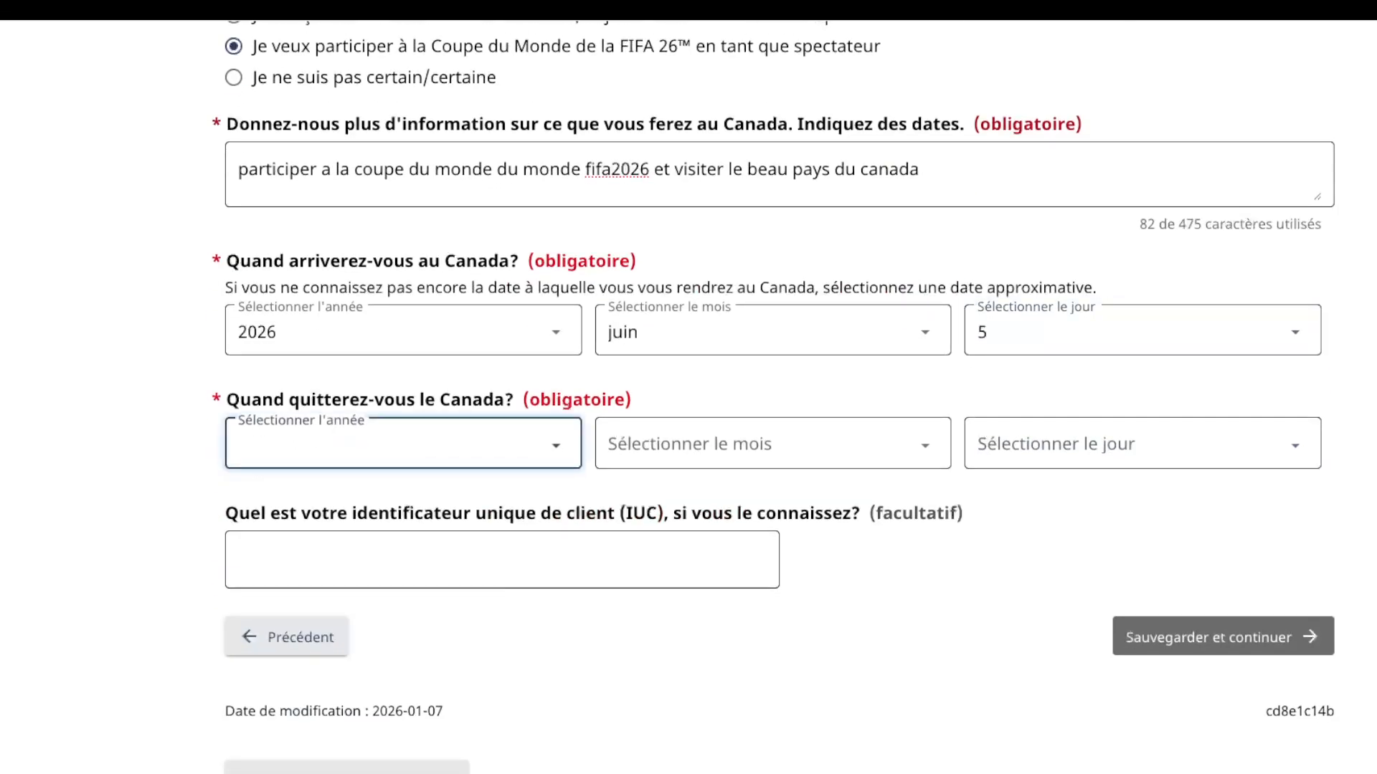
pyautogui.write('2026')
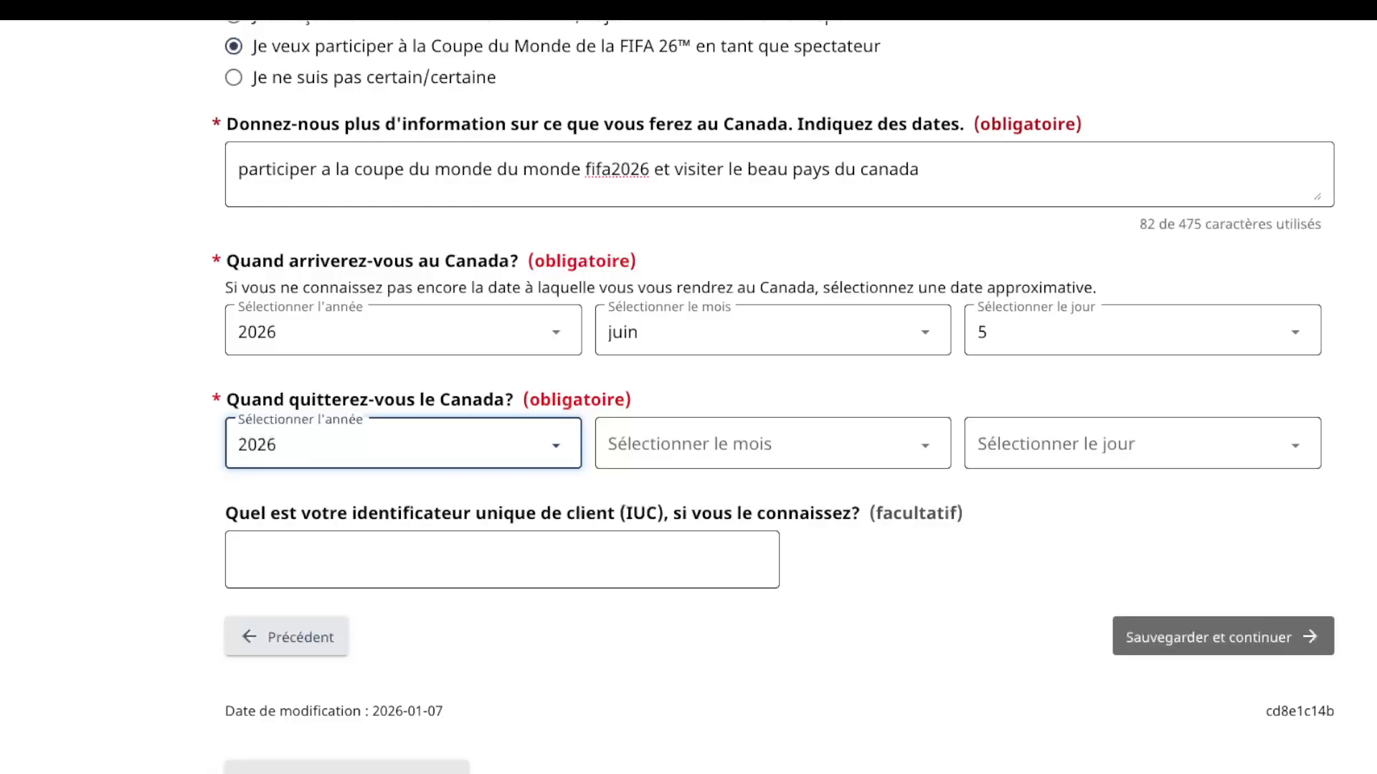
pyautogui.press('Tab')
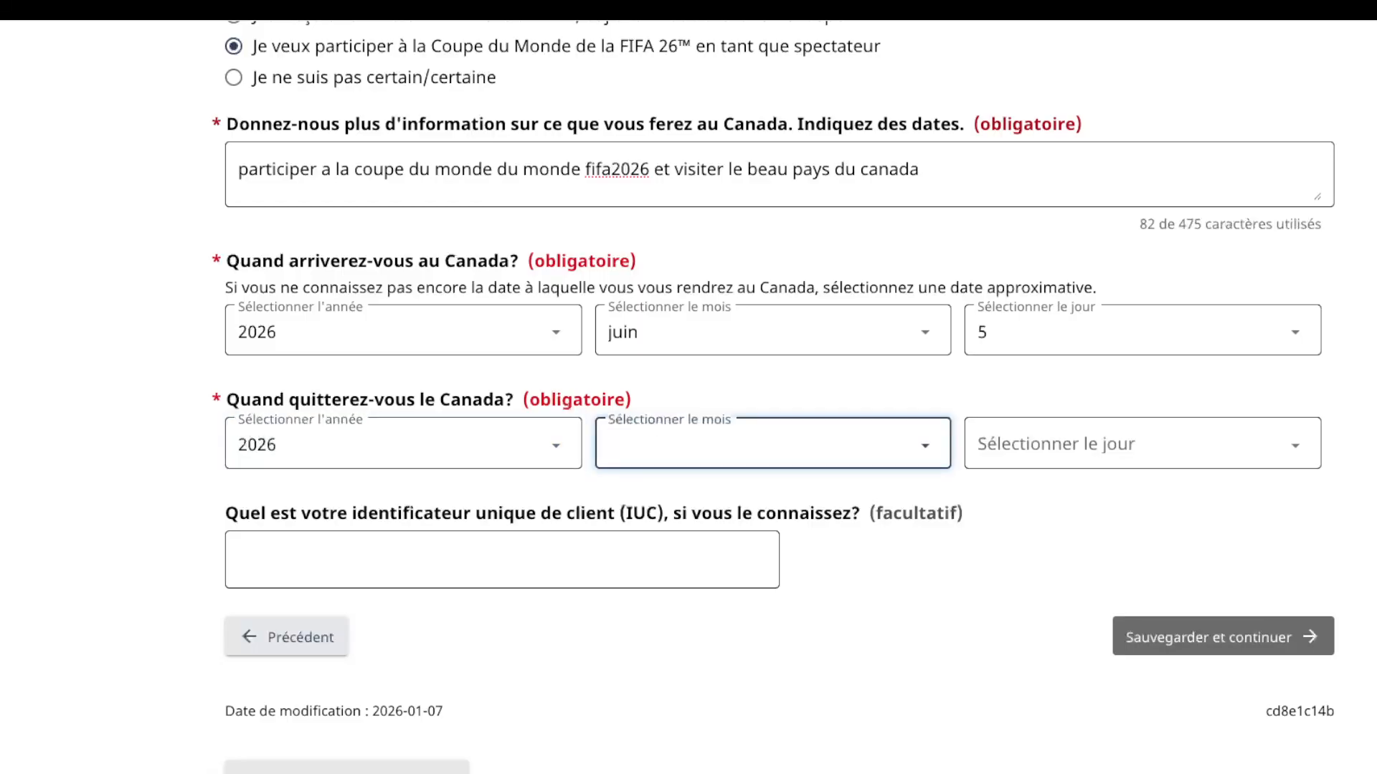
pyautogui.write('août')
pyautogui.press('Tab')
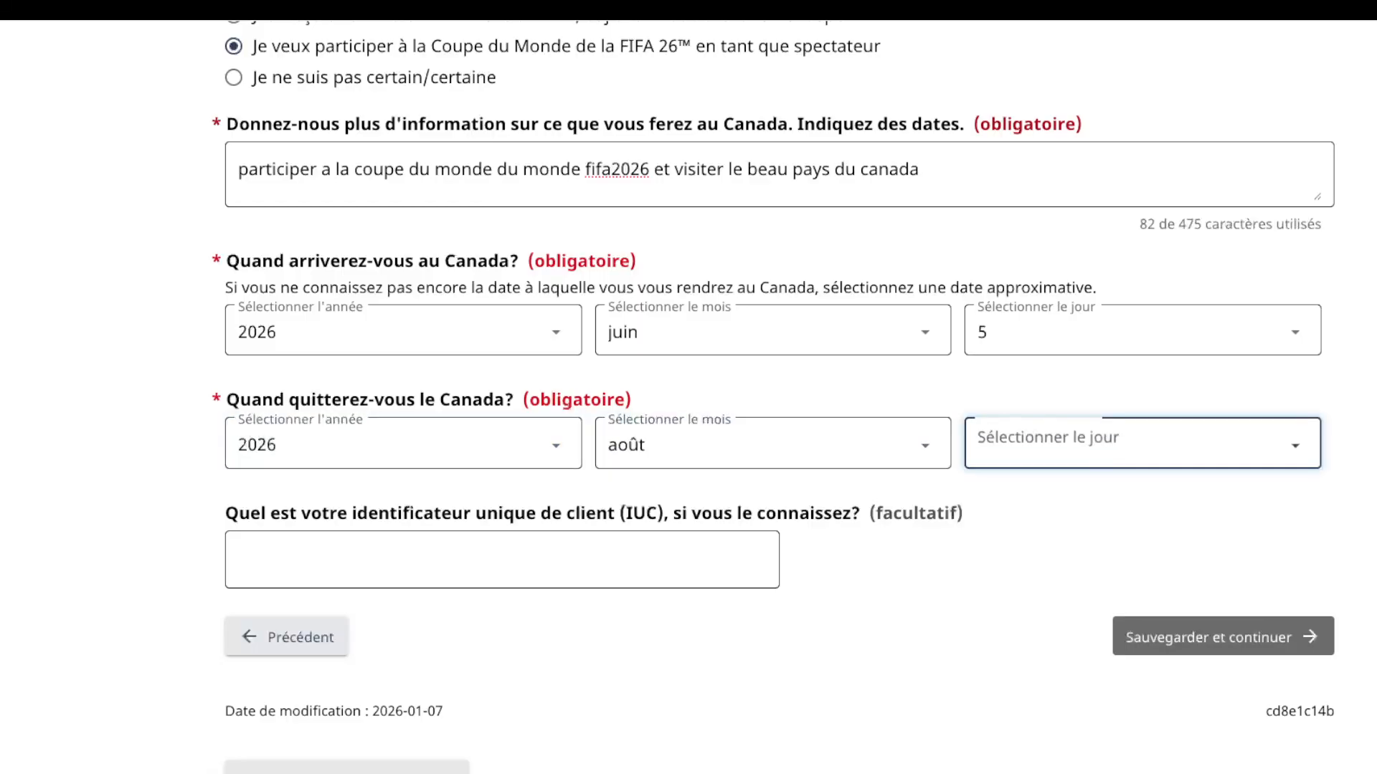
pyautogui.write('5')
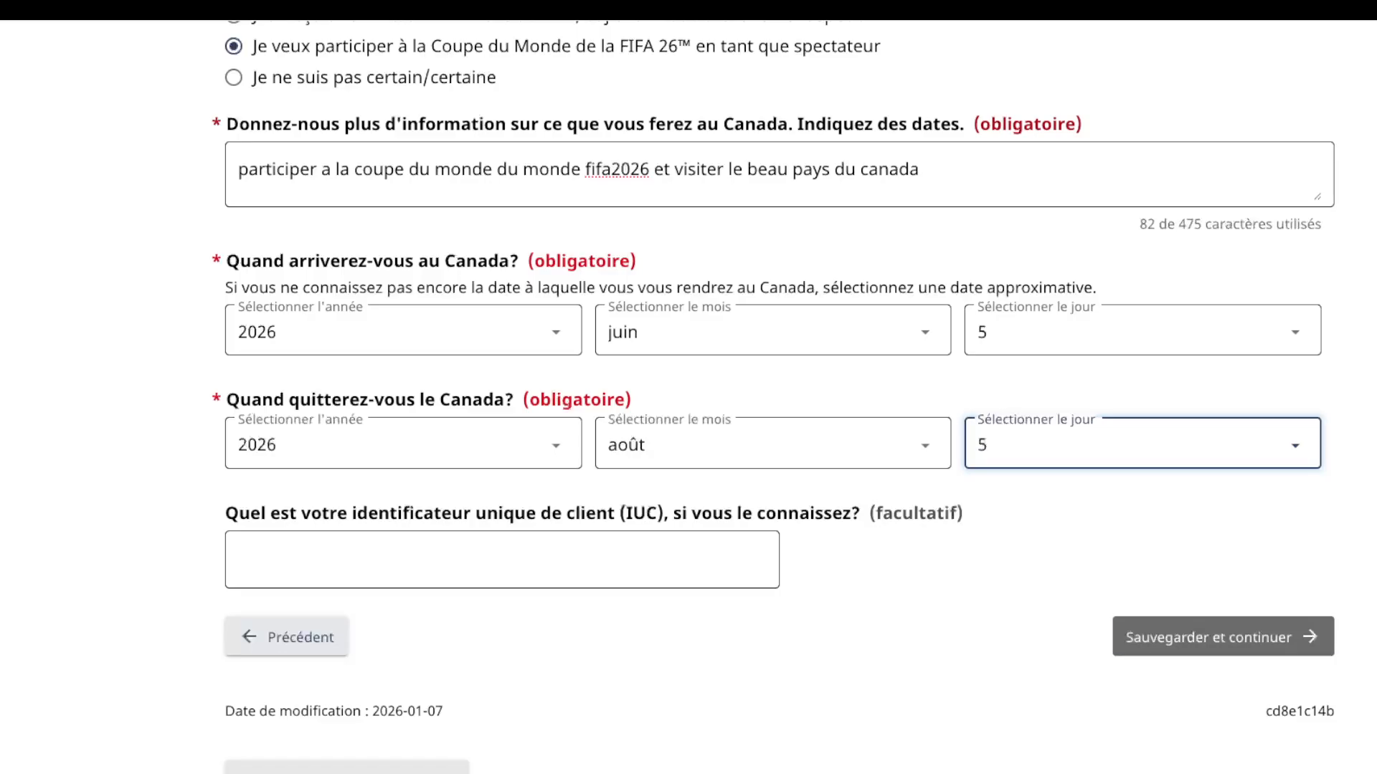
pyautogui.press('Tab')
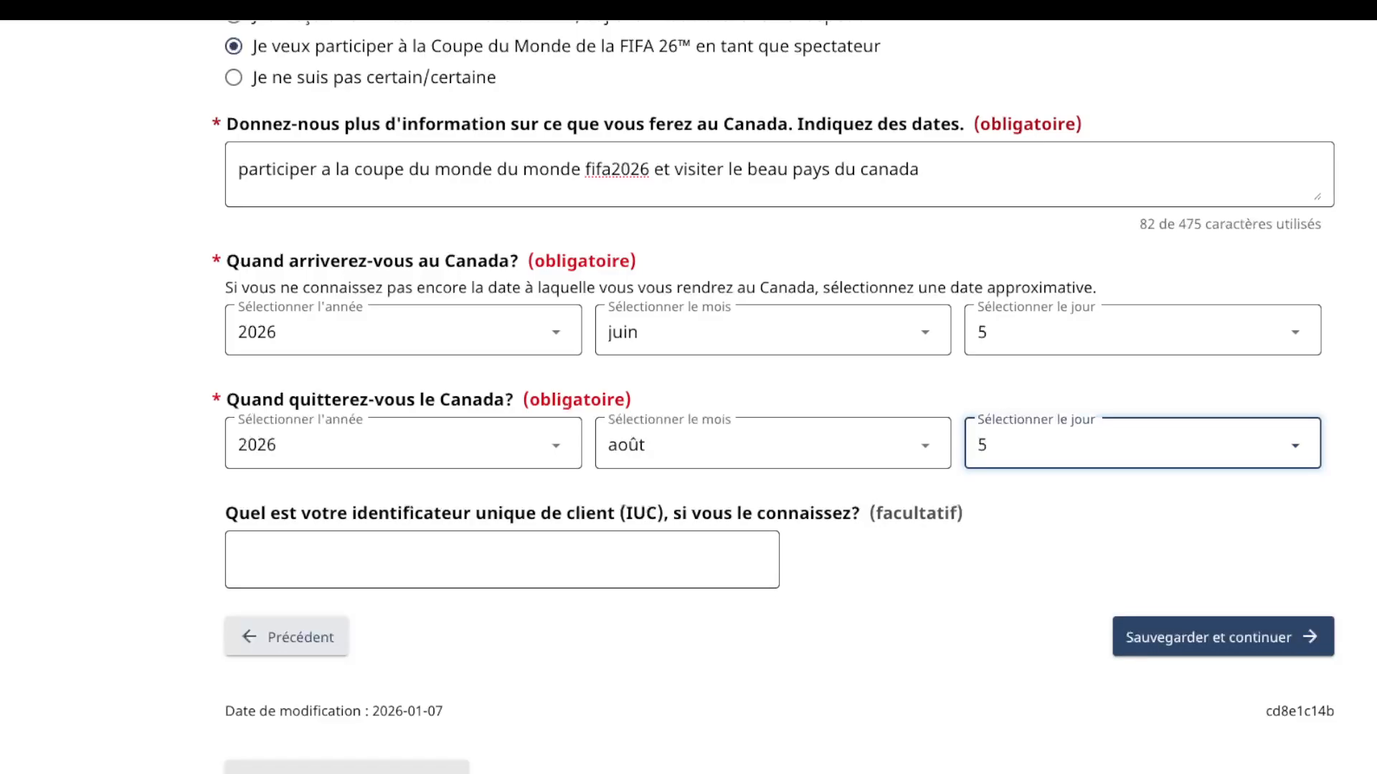
pyautogui.click(1222, 636)
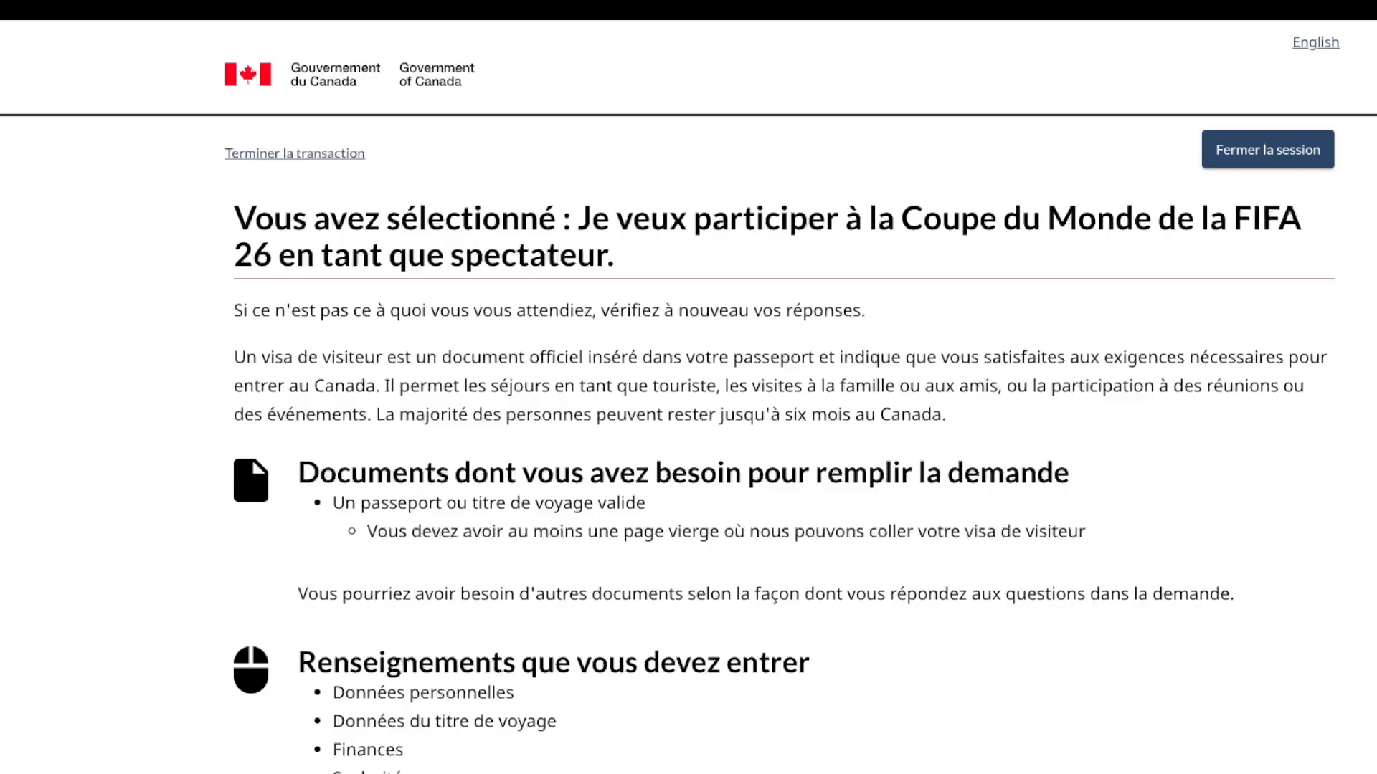
# Step: Review the instructions, highlighting the passport requirements and the list of information to provide
pyautogui.scroll(-1, 689, 396)
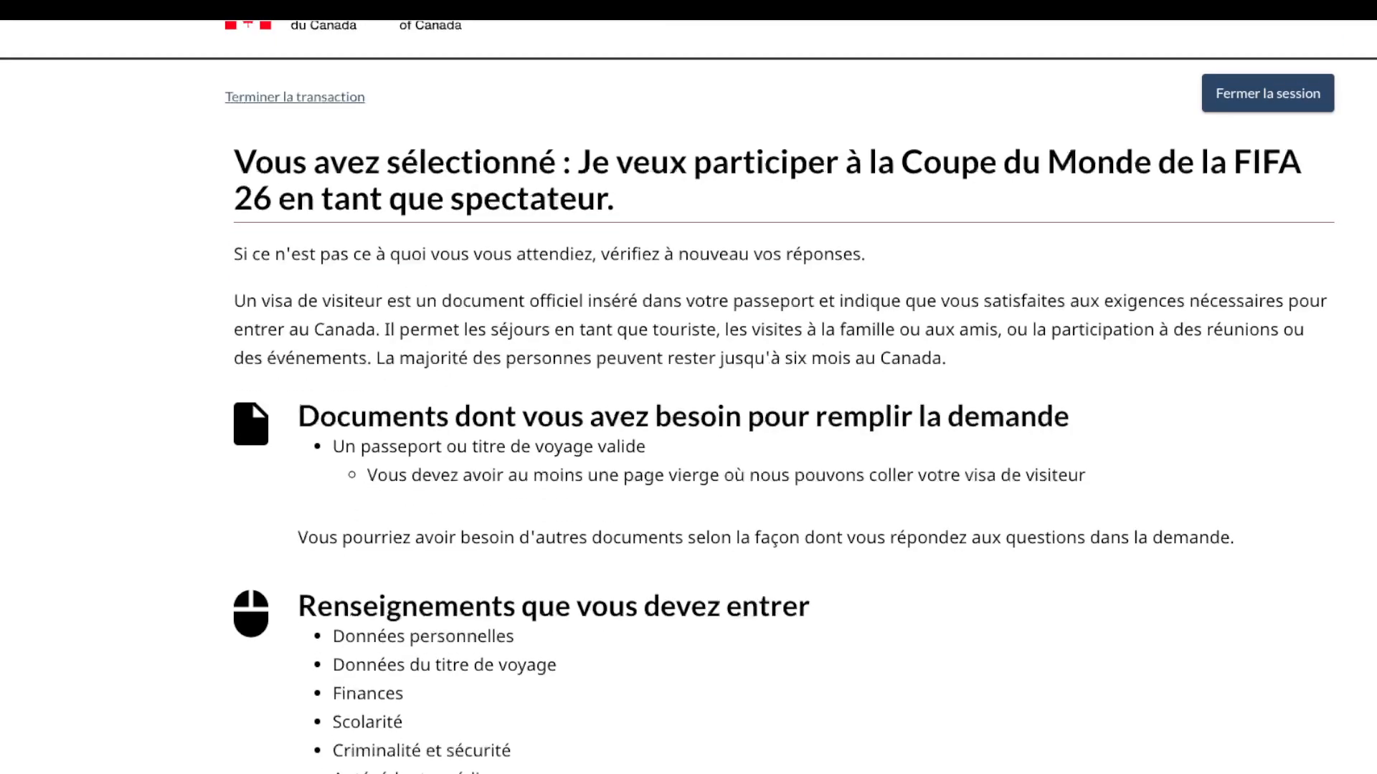
pyautogui.scroll(-1, 689, 397)
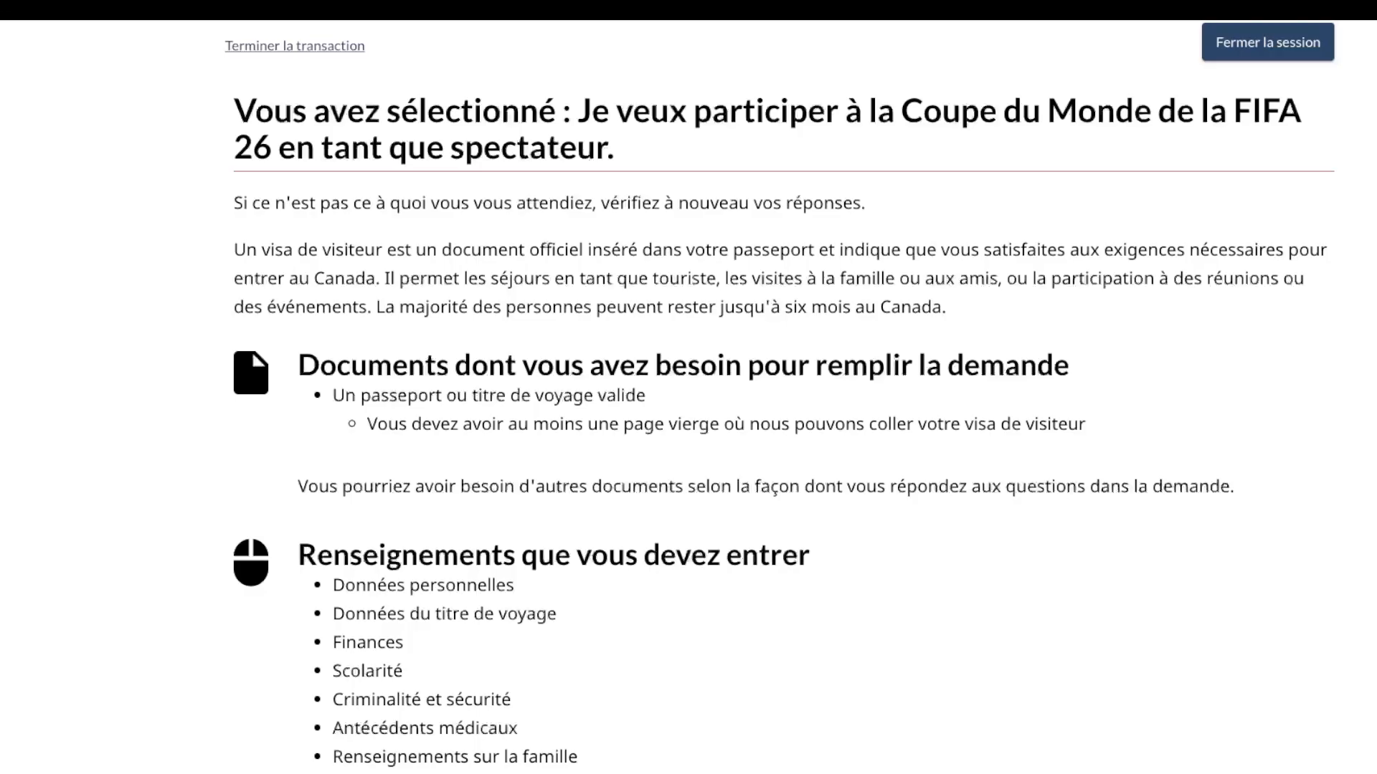
pyautogui.moveTo(1086, 425); pyautogui.dragTo(815, 425)
pyautogui.click(815, 425)
pyautogui.moveTo(1087, 425); pyautogui.dragTo(333, 396)
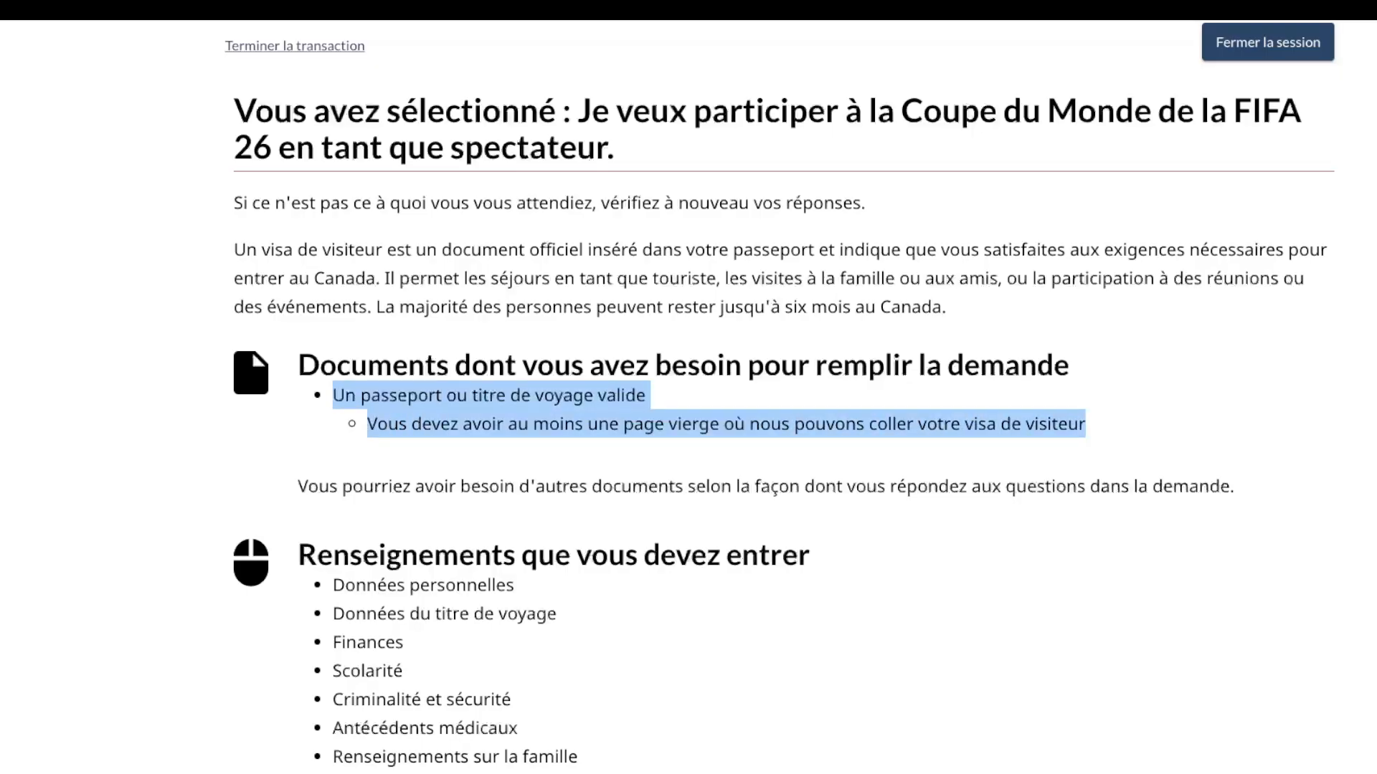
pyautogui.scroll(-1, 779, 393)
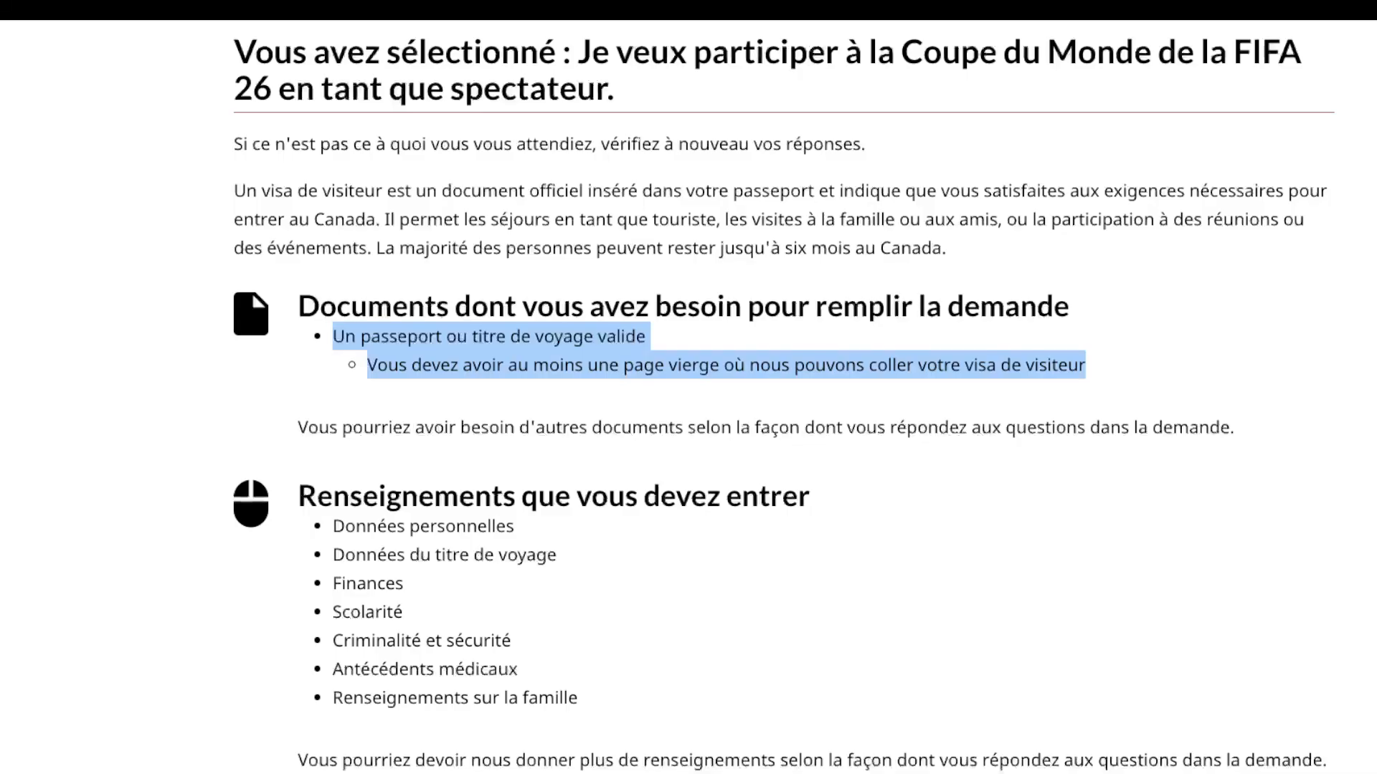
pyautogui.scroll(-3, 779, 396)
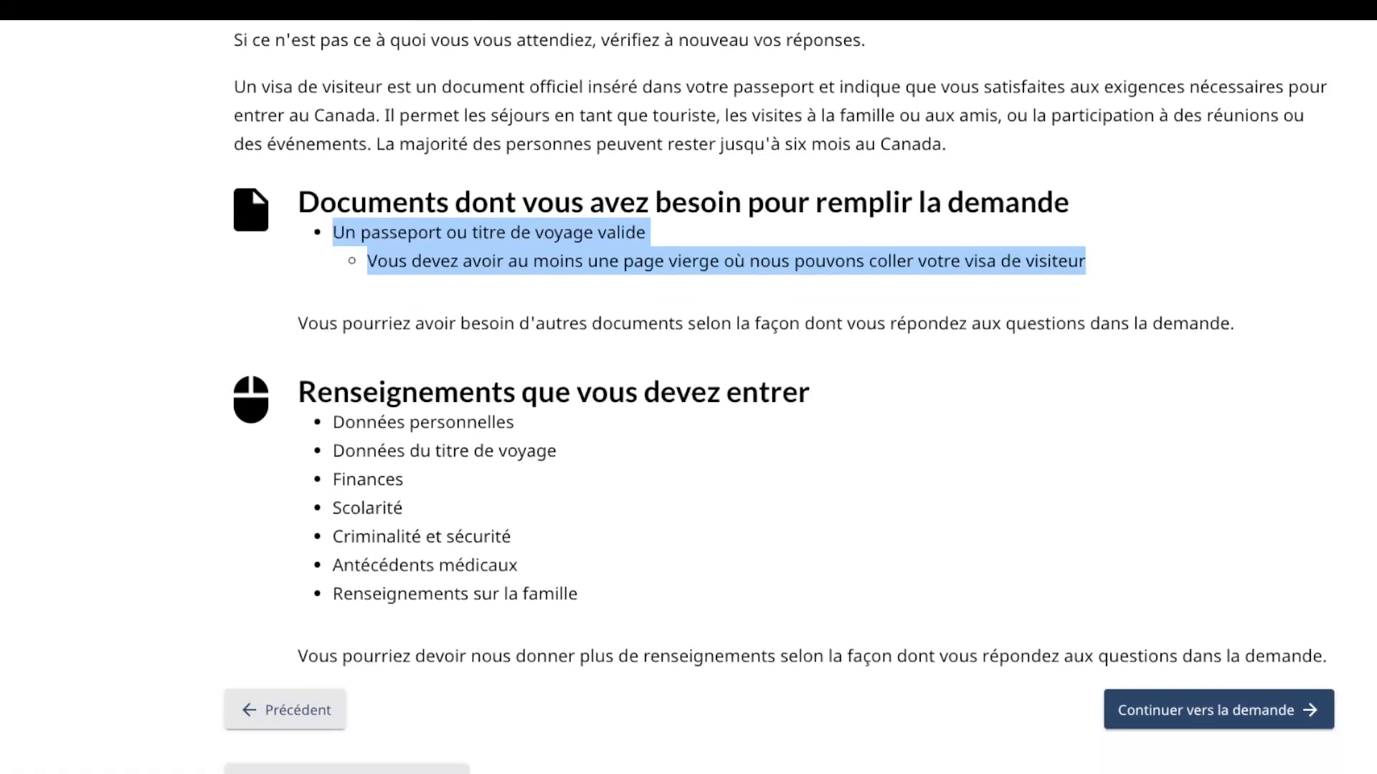
pyautogui.scroll(-2, 689, 387)
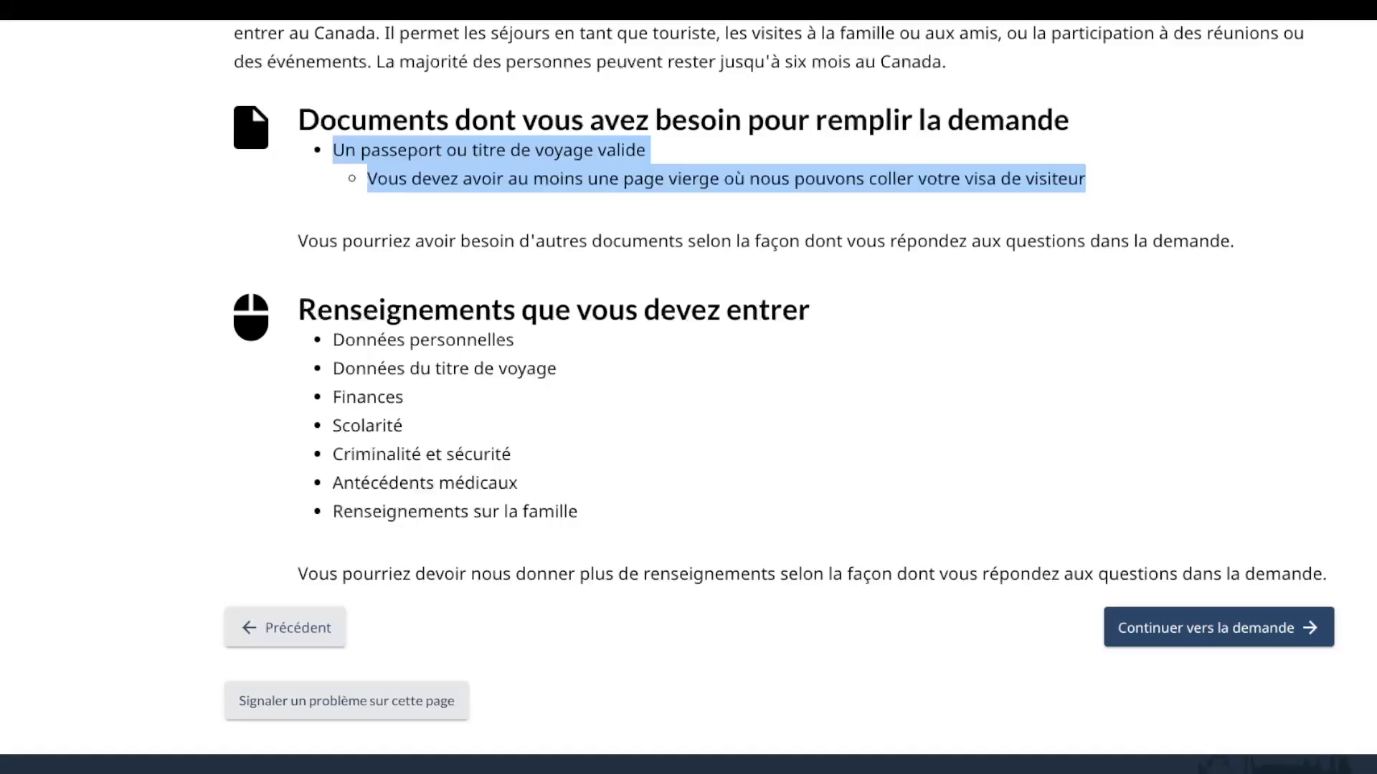
pyautogui.moveTo(332, 340); pyautogui.dragTo(577, 512)
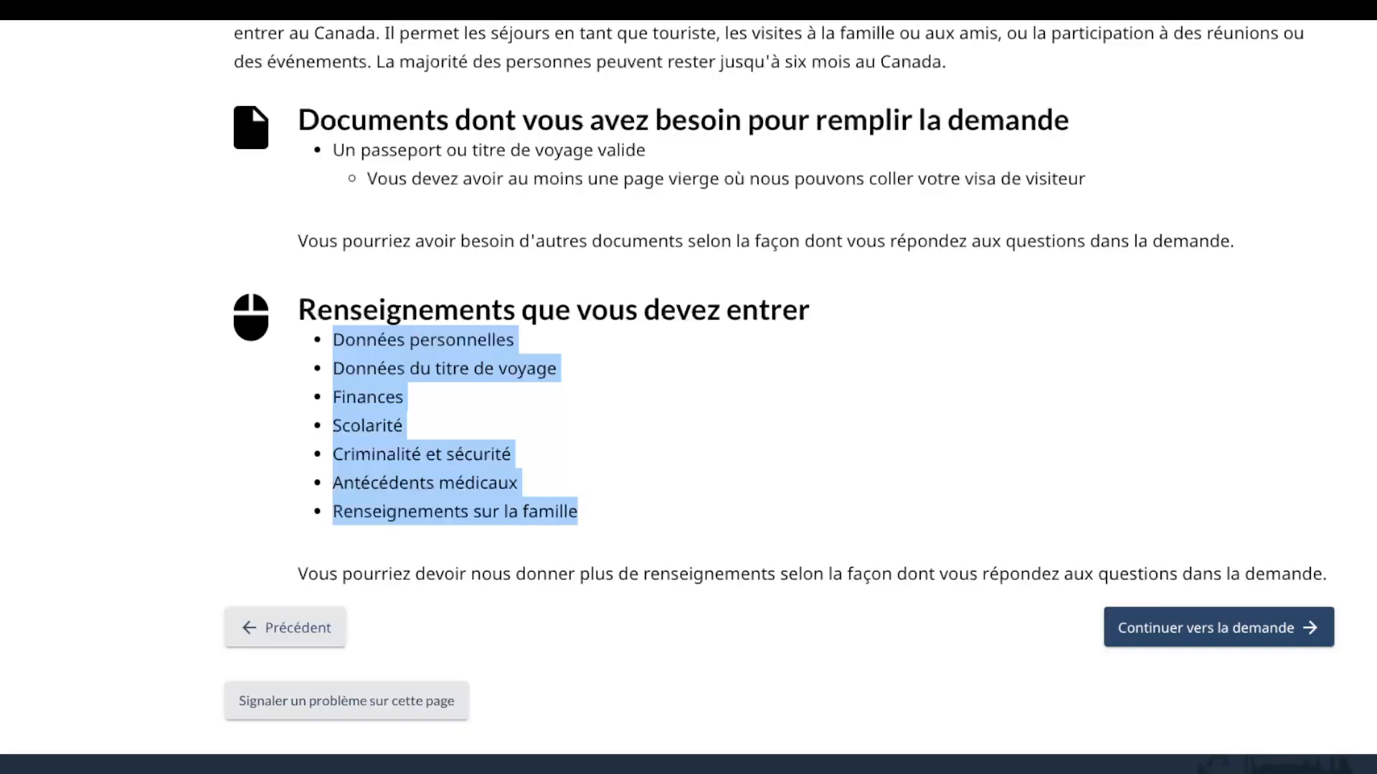
# Step: Continue into the application, answer Non to applying for someone else, and save
pyautogui.press('Tab')
pyautogui.press('Return')
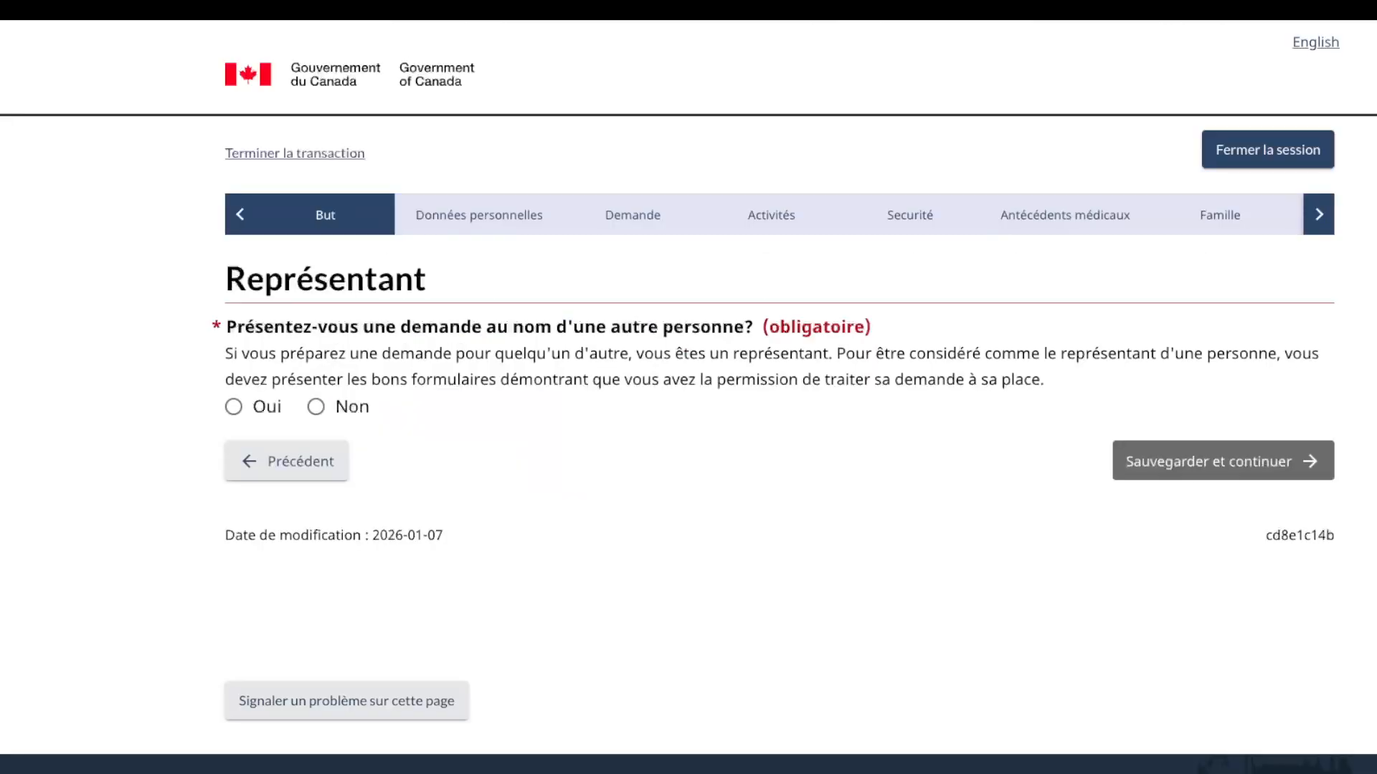
pyautogui.click(317, 406)
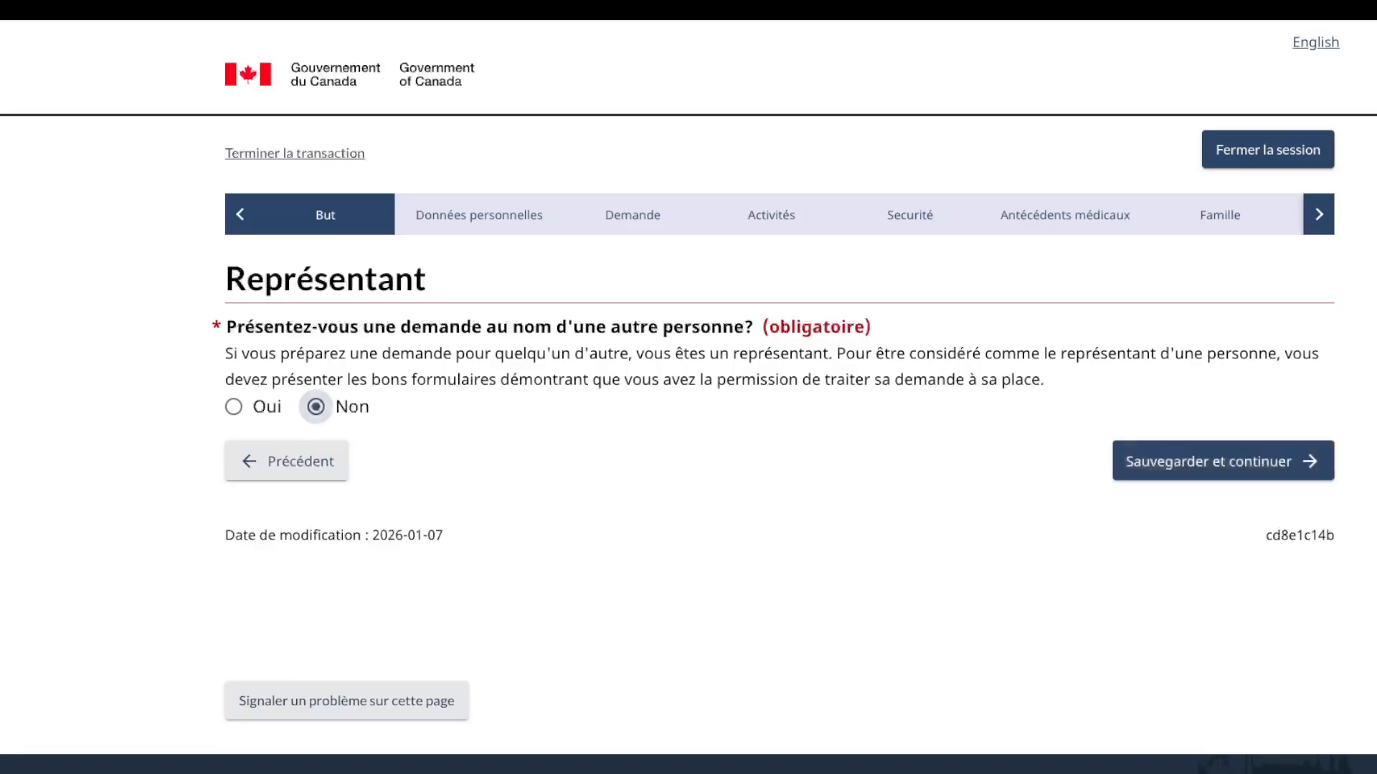
pyautogui.click(1222, 461)
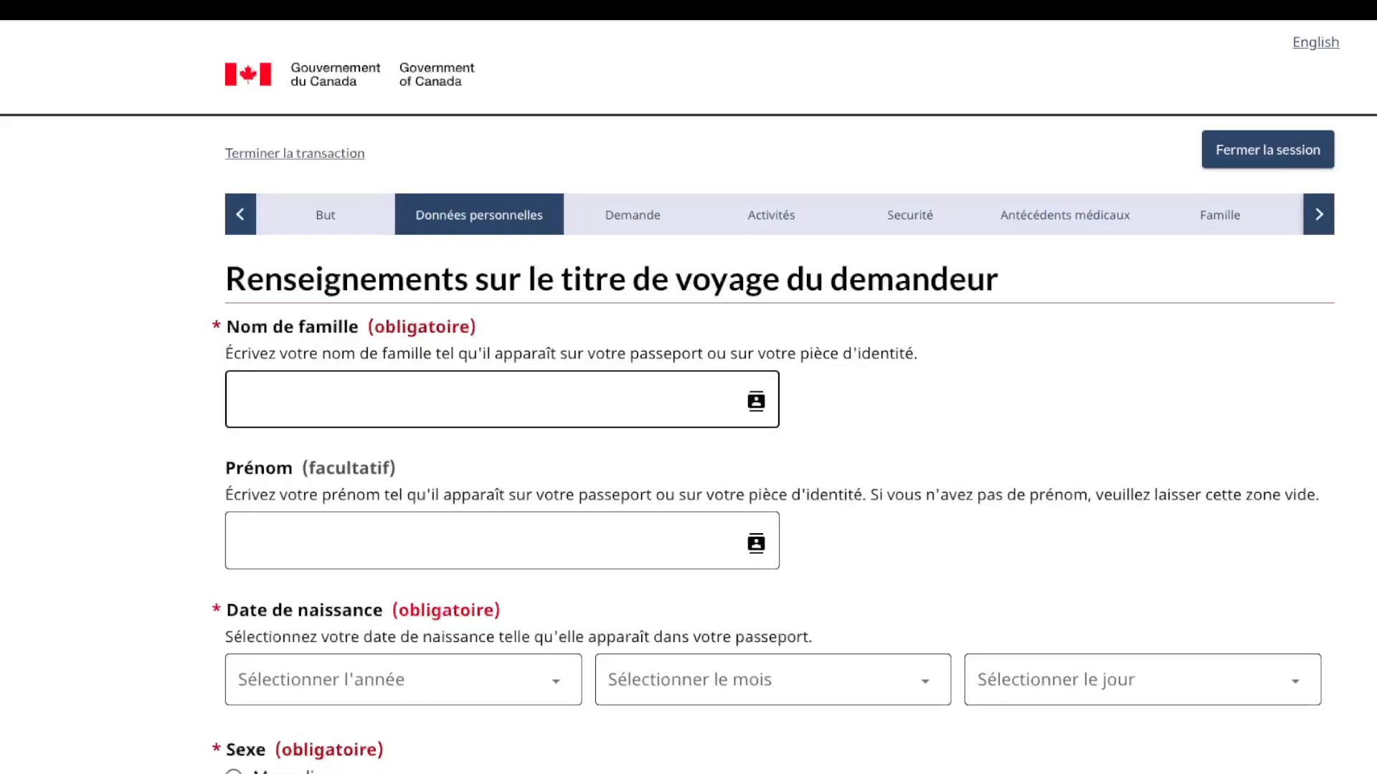
# Step: Enter the applicant's surname and first name as on the travel document
pyautogui.click(239, 399)
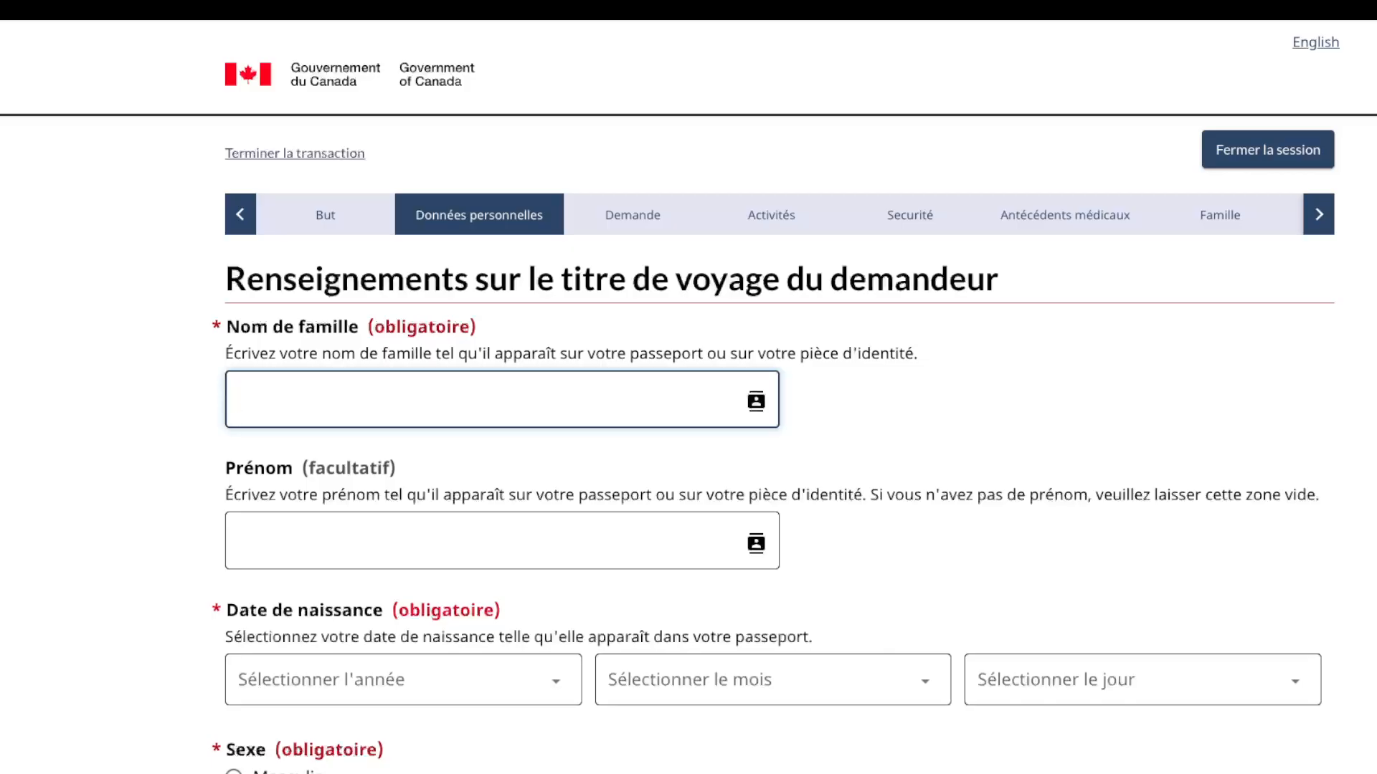
pyautogui.click(301, 462)
pyautogui.click(239, 541)
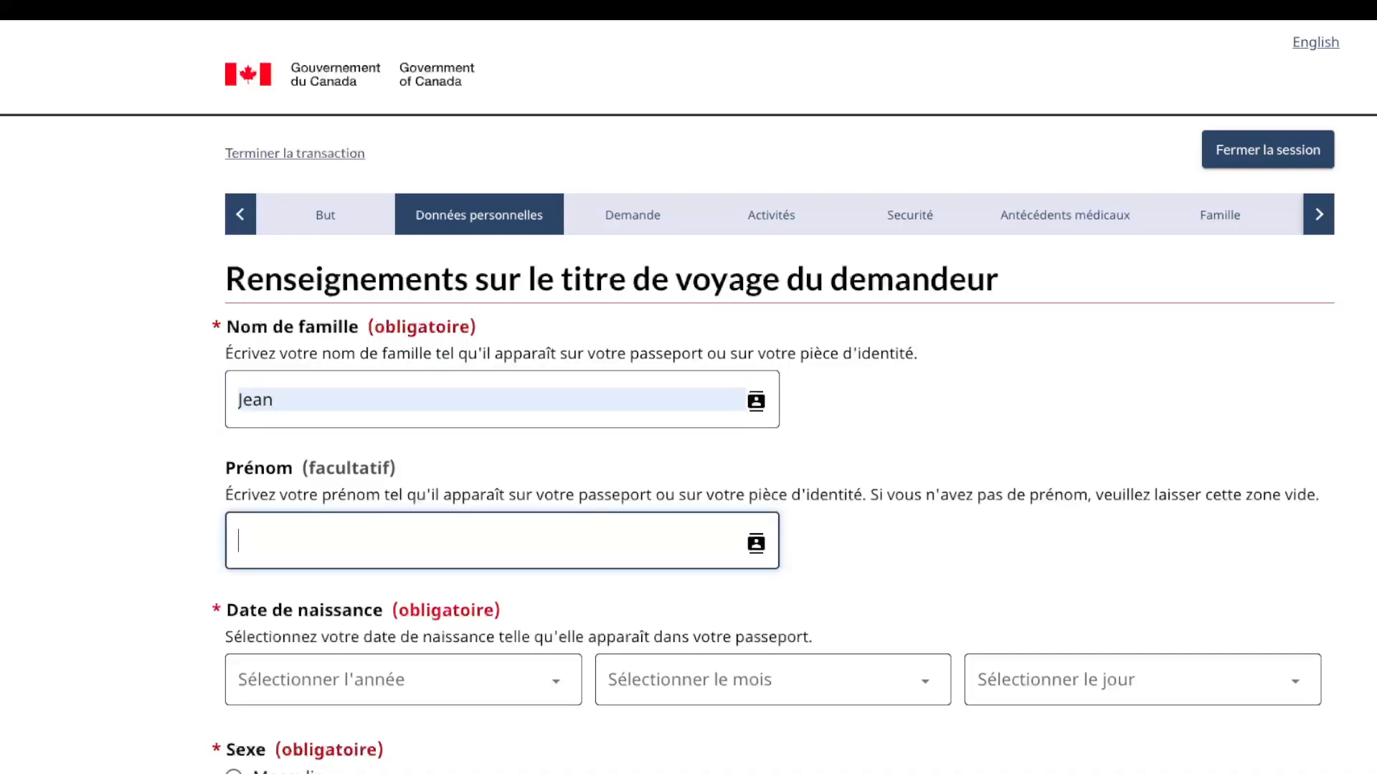
# Step: Set the birth date to 1 janvier 2000 and sex to Masculin, then save
pyautogui.scroll(-2, 688, 394)
pyautogui.click(401, 568)
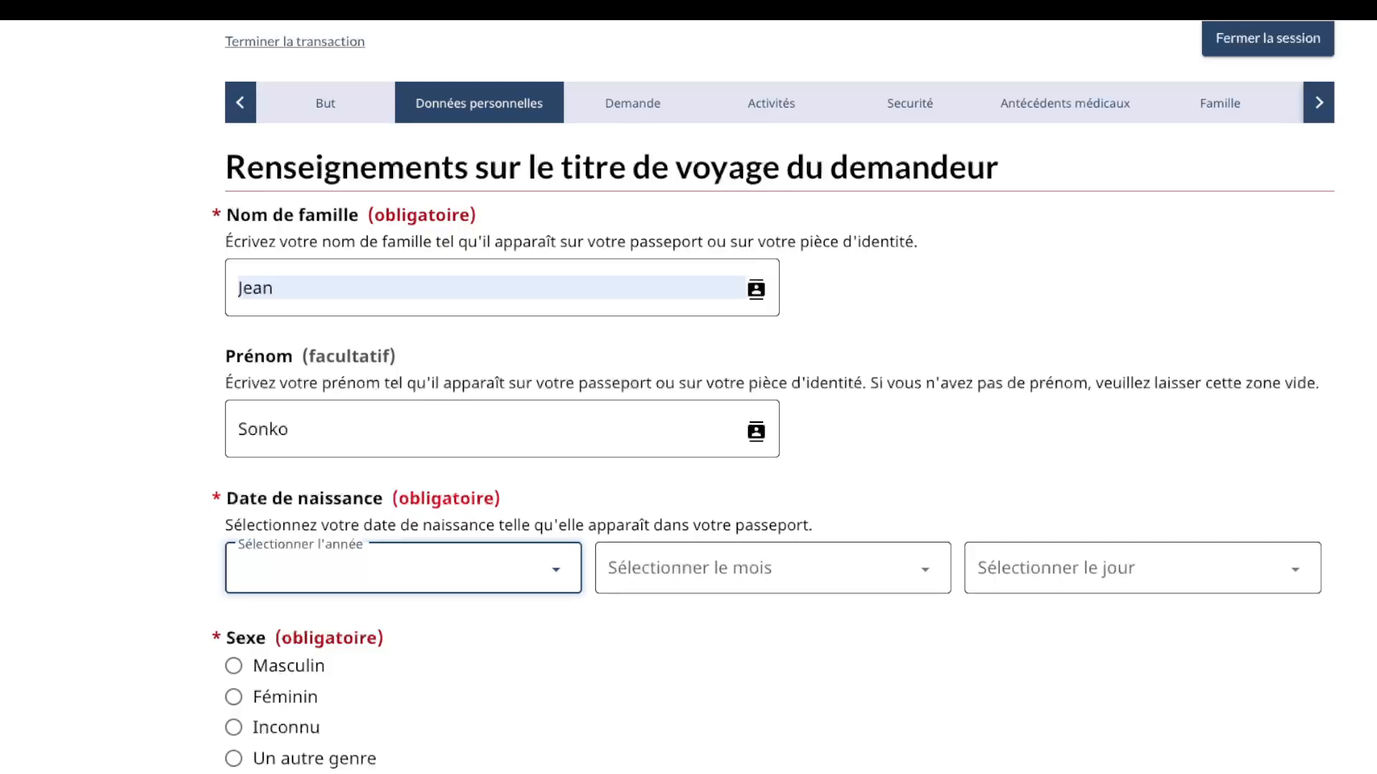
pyautogui.write('2000')
pyautogui.press('Tab')
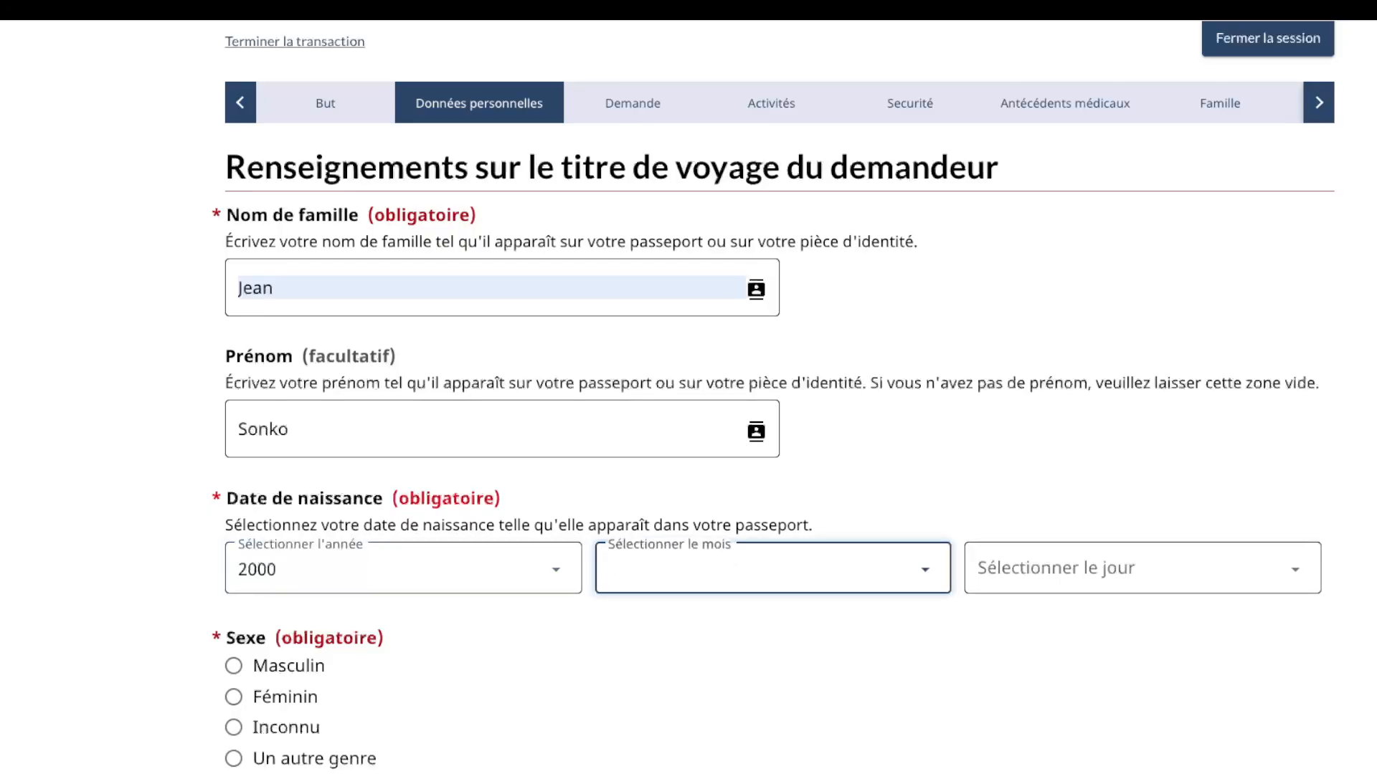
pyautogui.write('janvier')
pyautogui.press('Tab')
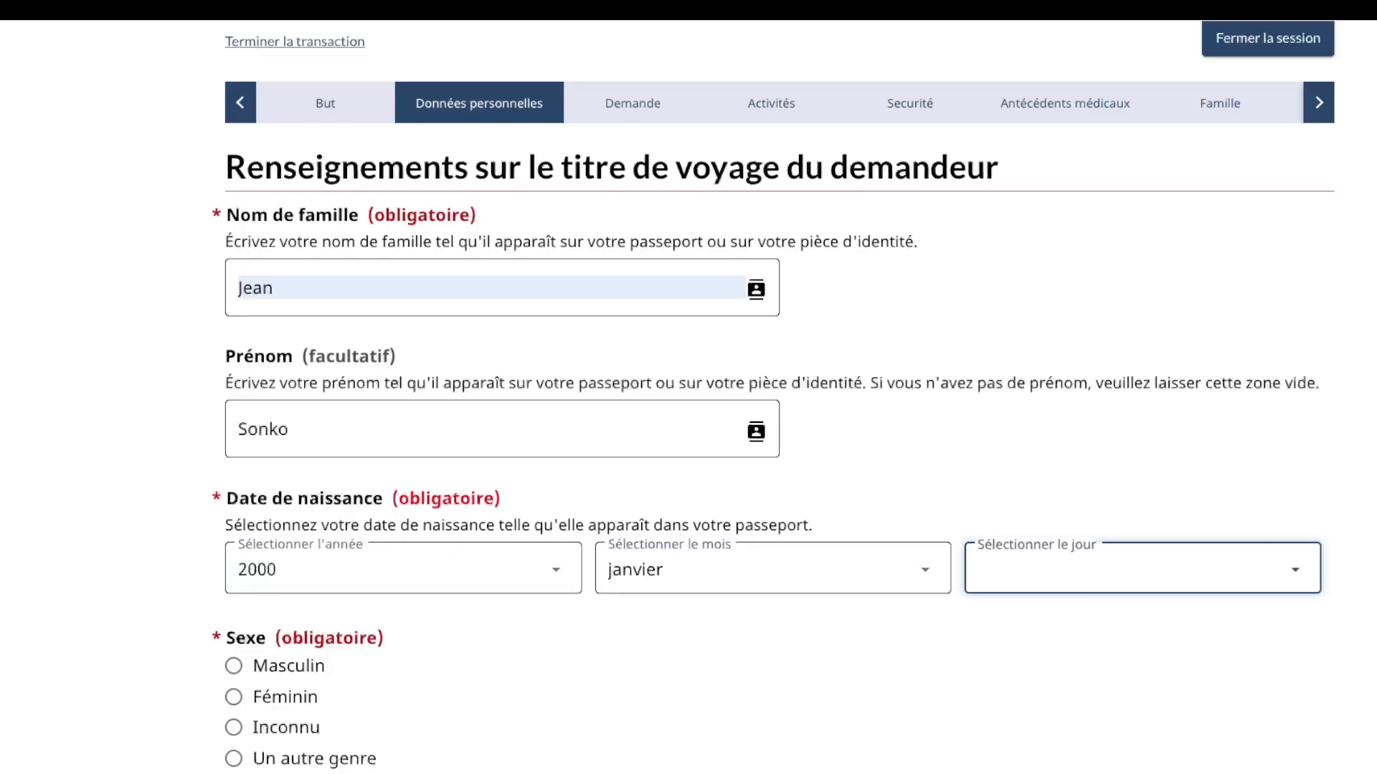
pyautogui.write('1')
pyautogui.scroll(-3, 688, 387)
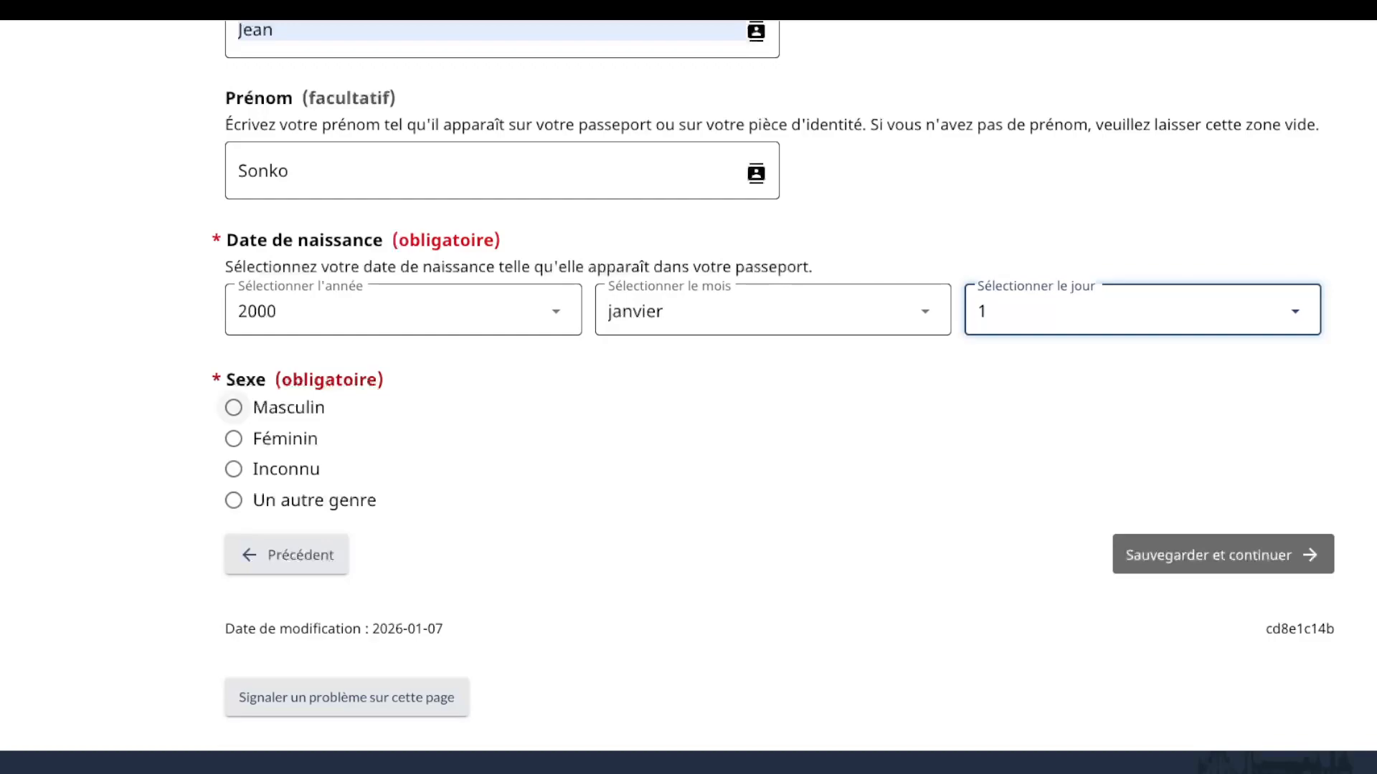
pyautogui.click(234, 408)
pyautogui.click(1223, 555)
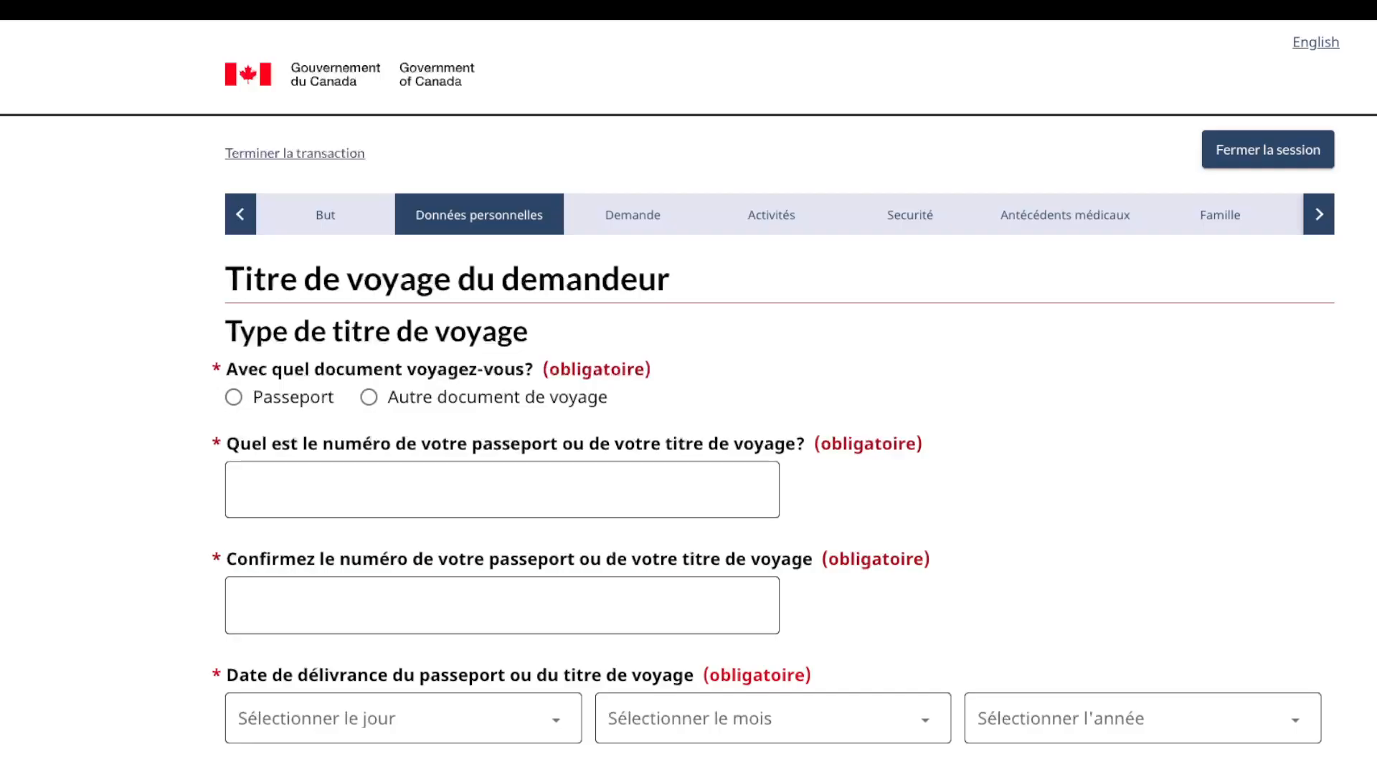
# Step: Declare a regular passport with country code COD and nationality Rép. Dém. du Congo
pyautogui.click(234, 397)
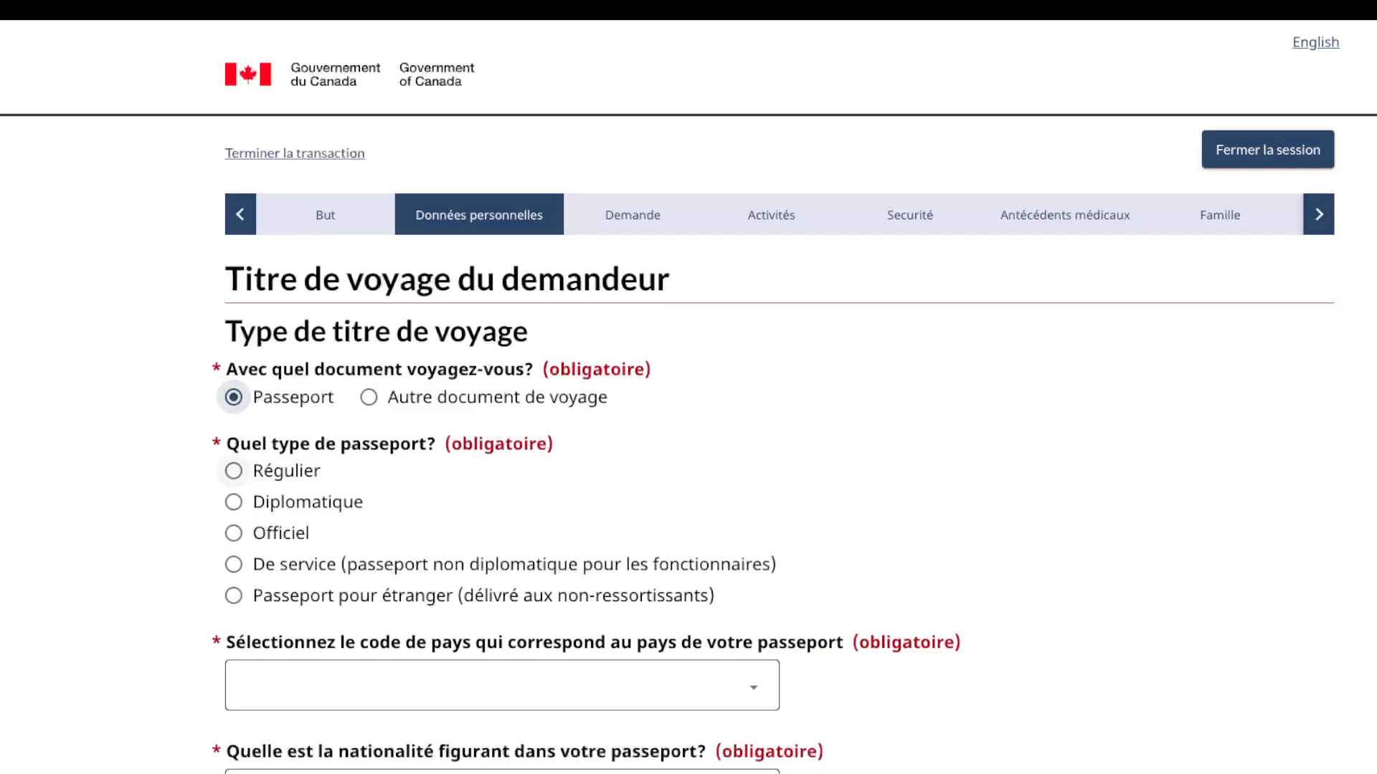
pyautogui.click(234, 471)
pyautogui.scroll(-4, 233, 471)
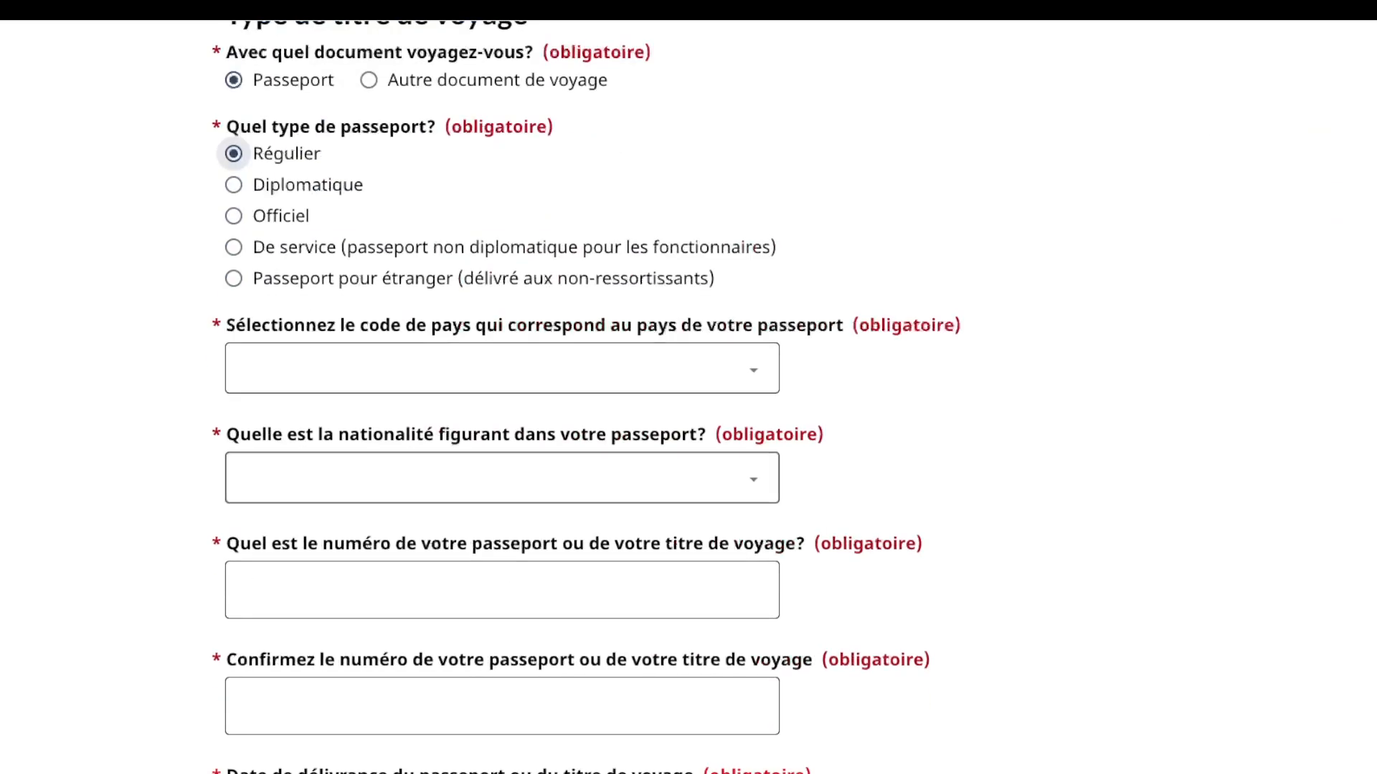
pyautogui.press('Tab')
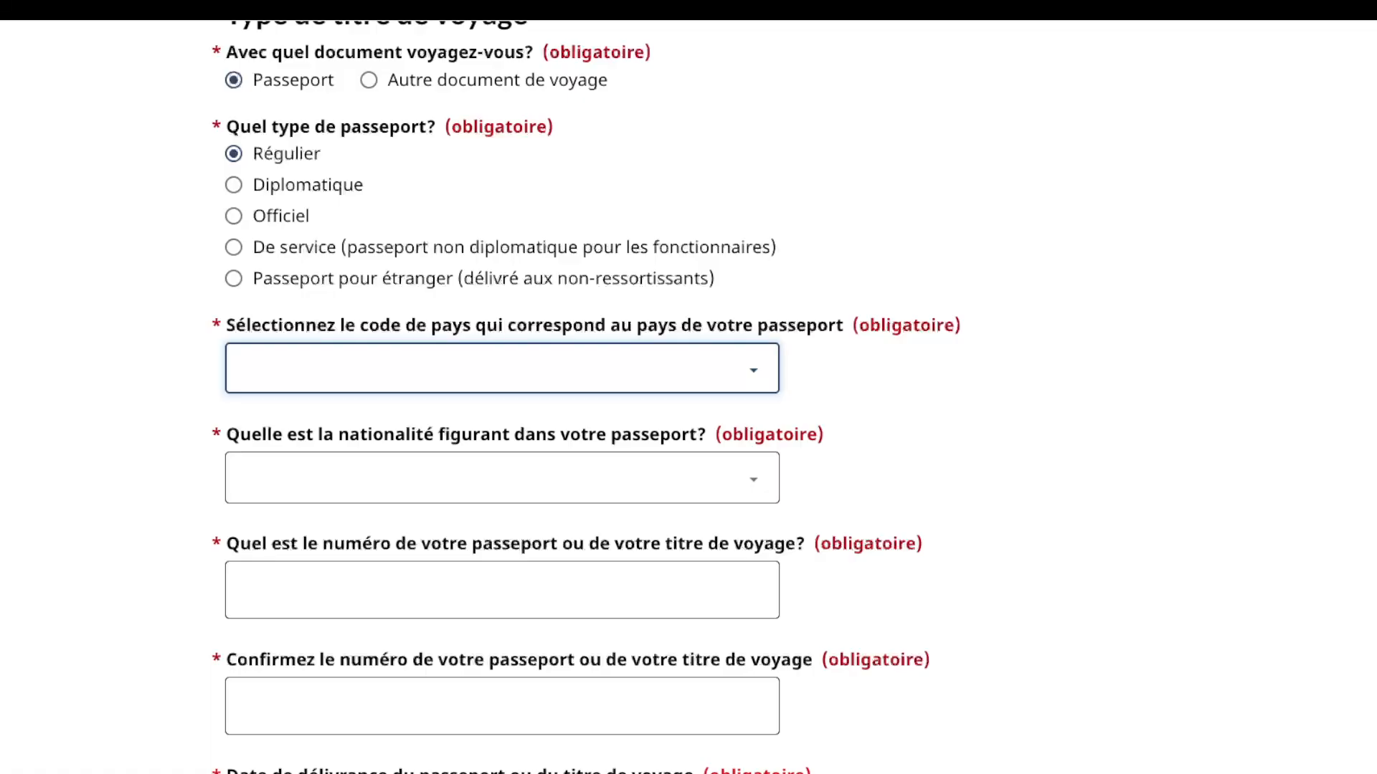
pyautogui.press('Return')
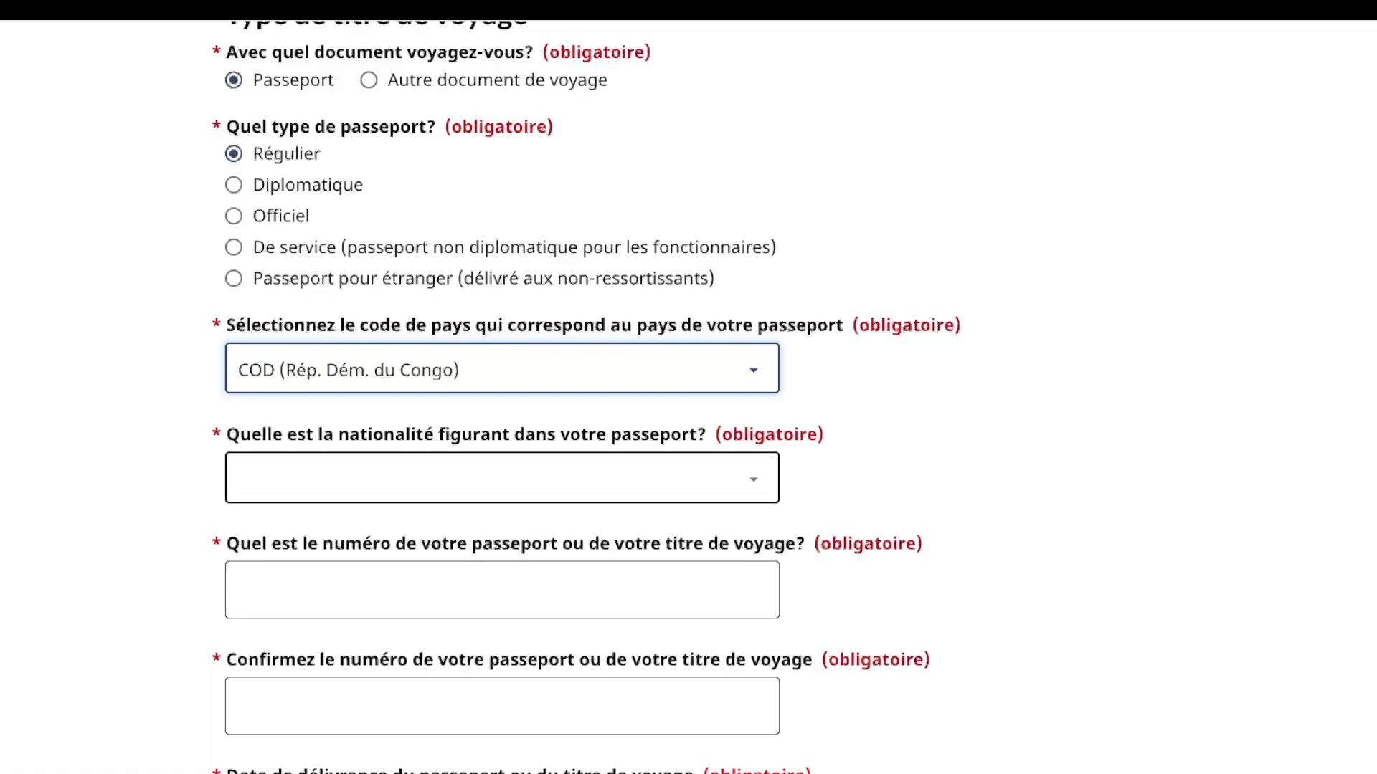
pyautogui.click(502, 478)
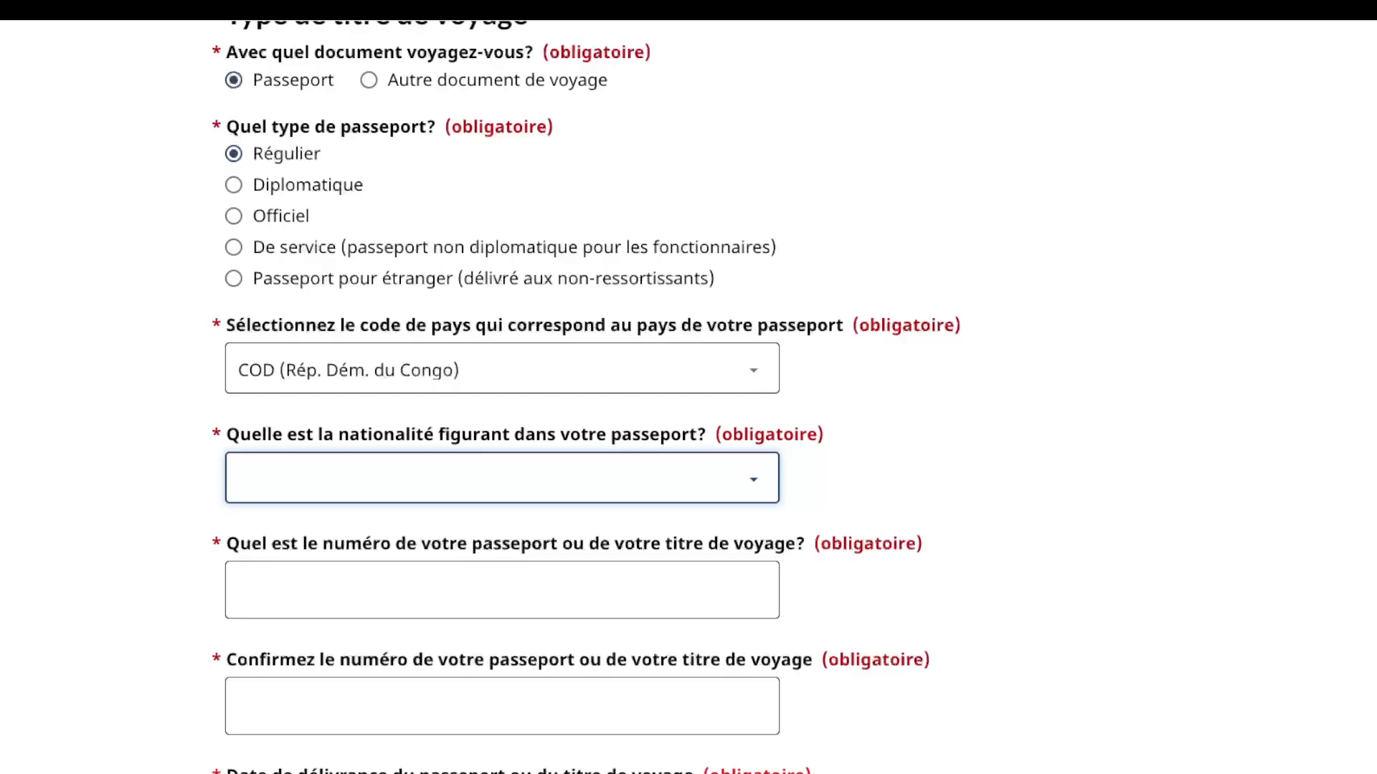
pyautogui.press('Return')
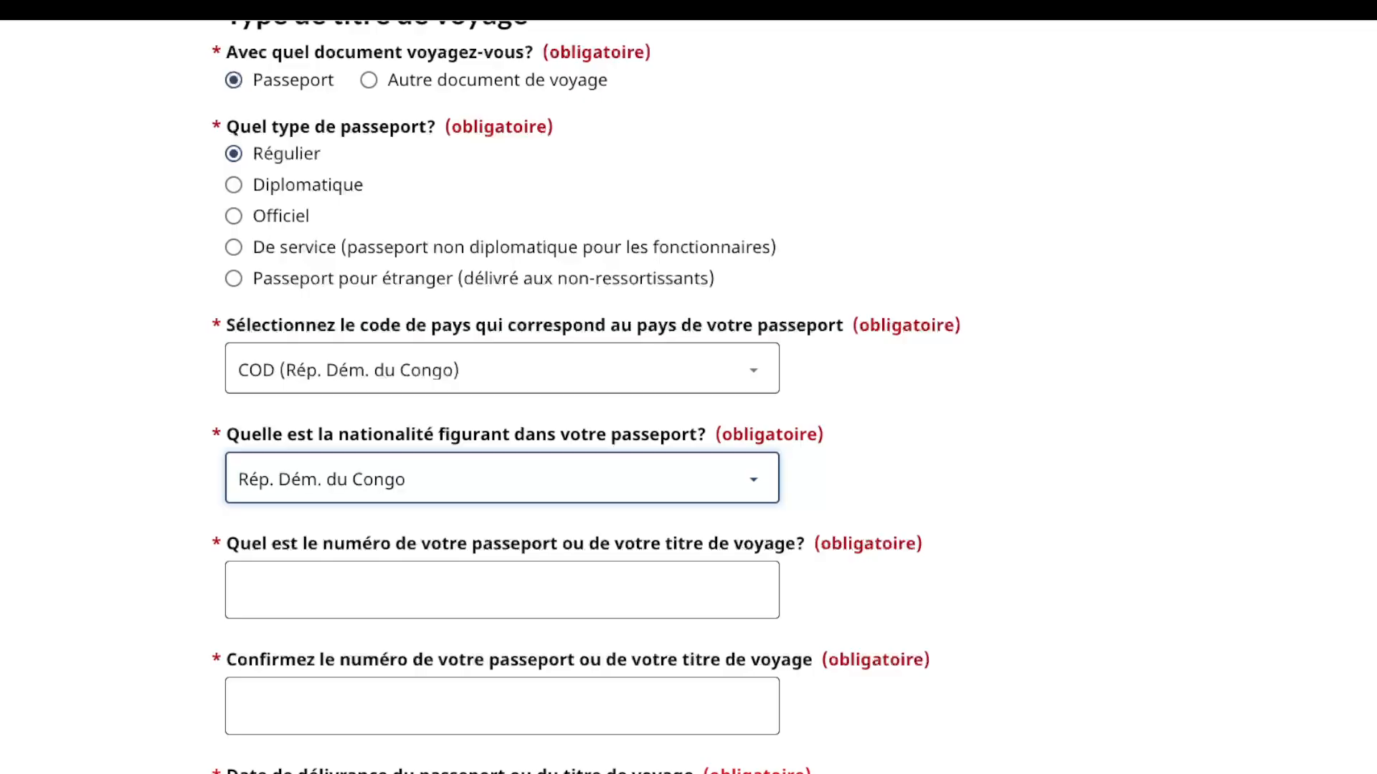
# Step: Enter the passport number and retype it in the confirmation field
pyautogui.click(502, 590)
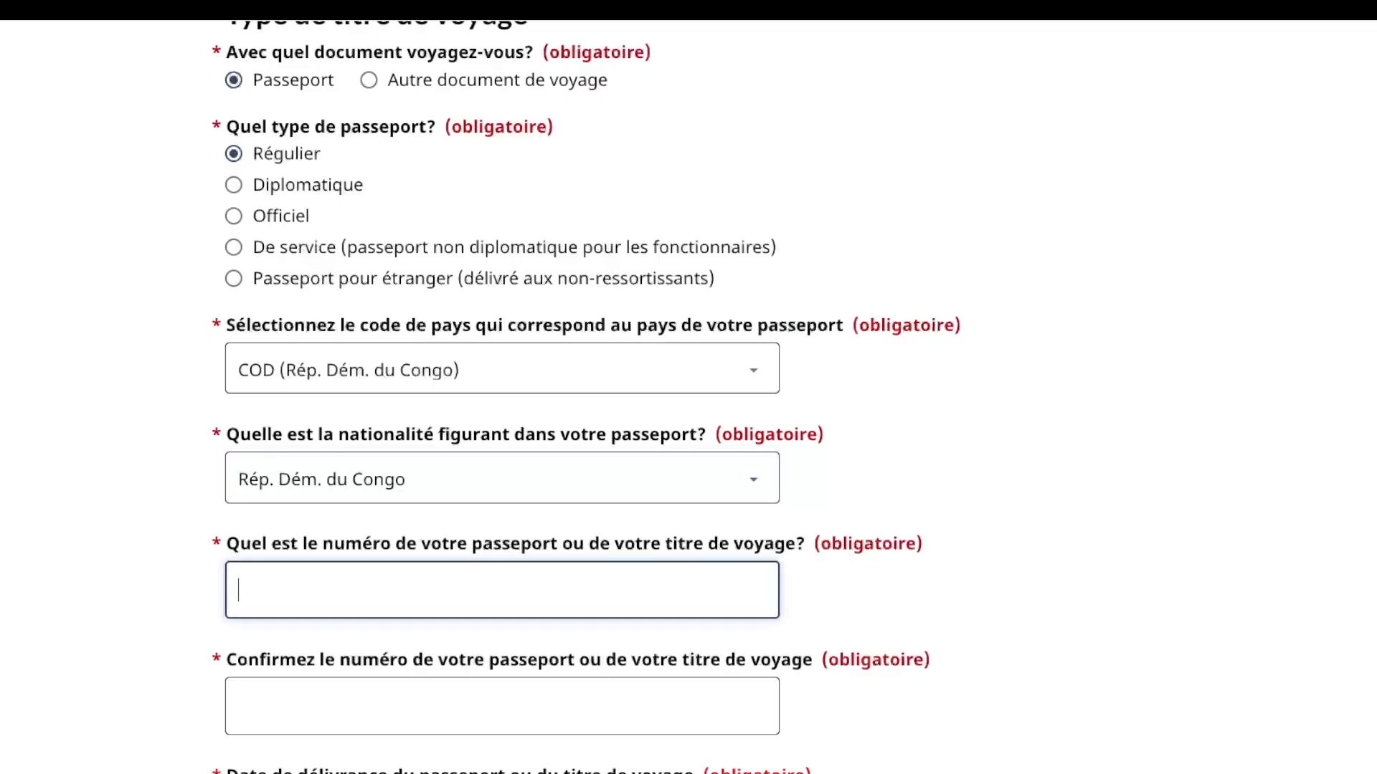
pyautogui.write('OP10101010')
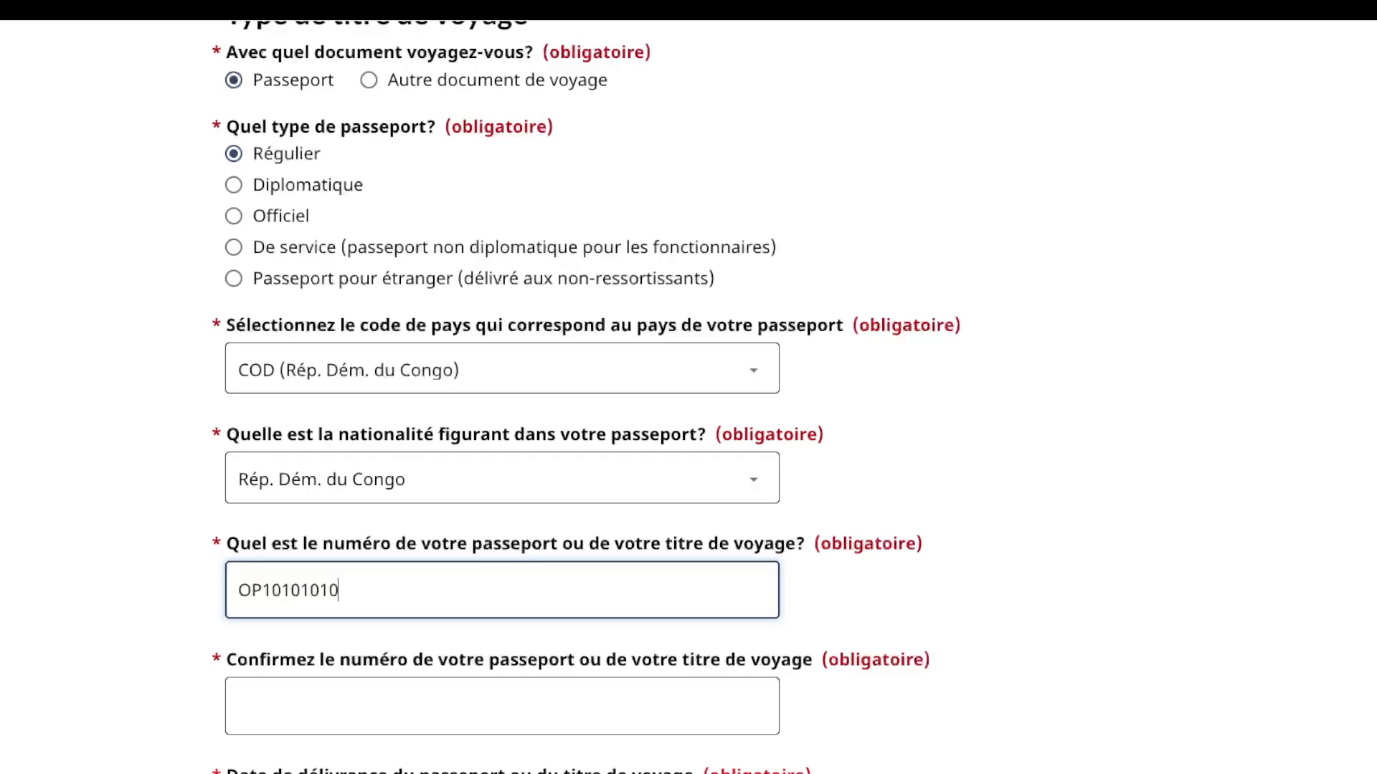
pyautogui.click(502, 706)
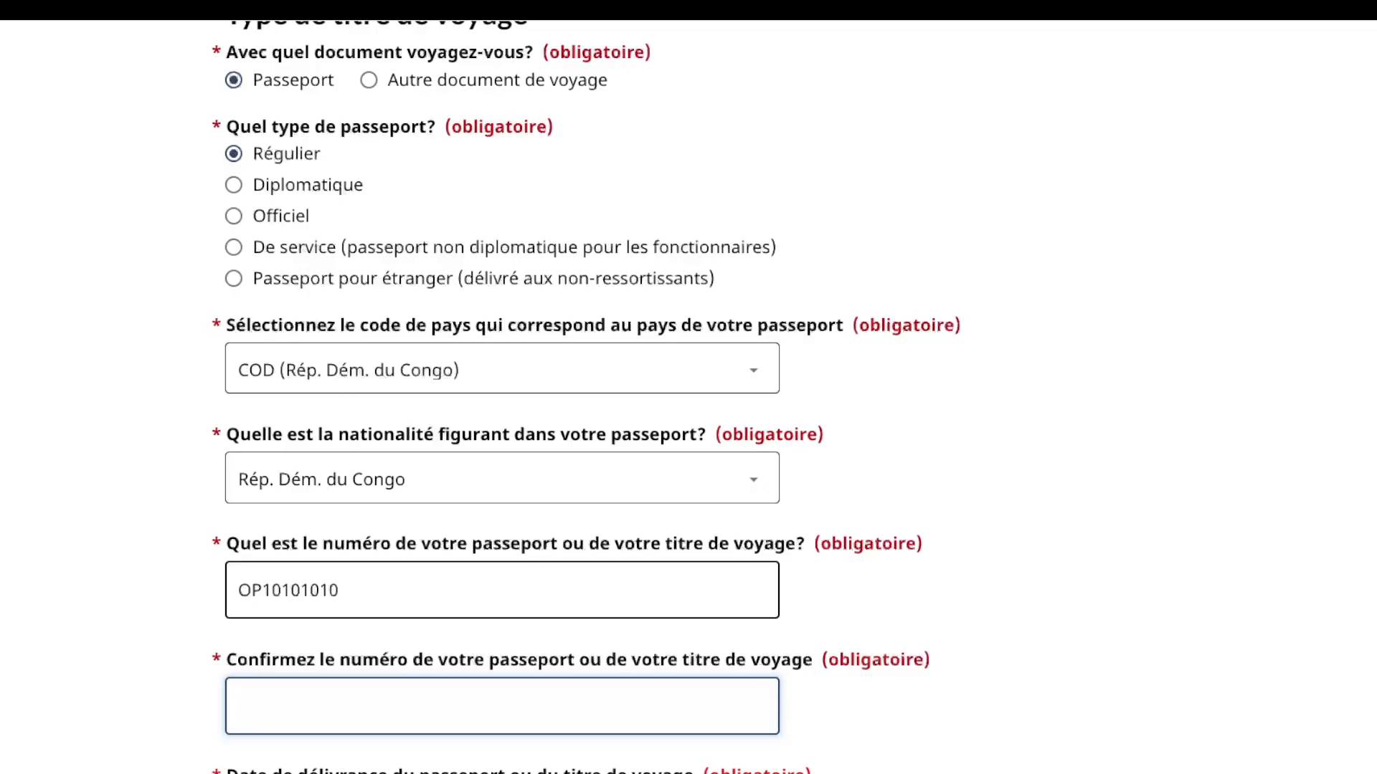
pyautogui.scroll(-3, 502, 590)
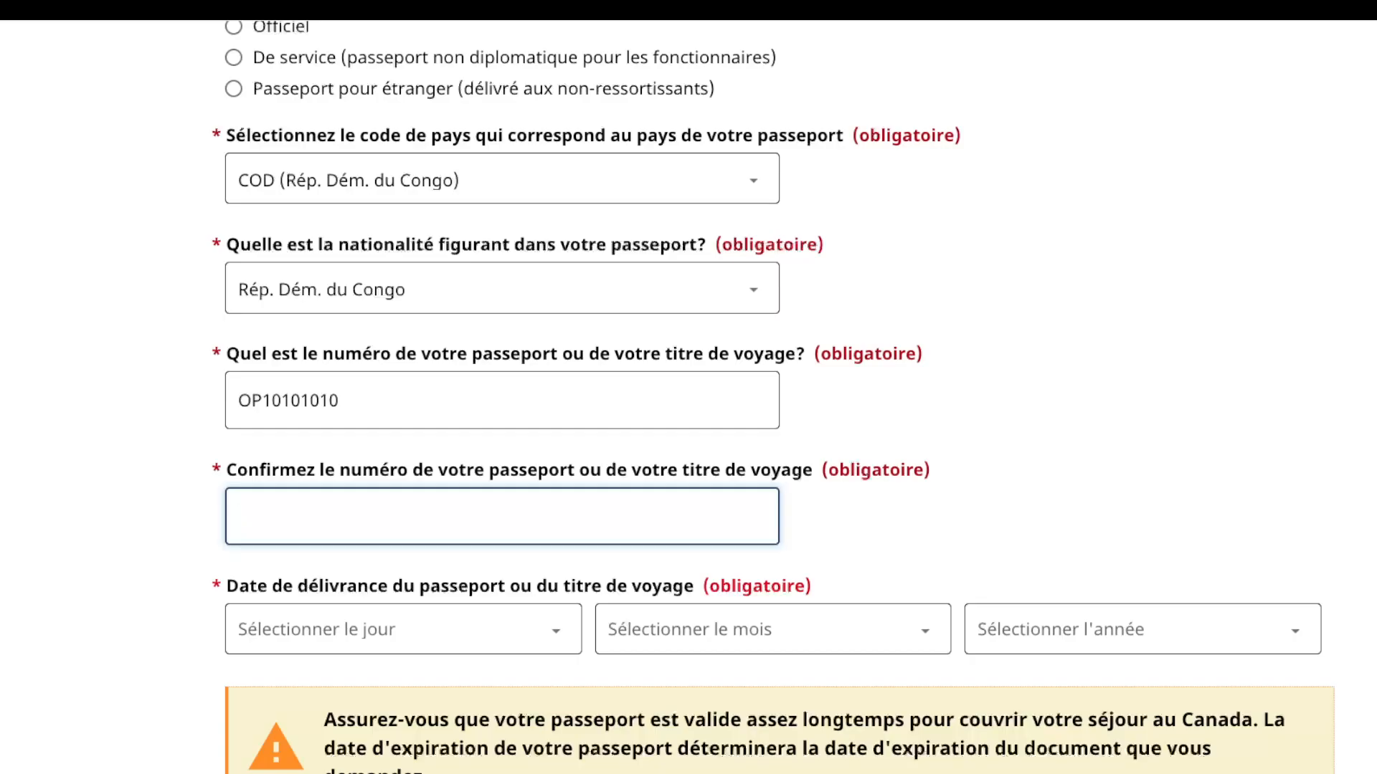
pyautogui.write('OP10101010')
# Step: Set the passport issue date to 2 janvier 2026
pyautogui.press('Tab')
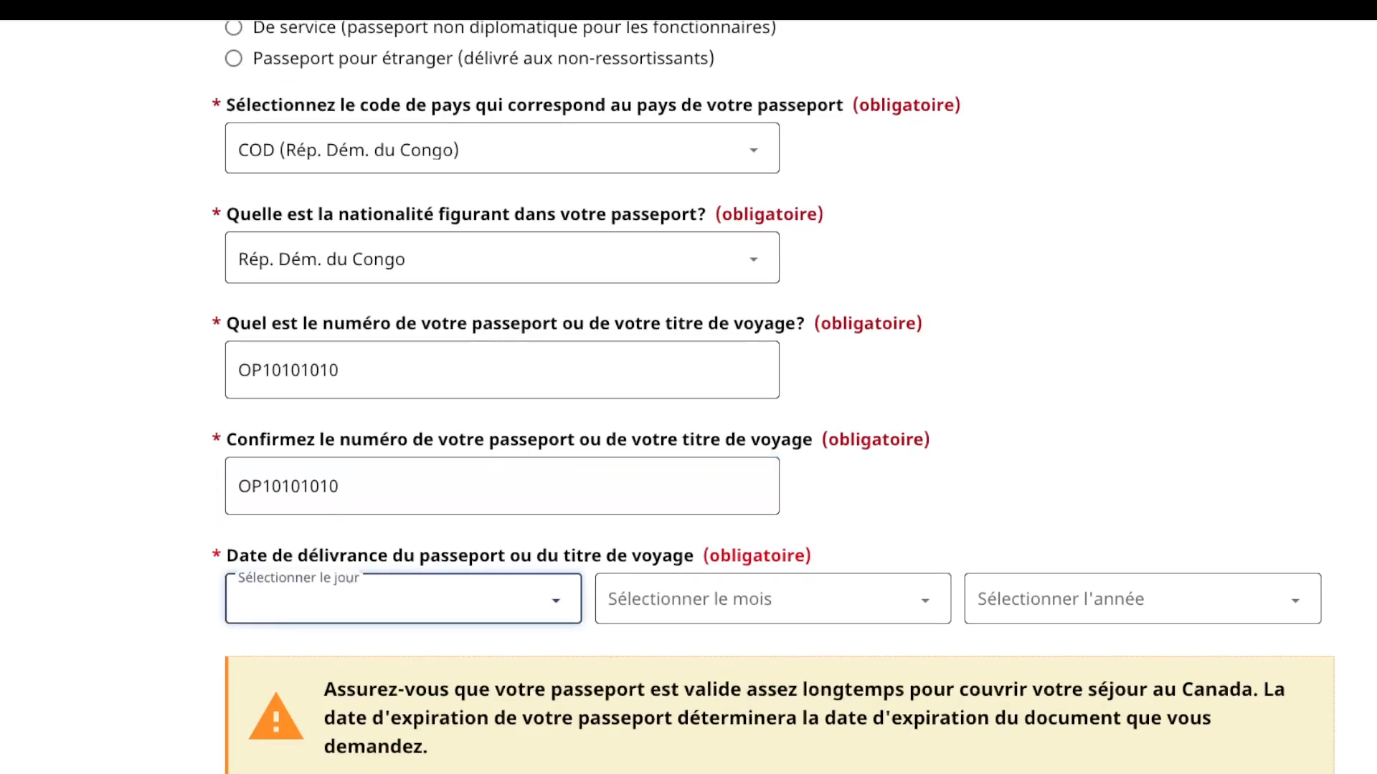
pyautogui.press('1')
pyautogui.press('Tab')
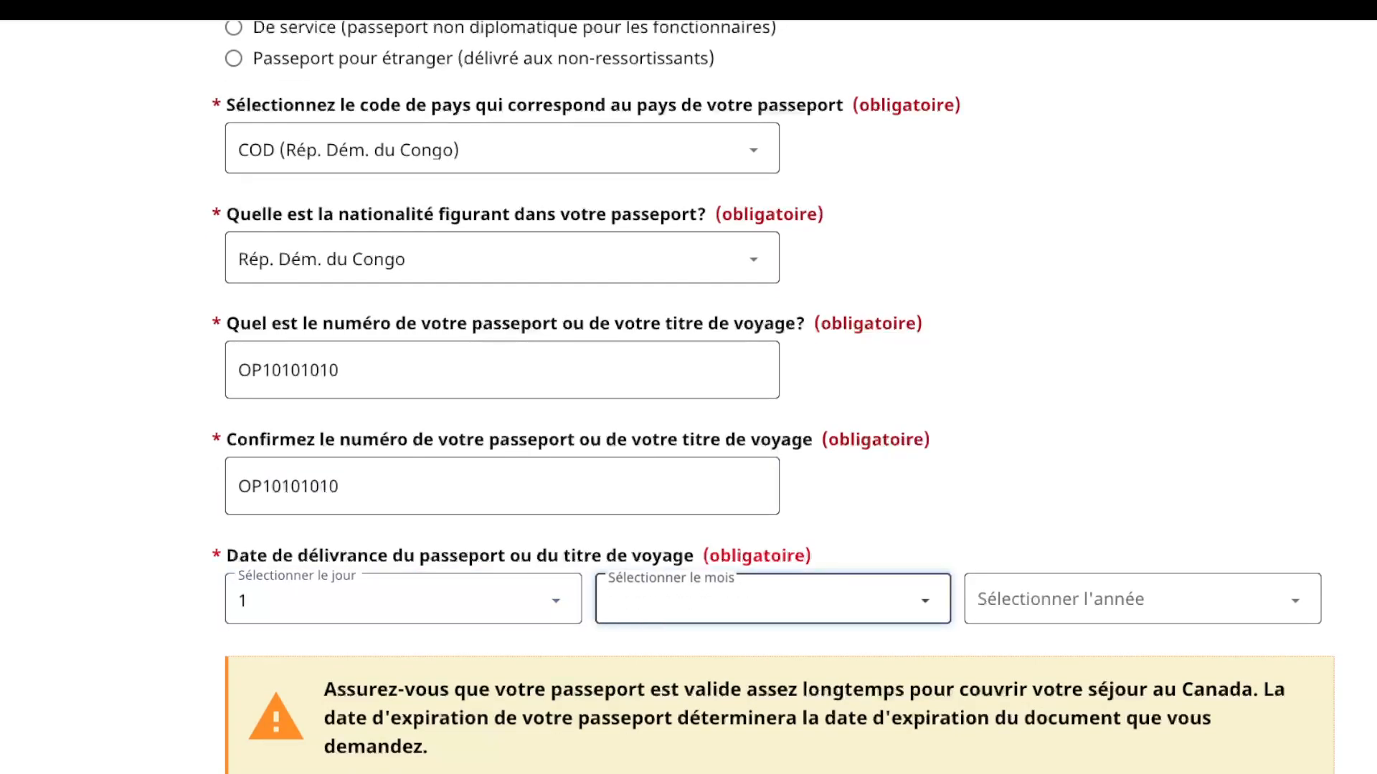
pyautogui.press('j')
pyautogui.press('Tab')
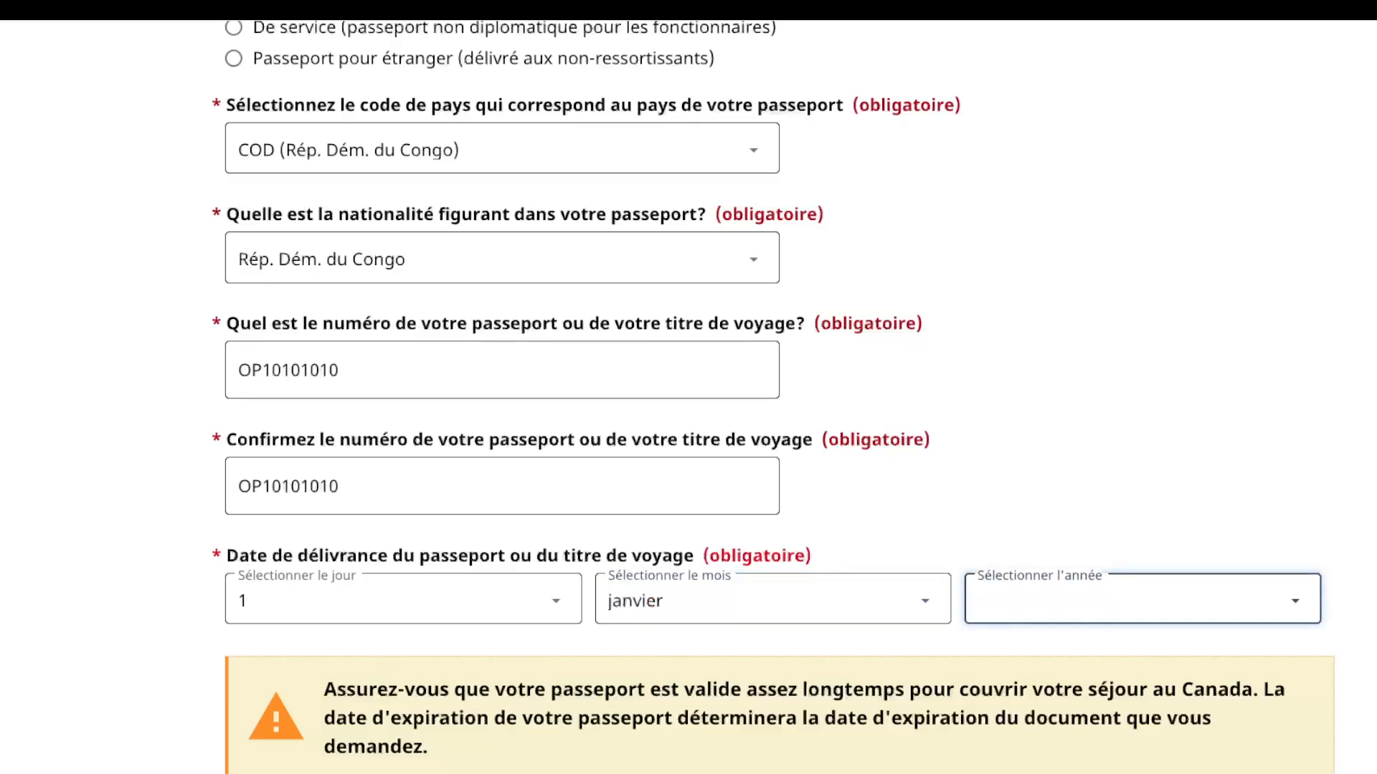
pyautogui.press('2')
pyautogui.scroll(-4, 773, 397)
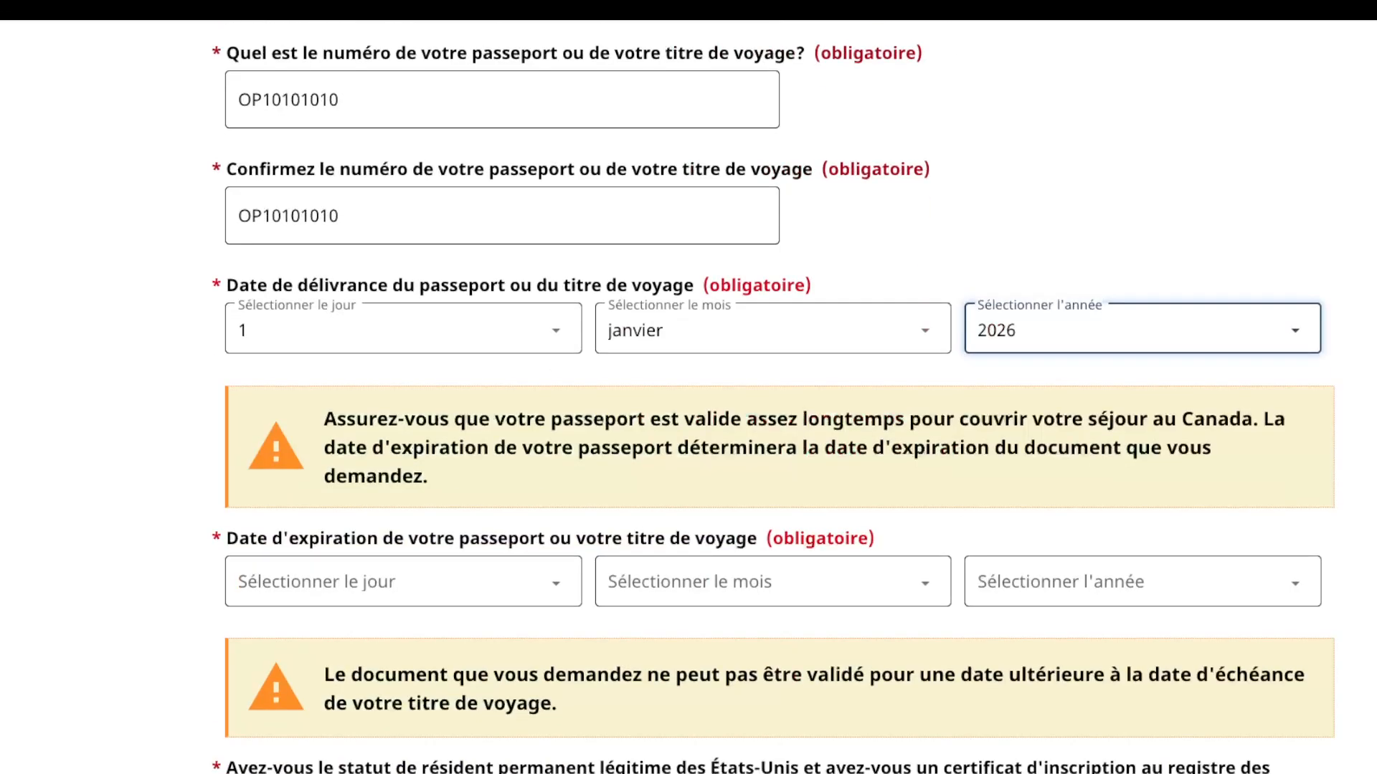
pyautogui.scroll(-1, 773, 396)
pyautogui.click(403, 295)
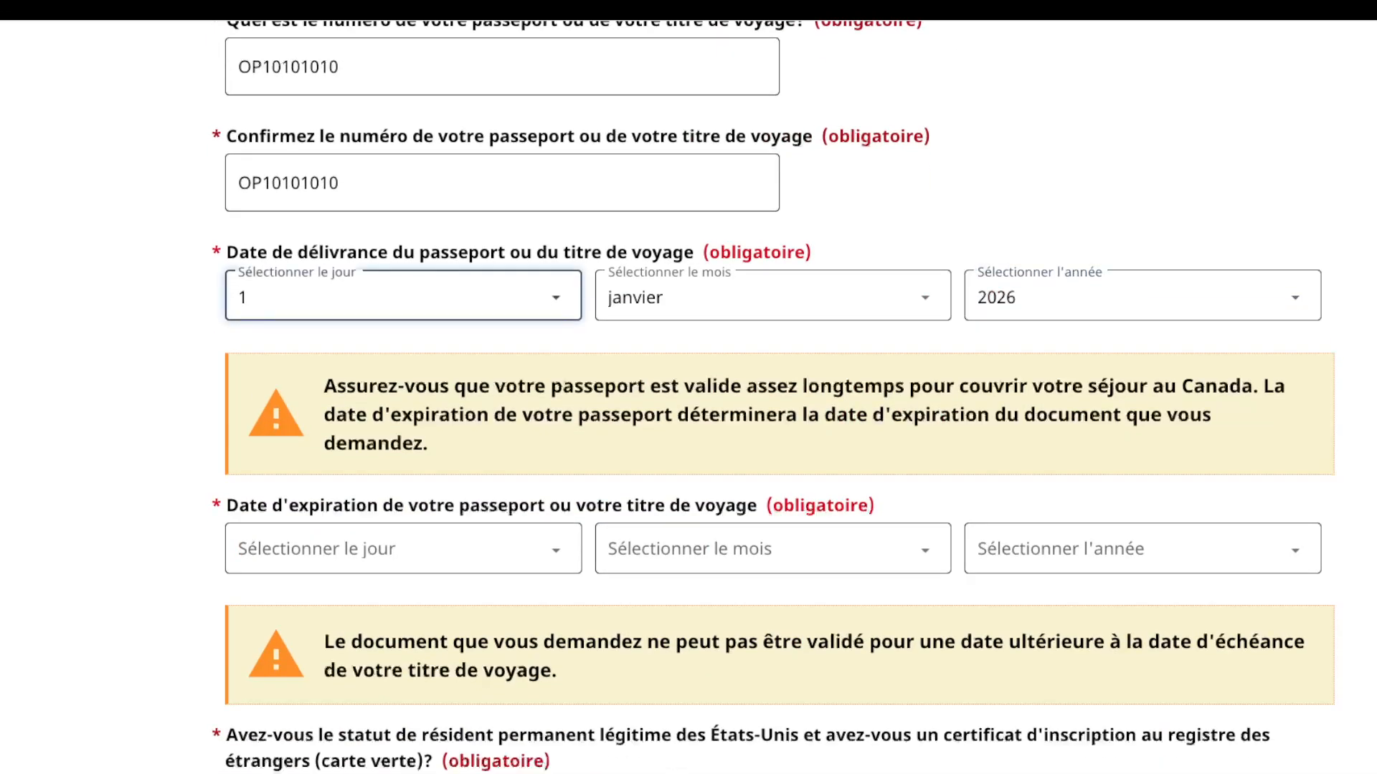
pyautogui.press('2')
# Step: Set the passport expiry date to 1 janvier 2031
pyautogui.scroll(-1, 403, 431)
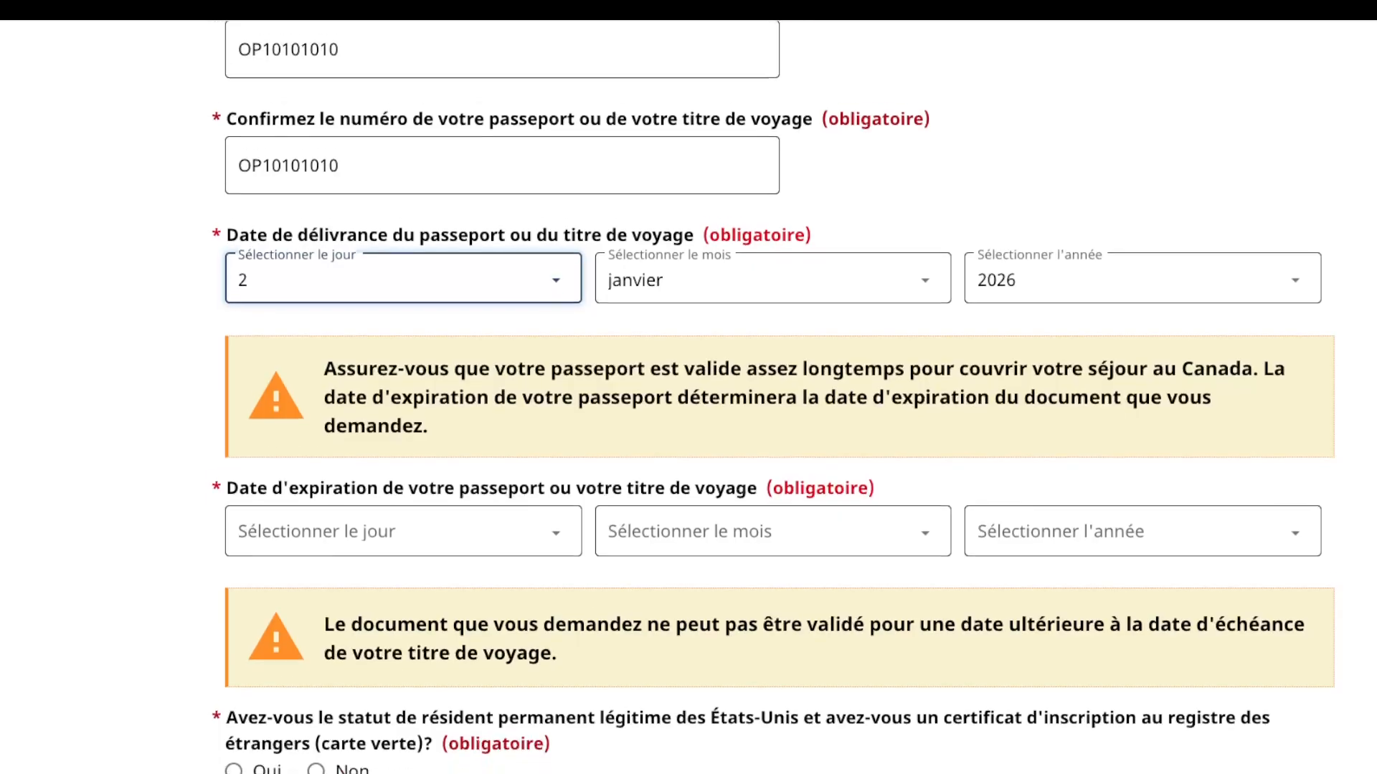
pyautogui.click(403, 519)
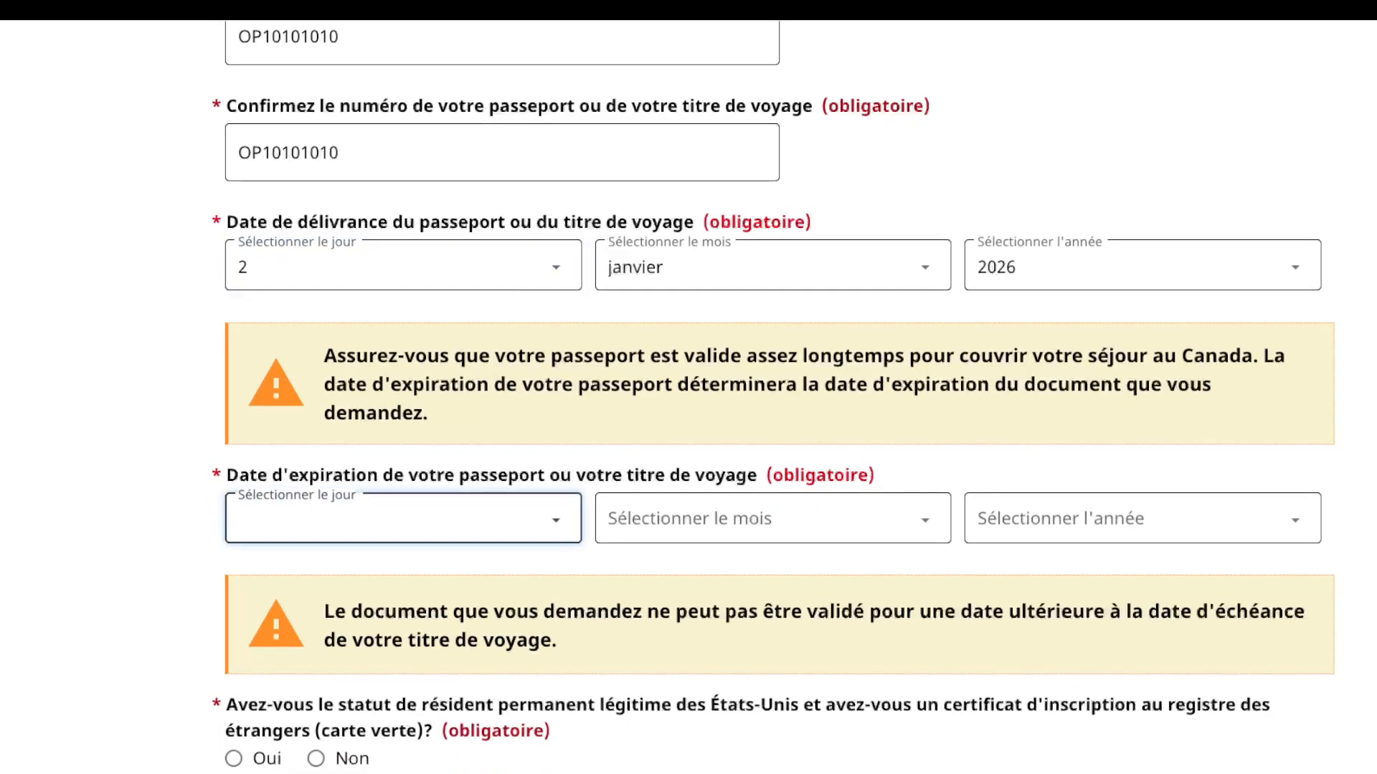
pyautogui.press('1')
pyautogui.press('Tab')
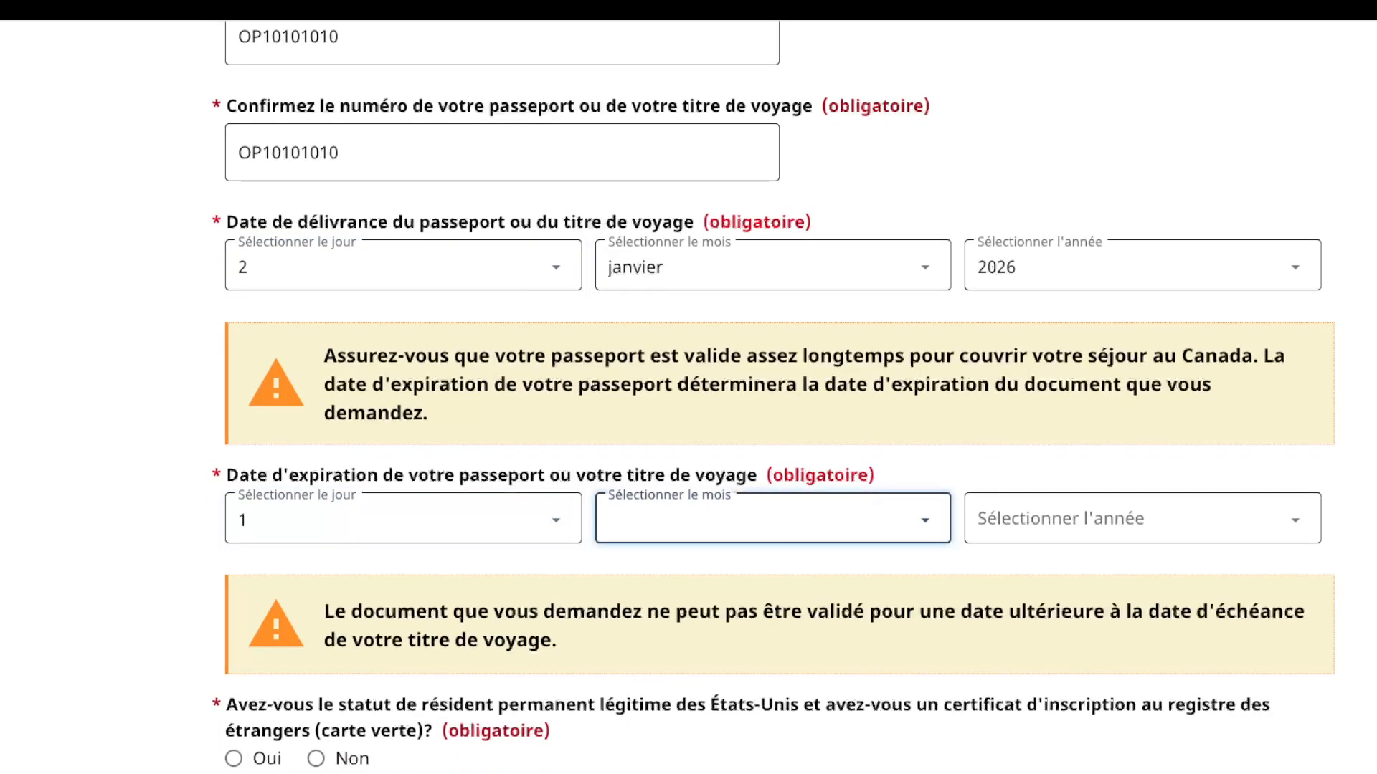
pyautogui.press('j')
pyautogui.press('Tab')
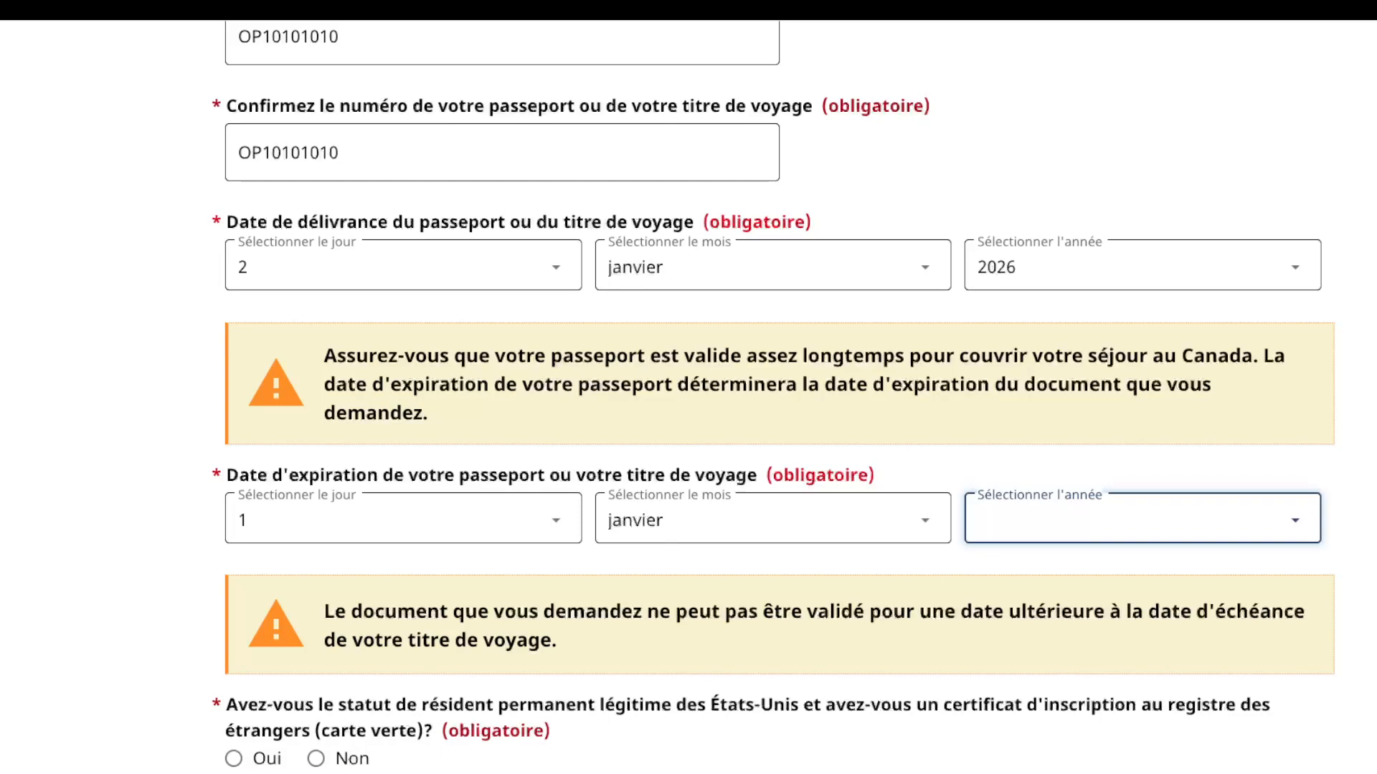
pyautogui.write('2031')
pyautogui.scroll(-5, 773, 396)
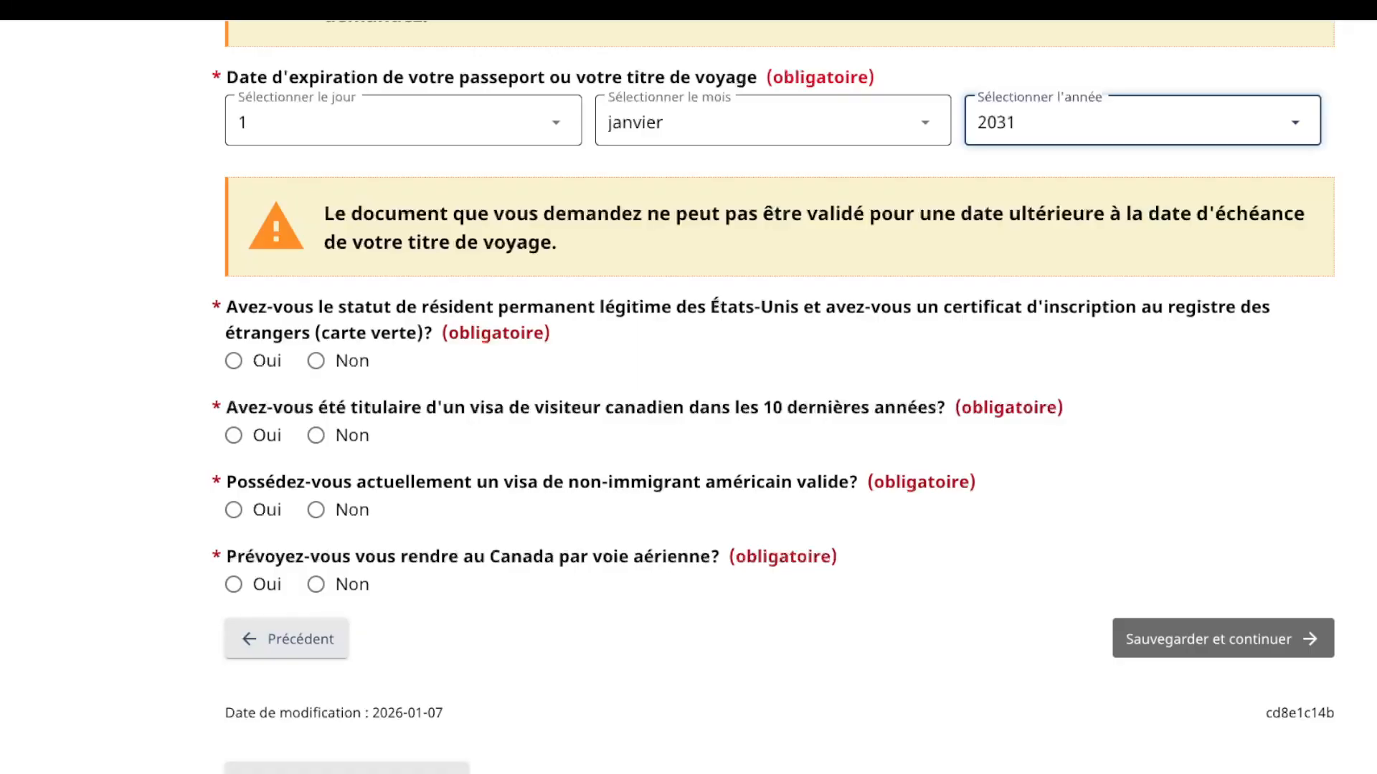
# Step: Answer Non to green card, Canadian visa and US visa, Oui to flying, then save
pyautogui.click(316, 361)
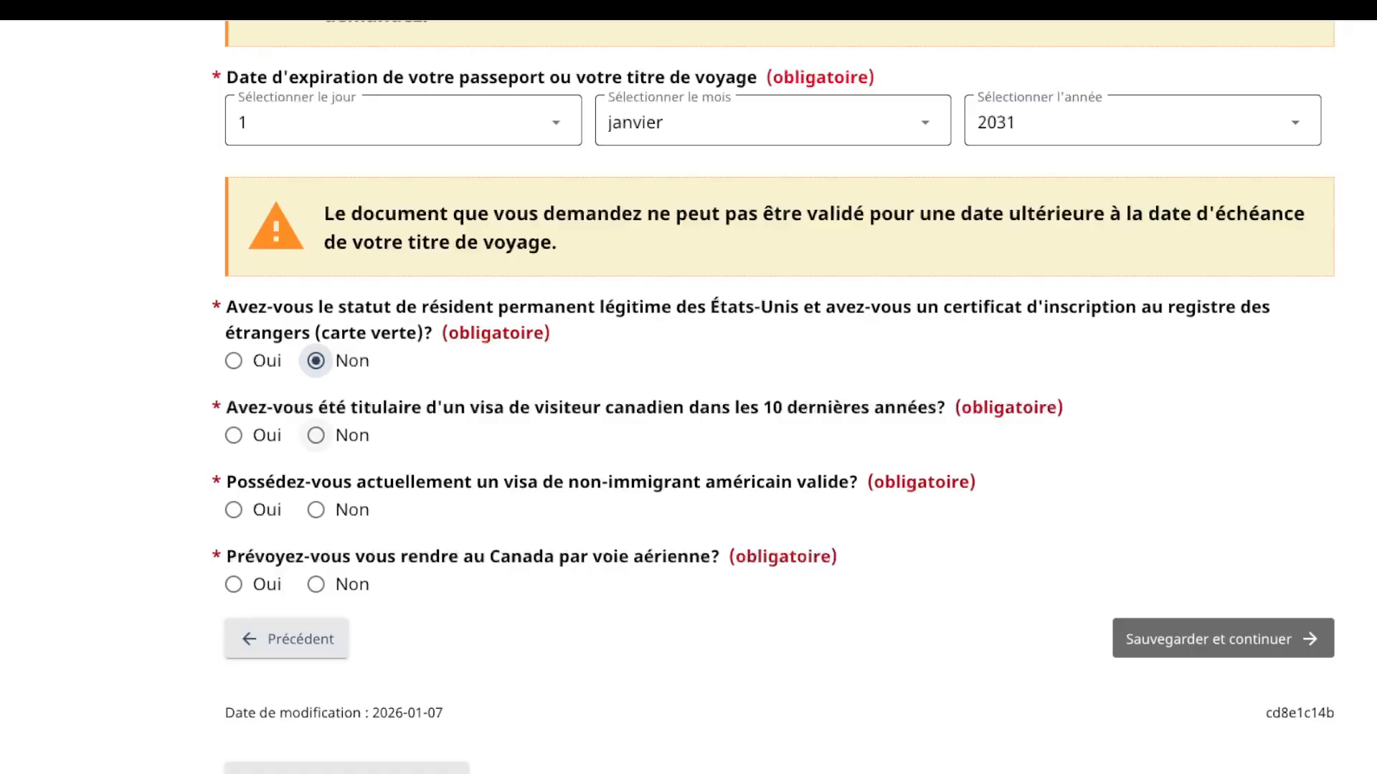
pyautogui.click(316, 435)
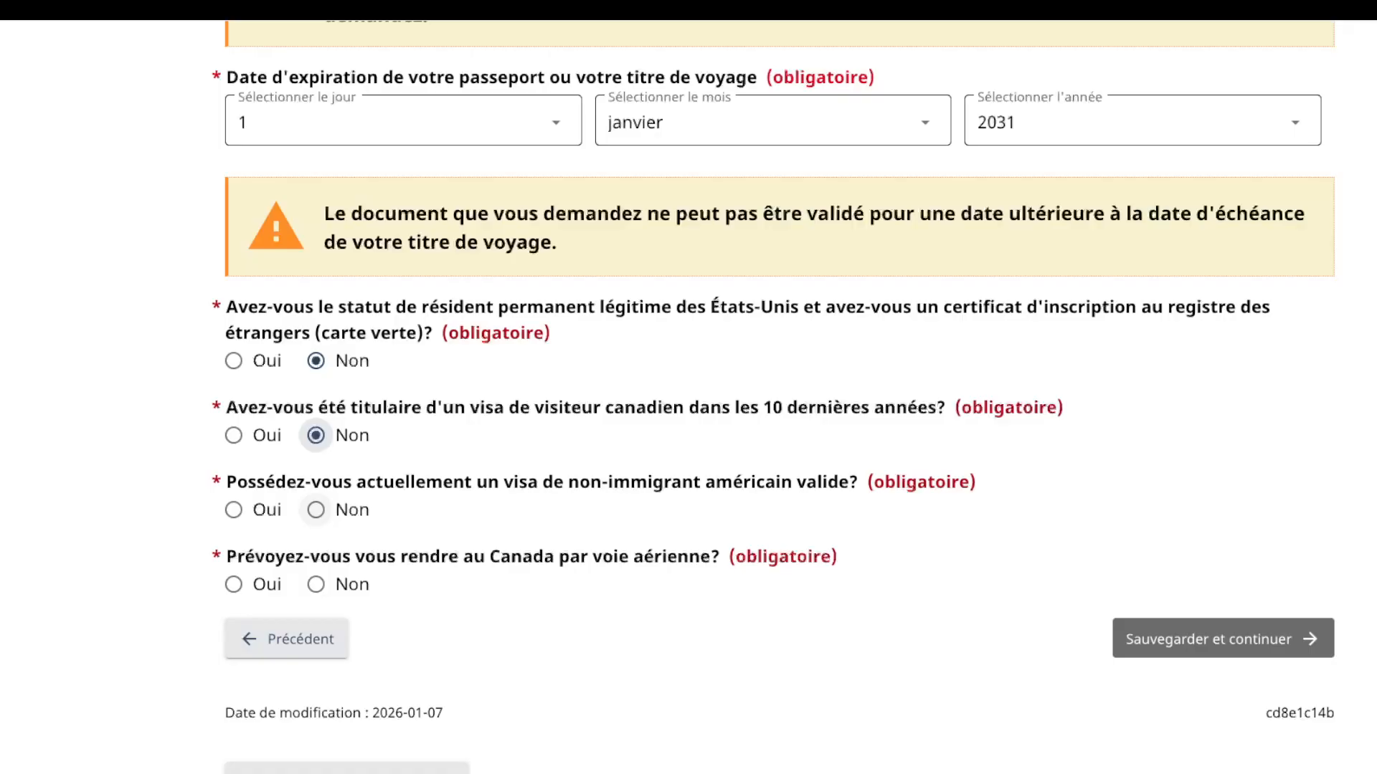
pyautogui.click(317, 510)
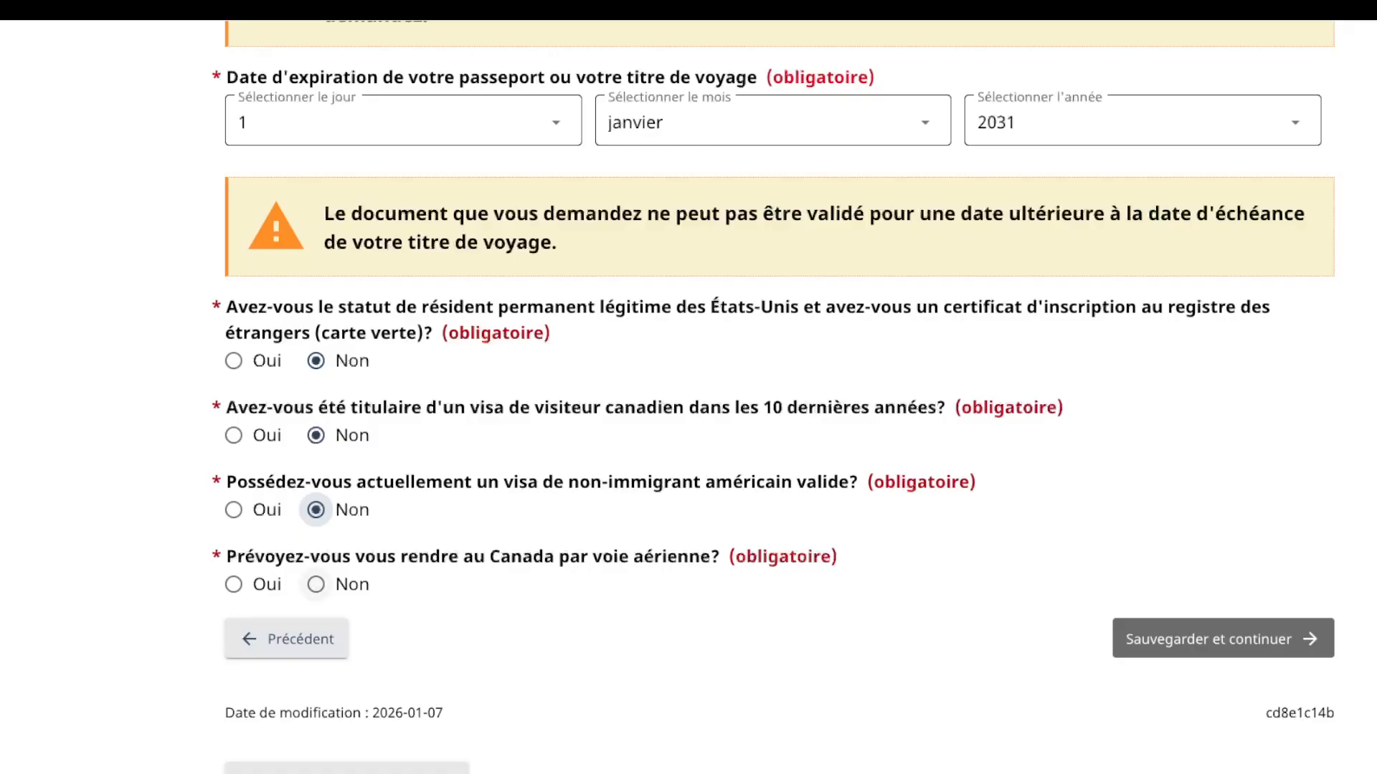
pyautogui.click(234, 584)
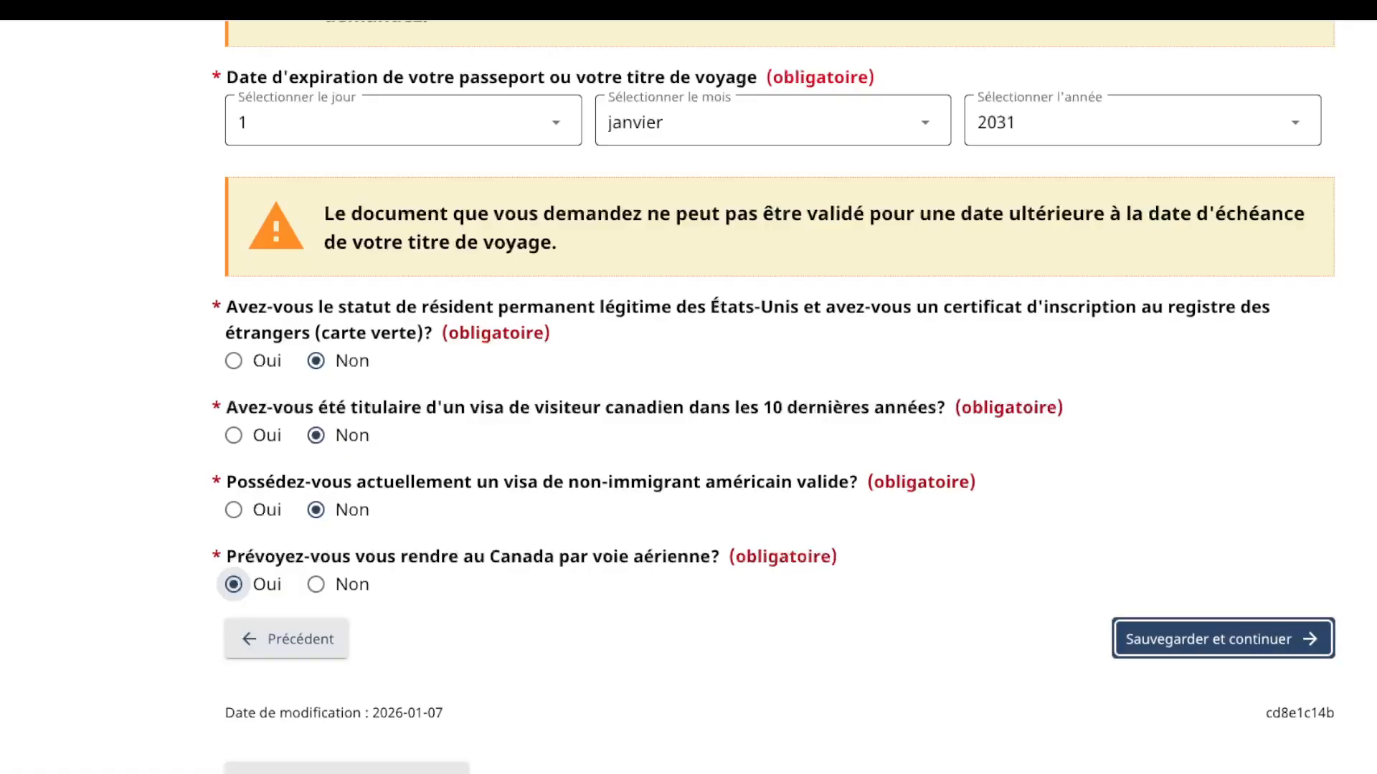
pyautogui.click(1223, 638)
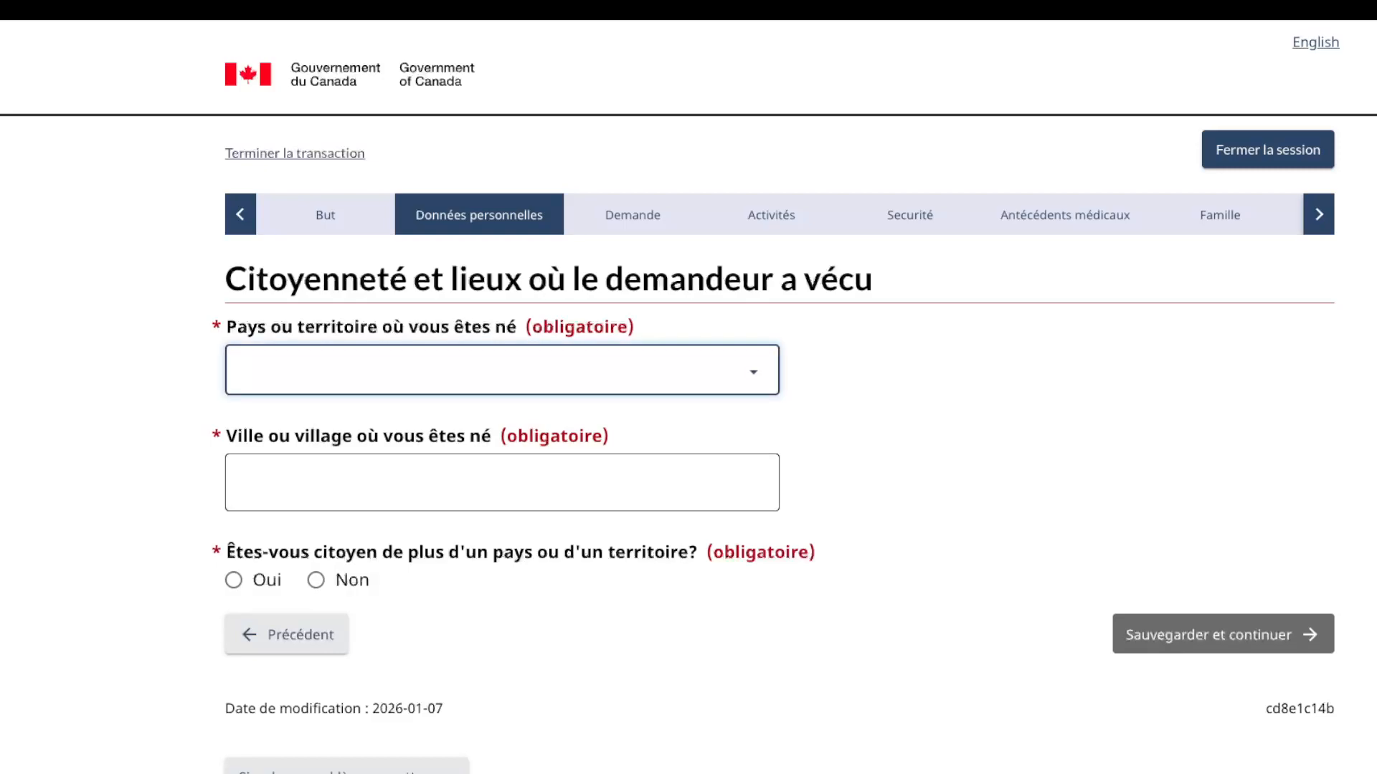
# Step: Set the birth country to Rép. Dém. du Congo and birth city to KINSHASA
pyautogui.press('Return')
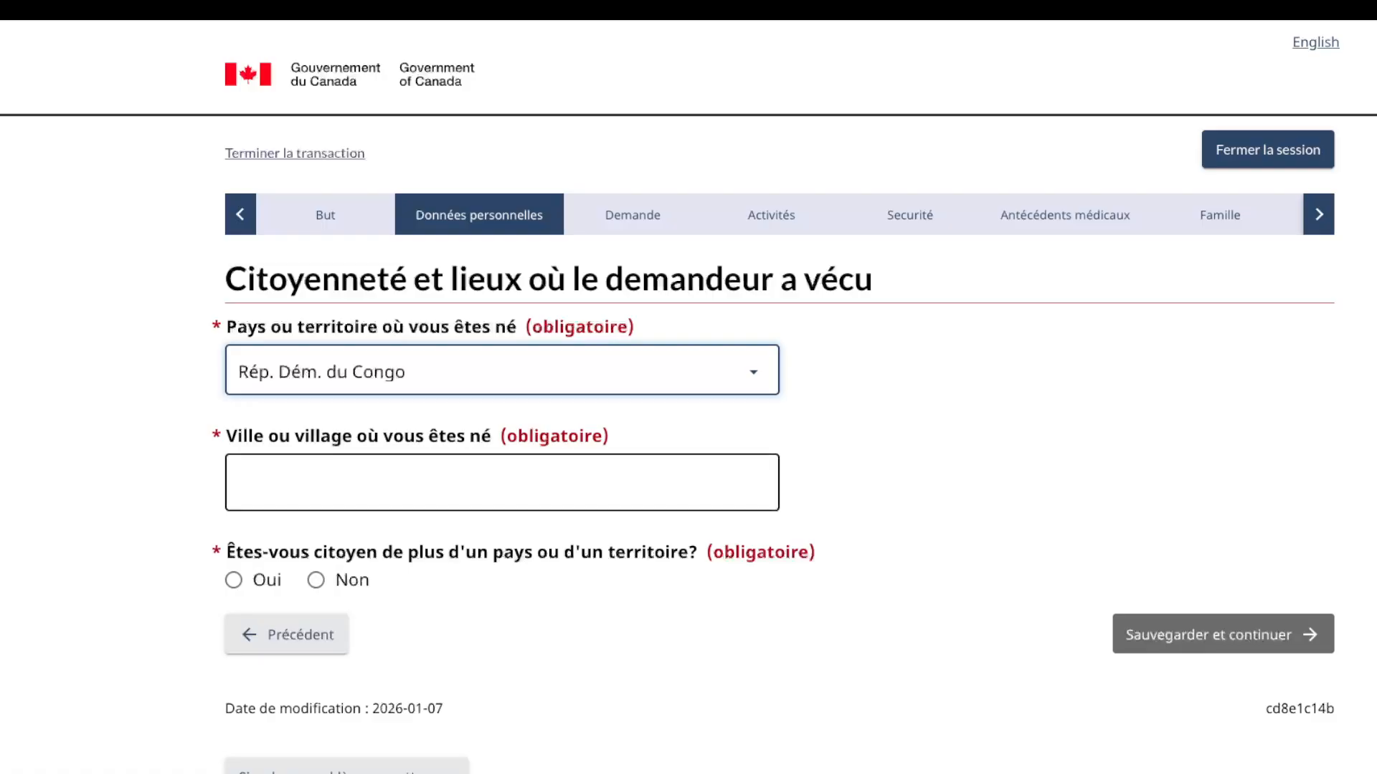
pyautogui.click(502, 483)
pyautogui.write('KINSHA')
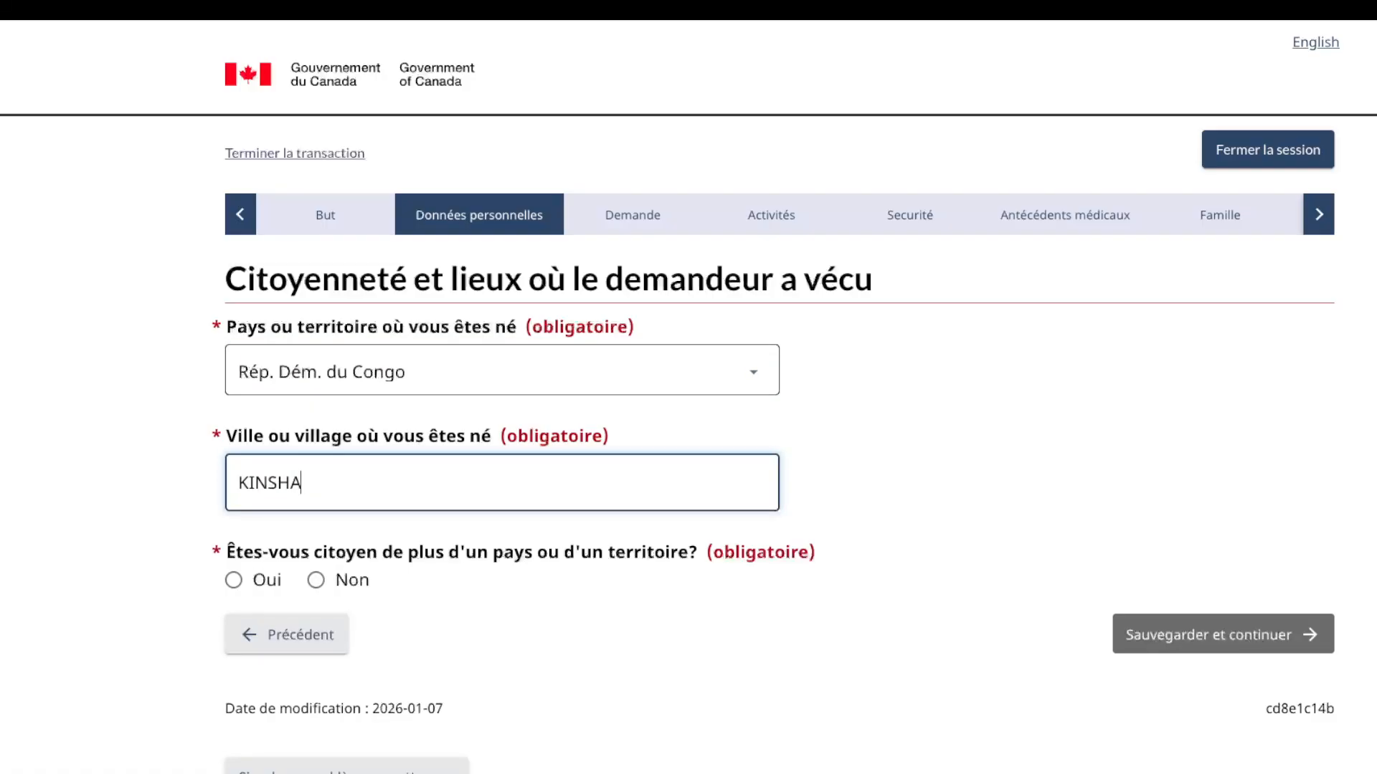
pyautogui.write('SA')
# Step: Declare single Congolese citizenship held since birth and save the page
pyautogui.click(316, 580)
pyautogui.scroll(-2, 316, 580)
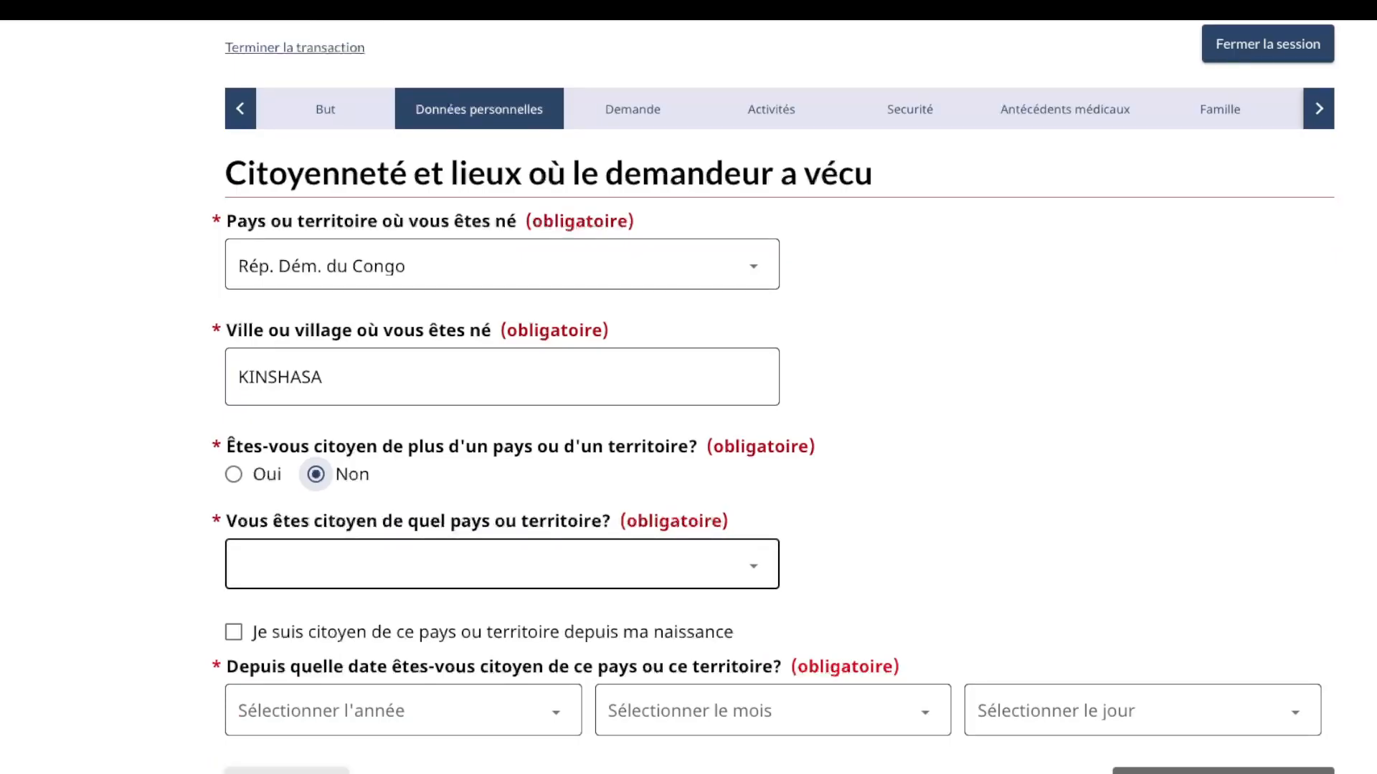
pyautogui.press('Tab')
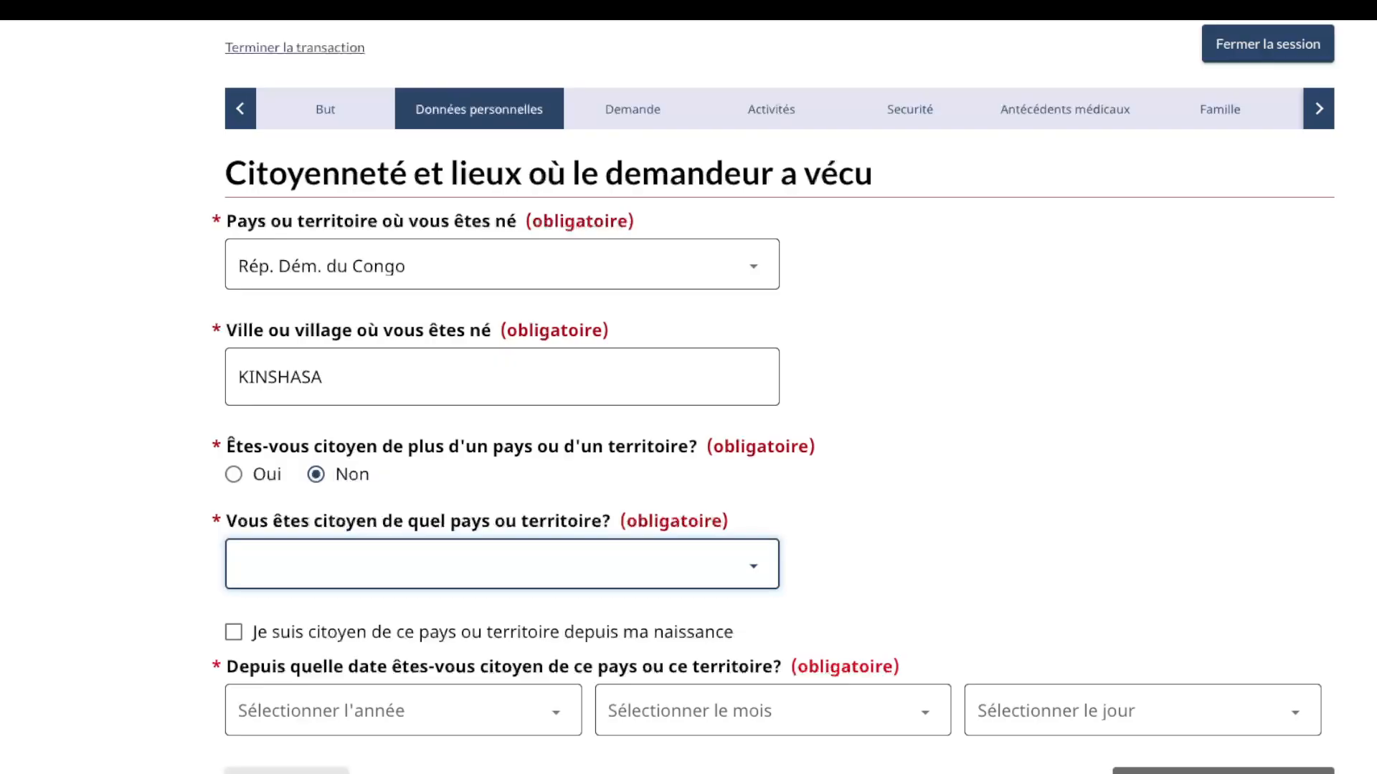
pyautogui.click(323, 710)
pyautogui.click(234, 632)
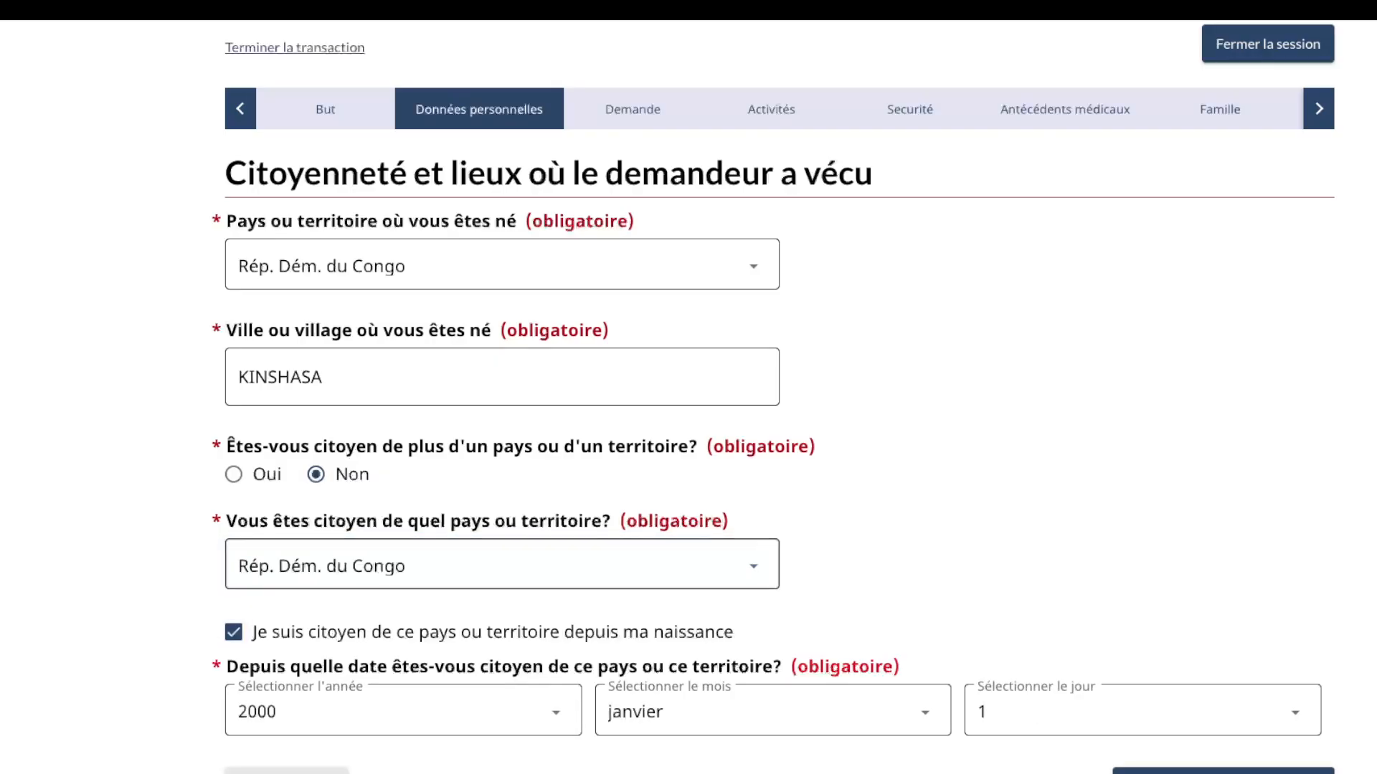
pyautogui.scroll(-2, 1039, 574)
pyautogui.click(1222, 652)
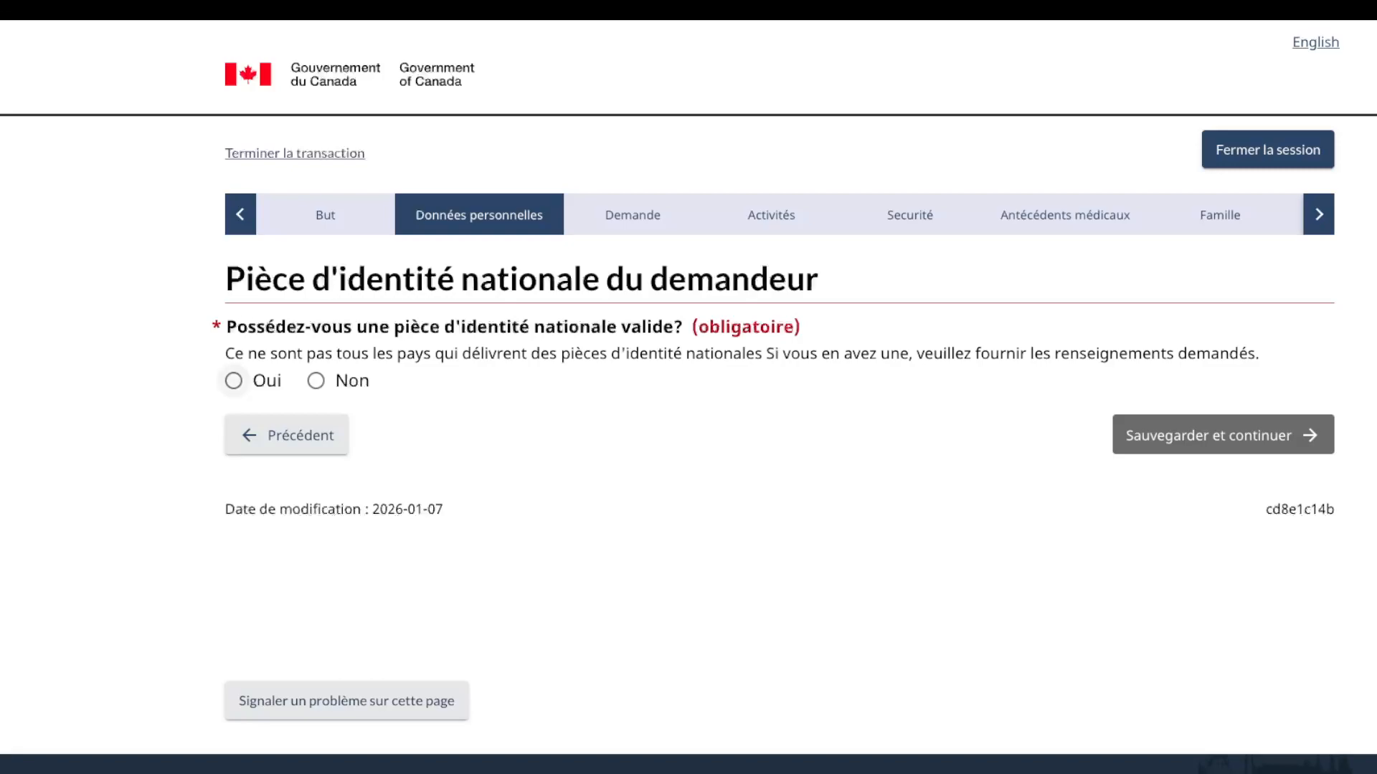
# Step: Answer Oui to having a national ID, then enter and confirm its number
pyautogui.click(234, 381)
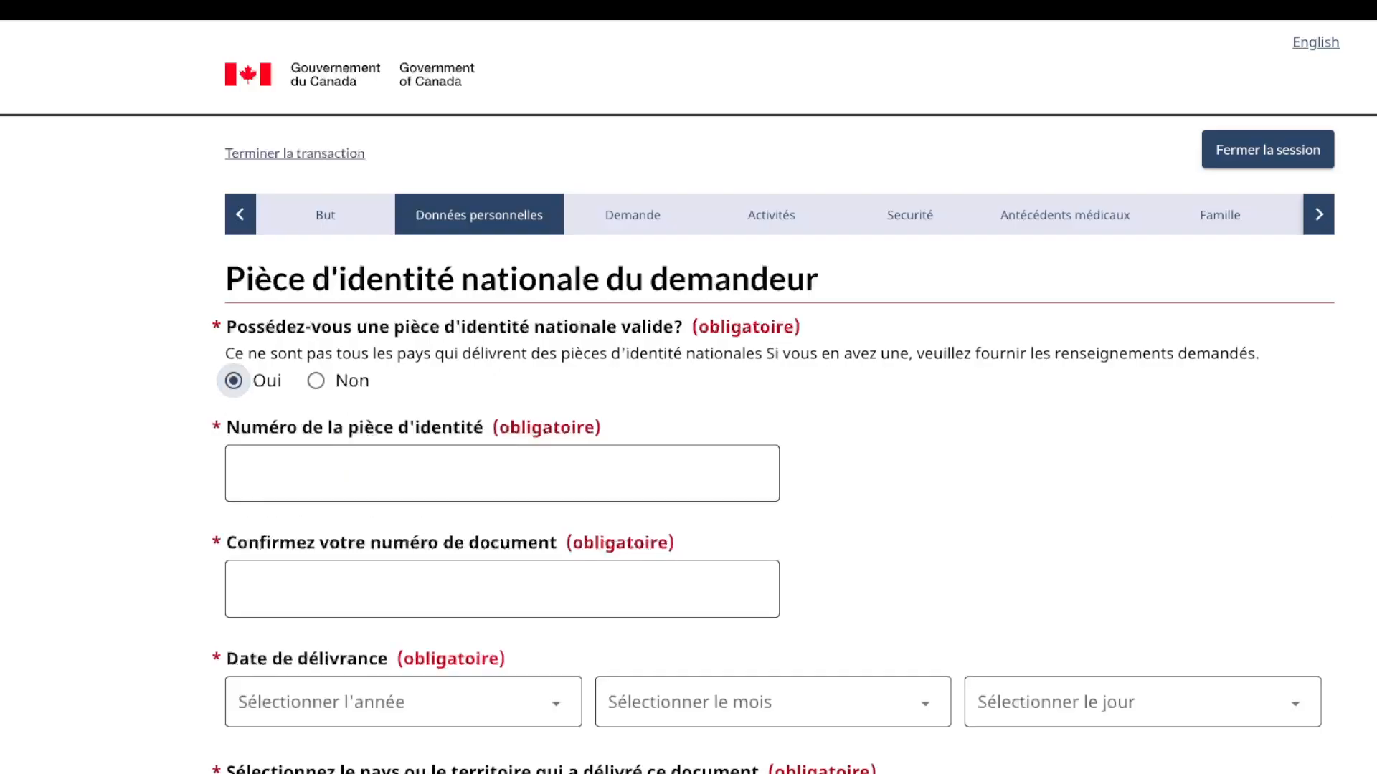
pyautogui.click(344, 473)
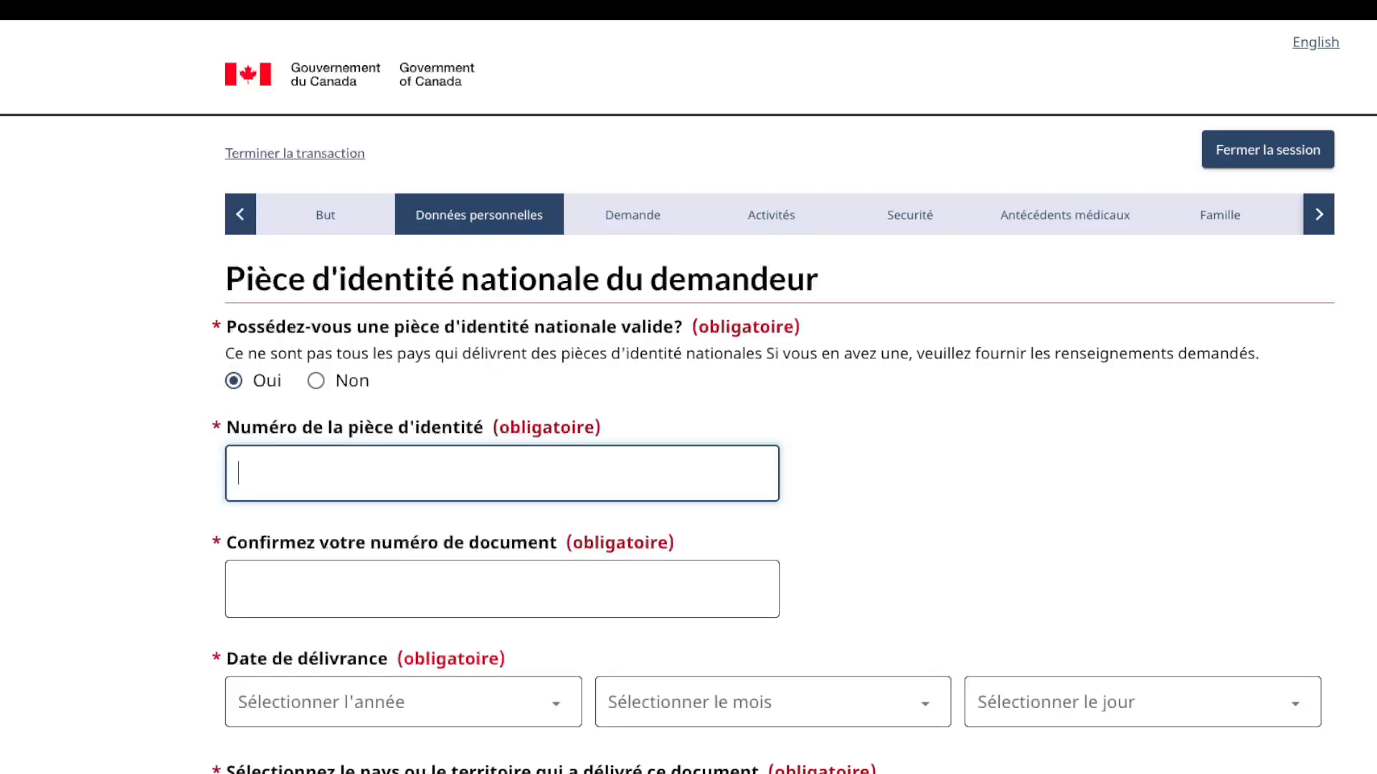
pyautogui.write('OP10101010')
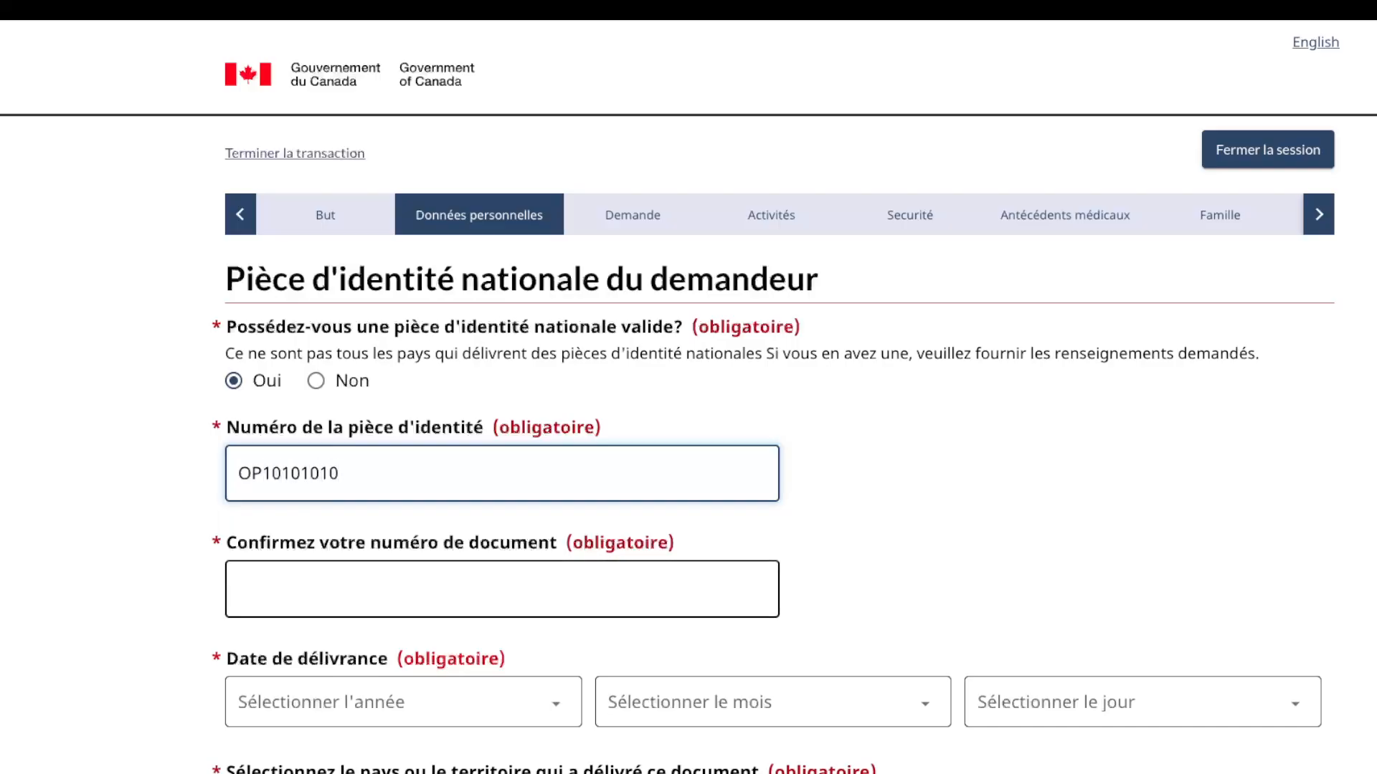
pyautogui.click(344, 589)
pyautogui.write('OP1')
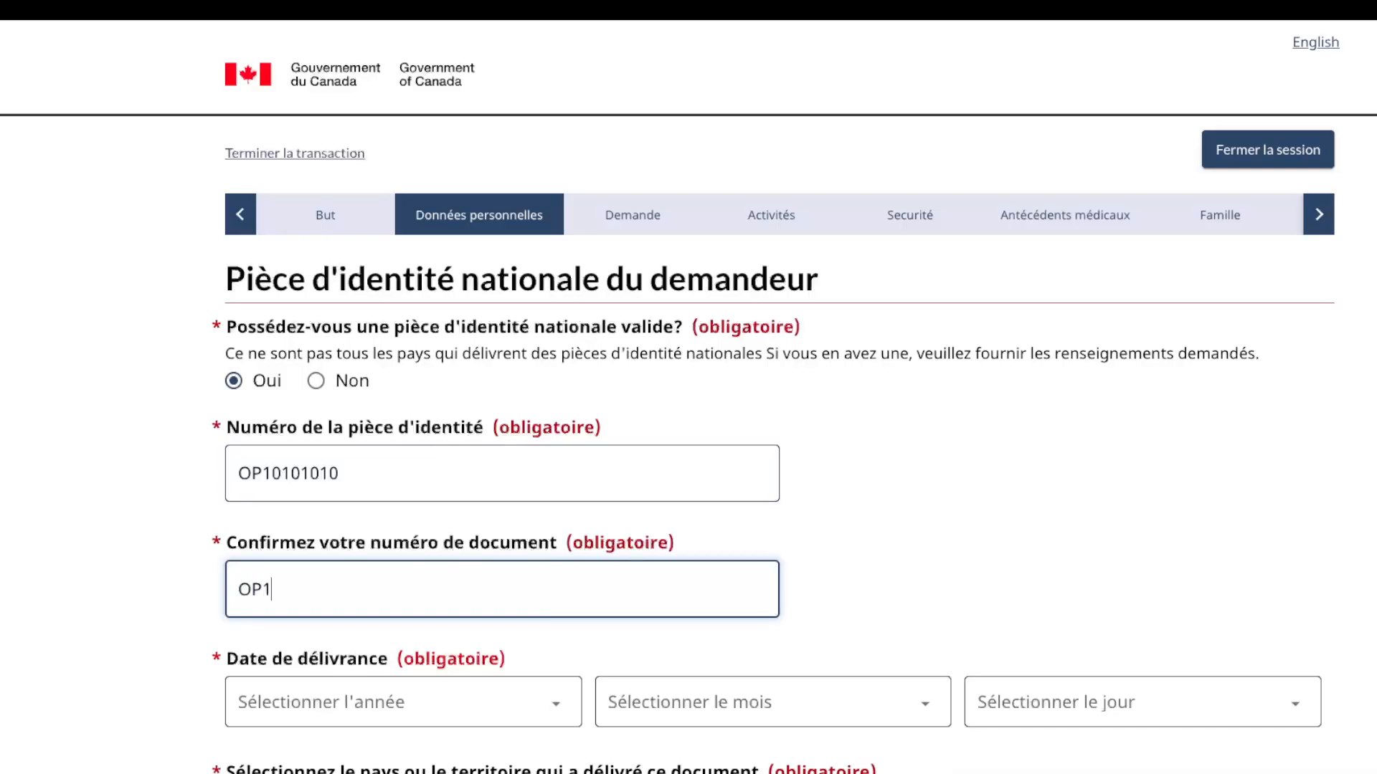
pyautogui.write('0101010')
# Step: Set the ID issue date to 2 janvier 2026 and issuer Rép. Dém. du Congo, then save
pyautogui.scroll(-4, 688, 397)
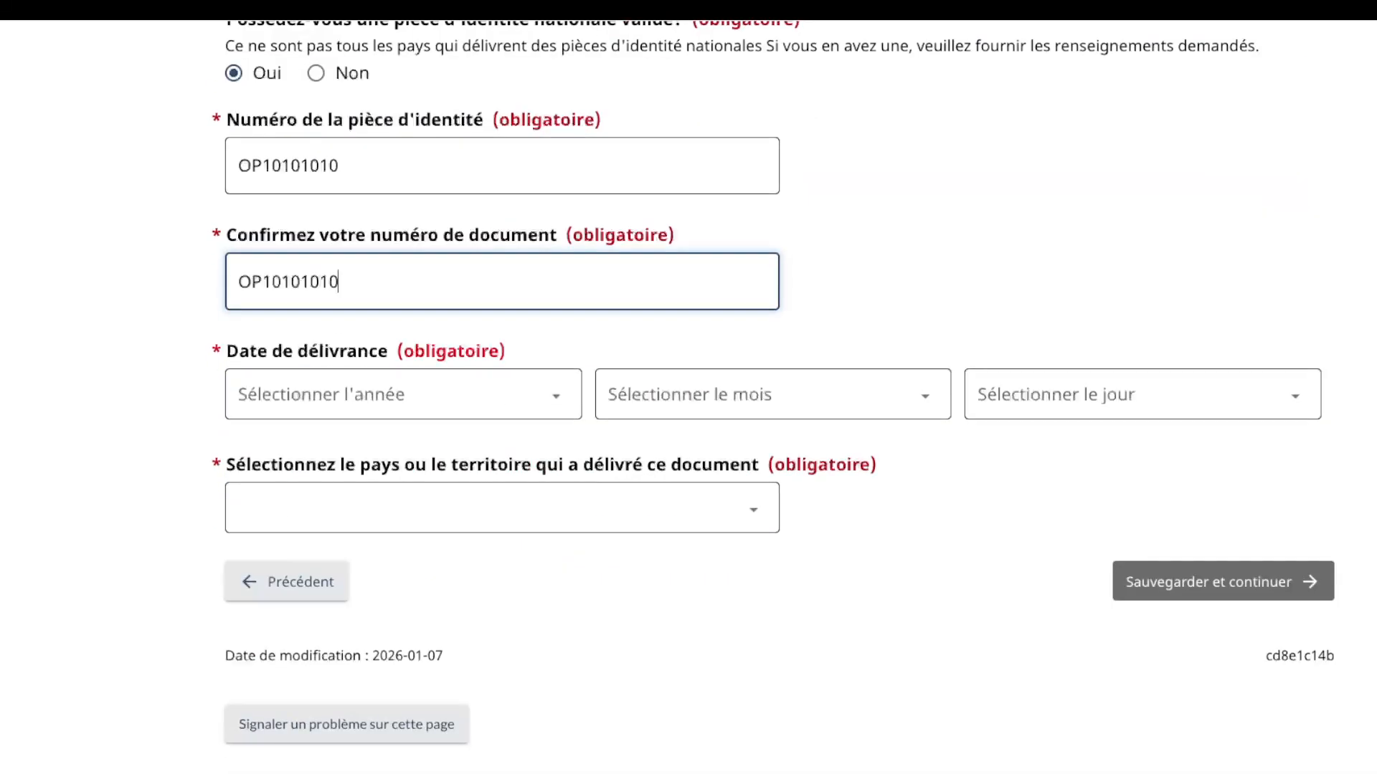
pyautogui.click(402, 395)
pyautogui.press('Down')
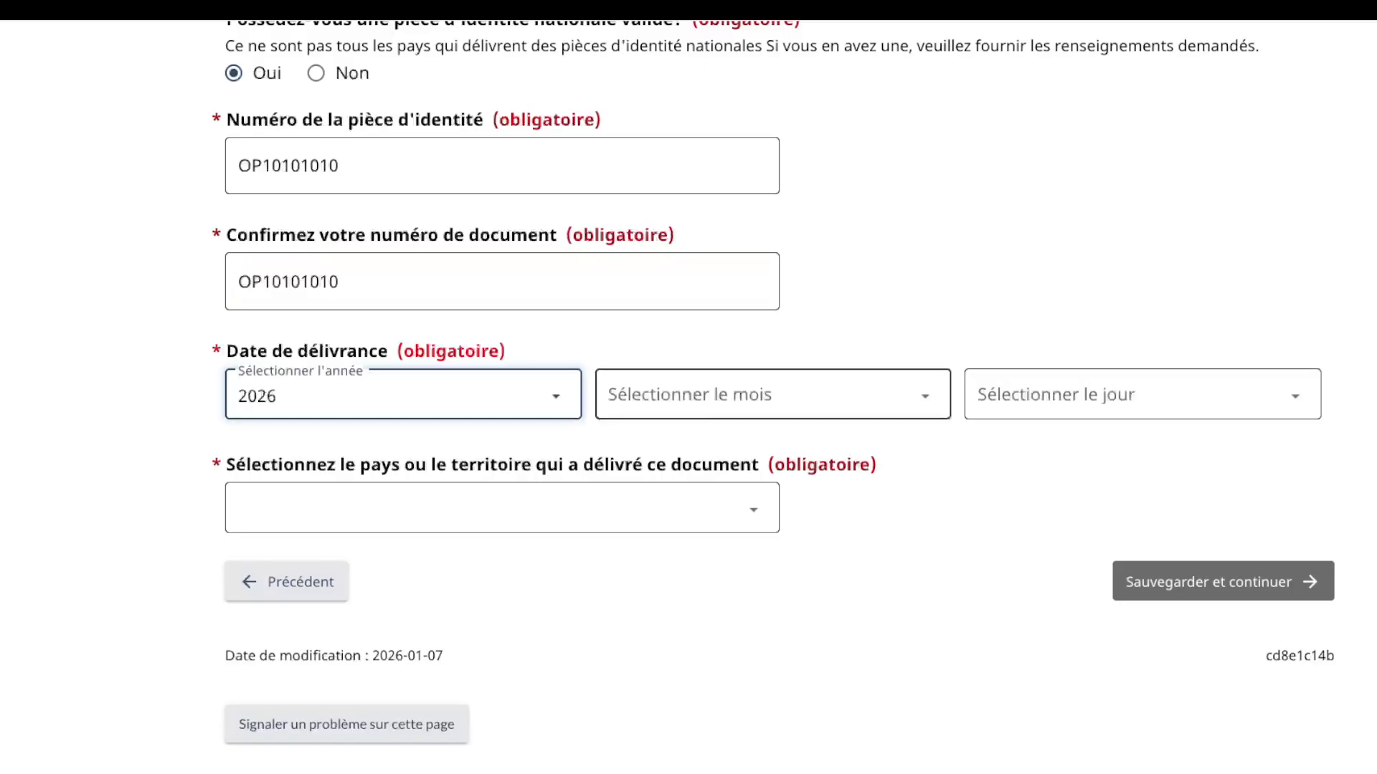
pyautogui.press('Tab')
pyautogui.press('Down')
pyautogui.press('Tab')
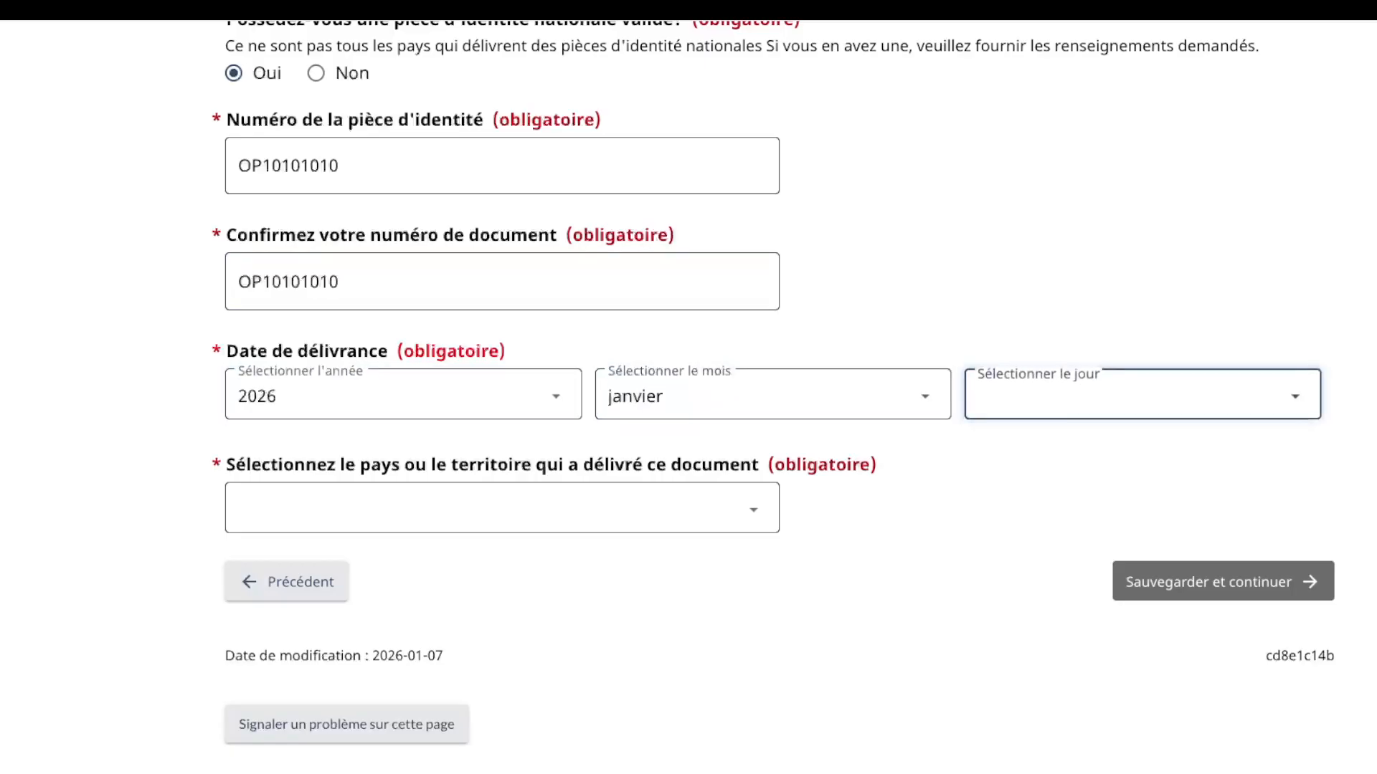
pyautogui.press('Down')
pyautogui.press('Down')
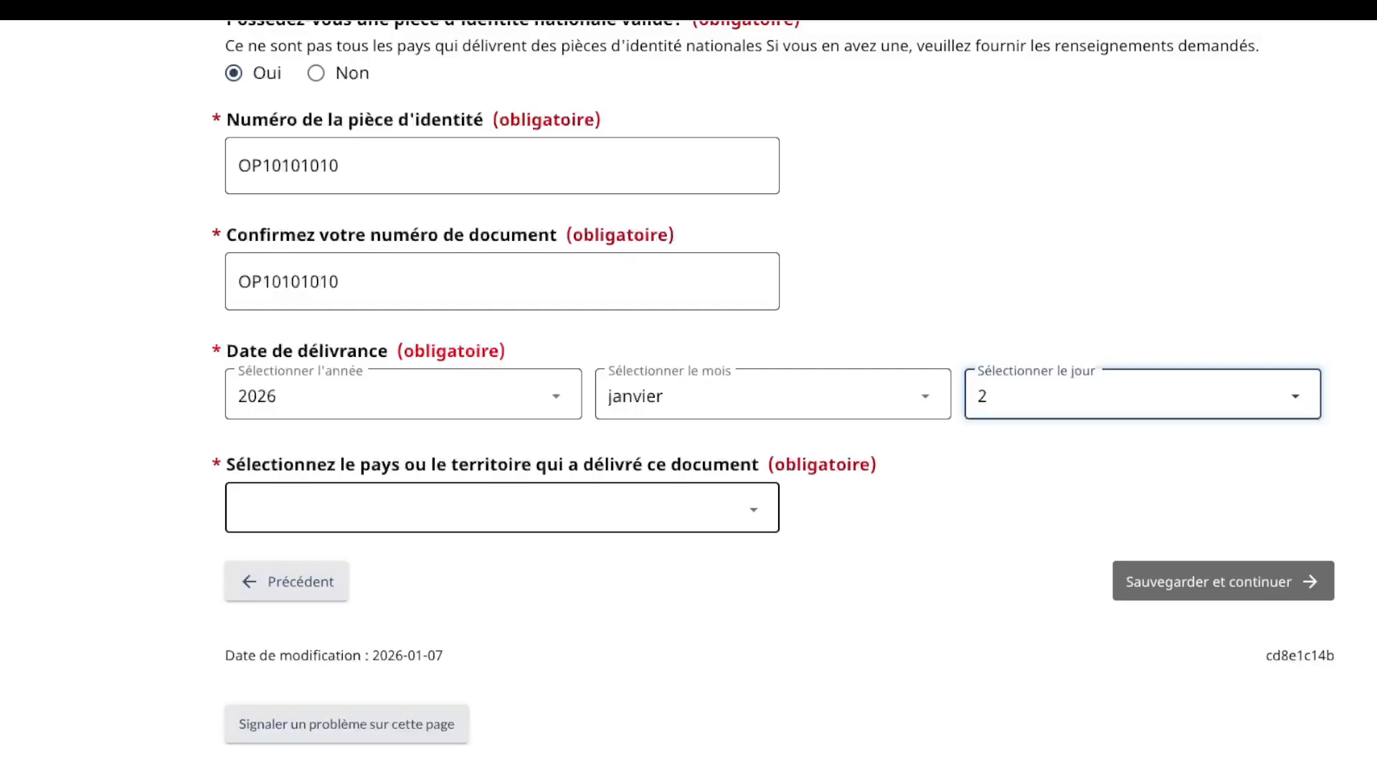
pyautogui.press('Tab')
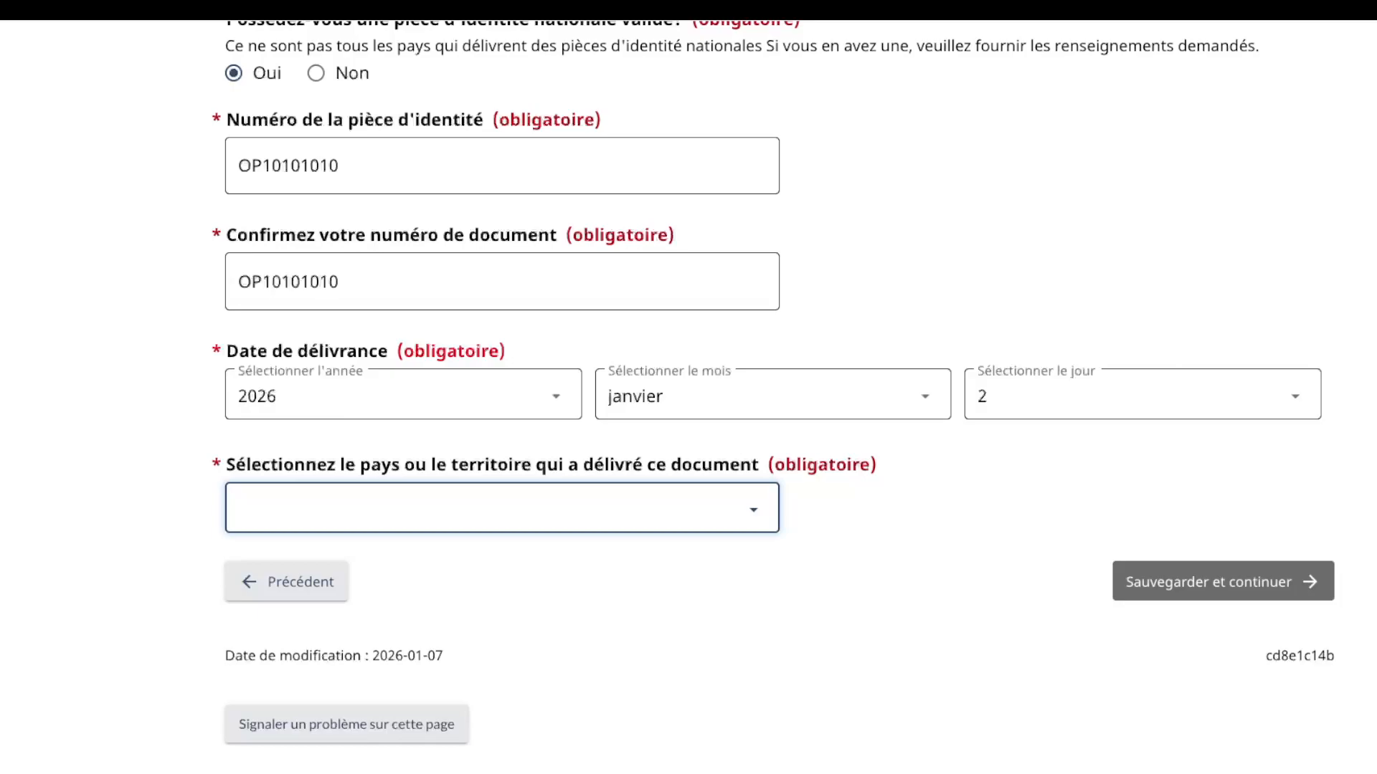
pyautogui.click(322, 510)
pyautogui.click(1222, 581)
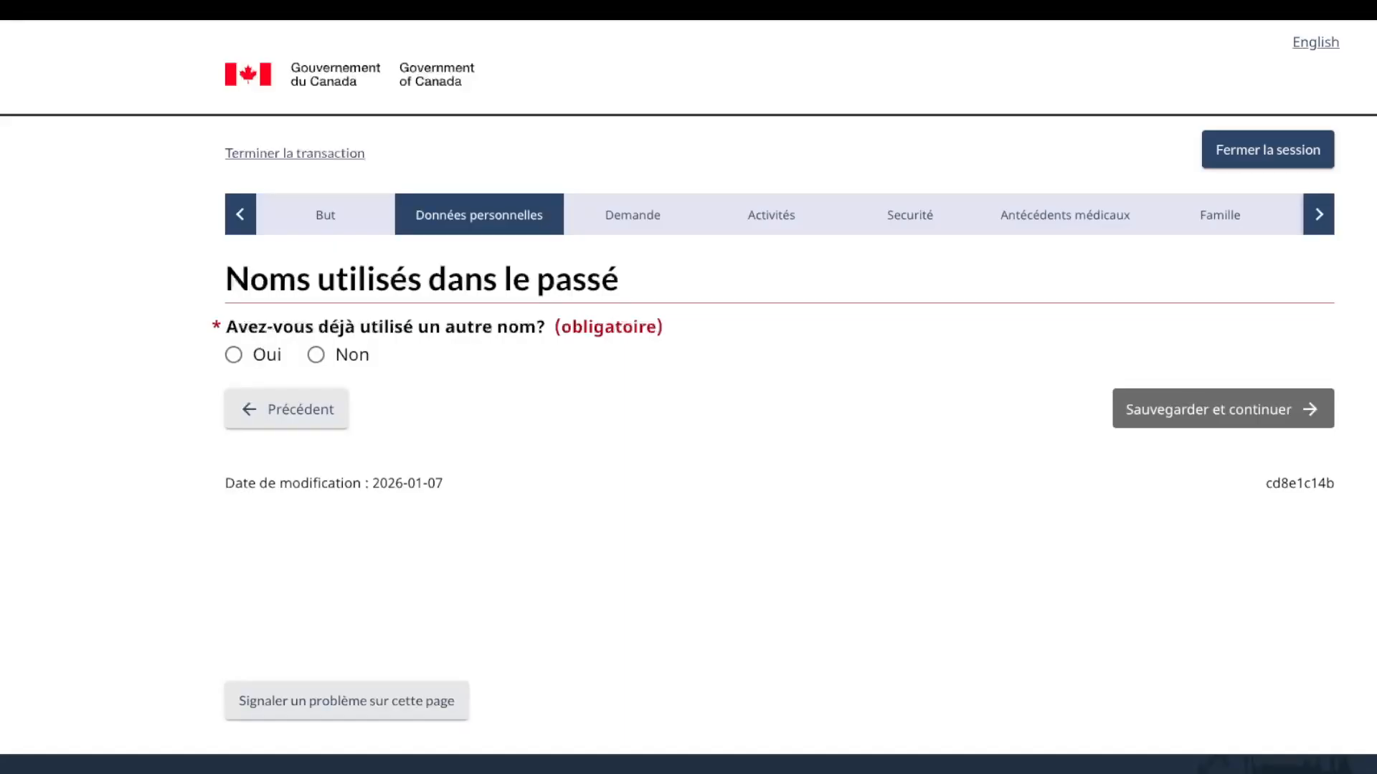
# Step: Declare no other names used, then choose Rép. Dém. du Congo as the residence country
pyautogui.click(315, 355)
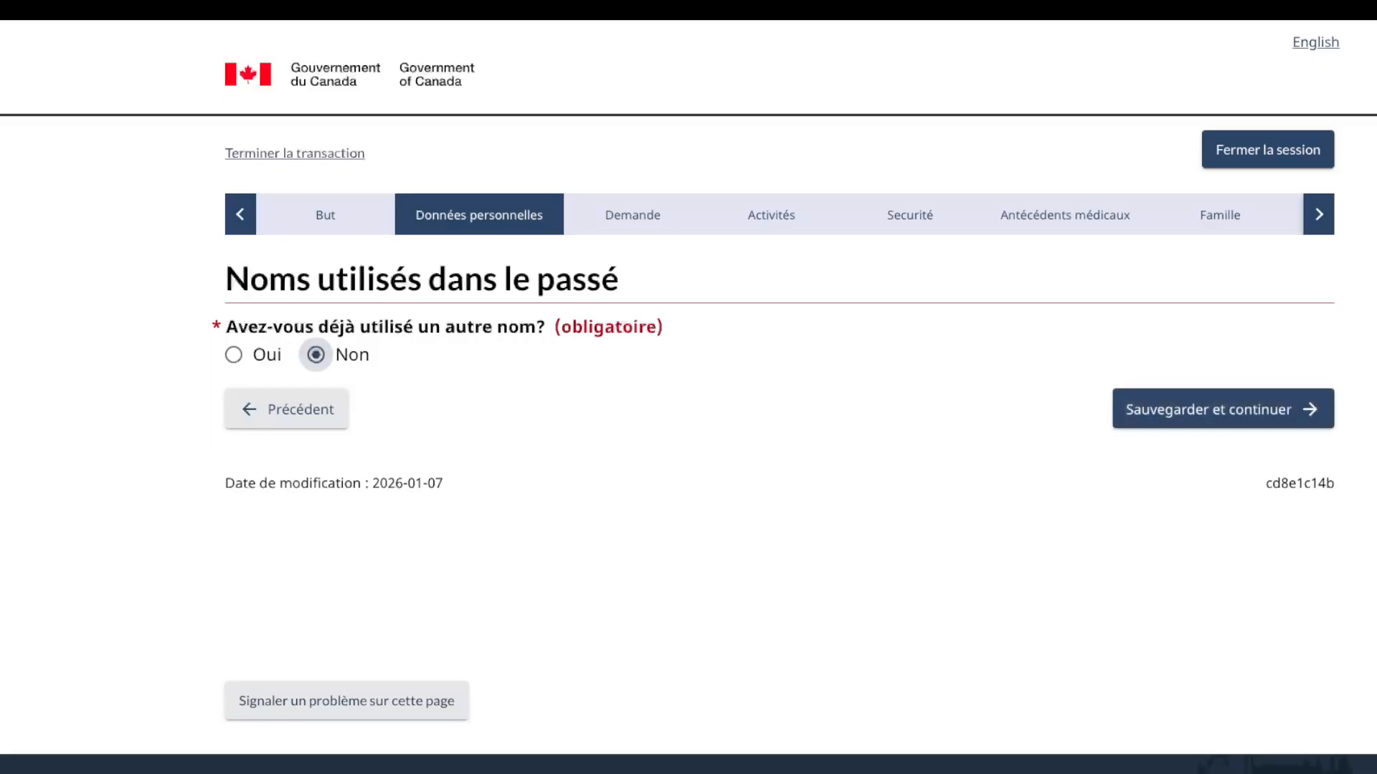
pyautogui.click(1223, 410)
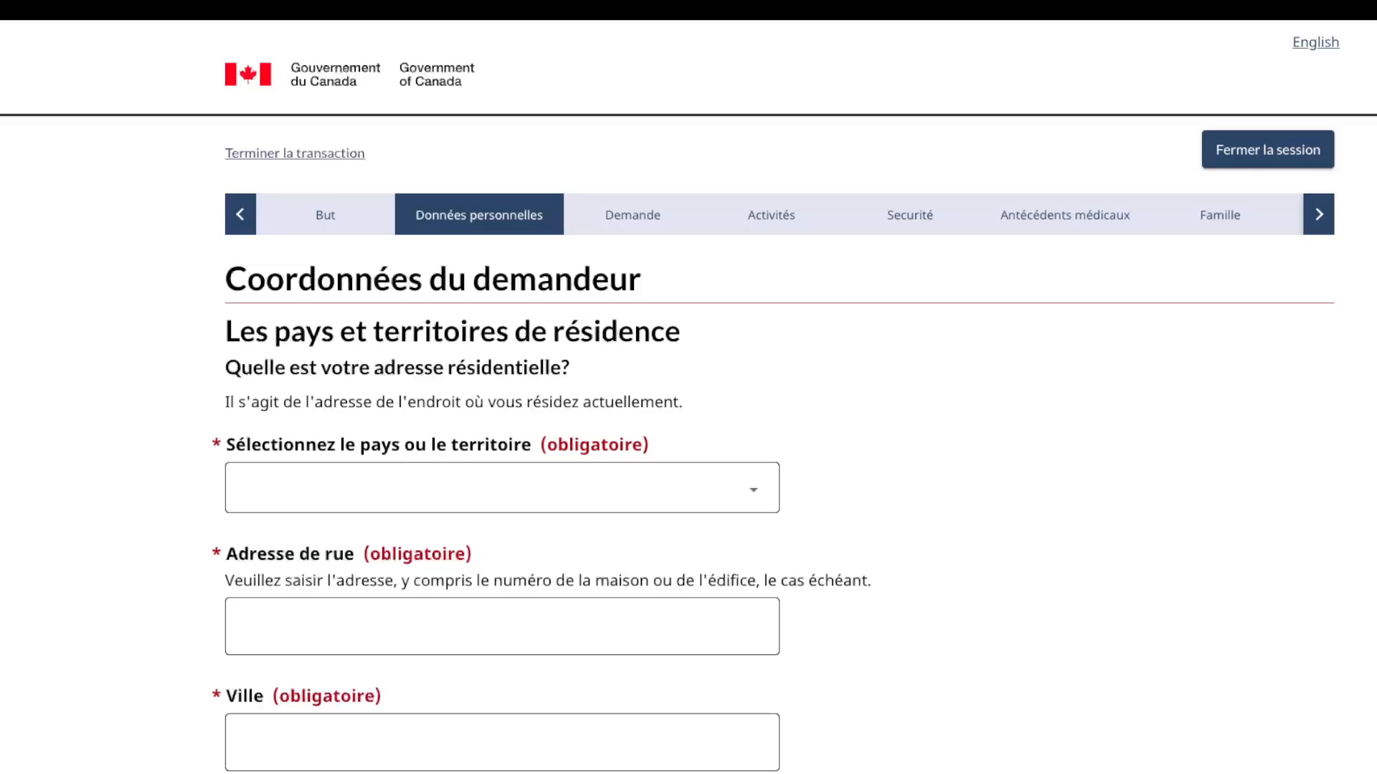
pyautogui.click(502, 488)
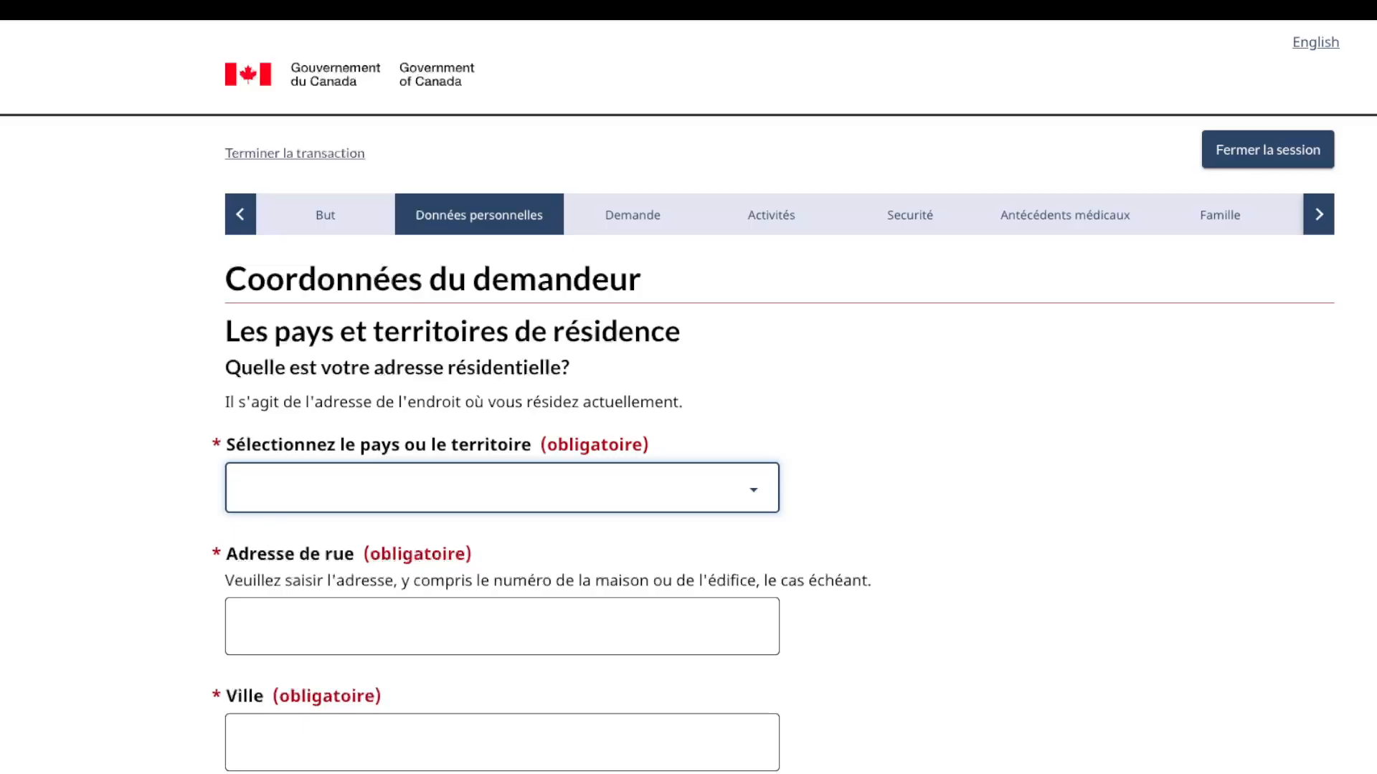
pyautogui.press('Return')
pyautogui.scroll(-2, 502, 488)
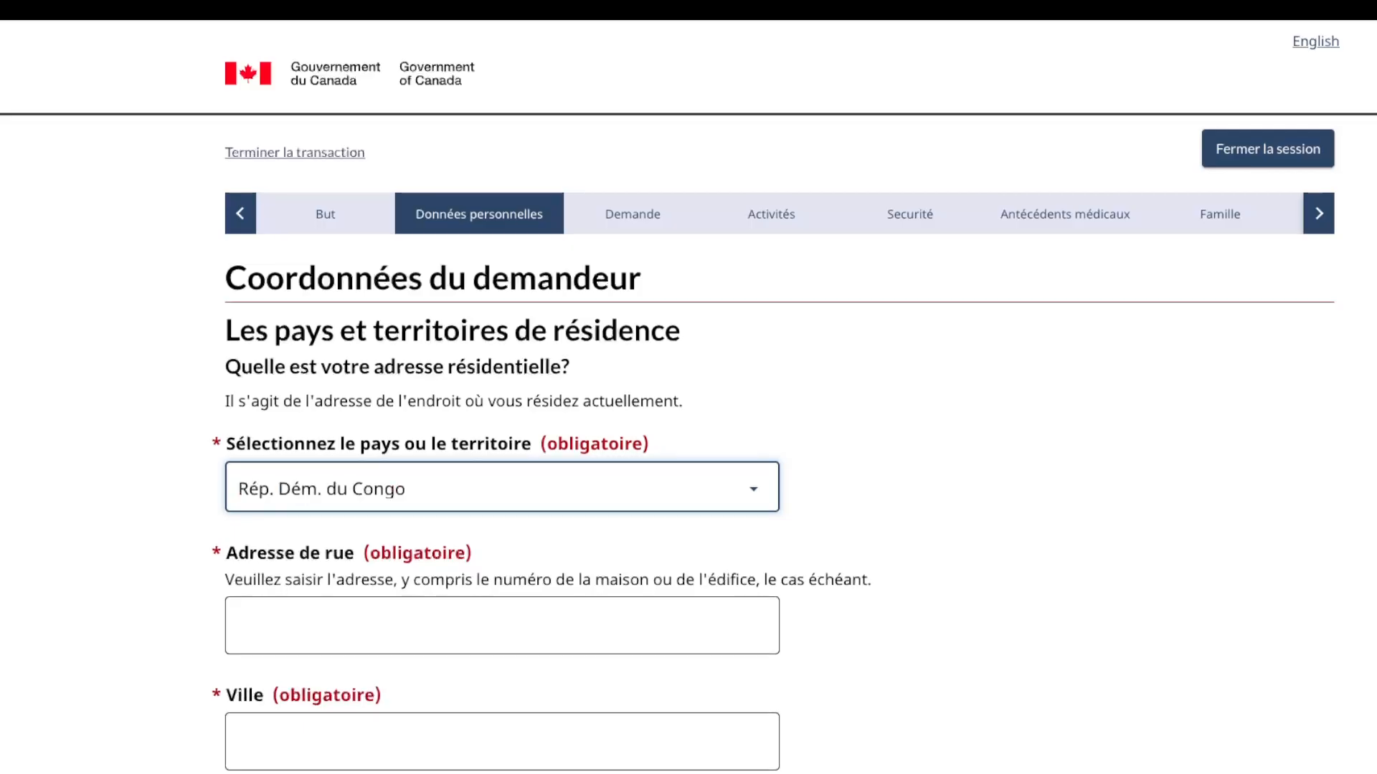
# Step: Enter the street address and city Kinshasa, and confirm the postal address is the same
pyautogui.click(502, 515)
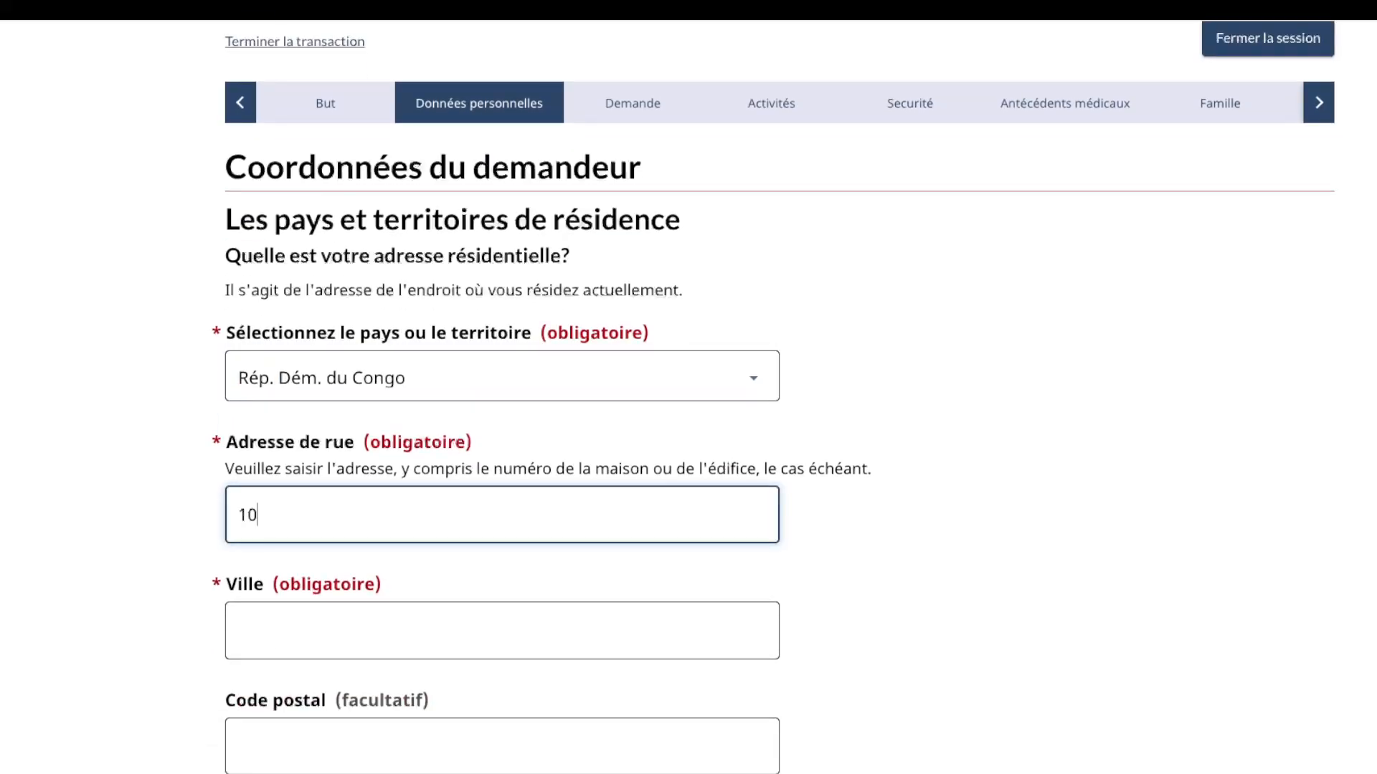
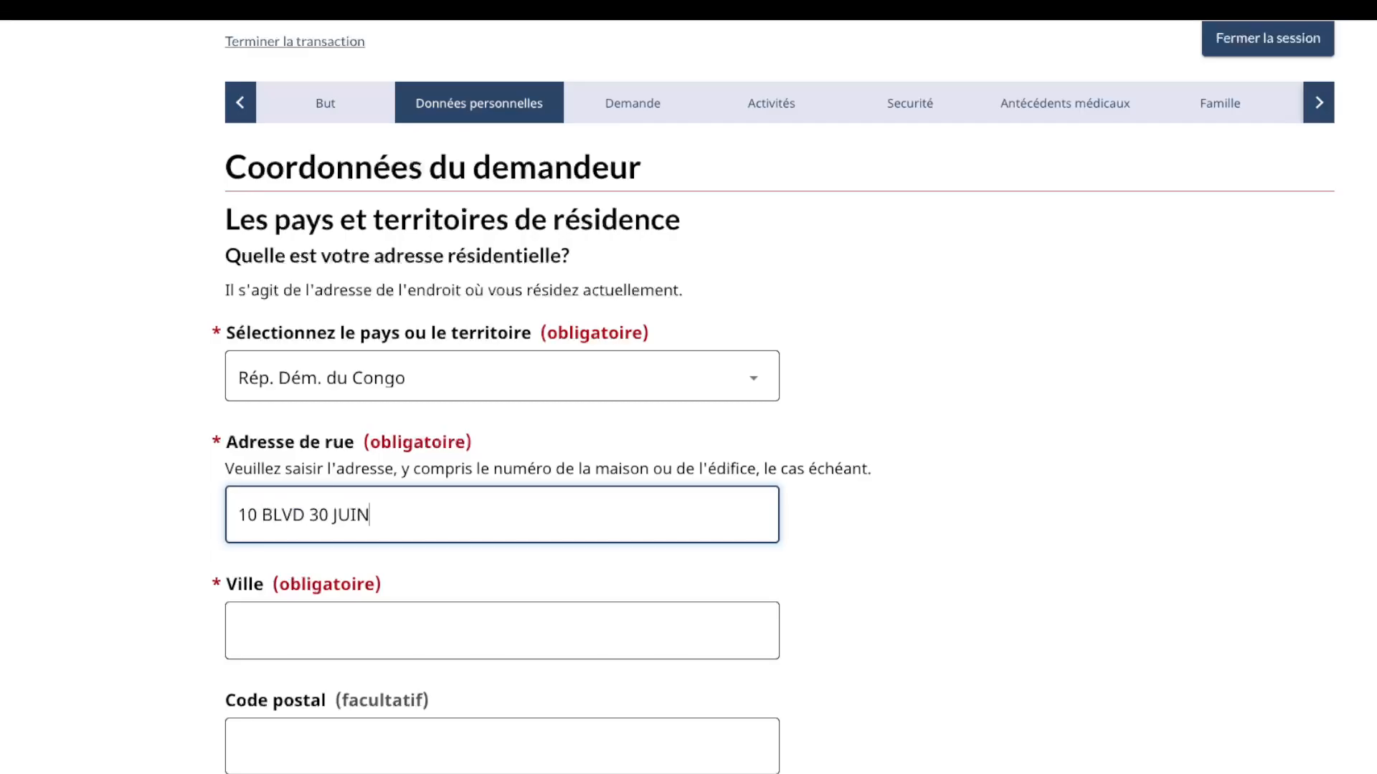
pyautogui.scroll(-2, 502, 495)
pyautogui.click(502, 494)
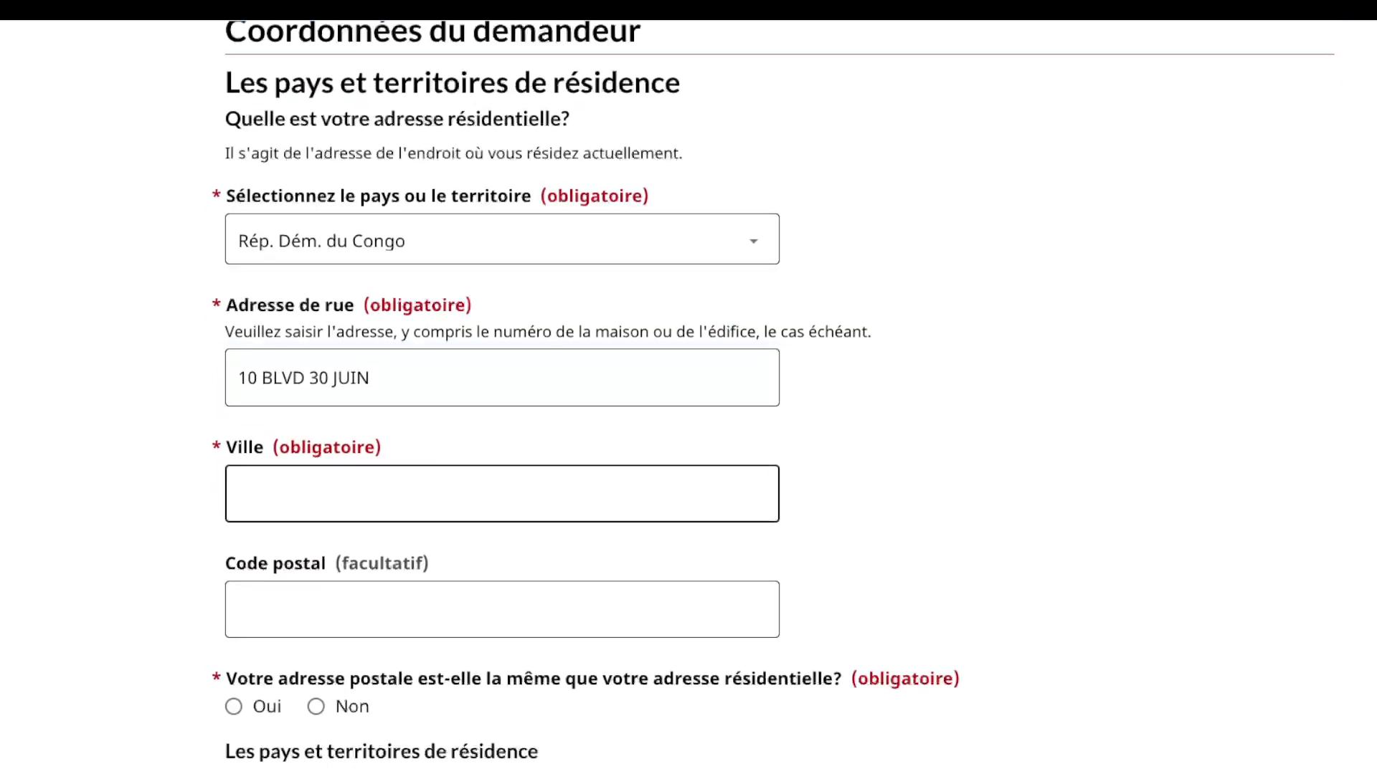
pyautogui.write('KINSHASA')
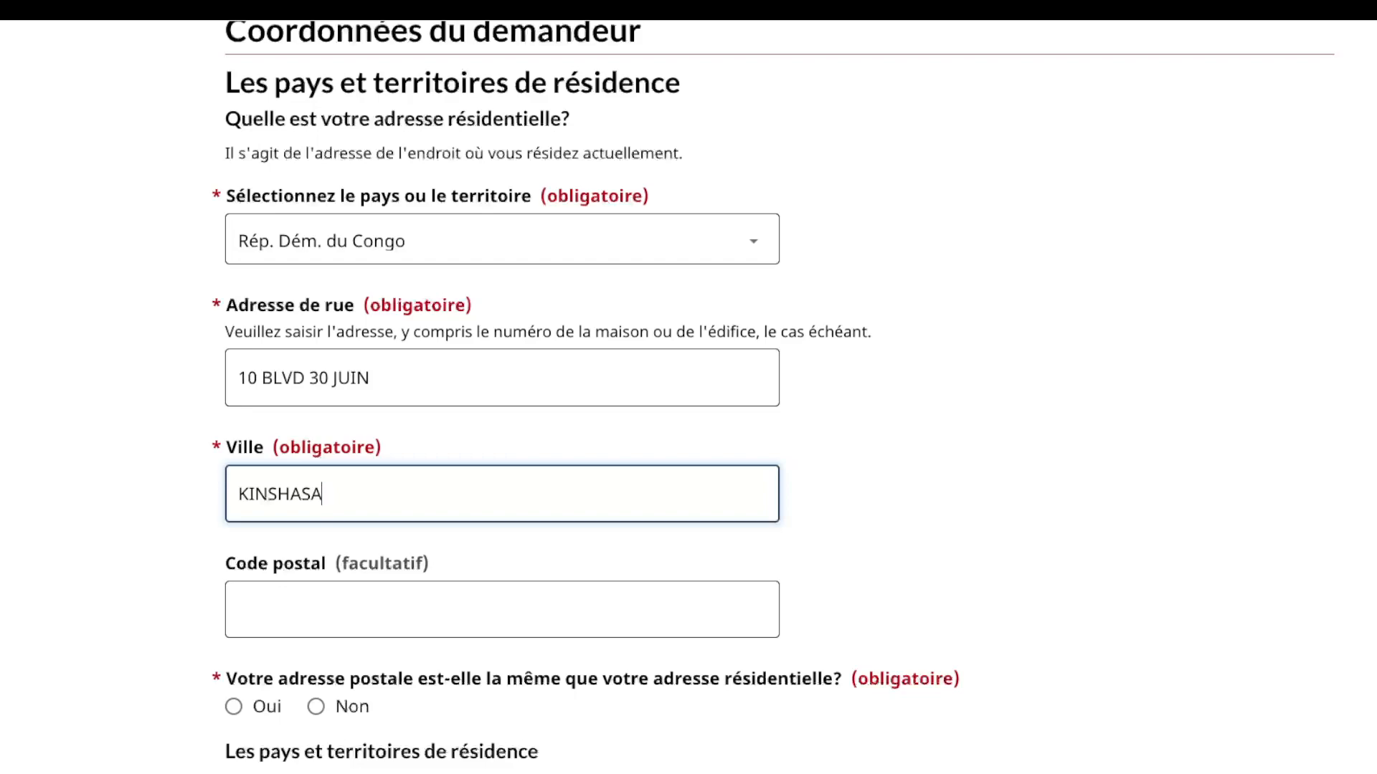
pyautogui.scroll(-1, 502, 610)
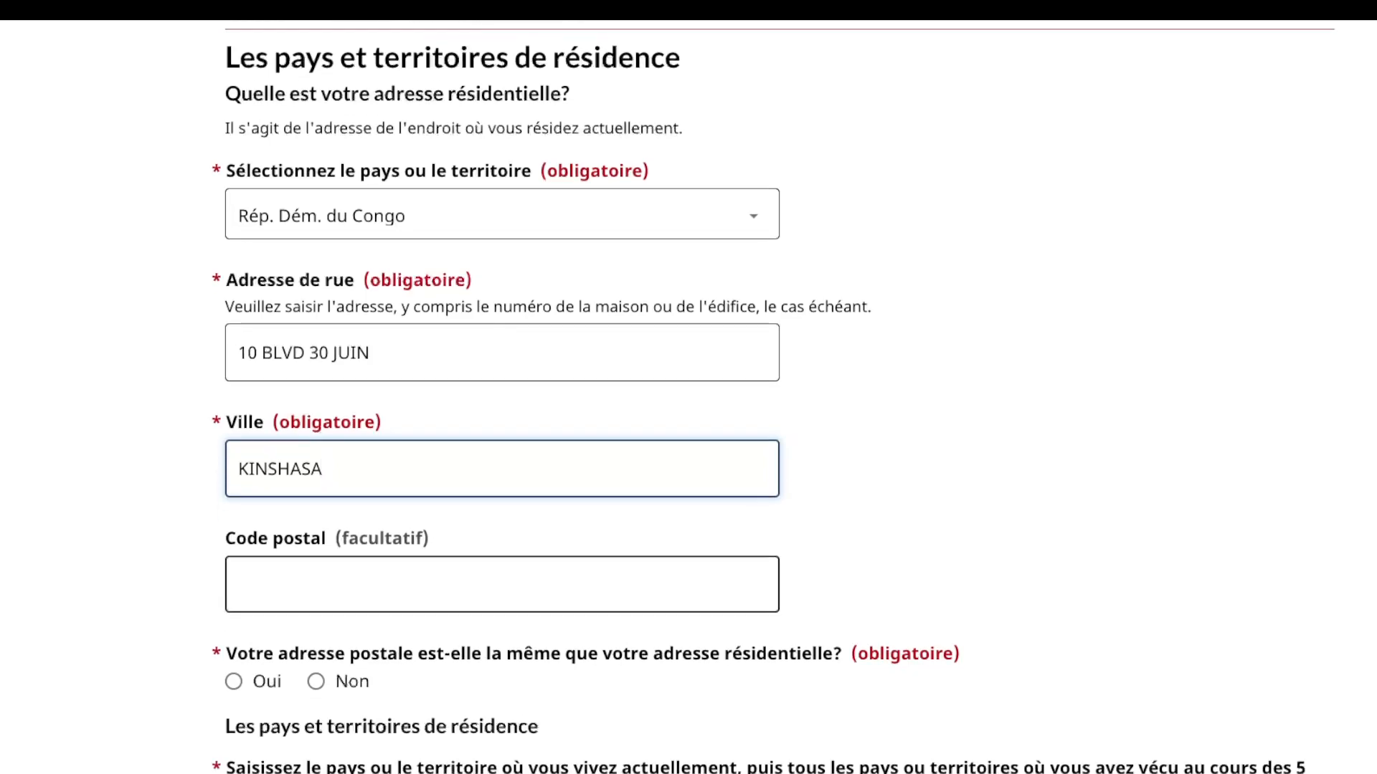
pyautogui.scroll(-1, 502, 559)
pyautogui.scroll(-3, 502, 560)
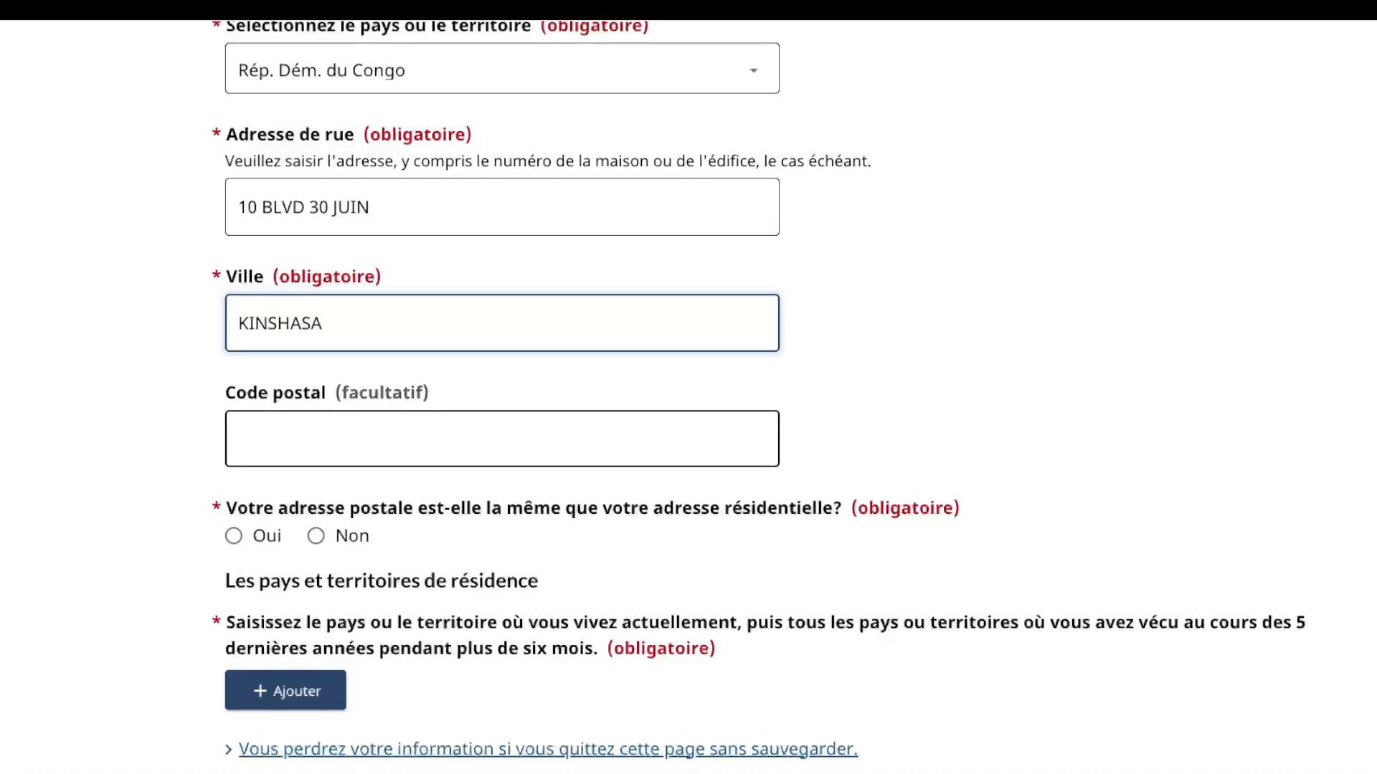
pyautogui.scroll(-2, 502, 437)
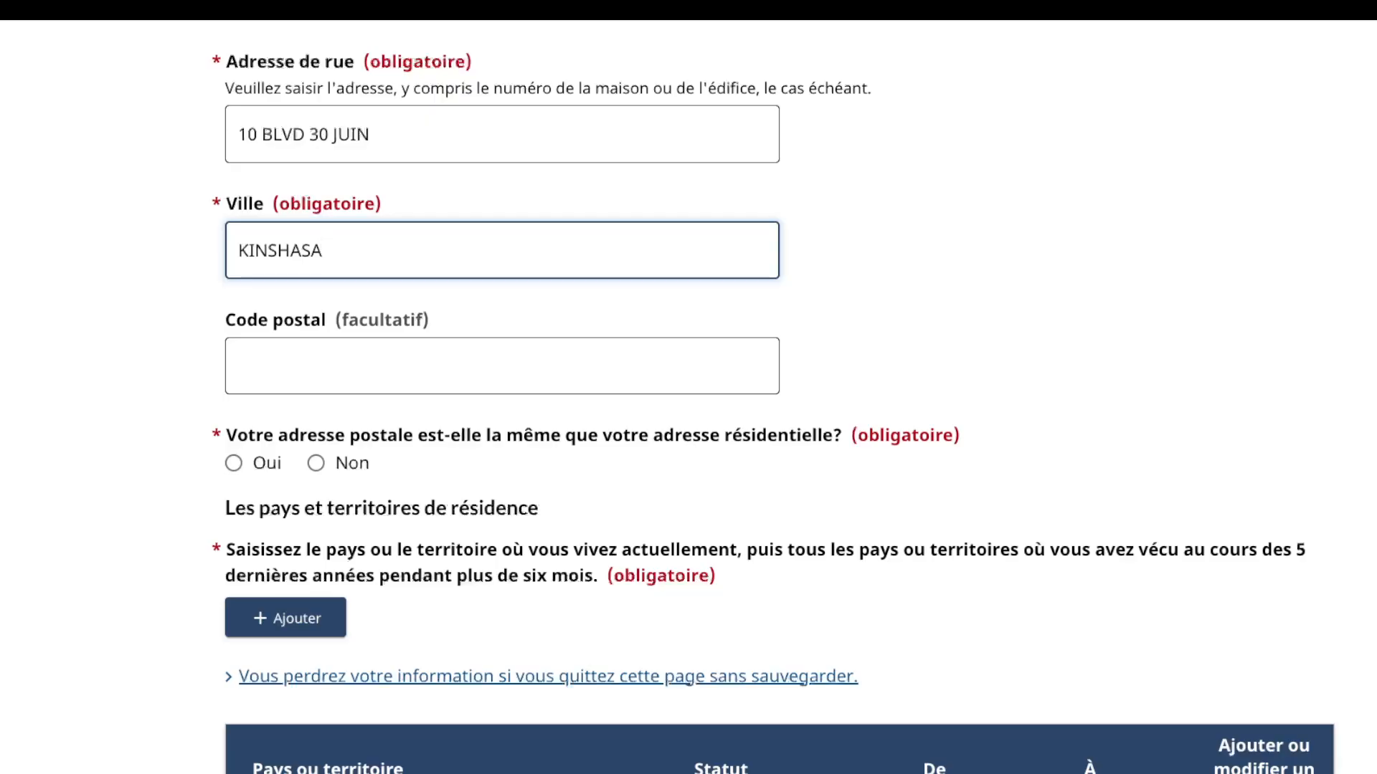
pyautogui.click(233, 463)
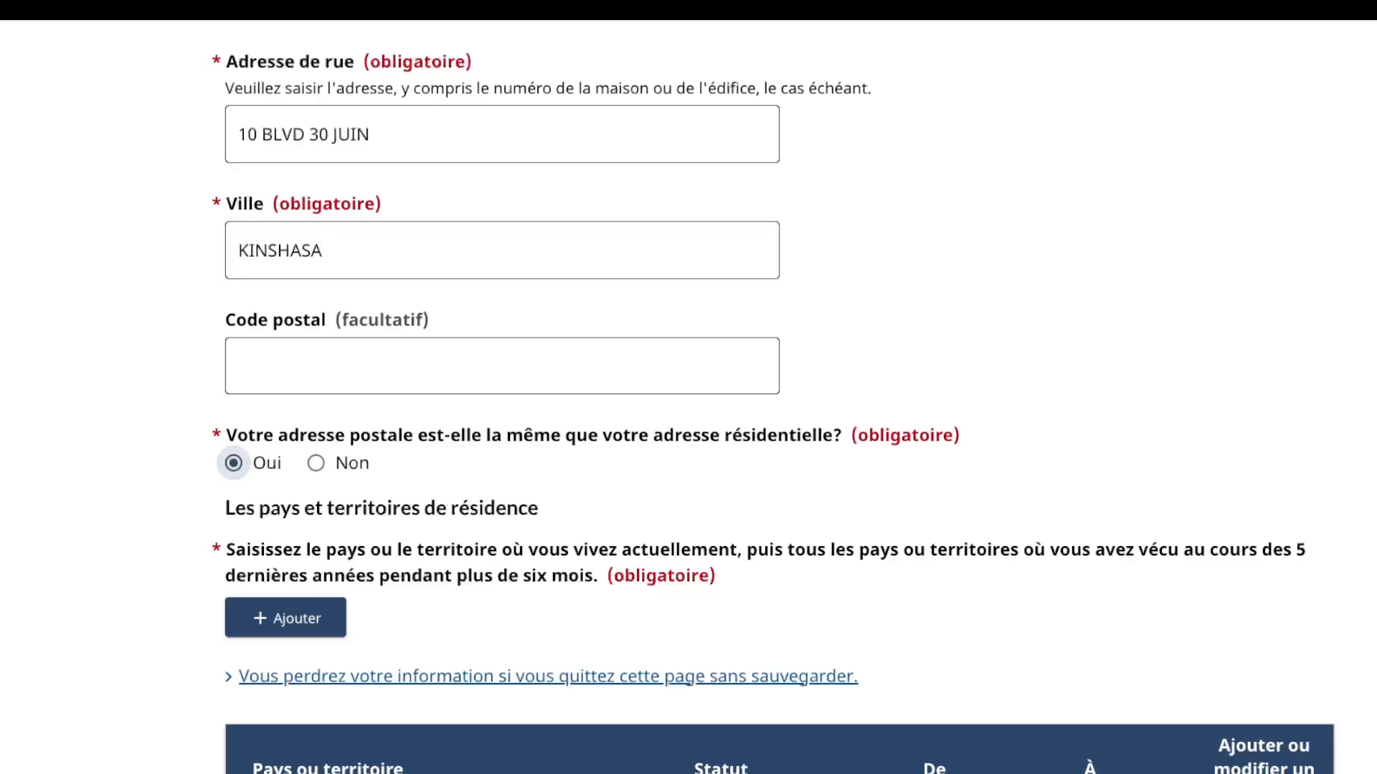
pyautogui.scroll(-2, 234, 463)
pyautogui.press('Tab')
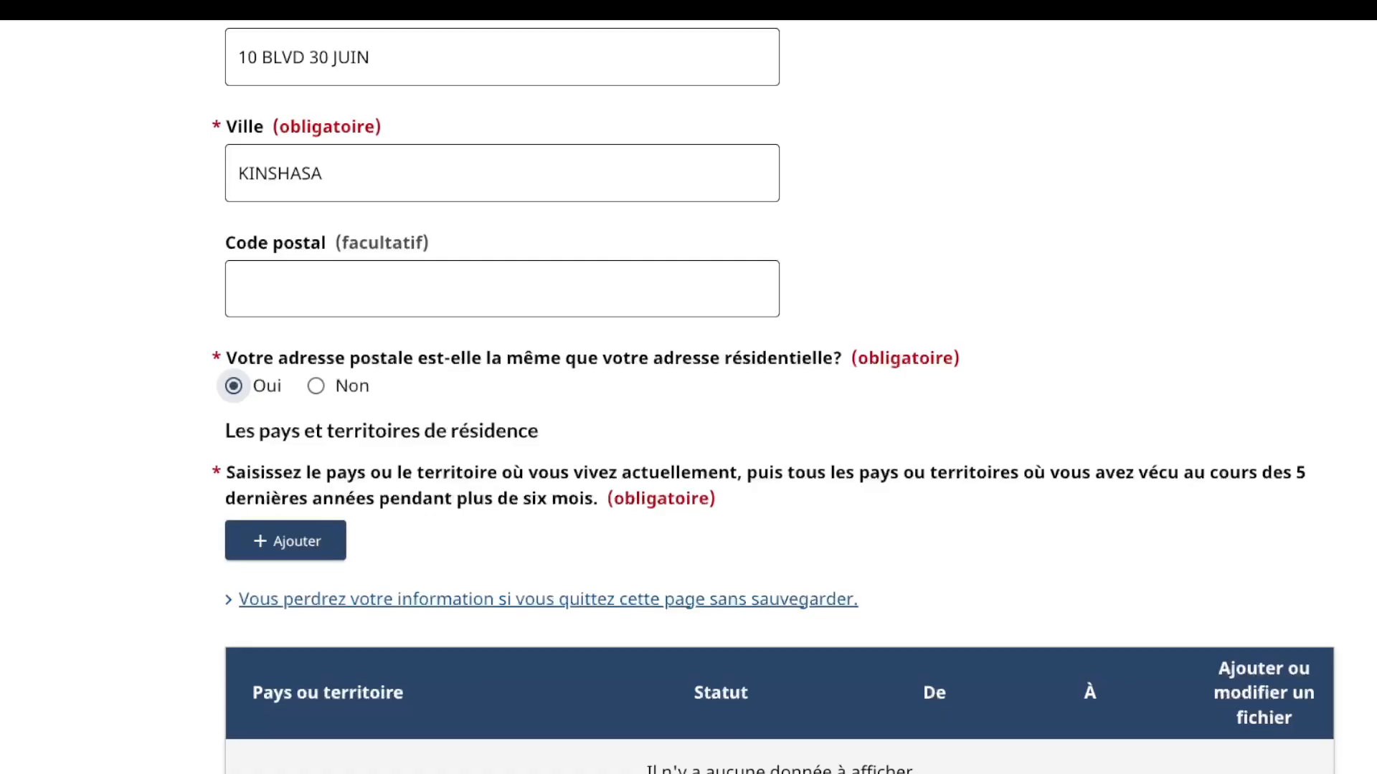
pyautogui.scroll(-1, 773, 396)
# Step: Add a residence record for Rép. Dém. du Congo with status Citoyen
pyautogui.click(280, 489)
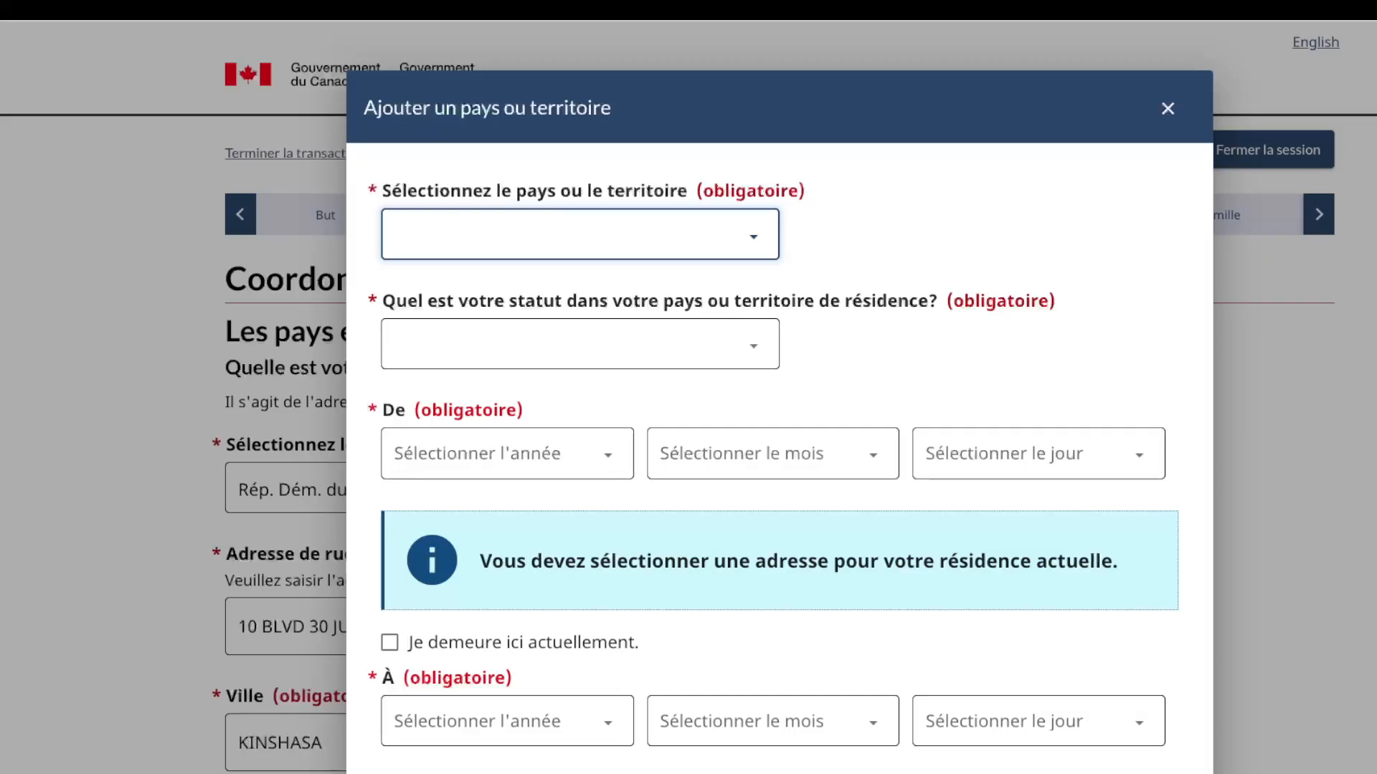
pyautogui.press('Return')
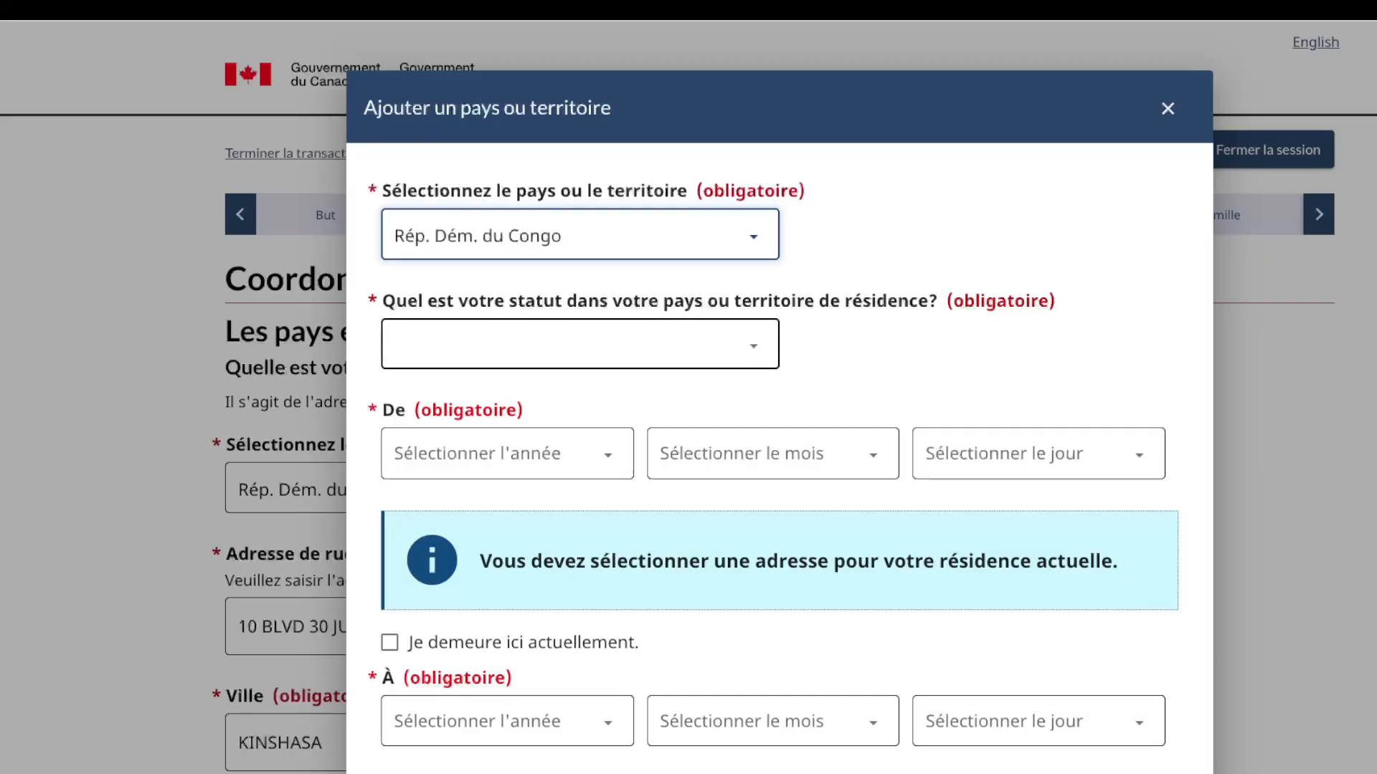
pyautogui.click(579, 345)
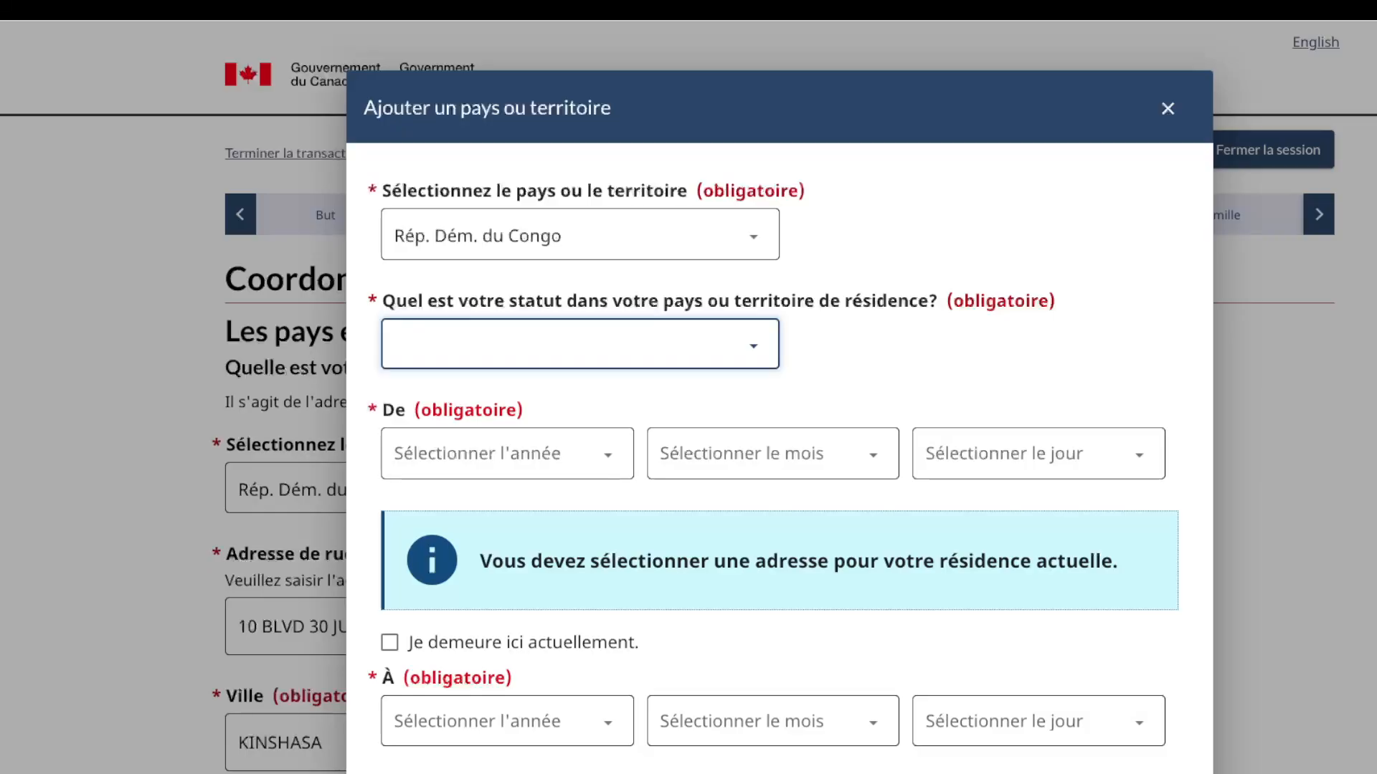
pyautogui.click(424, 346)
# Step: Set its start date to 2000 janvier 1, mark it as current residence, and save it
pyautogui.scroll(-1, 780, 423)
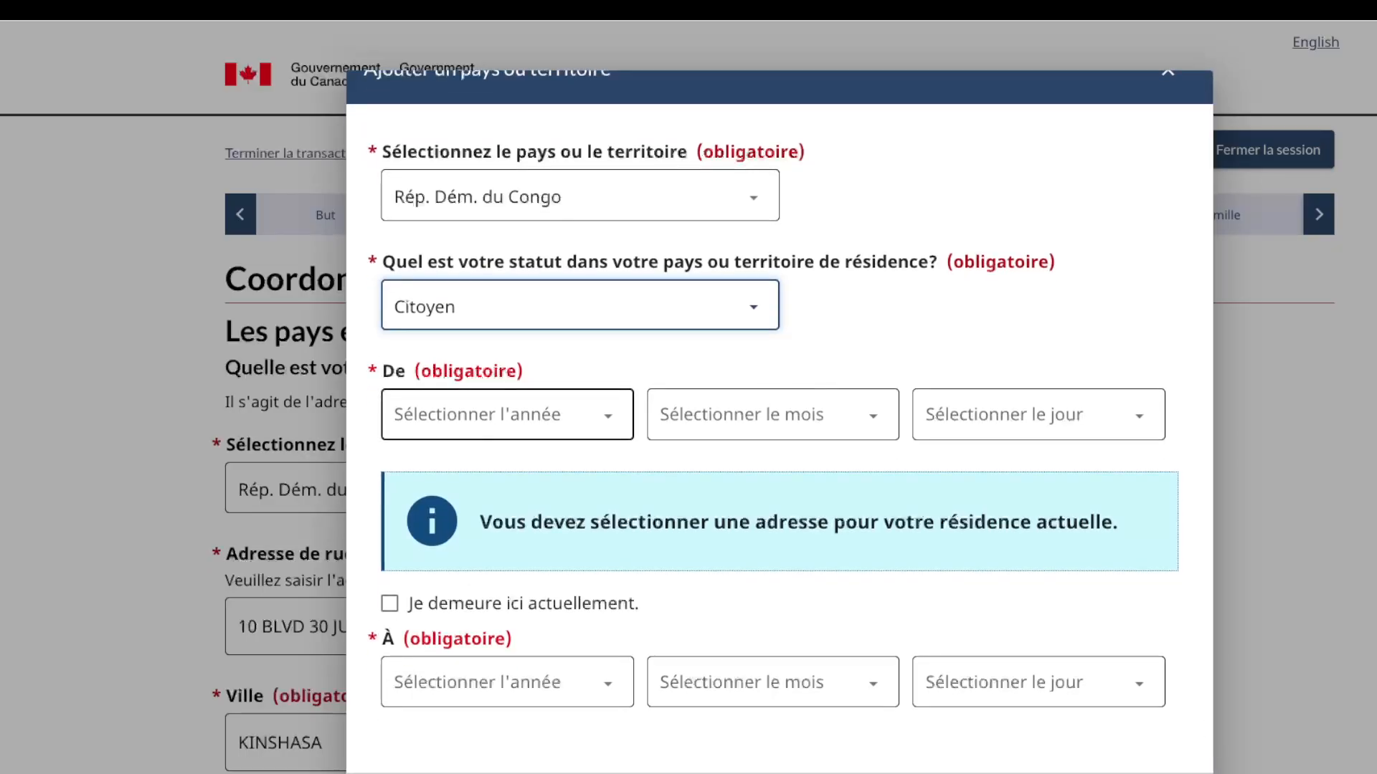
pyautogui.click(507, 415)
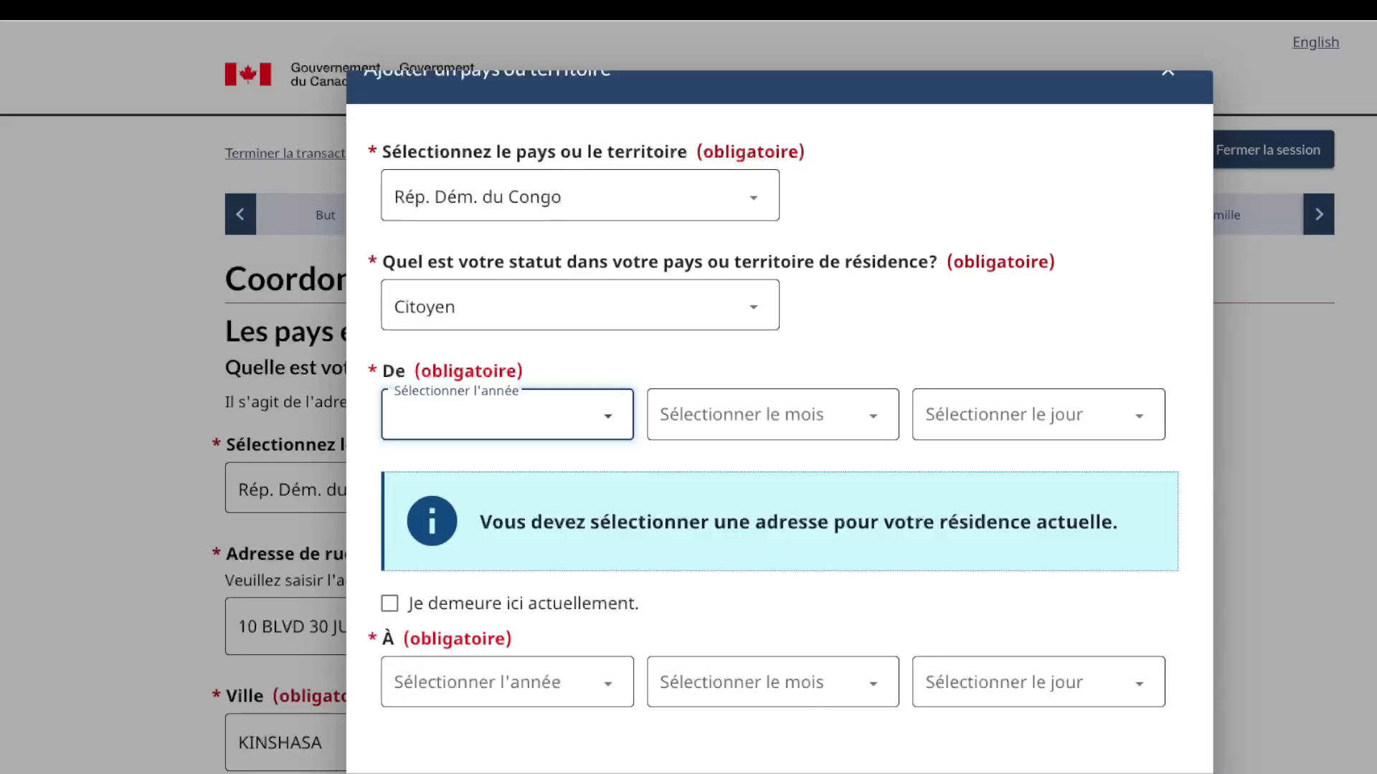
pyautogui.write('2000')
pyautogui.press('Tab')
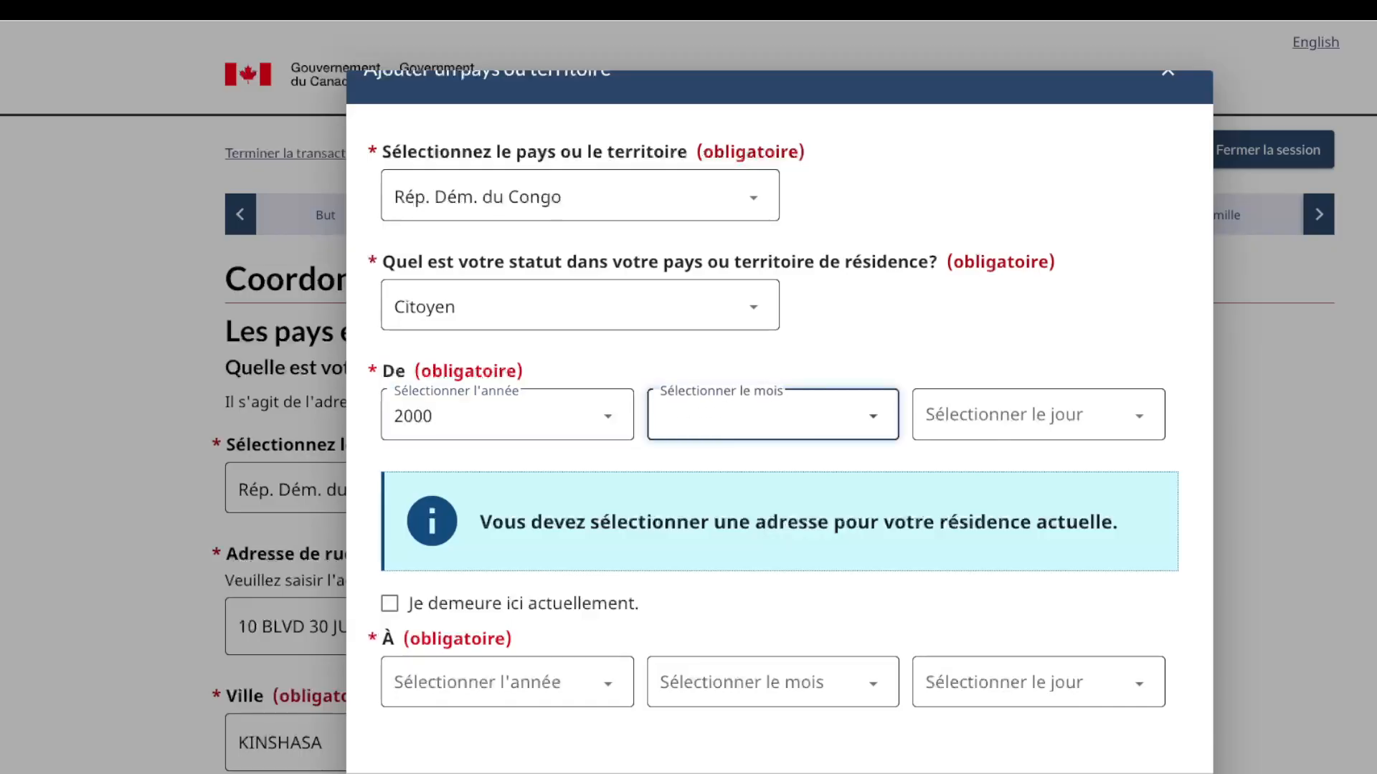
pyautogui.write('janvier')
pyautogui.press('Tab')
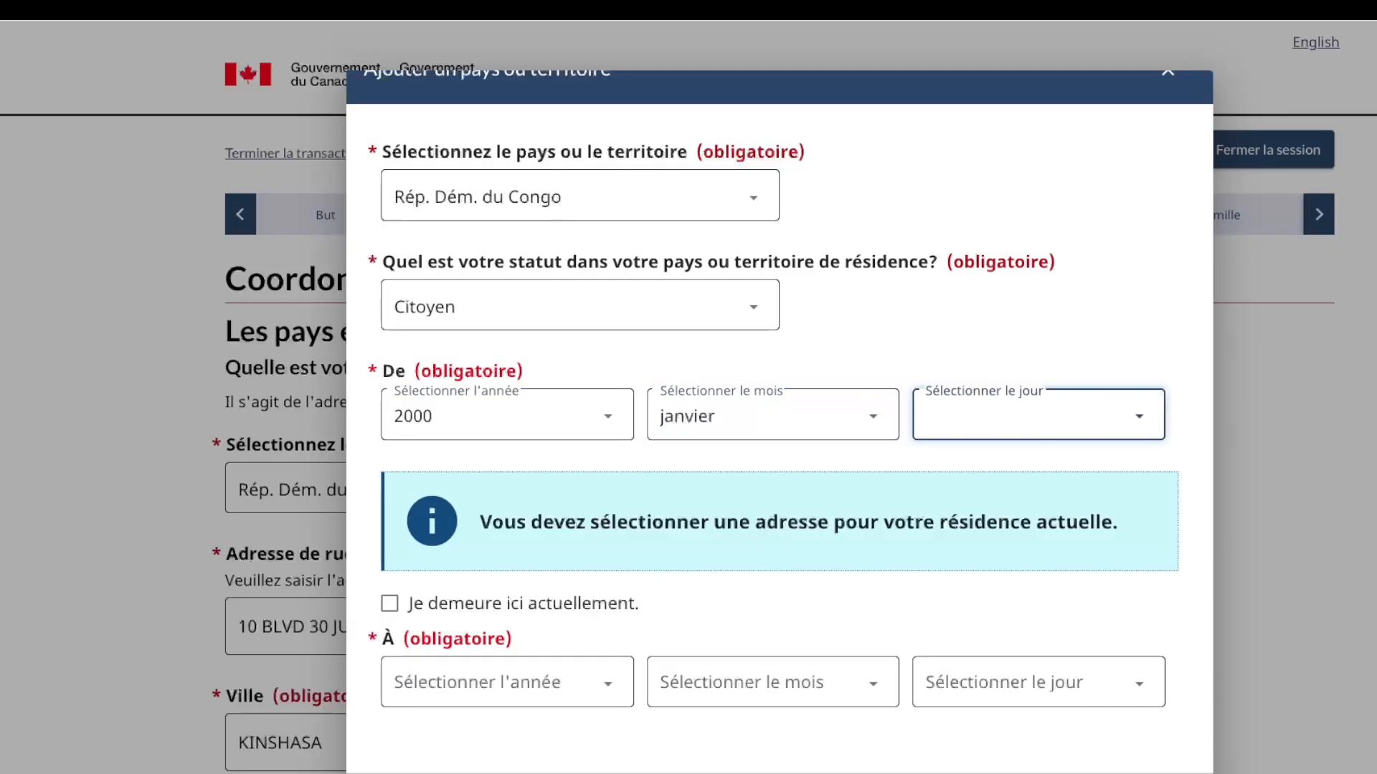
pyautogui.write('1')
pyautogui.press('Tab')
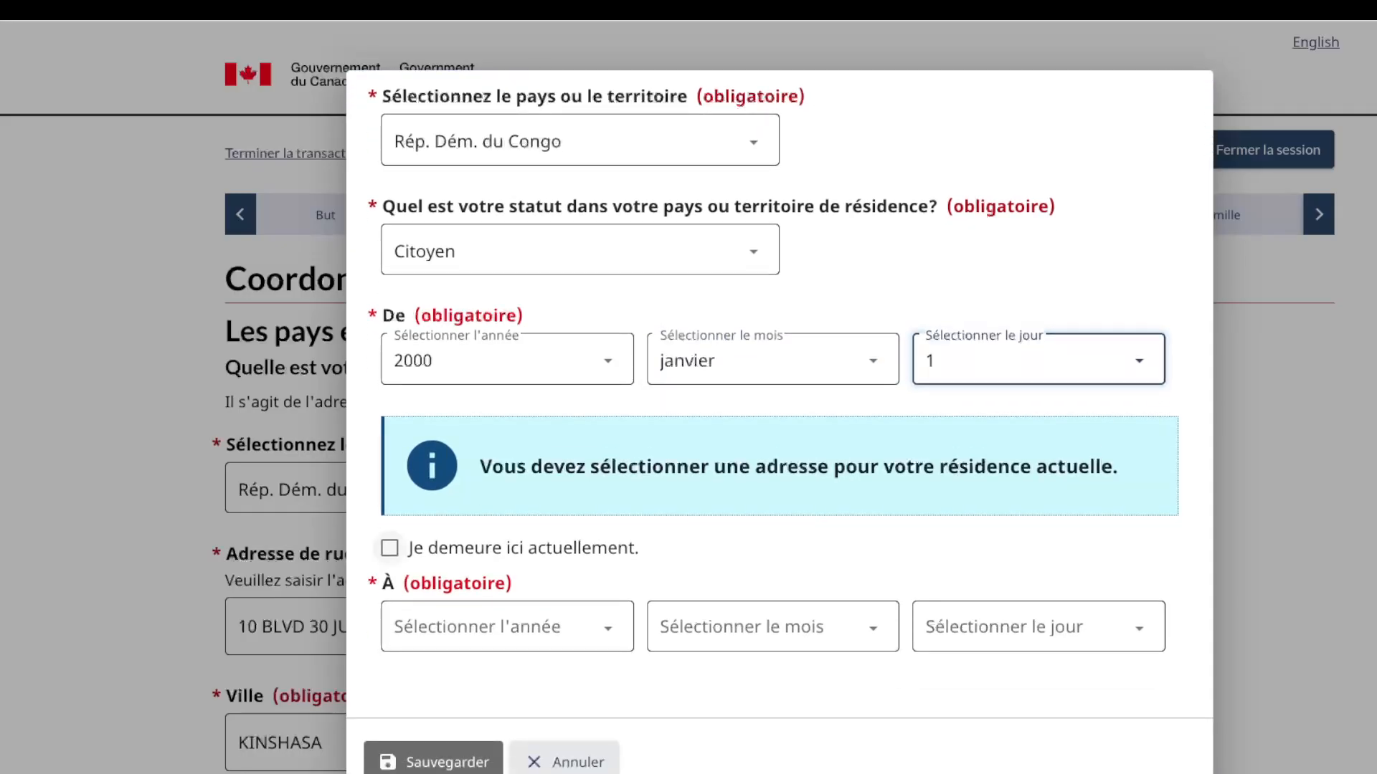
pyautogui.press('space')
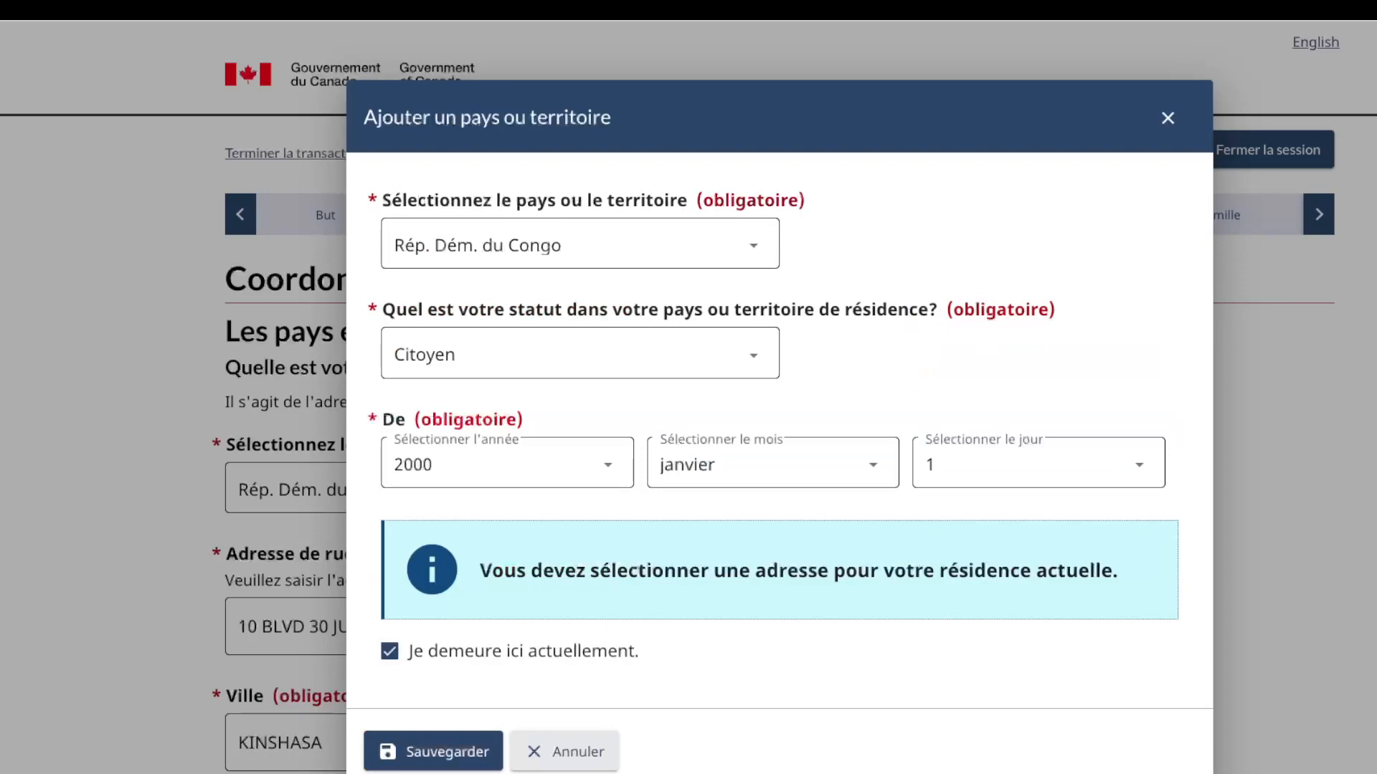
pyautogui.press('Tab')
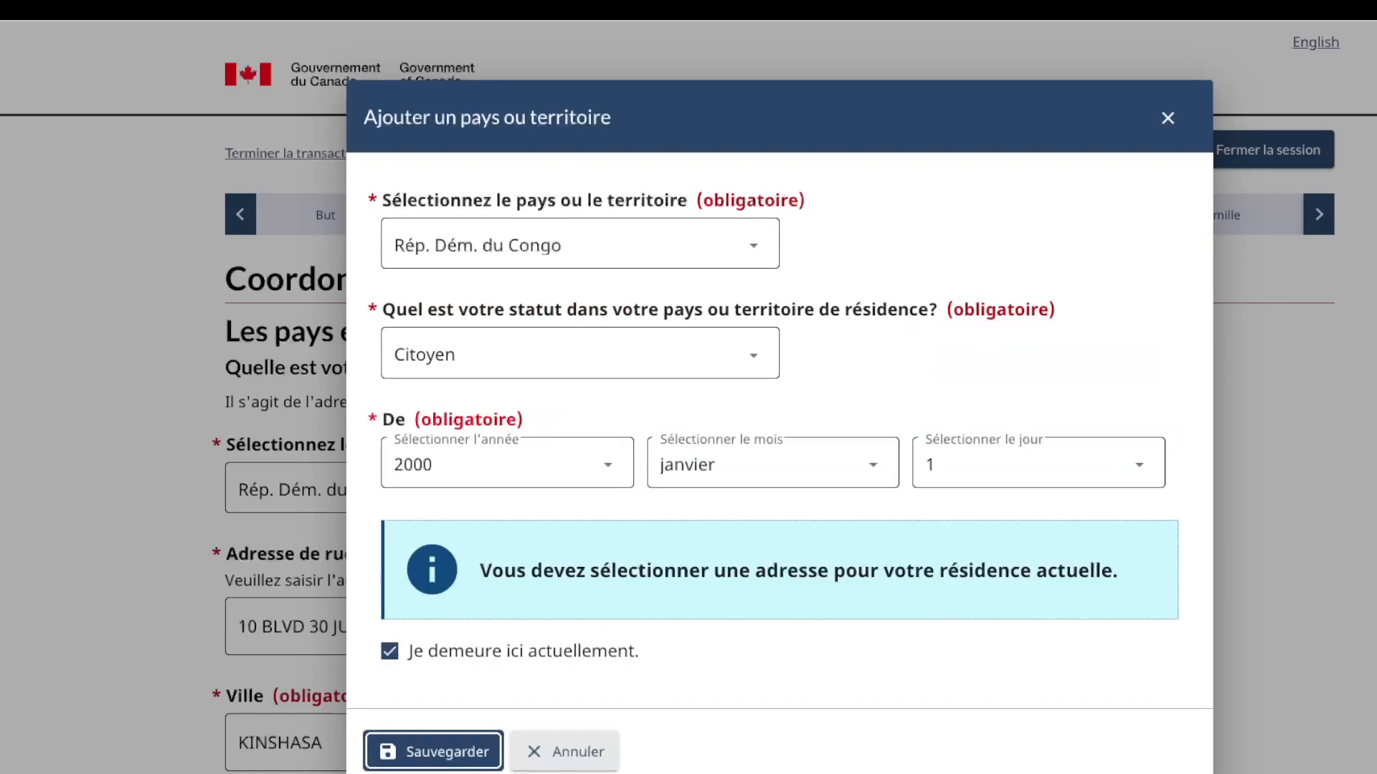
pyautogui.press('Return')
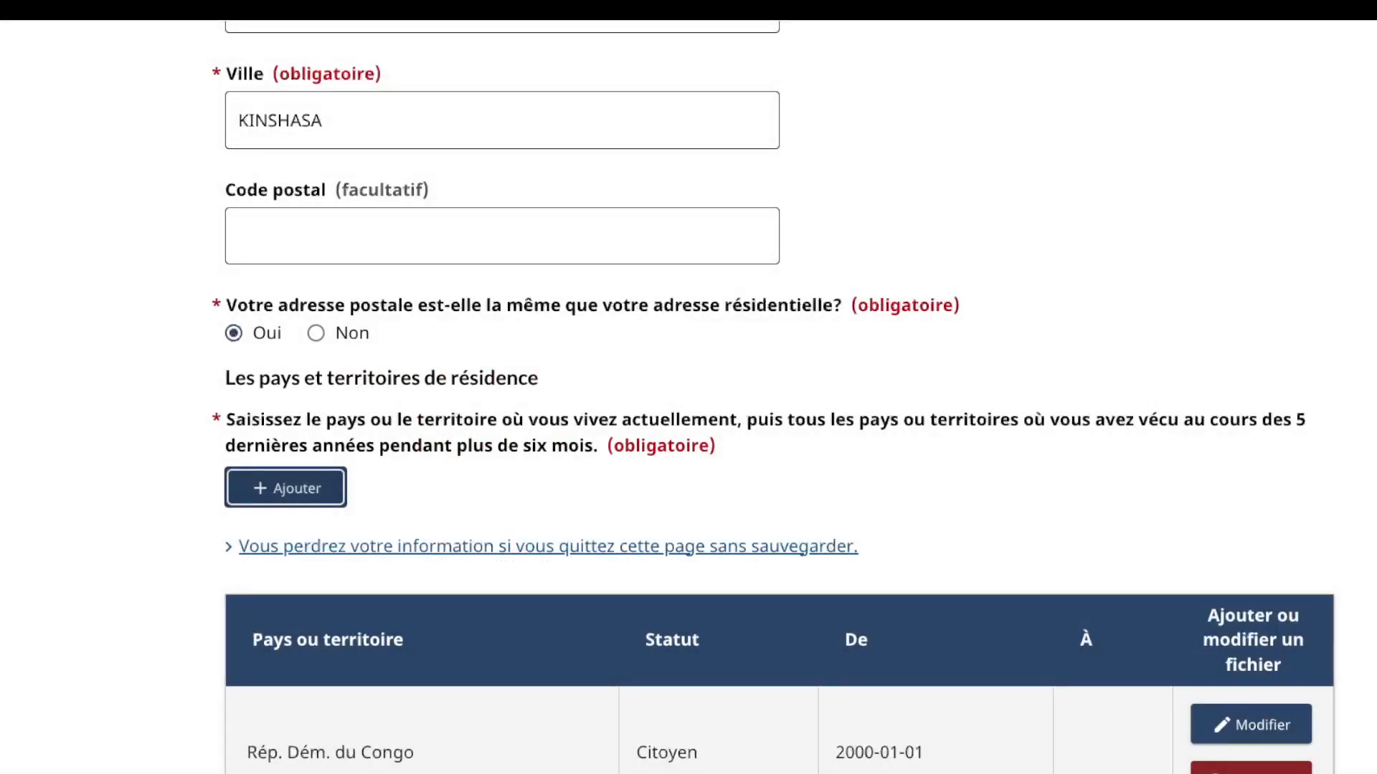
# Step: Re-save the Congo residence record and continue to the biometrics page
pyautogui.scroll(-5, 688, 430)
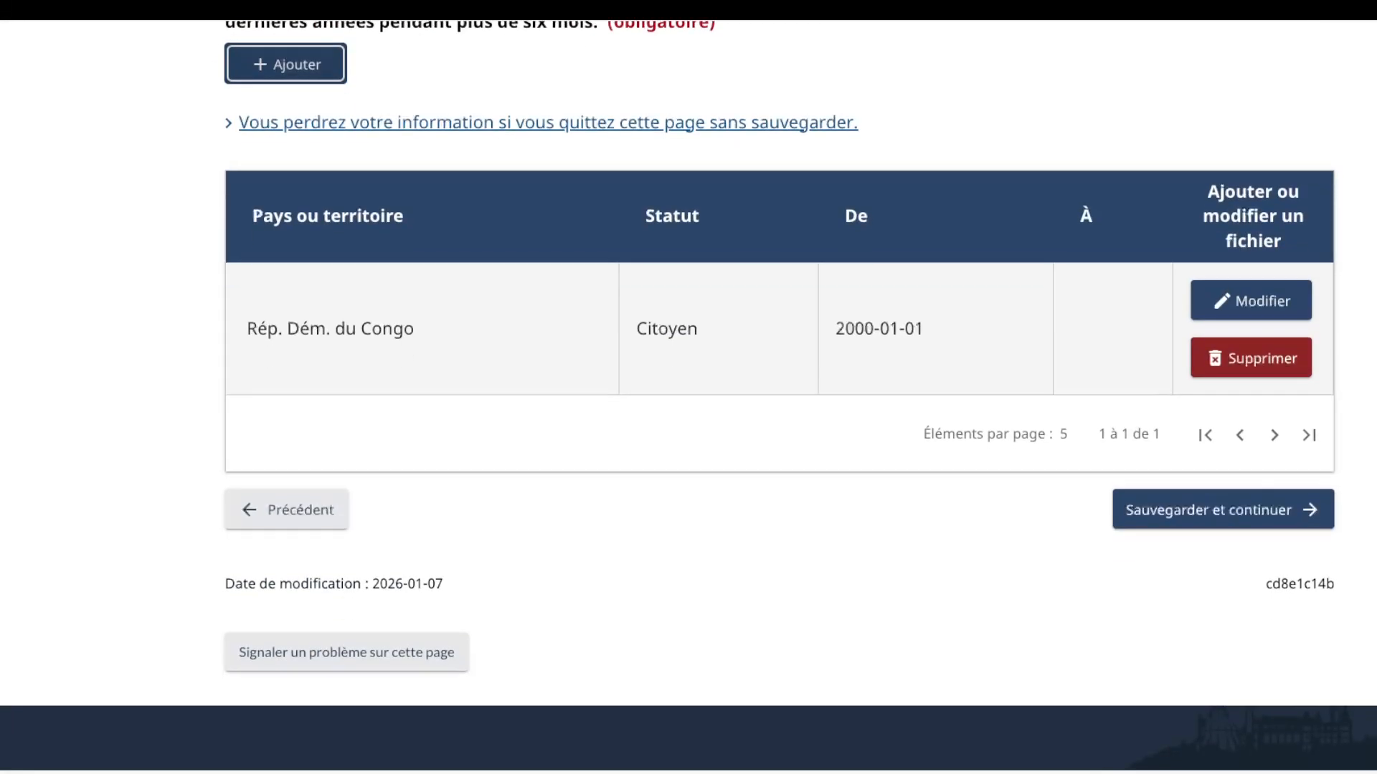
pyautogui.scroll(3, 689, 431)
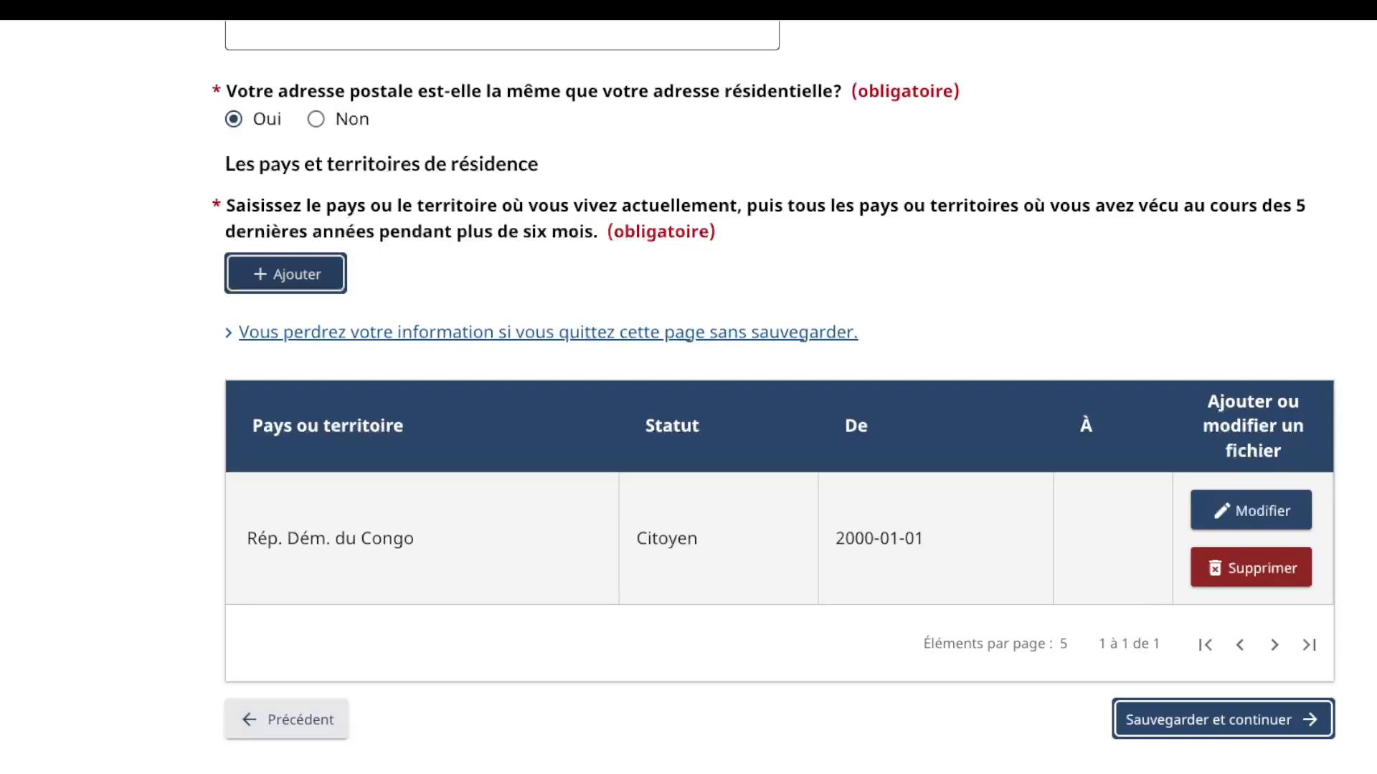
pyautogui.click(1251, 511)
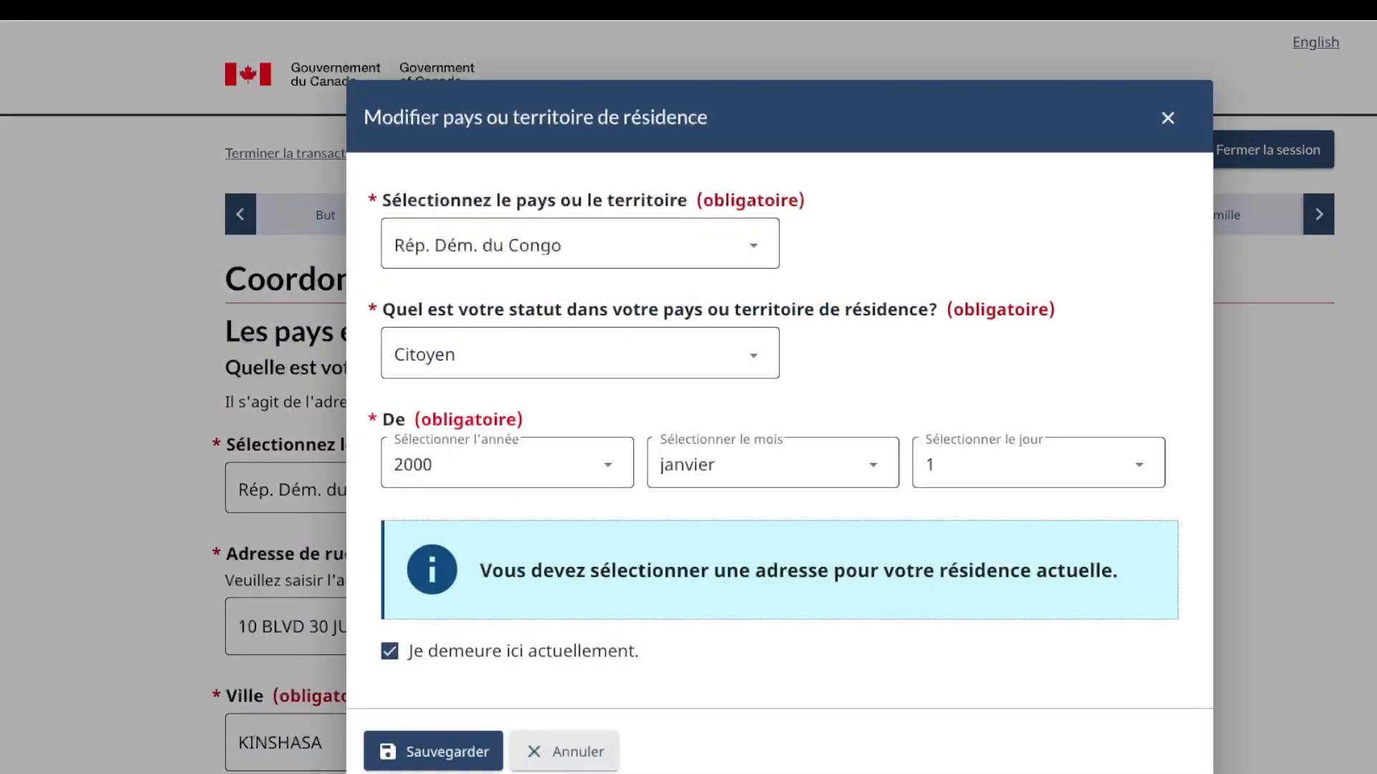
pyautogui.click(433, 752)
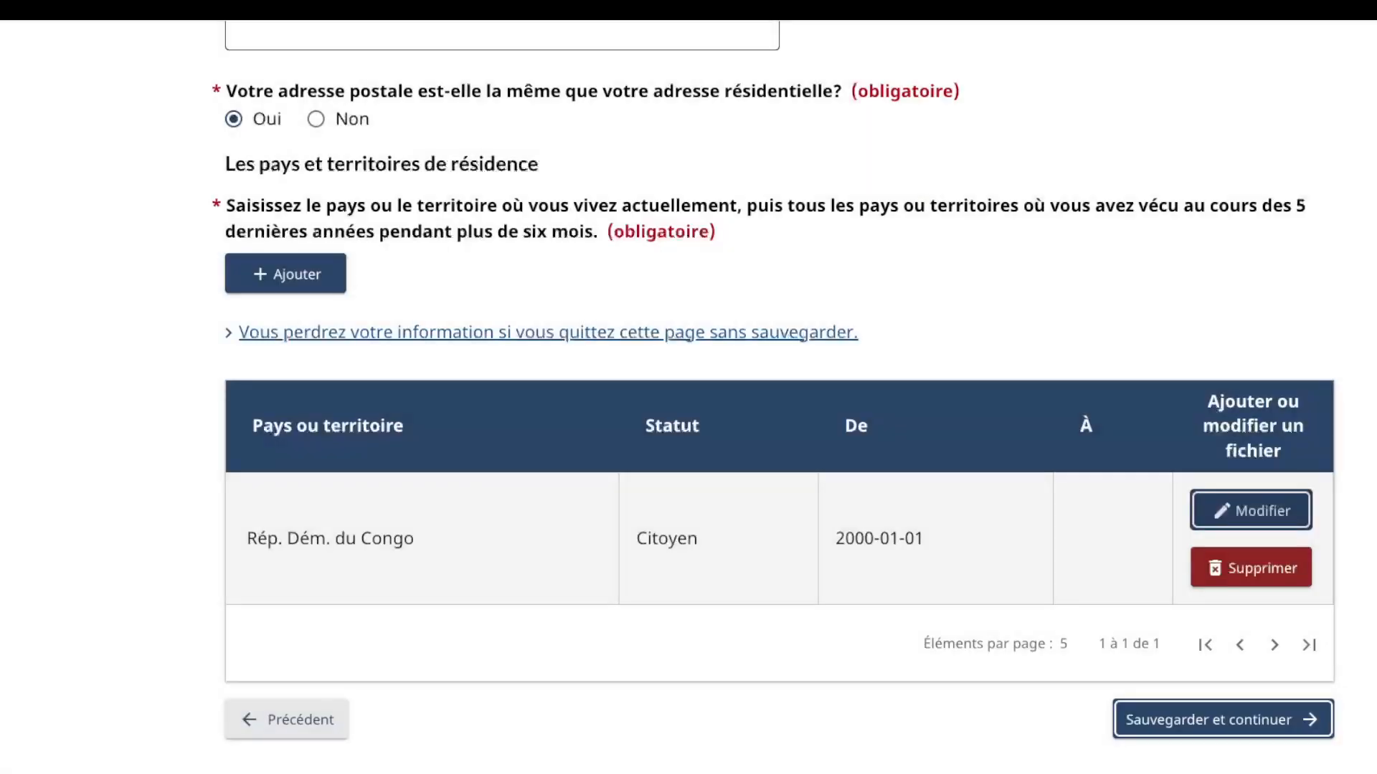
pyautogui.press('Return')
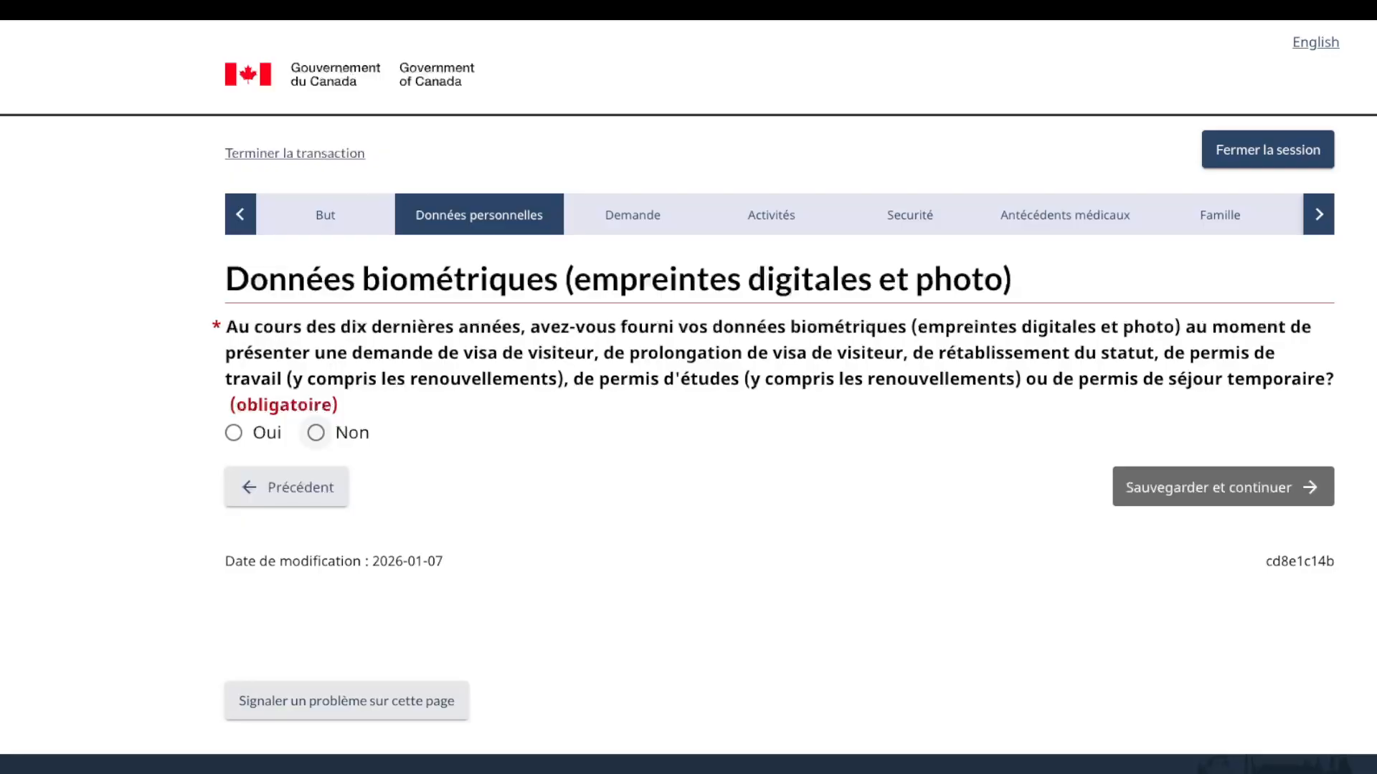
# Step: Answer Non on prior biometrics, then enter 11000 dollars available and Non to outside funding
pyautogui.click(317, 433)
pyautogui.click(1223, 605)
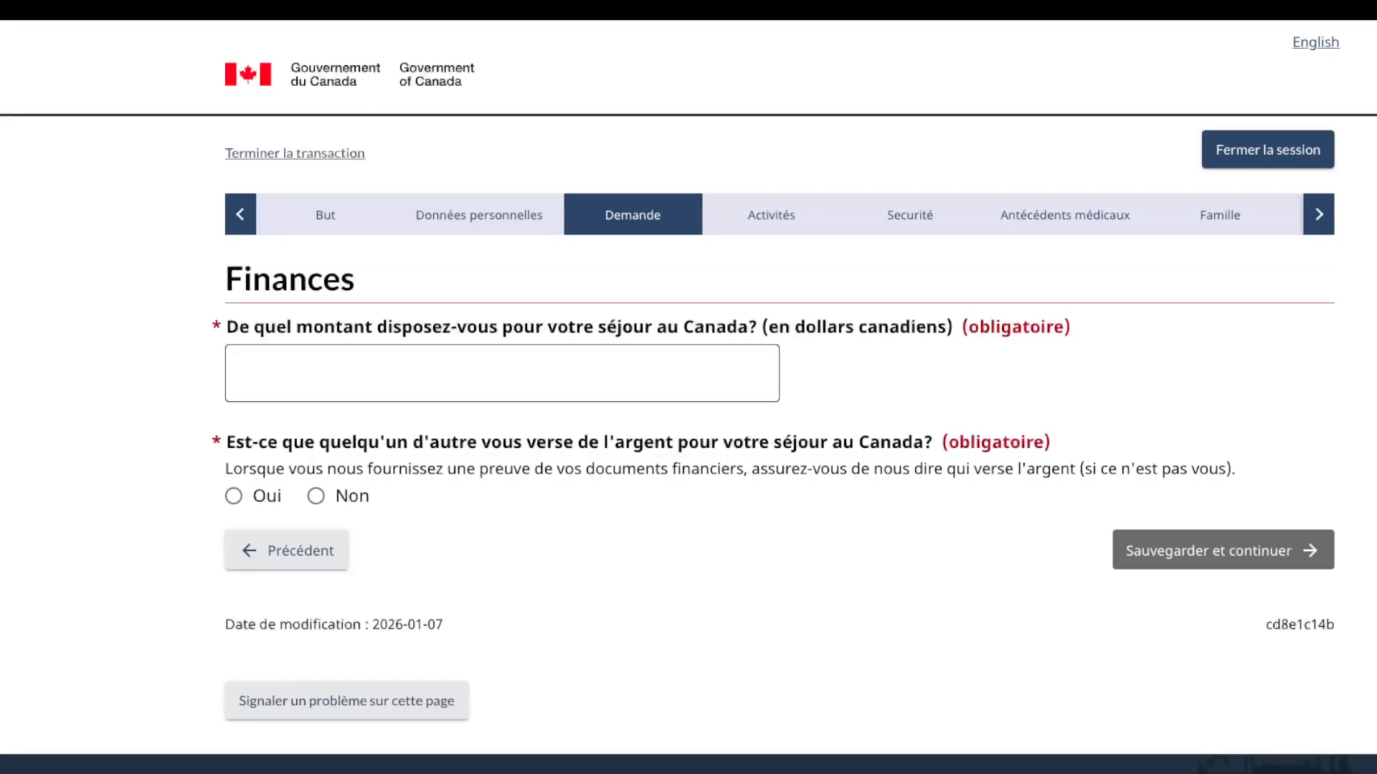
pyautogui.click(502, 374)
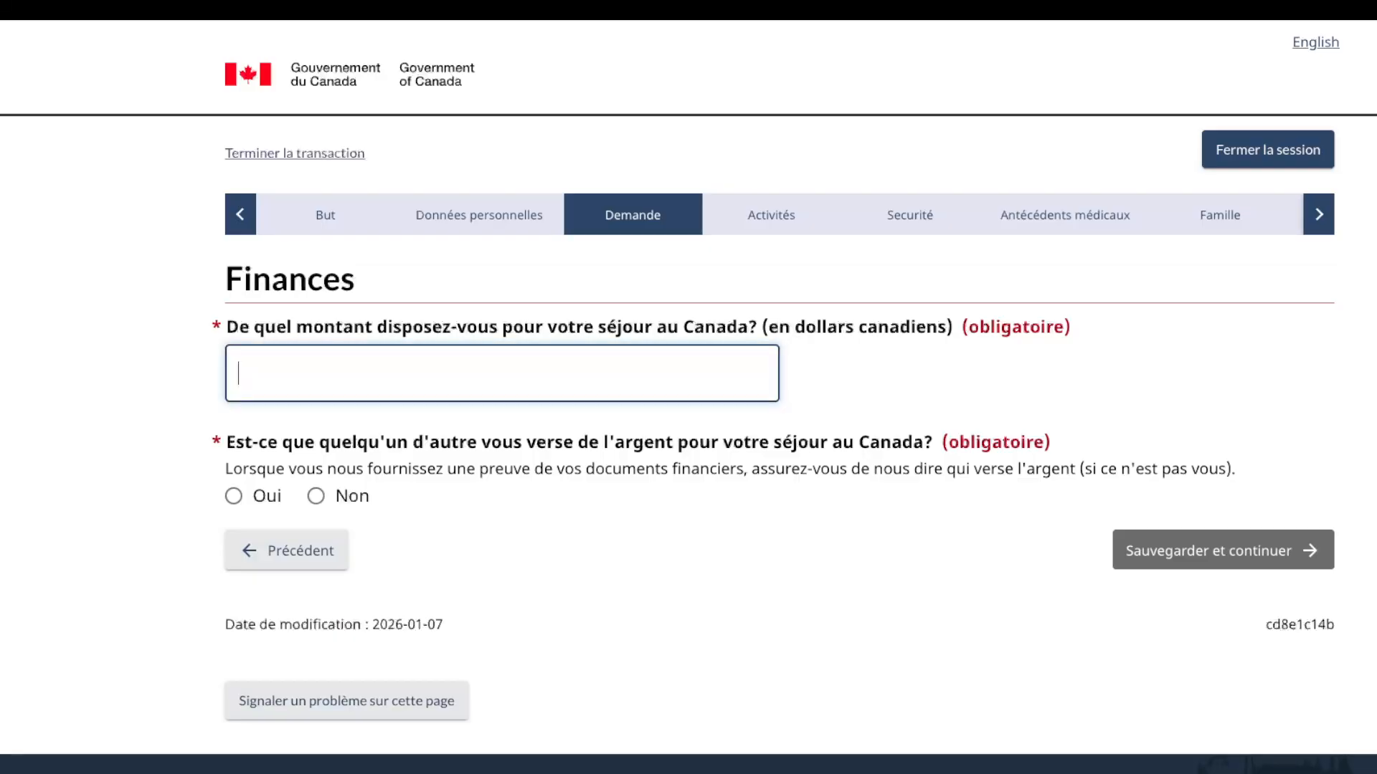
pyautogui.write('9000')
pyautogui.press('BackSpace')
pyautogui.press('BackSpace')
pyautogui.press('BackSpace')
pyautogui.write('999')
pyautogui.press('BackSpace')
pyautogui.press('BackSpace')
pyautogui.press('BackSpace')
pyautogui.press('BackSpace')
pyautogui.write('10000')
pyautogui.press('BackSpace')
pyautogui.press('BackSpace')
pyautogui.press('BackSpace')
pyautogui.press('BackSpace')
pyautogui.write('1000')
pyautogui.click(315, 497)
# Step: Continue to Activités, answer Oui to postsecondary studies, and start a new programme entry
pyautogui.click(1222, 550)
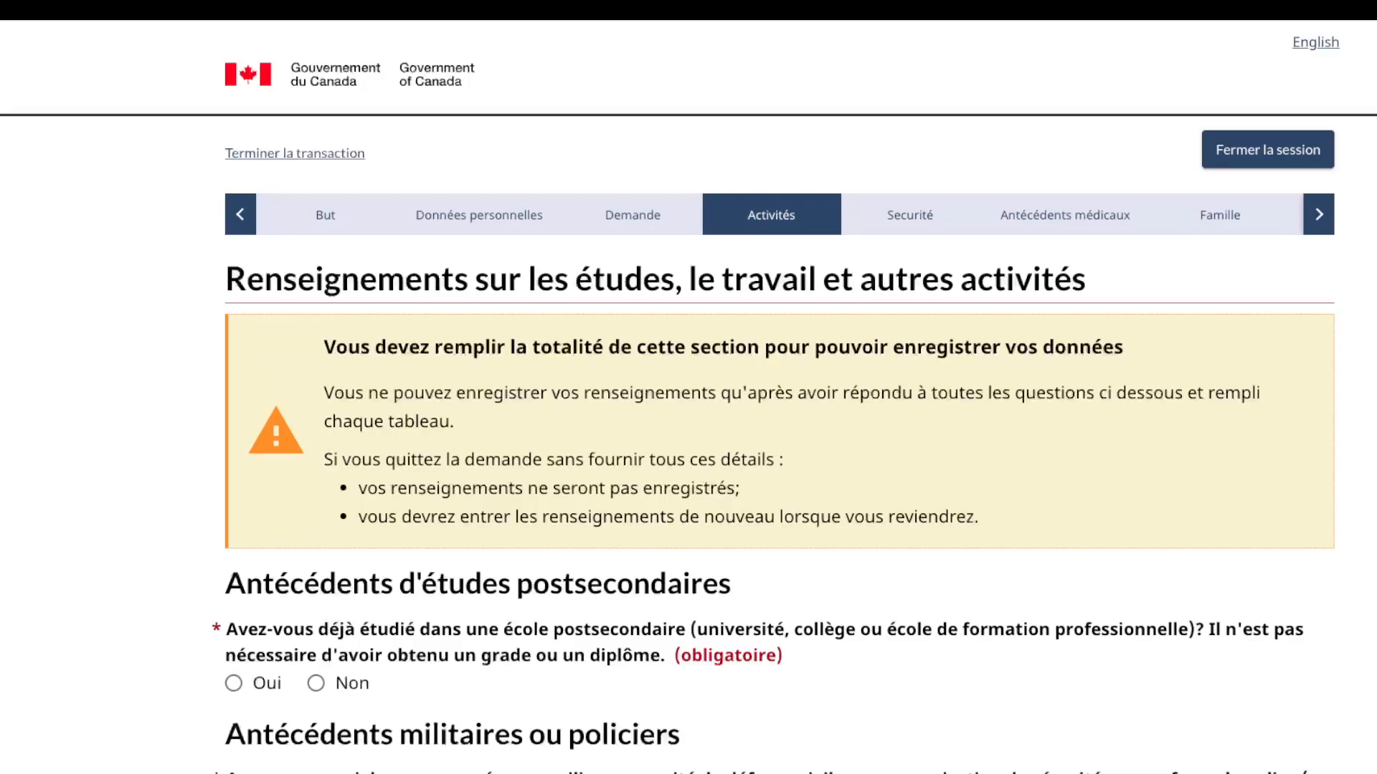
pyautogui.scroll(-3, 688, 397)
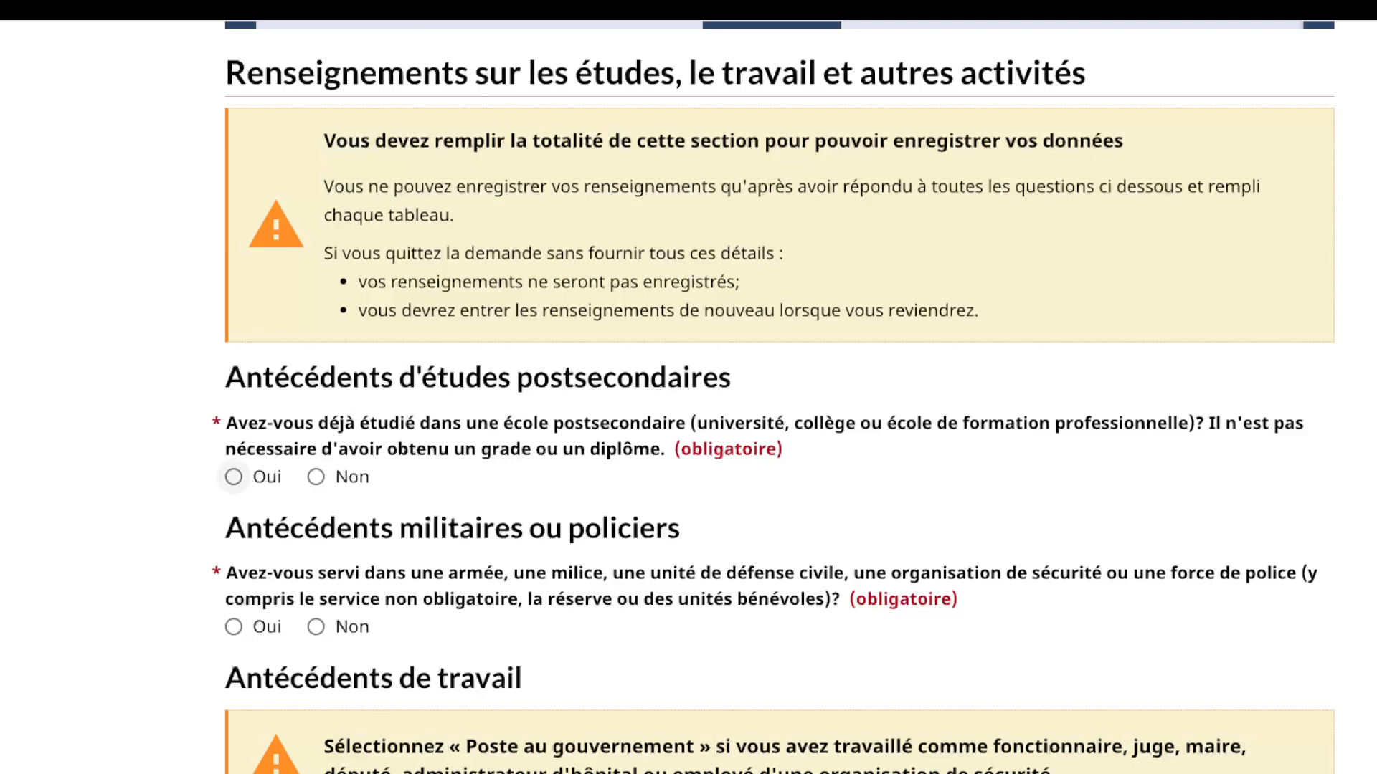
pyautogui.click(233, 476)
pyautogui.scroll(-8, 233, 477)
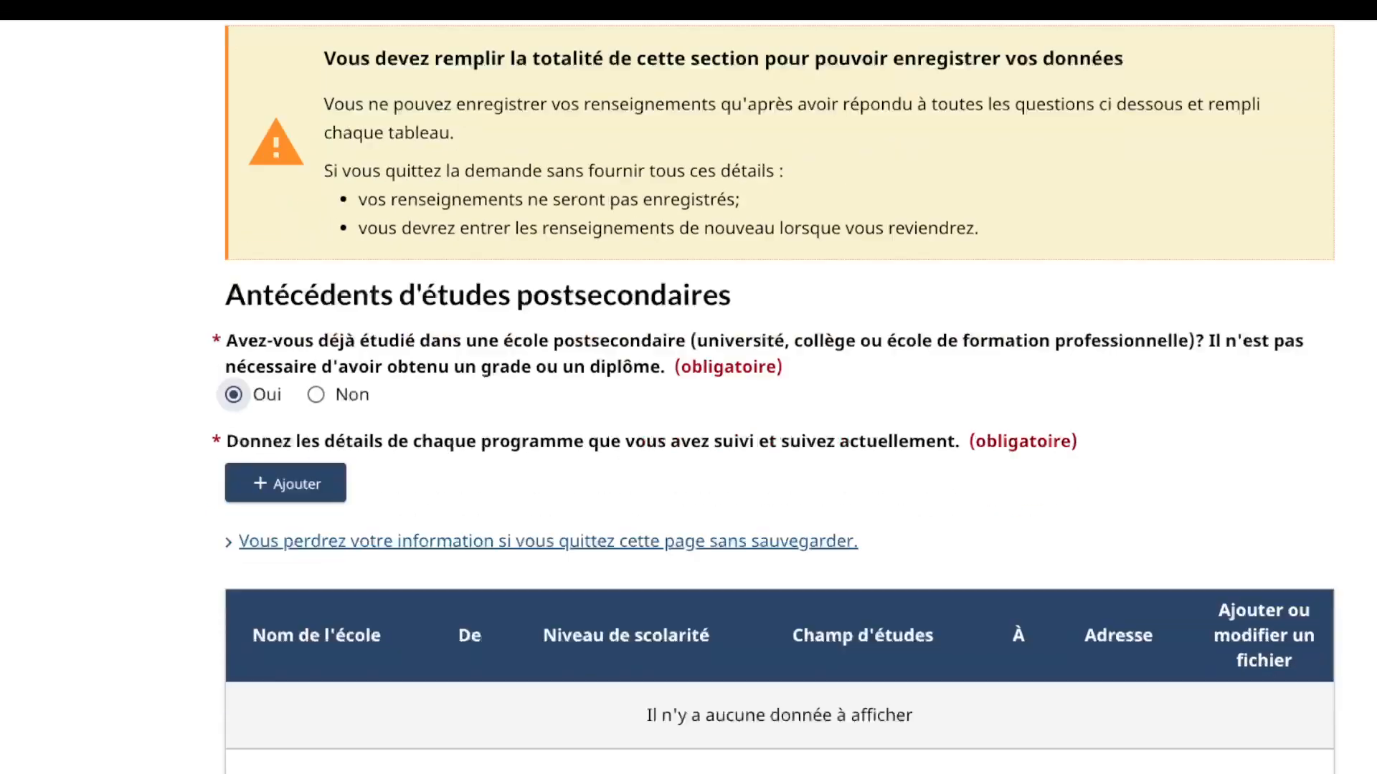
pyautogui.scroll(6, 285, 408)
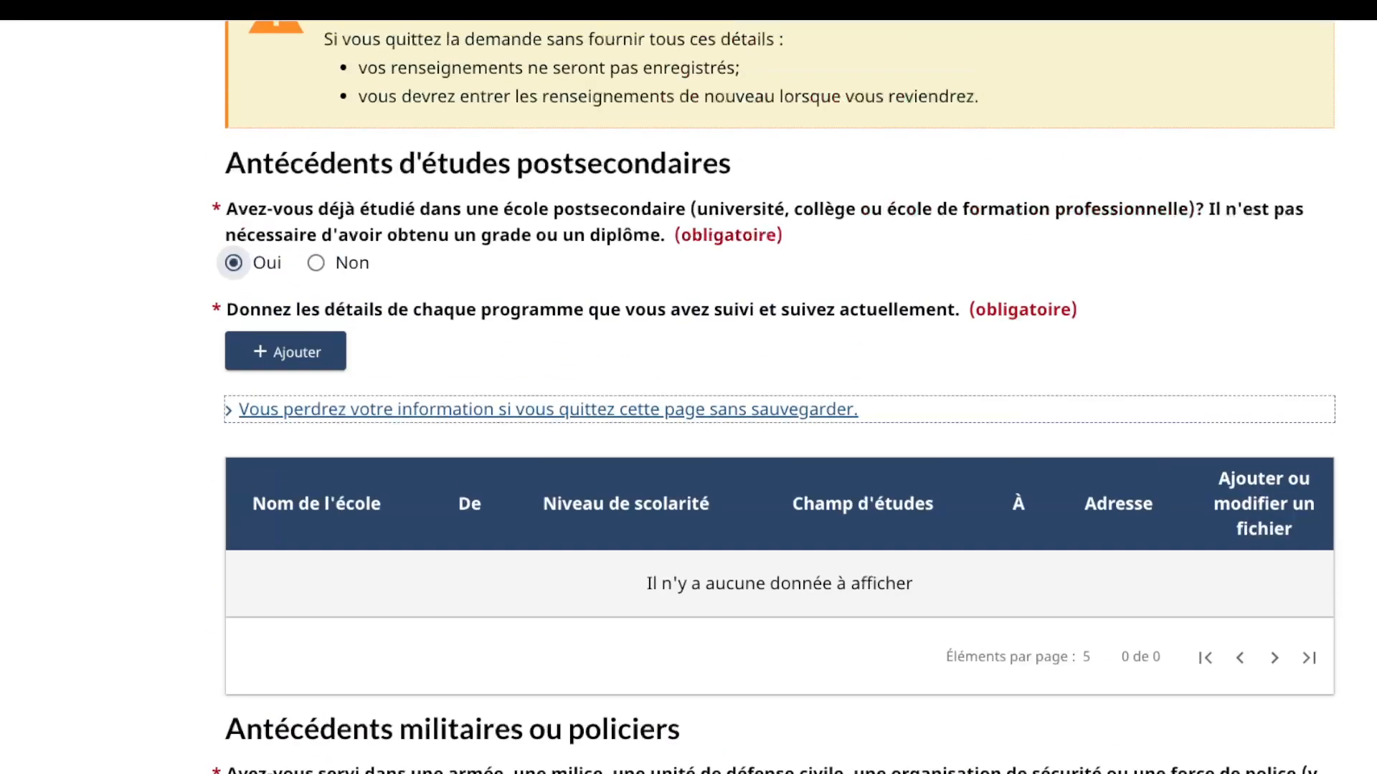
pyautogui.click(285, 351)
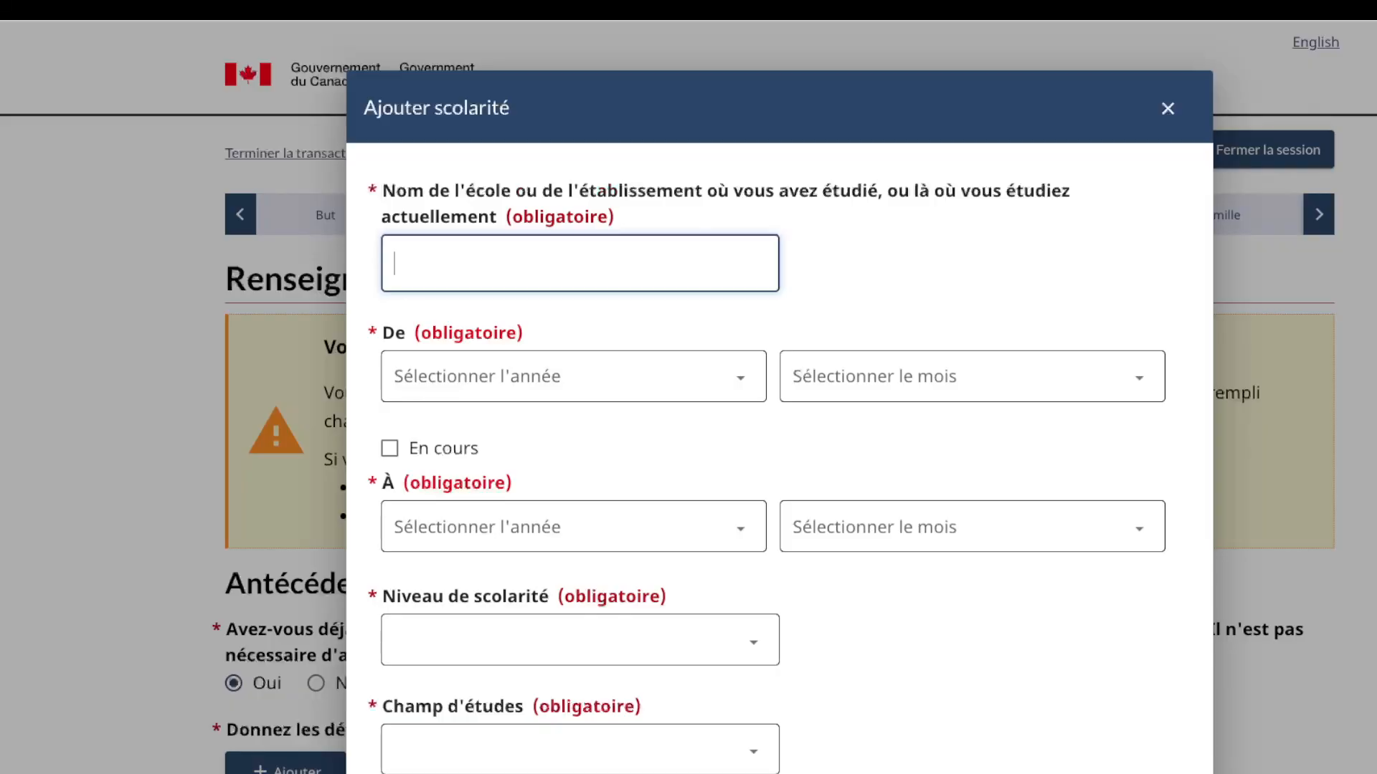
# Step: Enter school UPC with studies from October 2018 to juillet 2023
pyautogui.write('UNIVERSITE')
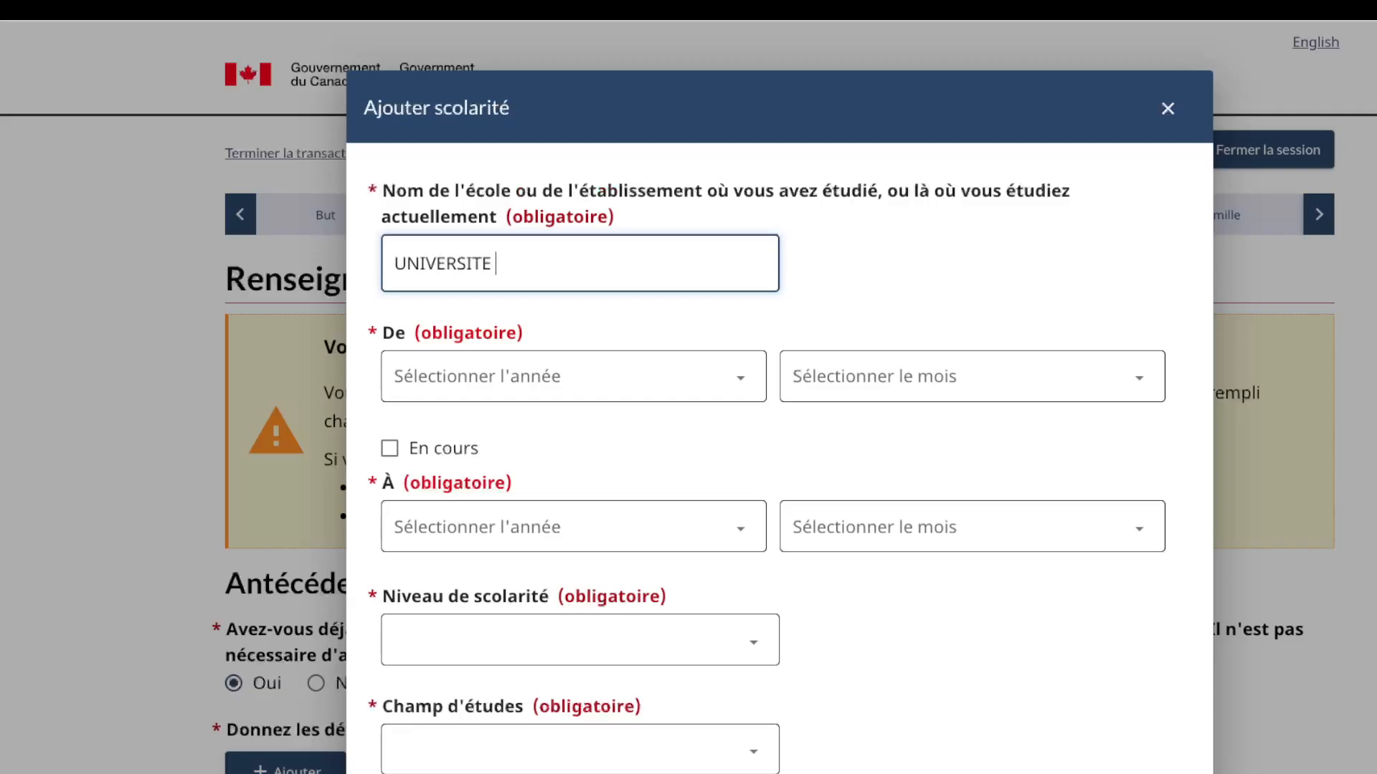
pyautogui.press('BackSpace')
pyautogui.press('BackSpace')
pyautogui.press('BackSpace')
pyautogui.press('BackSpace')
pyautogui.press('BackSpace')
pyautogui.press('BackSpace')
pyautogui.press('BackSpace')
pyautogui.press('BackSpace')
pyautogui.press('BackSpace')
pyautogui.press('BackSpace')
pyautogui.press('BackSpace')
pyautogui.write('UPC')
pyautogui.press('Tab')
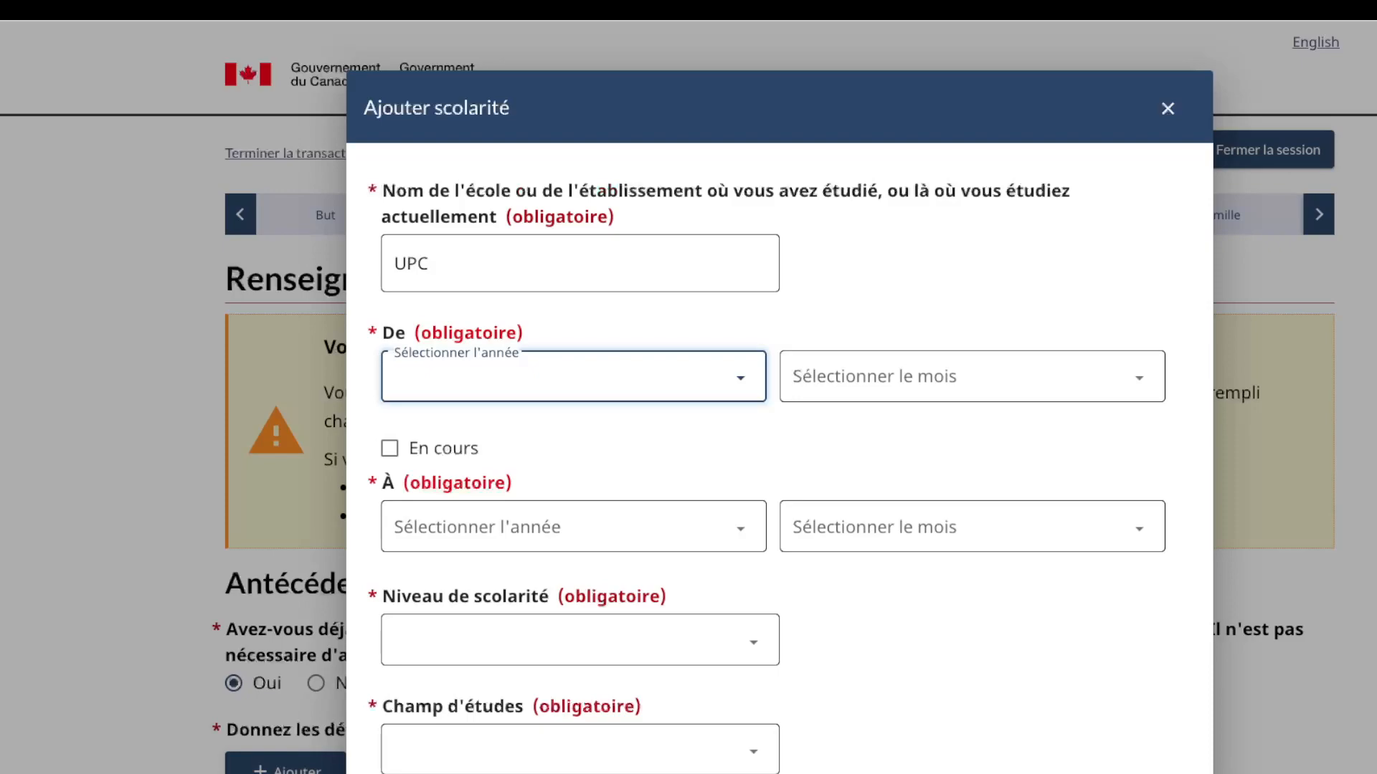
pyautogui.write('2018')
pyautogui.press('Tab')
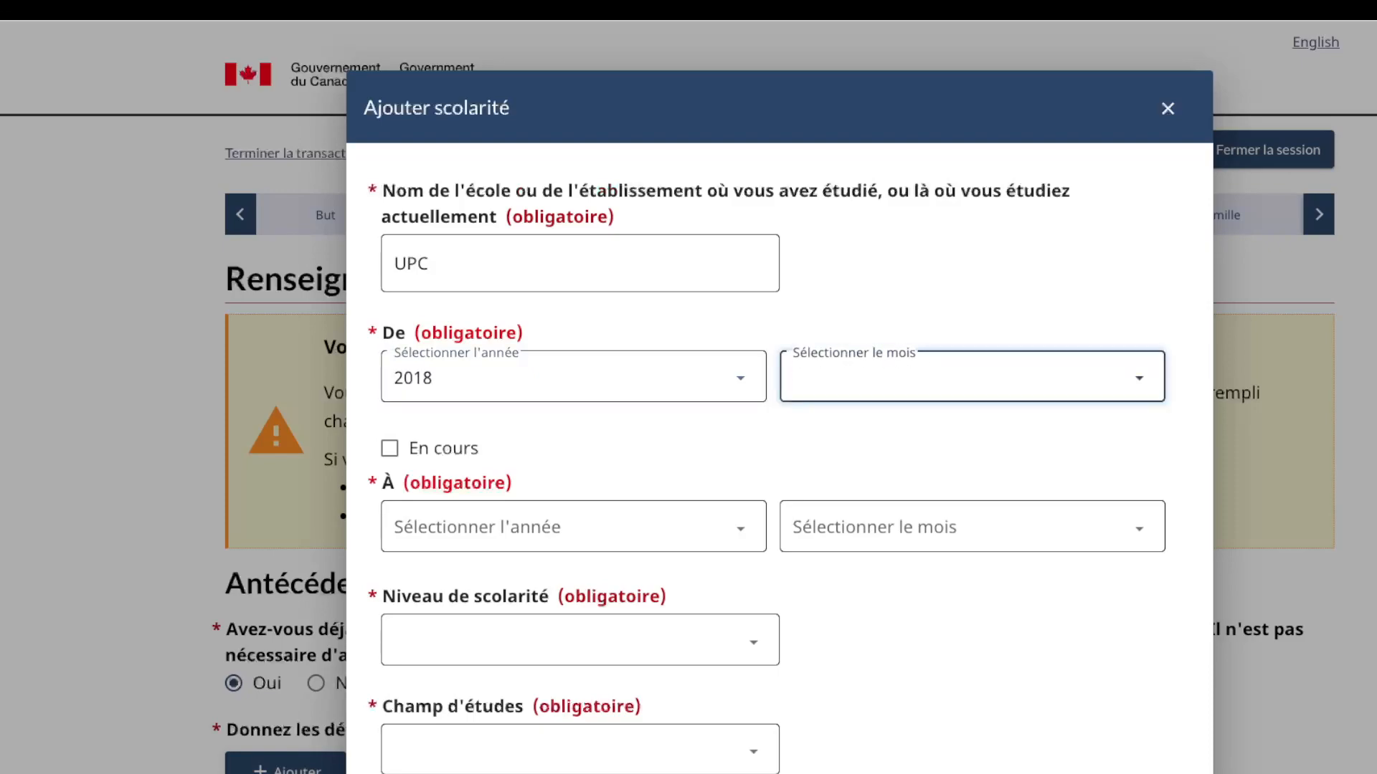
pyautogui.write('o')
pyautogui.press('Tab')
pyautogui.press('Tab')
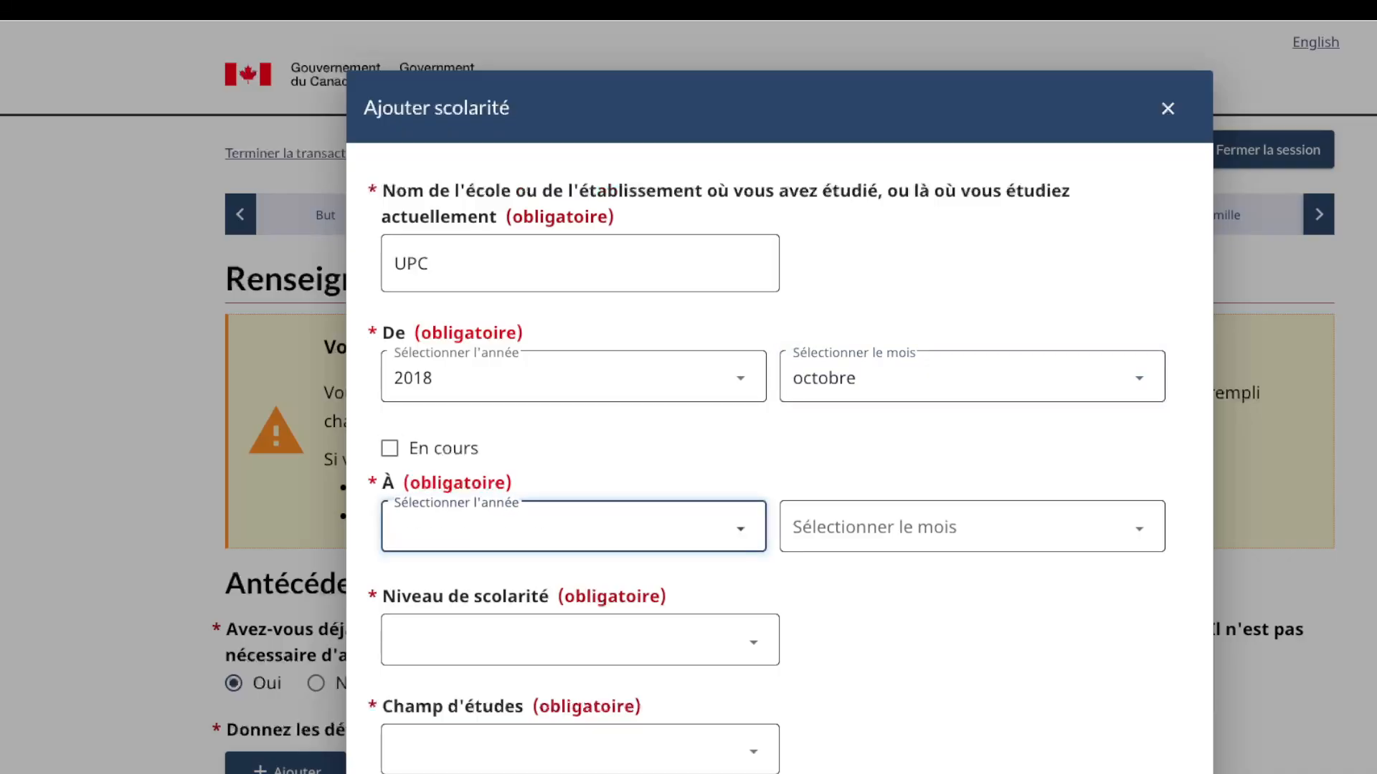
pyautogui.write('2023')
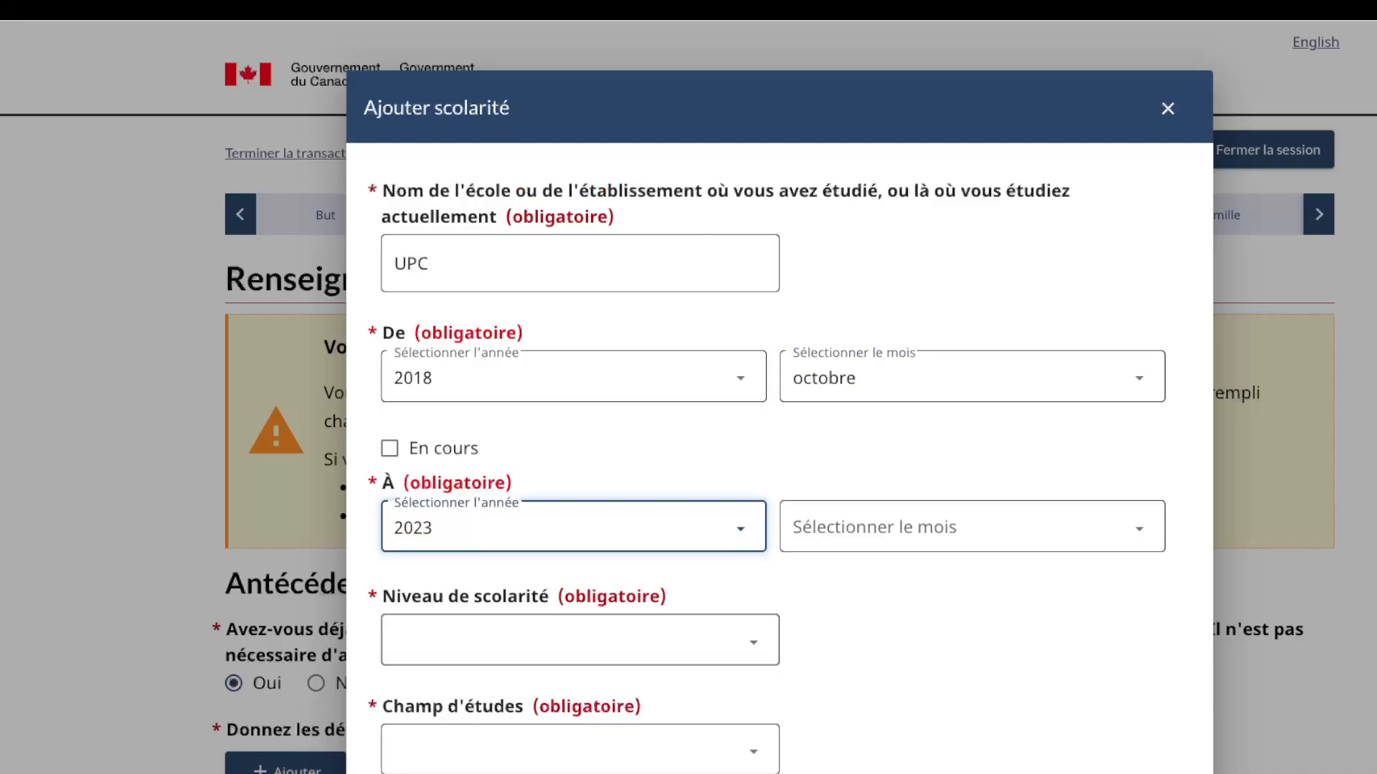
pyautogui.press('Tab')
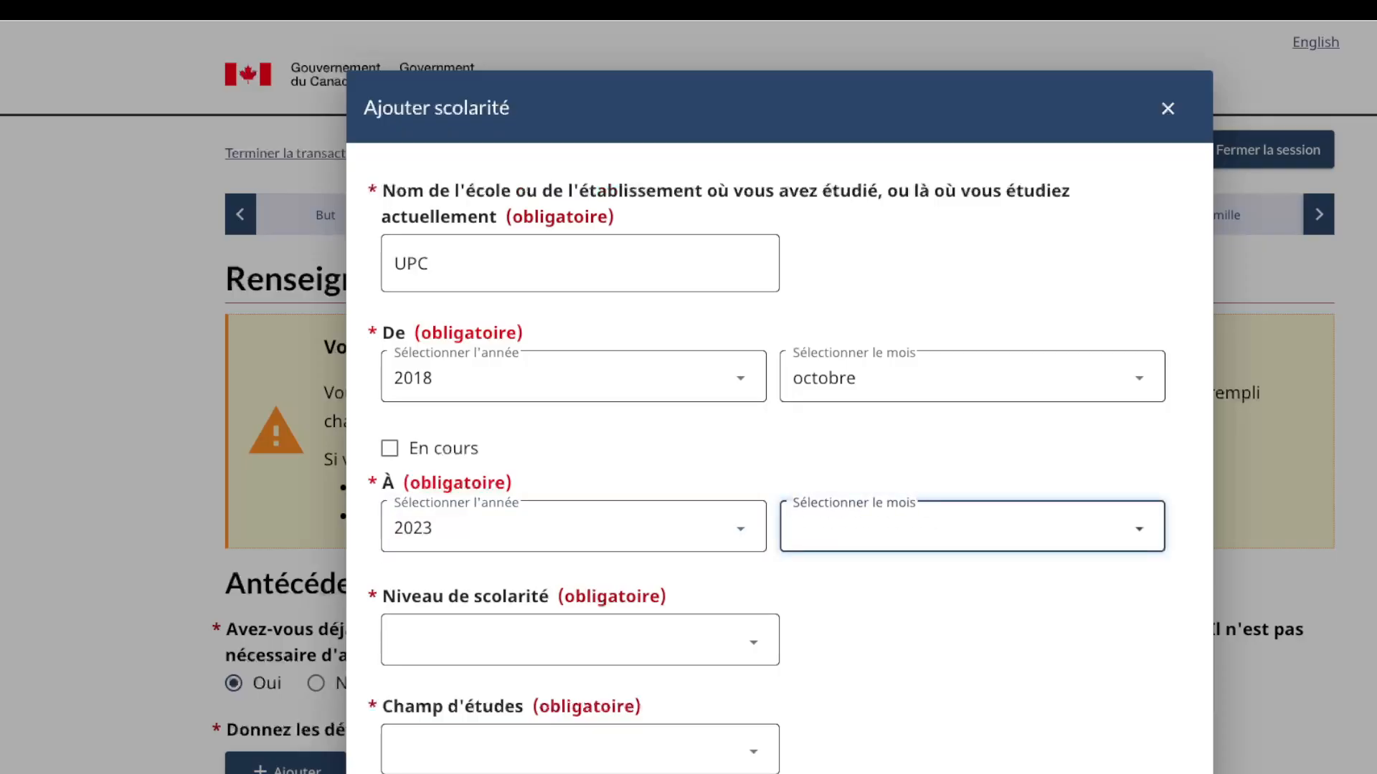
pyautogui.write('juillet')
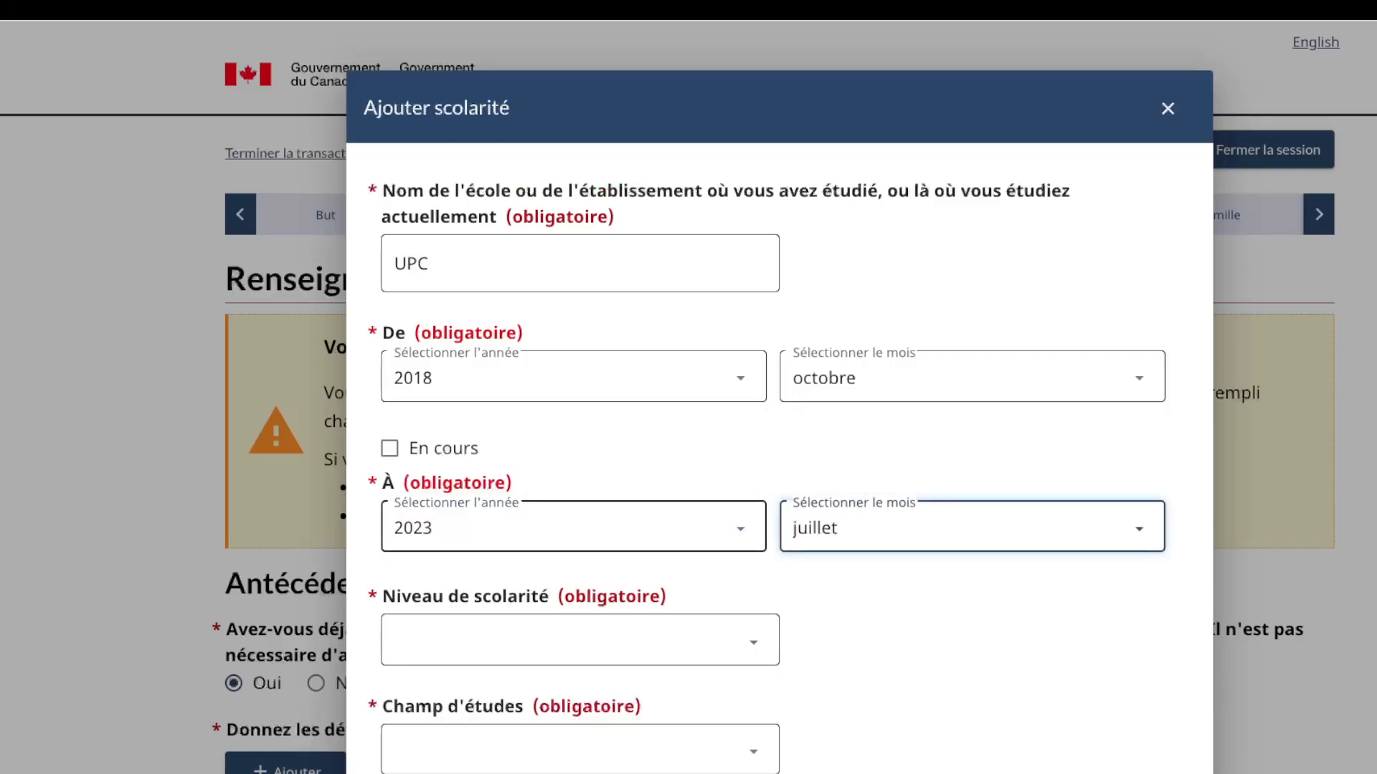
# Step: Set level Université - Baccalauréat, field Informatique ou Tech de l'inform., country Rép. Dém. du Congo
pyautogui.scroll(-4, 779, 423)
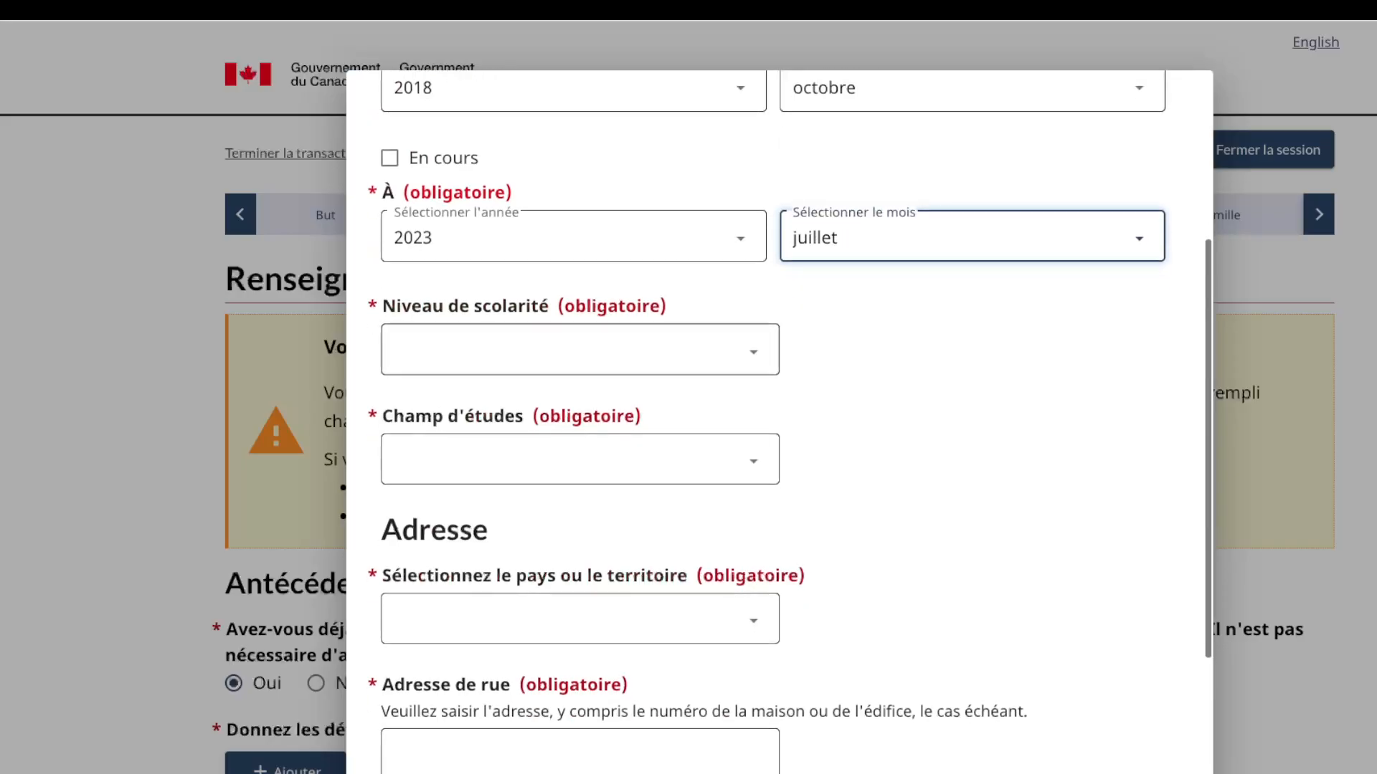
pyautogui.press('Tab')
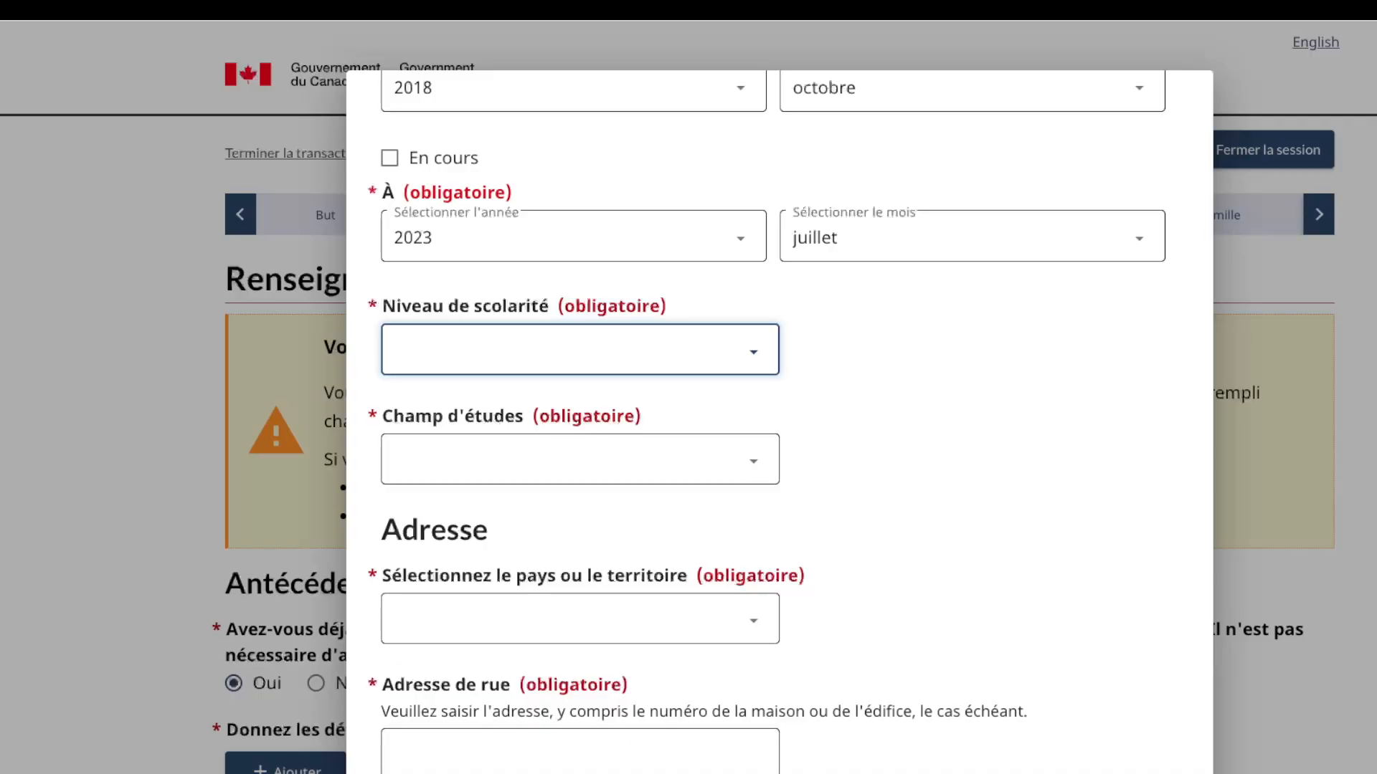
pyautogui.write('Université - Baccalauréat')
pyautogui.press('Tab')
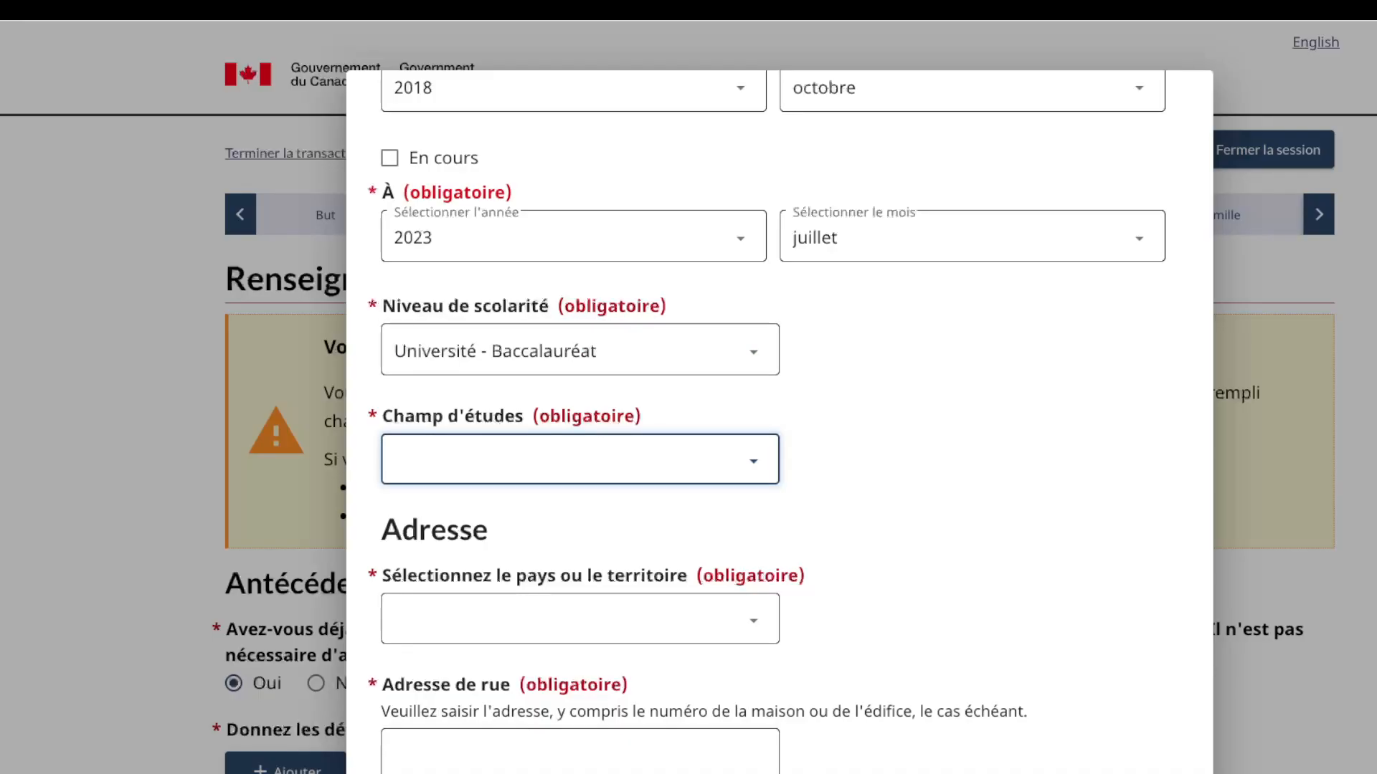
pyautogui.write("Informatique ou Tech de l'inform.")
pyautogui.press('Tab')
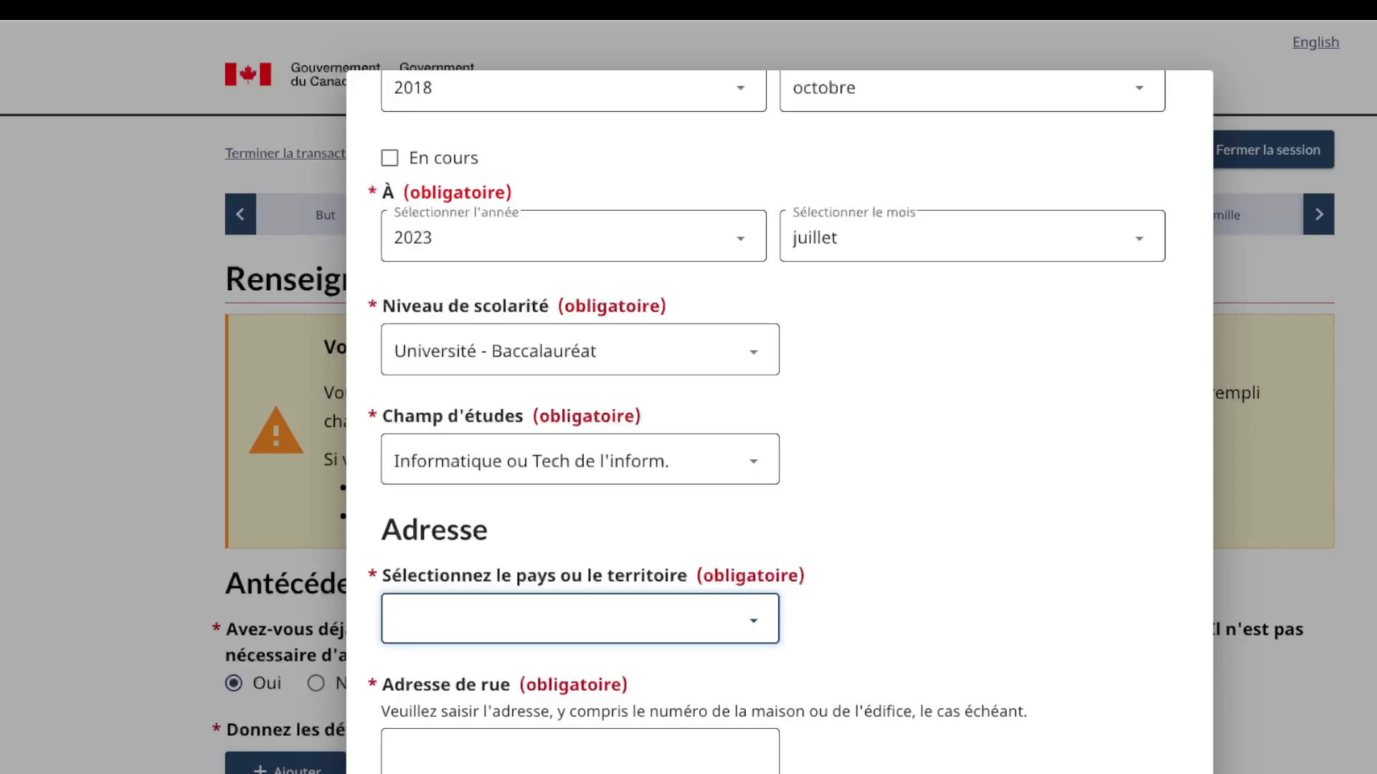
pyautogui.write('Rép. Dém. du Congo')
# Step: Enter address BLVD DU 30 JUIN, KINSHASA and save the education entry
pyautogui.scroll(-3, 779, 423)
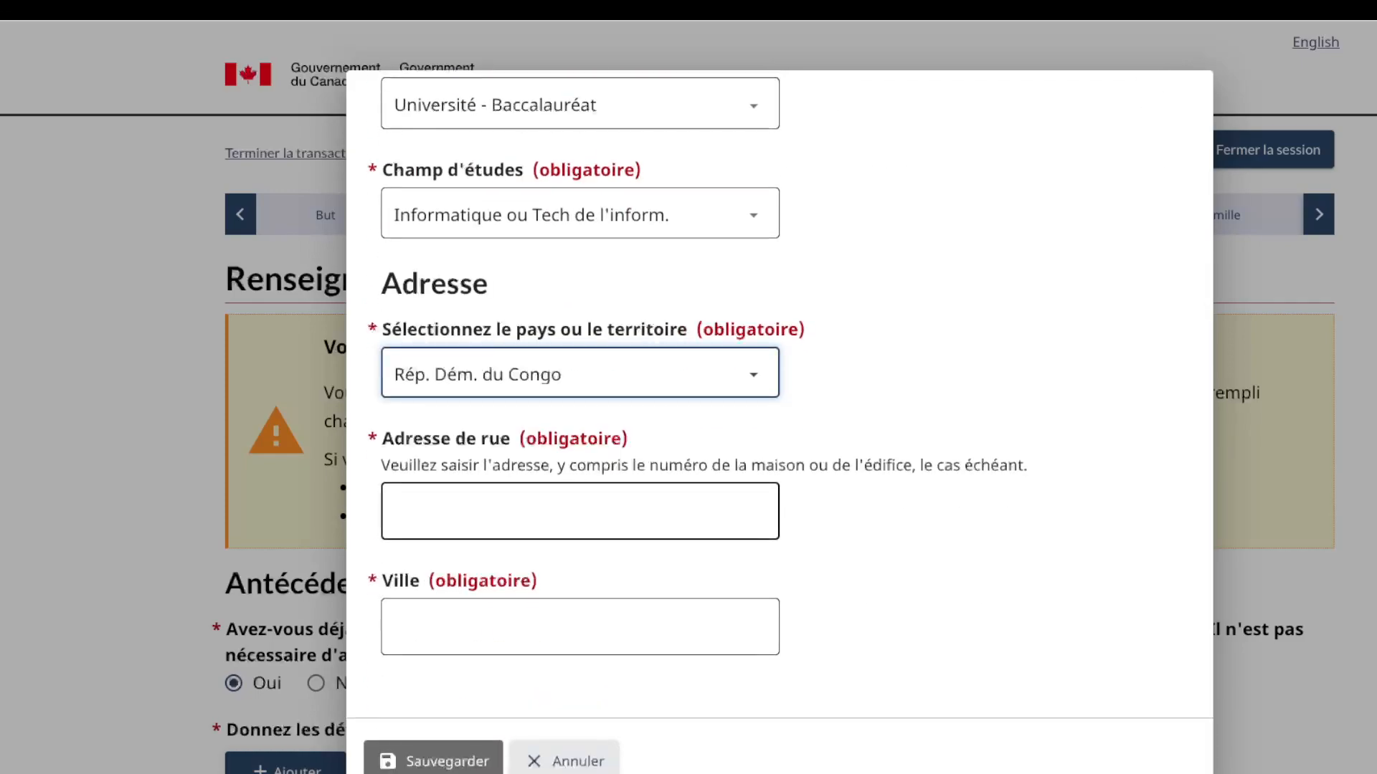
pyautogui.press('Tab')
pyautogui.write('11')
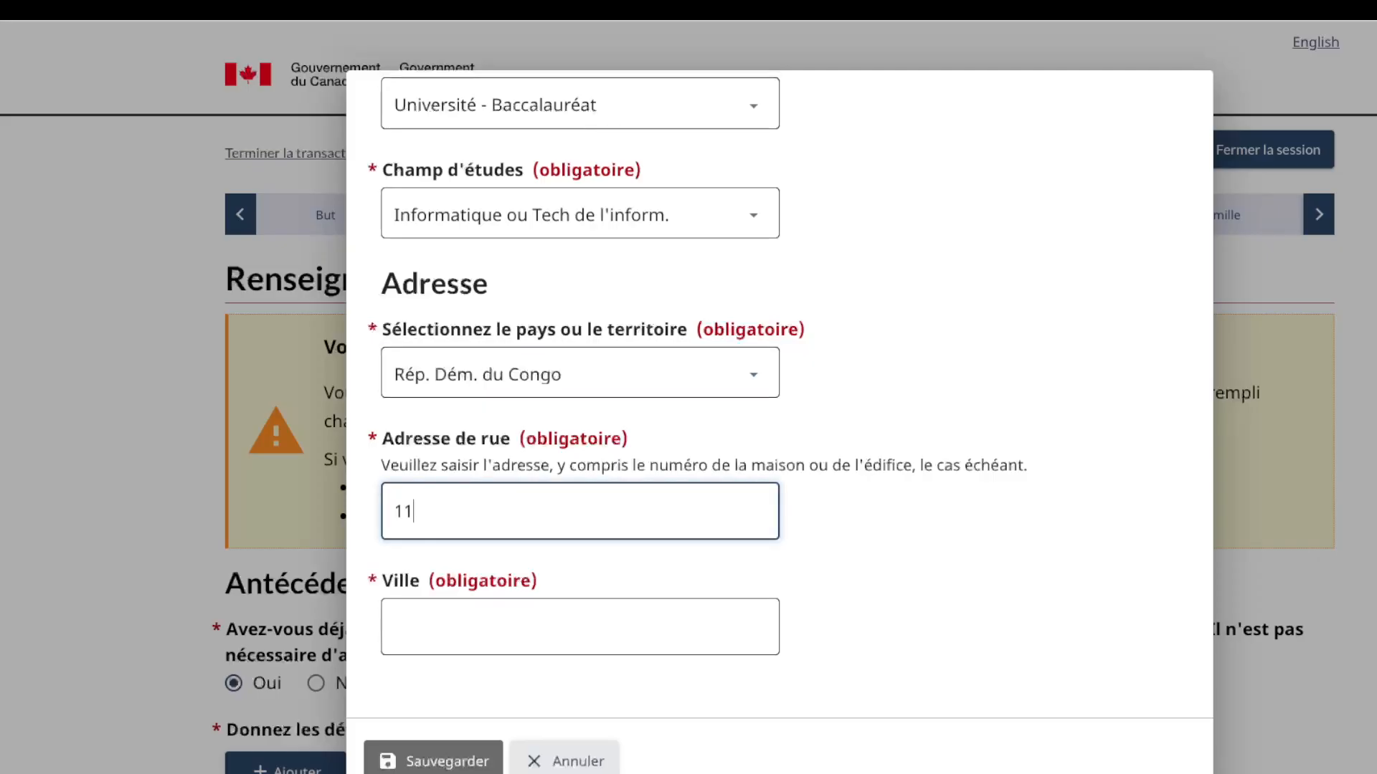
pyautogui.write(' BLVD DU 30 JUIN')
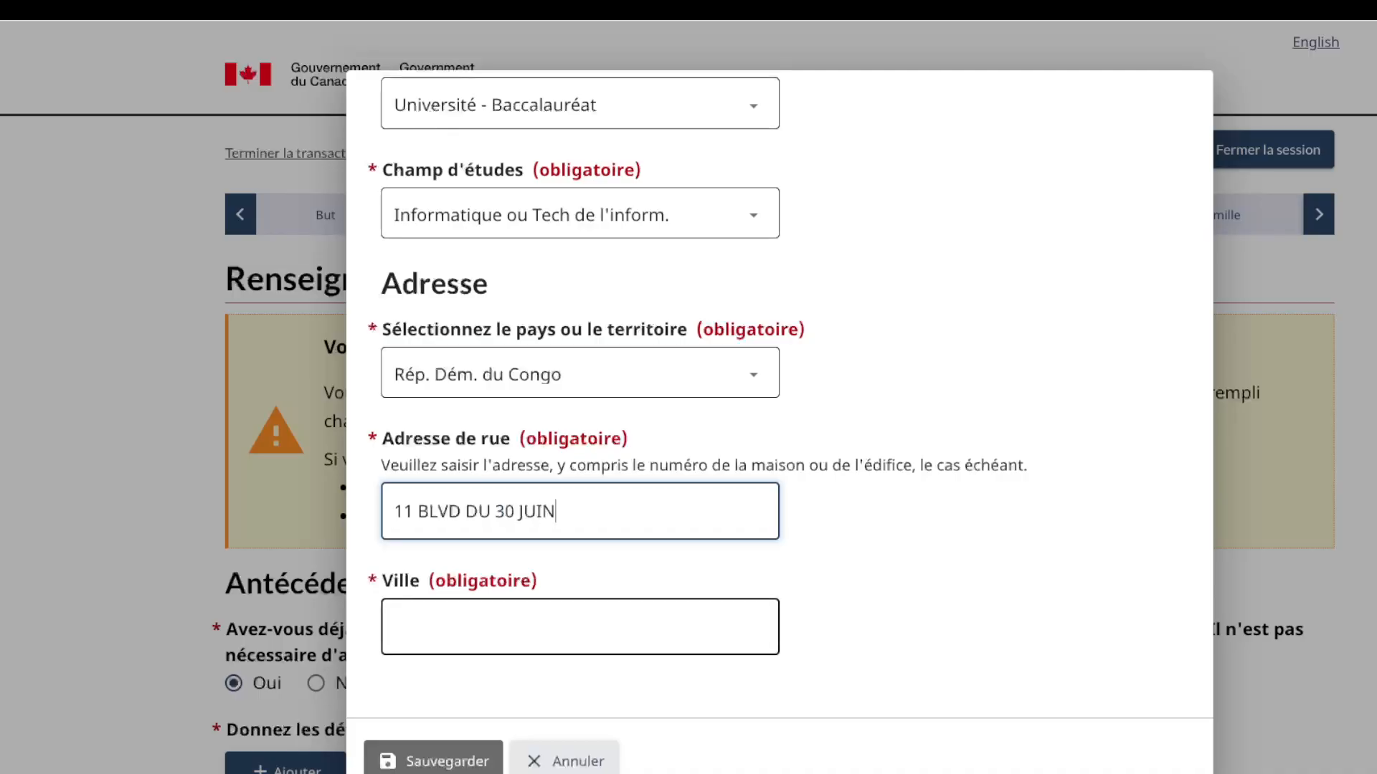
pyautogui.click(580, 627)
pyautogui.write('KINSHASA')
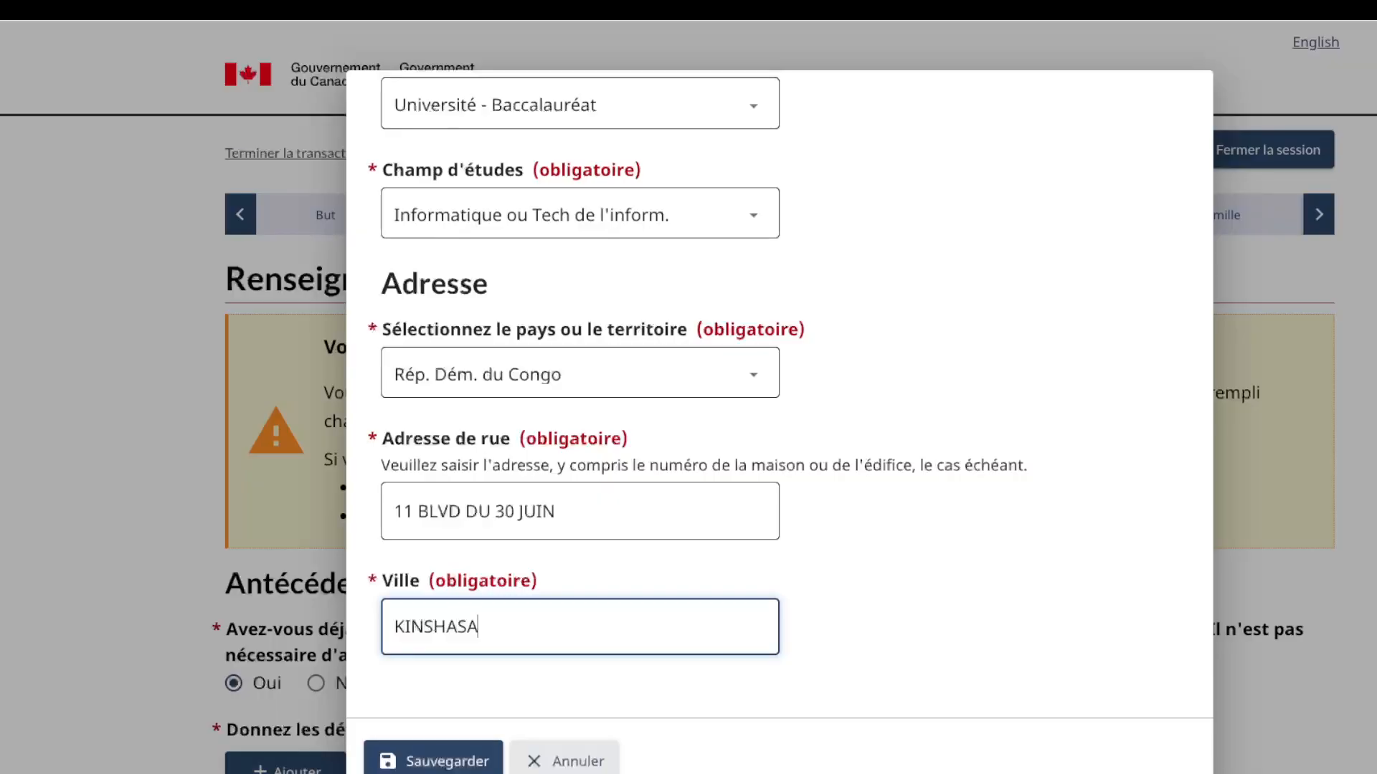
pyautogui.press('Tab')
pyautogui.press('Return')
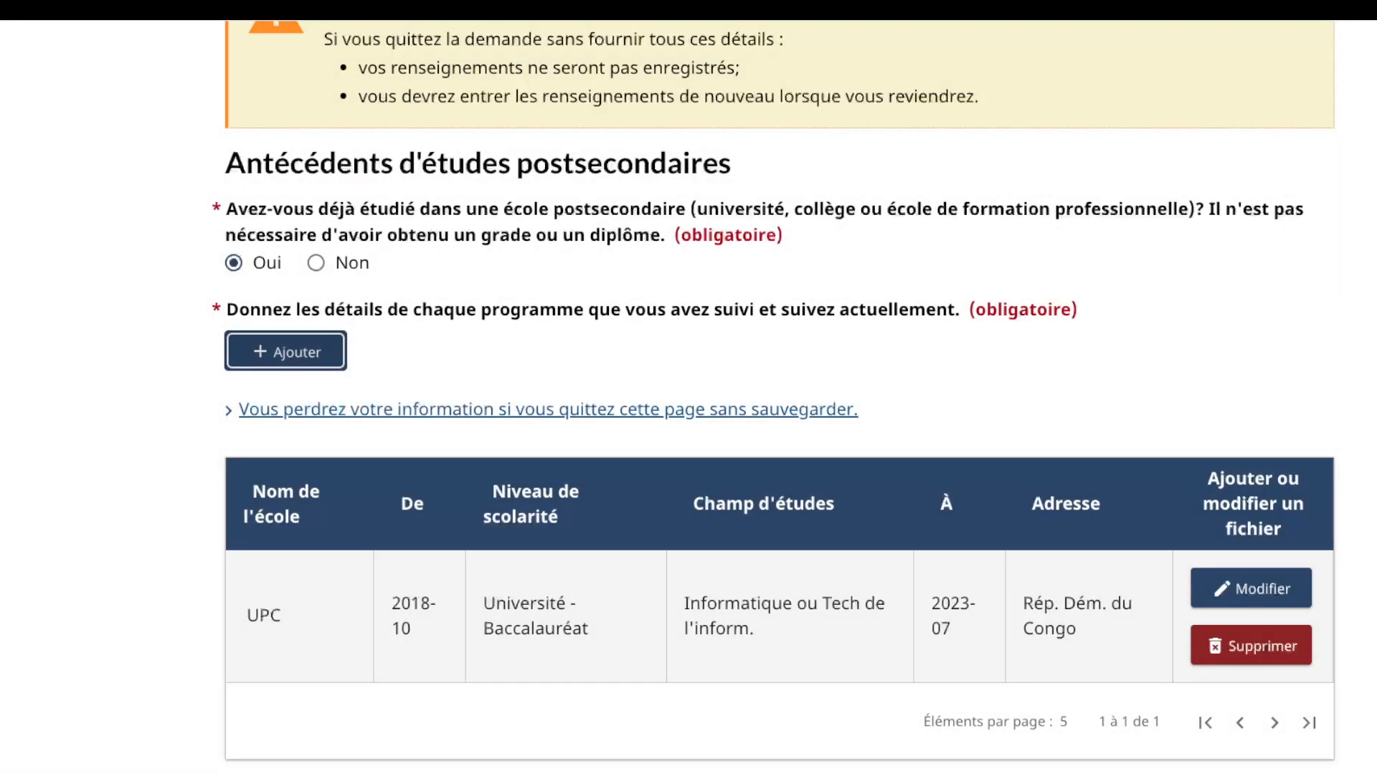
# Step: Select Non under Antécédents militaires, then start a new Antécédents de travail entry
pyautogui.scroll(-2, 789, 380)
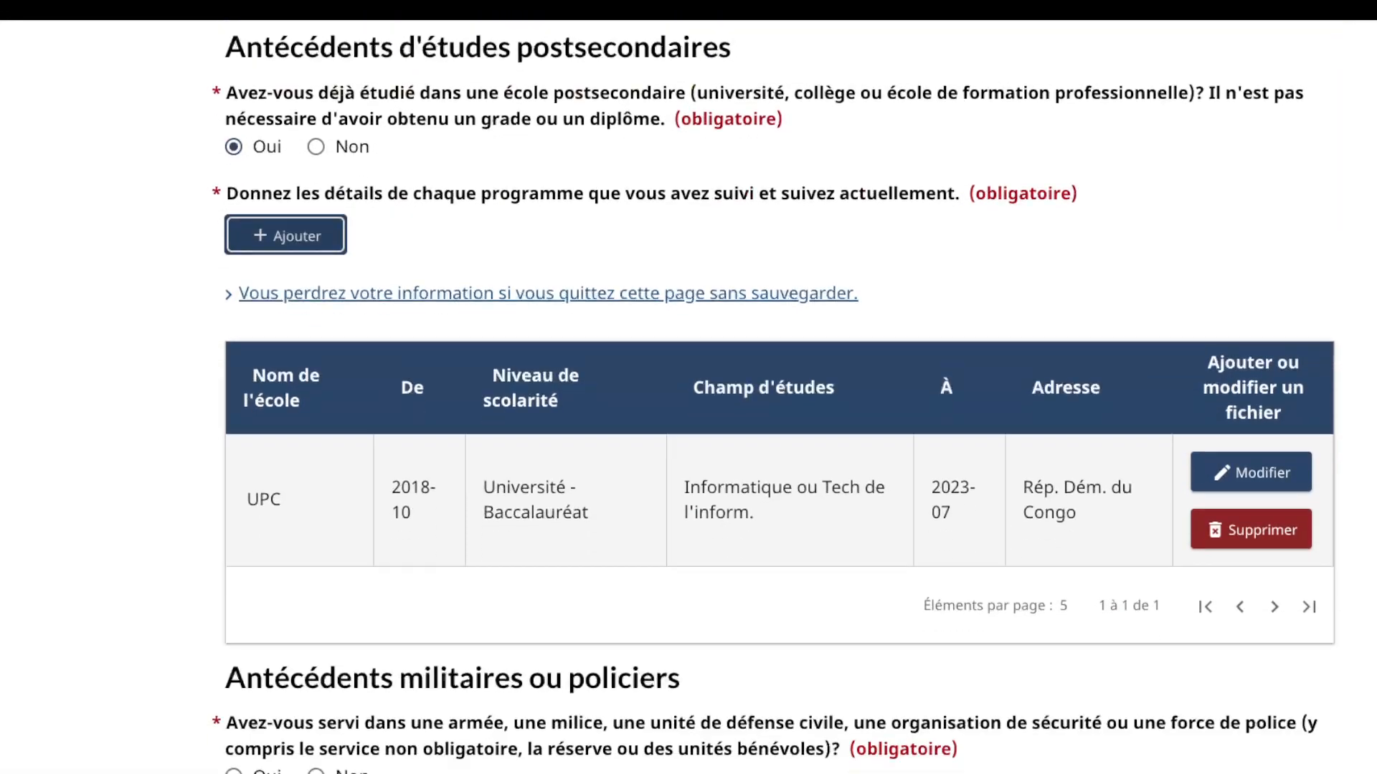
pyautogui.scroll(-5, 788, 394)
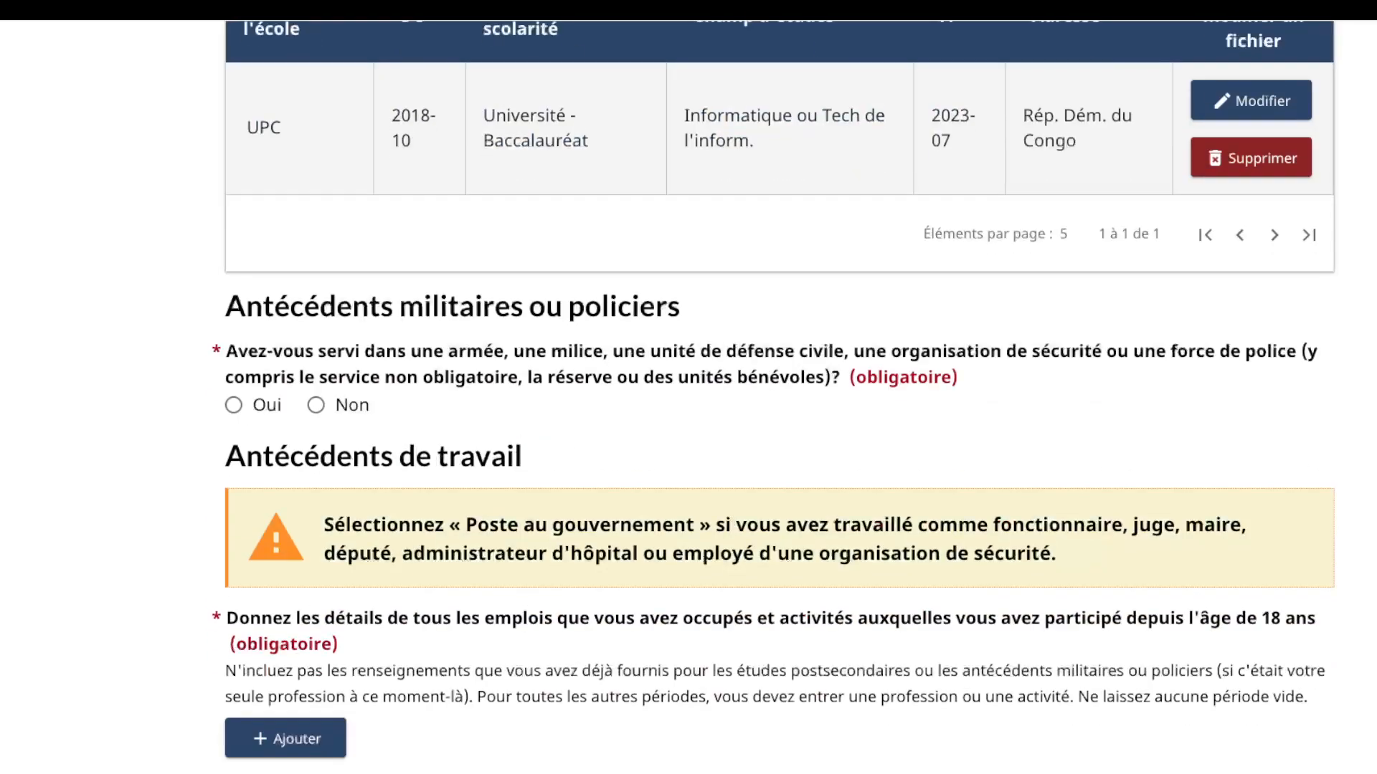
pyautogui.scroll(6, 789, 395)
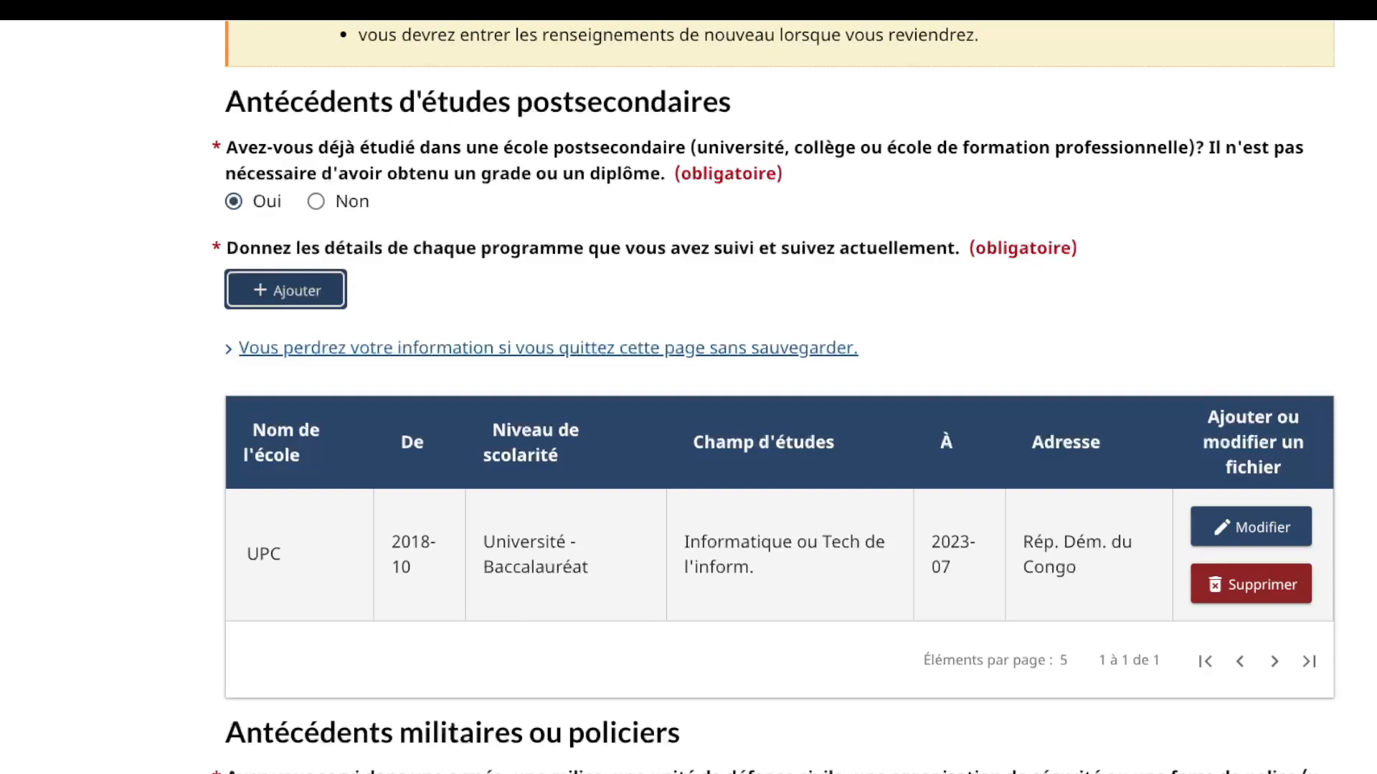
pyautogui.scroll(-5, 780, 395)
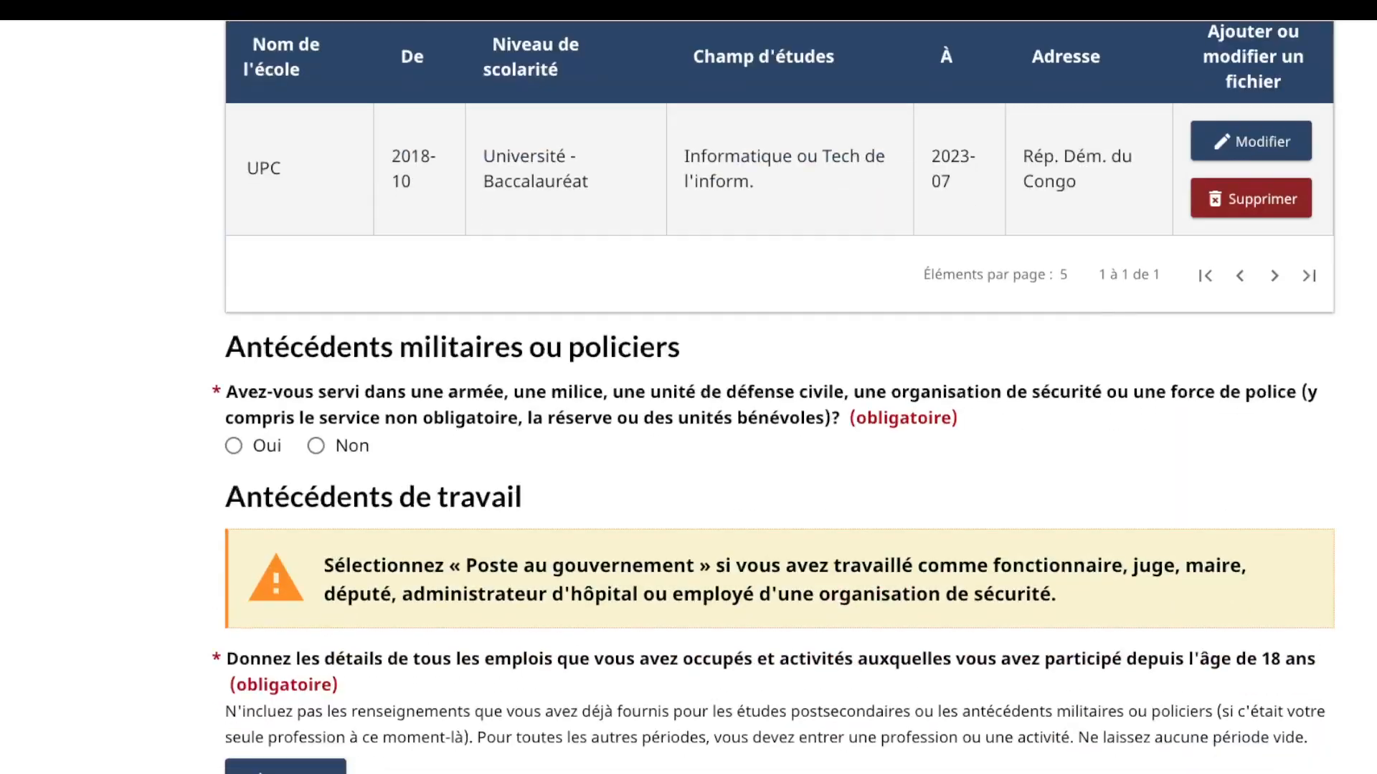
pyautogui.scroll(1, 780, 394)
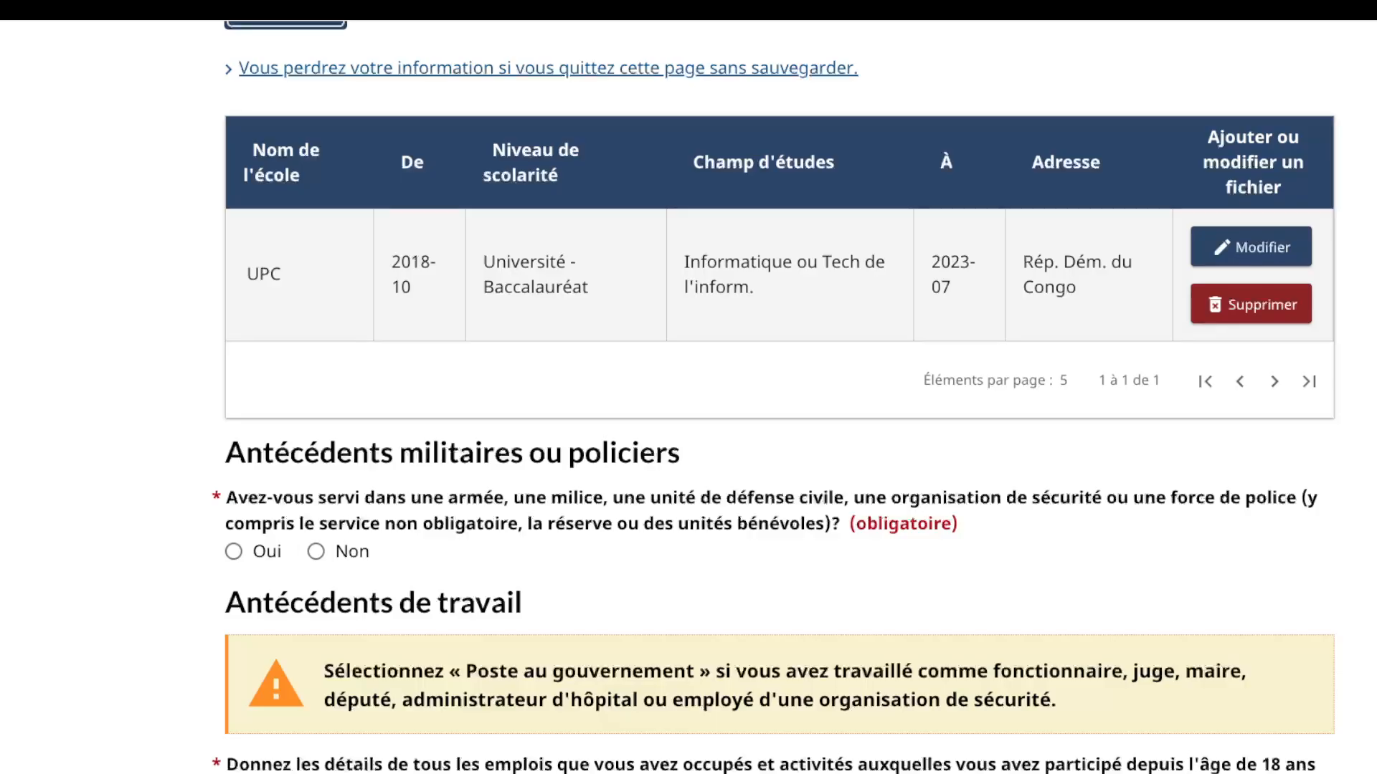
pyautogui.click(315, 551)
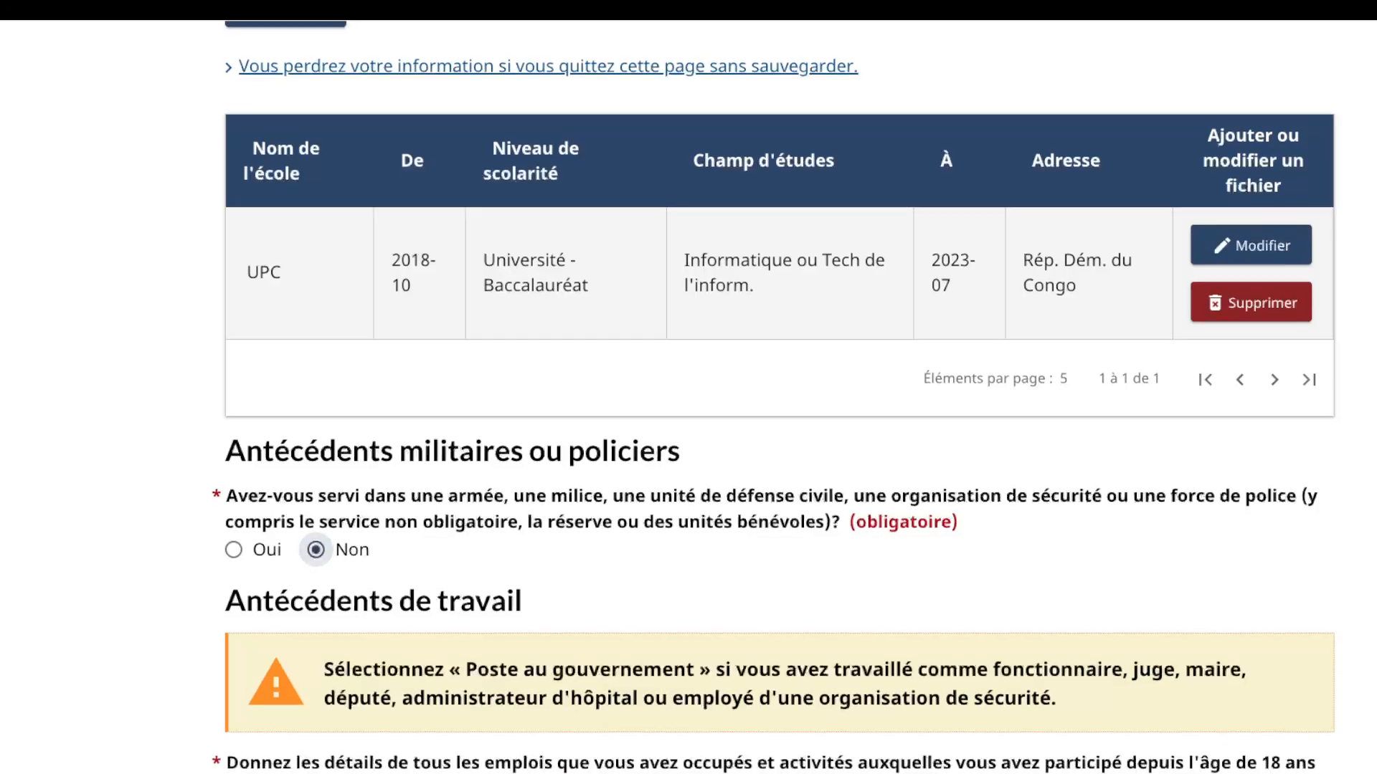
pyautogui.scroll(-5, 781, 398)
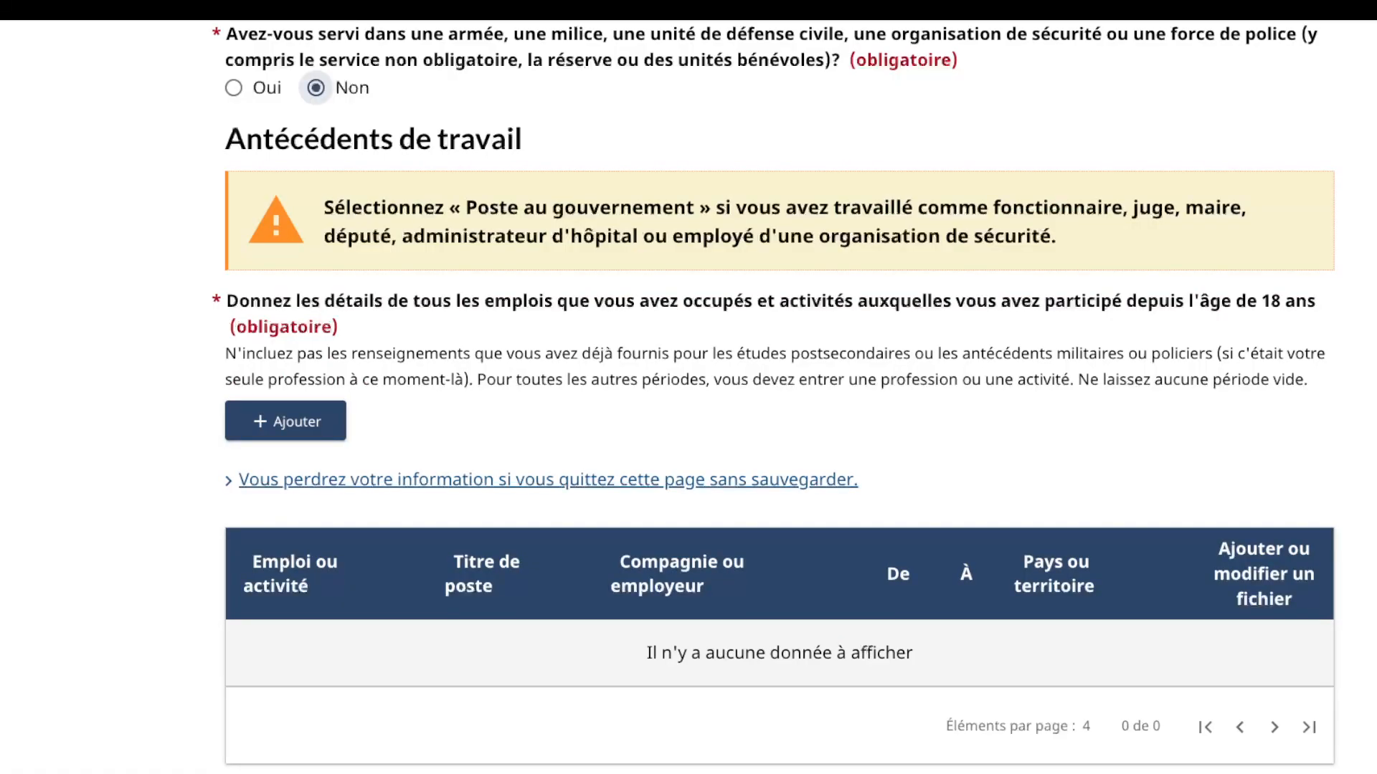
pyautogui.click(285, 421)
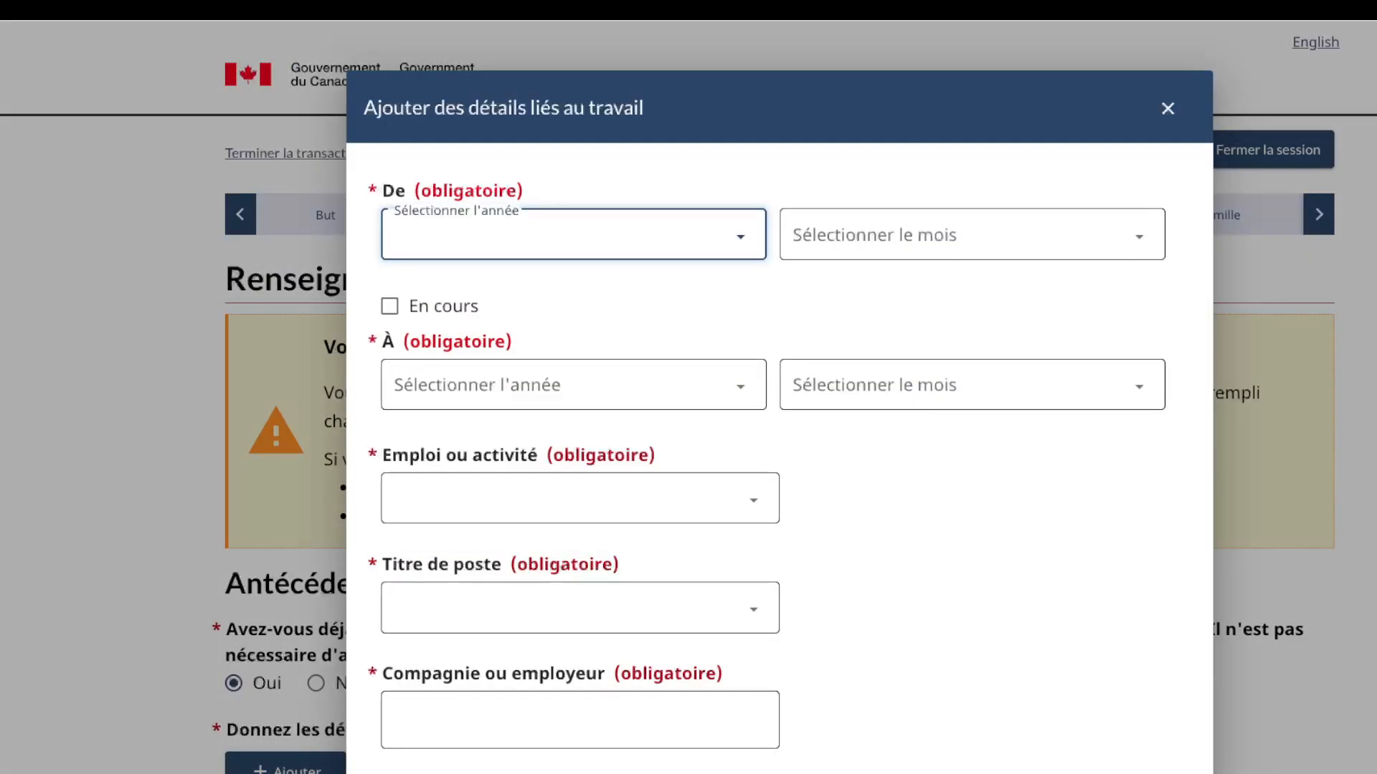
# Step: Set the job start to août 2023 and mark it as ongoing
pyautogui.click(430, 287)
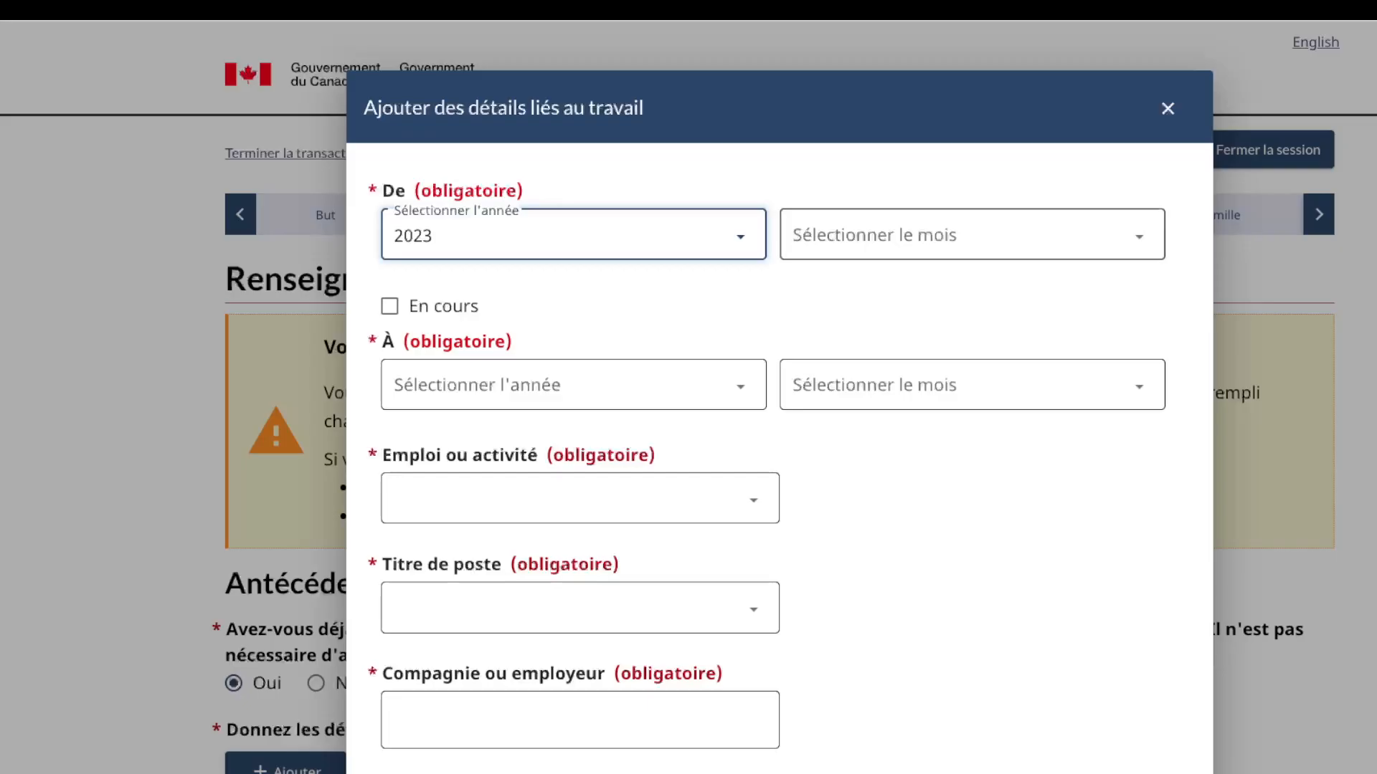
pyautogui.click(972, 235)
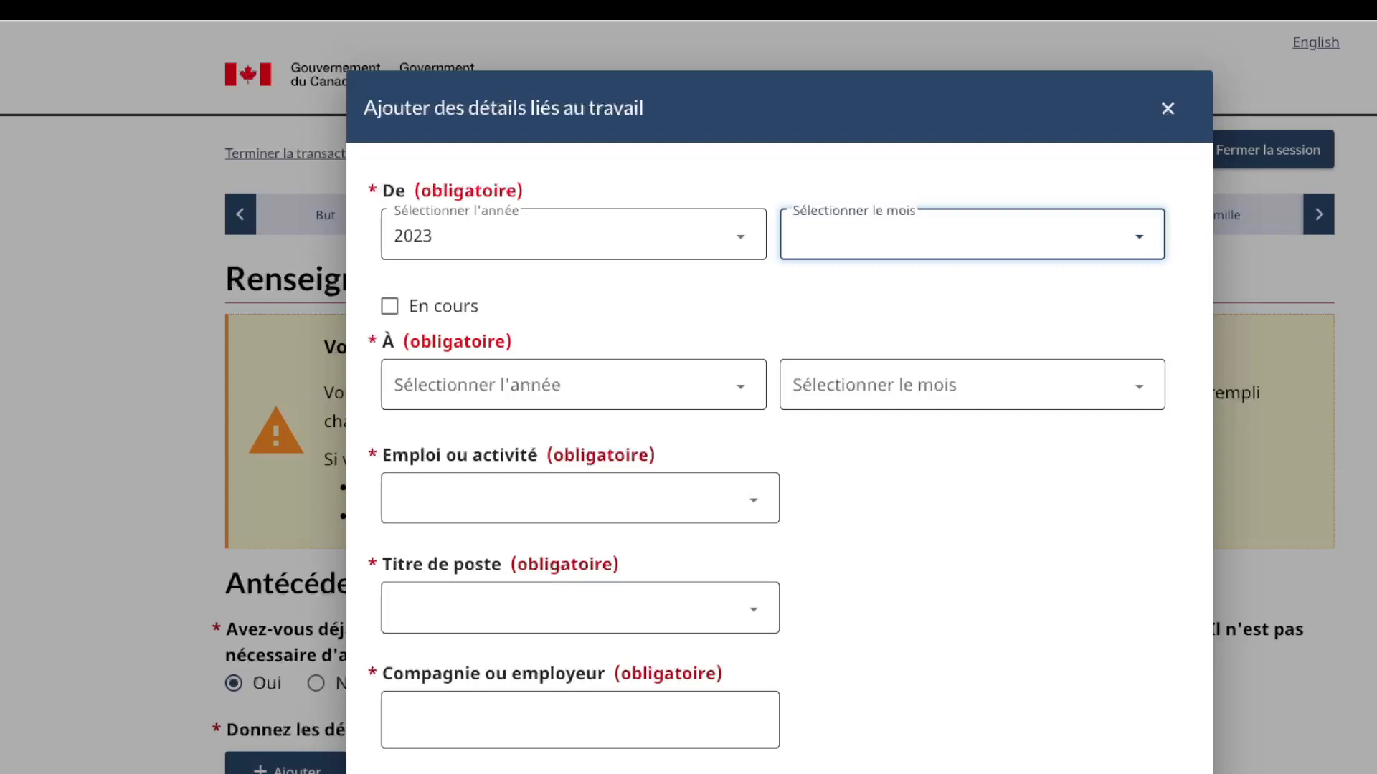
pyautogui.click(825, 423)
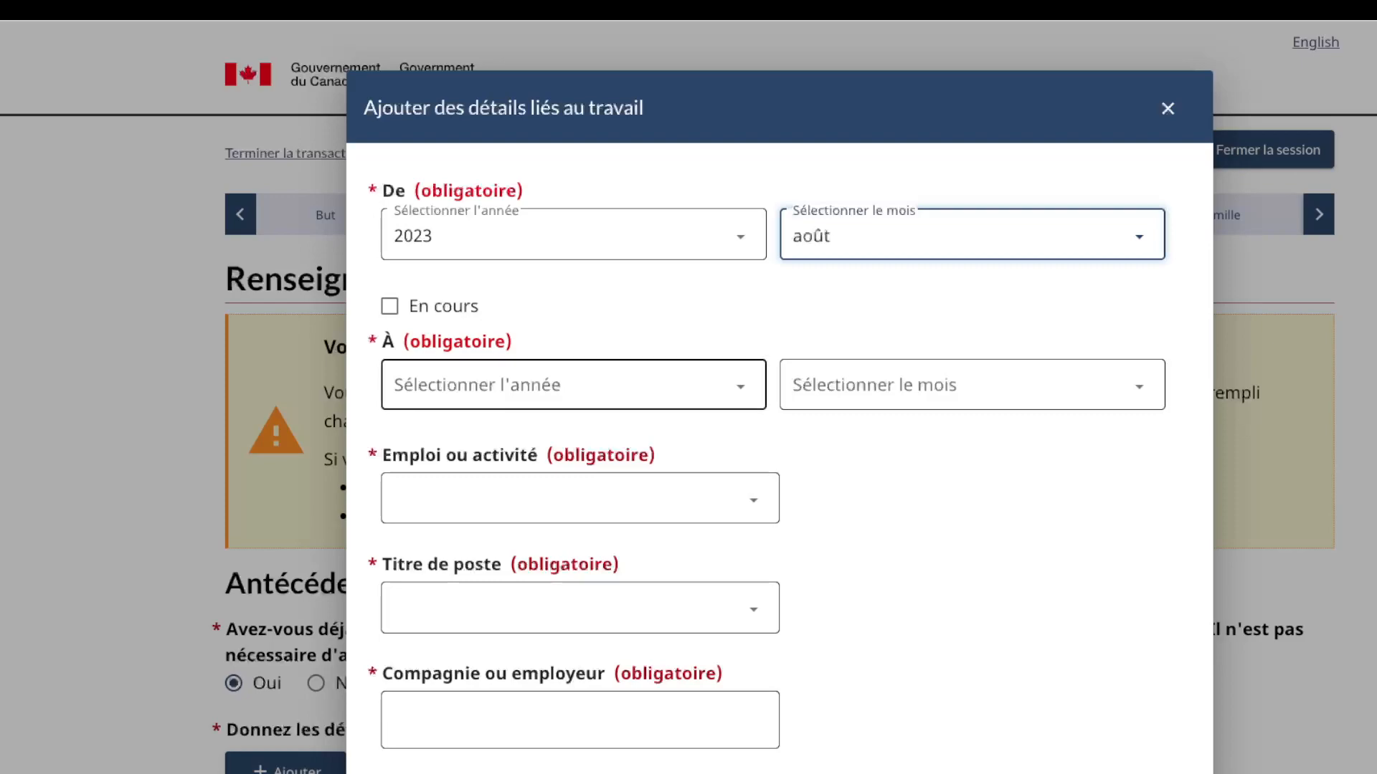
pyautogui.click(389, 306)
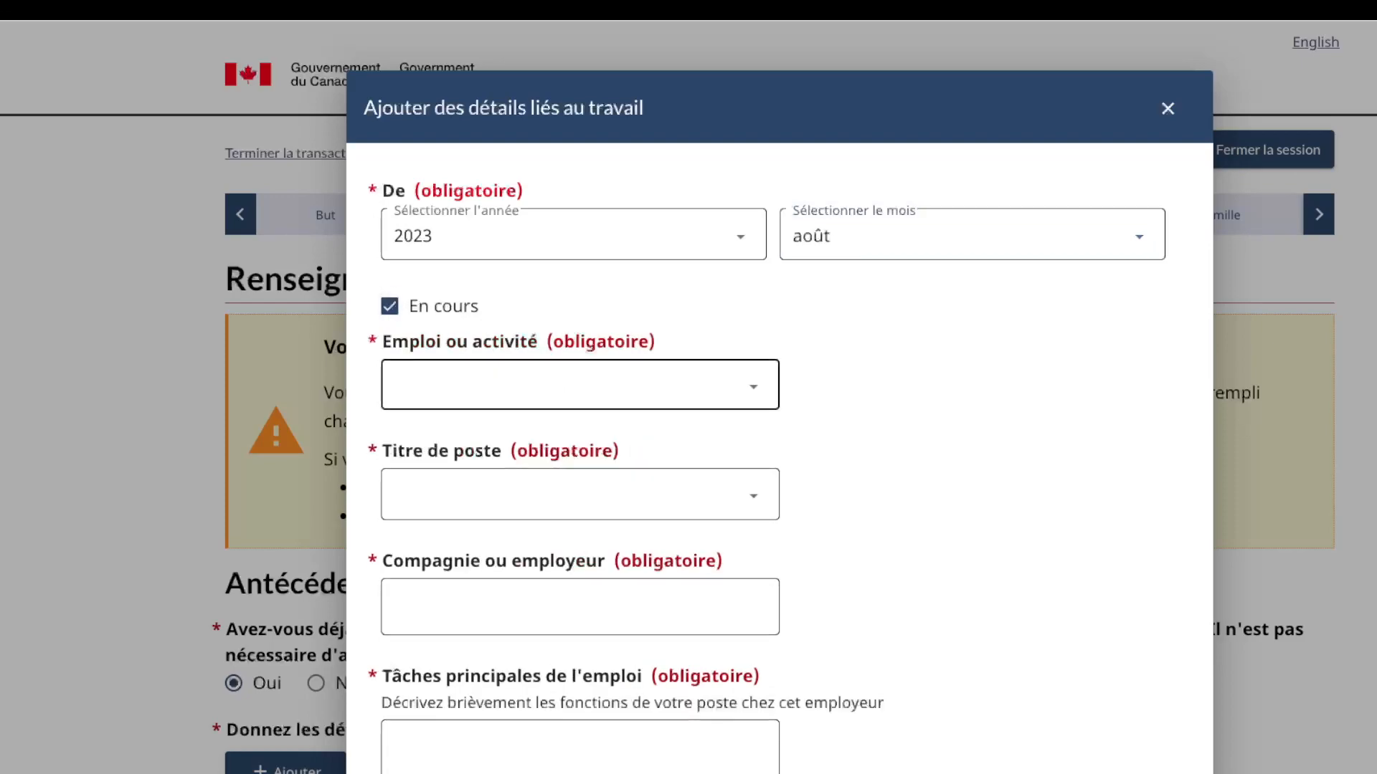
# Step: Choose Affaires, finance et administration, job title Caissiers ou caissières, and employer VODACOM
pyautogui.click(580, 385)
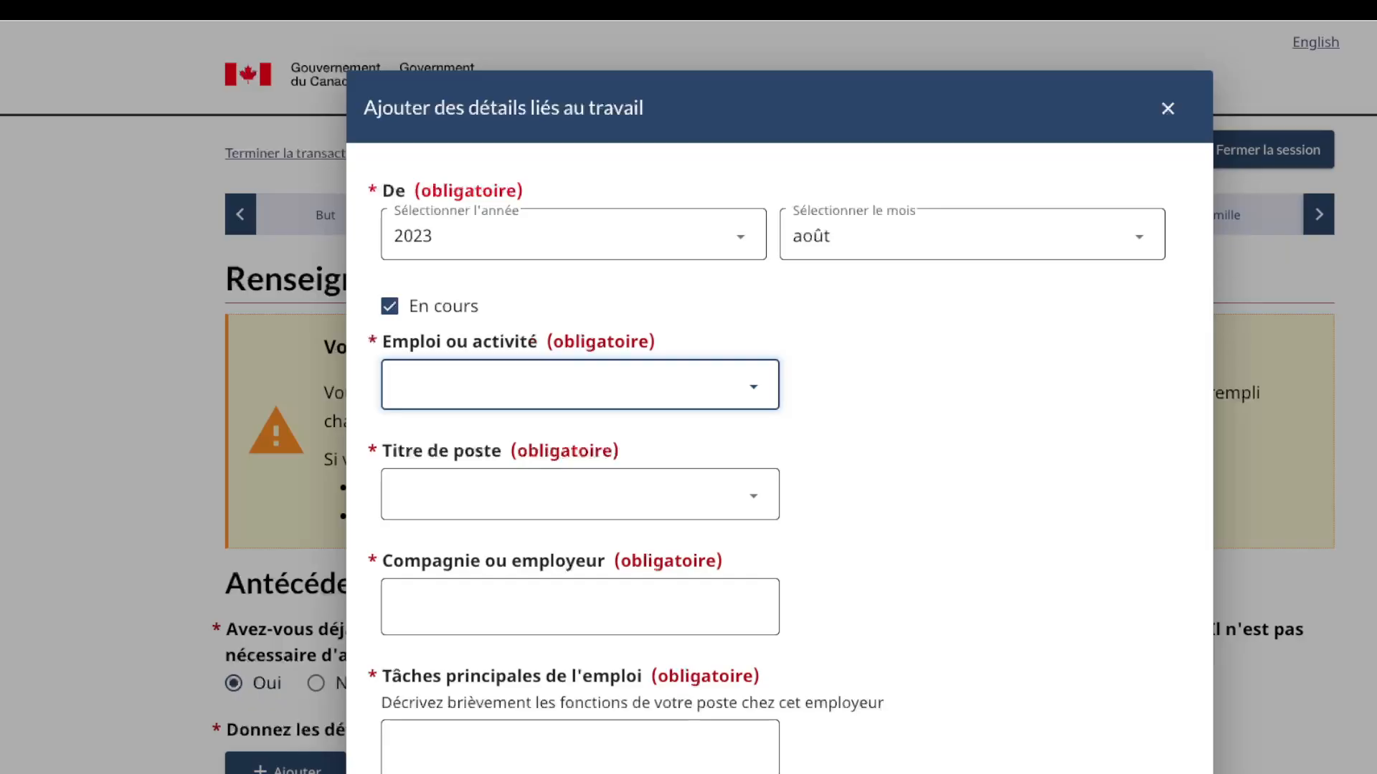
pyautogui.press('Down')
pyautogui.press('Tab')
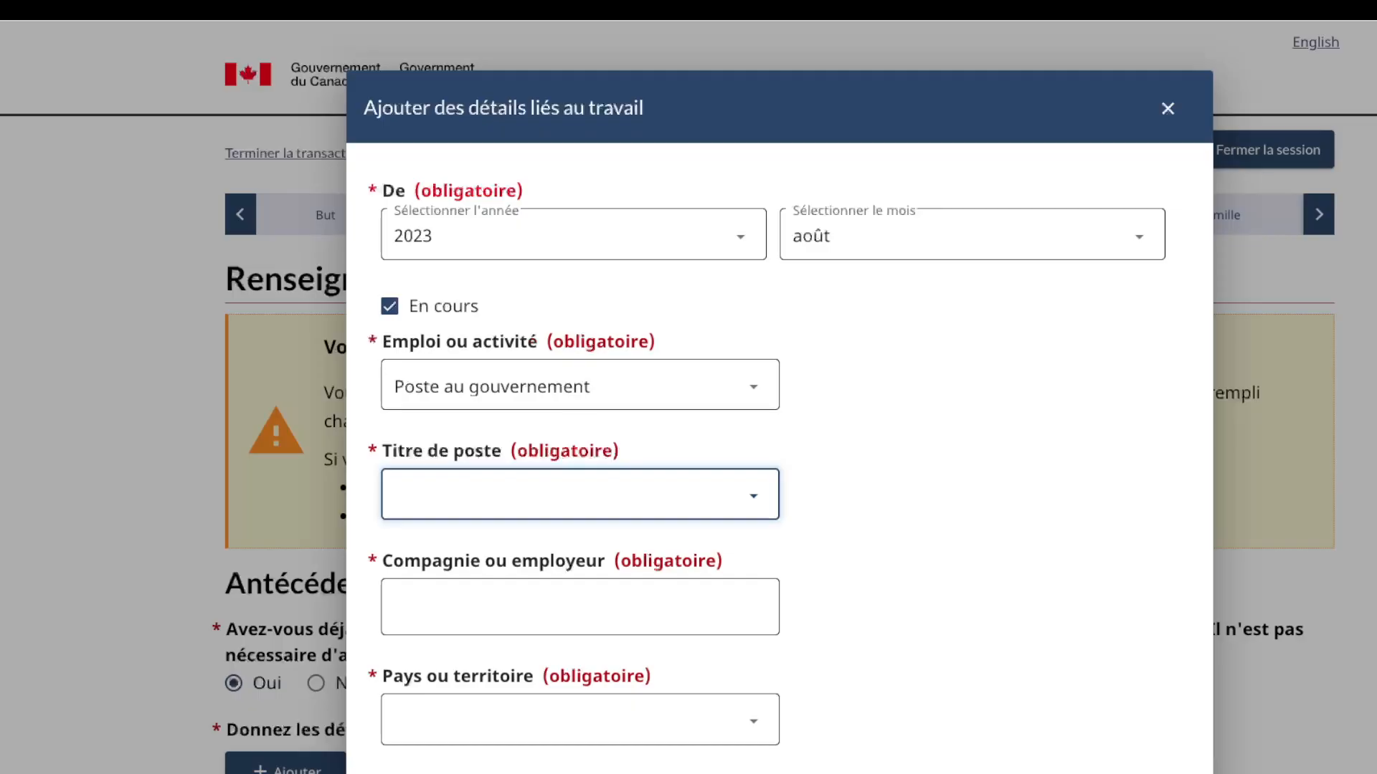
pyautogui.hotkey('shift', 'Tab')
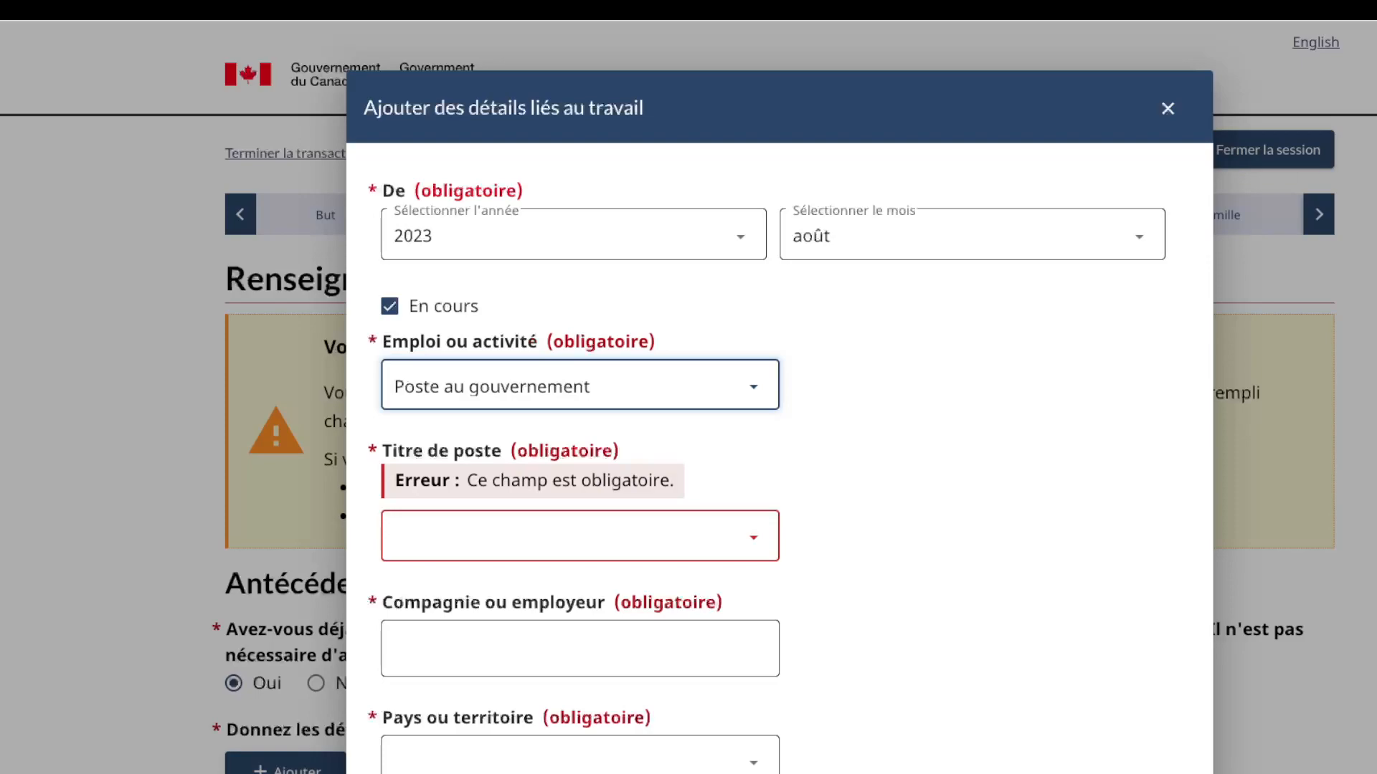
pyautogui.press('Down')
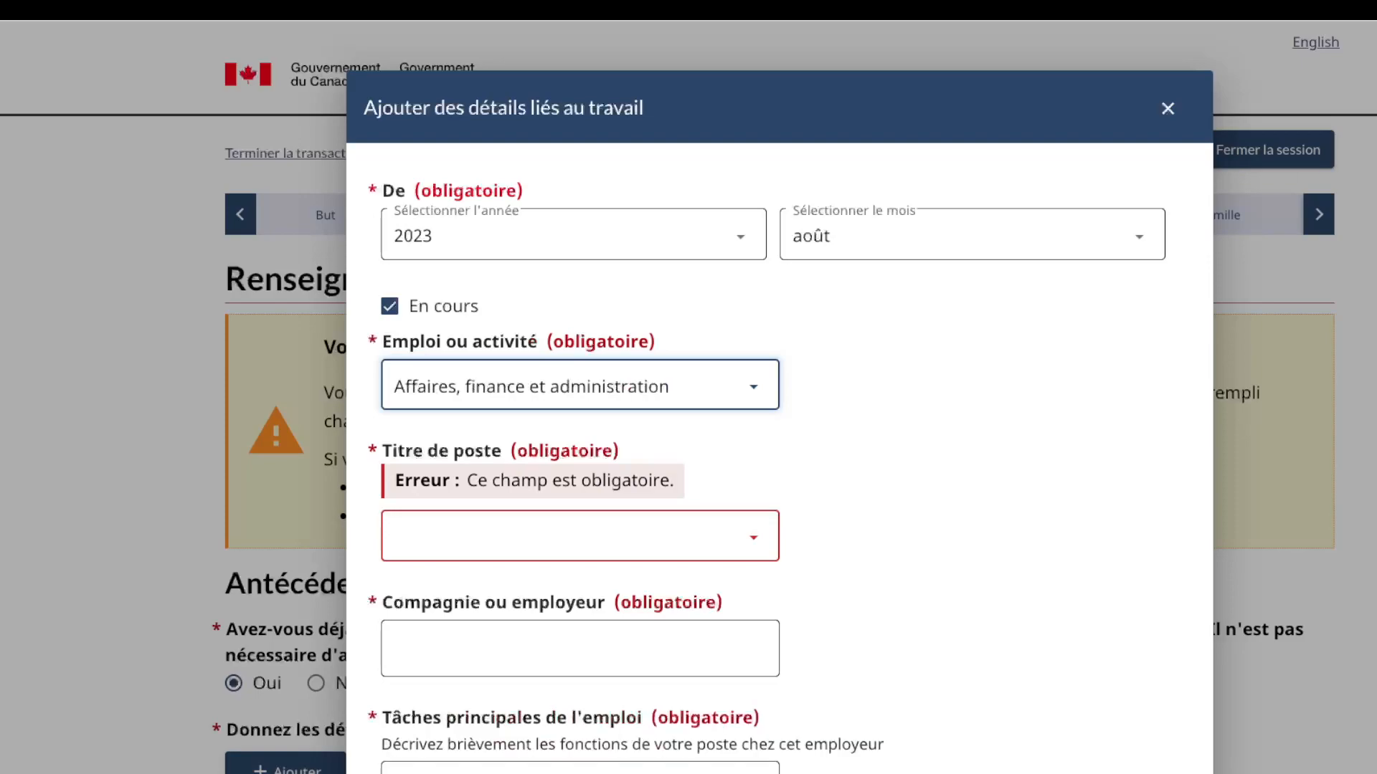
pyautogui.click(580, 537)
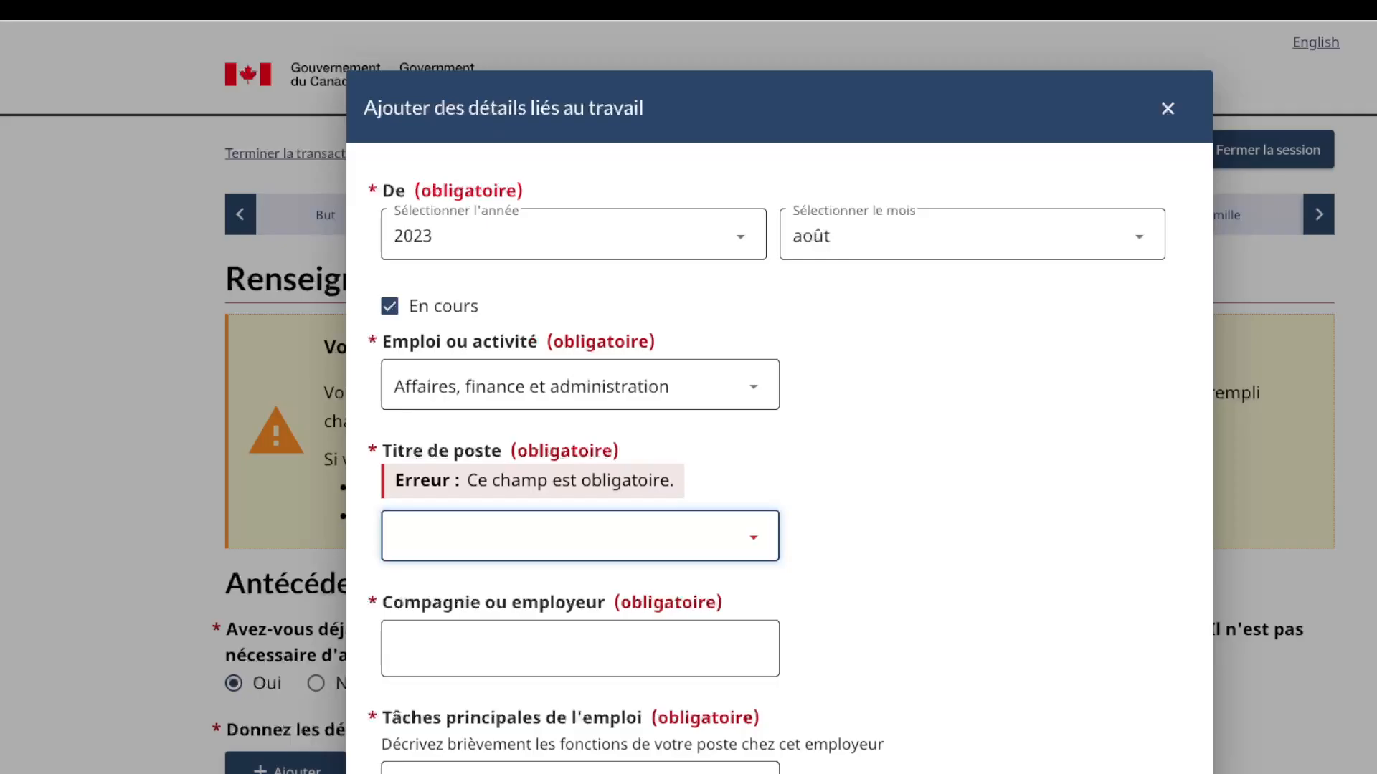
pyautogui.click(484, 538)
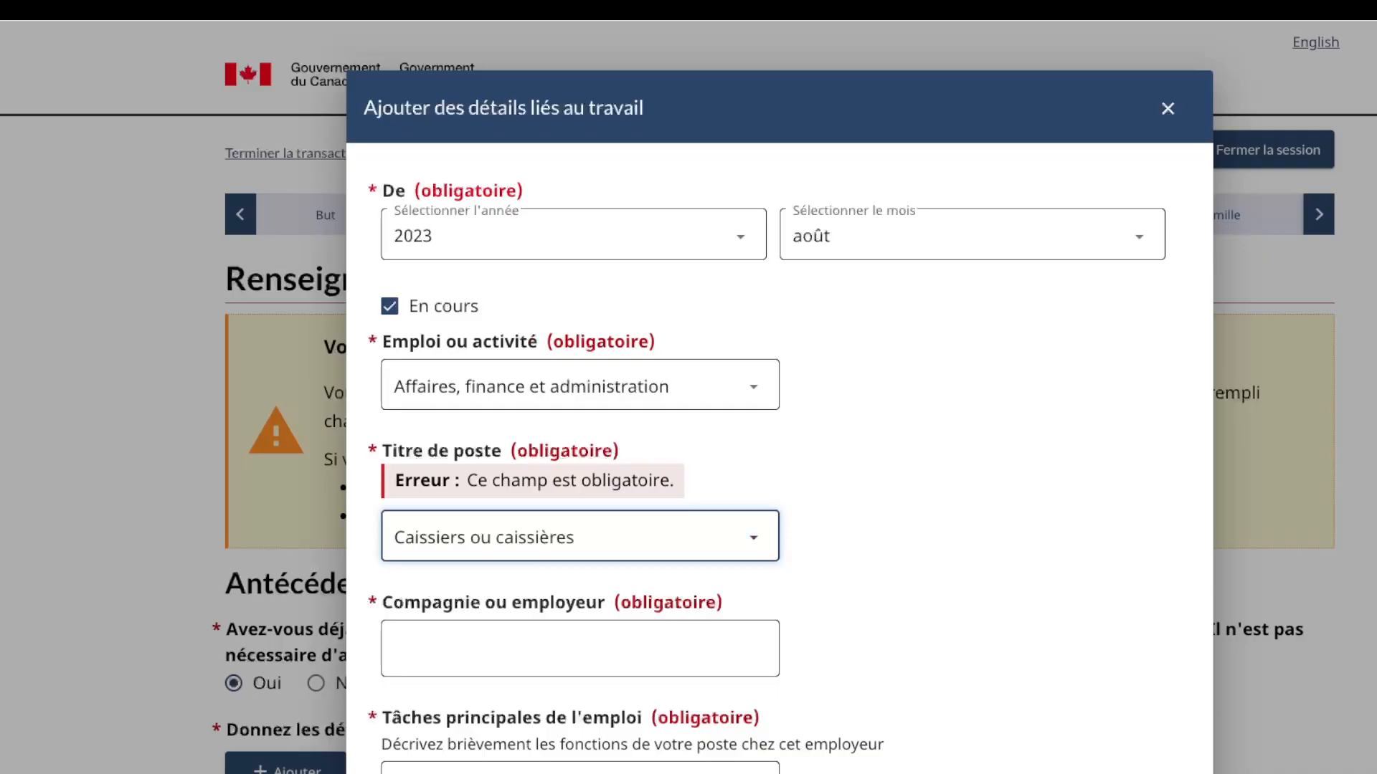
pyautogui.click(580, 648)
pyautogui.write('VODACOM')
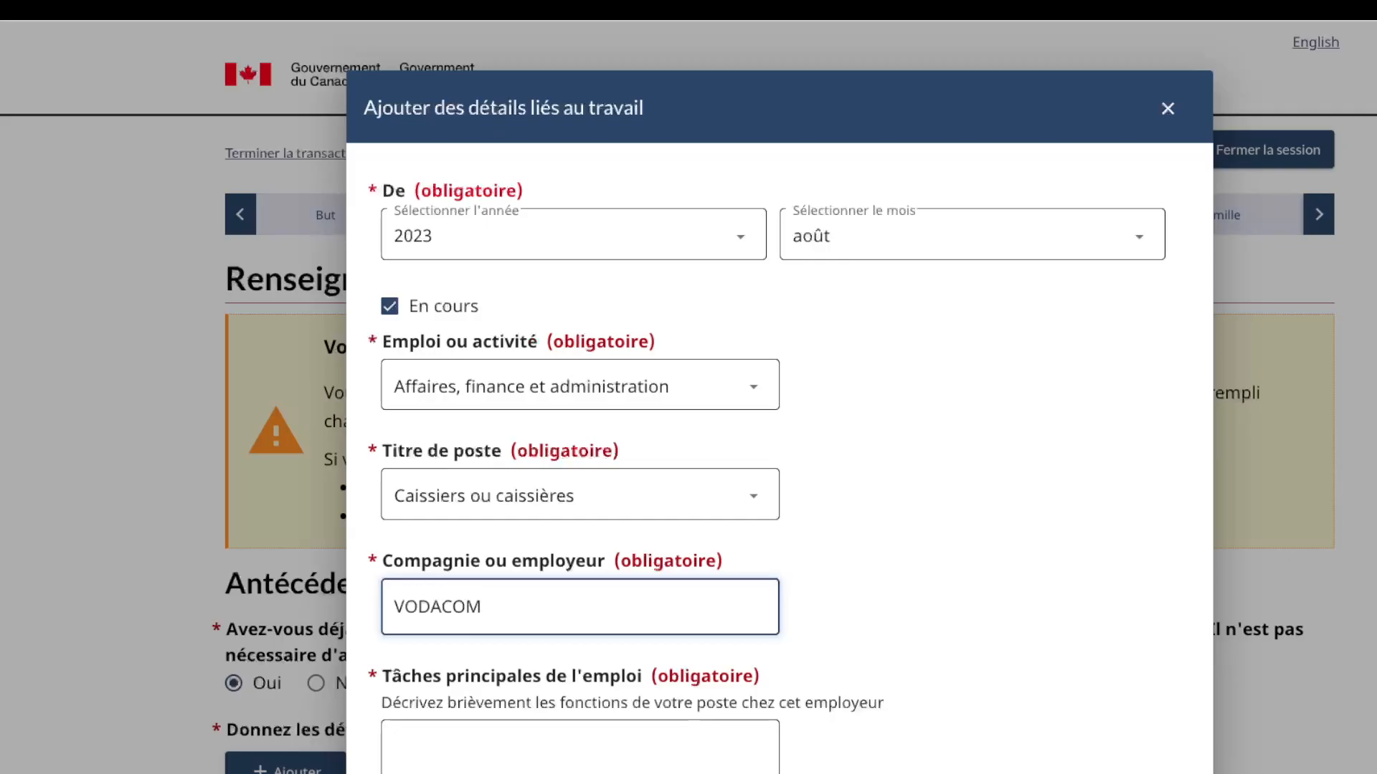
pyautogui.scroll(-6, 779, 459)
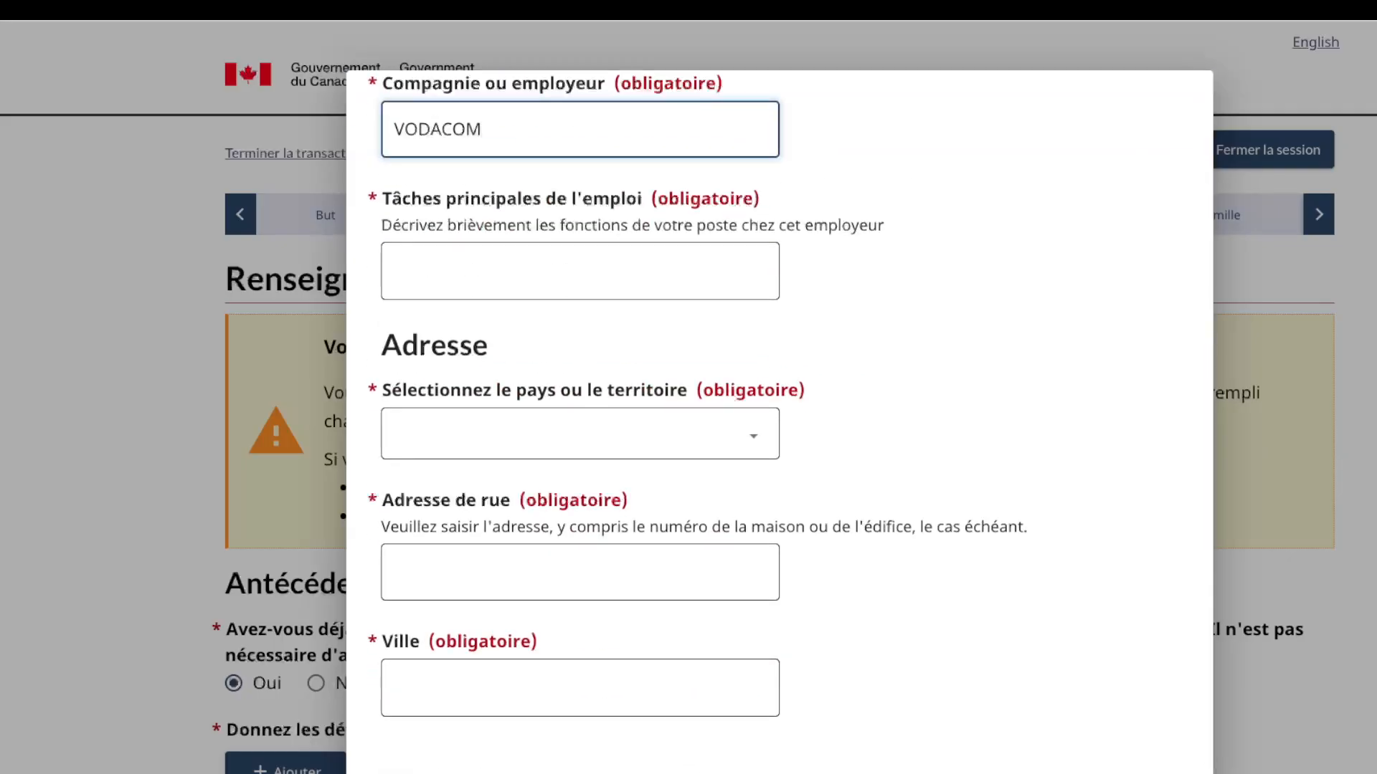
# Step: Enter the main duties as "s'occuper de la caisse"
pyautogui.scroll(1, 779, 459)
pyautogui.click(580, 299)
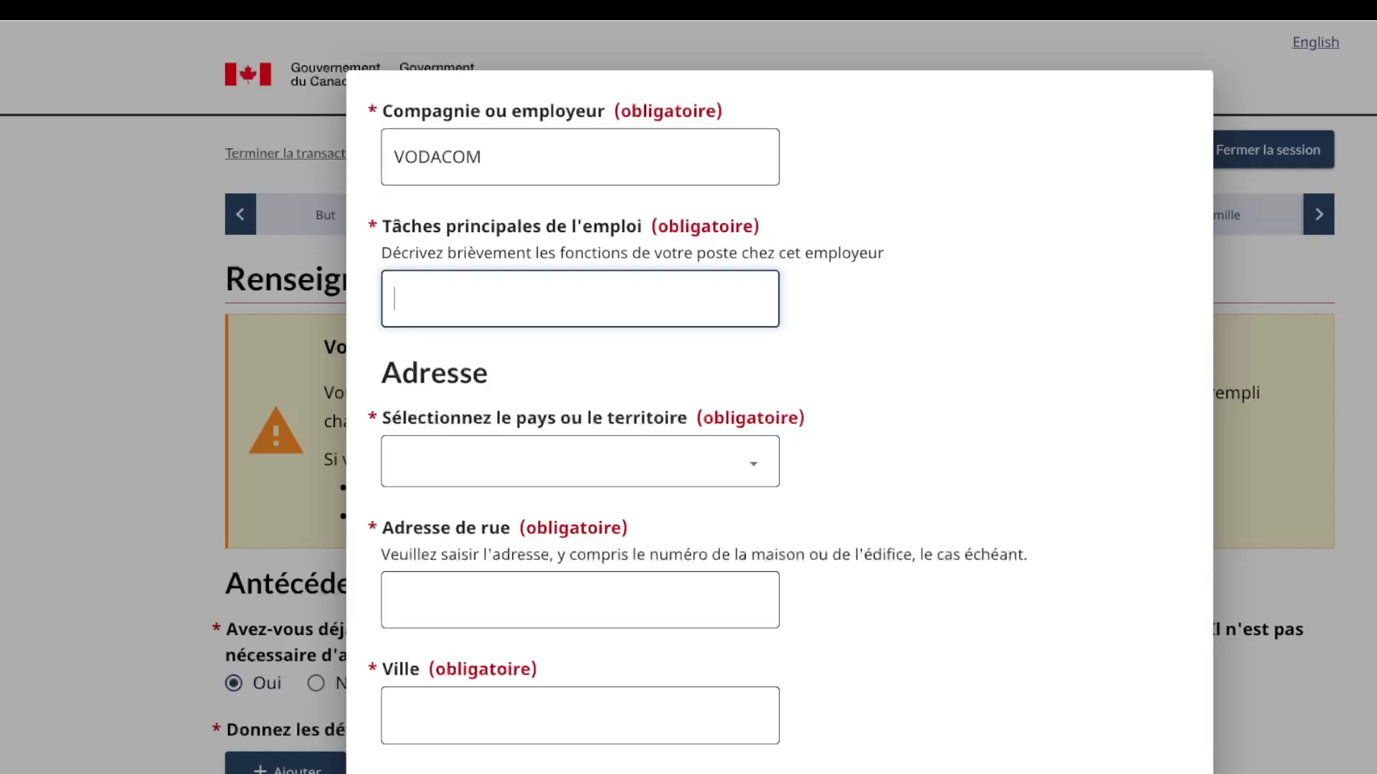
pyautogui.write("s'occuper de la caisee")
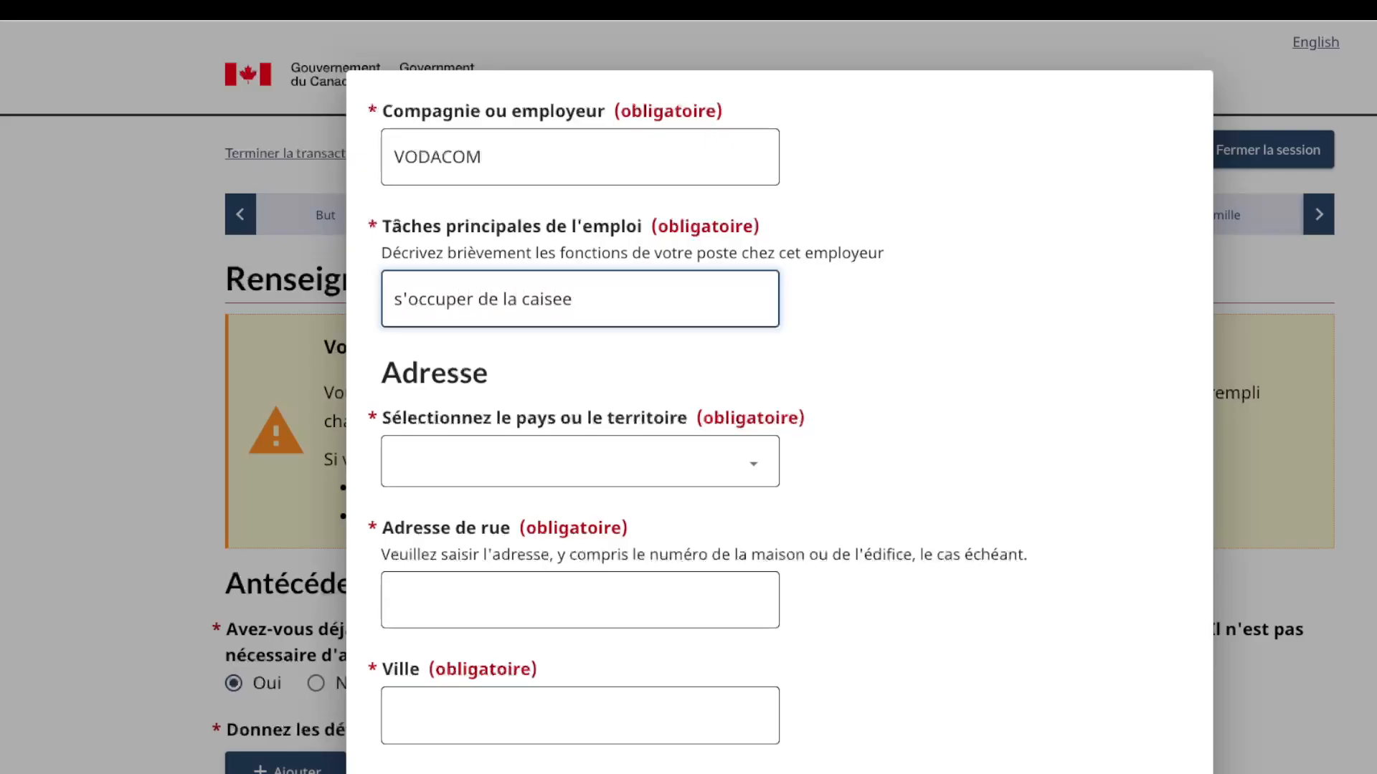
pyautogui.press('BackSpace')
pyautogui.press('BackSpace')
pyautogui.write('se')
# Step: Set address Rép. Dém. du Congo, 12 blvd du 30 juin, kinshasa, and save the job
pyautogui.click(752, 463)
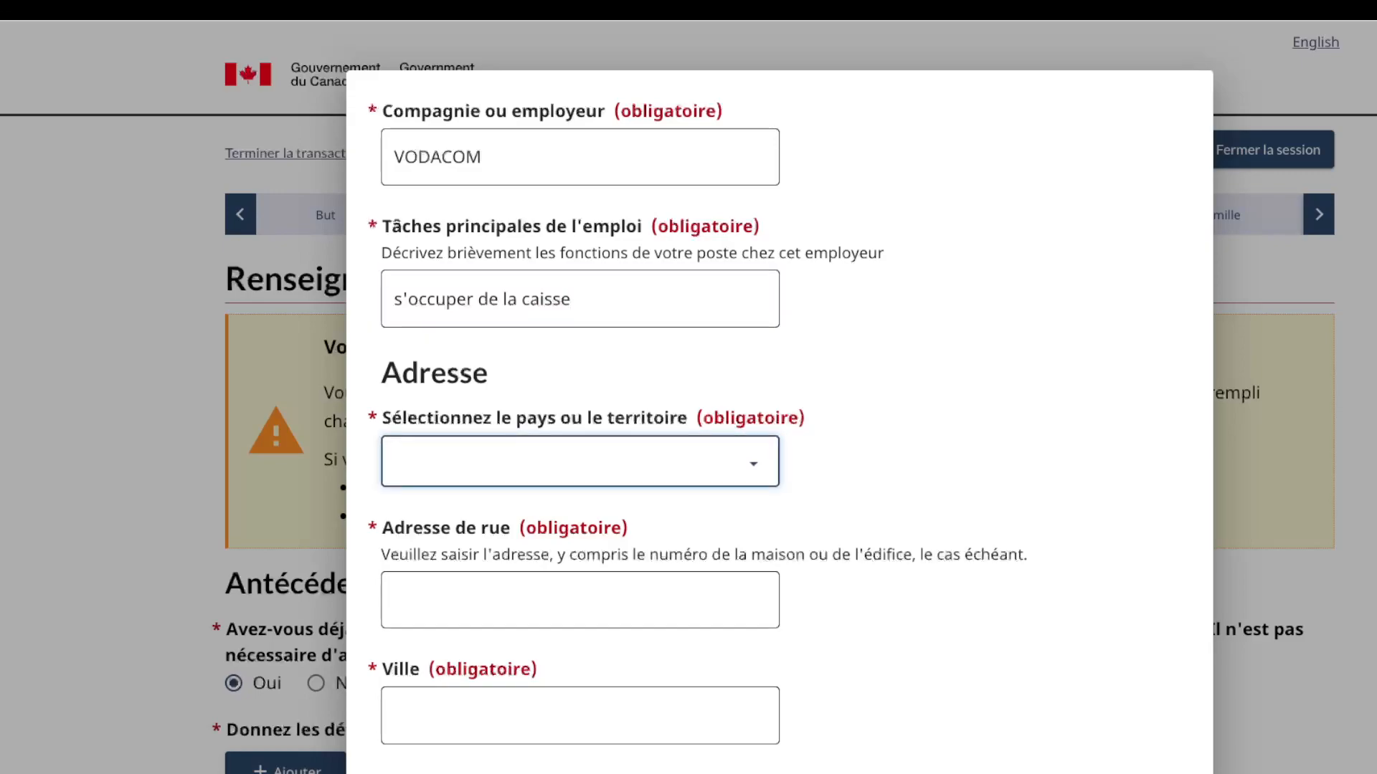
pyautogui.click(502, 464)
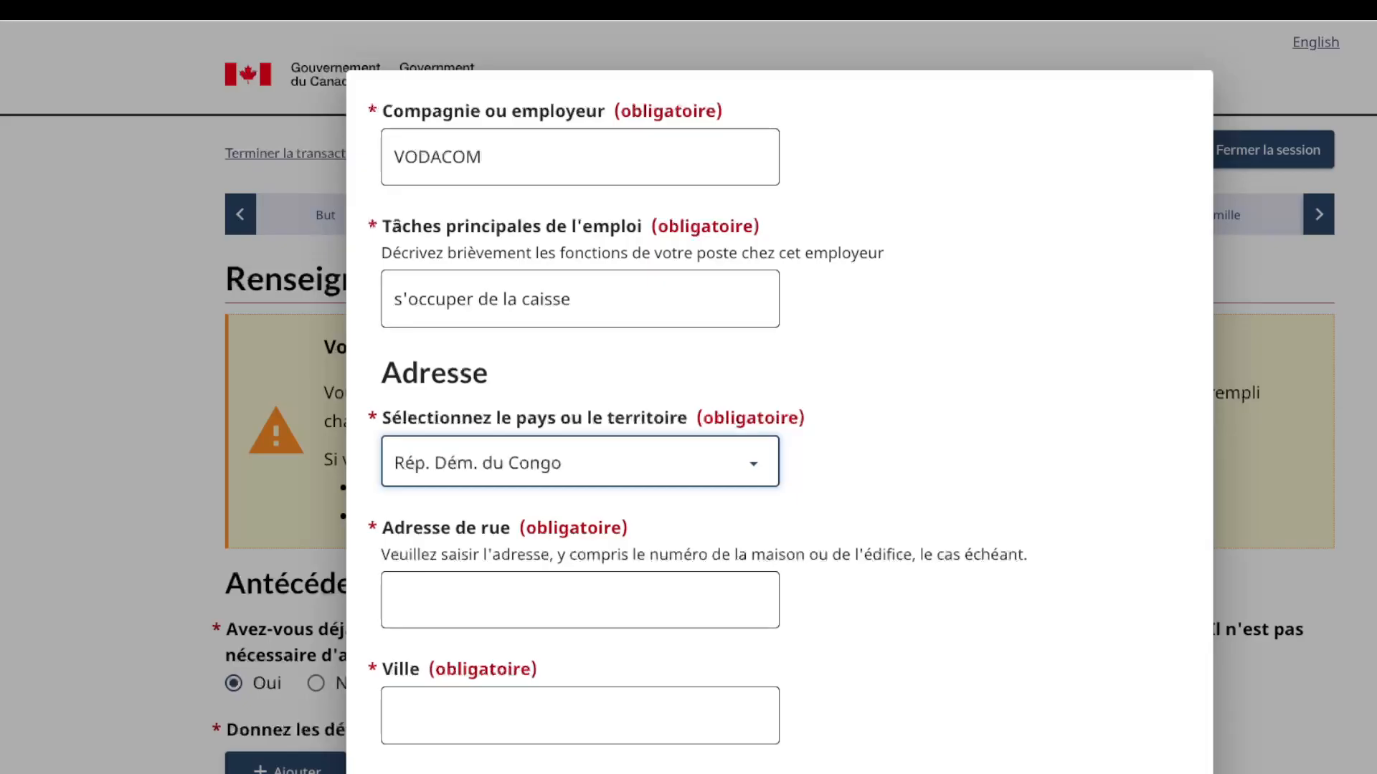
pyautogui.click(579, 601)
pyautogui.write('1')
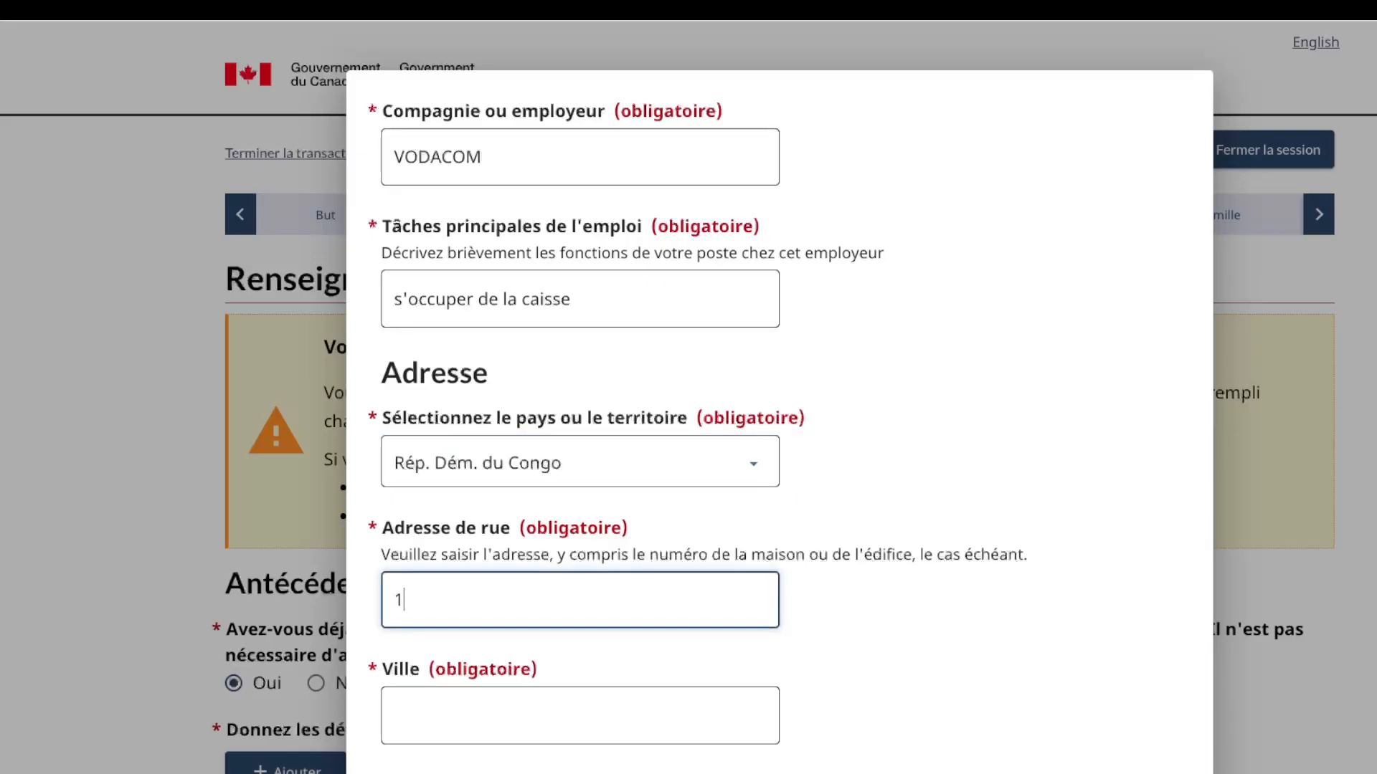
pyautogui.write('2 bld du 30 juin')
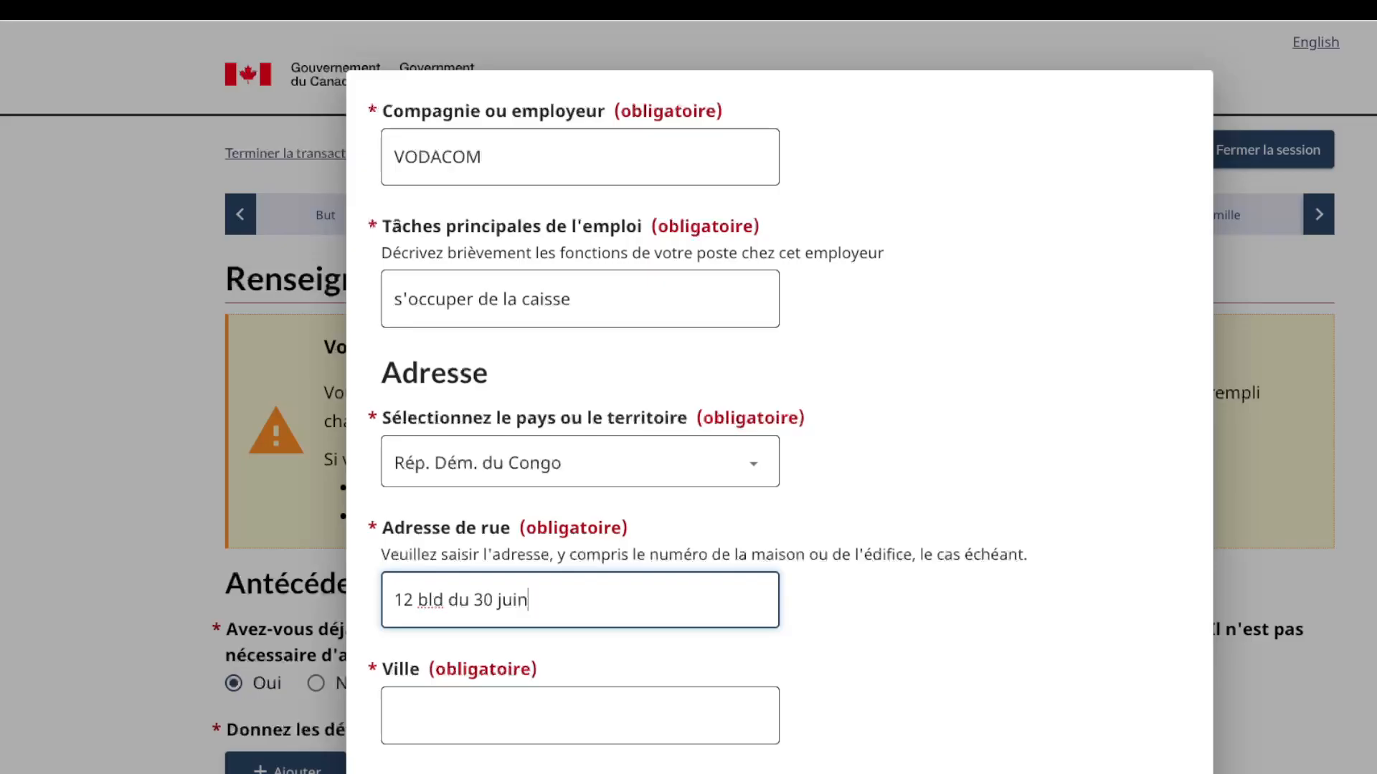
pyautogui.click(433, 600)
pyautogui.write('v')
pyautogui.click(459, 715)
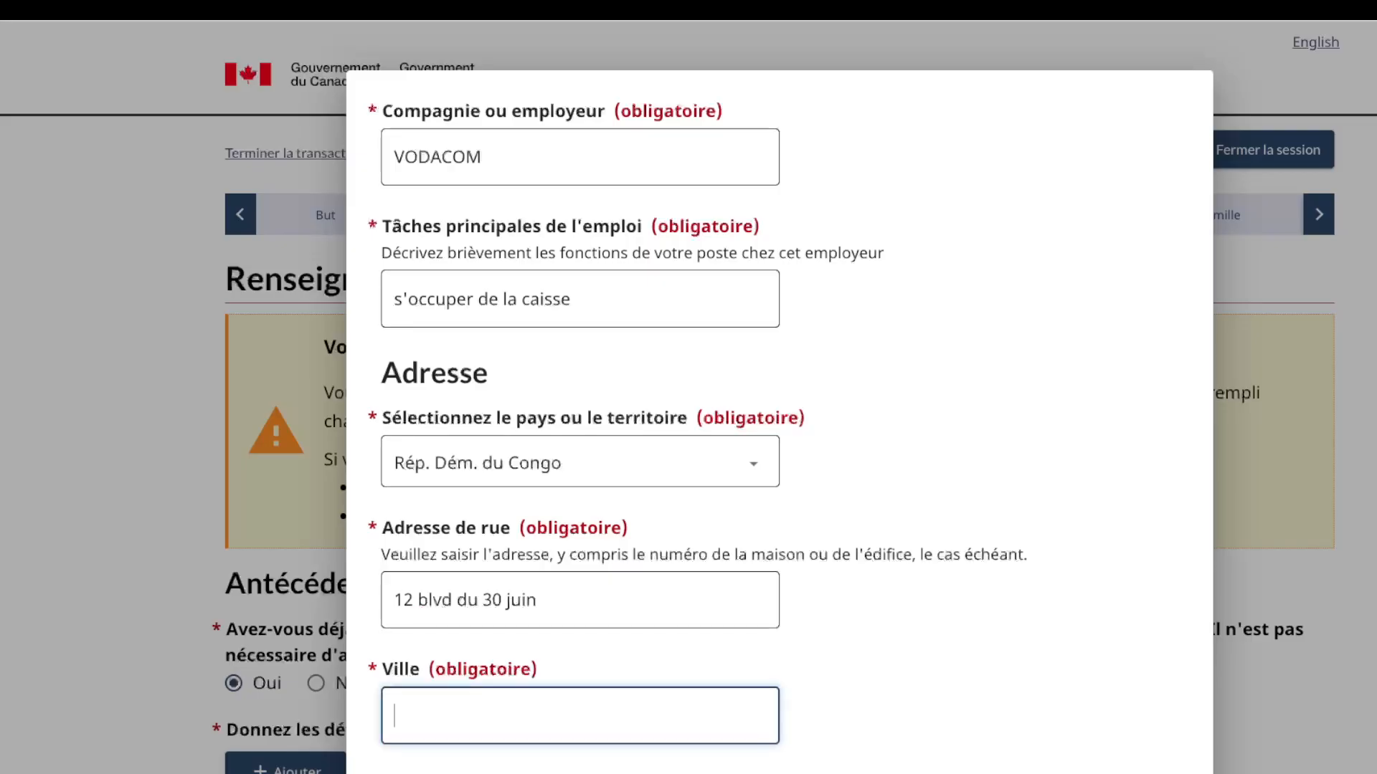
pyautogui.write('kinshasa')
pyautogui.scroll(-2, 779, 423)
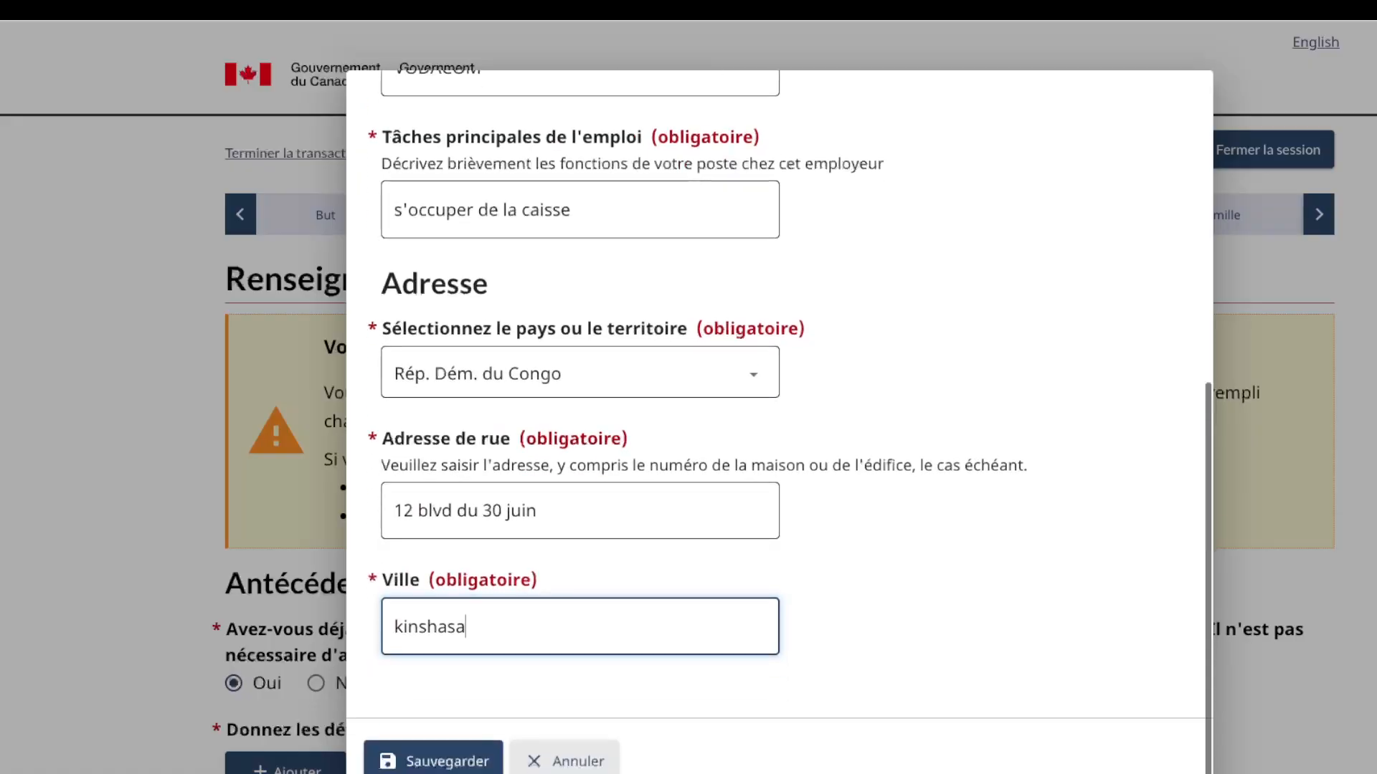
pyautogui.click(433, 760)
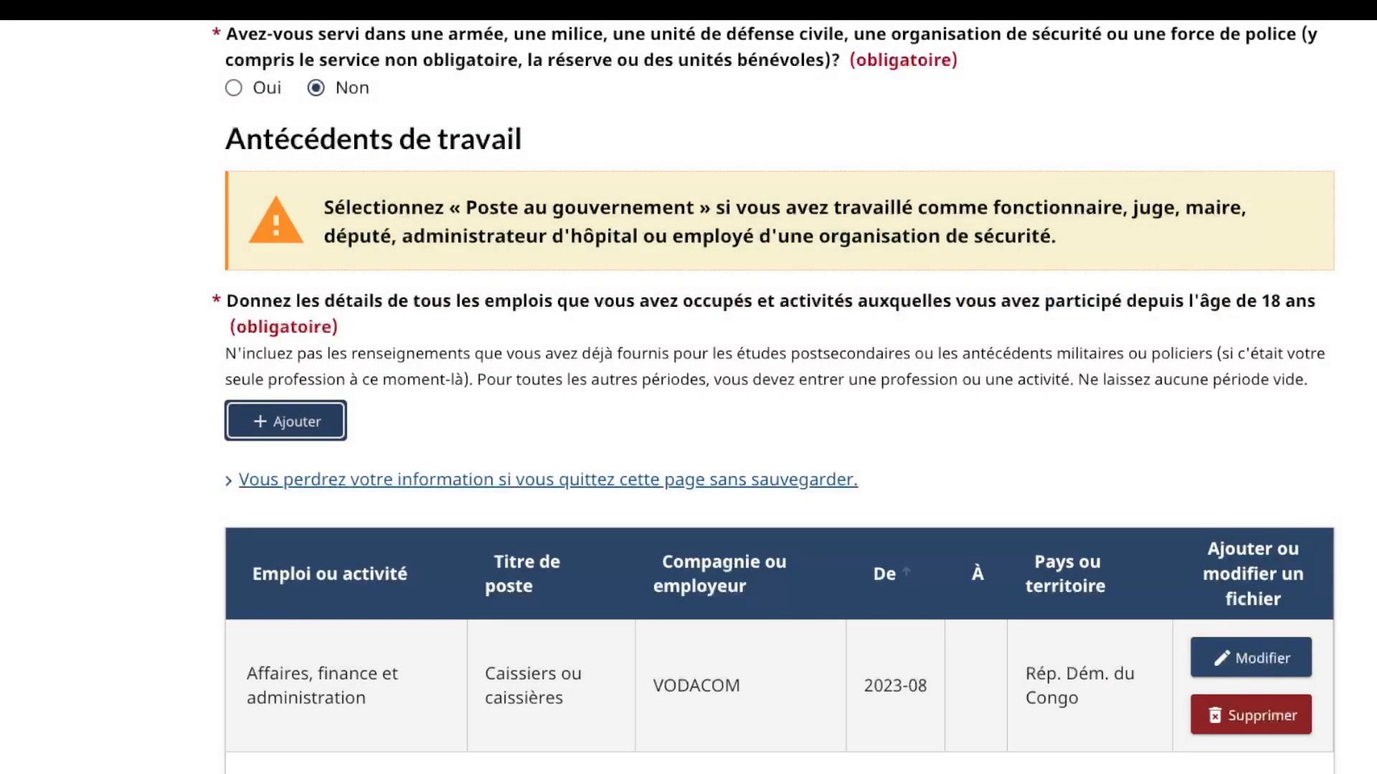
# Step: Attempt Sauvegarder et continuer twice, triggering the incomplete work history since age 18 error
pyautogui.scroll(-5, 779, 423)
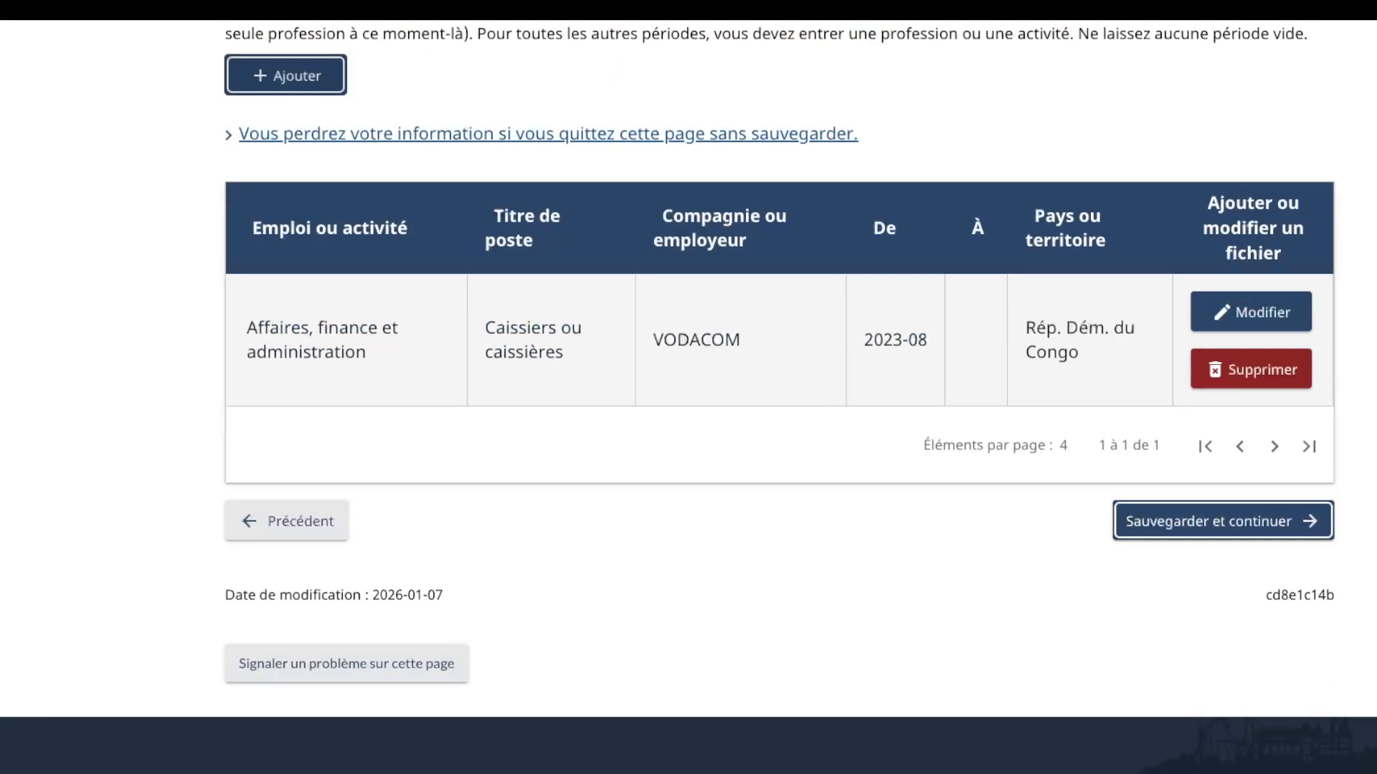
pyautogui.click(1223, 521)
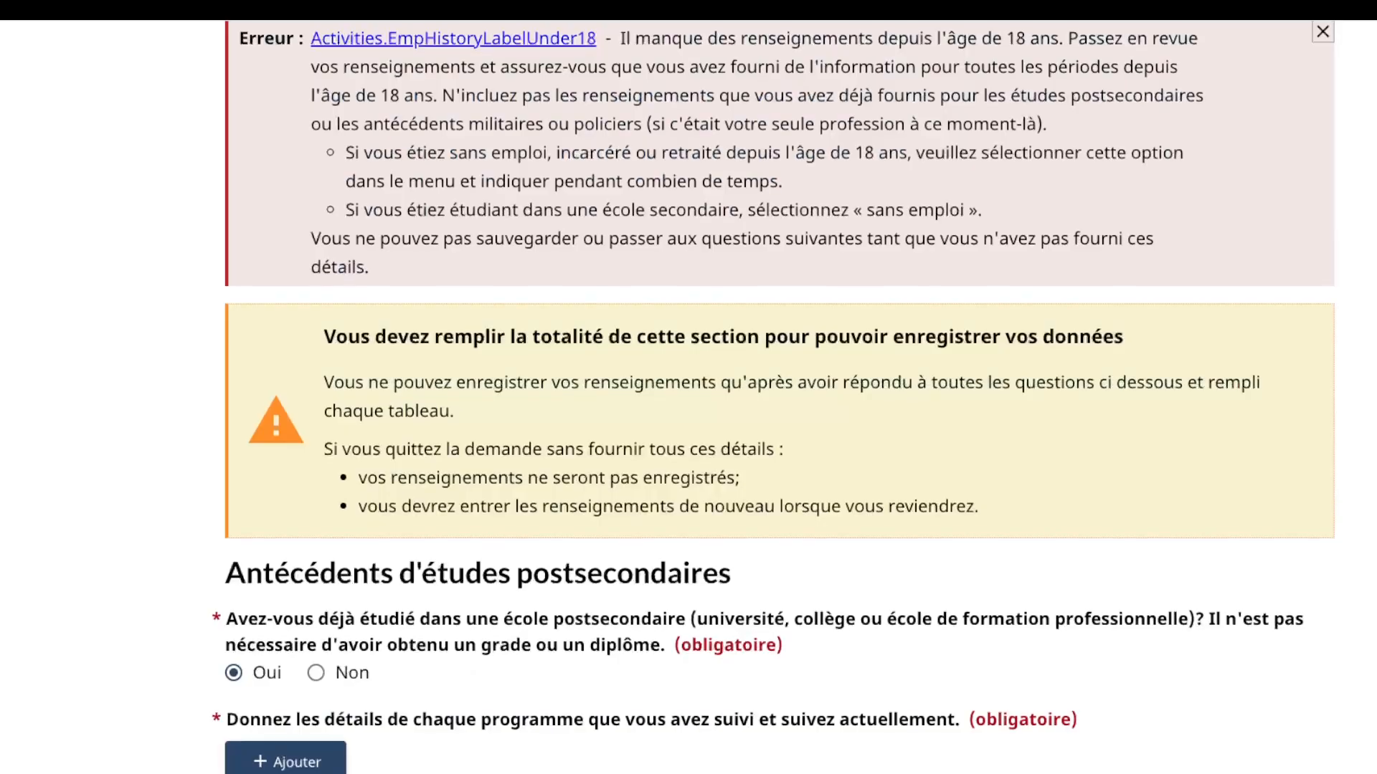
pyautogui.scroll(-1, 780, 424)
pyautogui.scroll(-10, 779, 423)
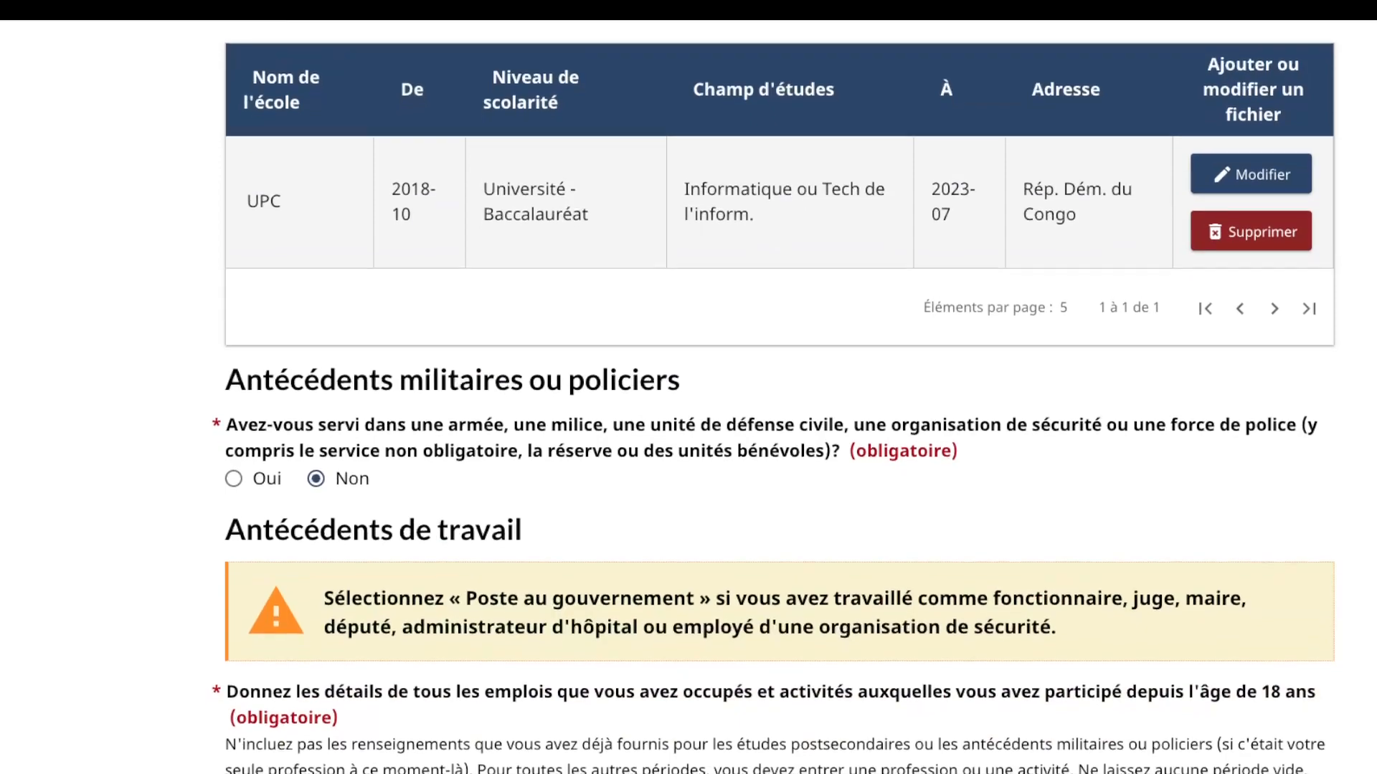
pyautogui.scroll(-6, 779, 423)
pyautogui.scroll(-1, 779, 423)
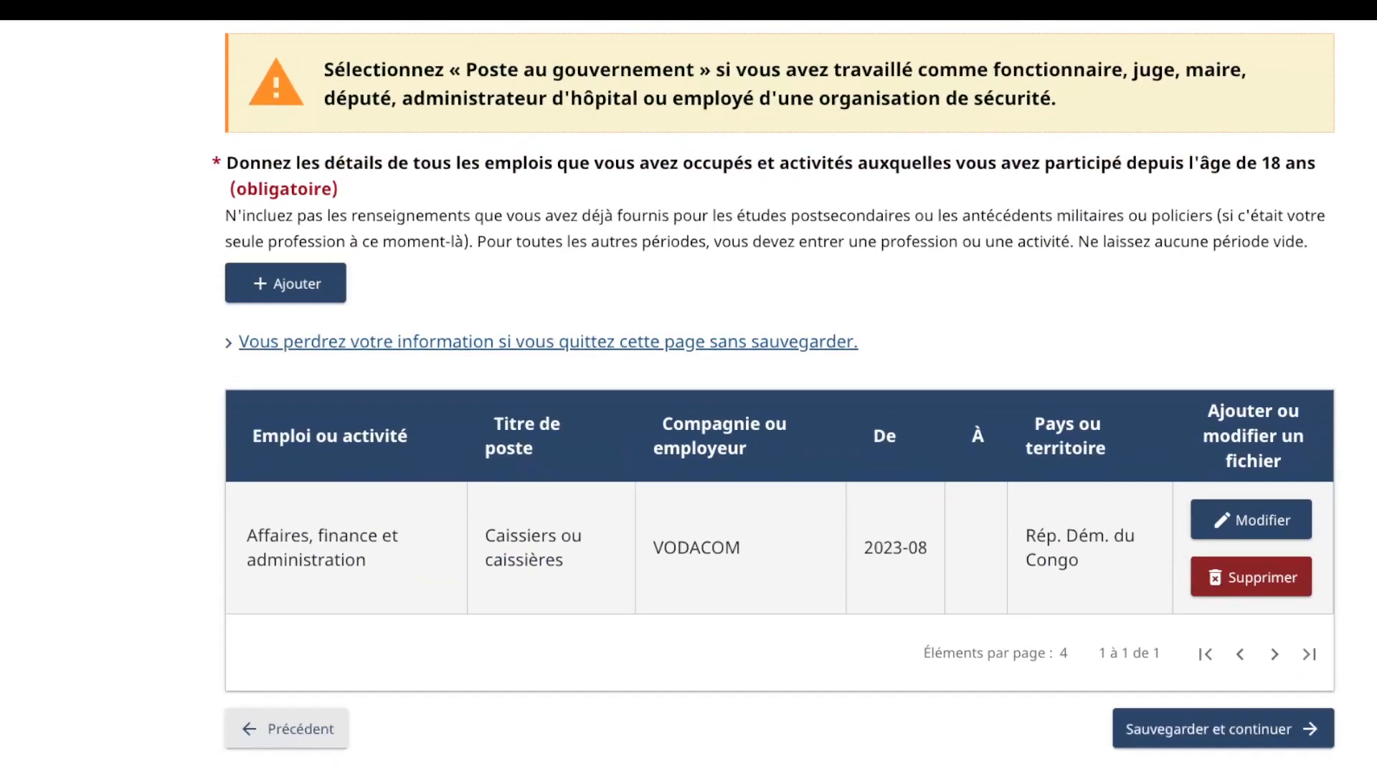
pyautogui.click(1223, 729)
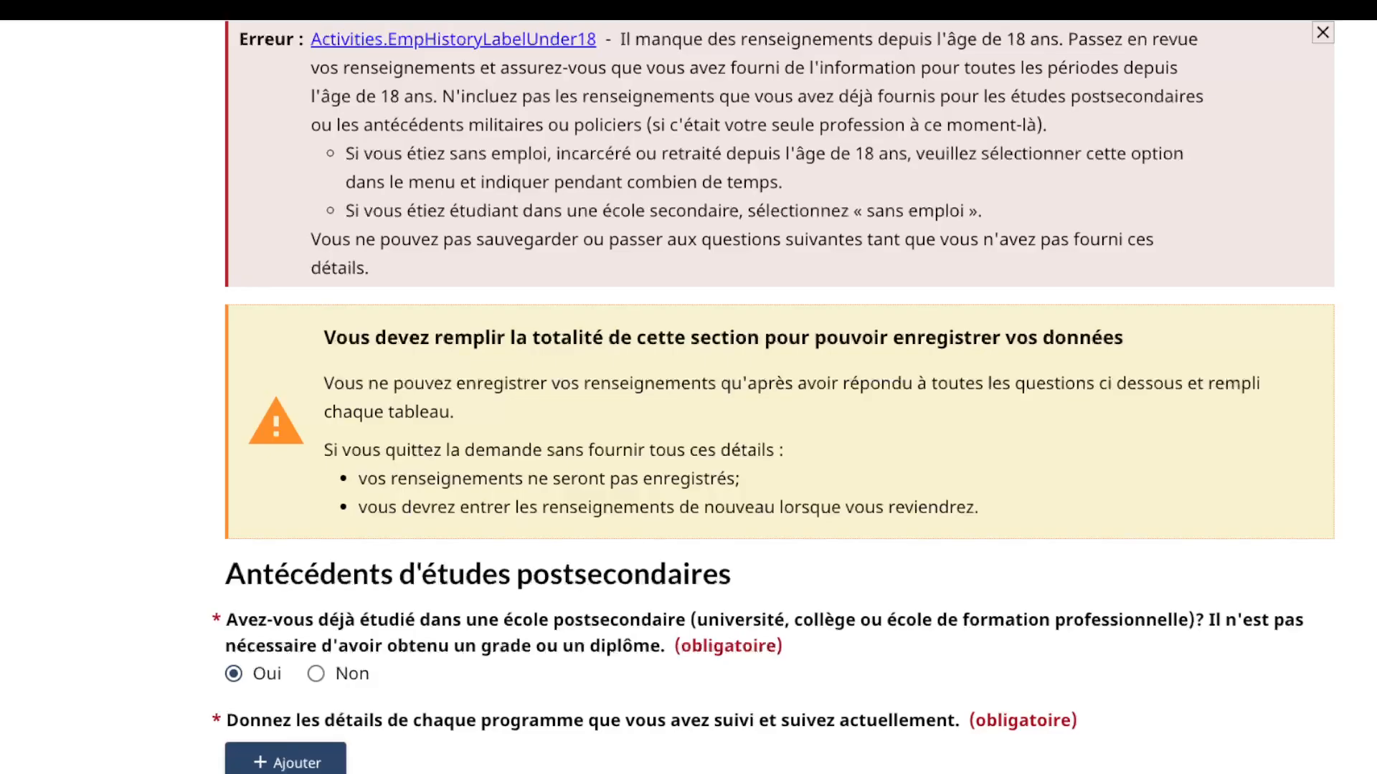
# Step: Return to Antécédents de travail and start another work history entry
pyautogui.scroll(2, 779, 397)
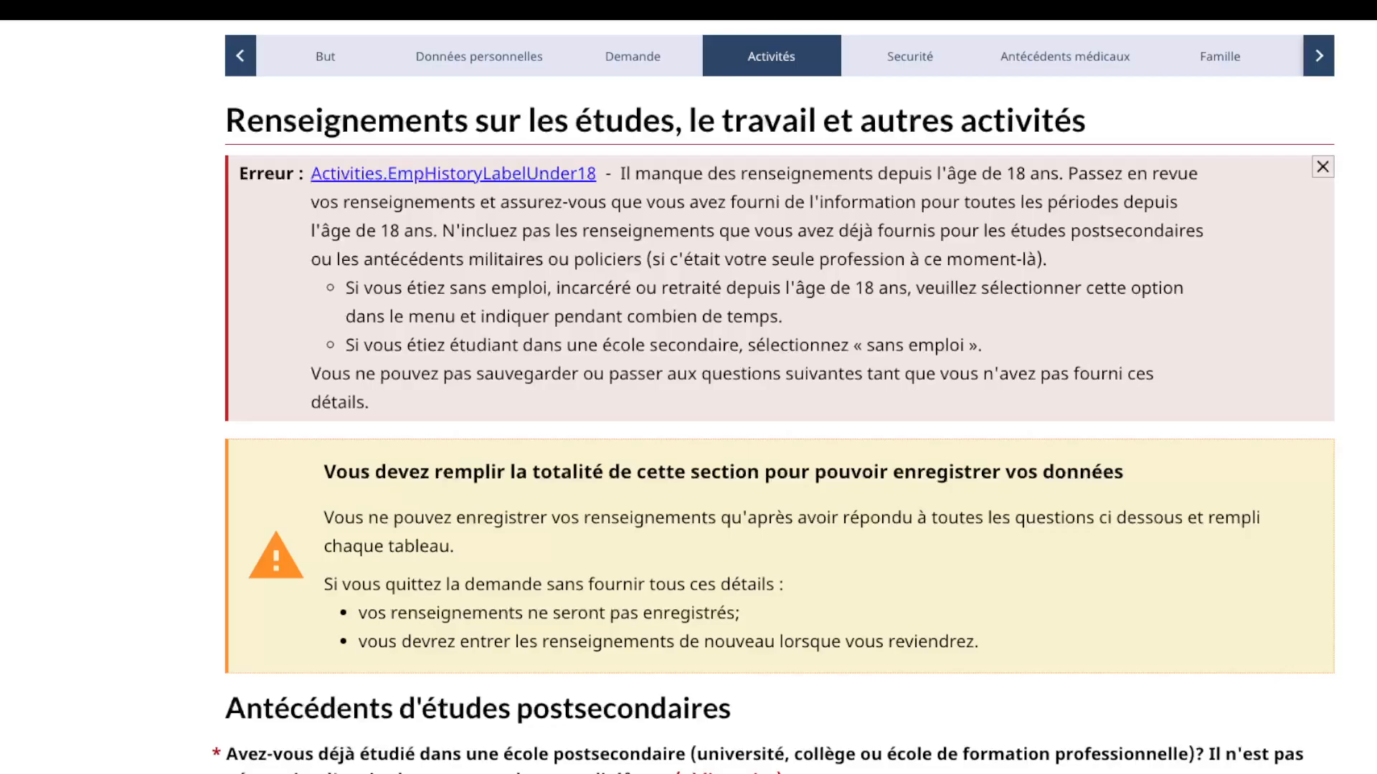
pyautogui.scroll(-4, 779, 397)
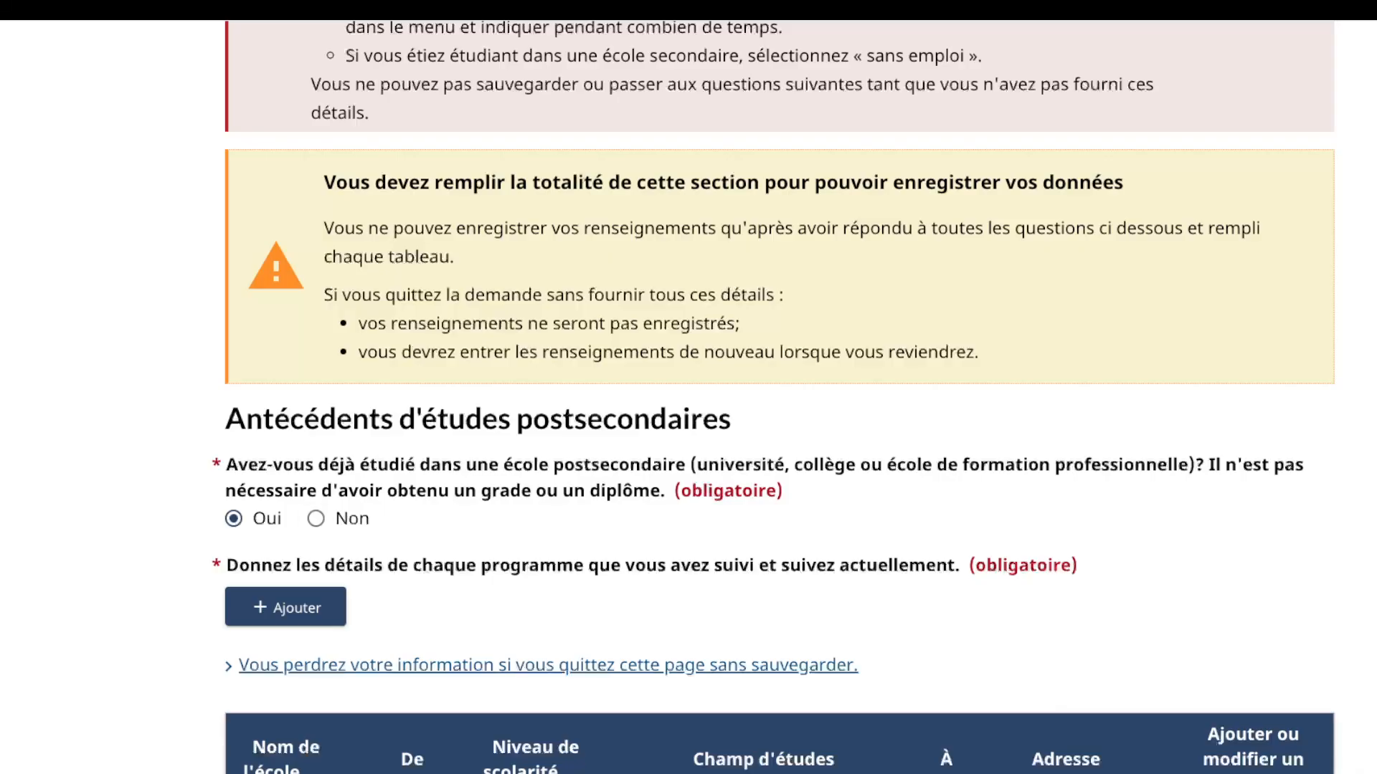
pyautogui.scroll(-8, 779, 397)
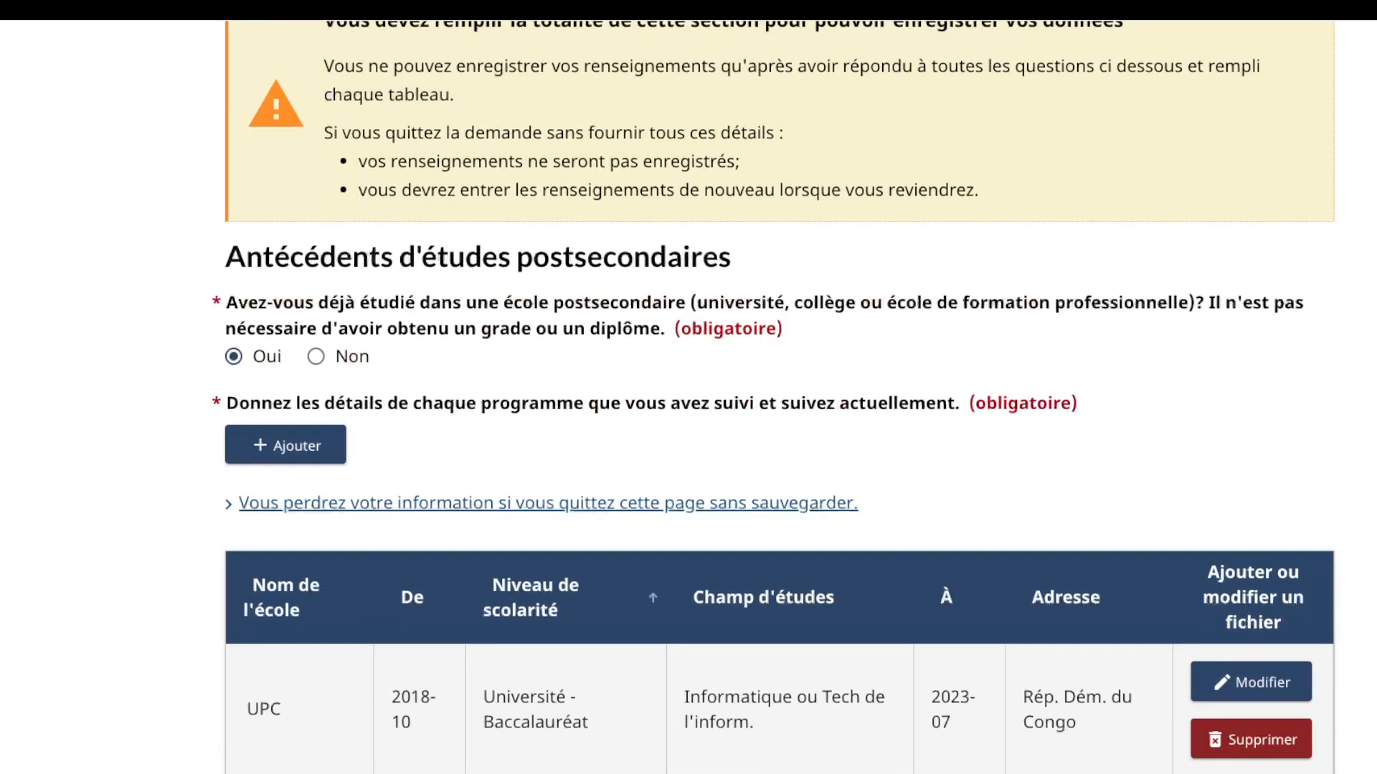
pyautogui.scroll(-8, 780, 397)
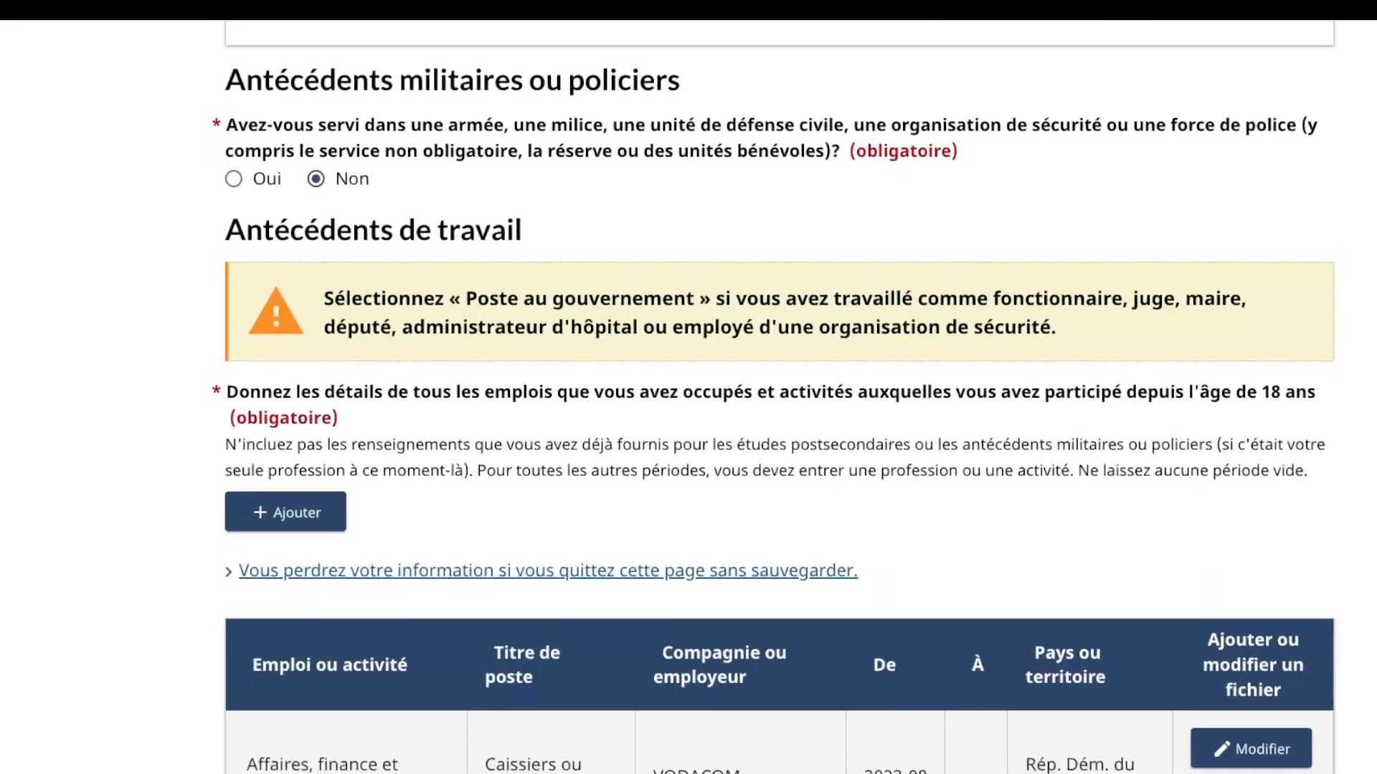
pyautogui.hotkey('shift', 'Tab')
pyautogui.hotkey('shift', 'Tab')
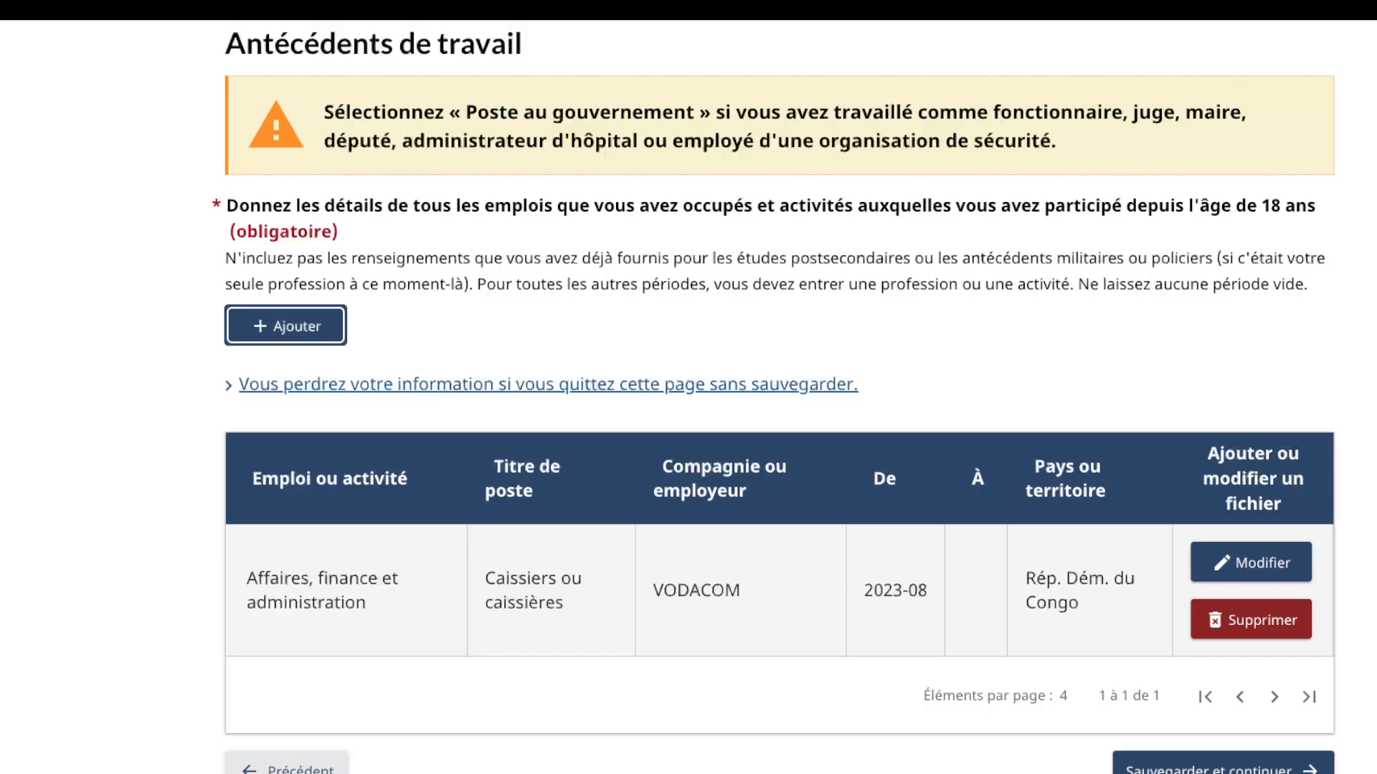
pyautogui.press('Return')
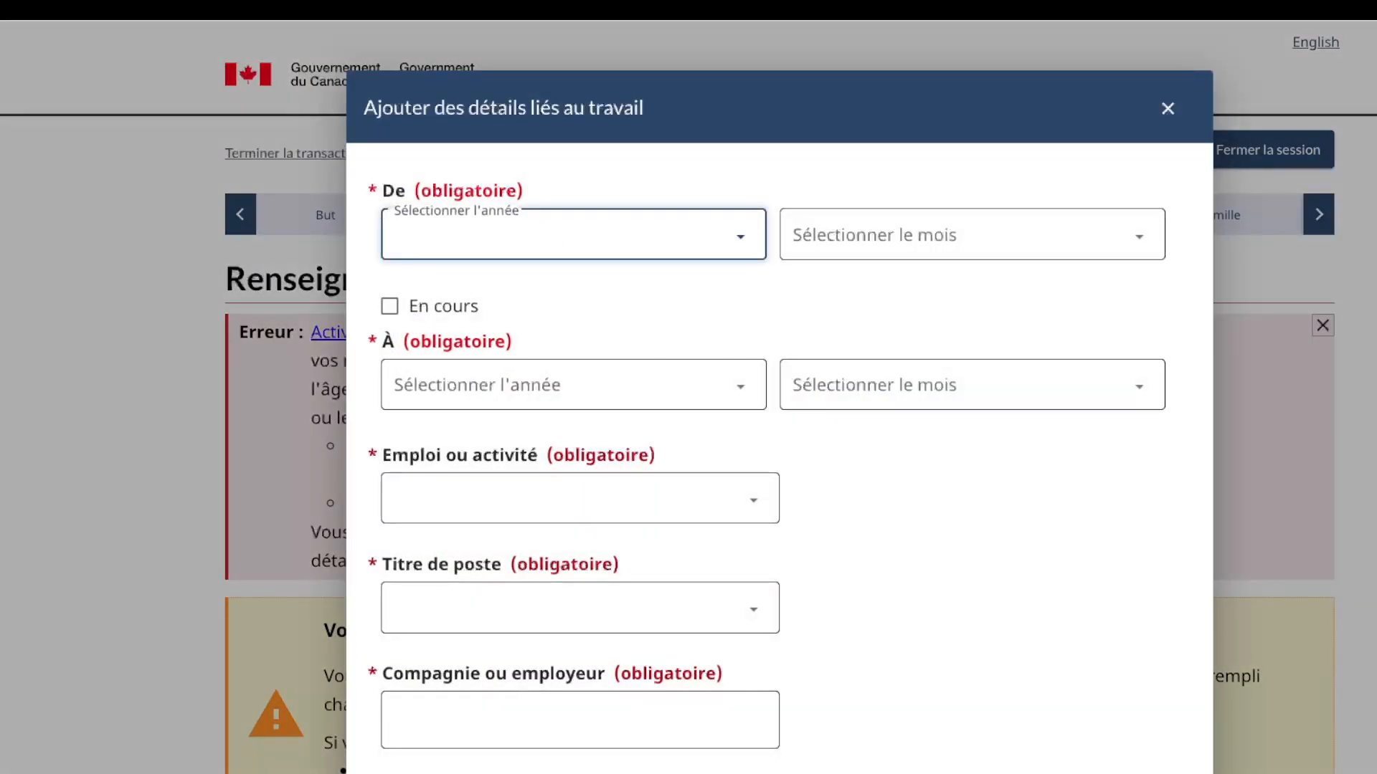
# Step: Set the period 2018-01 to juillet 2023 with activity Chômeur
pyautogui.write('2018')
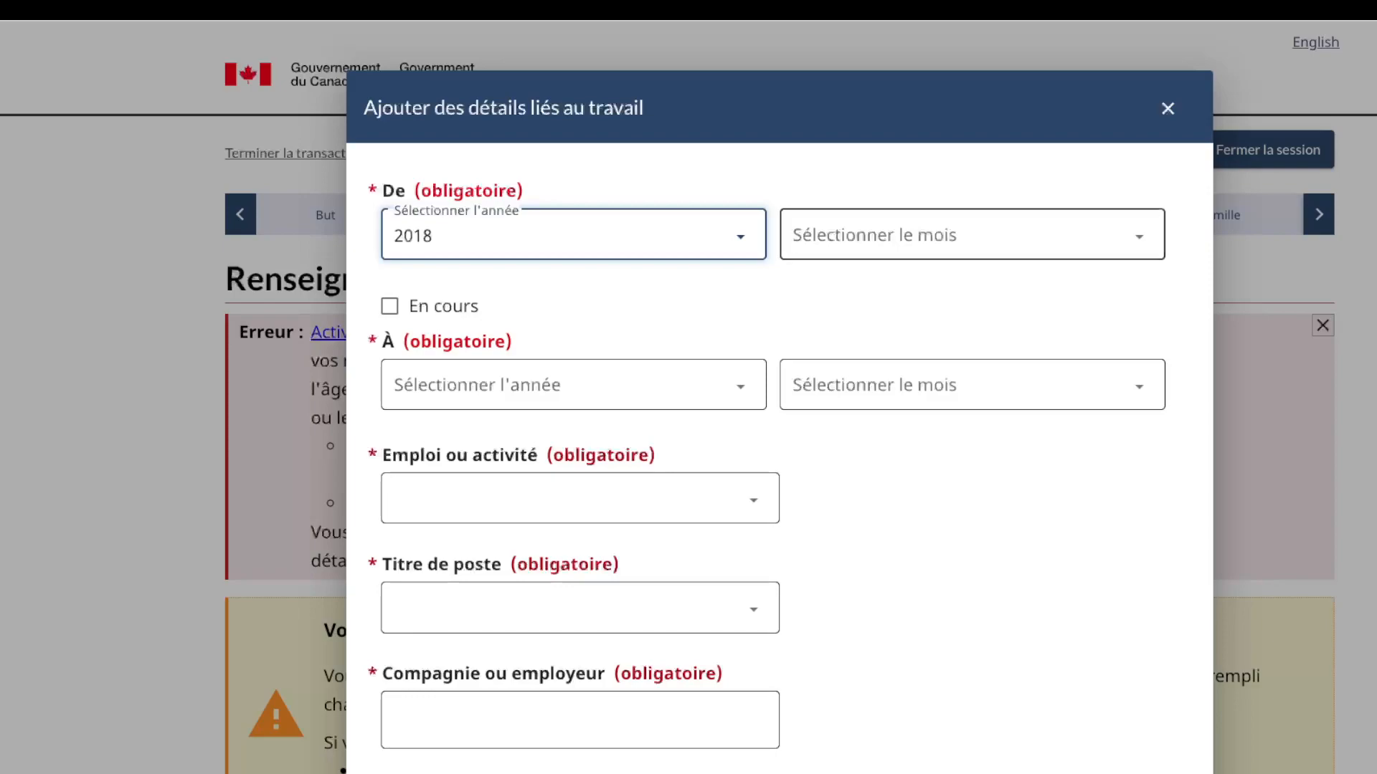
pyautogui.press('Tab')
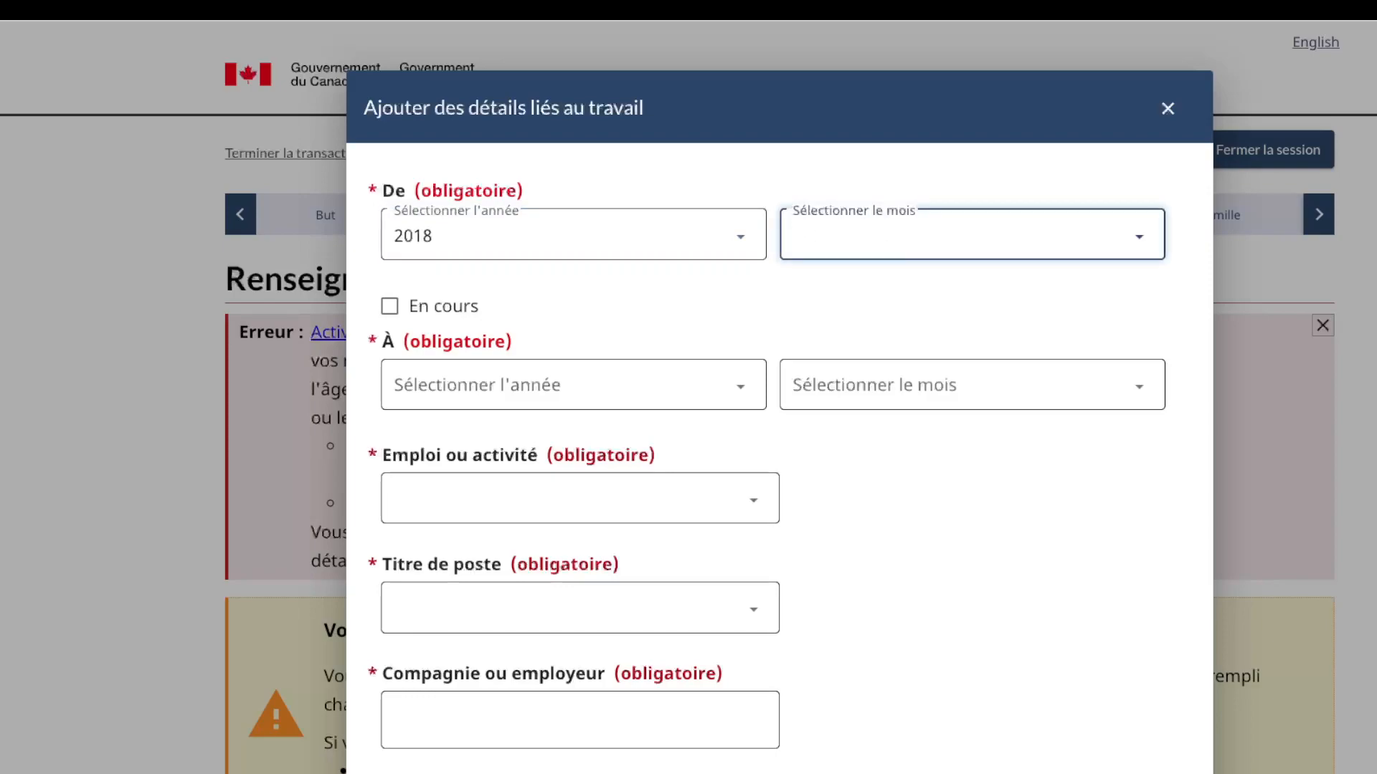
pyautogui.write('octobre')
pyautogui.write('janvier')
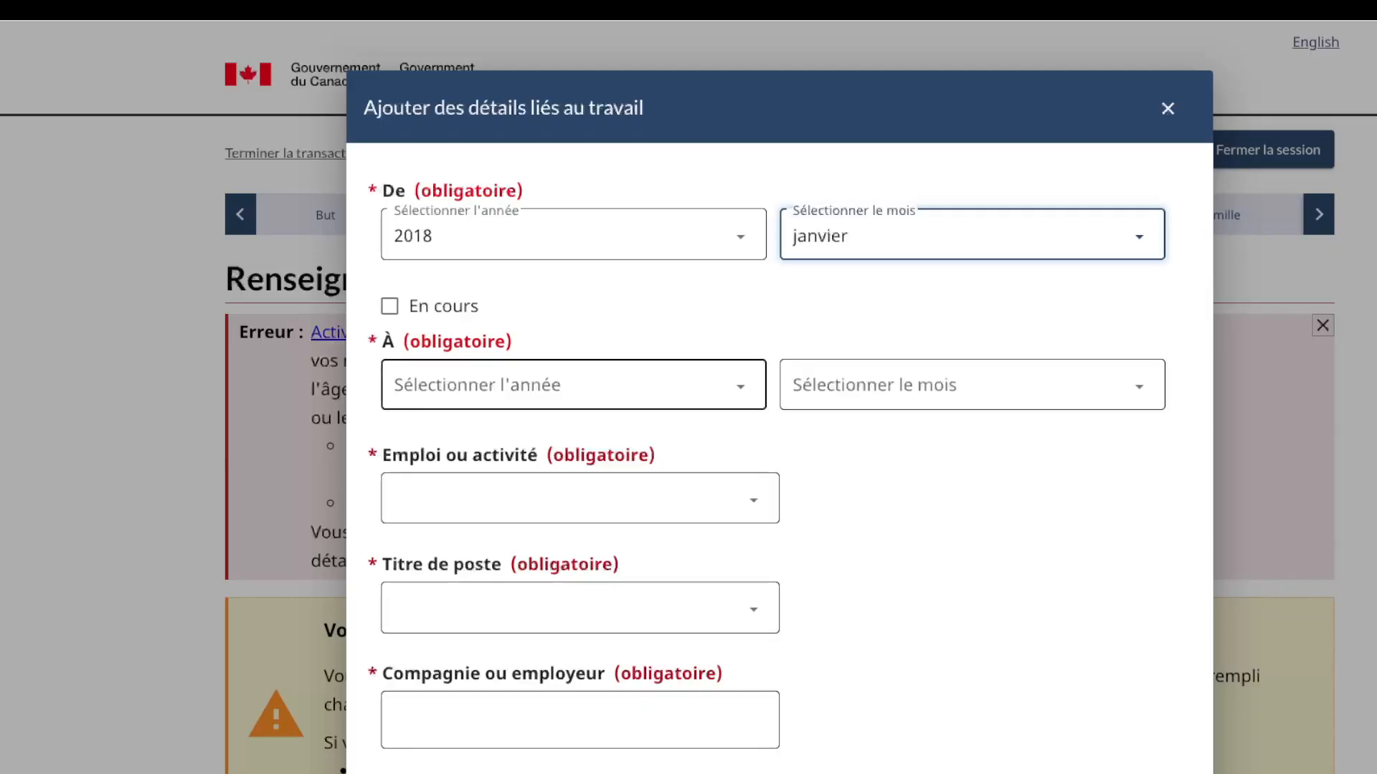
pyautogui.click(574, 385)
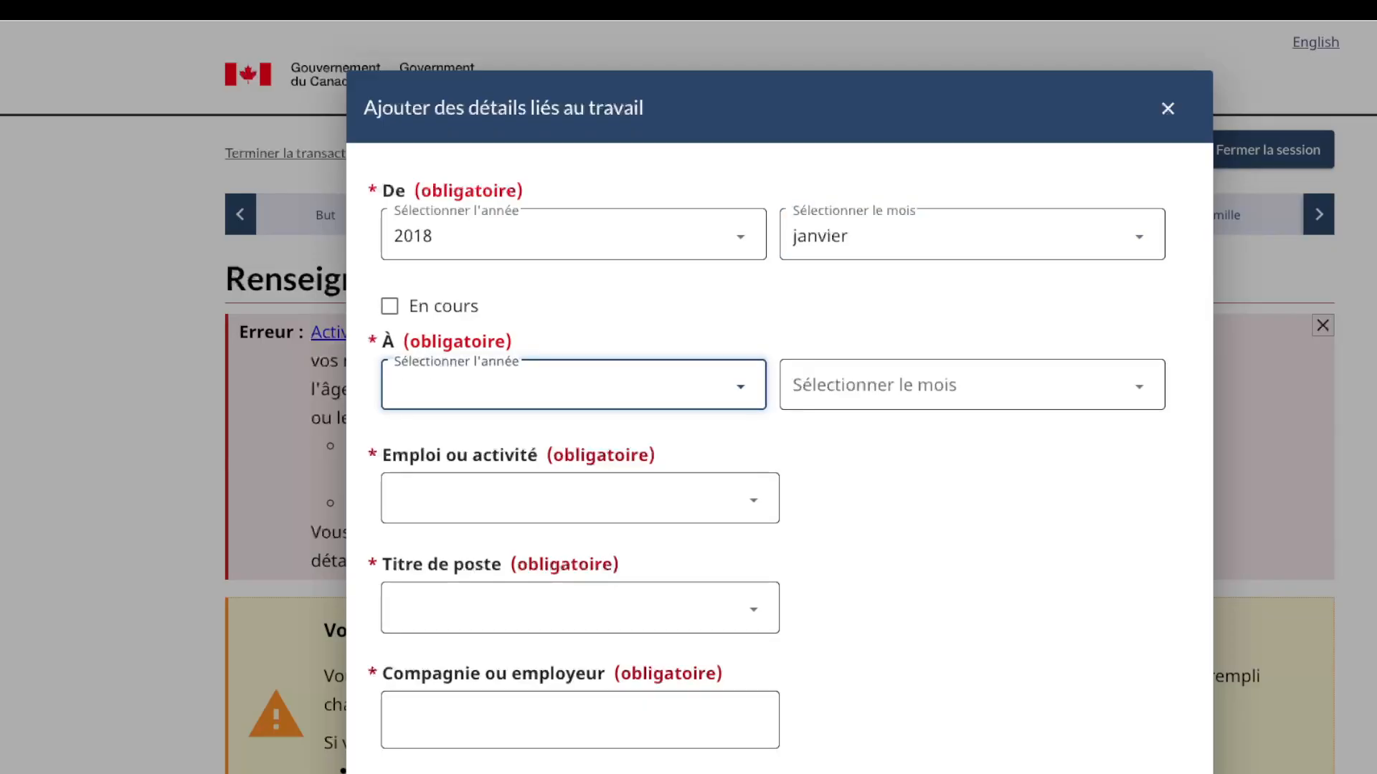
pyautogui.write('2023')
pyautogui.press('Tab')
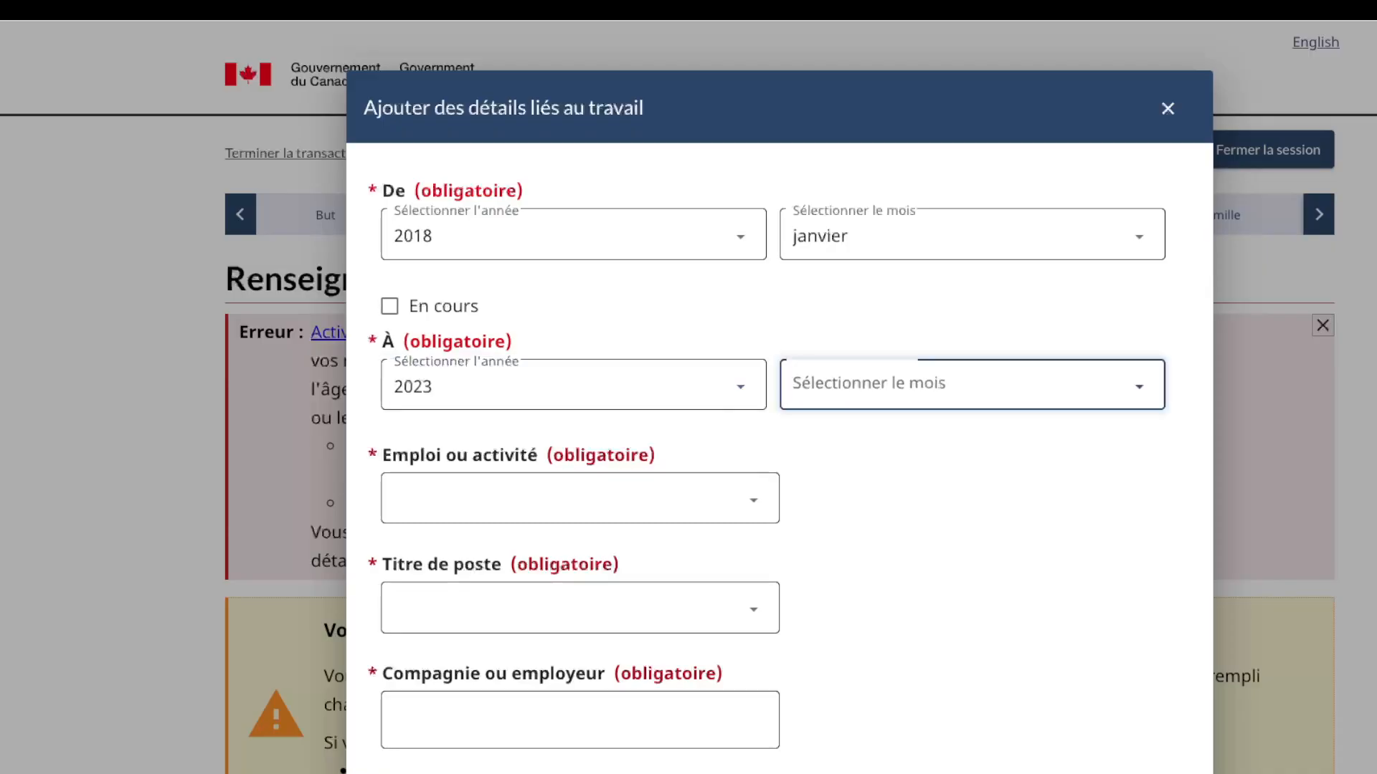
pyautogui.write('juillet')
pyautogui.press('Tab')
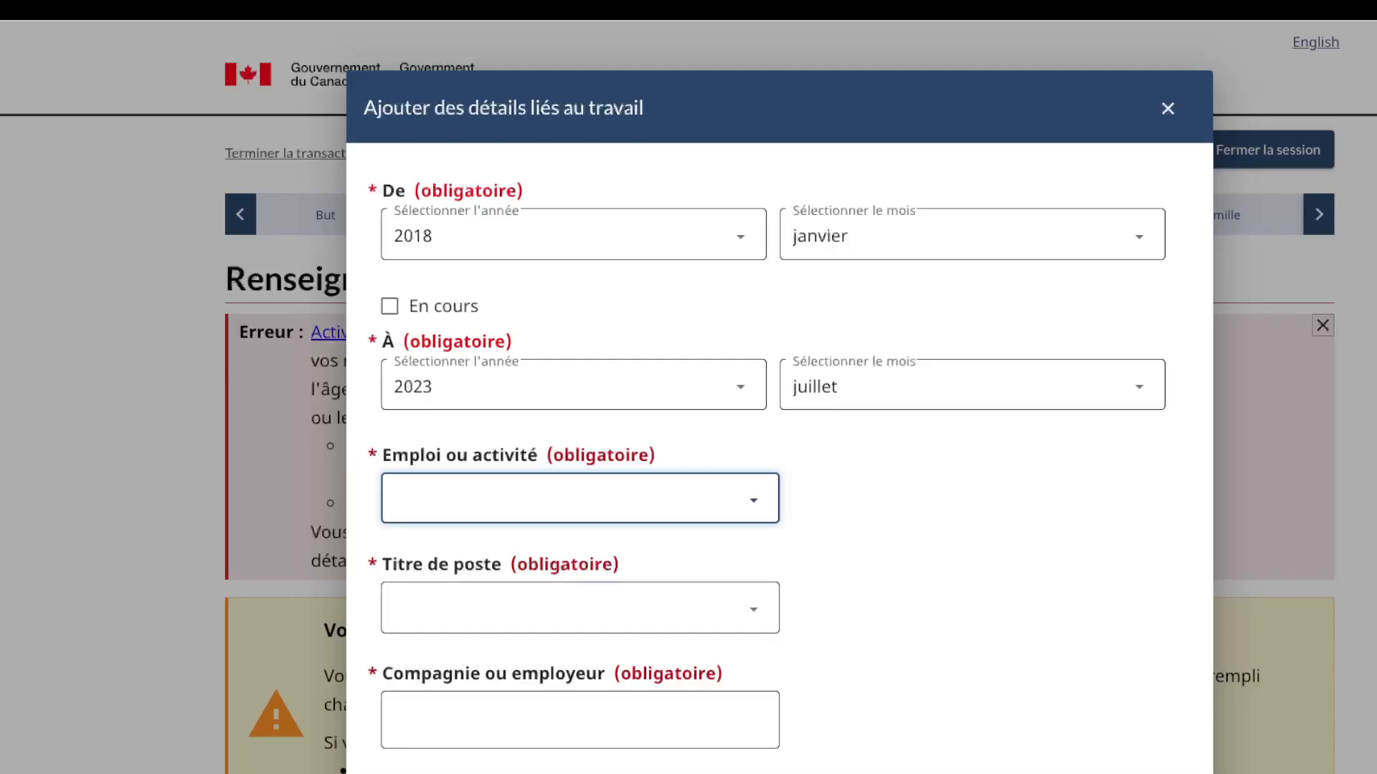
pyautogui.click(432, 500)
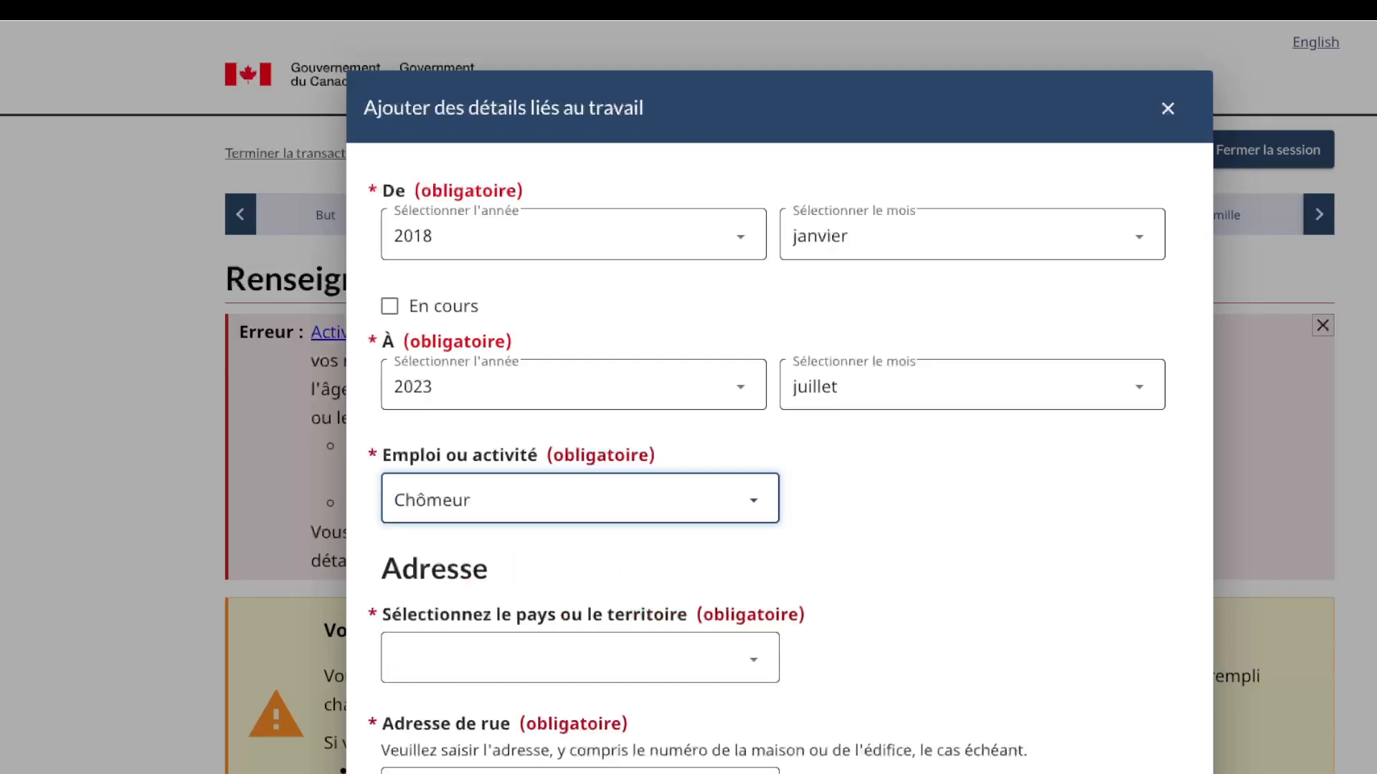
pyautogui.scroll(-2, 779, 431)
pyautogui.press('Tab')
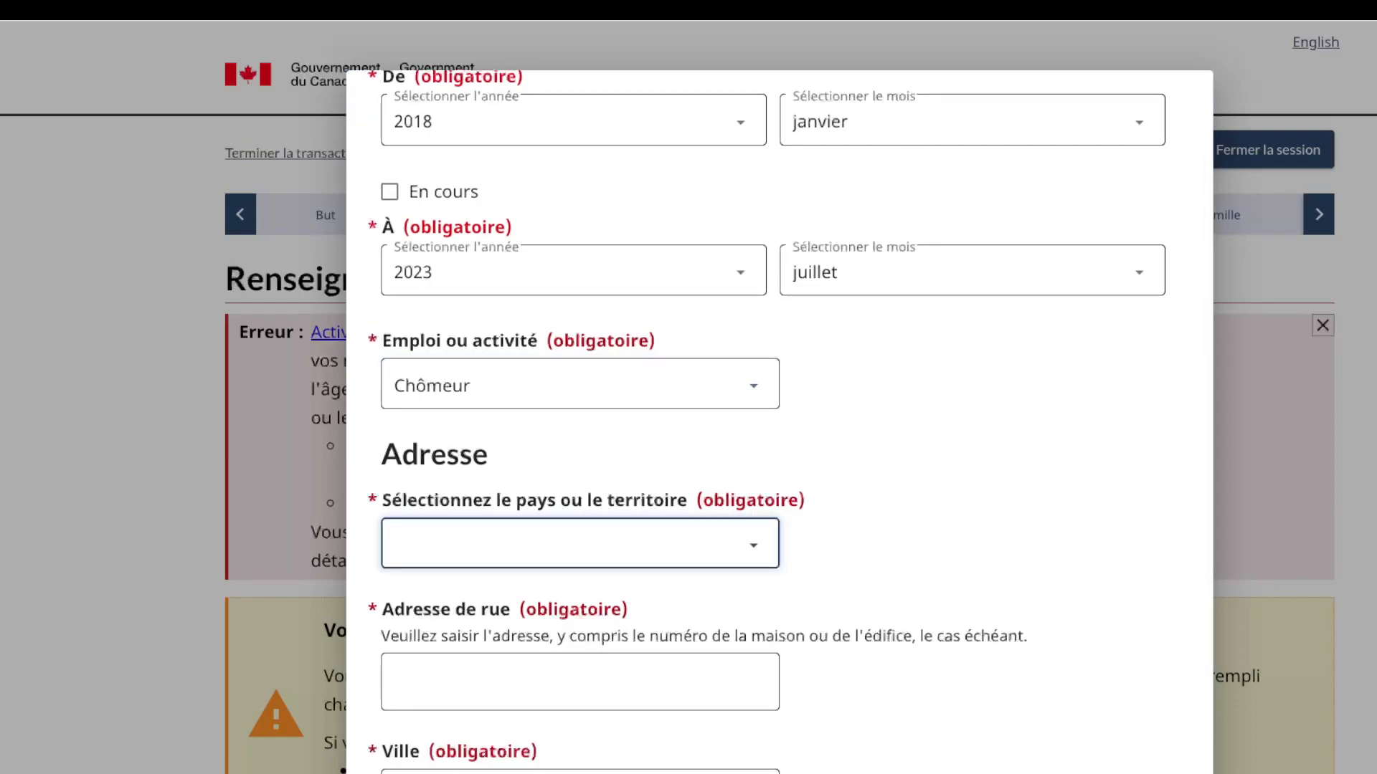
pyautogui.click(478, 545)
pyautogui.scroll(-2, 580, 552)
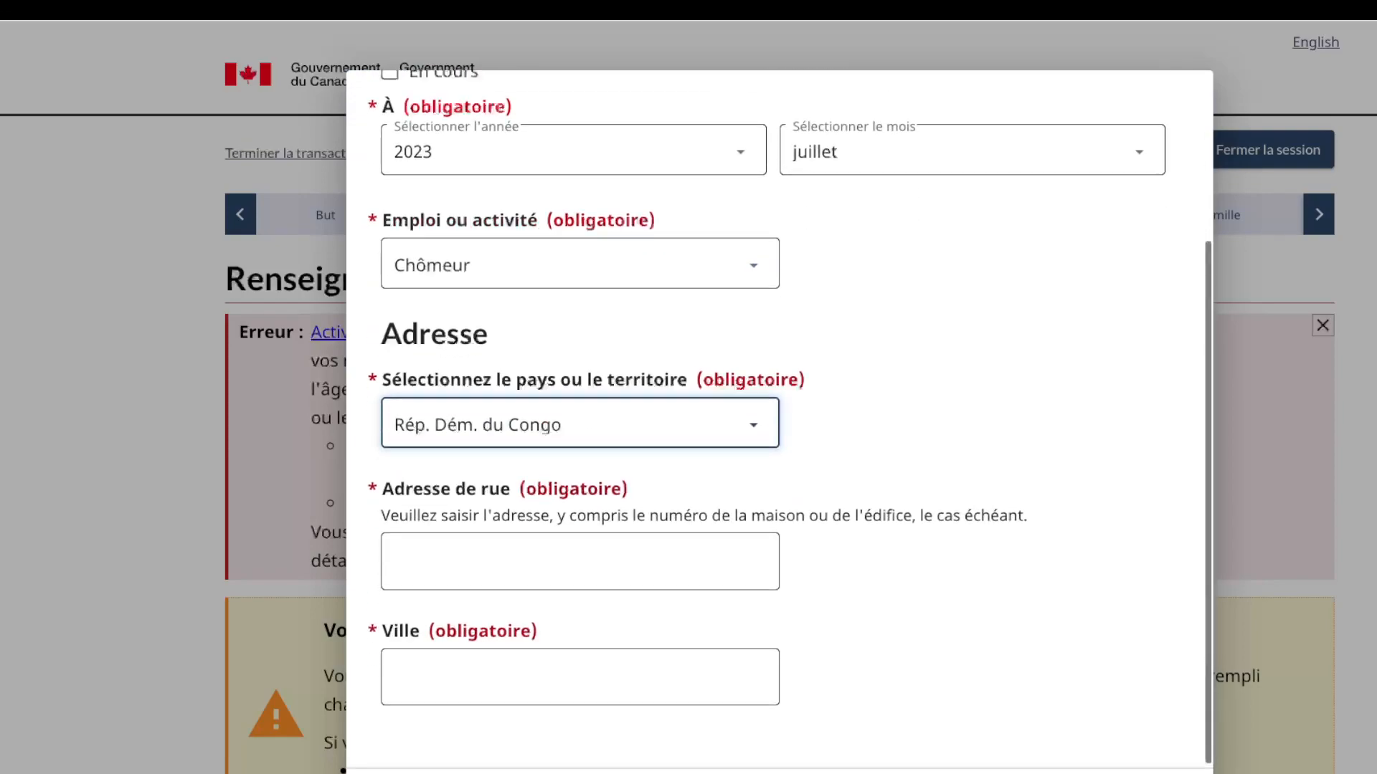
pyautogui.click(580, 561)
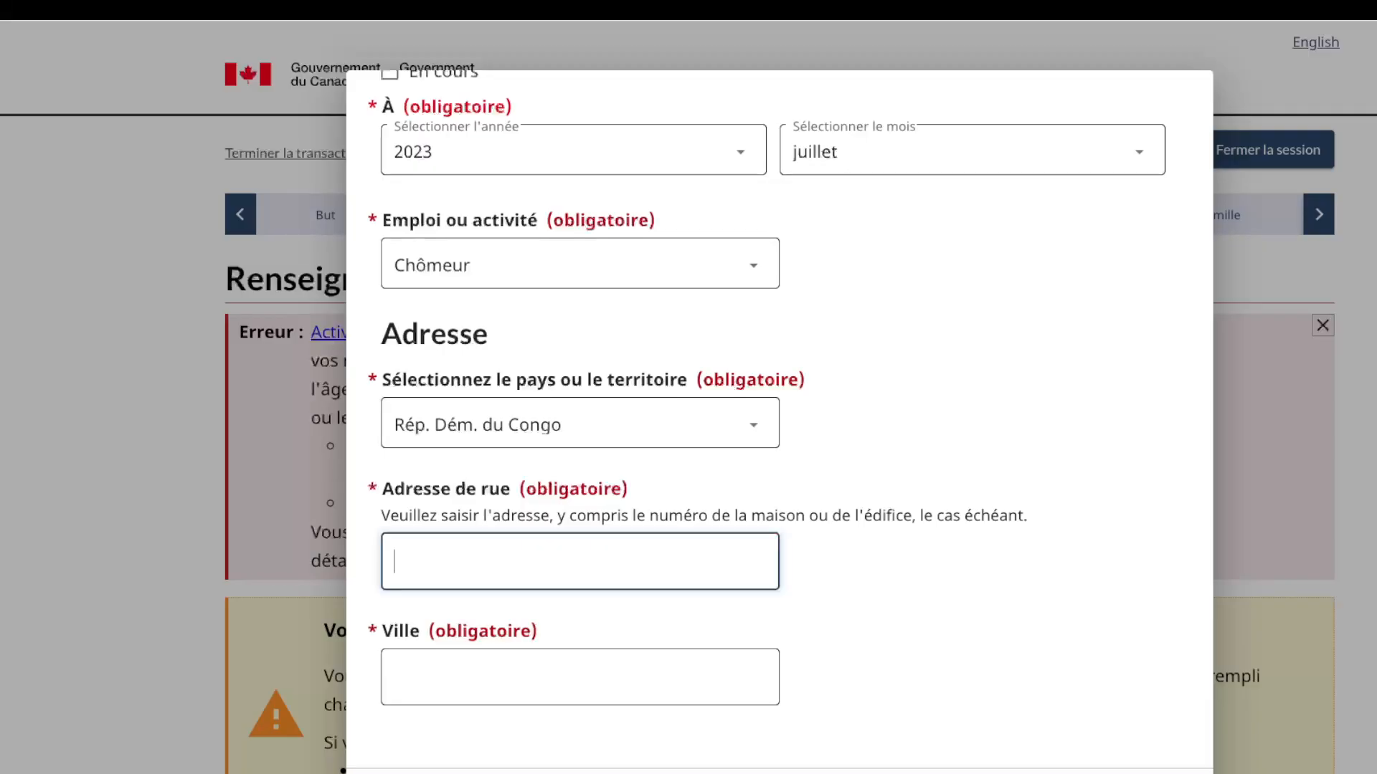
pyautogui.click(580, 603)
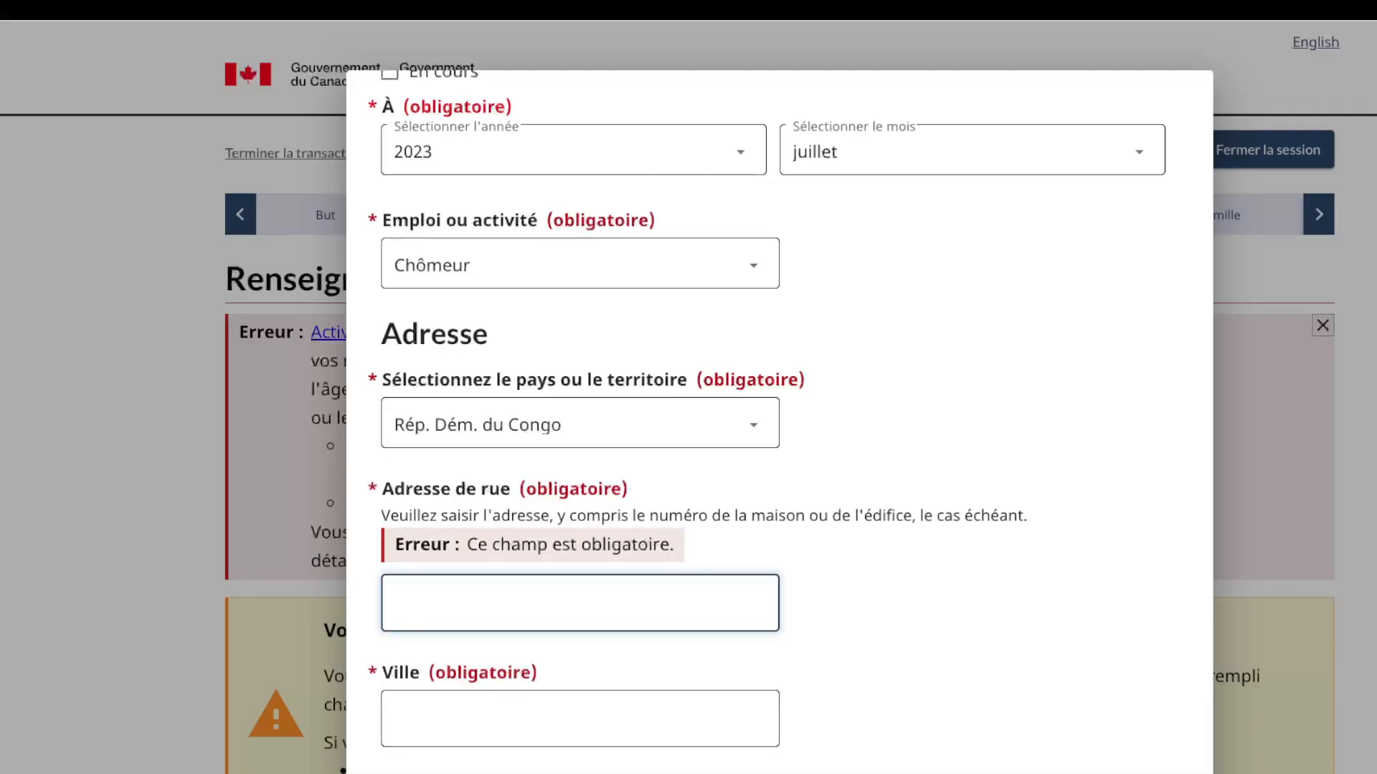
pyautogui.press('Tab')
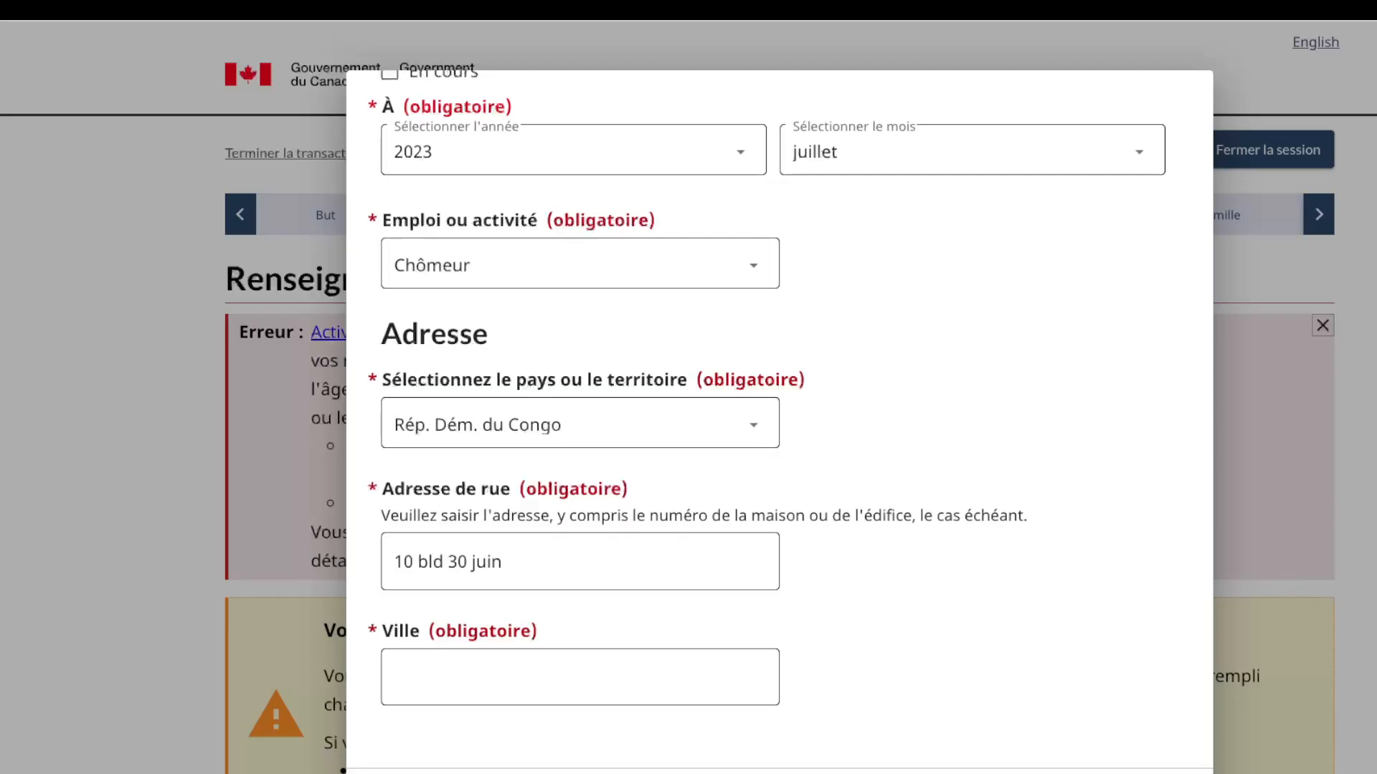
pyautogui.click(579, 677)
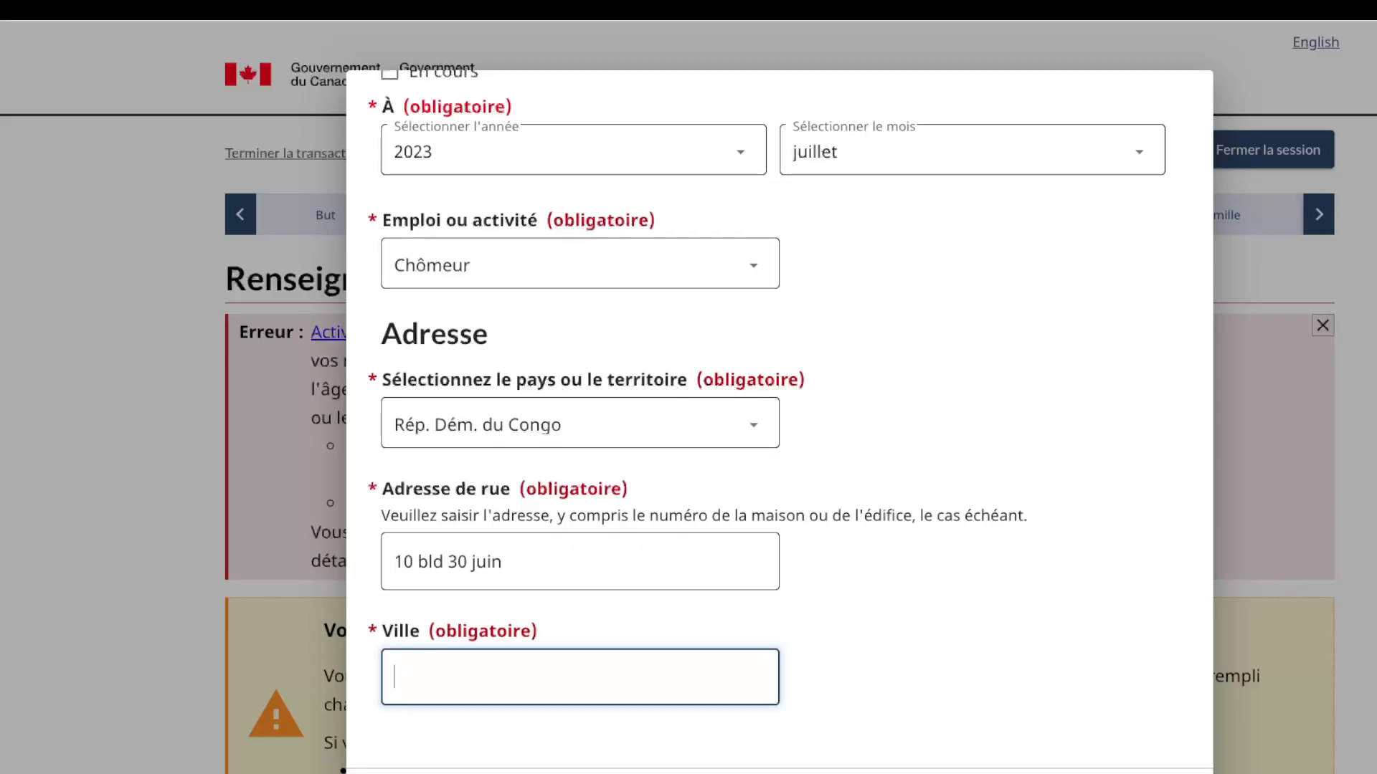
pyautogui.write('kinshasa')
pyautogui.scroll(-1, 780, 422)
# Step: Save the Chômeur entry, then save the Activités page and continue to travel history
pyautogui.click(433, 758)
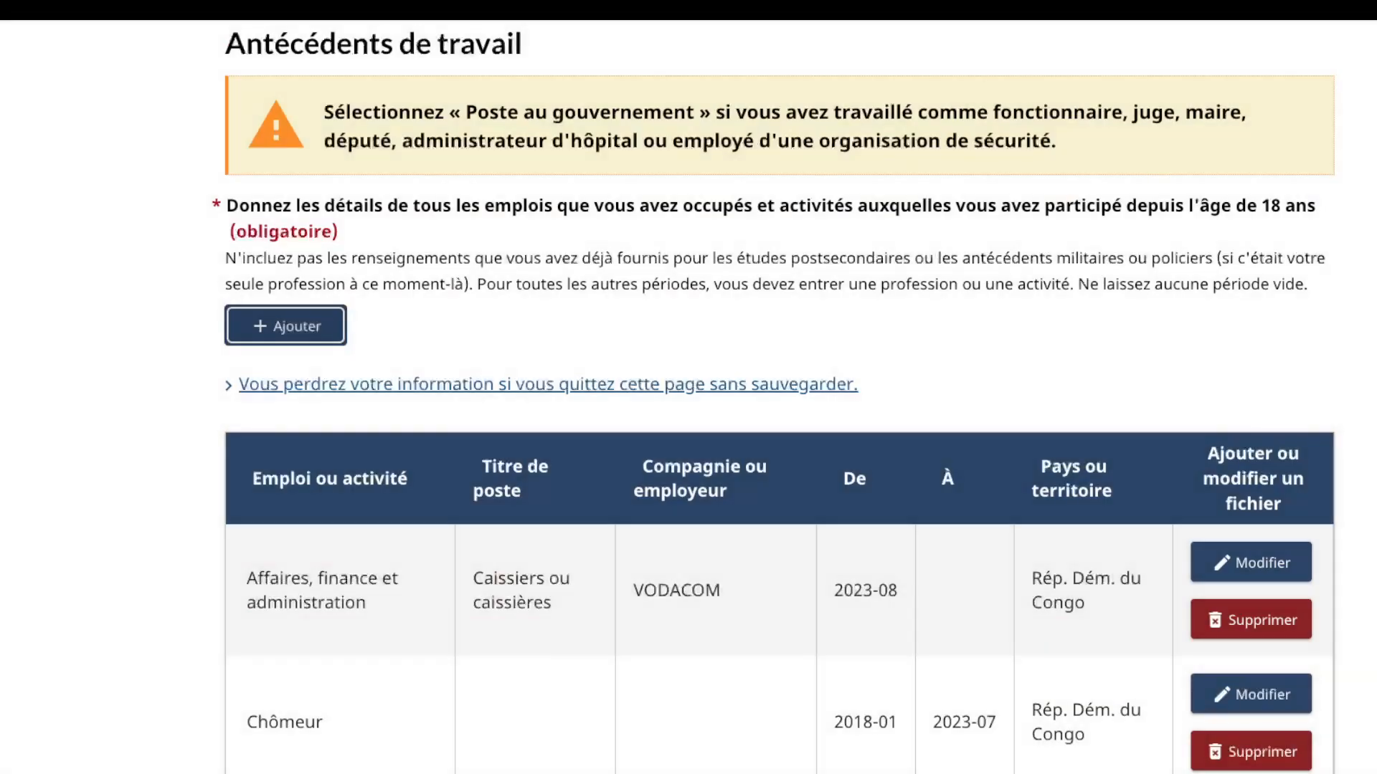
pyautogui.scroll(-5, 779, 422)
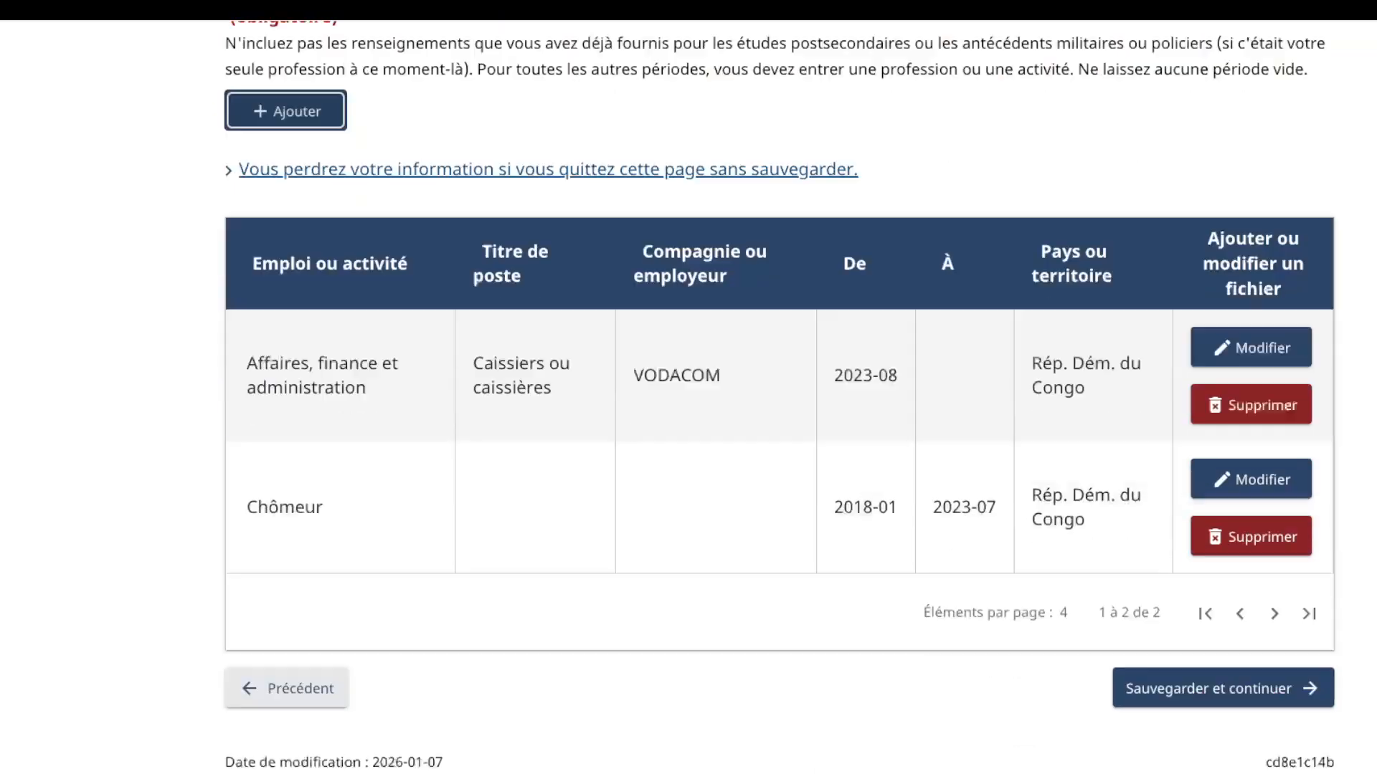
pyautogui.click(1223, 509)
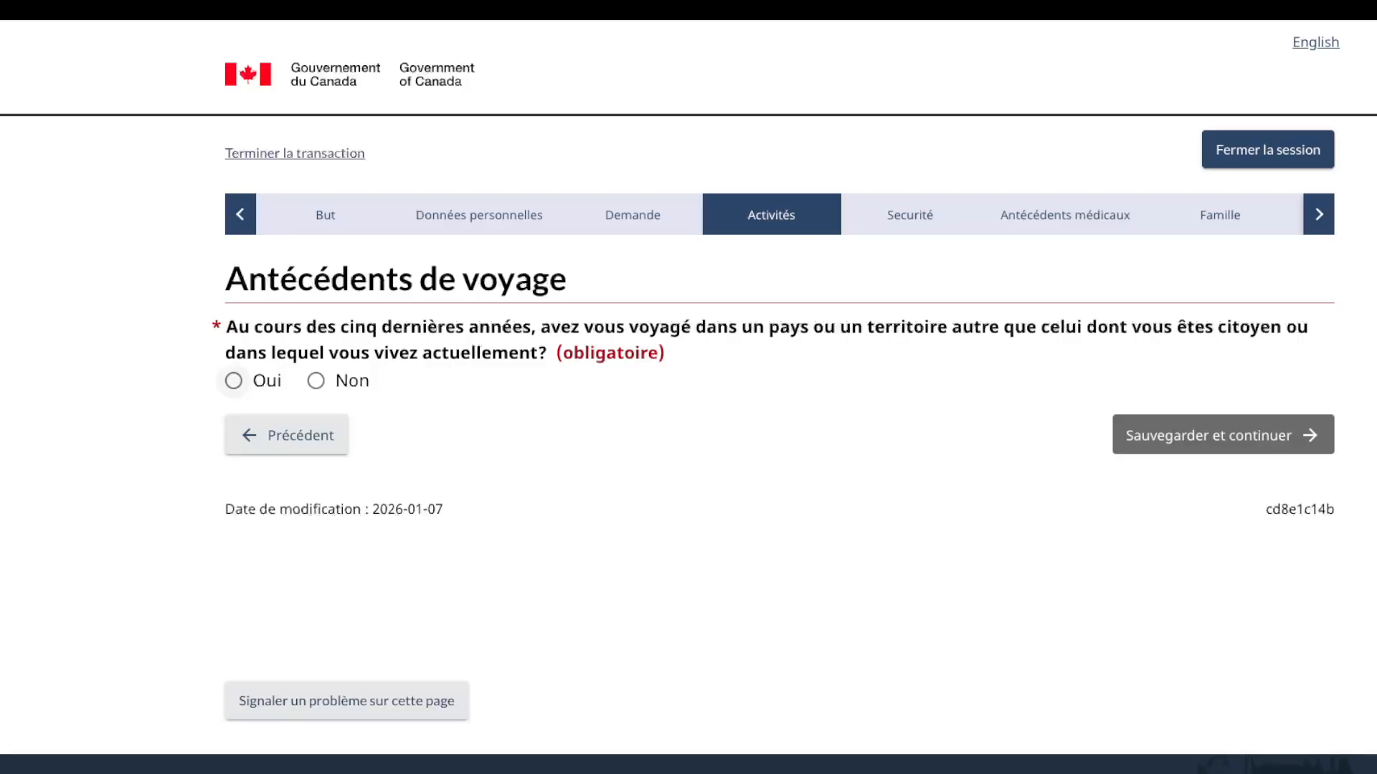
# Step: Answer Oui to past travel and add a trip from juillet 2020 to août 2020
pyautogui.click(234, 381)
pyautogui.press('Return')
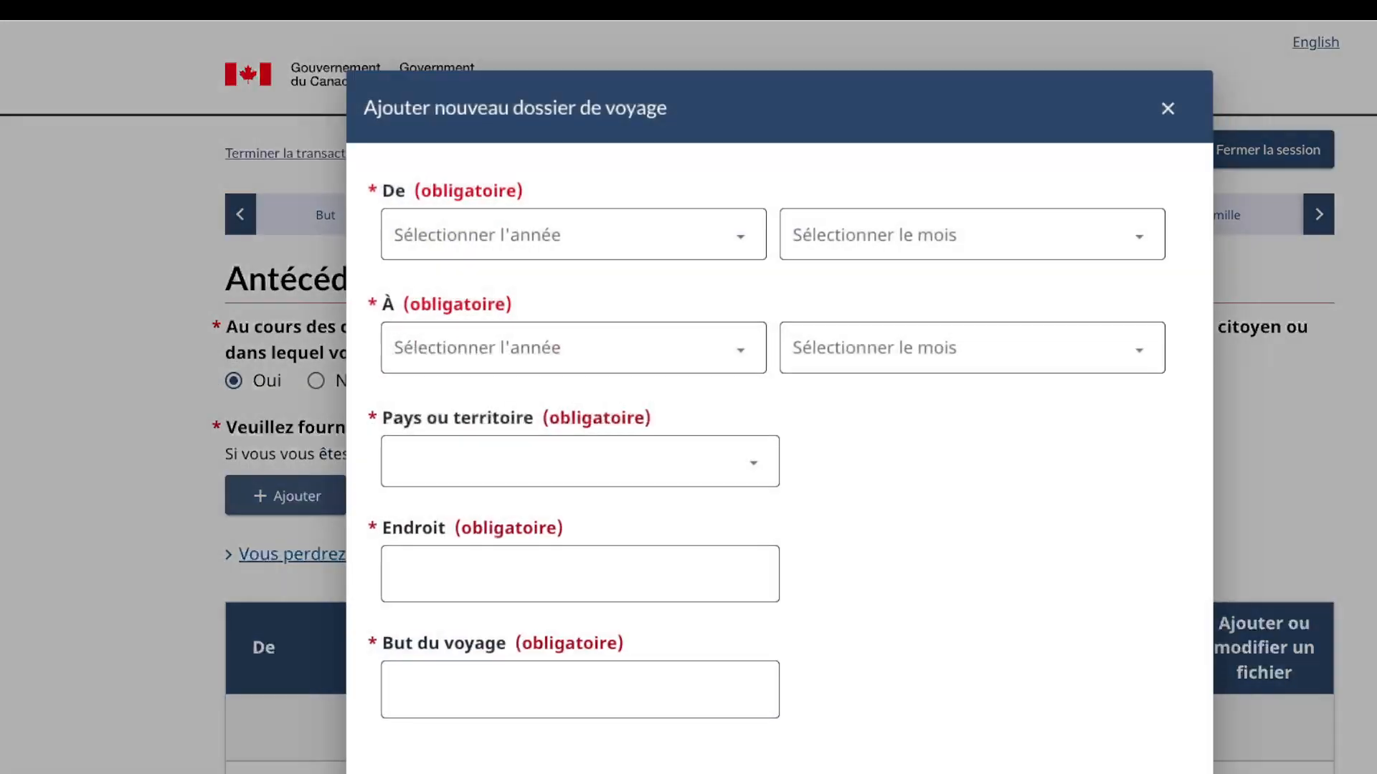
pyautogui.press('Tab')
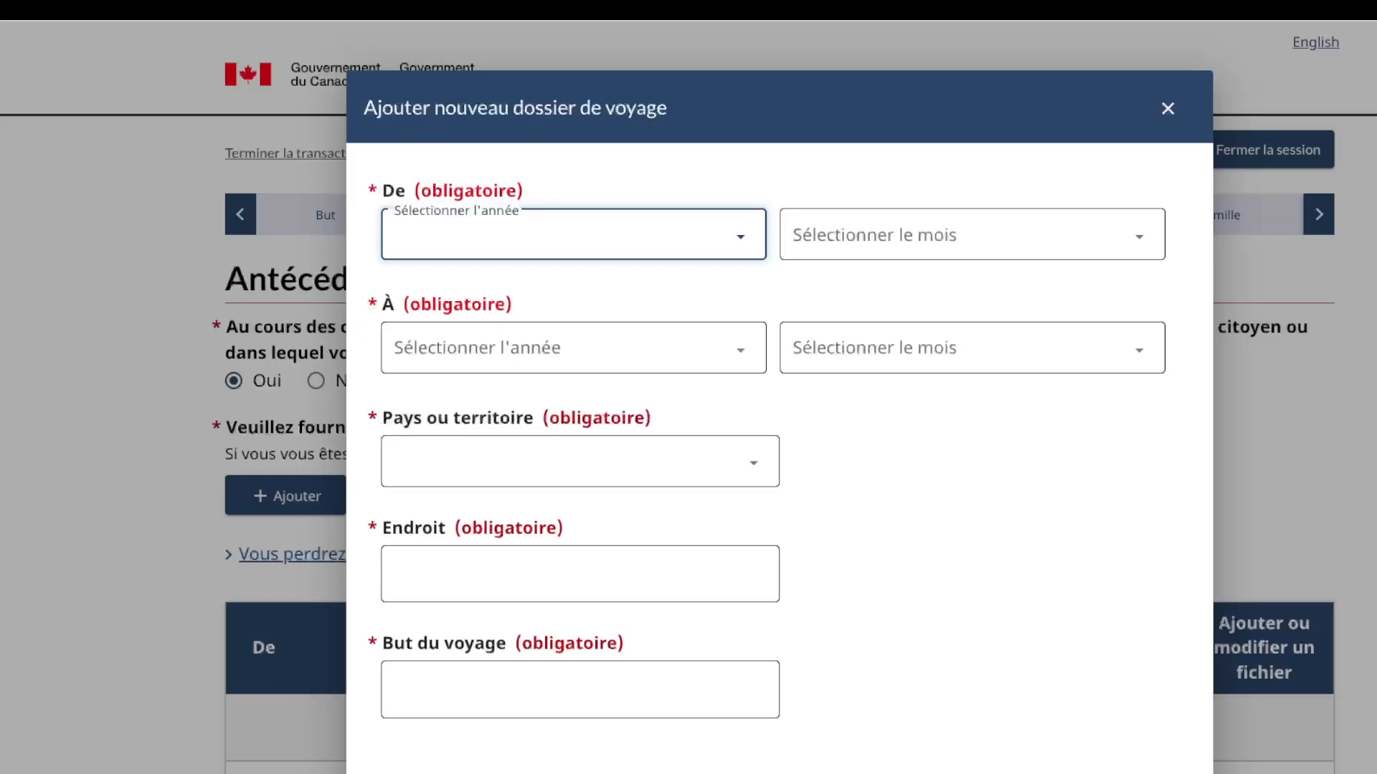
pyautogui.write('2020')
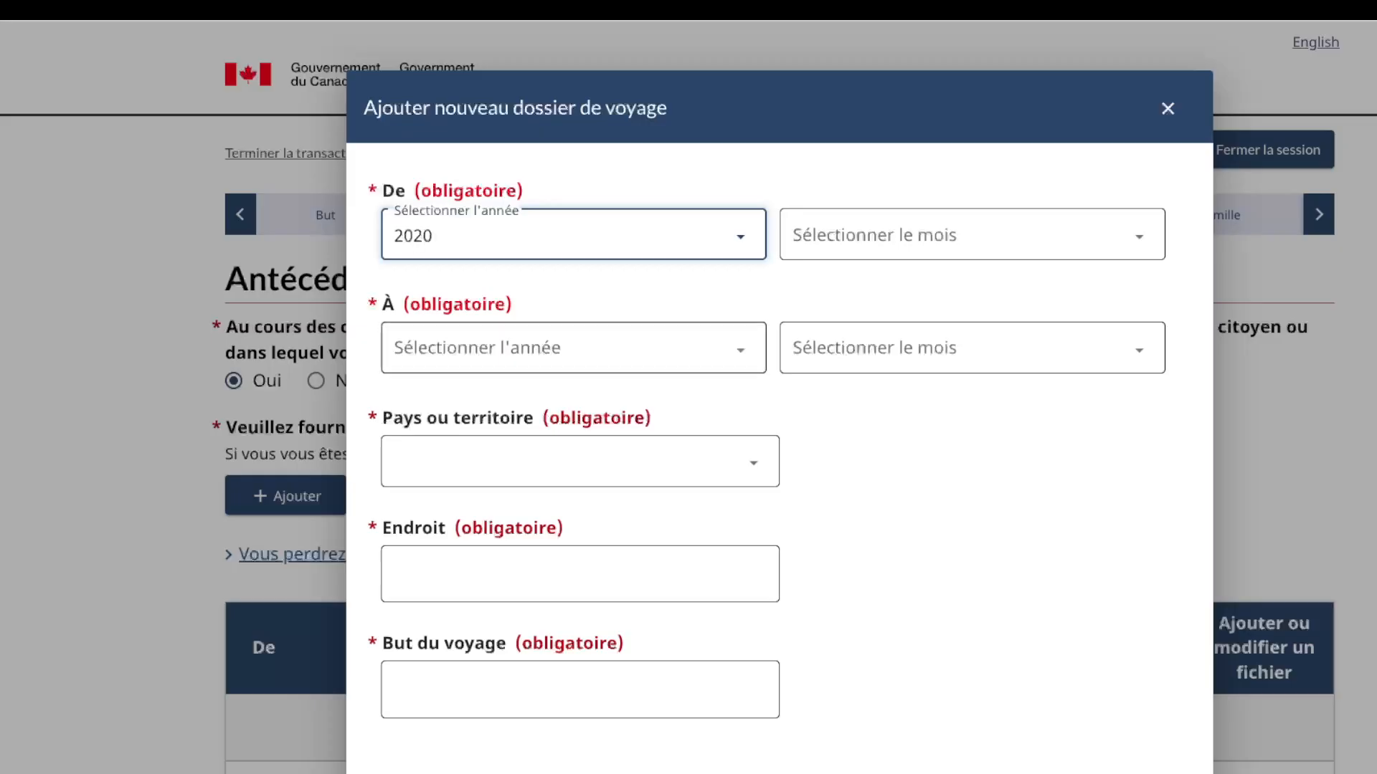
pyautogui.press('Tab')
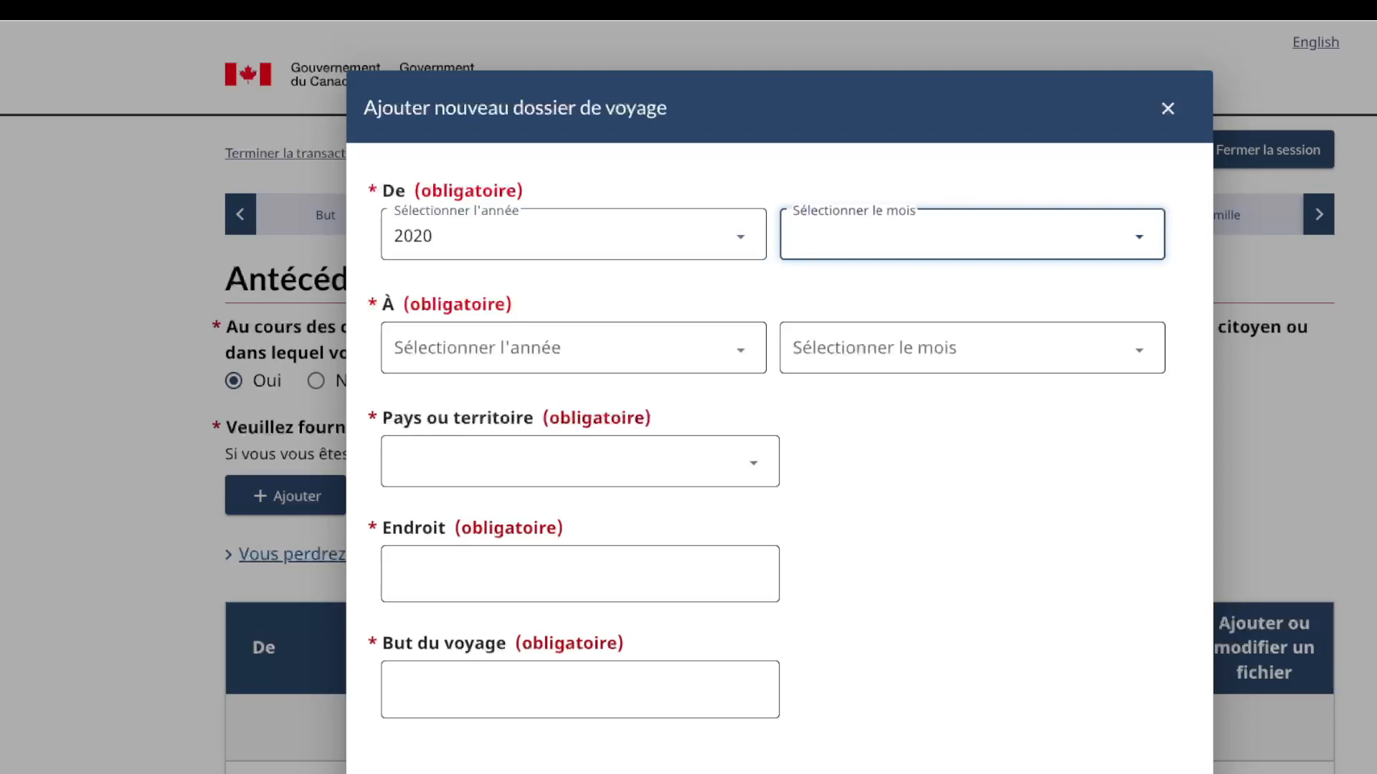
pyautogui.write('juillet')
pyautogui.press('Tab')
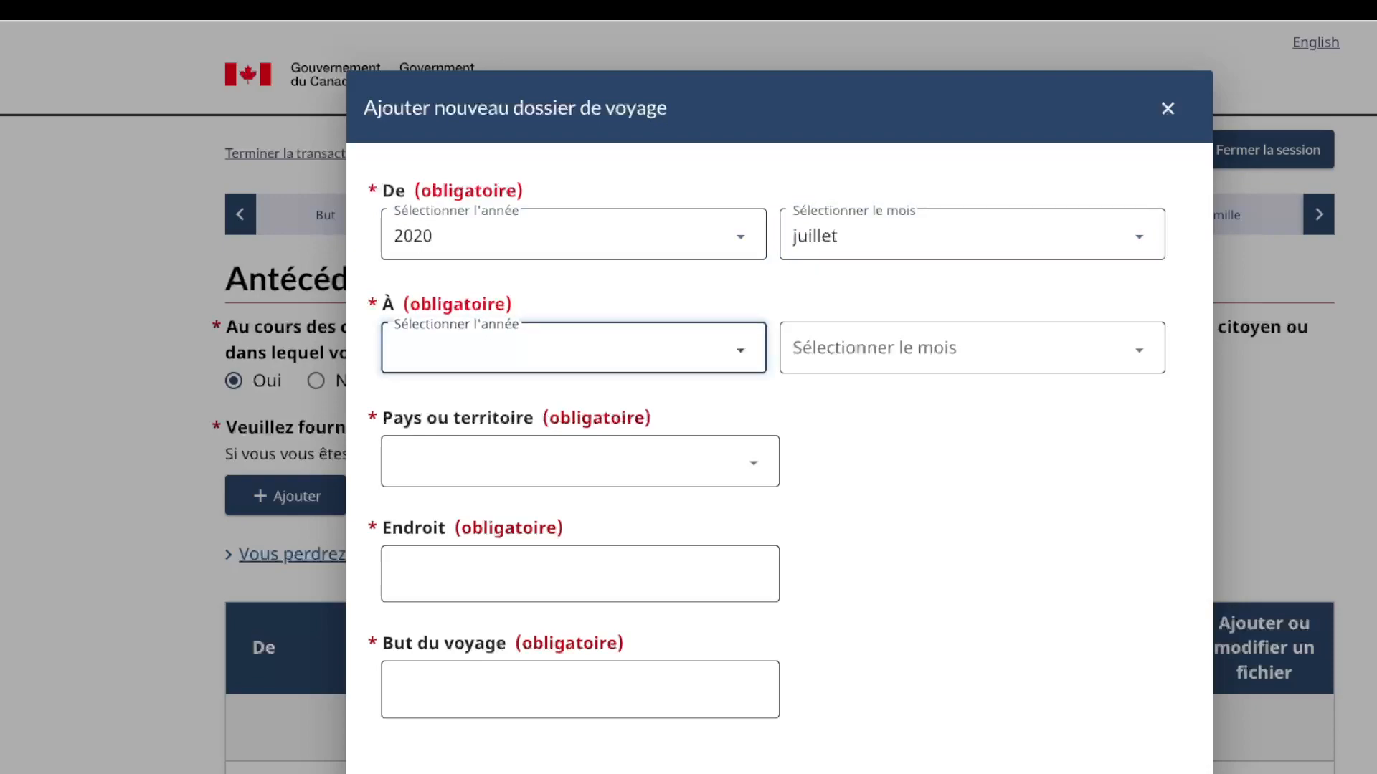
pyautogui.write('2020')
pyautogui.press('Tab')
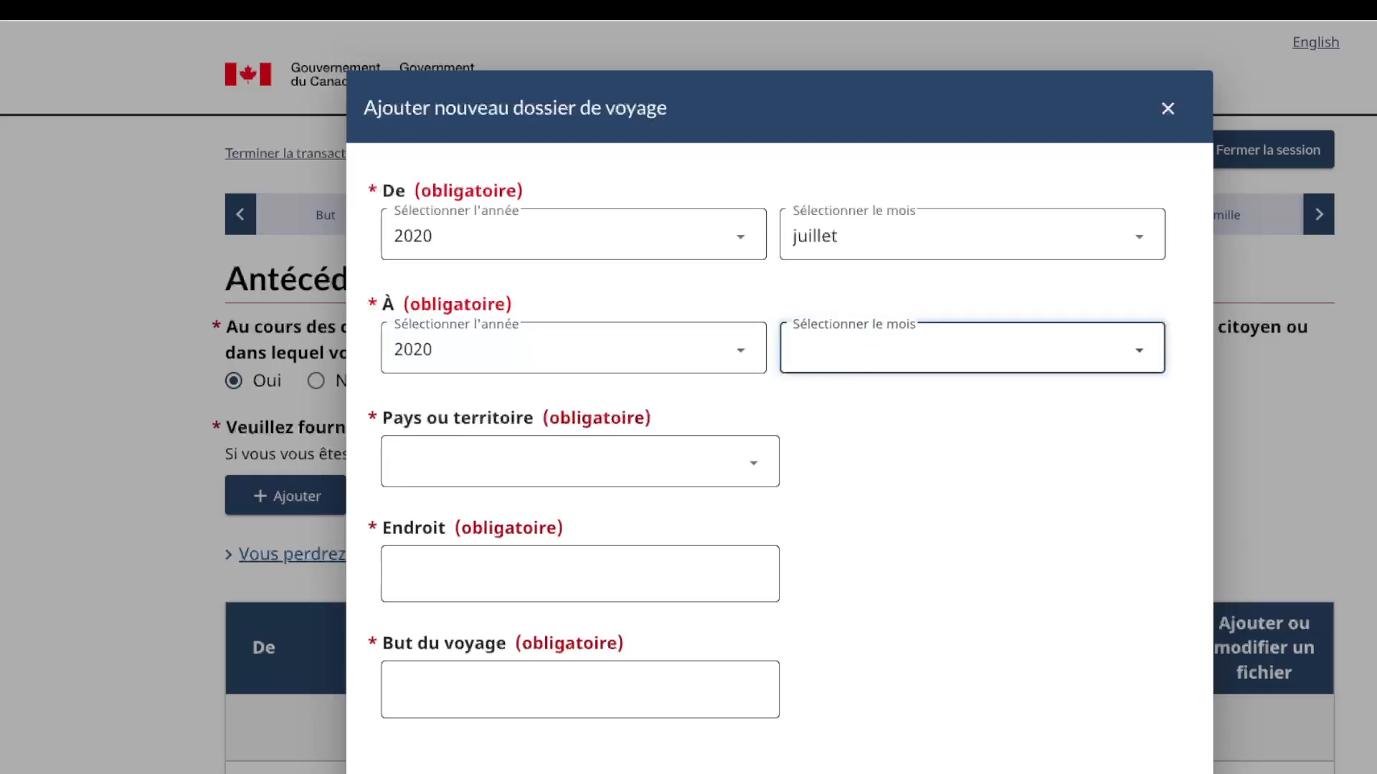
pyautogui.write('août')
pyautogui.press('Tab')
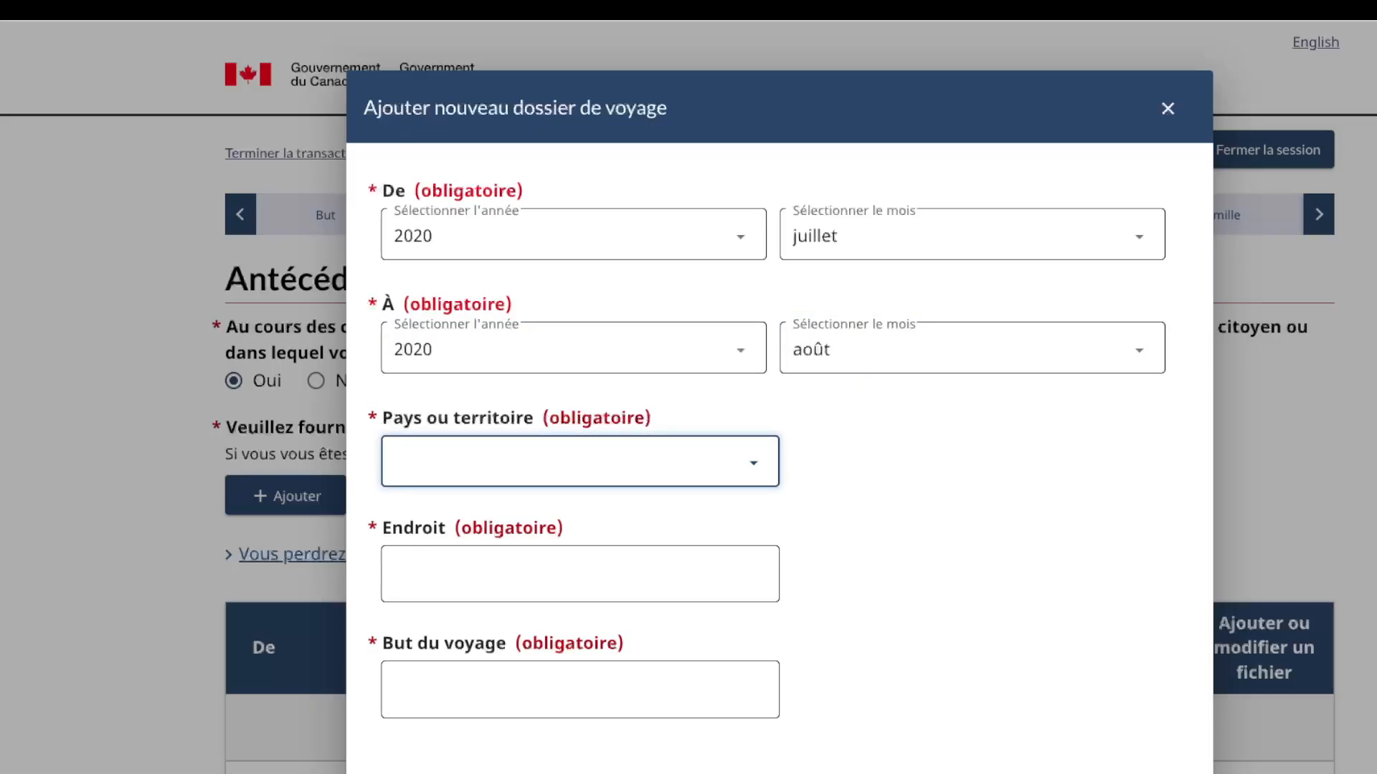
# Step: Set country Afrique du Sud, place cape town, purpose Tourisme, and save the trip
pyautogui.write("Afrique du Sud, République d'")
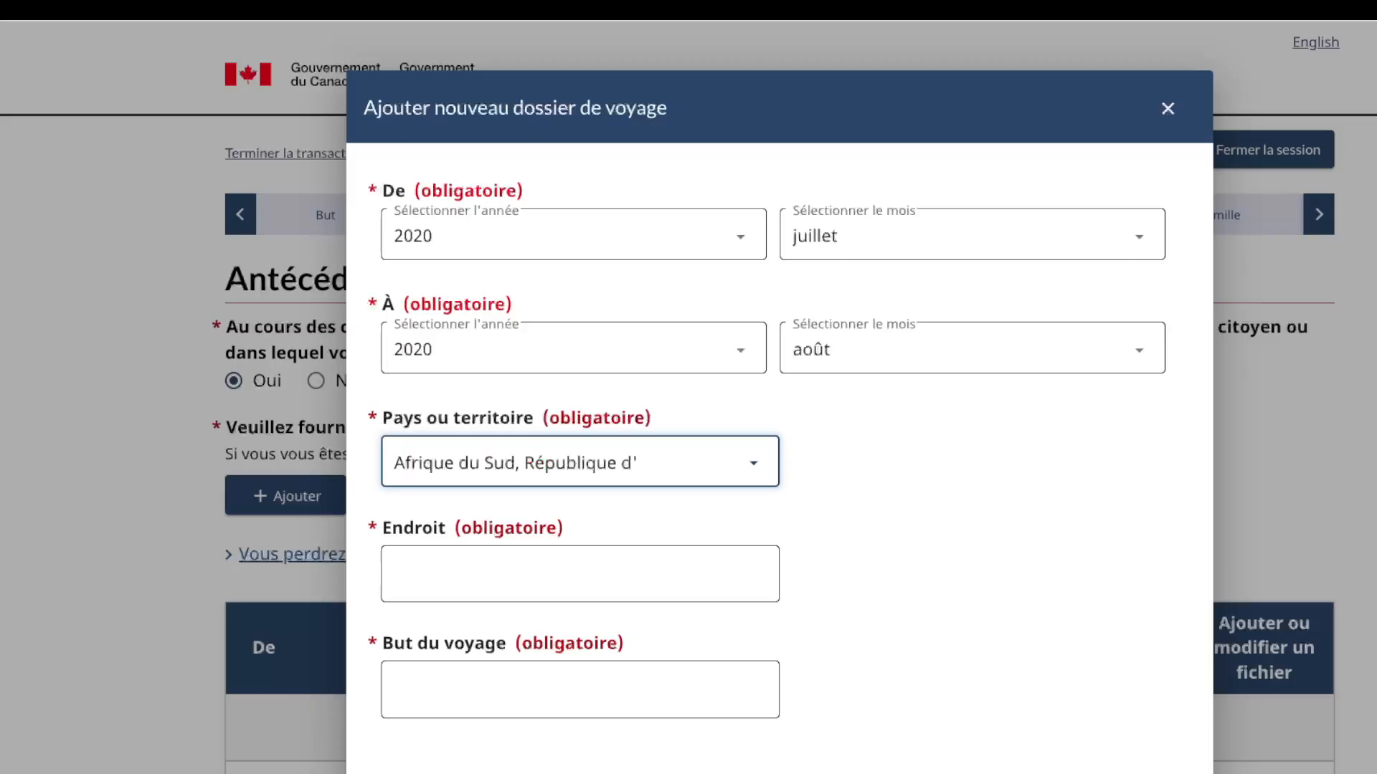
pyautogui.press('Tab')
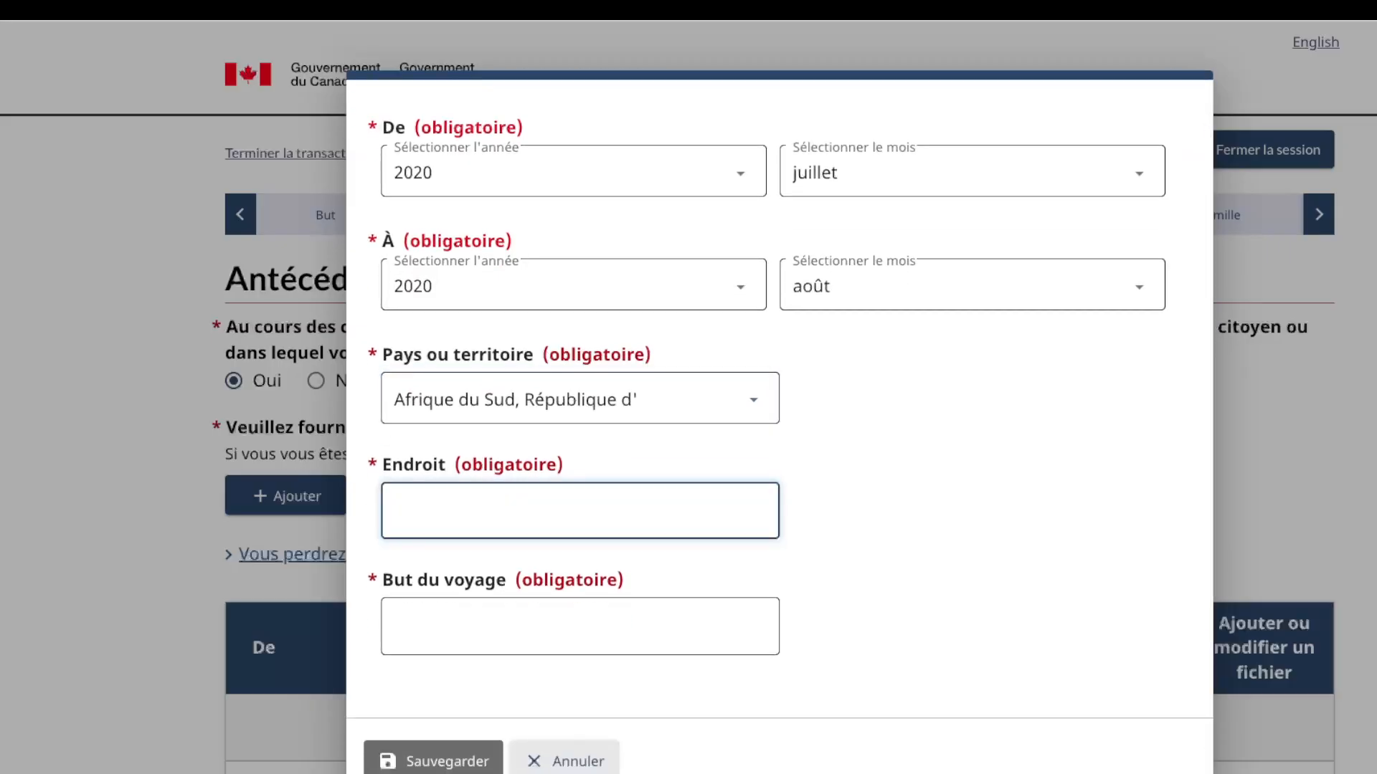
pyautogui.write('cape town')
pyautogui.press('Tab')
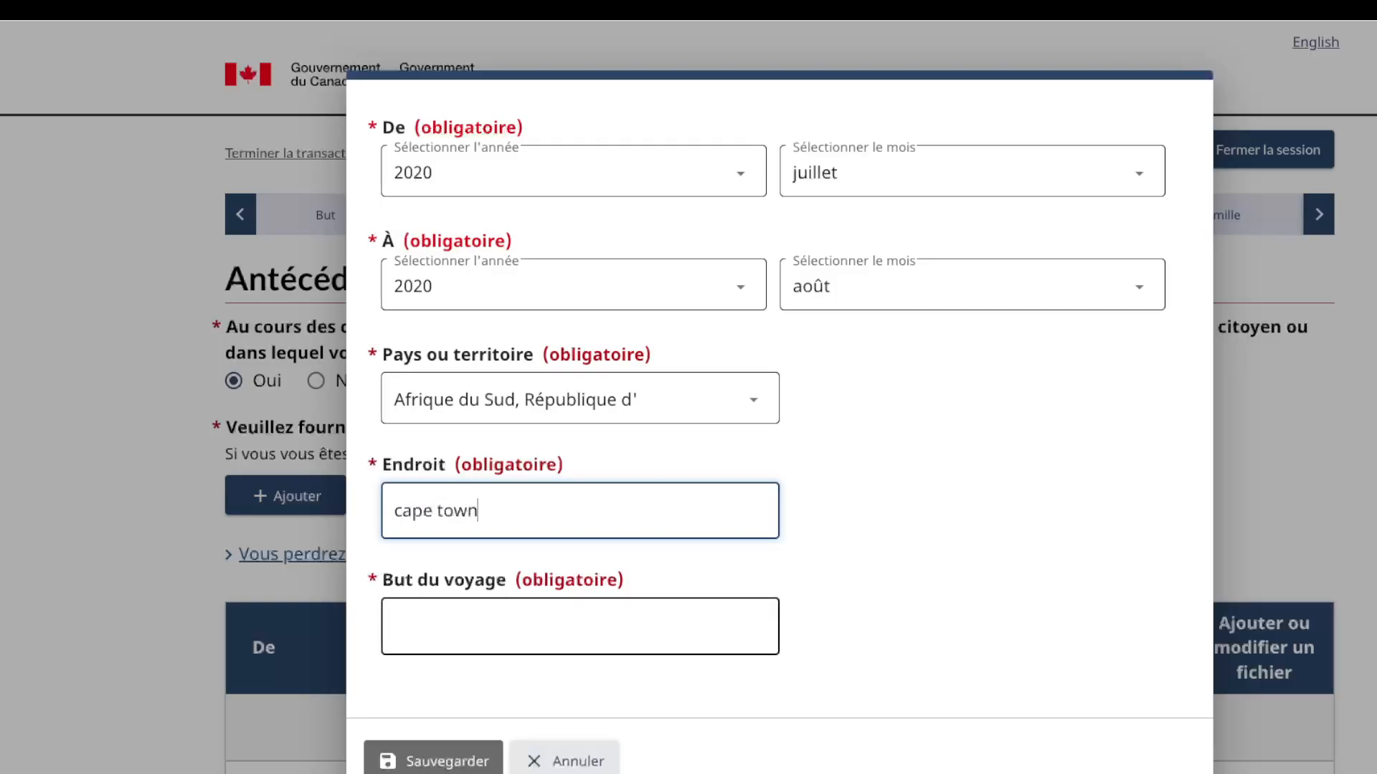
pyautogui.write('Tou')
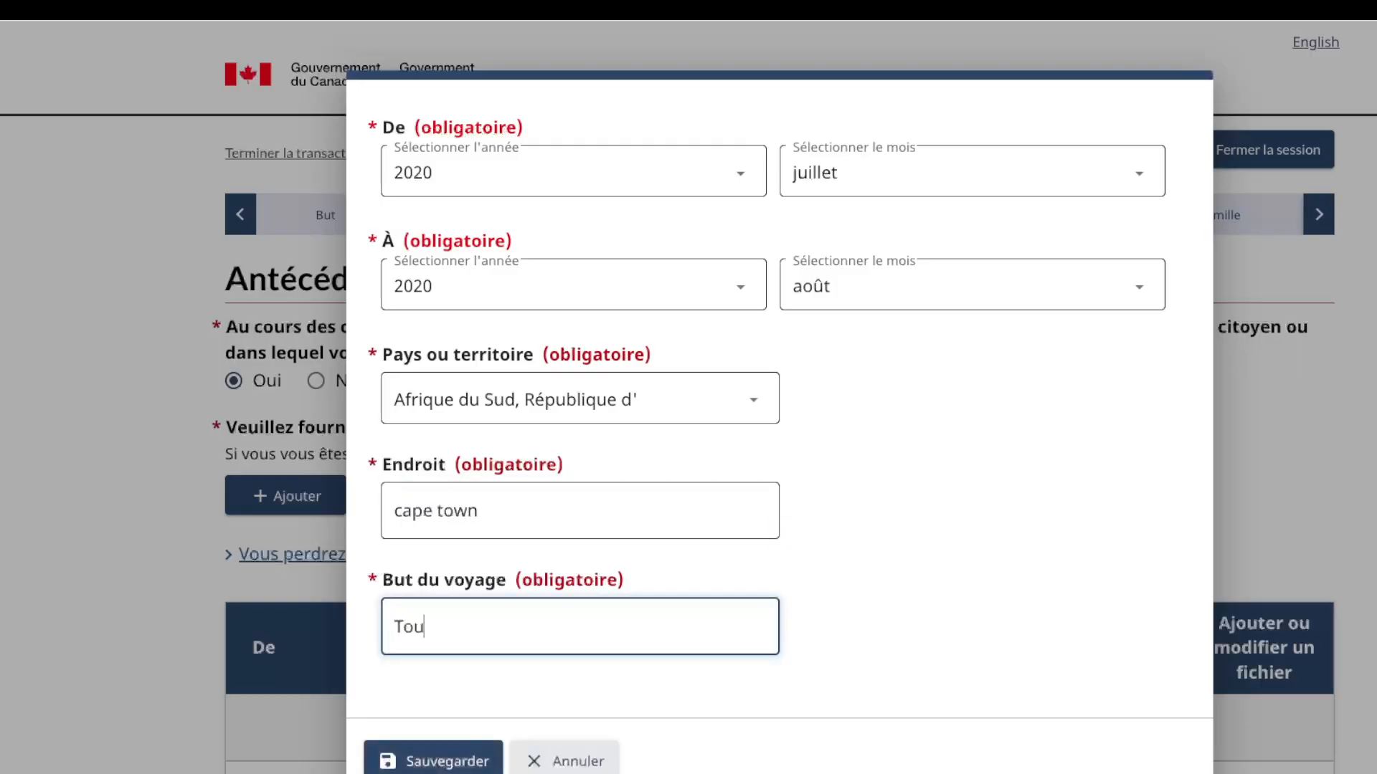
pyautogui.write('risme')
pyautogui.press('Tab')
pyautogui.press('Return')
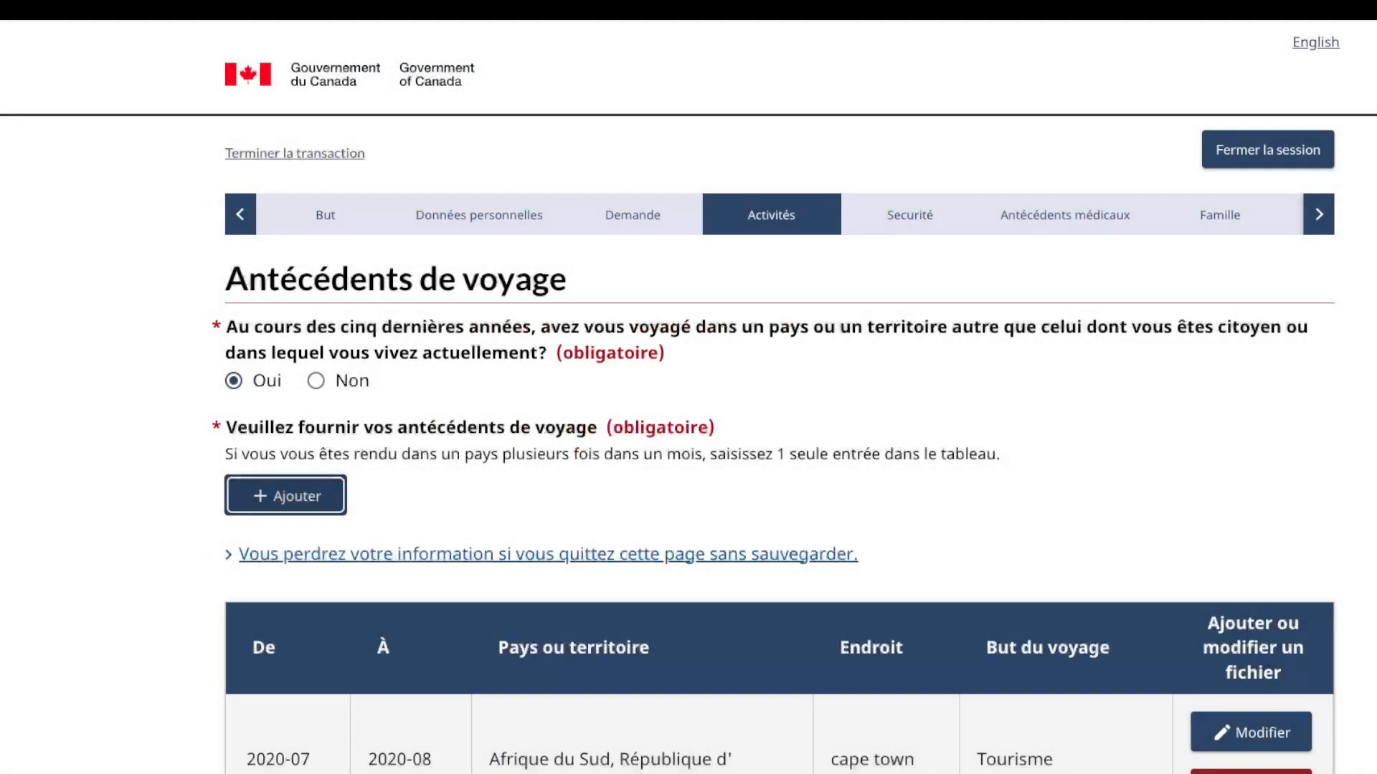
pyautogui.scroll(-2, 688, 397)
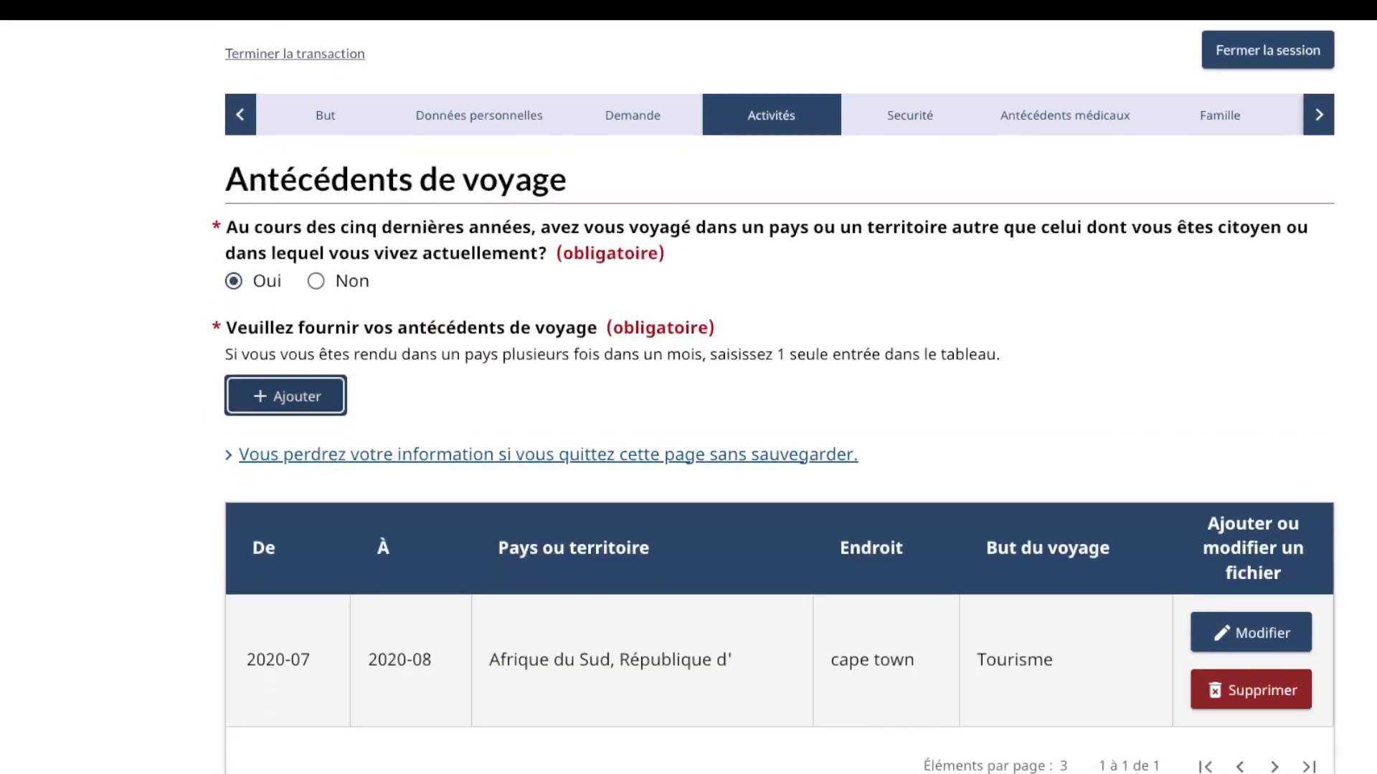
# Step: Add a second trip from juillet 2025 to juillet 2025 with country Afrique du Sud
pyautogui.press('Return')
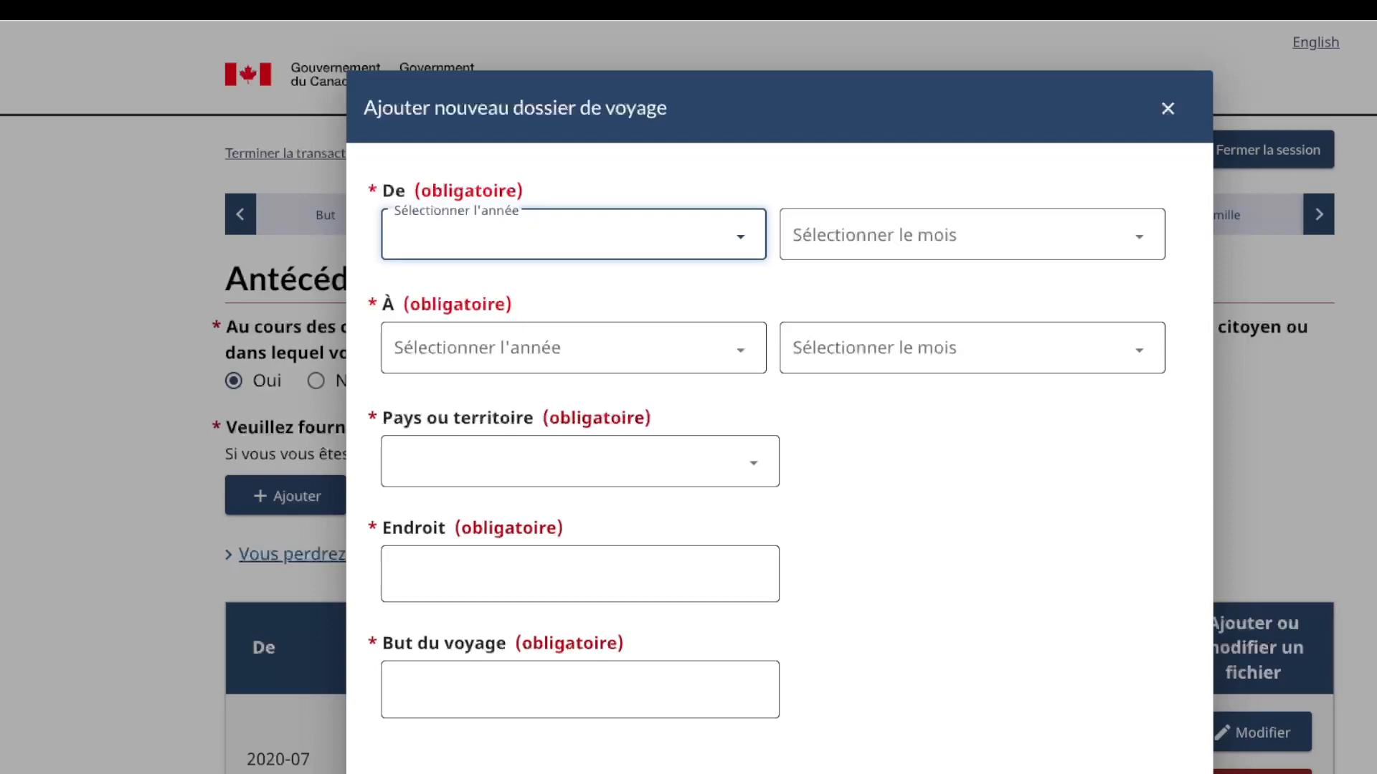
pyautogui.press('Down')
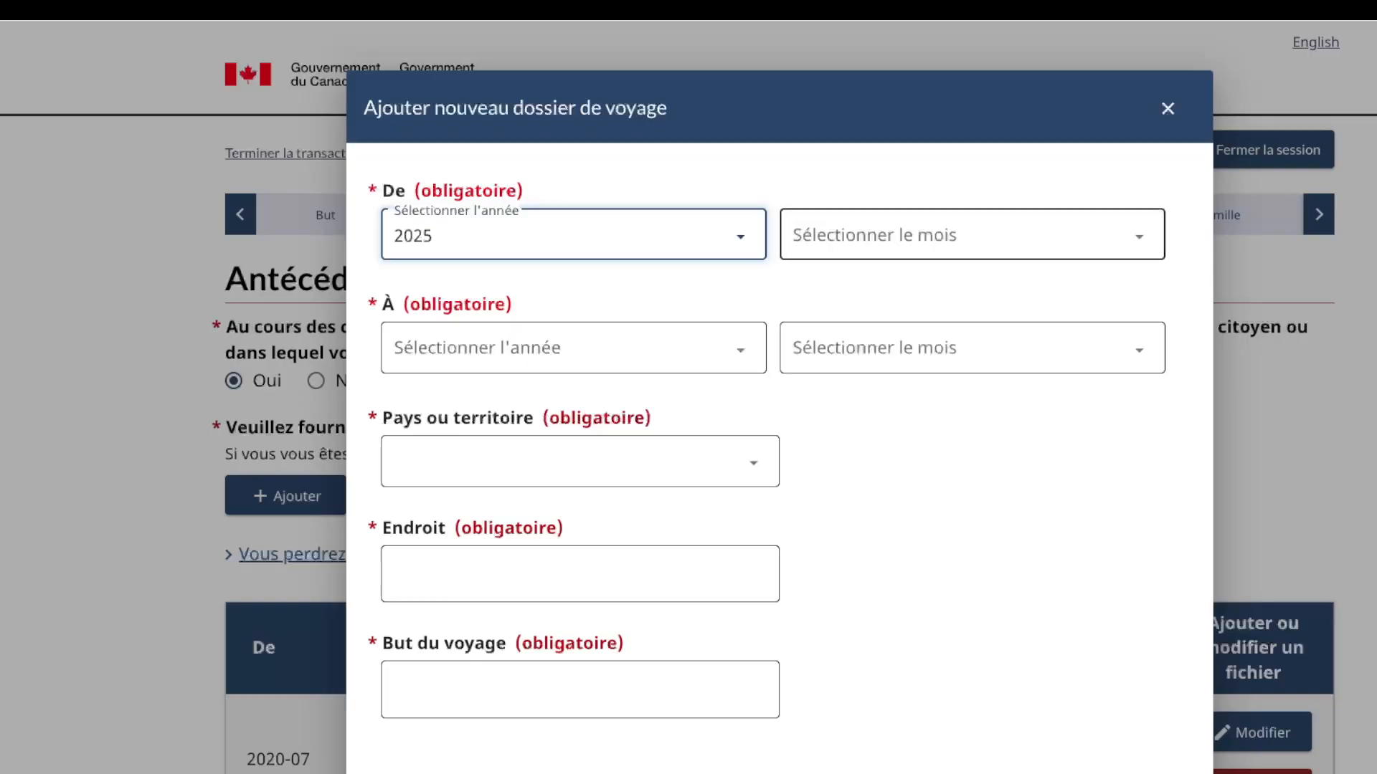
pyautogui.press('Tab')
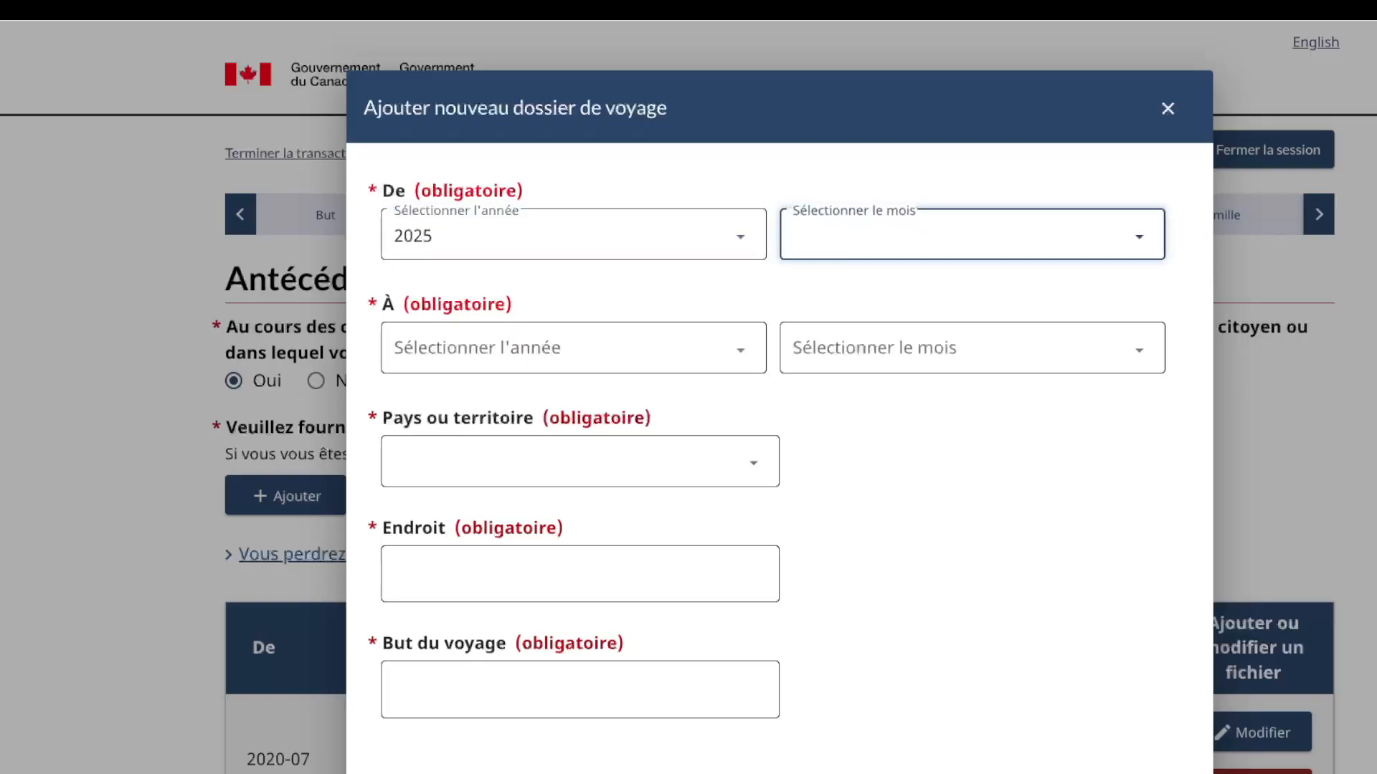
pyautogui.write('juillet')
pyautogui.press('Tab')
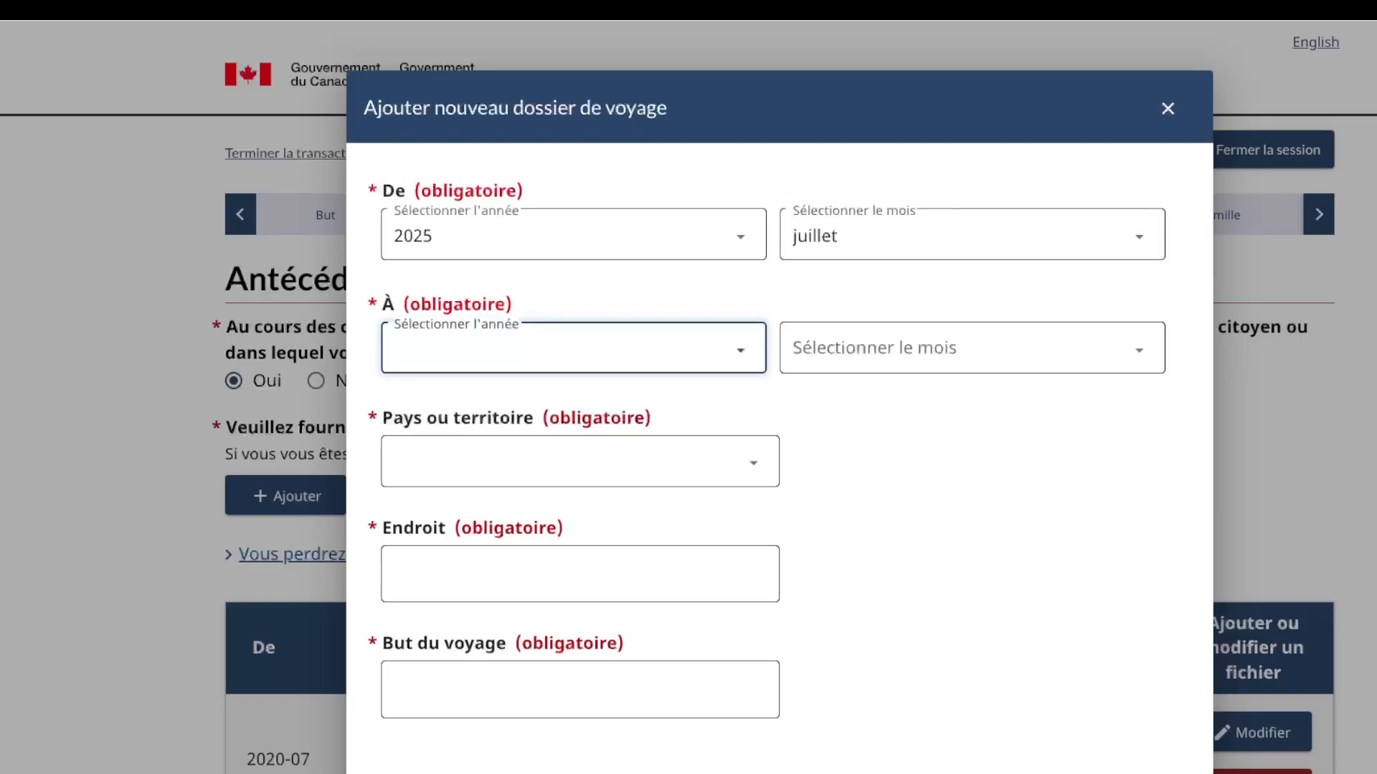
pyautogui.press('Down')
pyautogui.press('Tab')
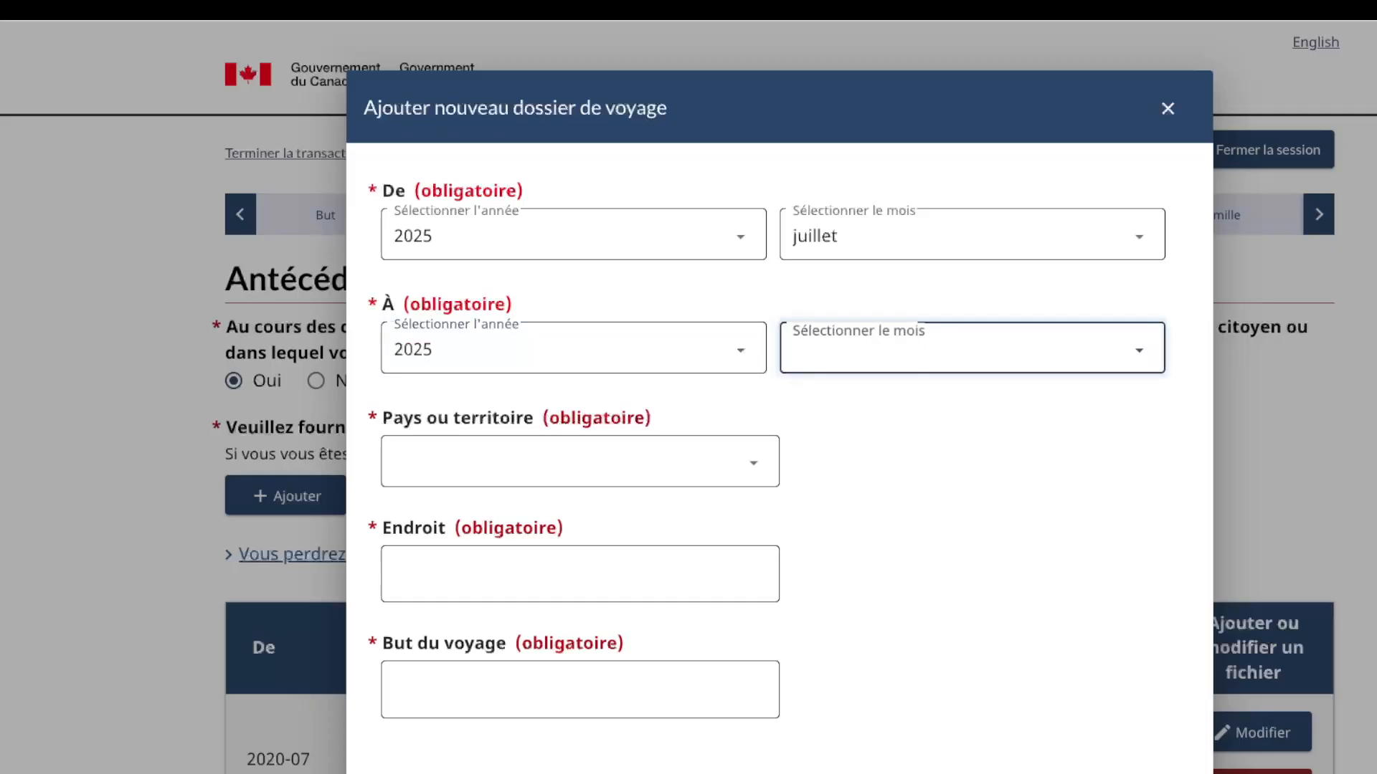
pyautogui.write('septembre')
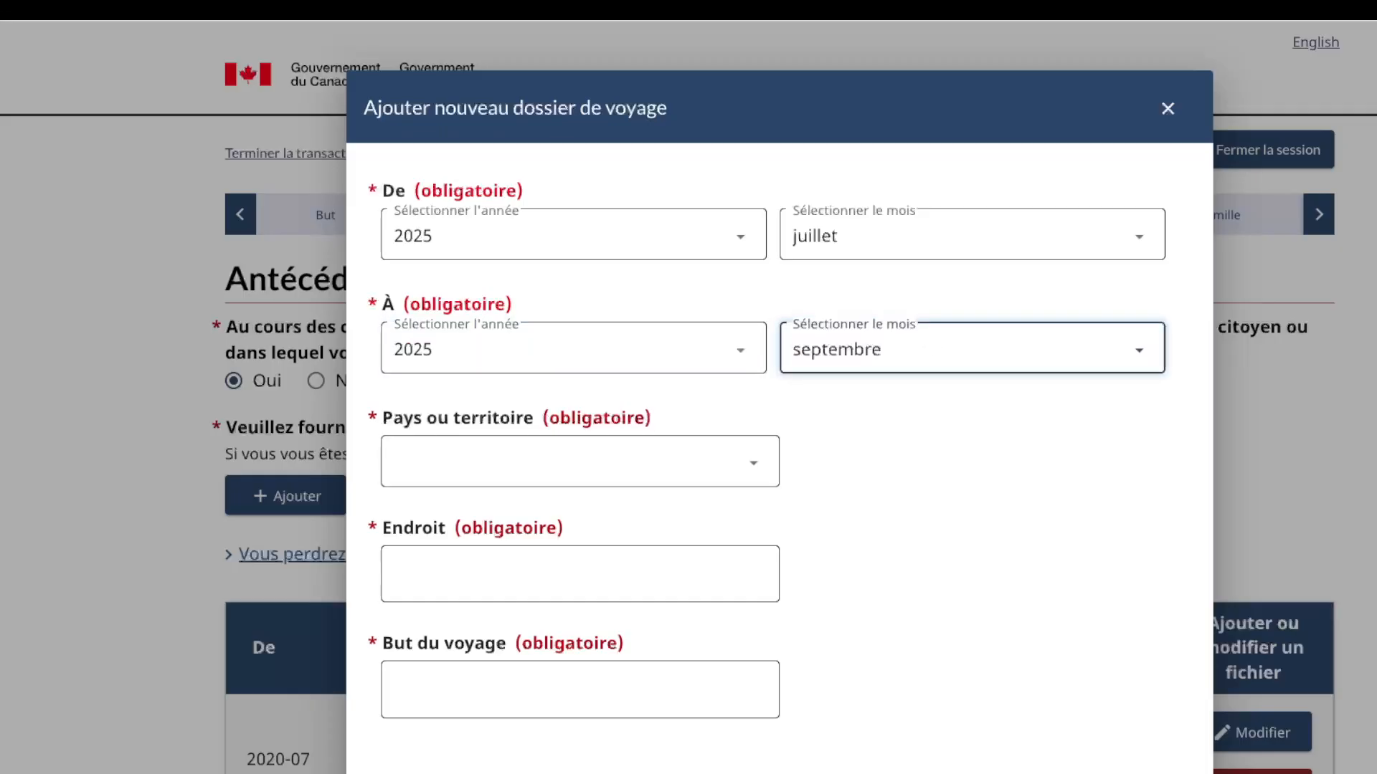
pyautogui.press('Up')
pyautogui.press('Up')
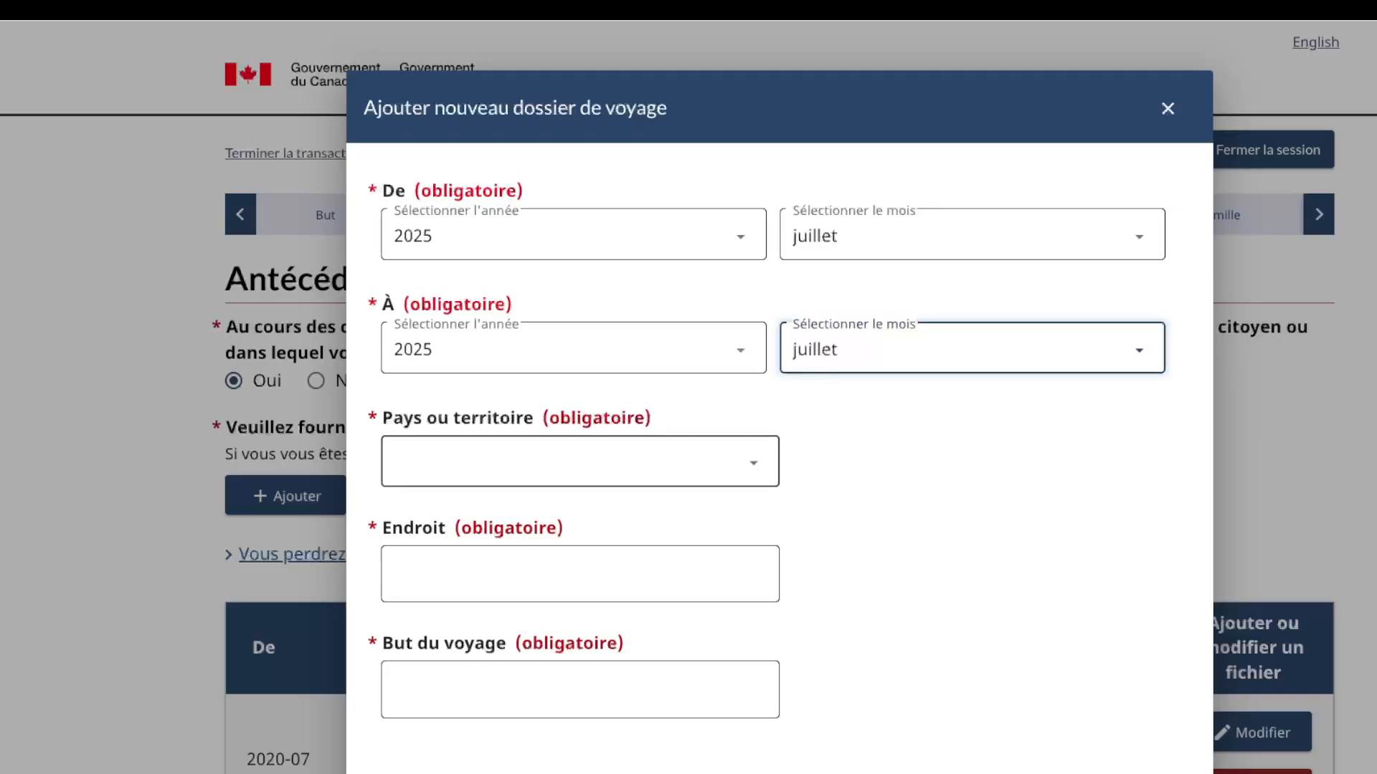
pyautogui.press('Tab')
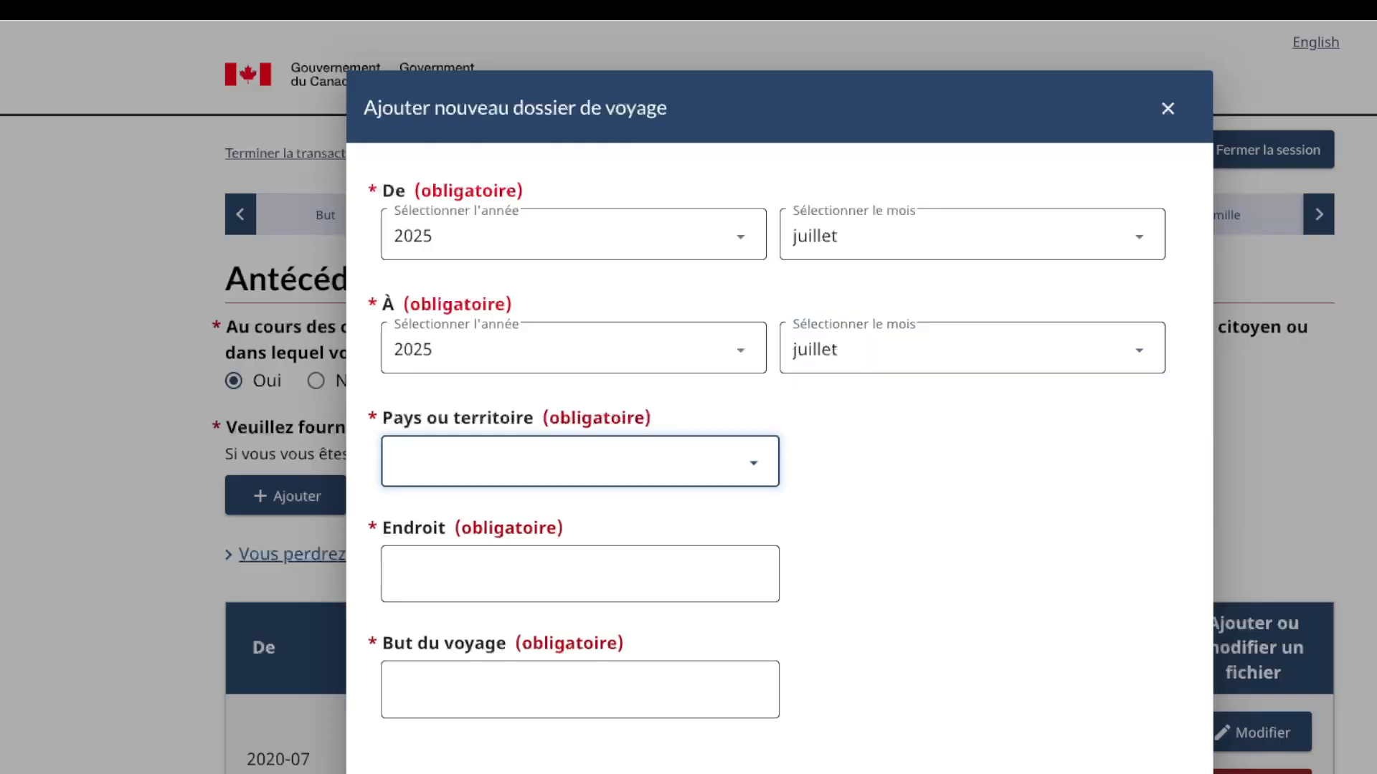
pyautogui.press('Down')
pyautogui.press('Down')
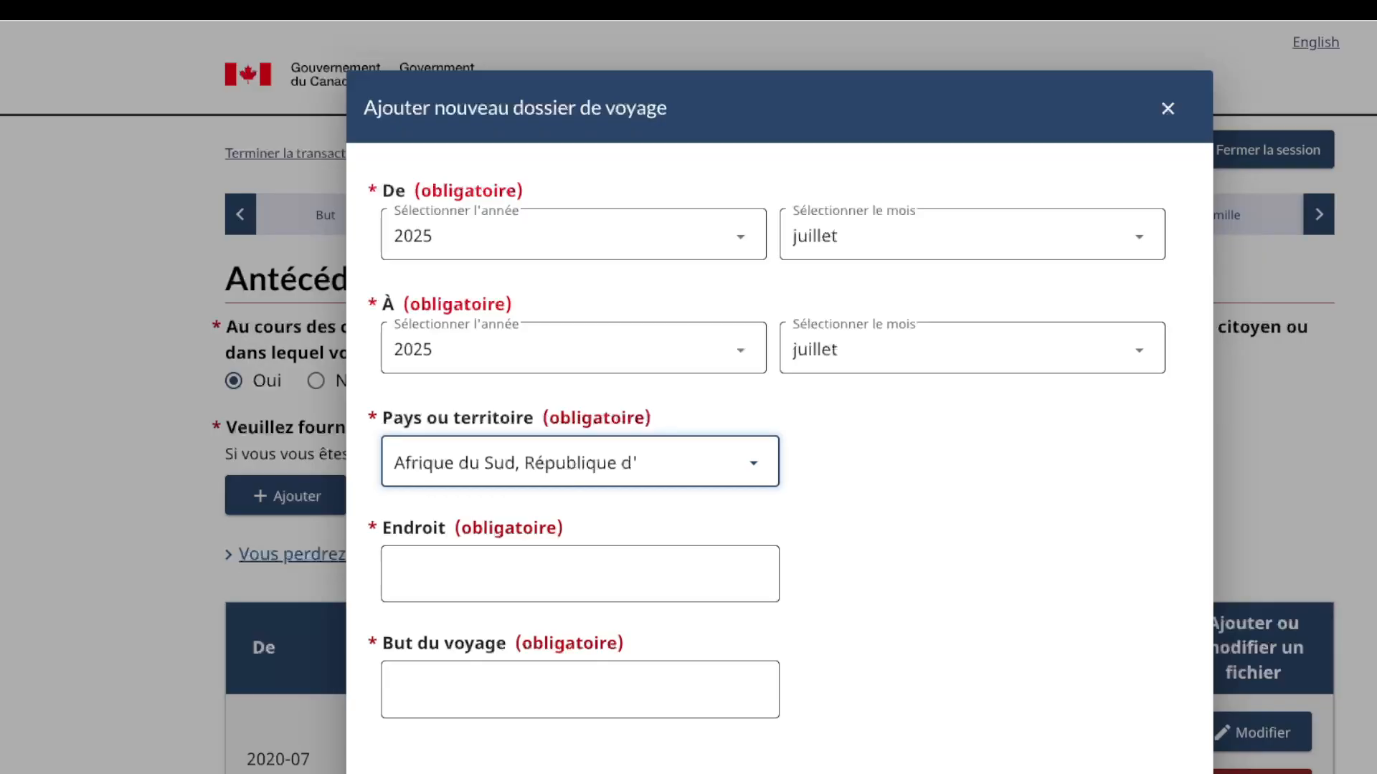
# Step: Set the new trip's country to Émirats arabes unis and the city to Dubai
pyautogui.write('ém')
pyautogui.click(580, 574)
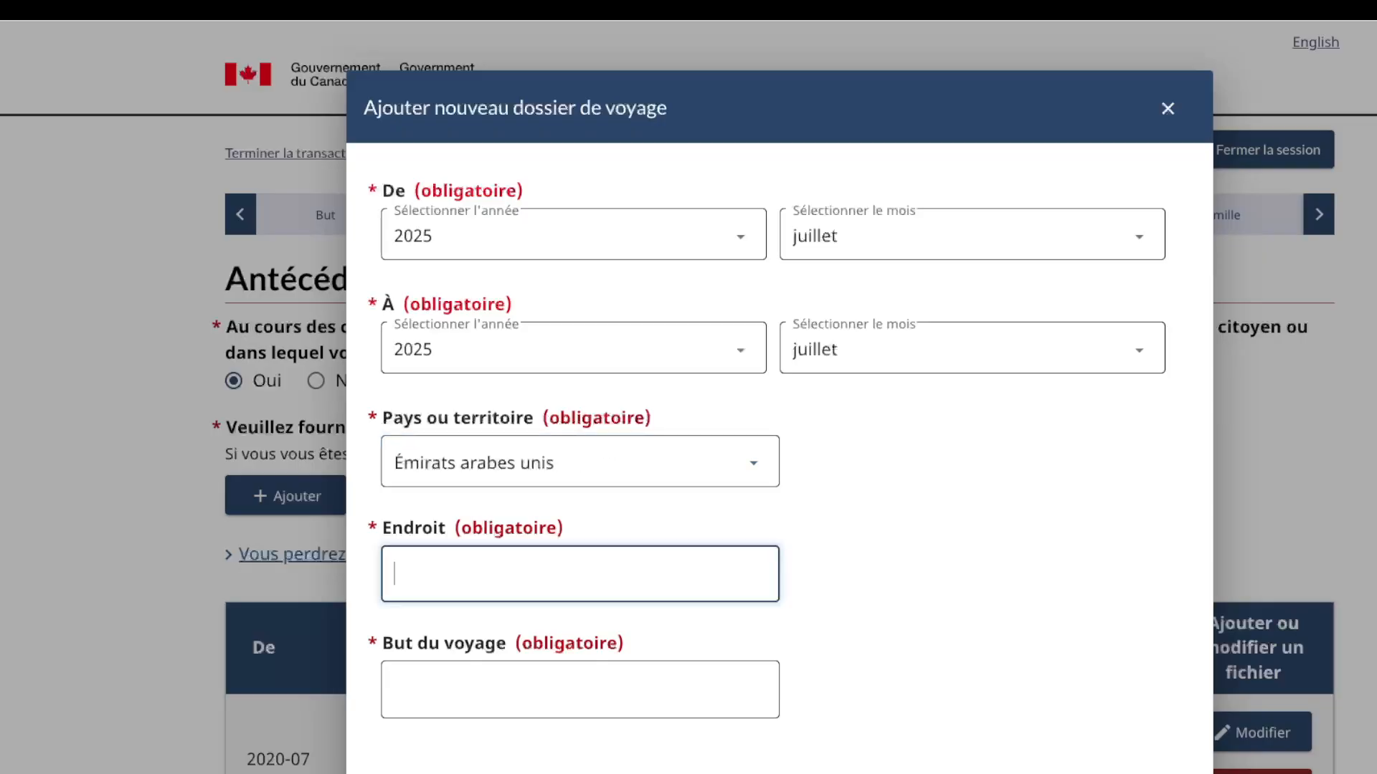
pyautogui.write('dubai')
pyautogui.press('BackSpace')
pyautogui.press('BackSpace')
pyautogui.press('BackSpace')
pyautogui.press('BackSpace')
pyautogui.press('BackSpace')
pyautogui.write('dabi')
pyautogui.press('BackSpace')
pyautogui.press('BackSpace')
pyautogui.press('BackSpace')
pyautogui.press('BackSpace')
pyautogui.write('Dubai')
# Step: Enter purpose tourisme, save the Dubai trip, then save the travel history
pyautogui.click(579, 690)
pyautogui.write('touri')
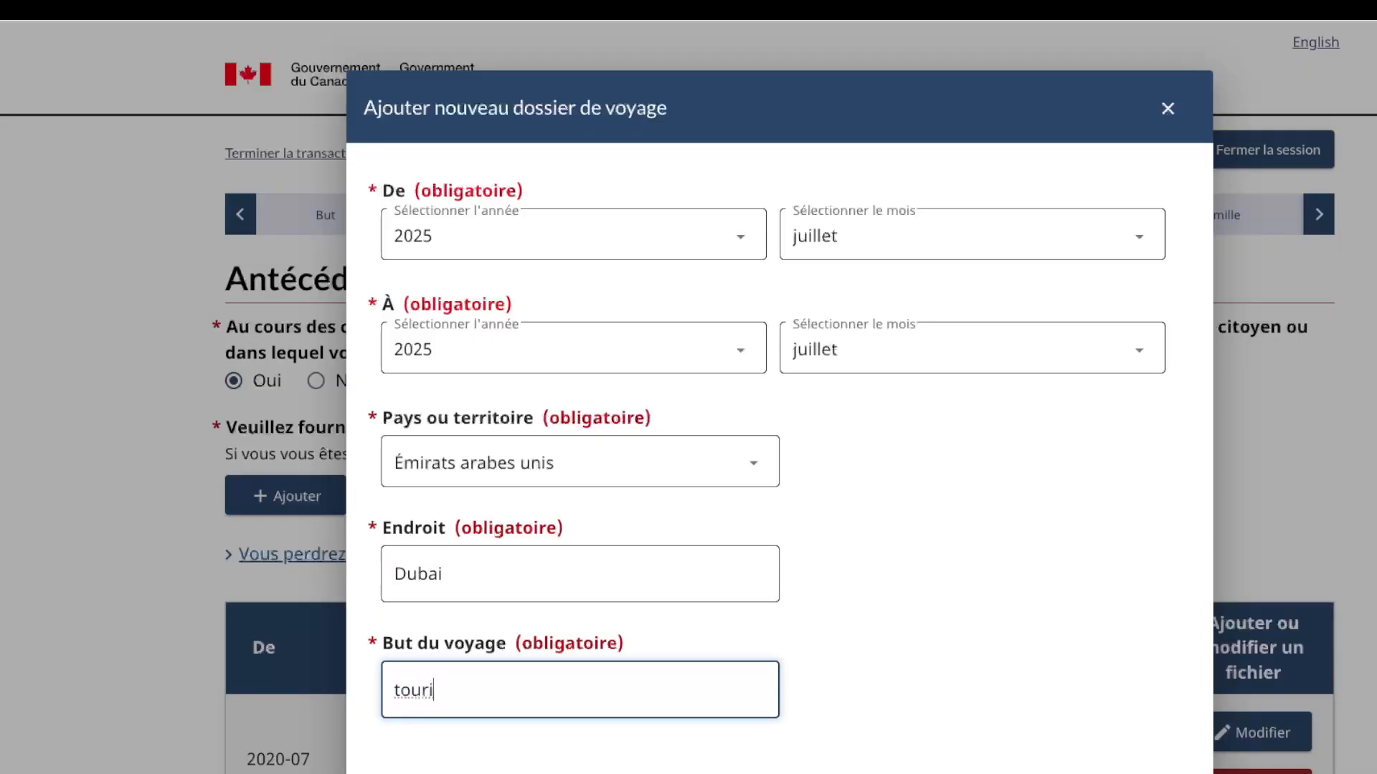
pyautogui.write('sme')
pyautogui.scroll(-1, 580, 689)
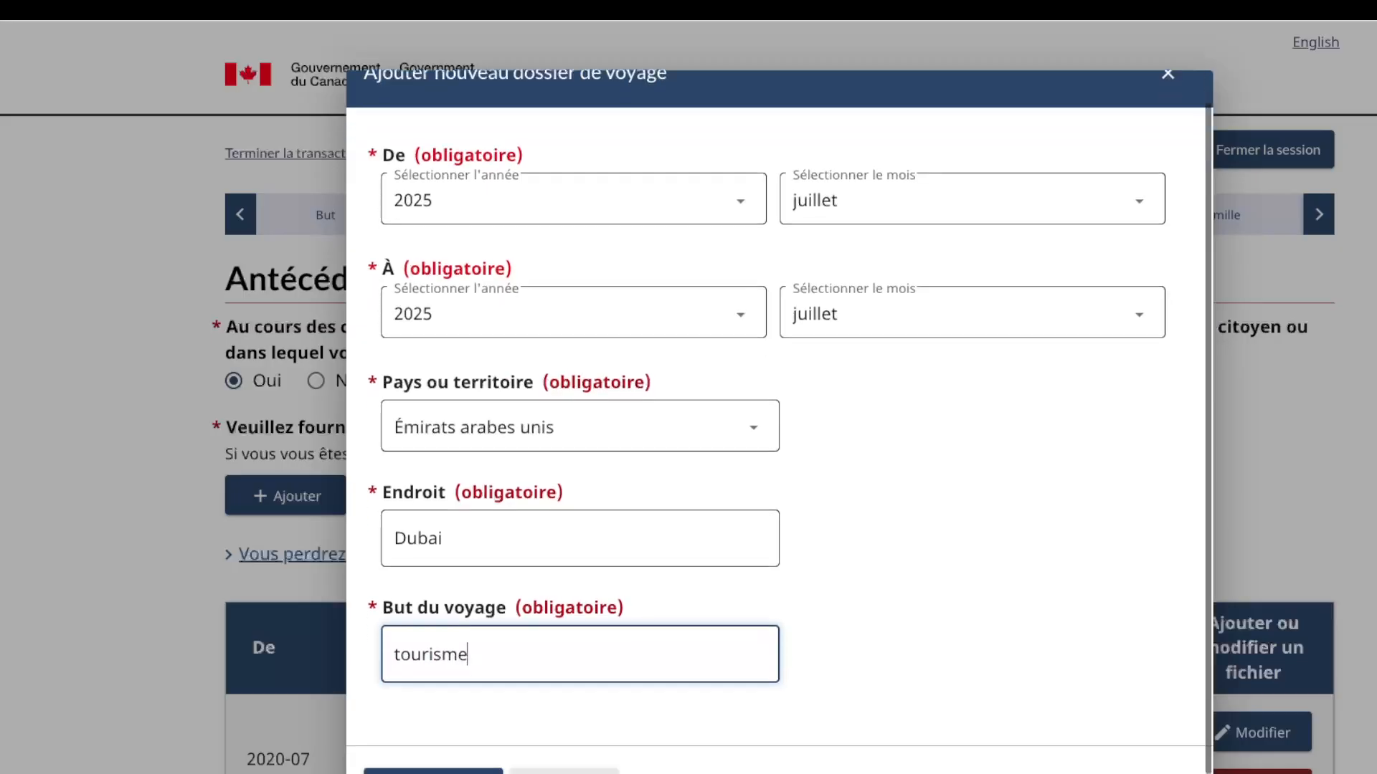
pyautogui.click(435, 760)
pyautogui.scroll(-1, 435, 753)
pyautogui.scroll(-6, 789, 431)
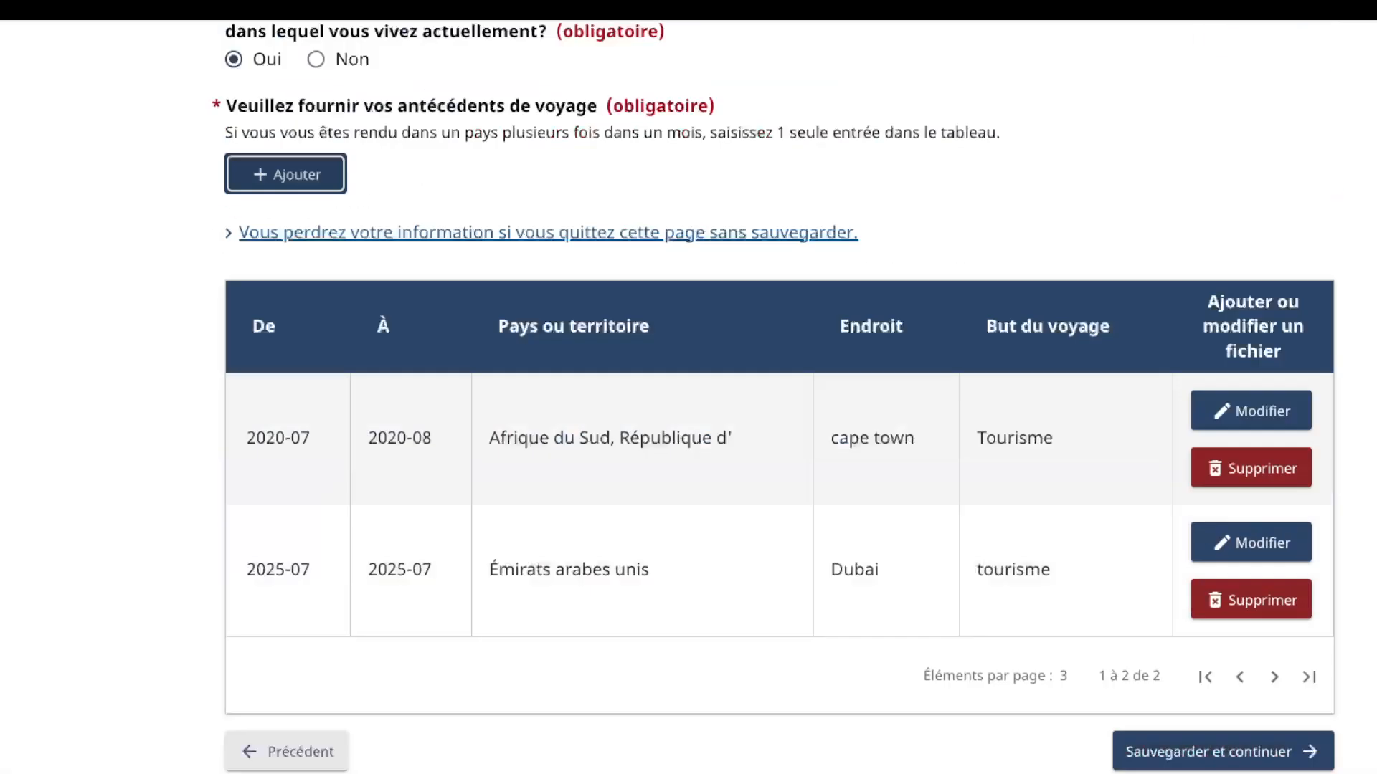
pyautogui.click(1166, 512)
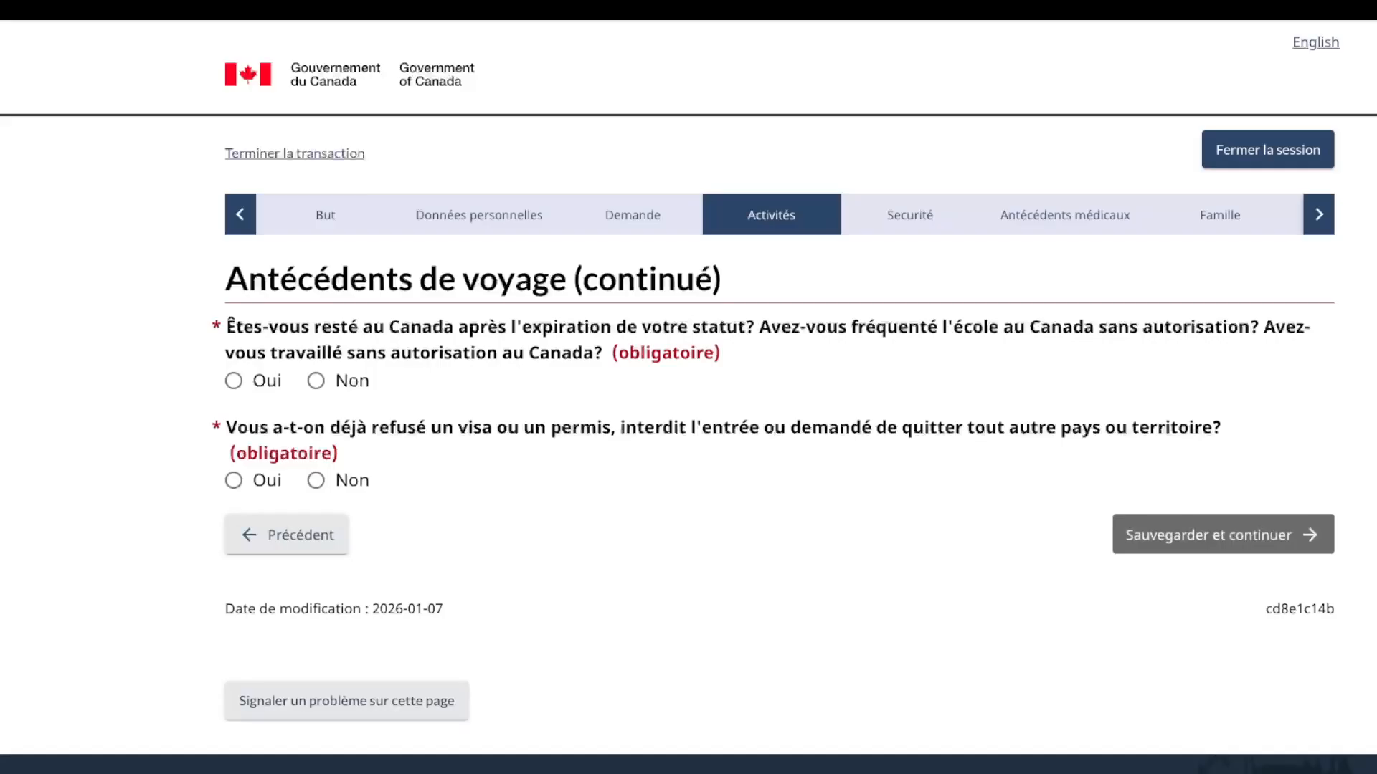
# Step: Answer Non to the overstay and refused-visa questions and save the page
pyautogui.click(316, 381)
pyautogui.click(316, 381)
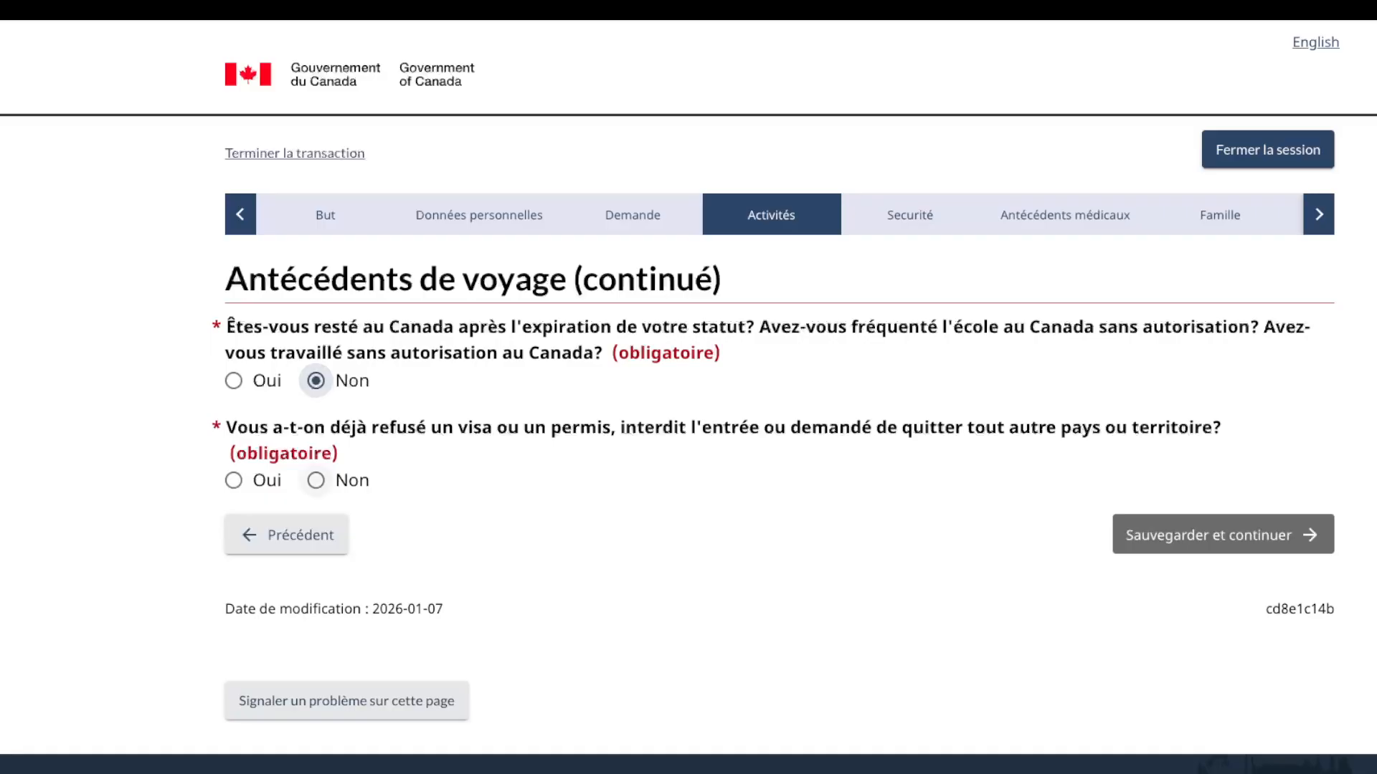
pyautogui.click(316, 481)
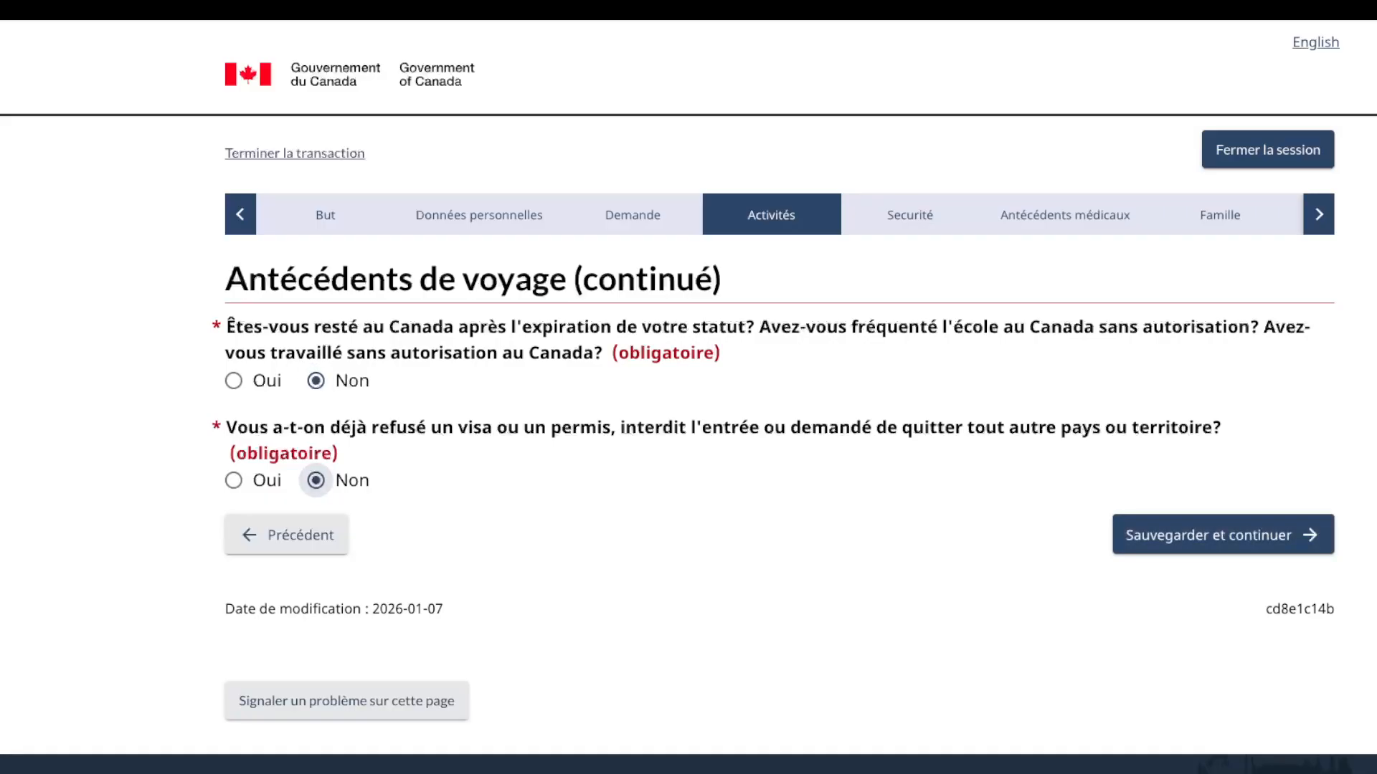
pyautogui.press('Tab')
pyautogui.press('Return')
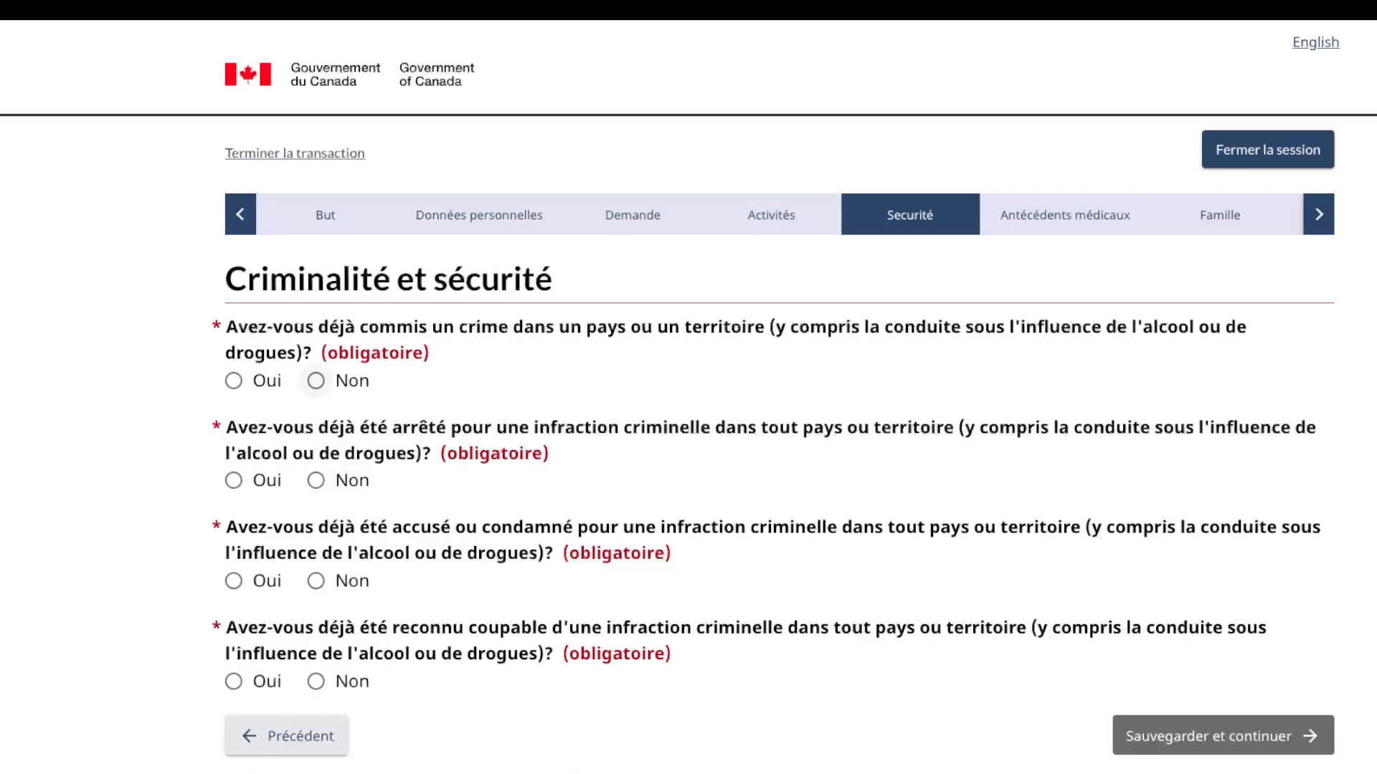
# Step: Answer Non to the four crime, arrest, charge and guilty questions and save
pyautogui.click(316, 380)
pyautogui.click(315, 481)
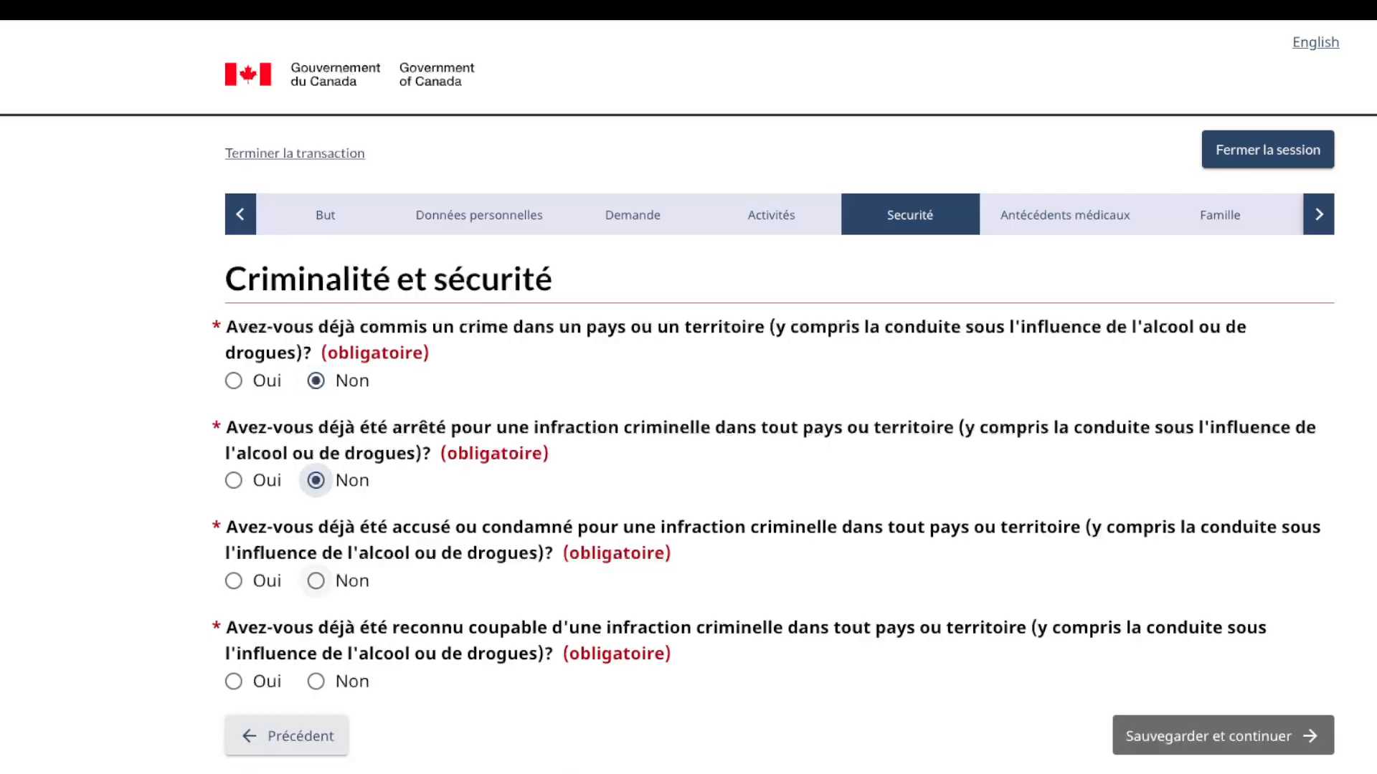
pyautogui.click(315, 581)
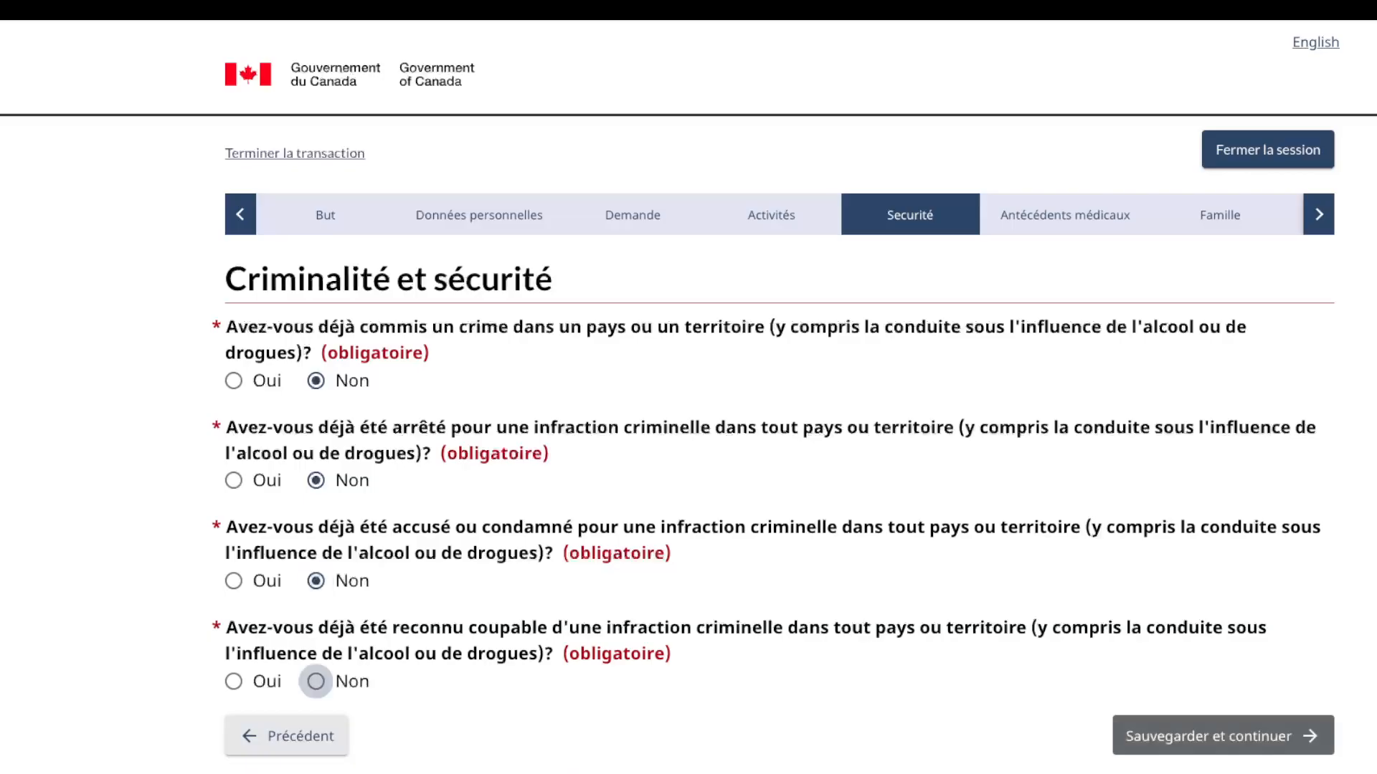
pyautogui.click(316, 682)
pyautogui.click(1222, 736)
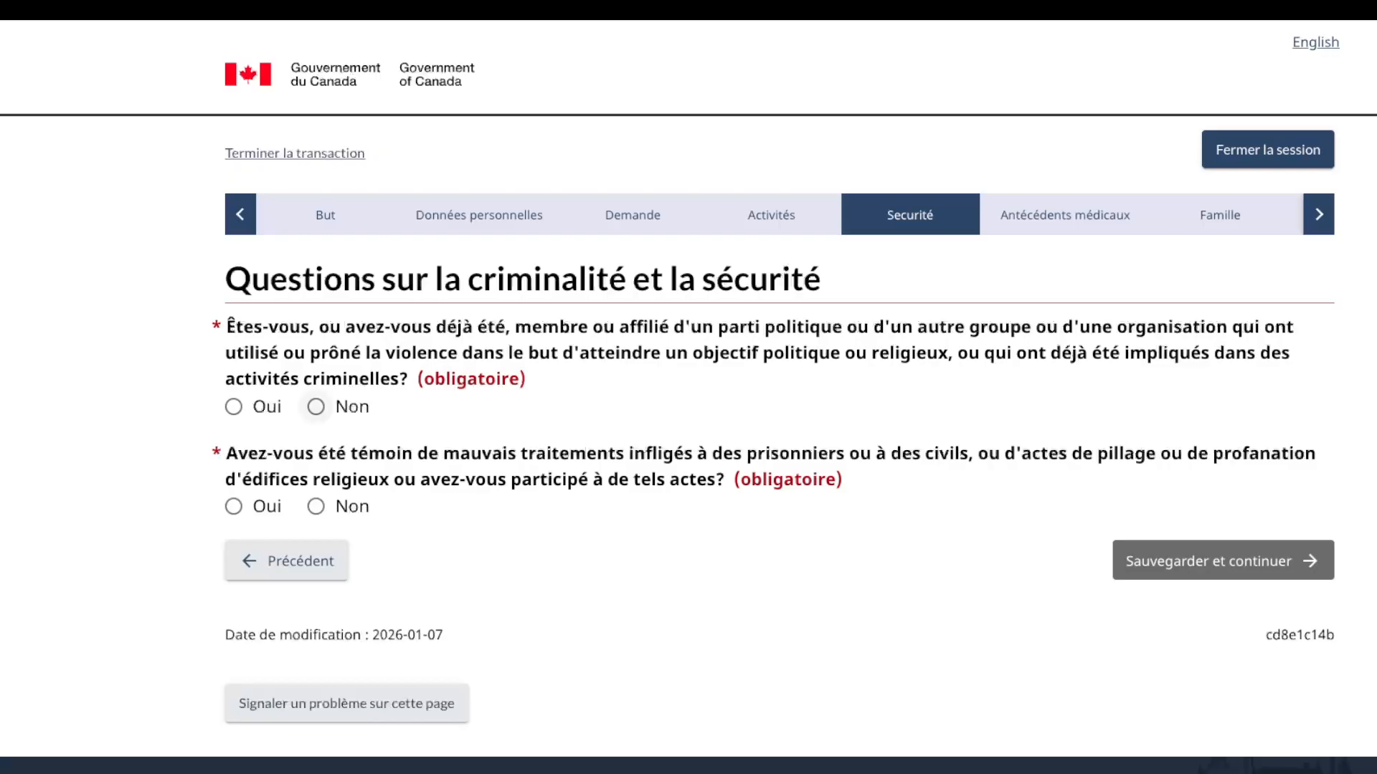
# Step: Answer Non to violent-organization membership and mistreatment or looting, then save
pyautogui.click(315, 406)
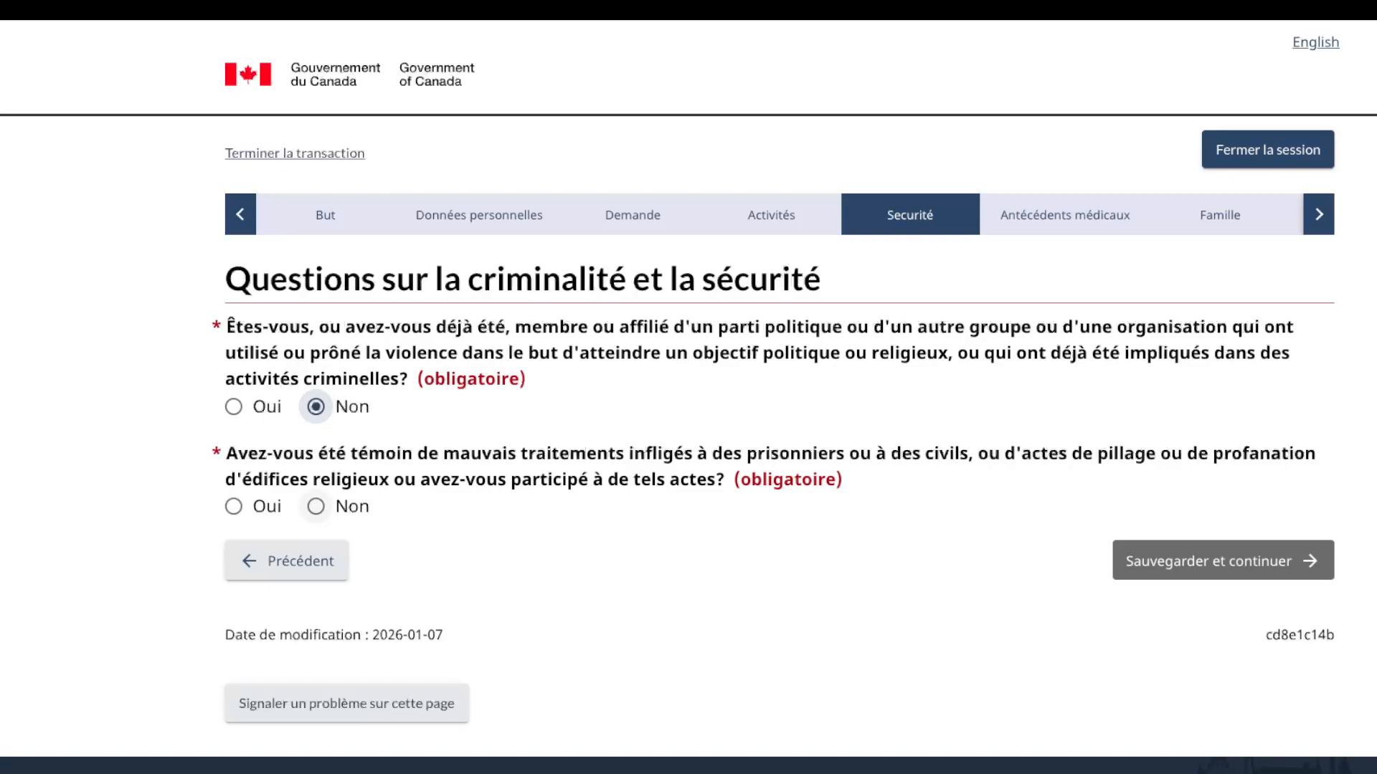
pyautogui.click(316, 506)
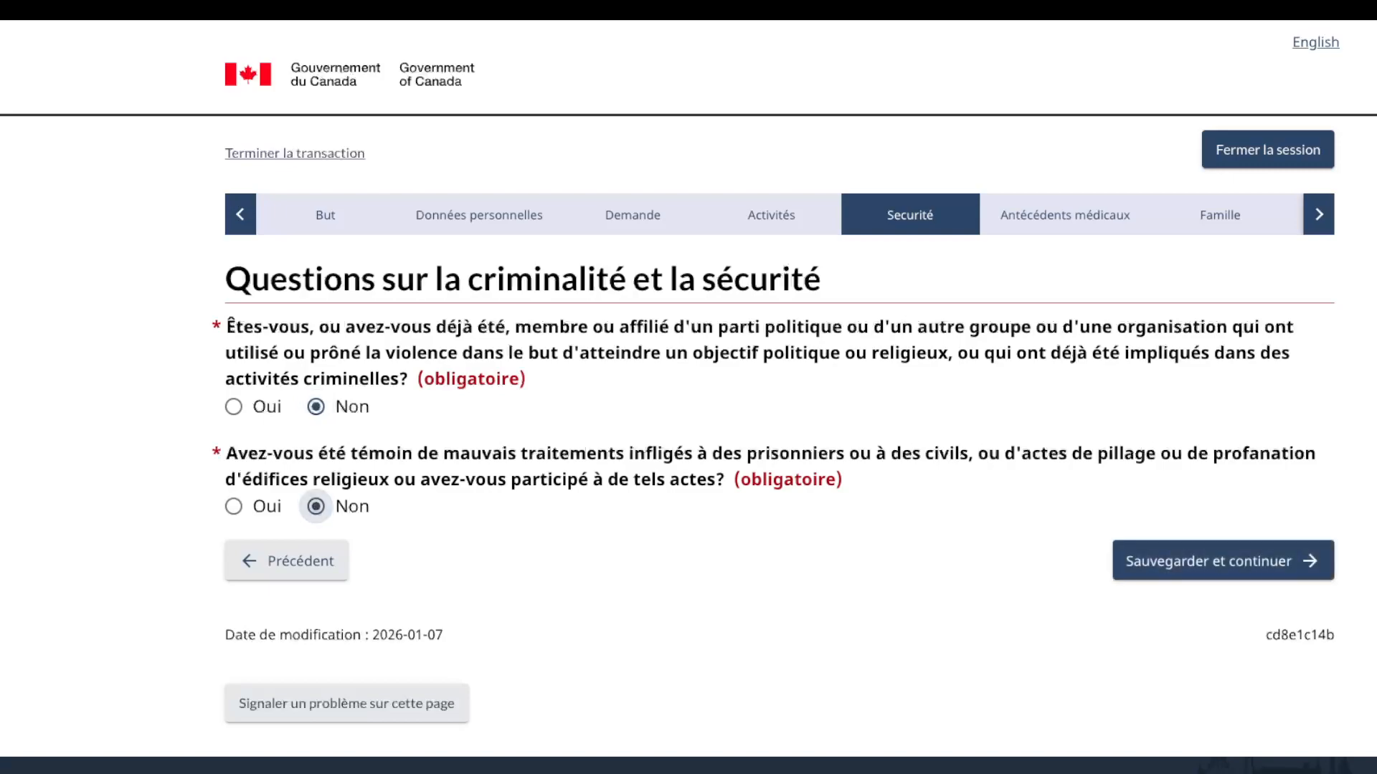
pyautogui.click(1222, 561)
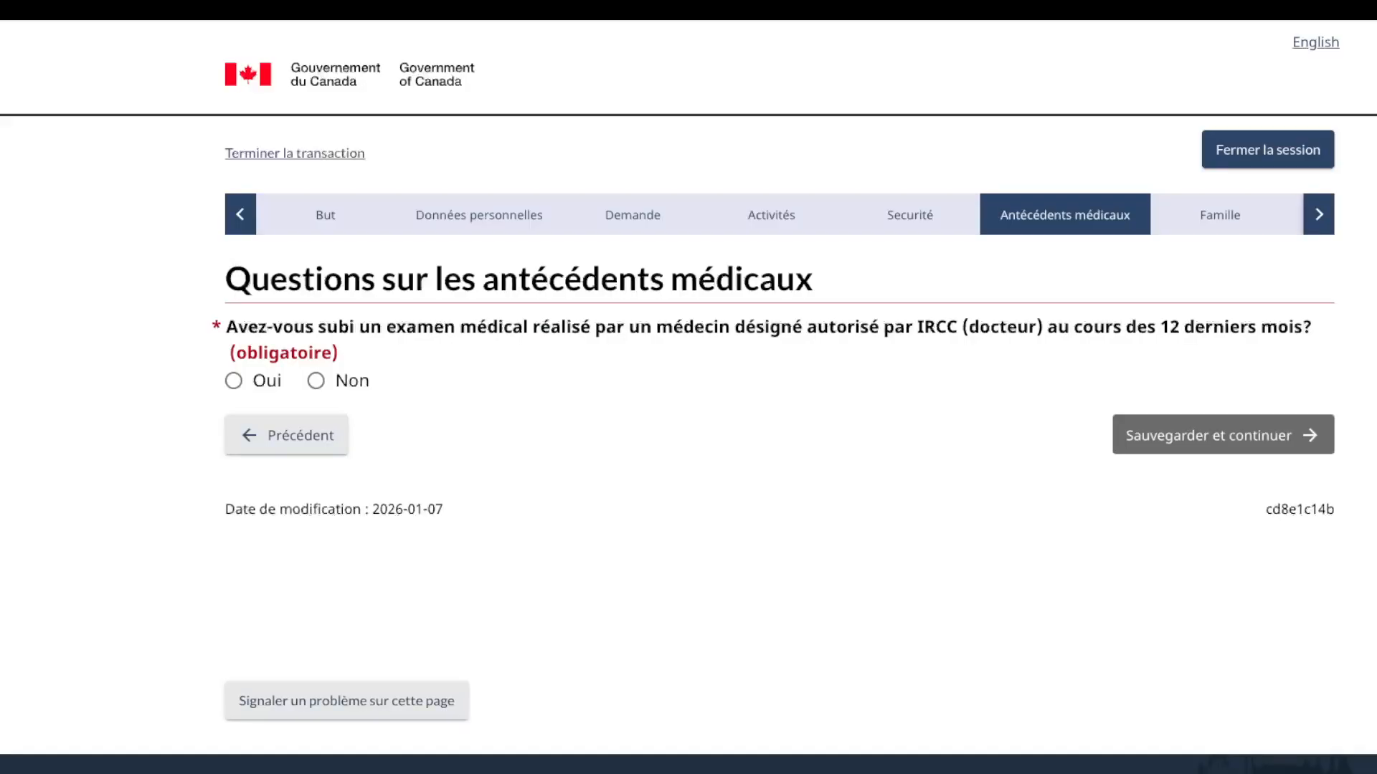
# Step: Answer Non to the recent medical exam, tuberculosis diagnosis and tuberculosis contact questions
pyautogui.click(315, 381)
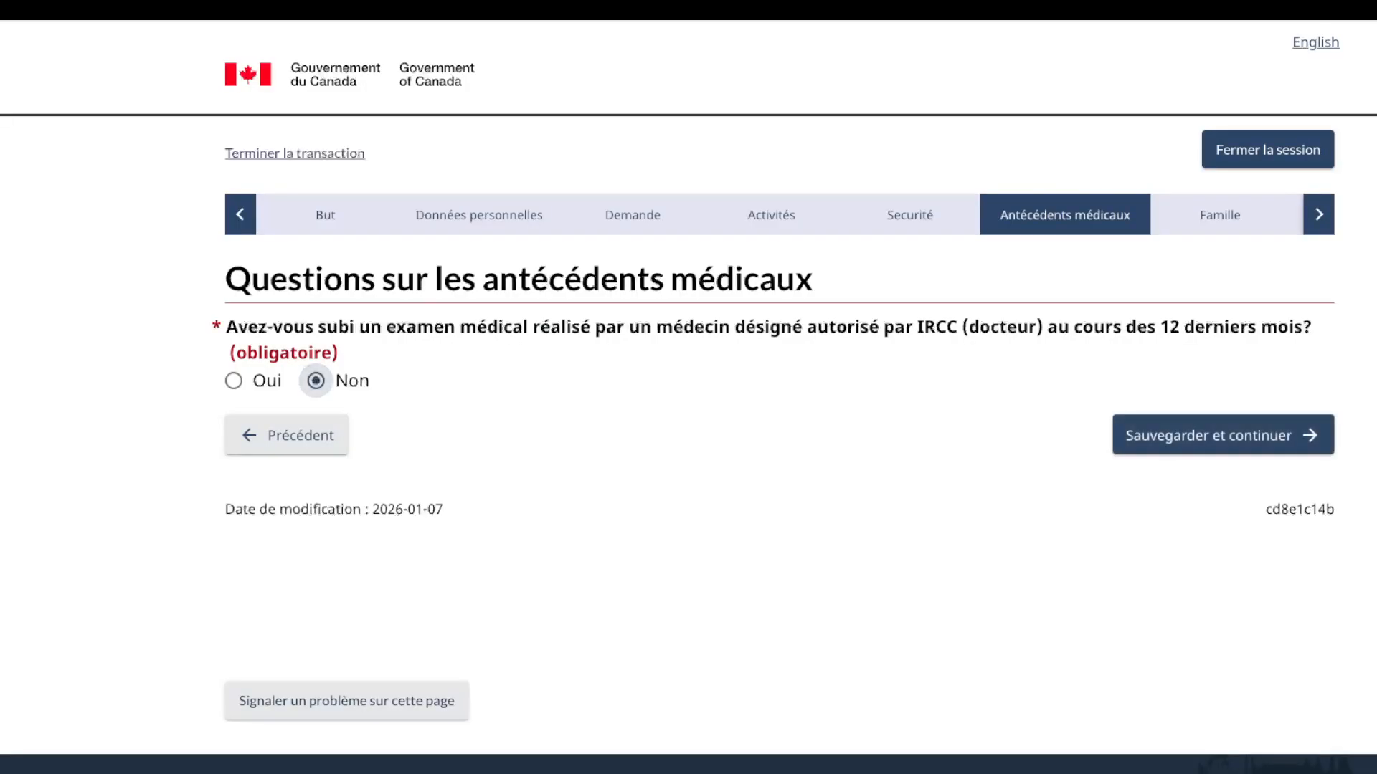
pyautogui.click(1223, 435)
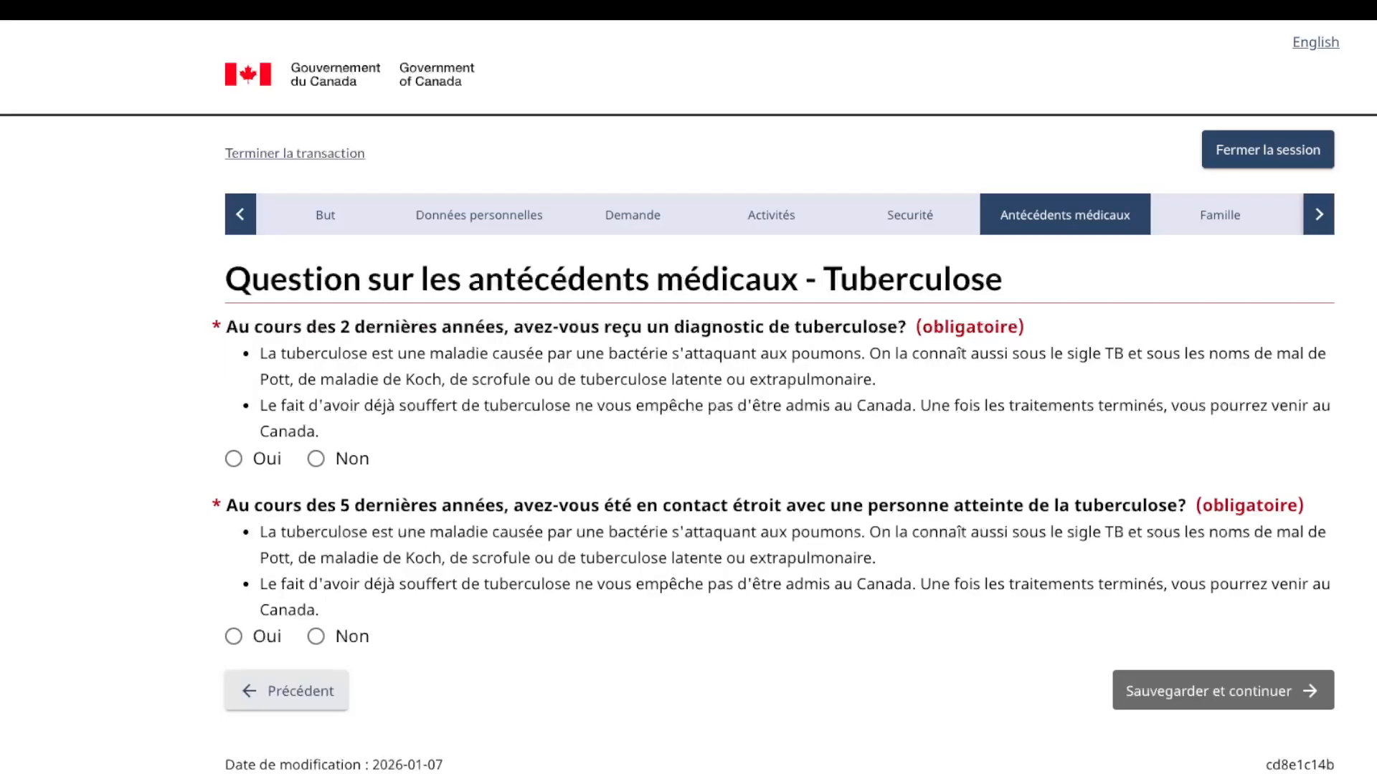
pyautogui.click(316, 459)
pyautogui.click(315, 637)
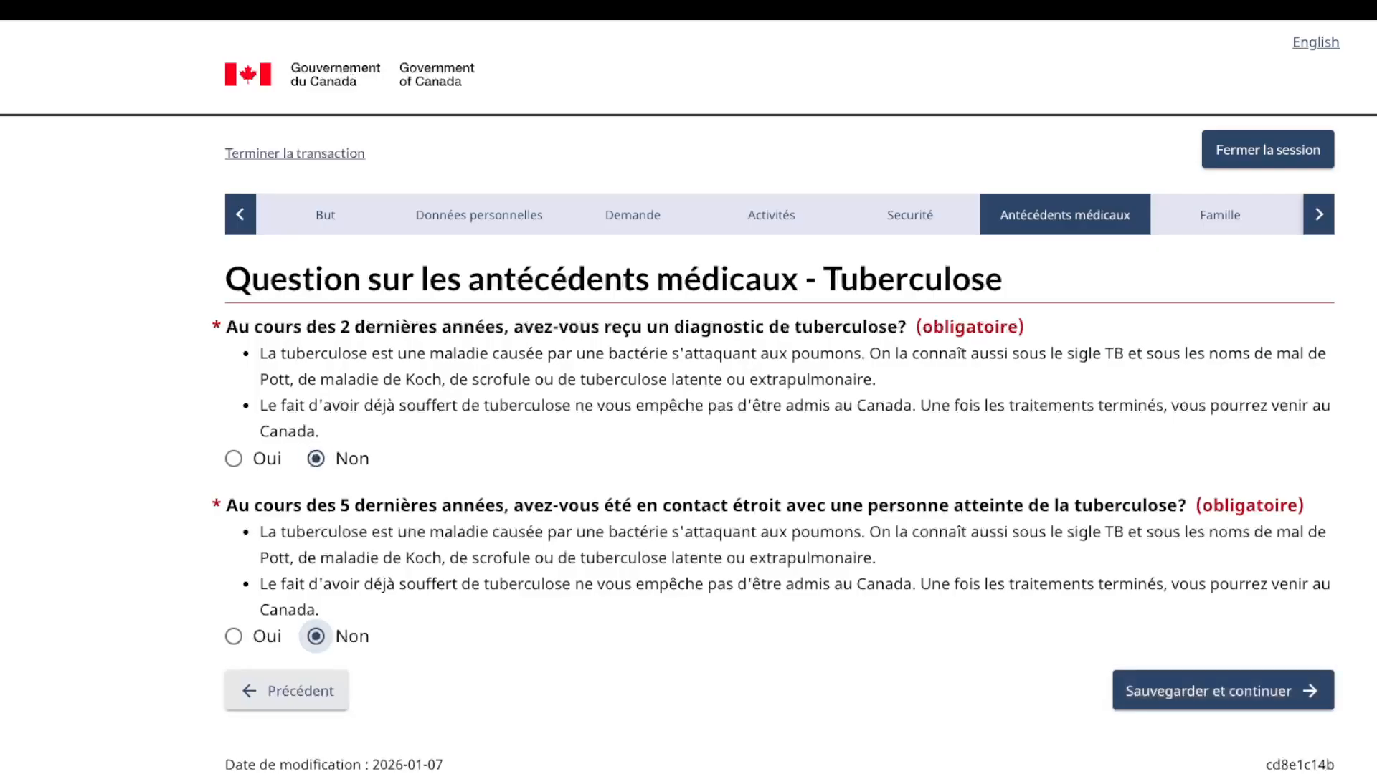
pyautogui.click(1197, 691)
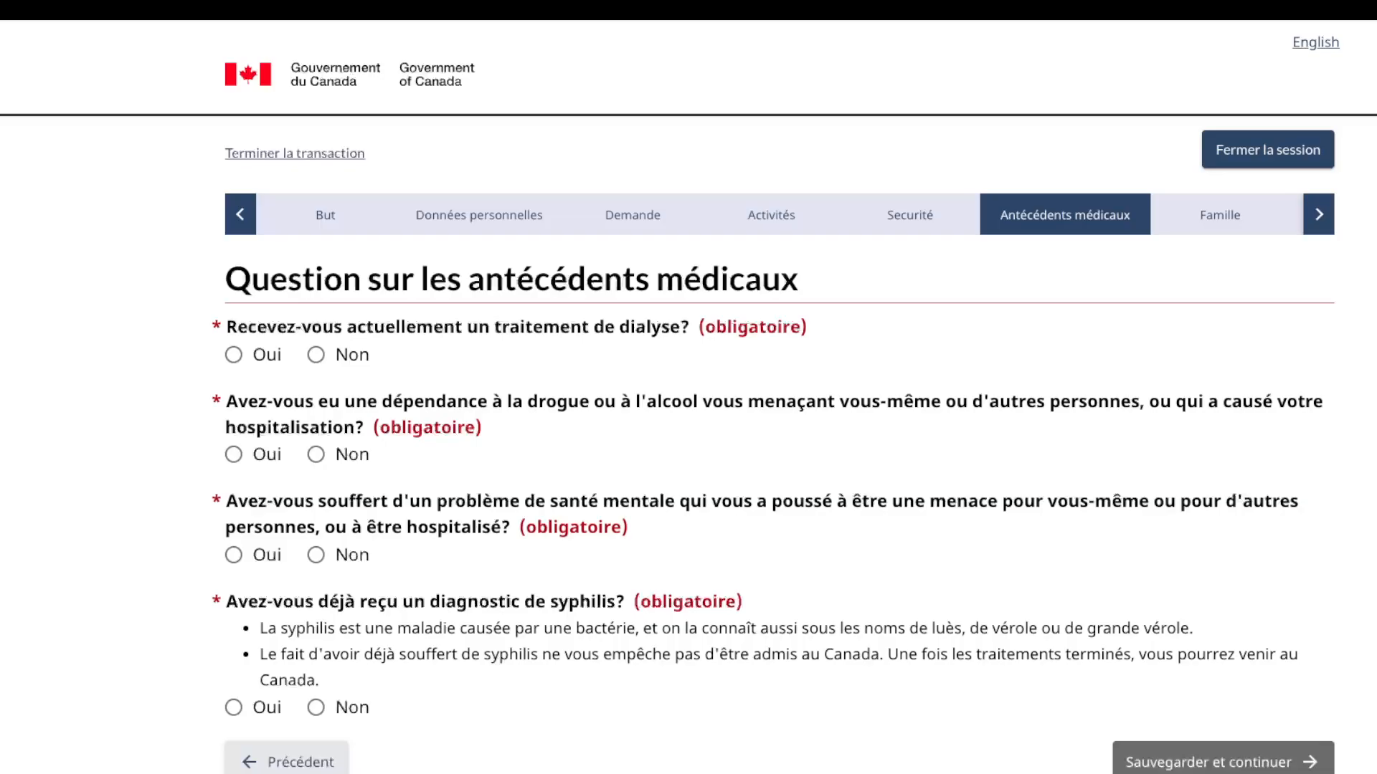
# Step: Answer Non to dialysis, drug or alcohol dependency, mental health and syphilis, then save
pyautogui.click(316, 355)
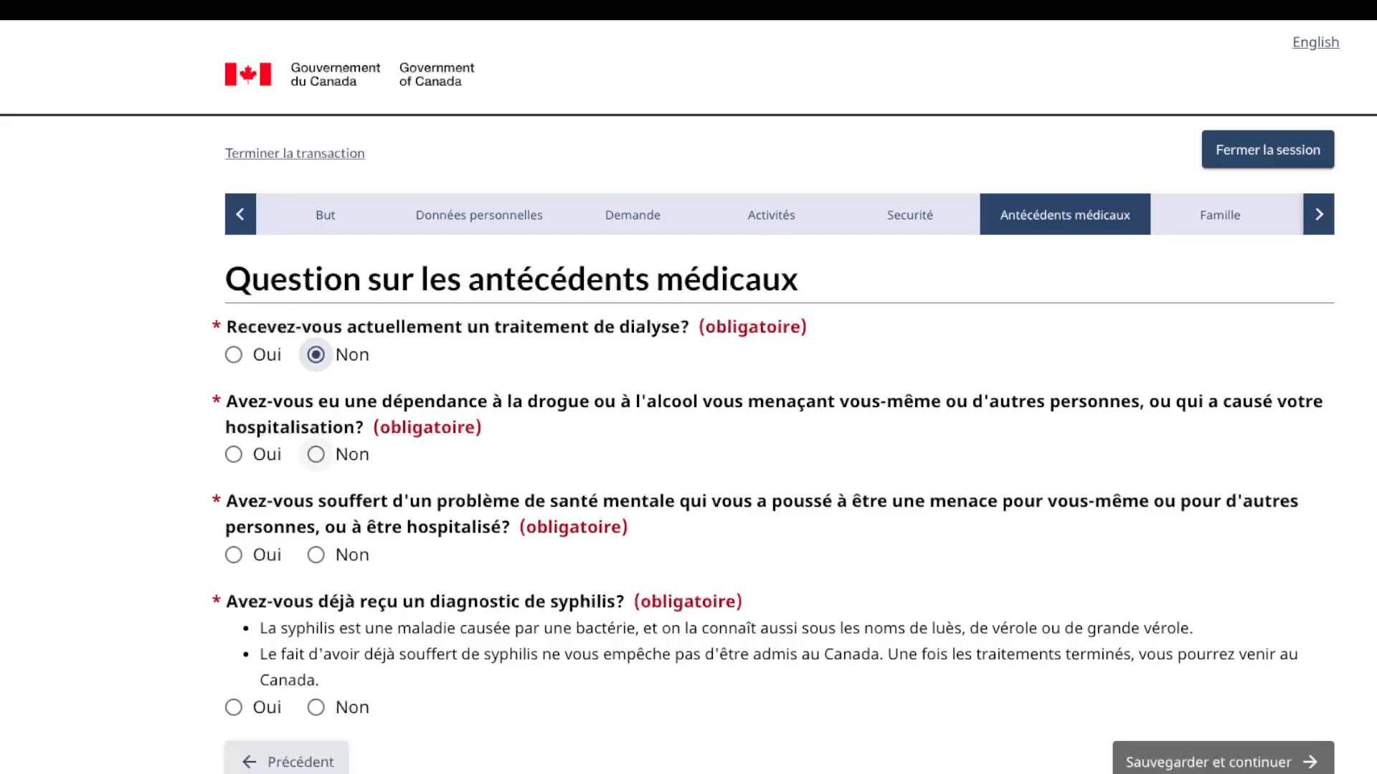
pyautogui.click(316, 454)
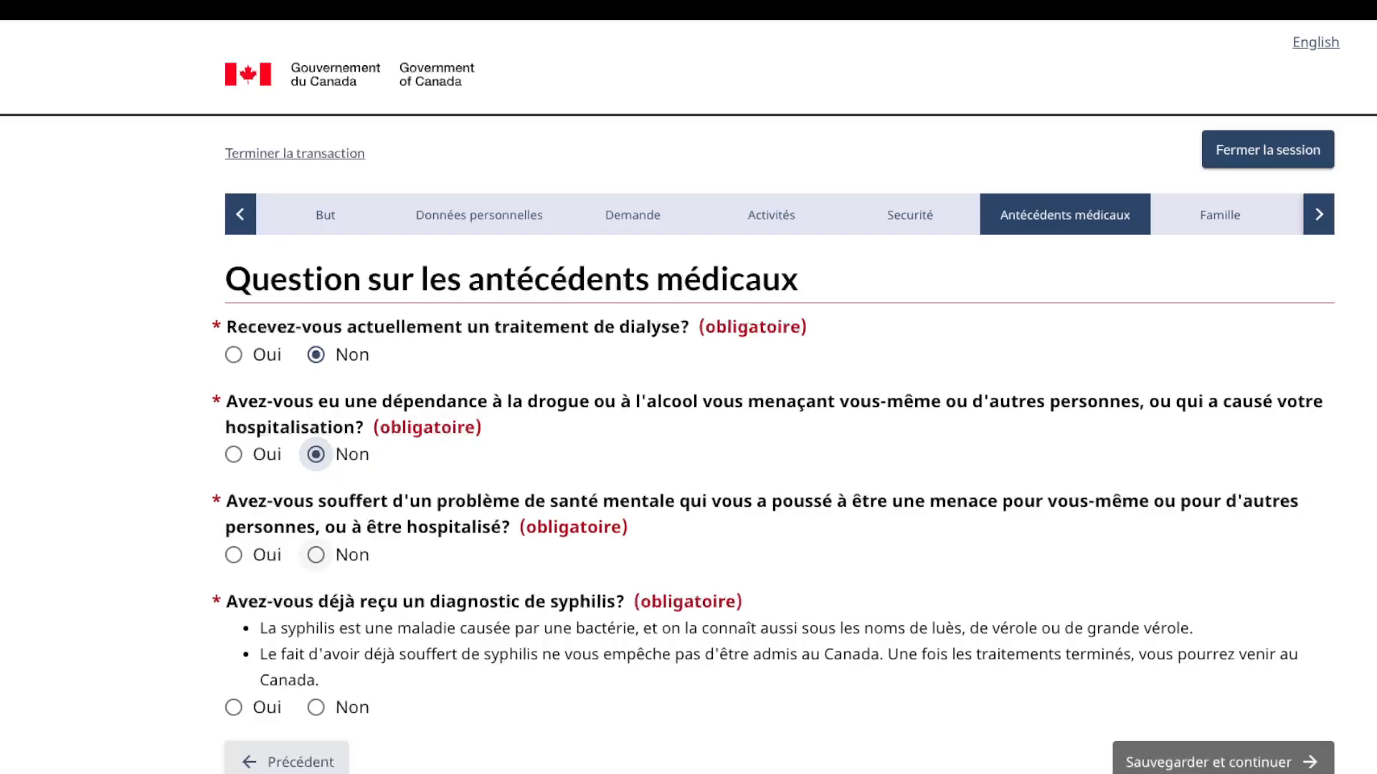
pyautogui.click(315, 555)
pyautogui.click(316, 708)
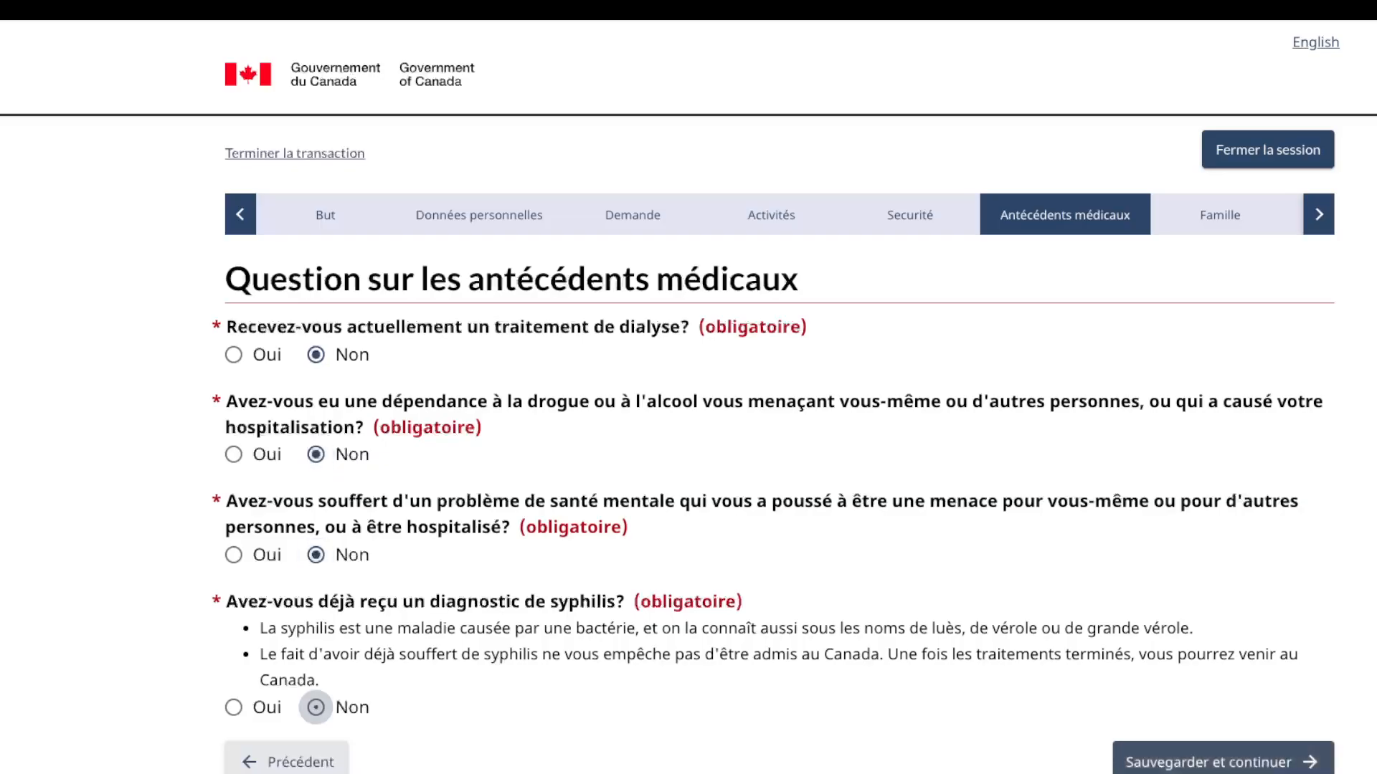
pyautogui.click(1212, 762)
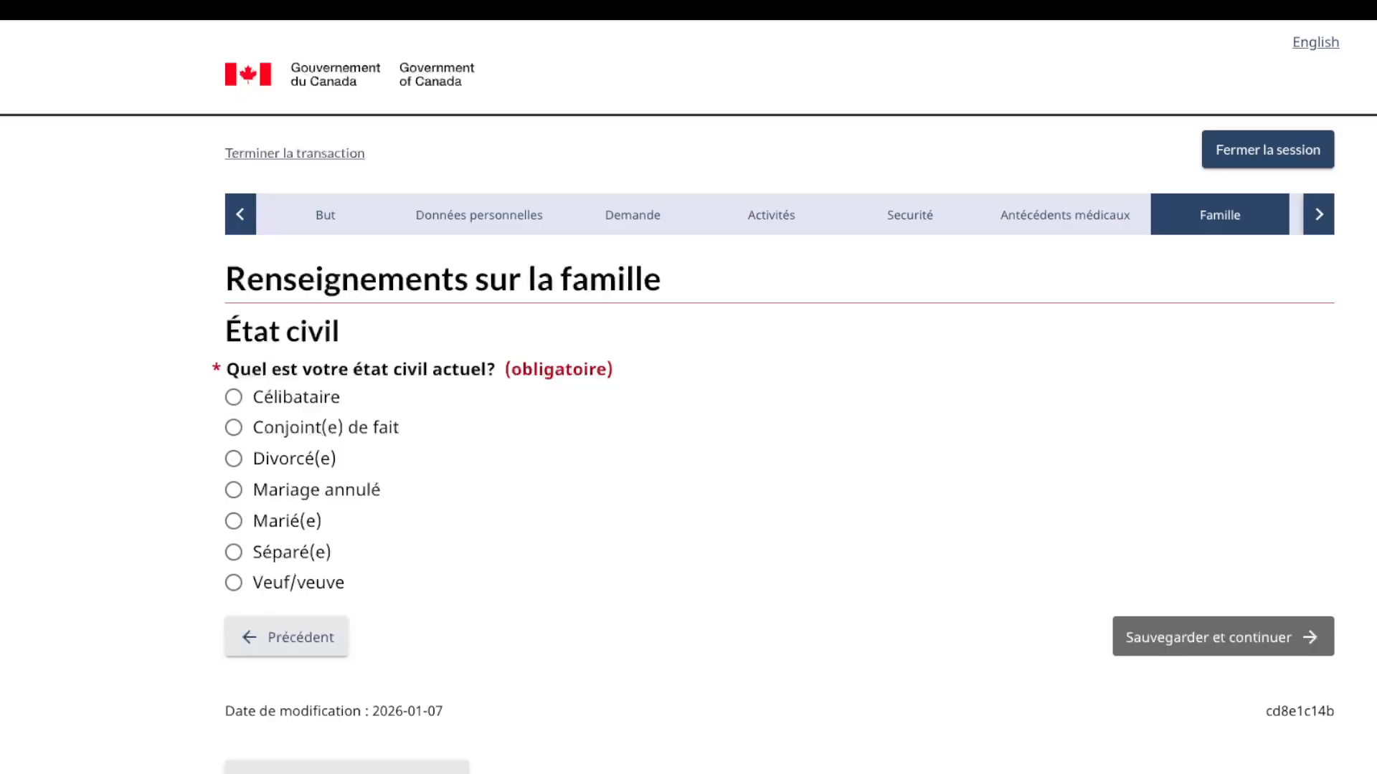
# Step: Set marital status to Célibataire and save
pyautogui.click(234, 397)
pyautogui.click(1223, 636)
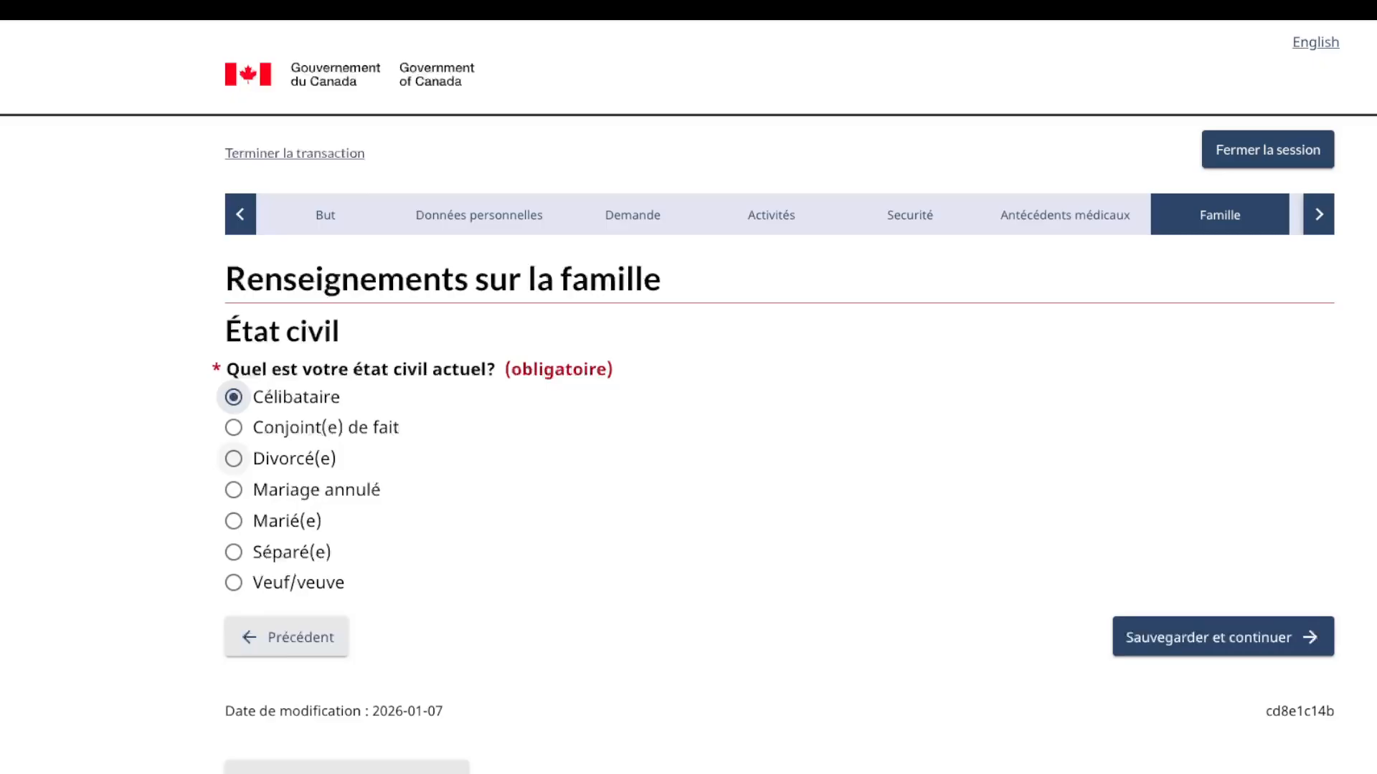
pyautogui.click(1223, 637)
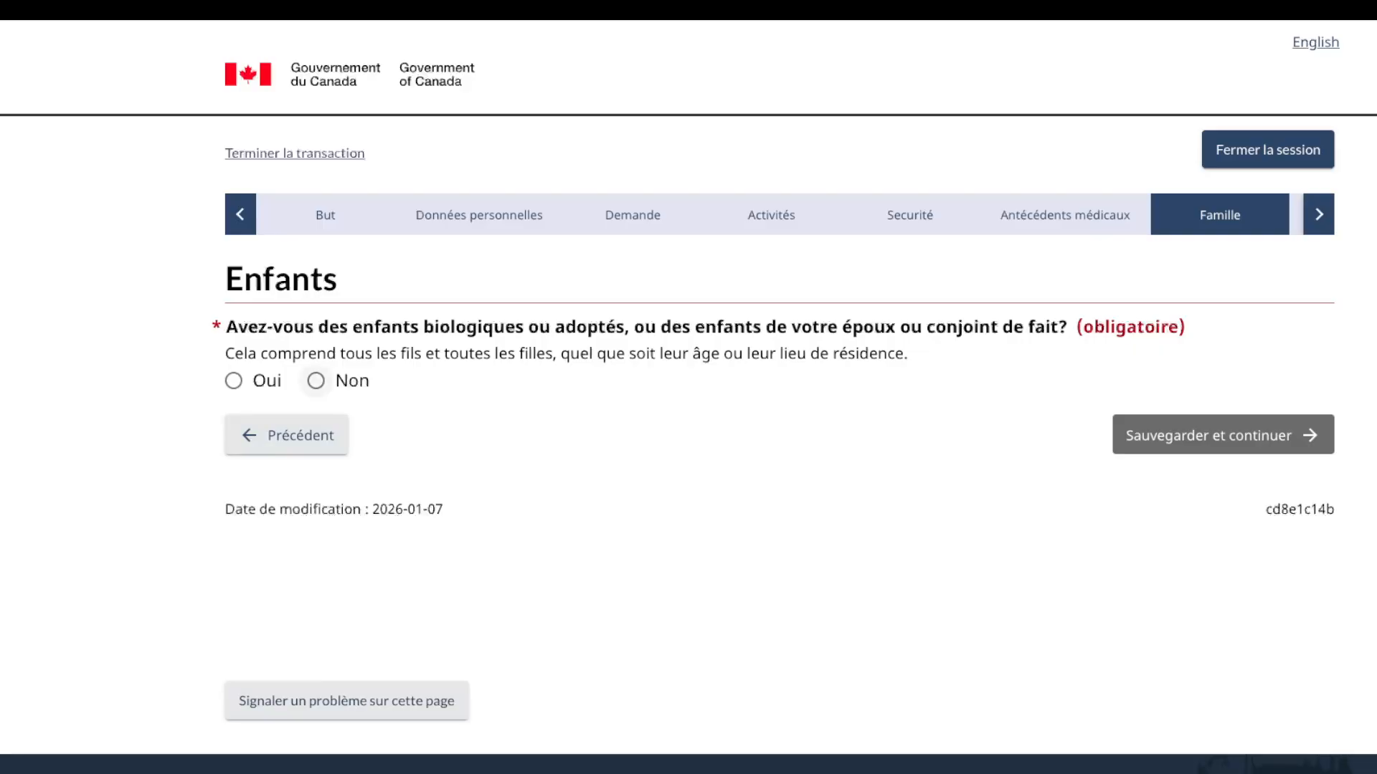
# Step: Answer Non to having children, tick the acknowledgment, and save
pyautogui.click(316, 381)
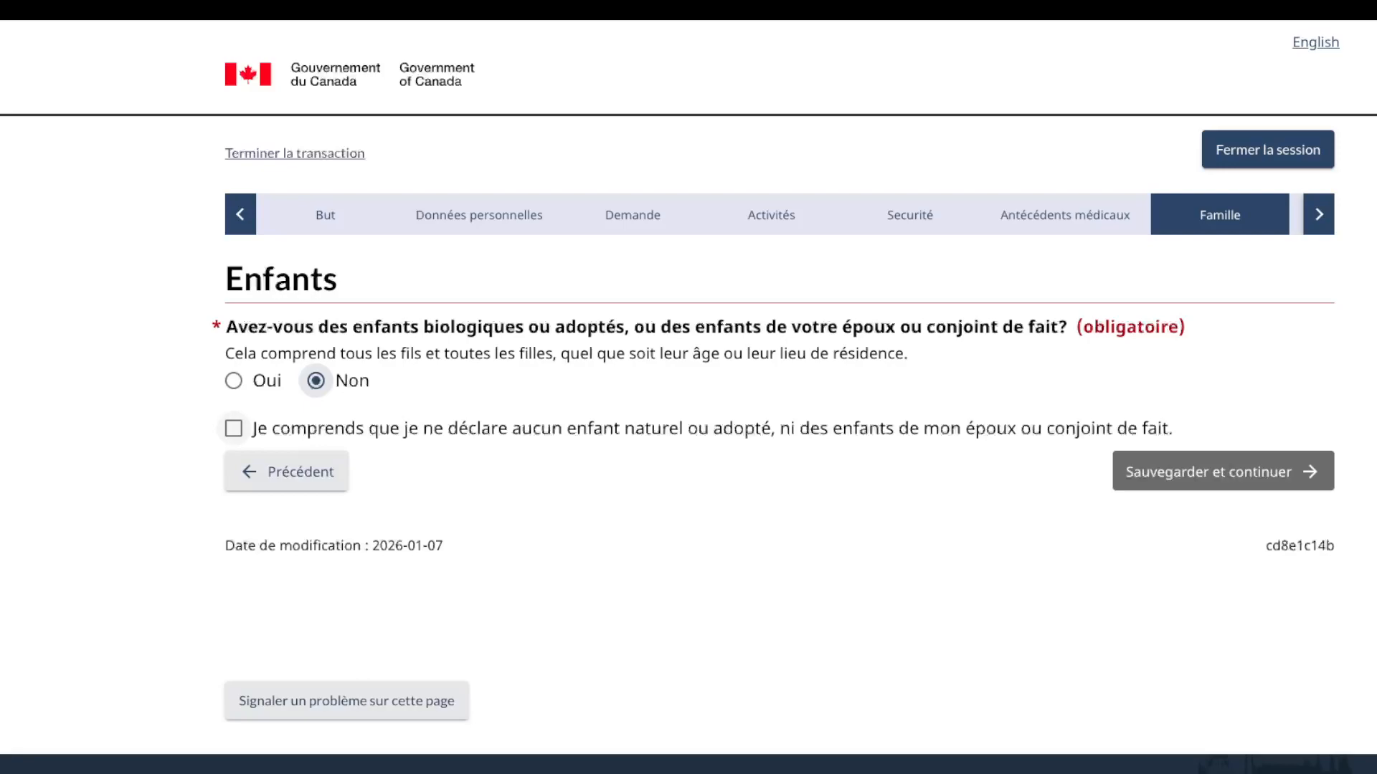
pyautogui.click(234, 428)
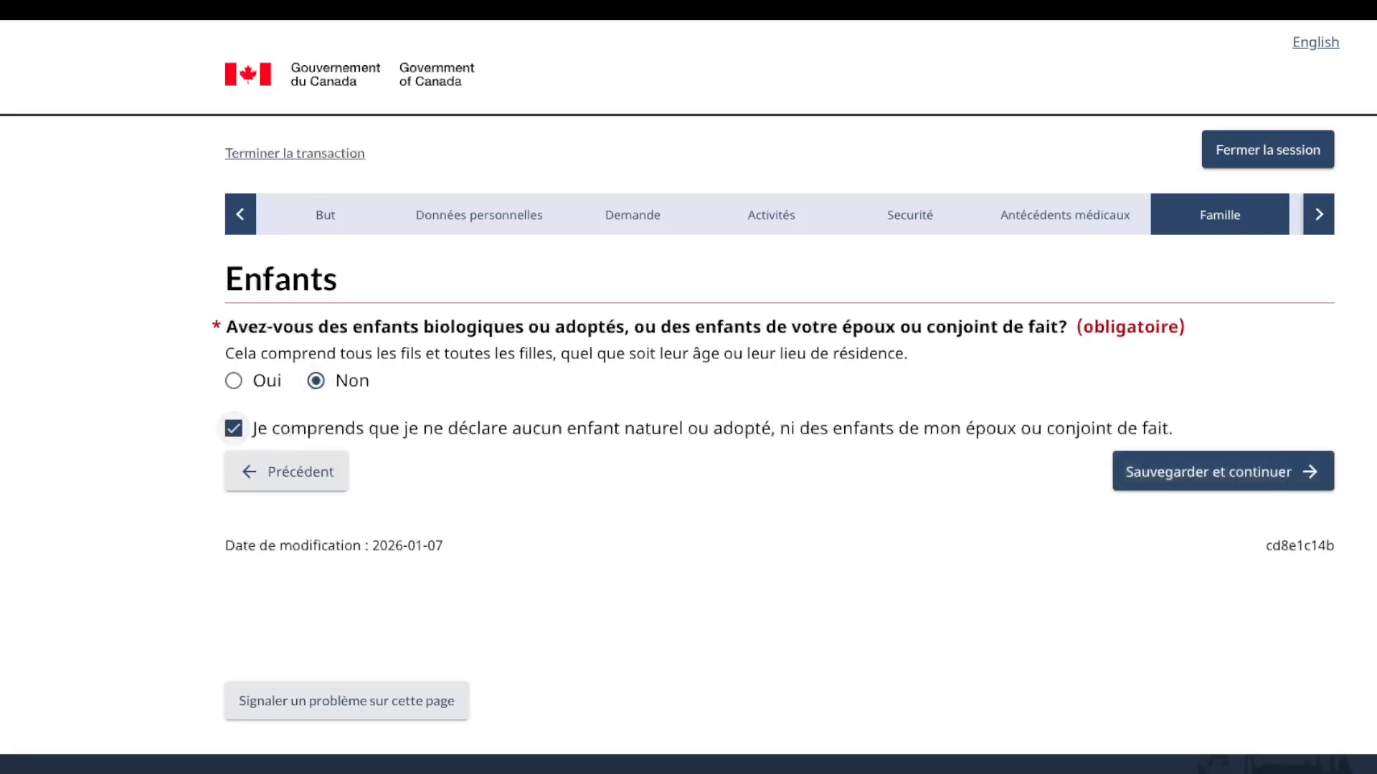
pyautogui.press('Tab')
pyautogui.press('Tab')
pyautogui.press('Return')
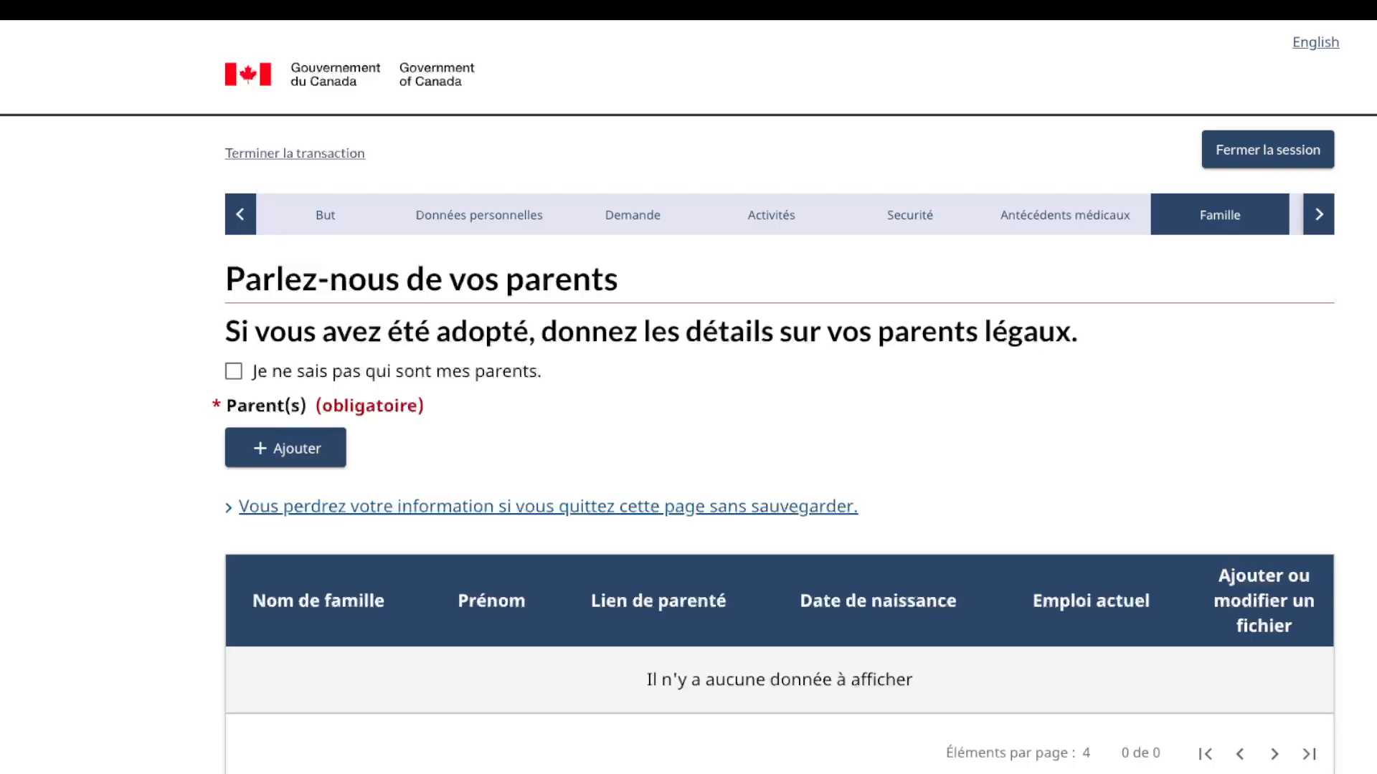
# Step: Start a new parent record with the father's family and first names, relationship Père
pyautogui.press('Tab')
pyautogui.press('Return')
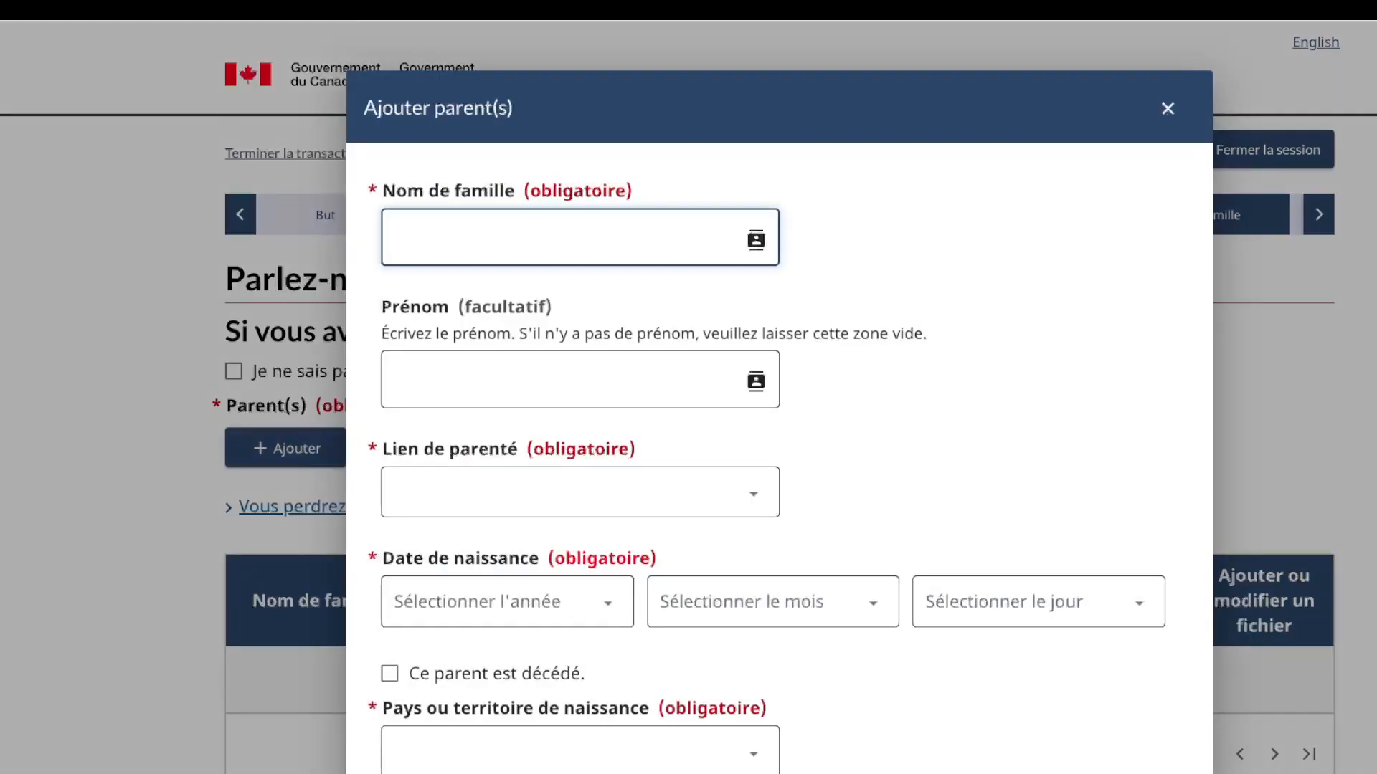
pyautogui.write('pnkoj')
pyautogui.press('BackSpace')
pyautogui.press('BackSpace')
pyautogui.press('BackSpace')
pyautogui.press('BackSpace')
pyautogui.press('BackSpace')
pyautogui.write('onko')
pyautogui.click(580, 380)
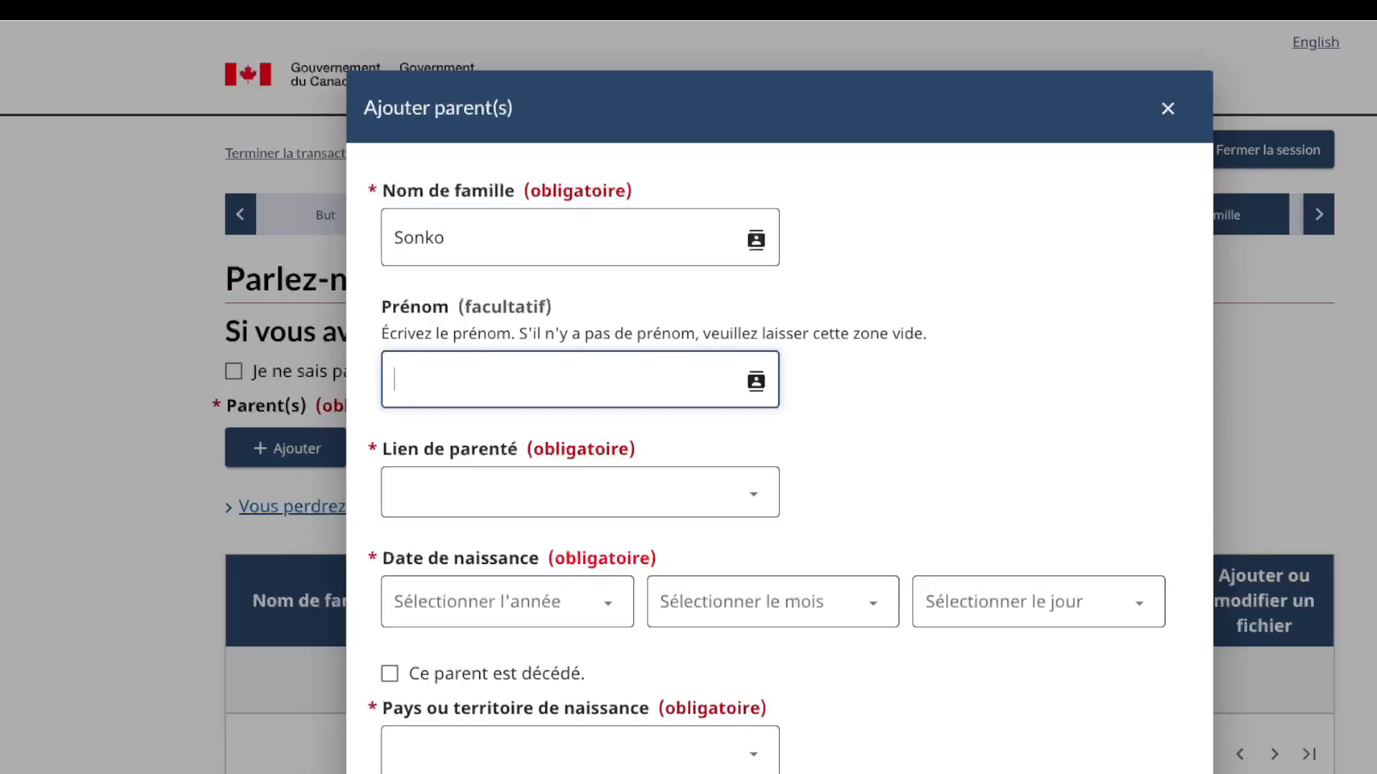
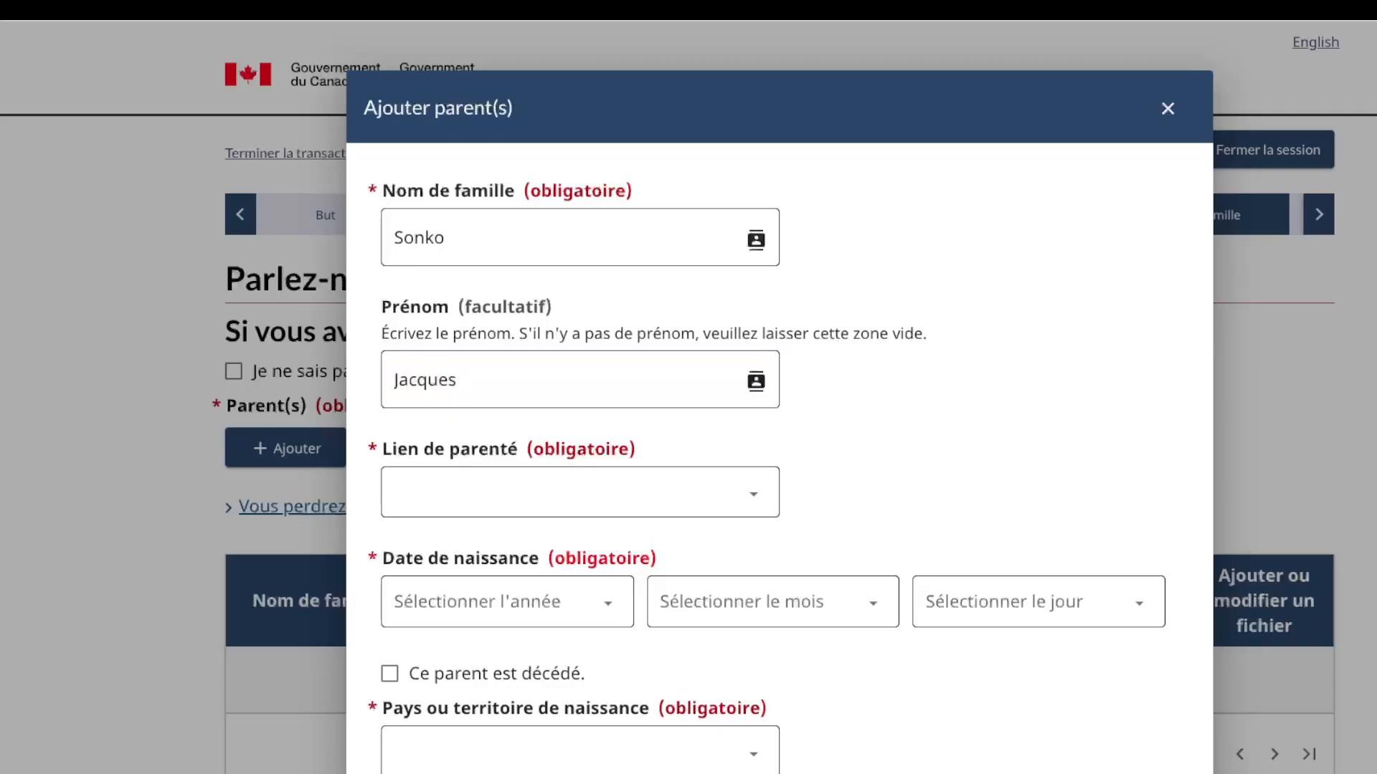
pyautogui.click(579, 493)
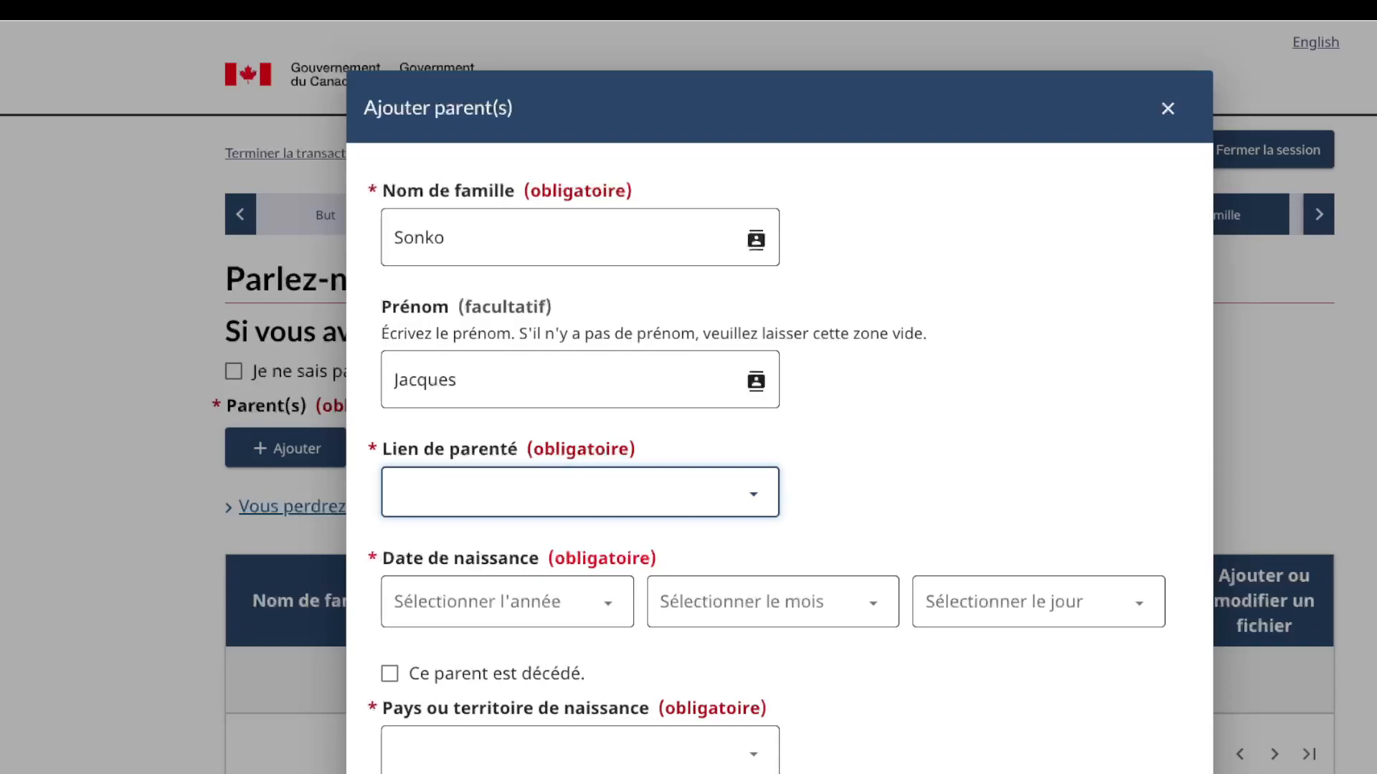
pyautogui.click(430, 516)
# Step: Set the father's birth date to 1 janvier 1980 and birth country Rép. Dém. du Congo
pyautogui.scroll(-1, 580, 495)
pyautogui.click(507, 575)
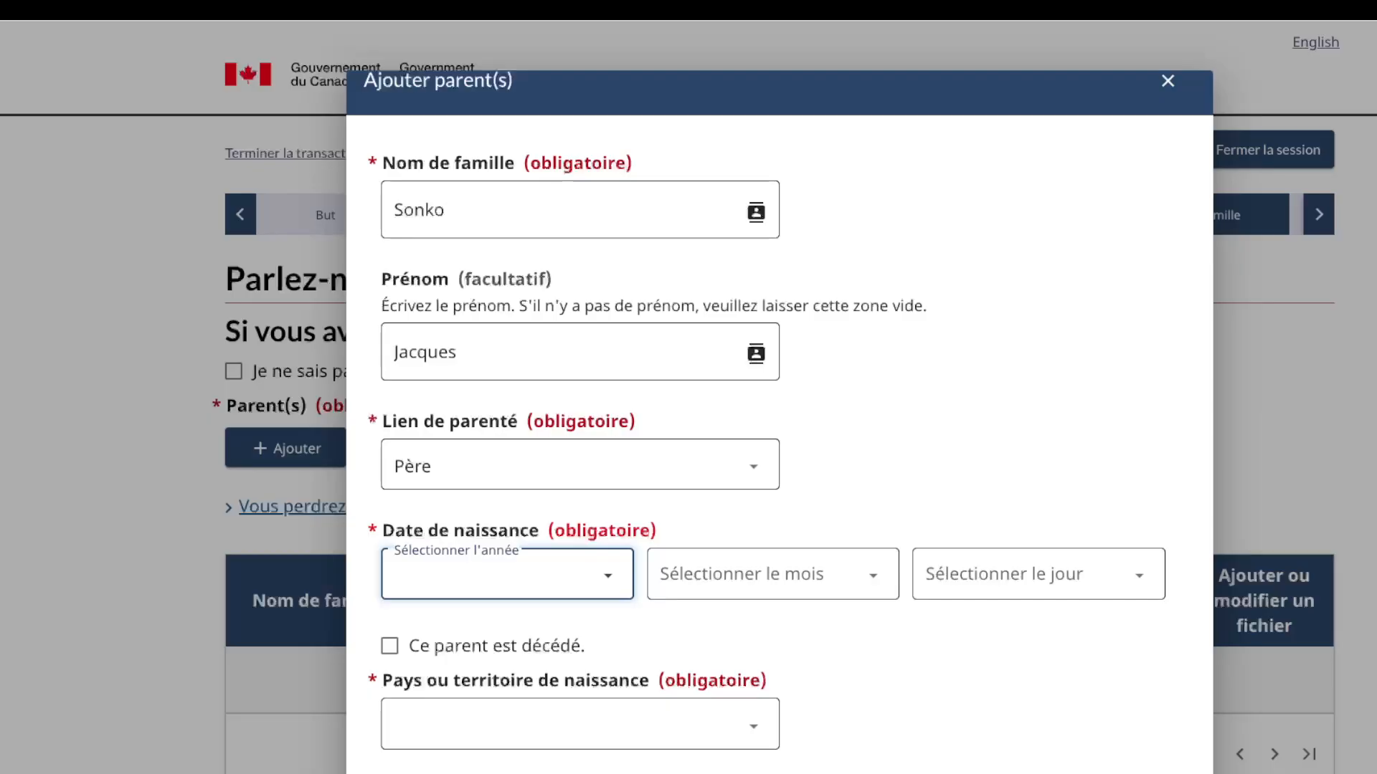
pyautogui.write('1980')
pyautogui.press('Tab')
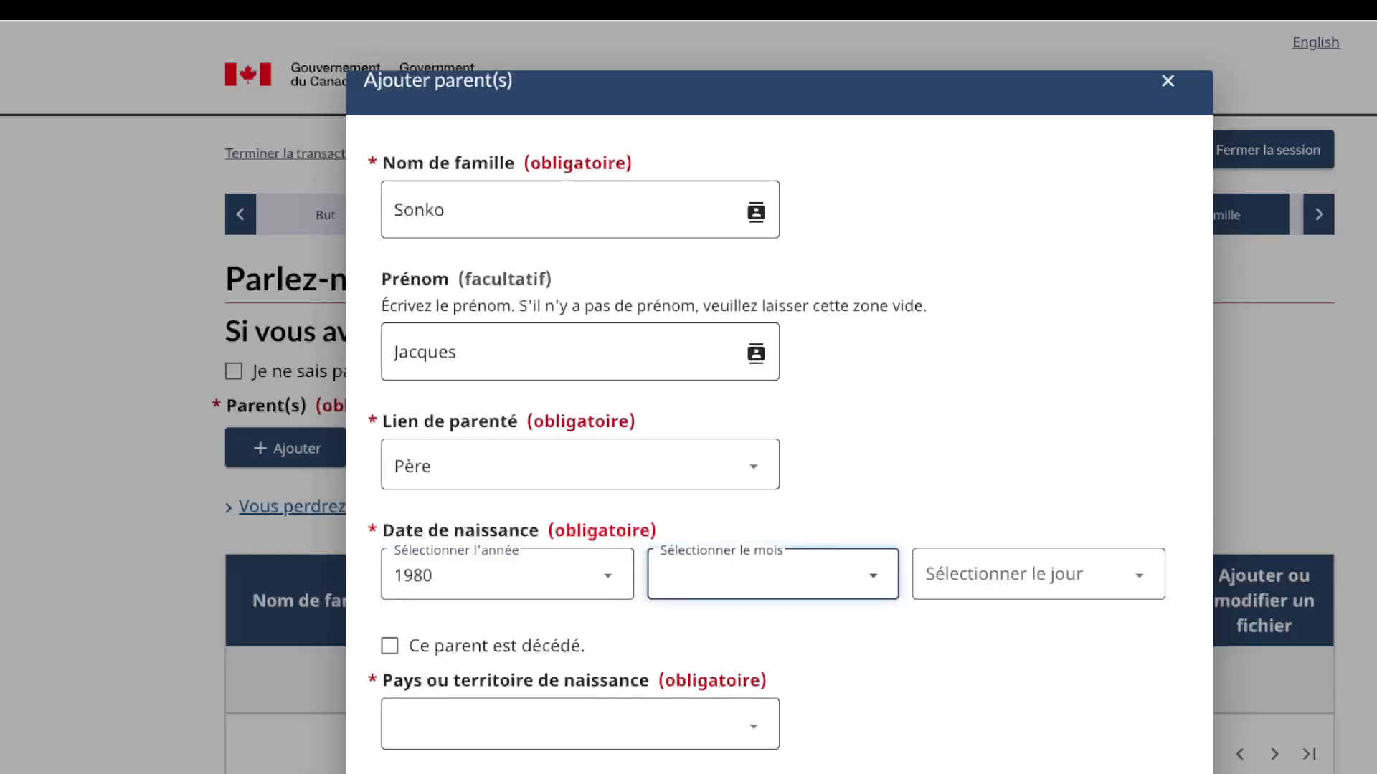
pyautogui.write('janvier')
pyautogui.press('Tab')
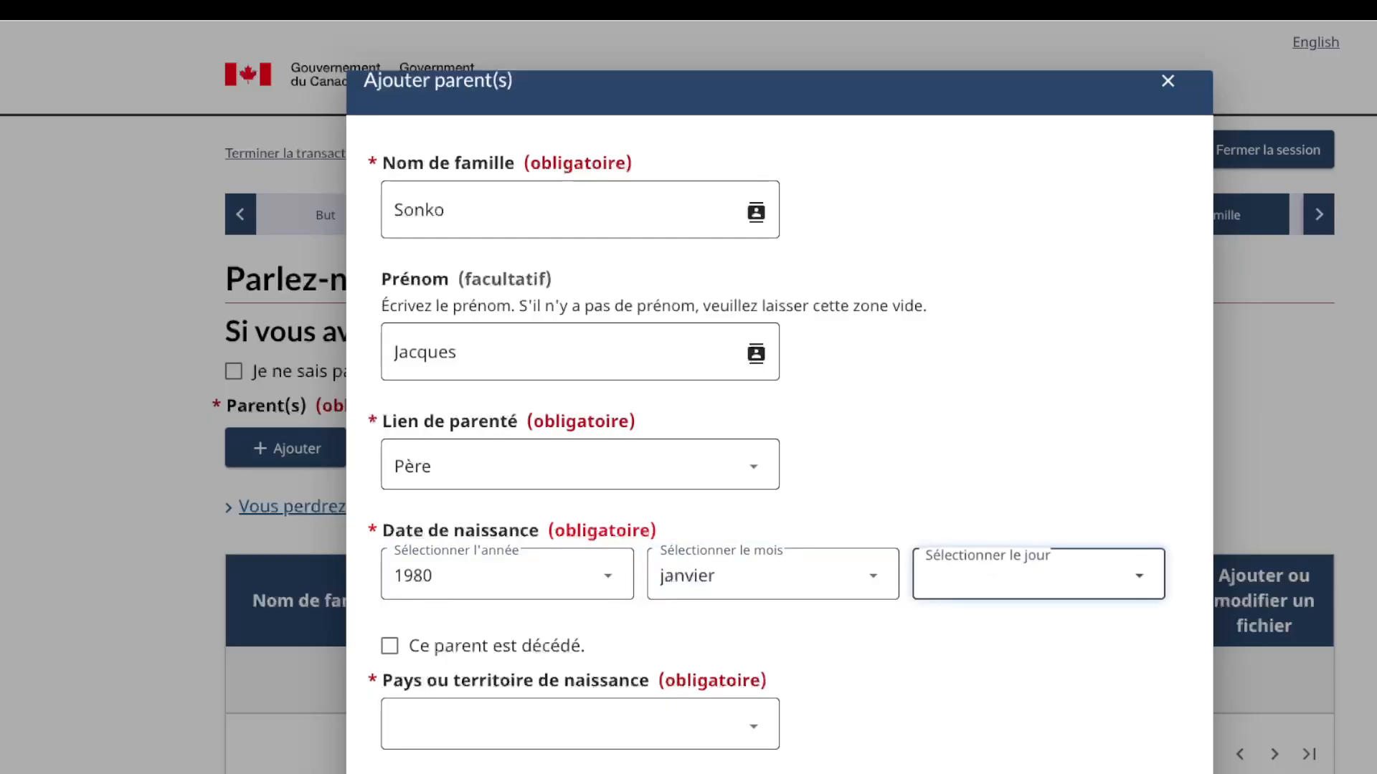
pyautogui.write('1')
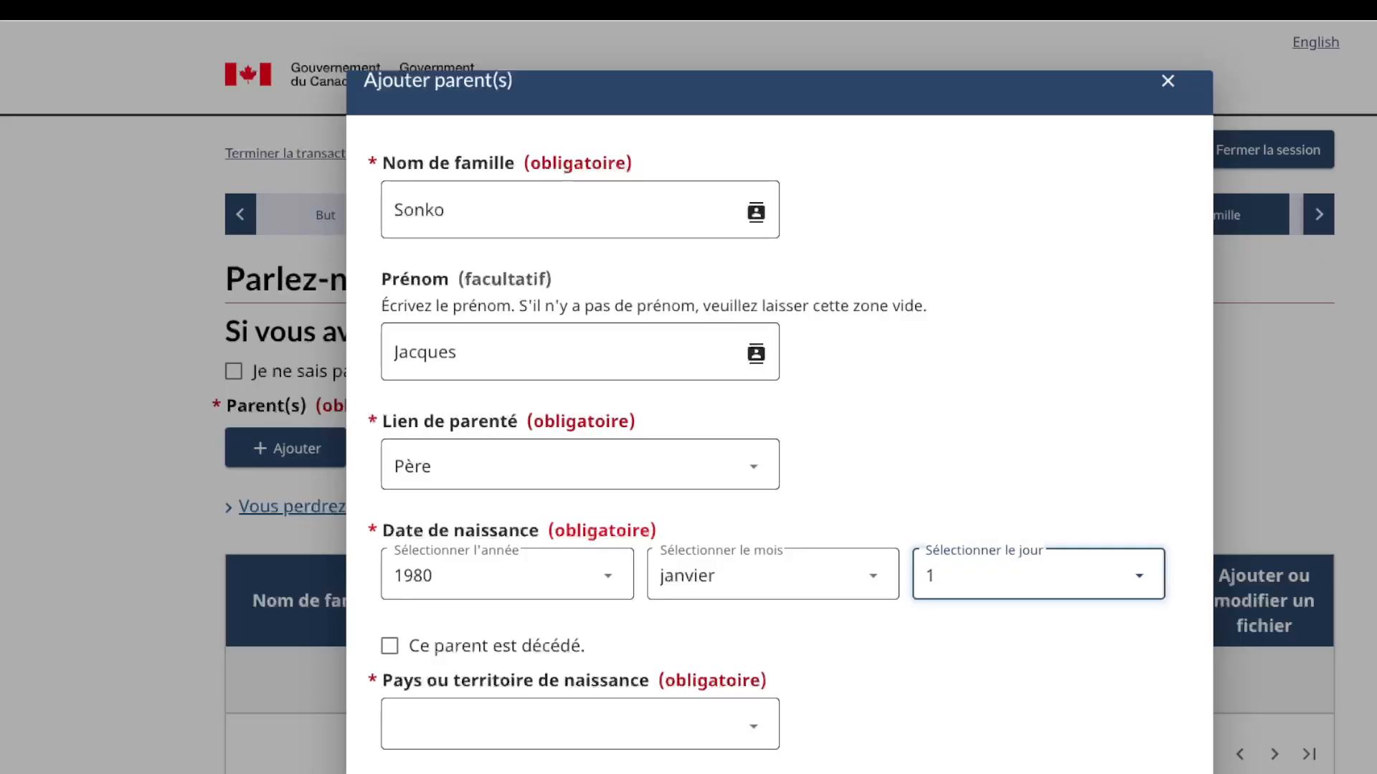
pyautogui.scroll(-5, 754, 465)
pyautogui.press('Tab')
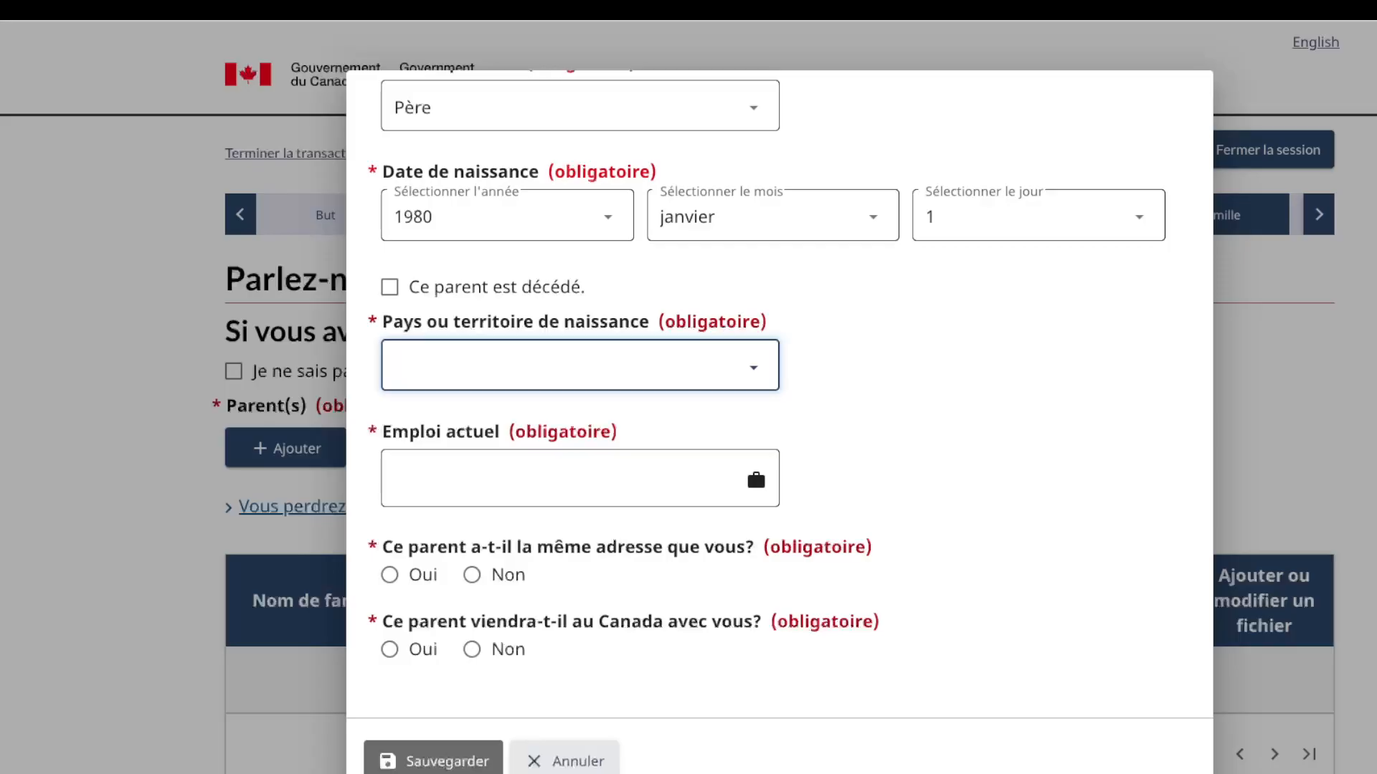
pyautogui.write('r')
pyautogui.press('Tab')
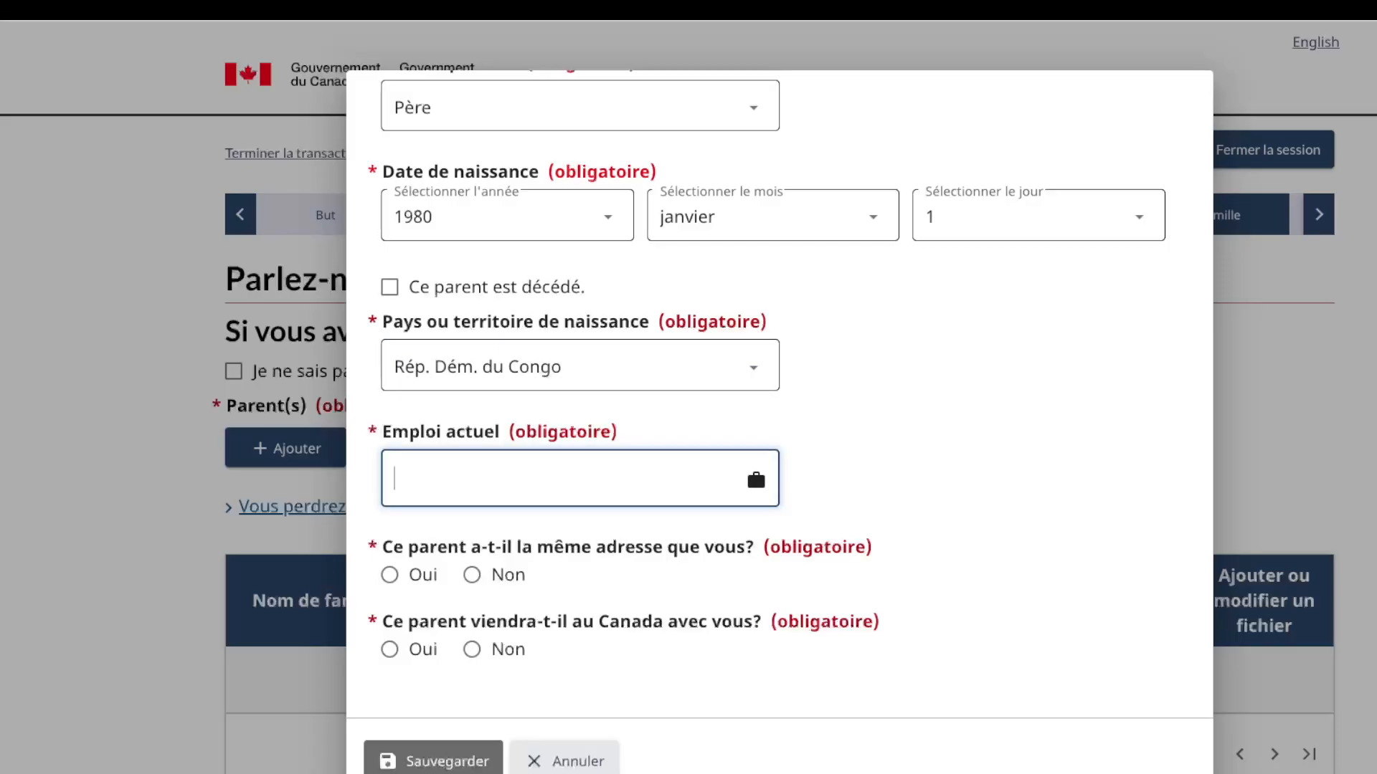
# Step: Enter occupation Medecin, answer Oui for shared address and Non for coming to Canada, and save
pyautogui.write('medecin')
pyautogui.press('BackSpace')
pyautogui.press('BackSpace')
pyautogui.press('BackSpace')
pyautogui.press('BackSpace')
pyautogui.press('BackSpace')
pyautogui.press('BackSpace')
pyautogui.press('BackSpace')
pyautogui.write('Medcin')
pyautogui.press('BackSpace')
pyautogui.press('BackSpace')
pyautogui.write('3')
pyautogui.press('BackSpace')
pyautogui.press('BackSpace')
pyautogui.write('ecin')
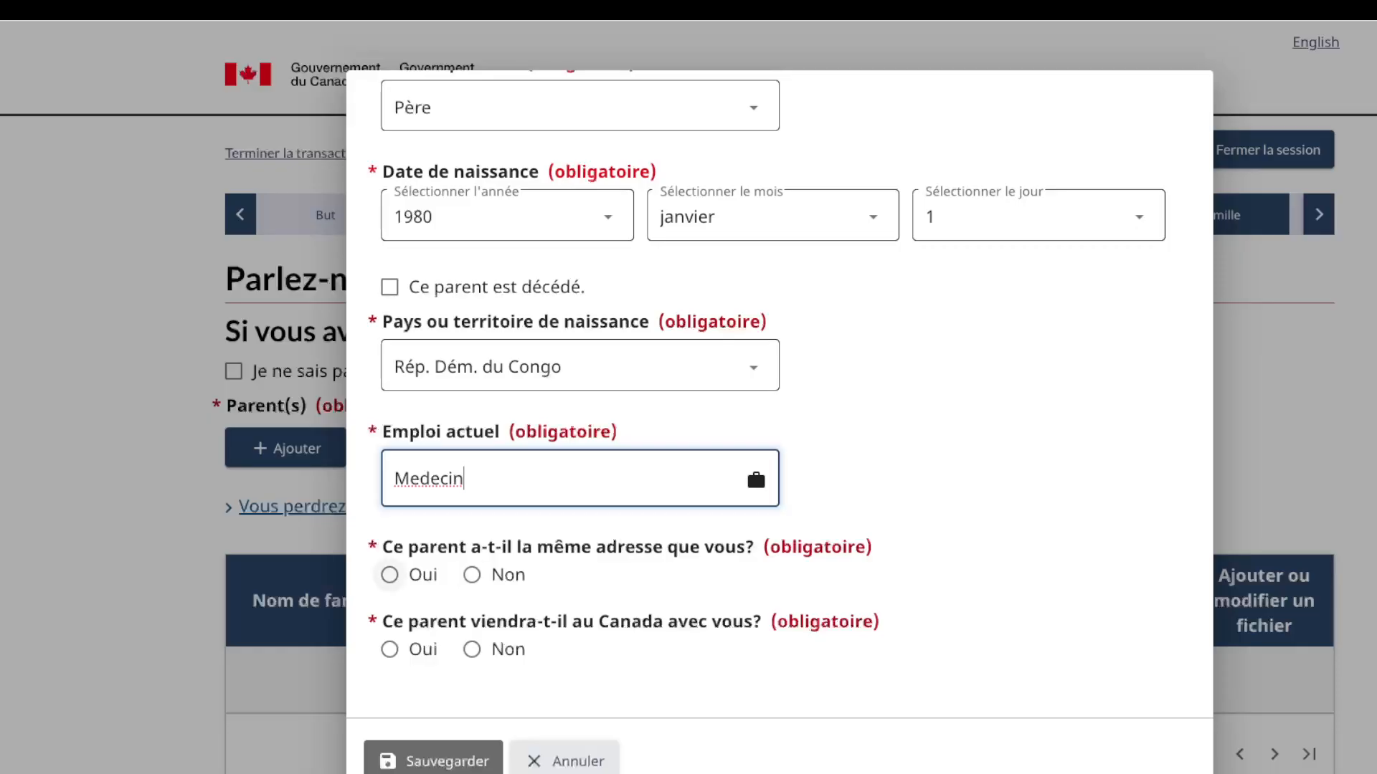
pyautogui.click(390, 575)
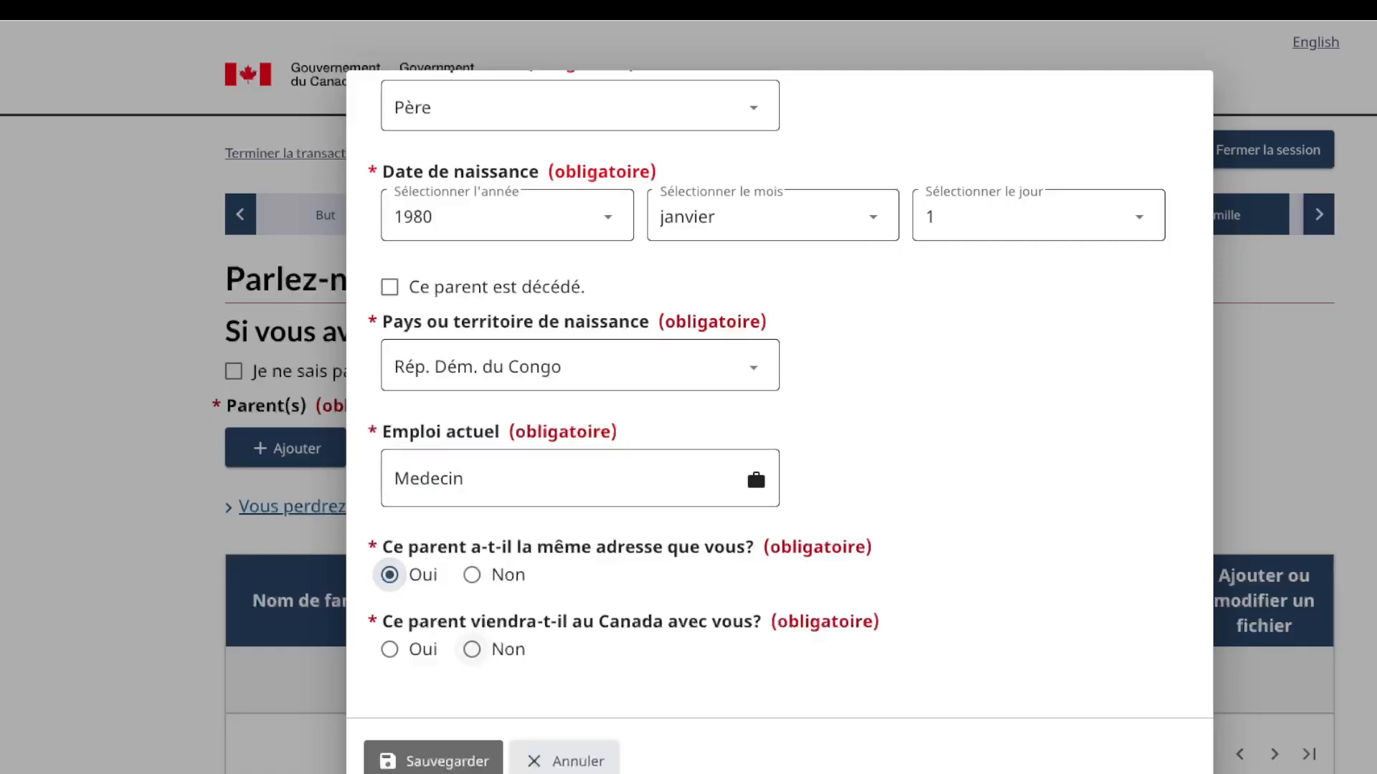
pyautogui.click(471, 650)
pyautogui.click(433, 761)
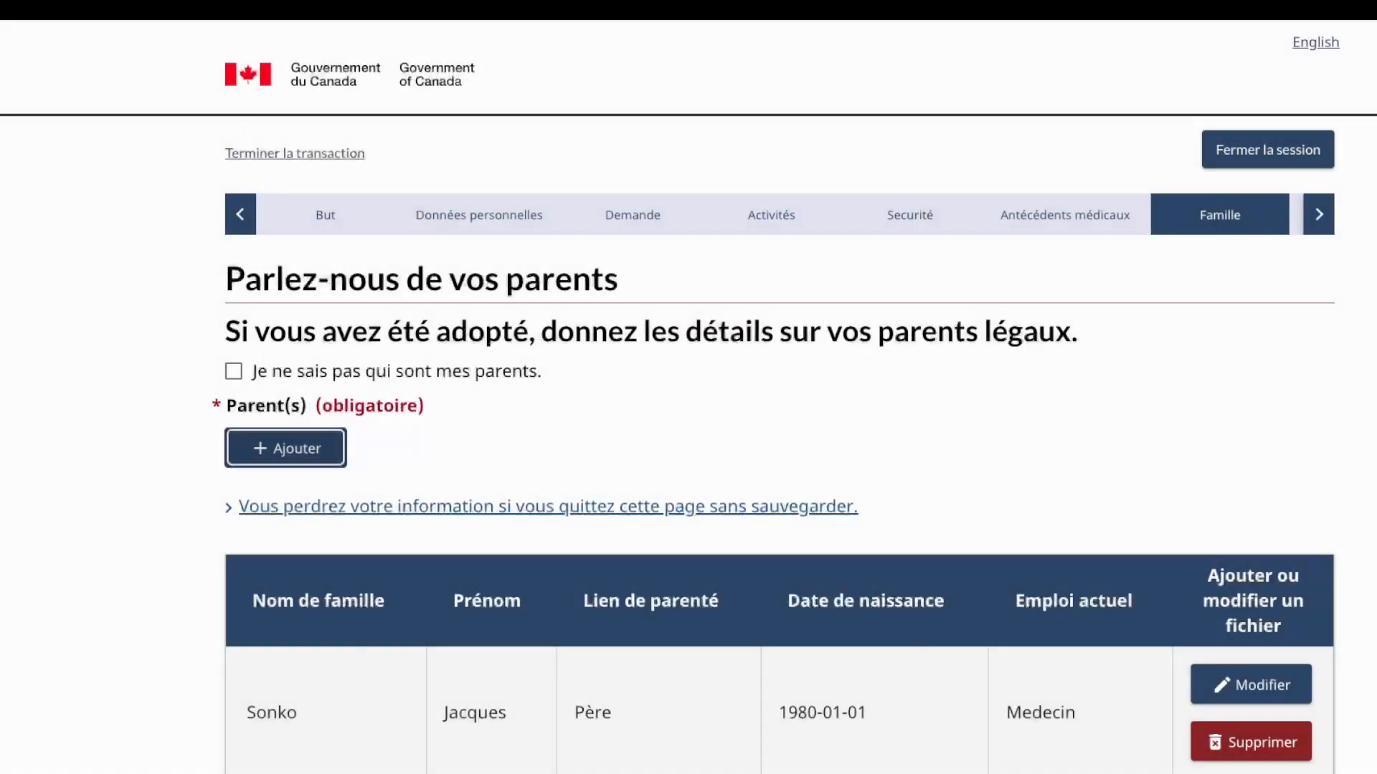
pyautogui.scroll(-3, 779, 445)
pyautogui.scroll(-2, 689, 402)
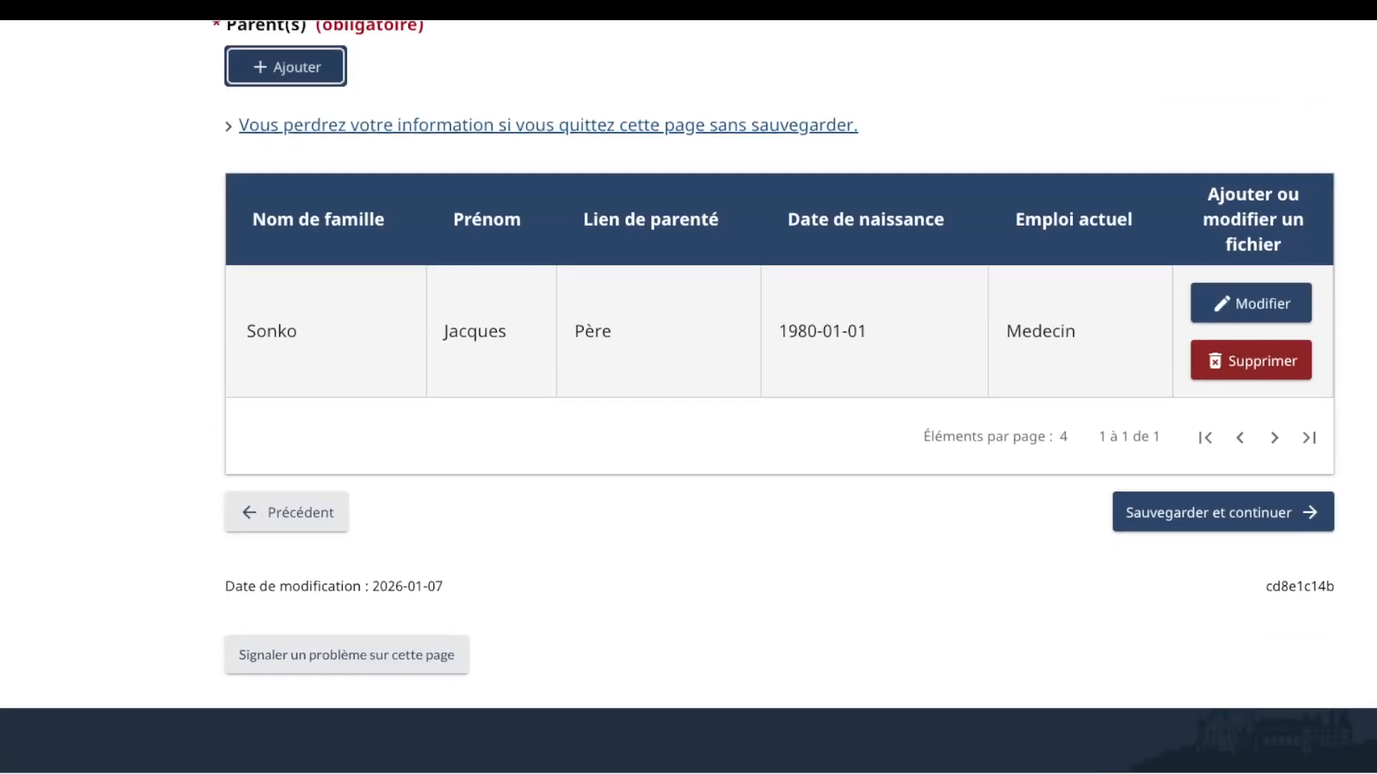
pyautogui.scroll(5, 688, 402)
# Step: Add another parent with the mother's family and first names, relationship Mère
pyautogui.click(290, 449)
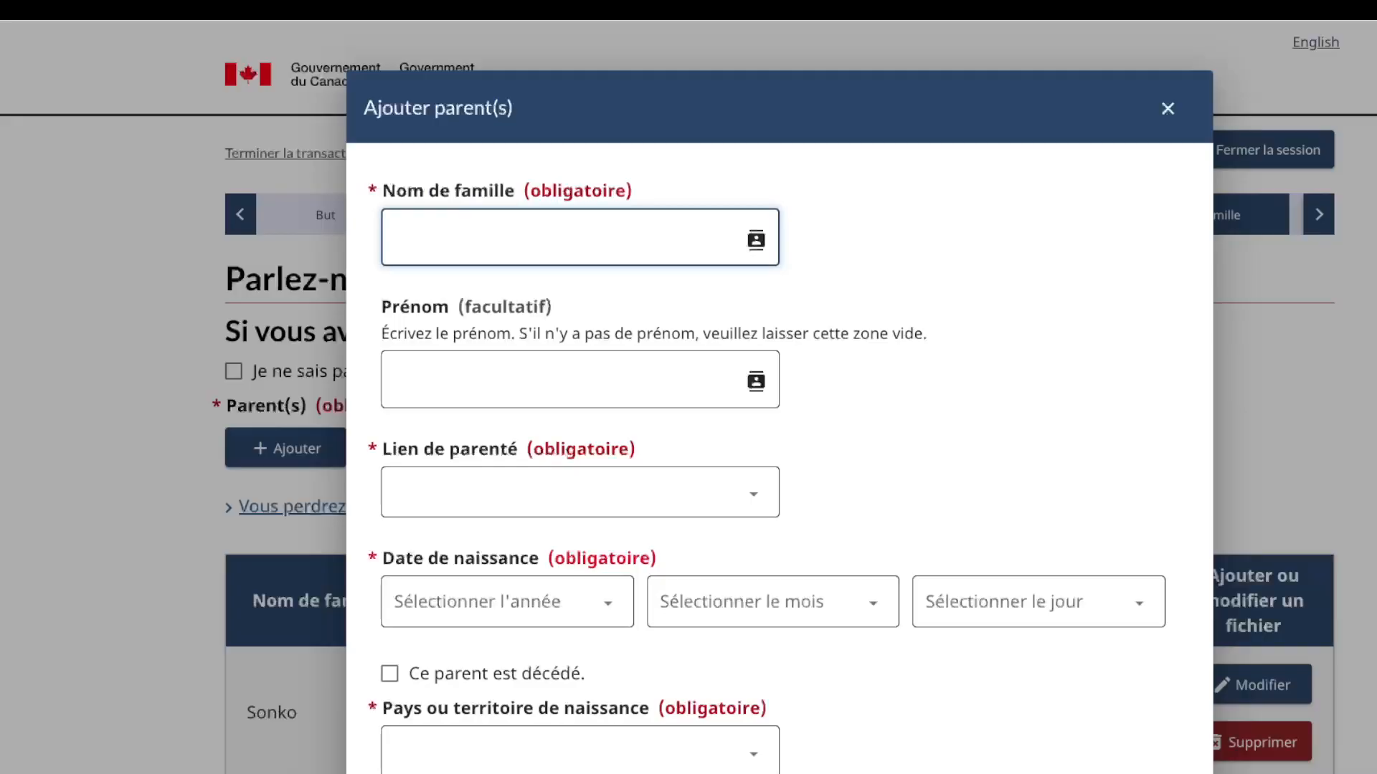
pyautogui.write('jacqueline')
pyautogui.click(579, 380)
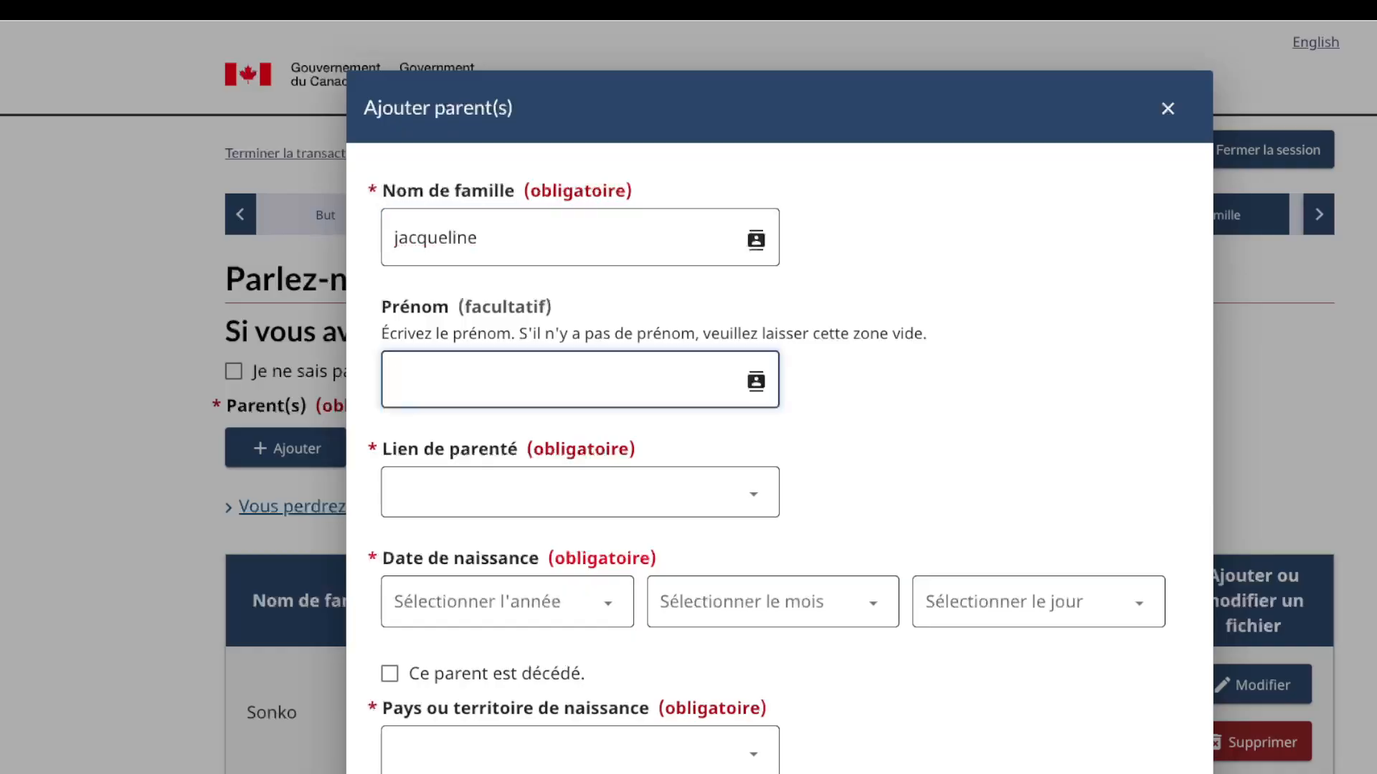
pyautogui.click(479, 238)
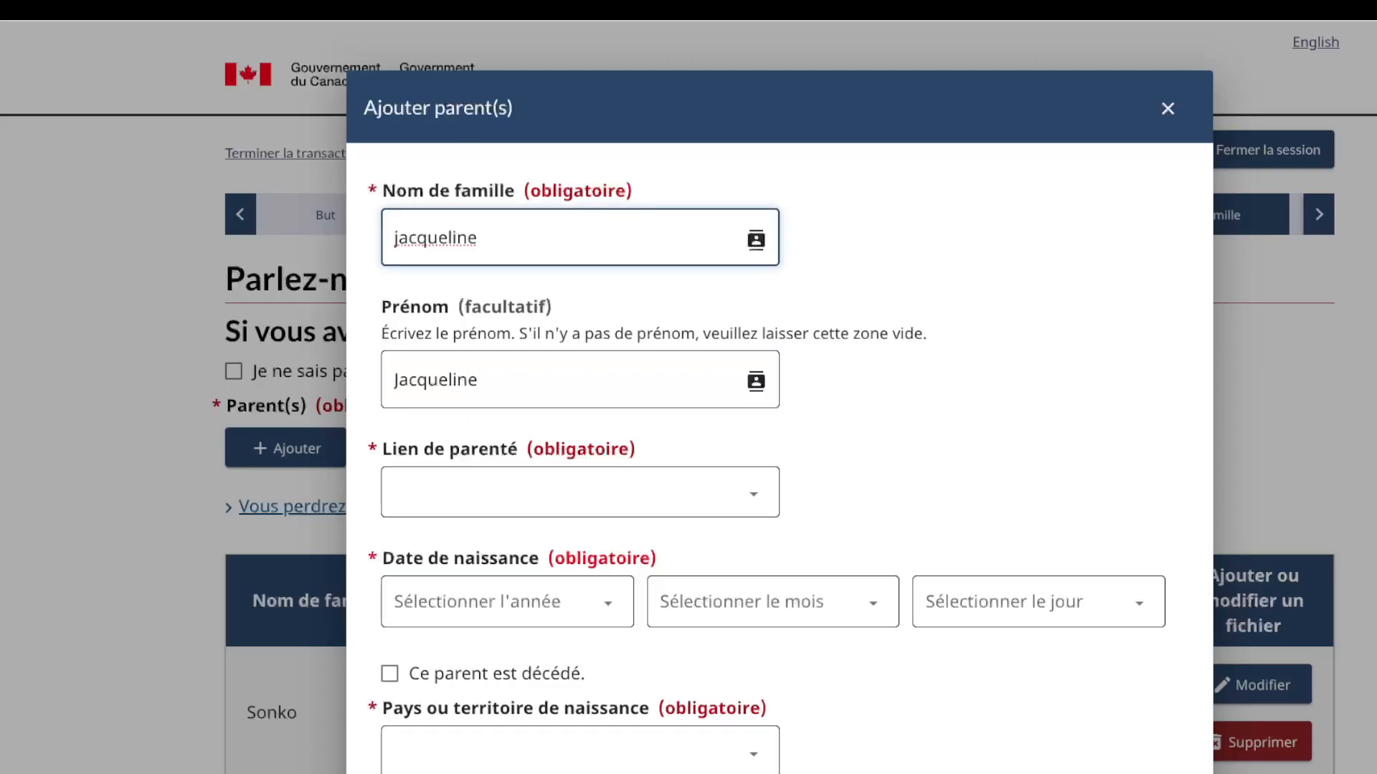
pyautogui.press('BackSpace')
pyautogui.press('BackSpace')
pyautogui.press('BackSpace')
pyautogui.press('BackSpace')
pyautogui.press('BackSpace')
pyautogui.press('BackSpace')
pyautogui.press('BackSpace')
pyautogui.press('BackSpace')
pyautogui.press('BackSpace')
pyautogui.press('BackSpace')
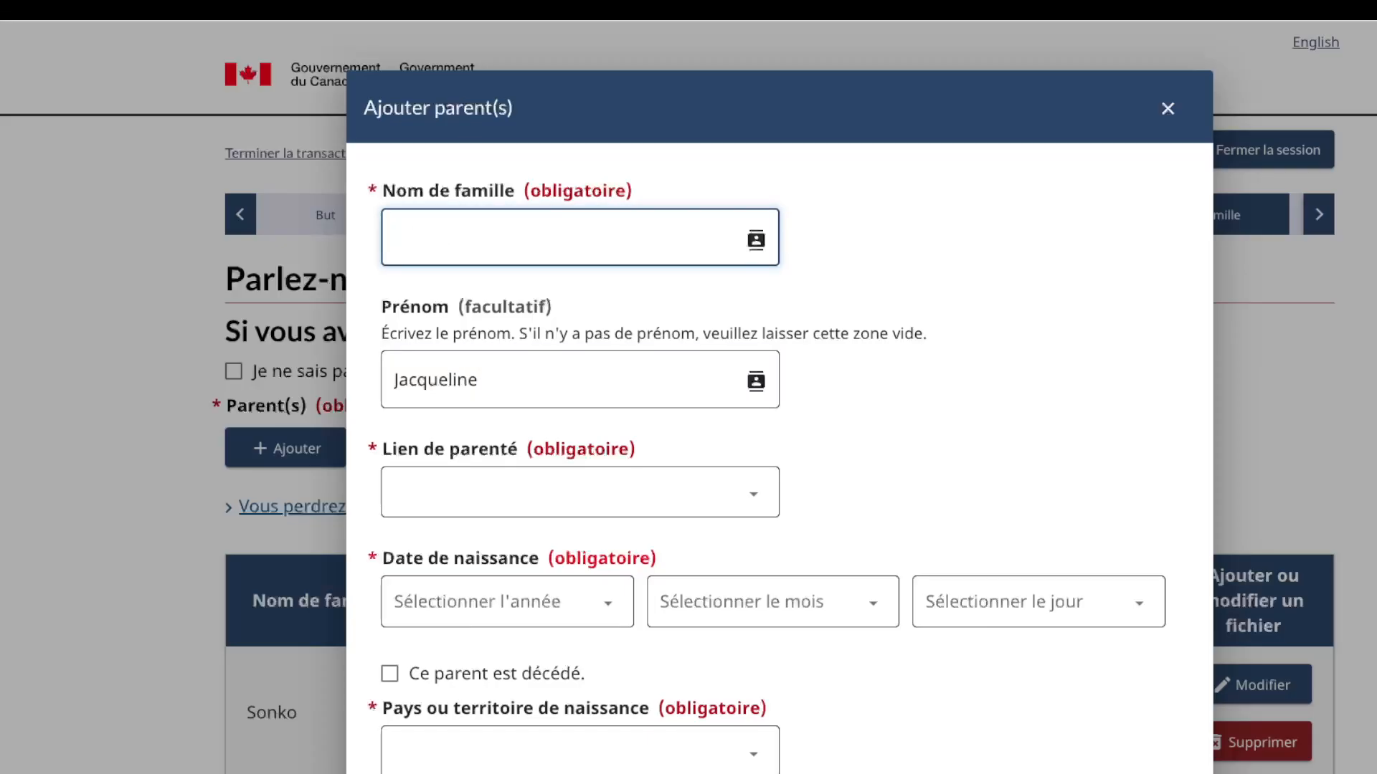
pyautogui.scroll(-1, 579, 460)
pyautogui.click(579, 460)
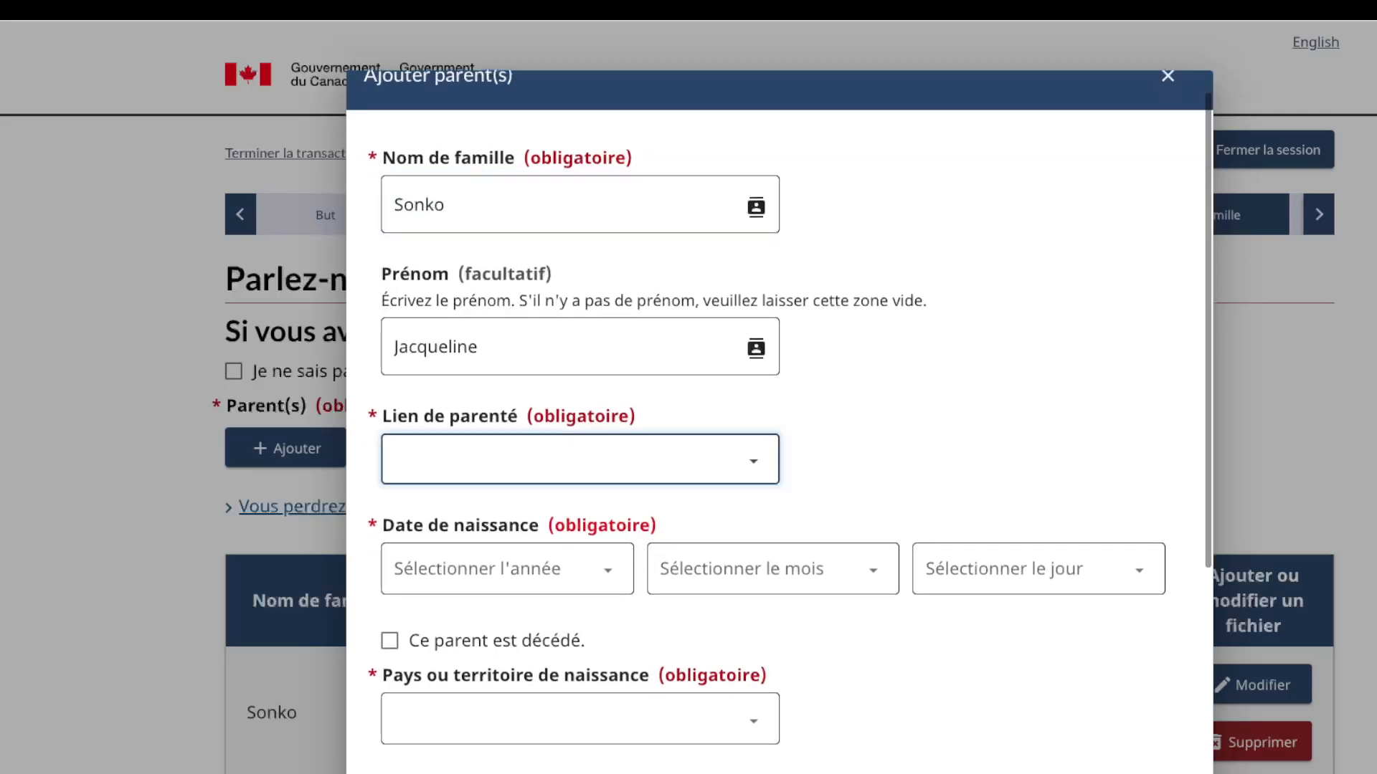
pyautogui.click(507, 559)
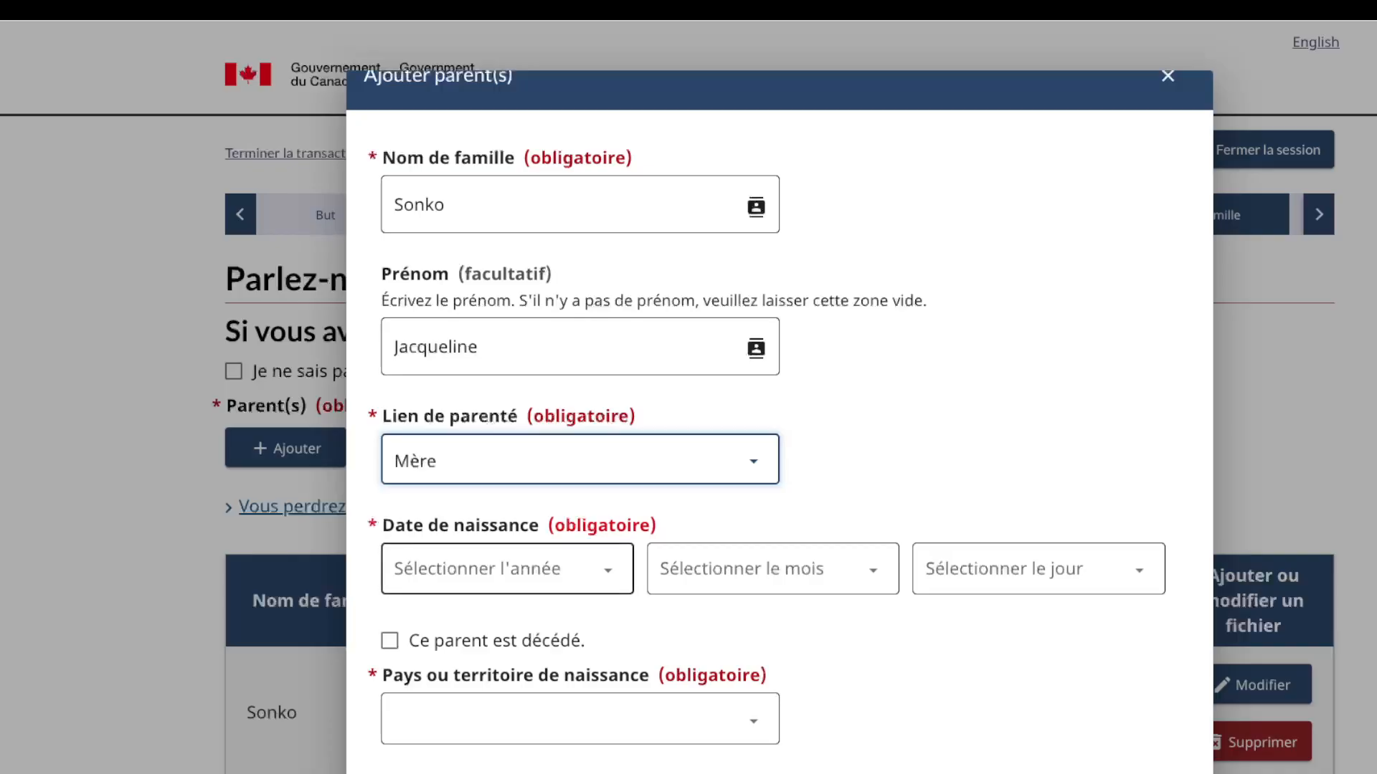
pyautogui.click(507, 569)
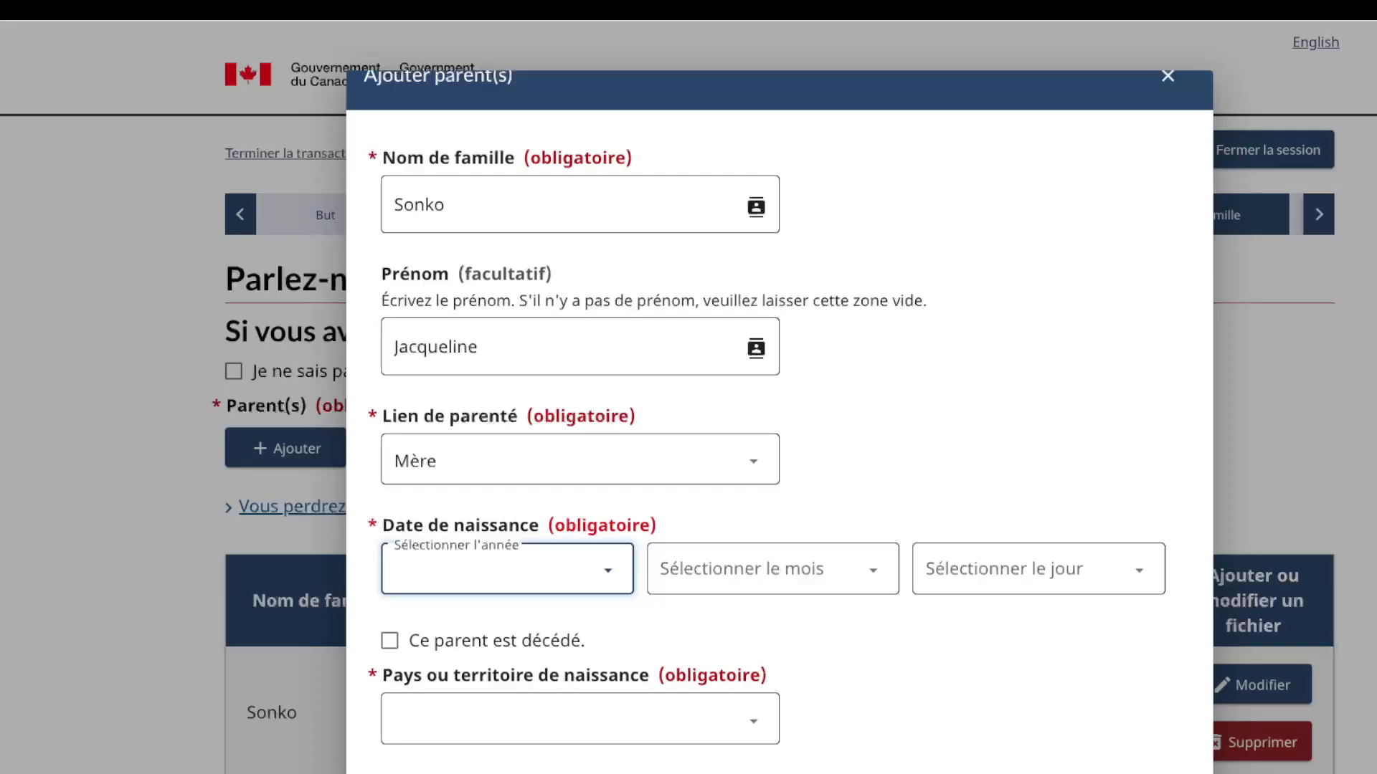
pyautogui.write('1980')
pyautogui.press('Tab')
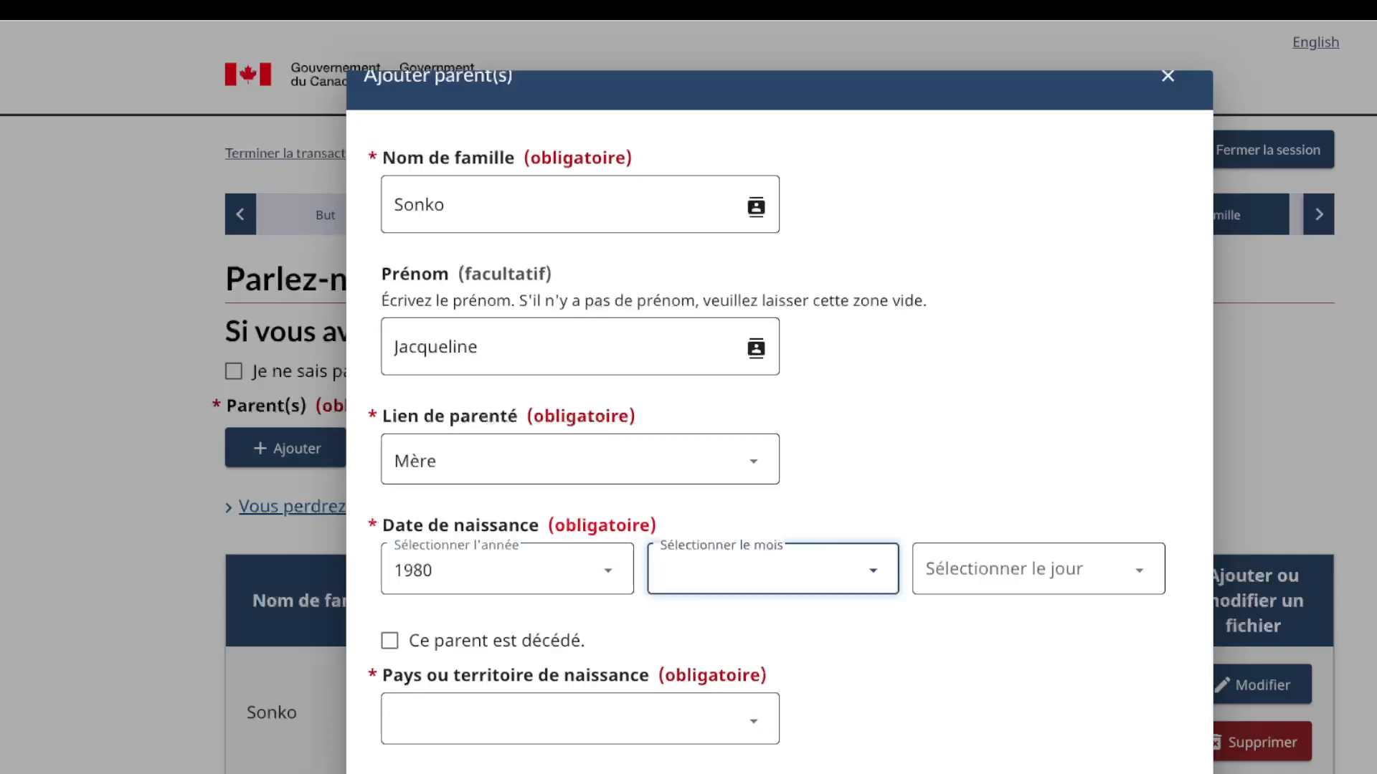
pyautogui.write('juin')
pyautogui.press('Tab')
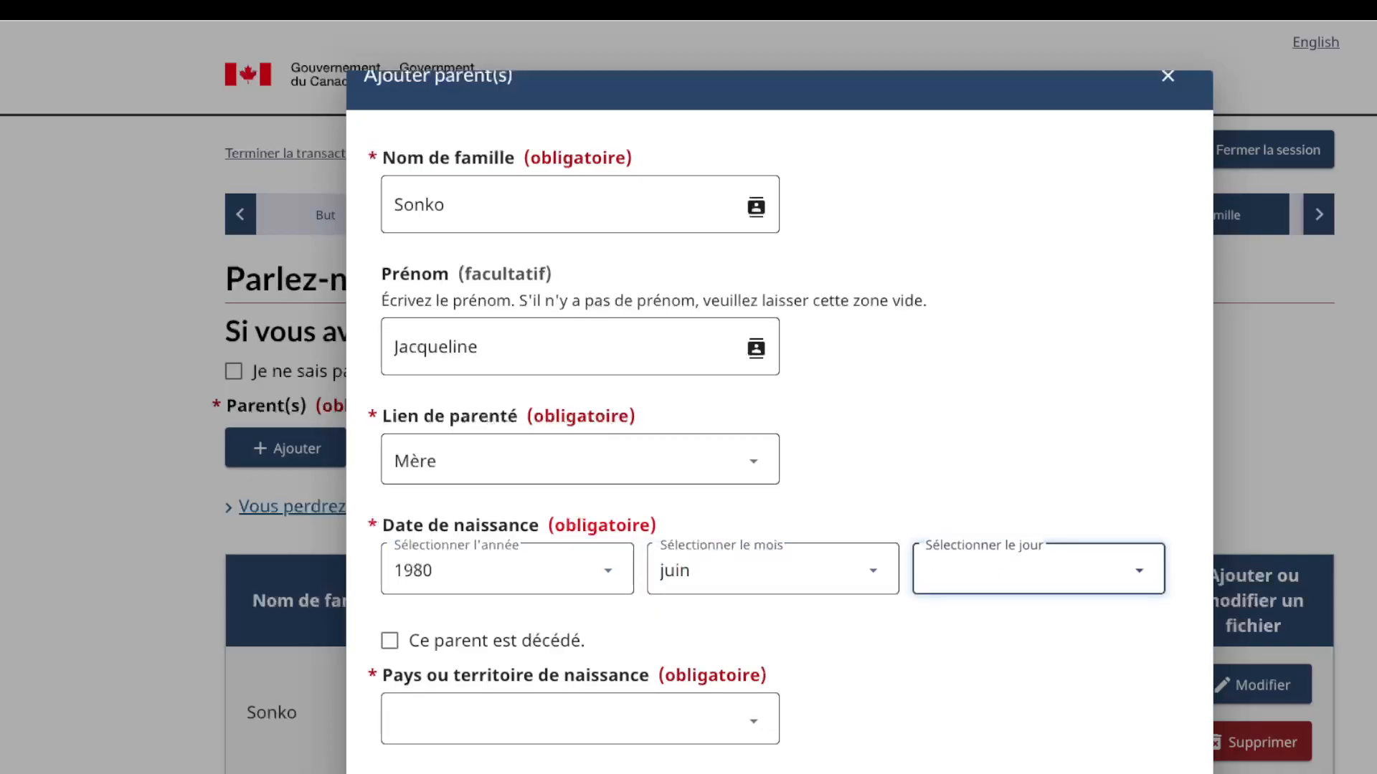
pyautogui.write('1')
pyautogui.scroll(-4, 754, 554)
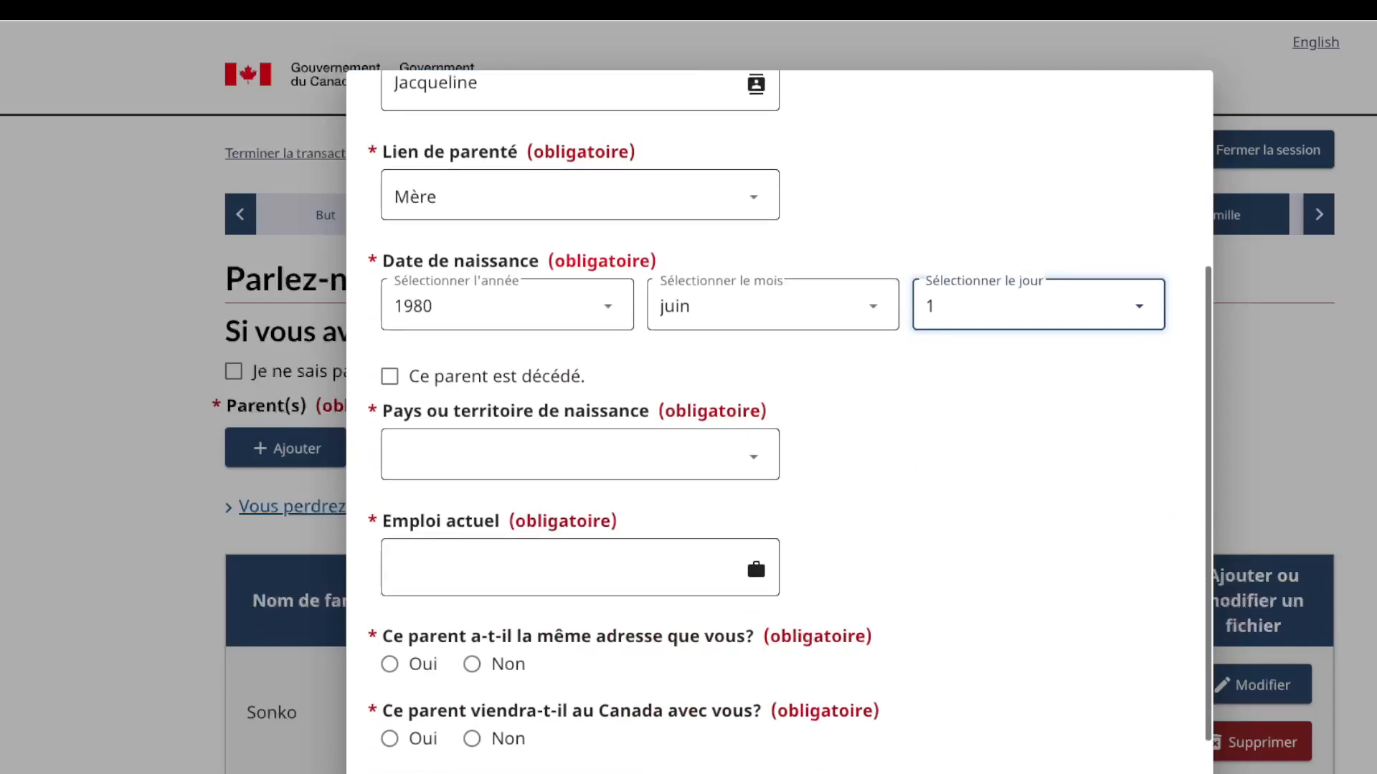
pyautogui.press('Tab')
pyautogui.press('Tab')
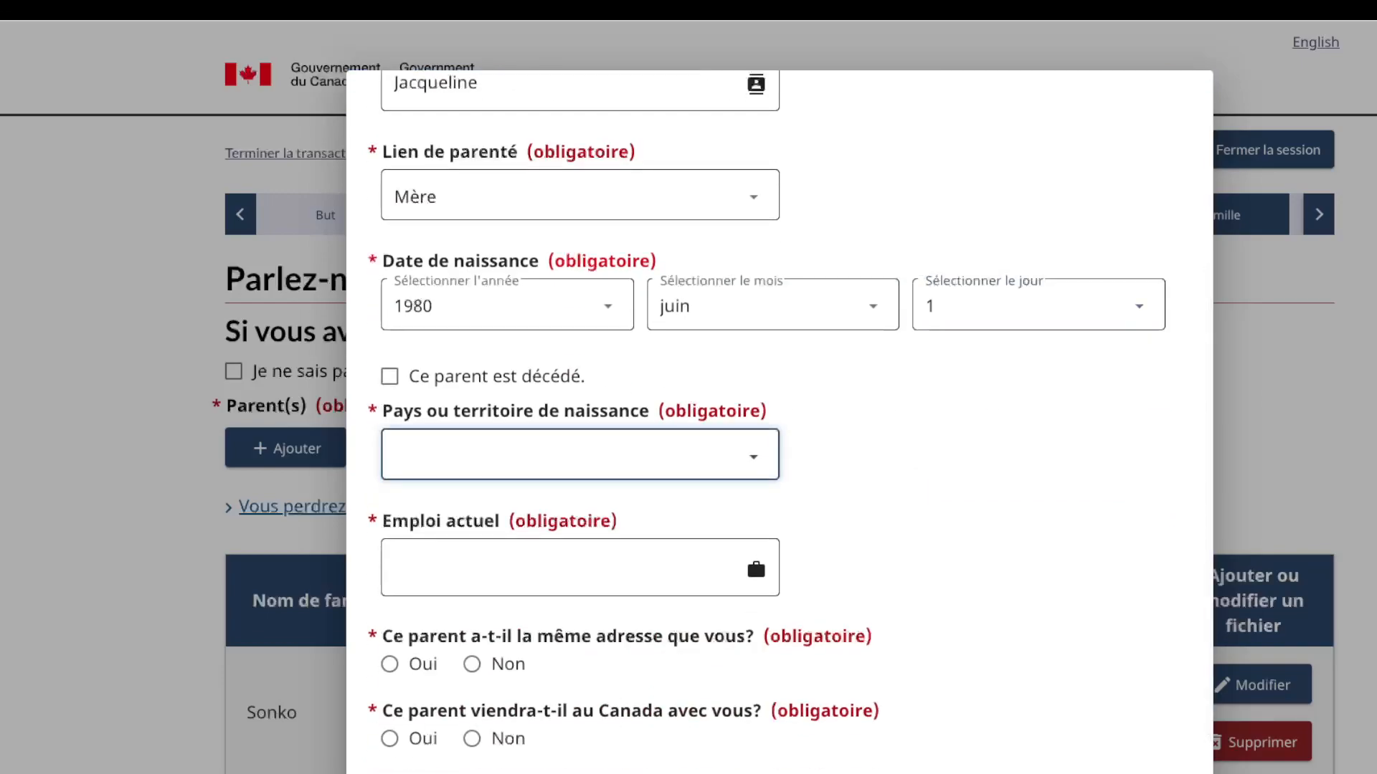
pyautogui.write('Rép. Dém. du Congo')
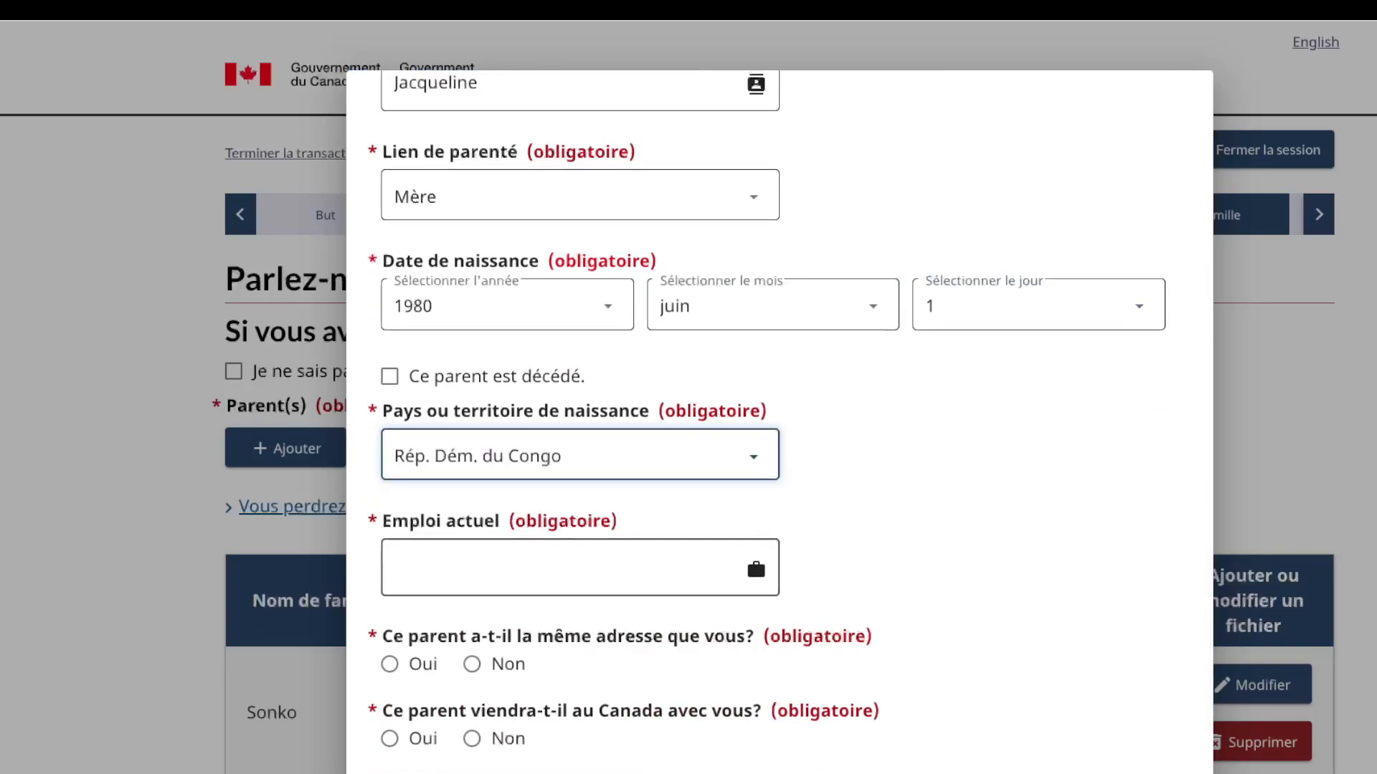
pyautogui.press('Tab')
# Step: Enter occupation femme au foyer, answer Oui and Non, save the mother, and continue
pyautogui.write('fe')
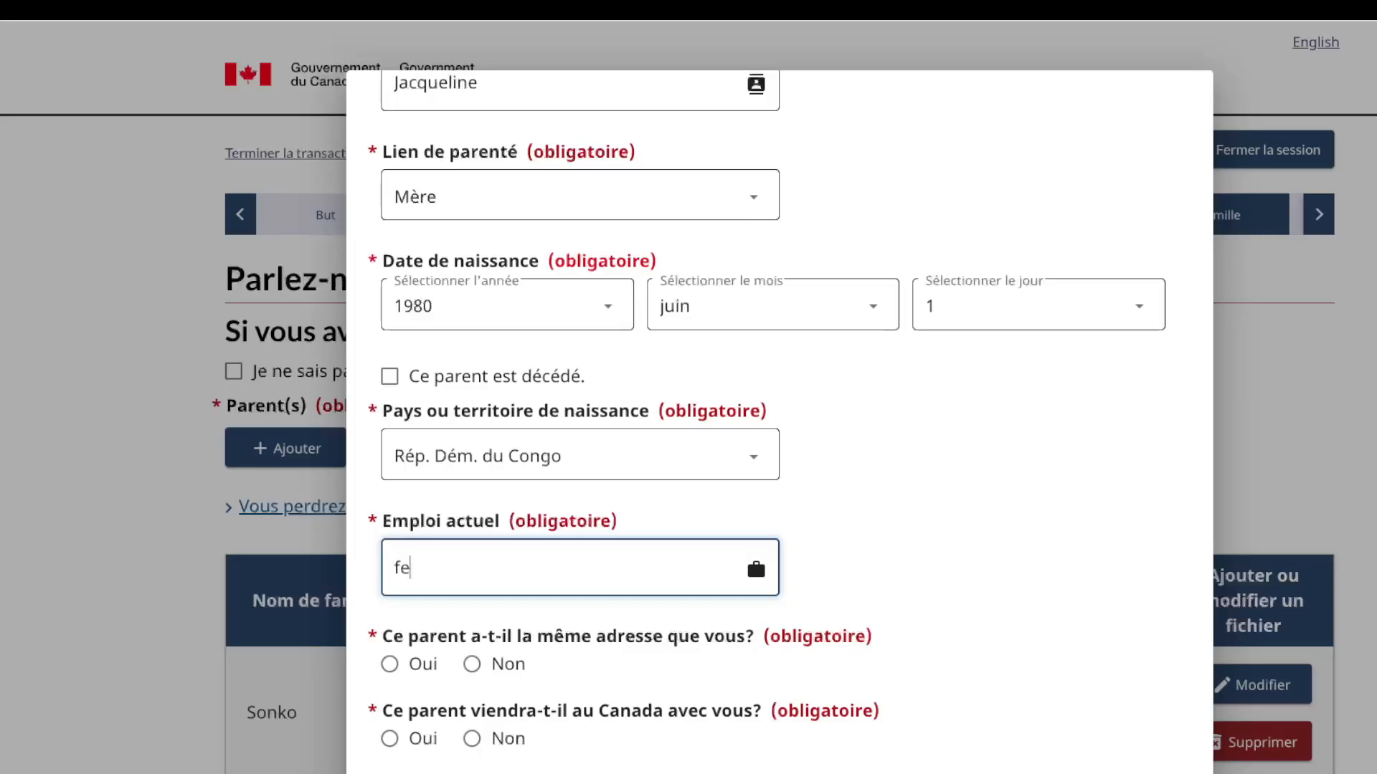
pyautogui.write('mme au foyer')
pyautogui.scroll(-2, 780, 423)
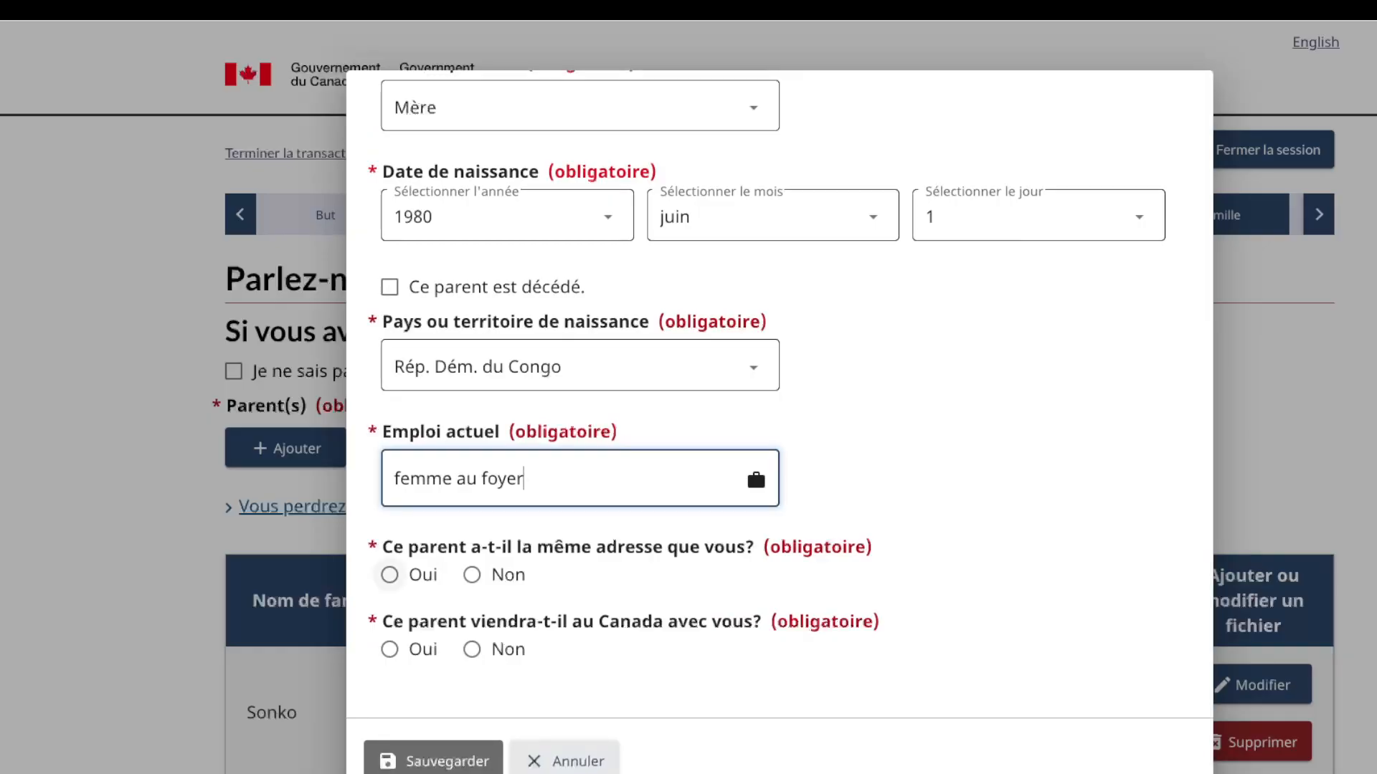
pyautogui.click(390, 576)
pyautogui.click(472, 650)
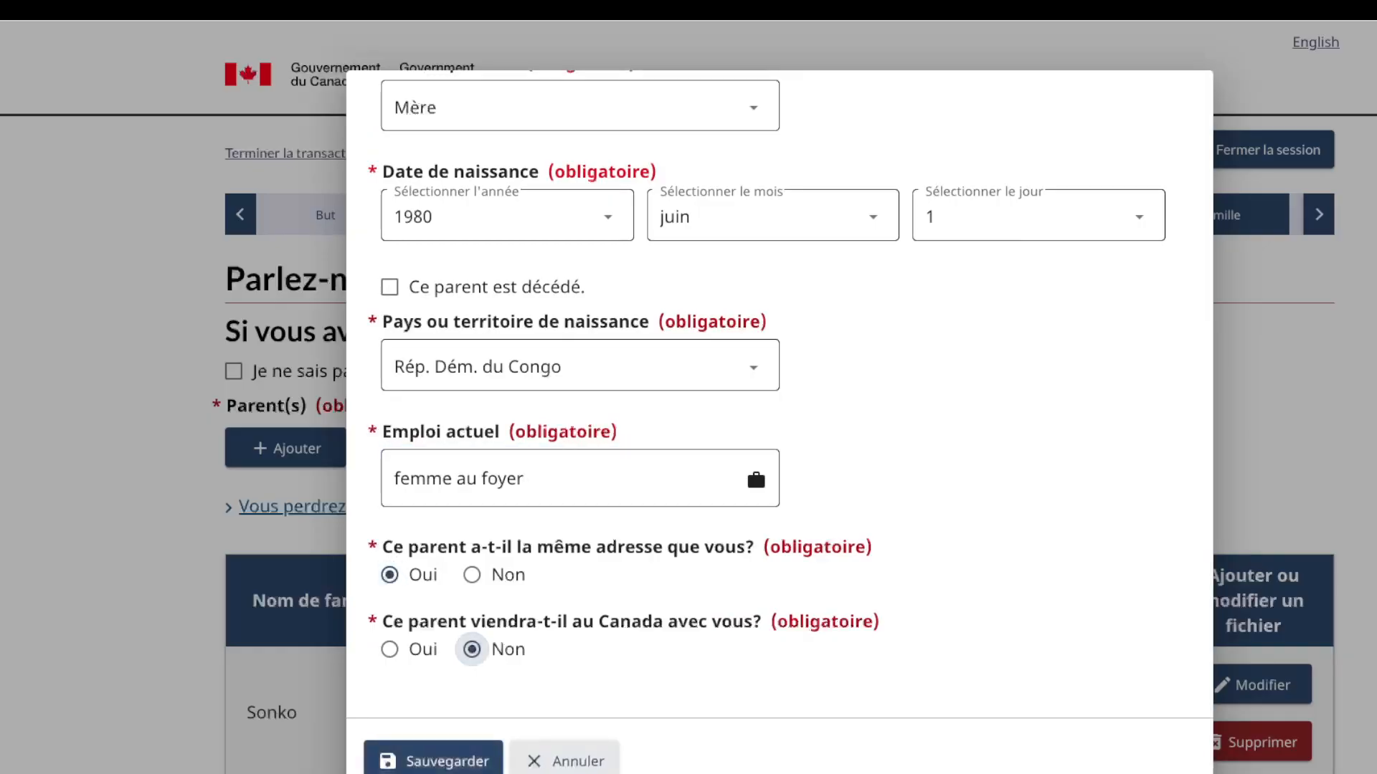
pyautogui.click(459, 761)
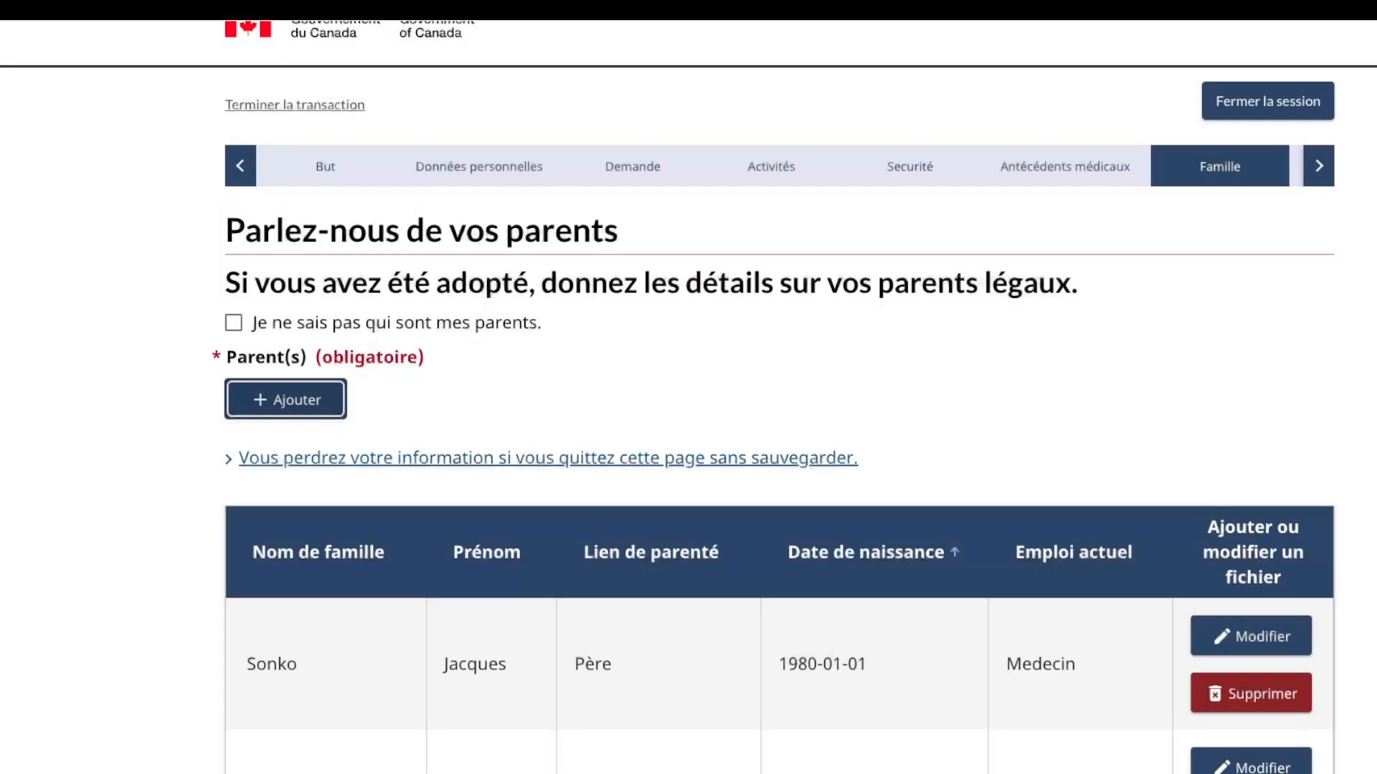
pyautogui.scroll(-6, 953, 552)
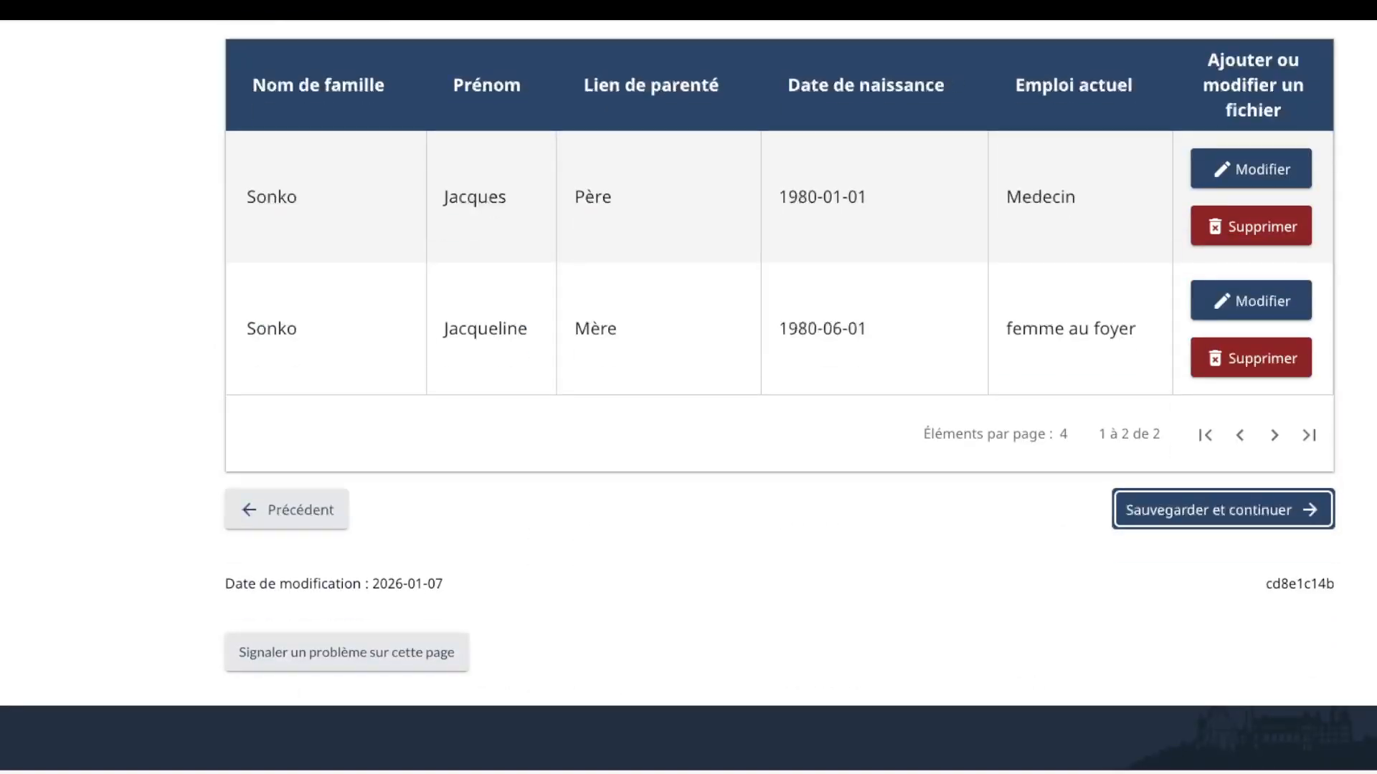
pyautogui.press('Return')
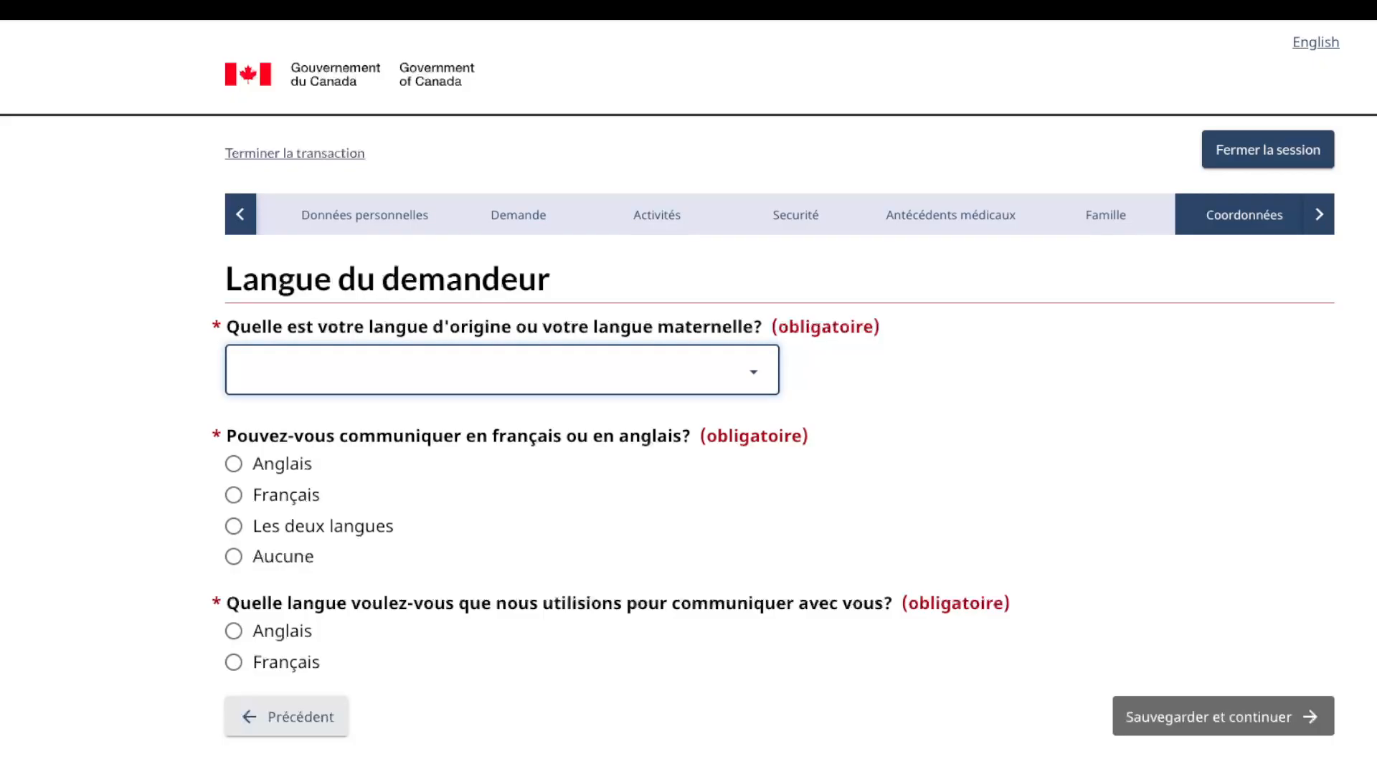
# Step: Set mother tongue Français, both official languages, and Français for preference and correspondence
pyautogui.press('Return')
pyautogui.click(233, 527)
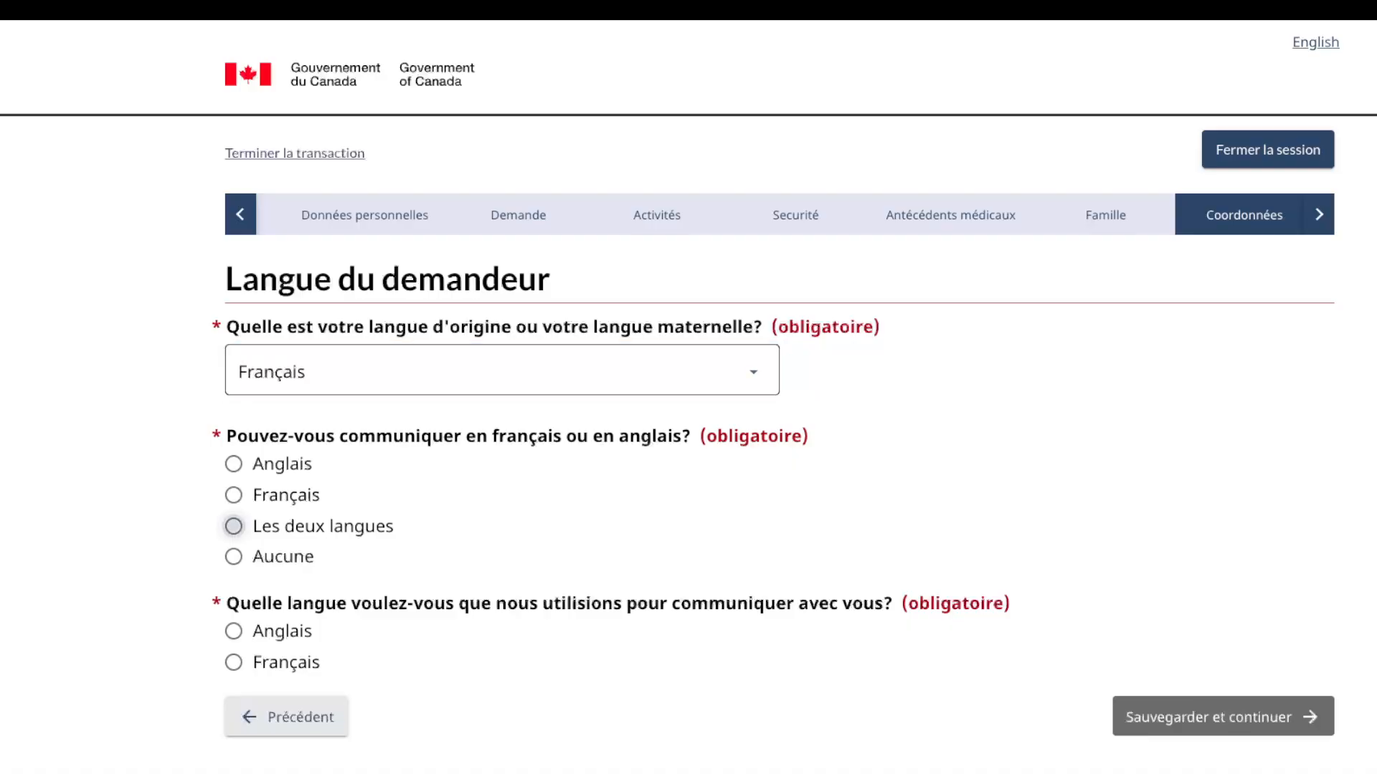
pyautogui.scroll(-1, 234, 526)
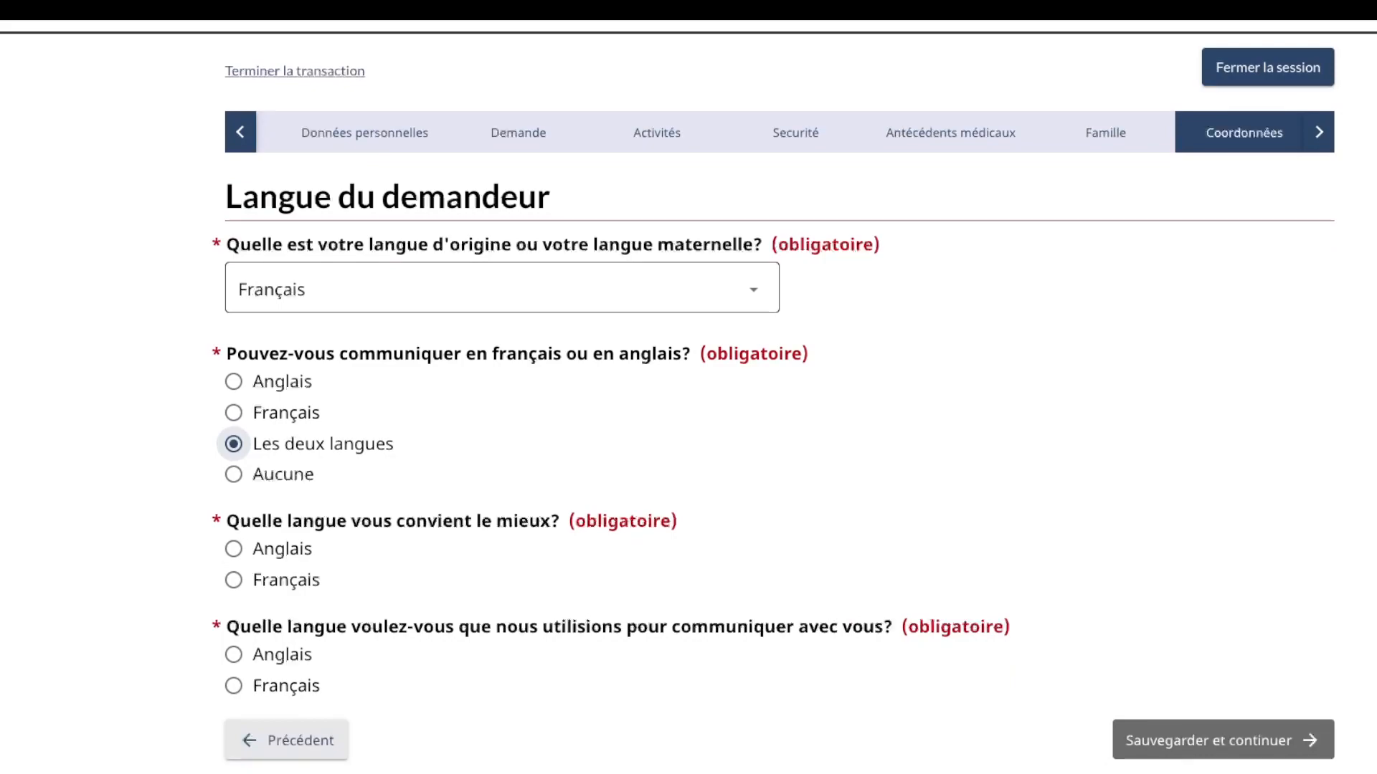
pyautogui.click(234, 580)
pyautogui.scroll(-1, 233, 580)
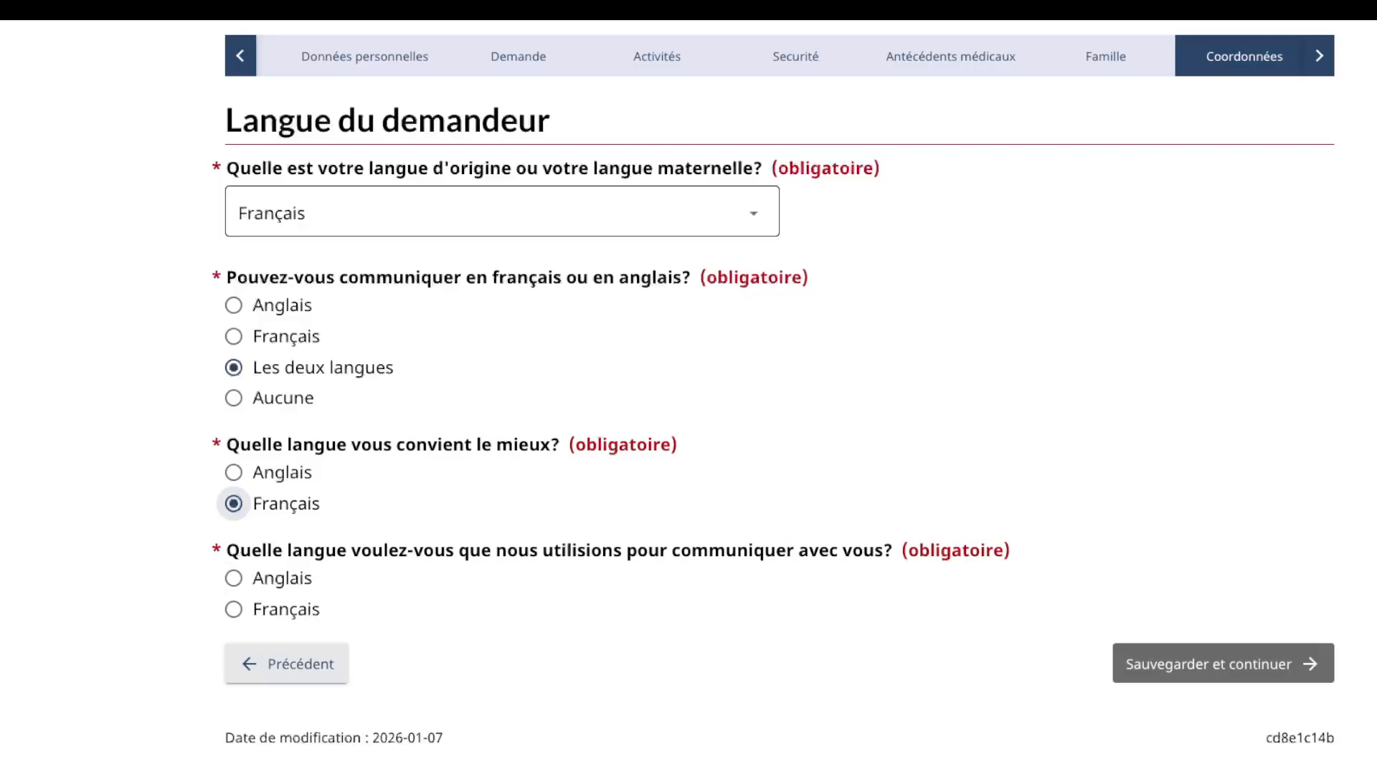
pyautogui.click(234, 610)
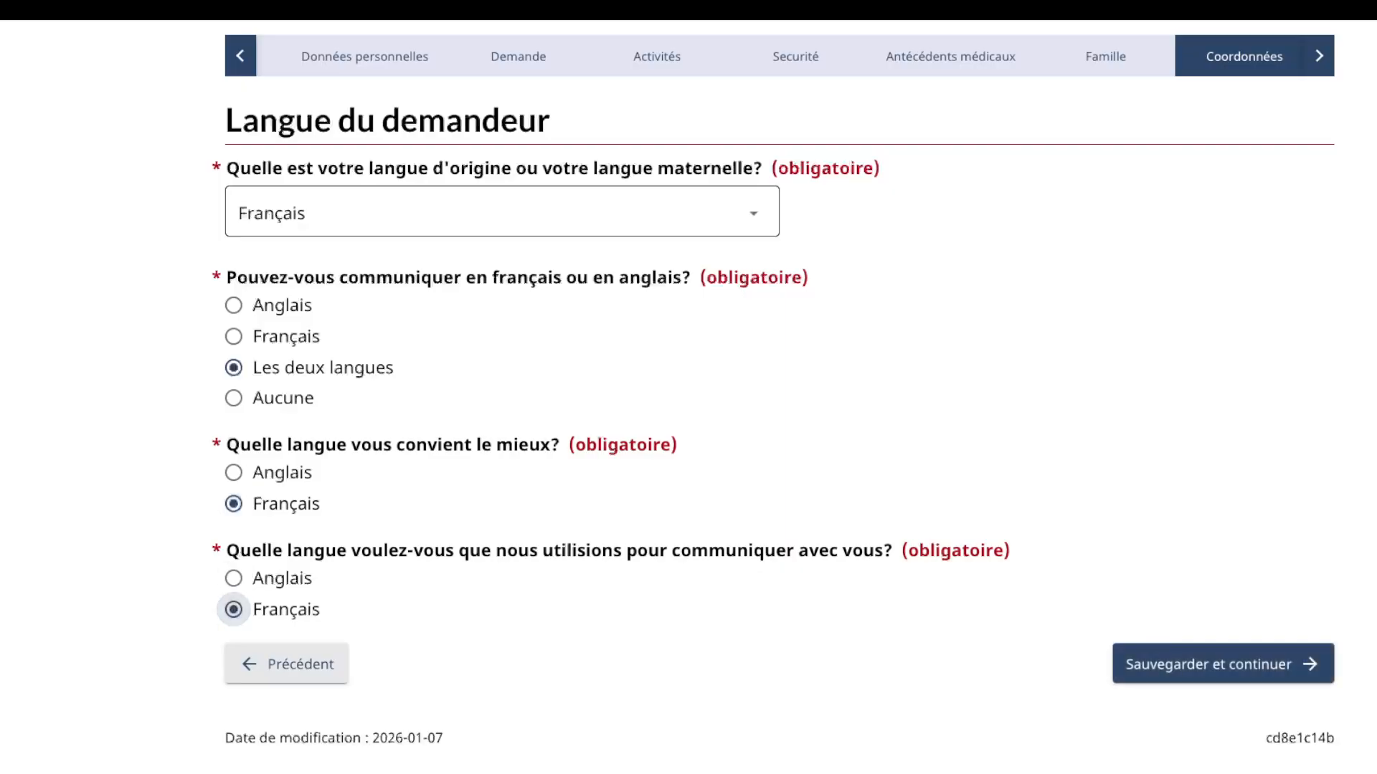
pyautogui.scroll(-1, 234, 610)
# Step: Save the language answers and enter the applicant's e-mail address
pyautogui.click(1223, 648)
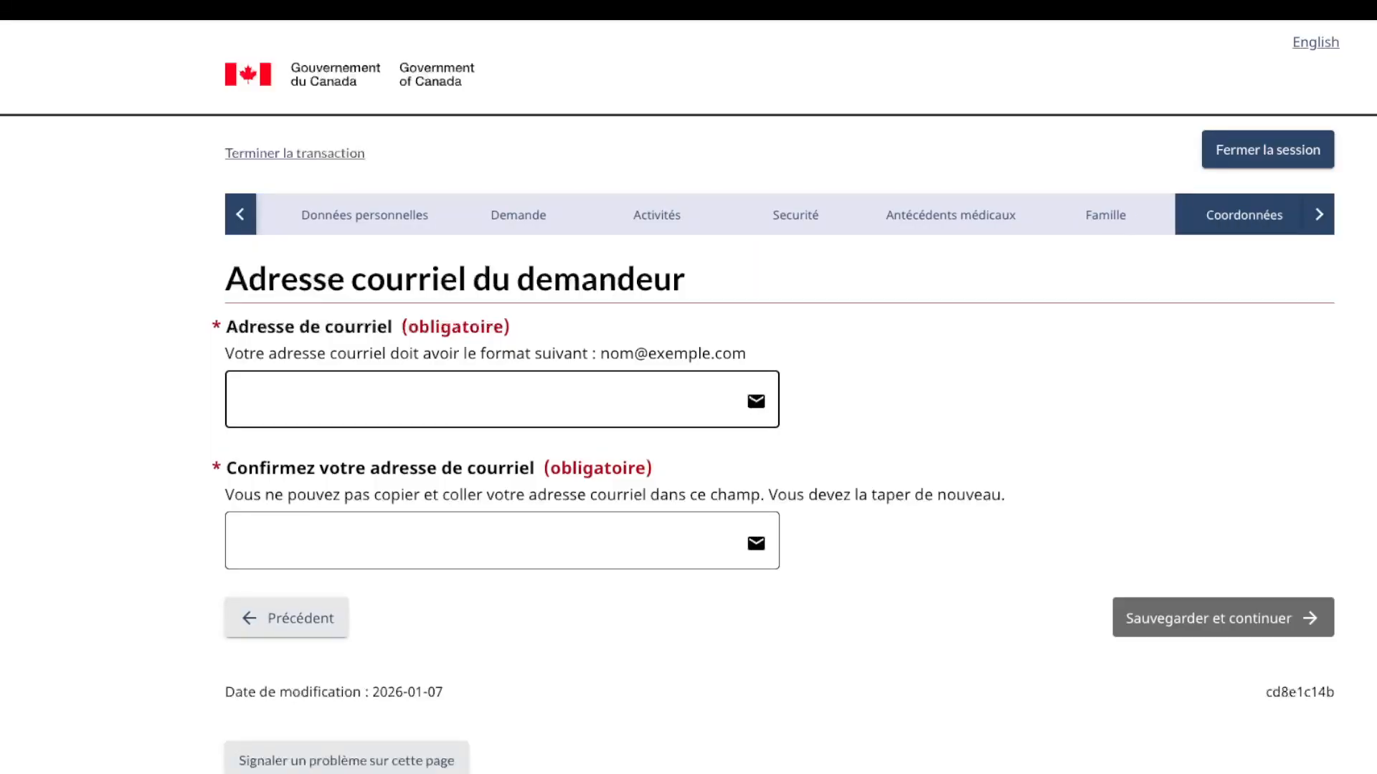
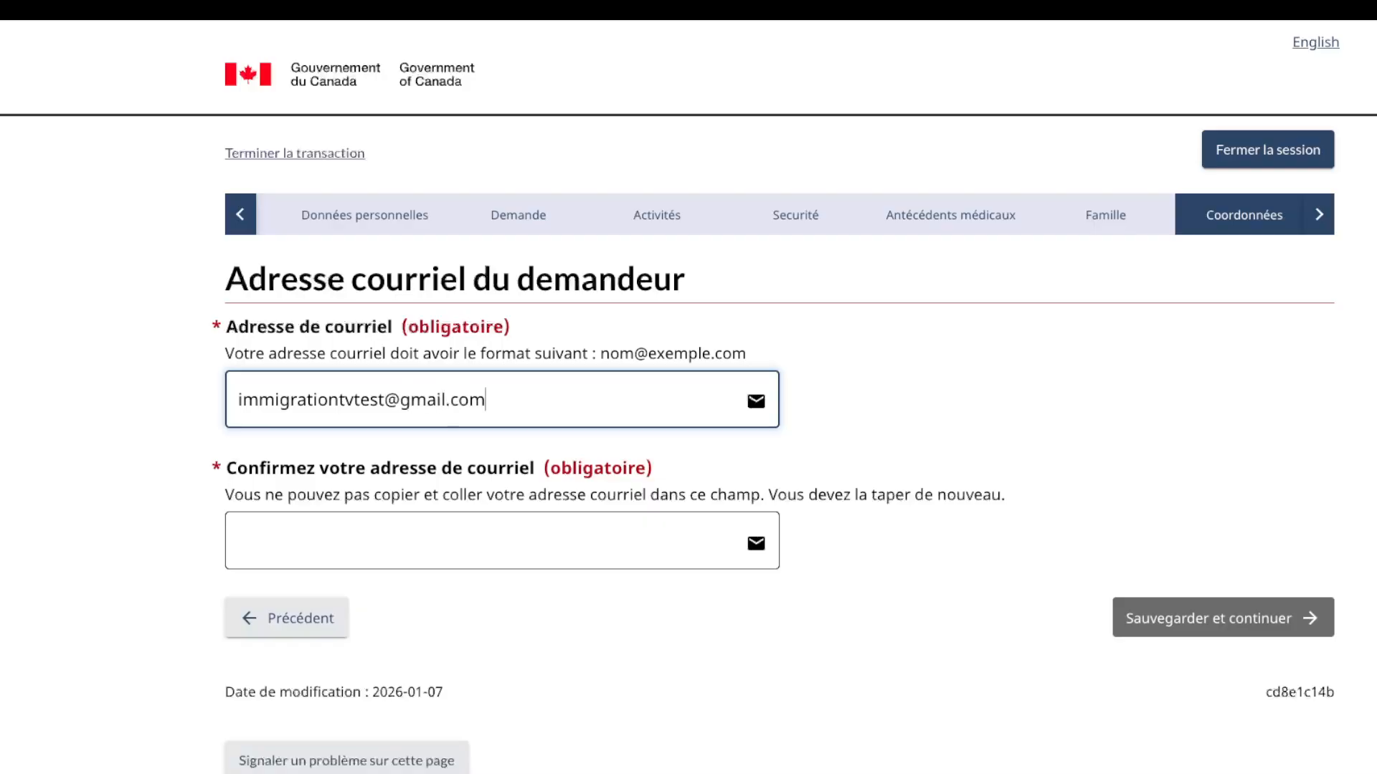
# Step: Retype the e-mail in the confirmation field, add the missing letter, and save the page
pyautogui.click(239, 540)
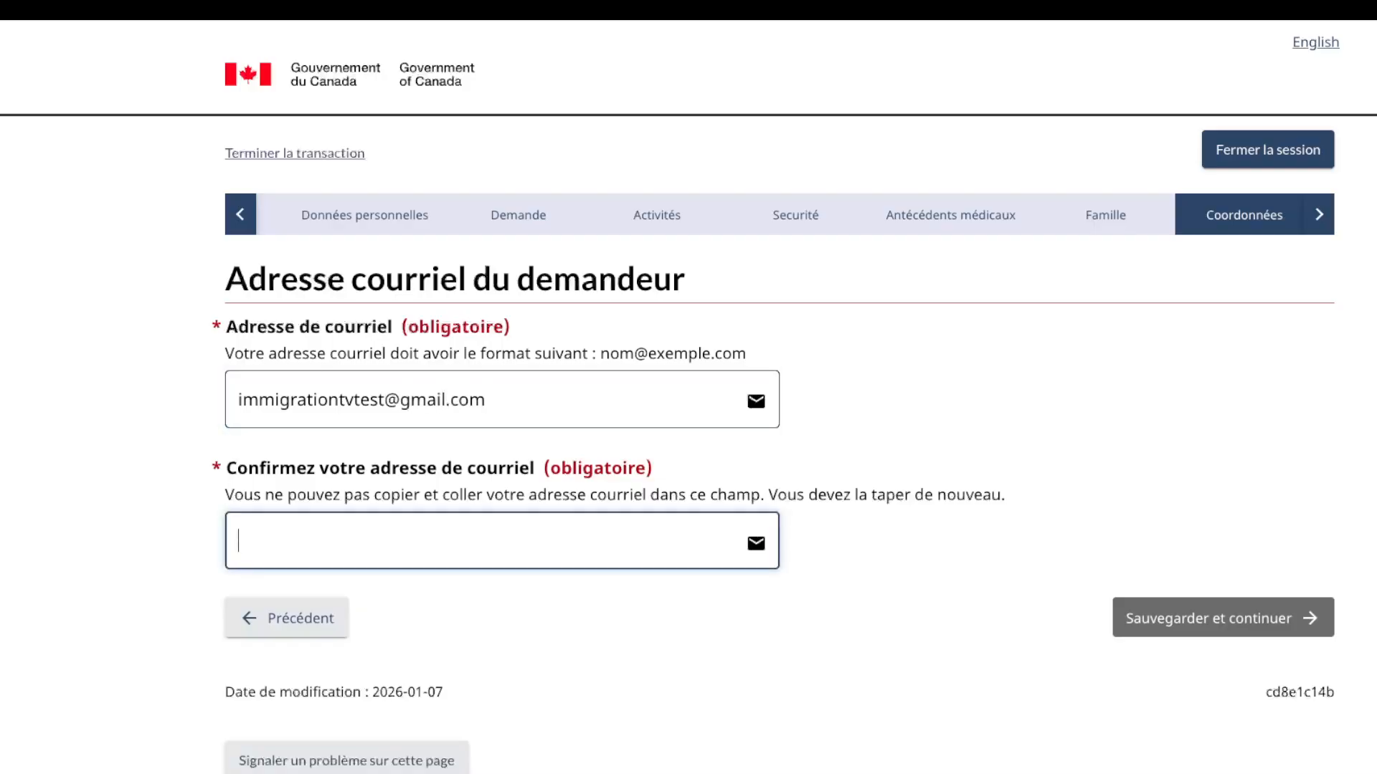
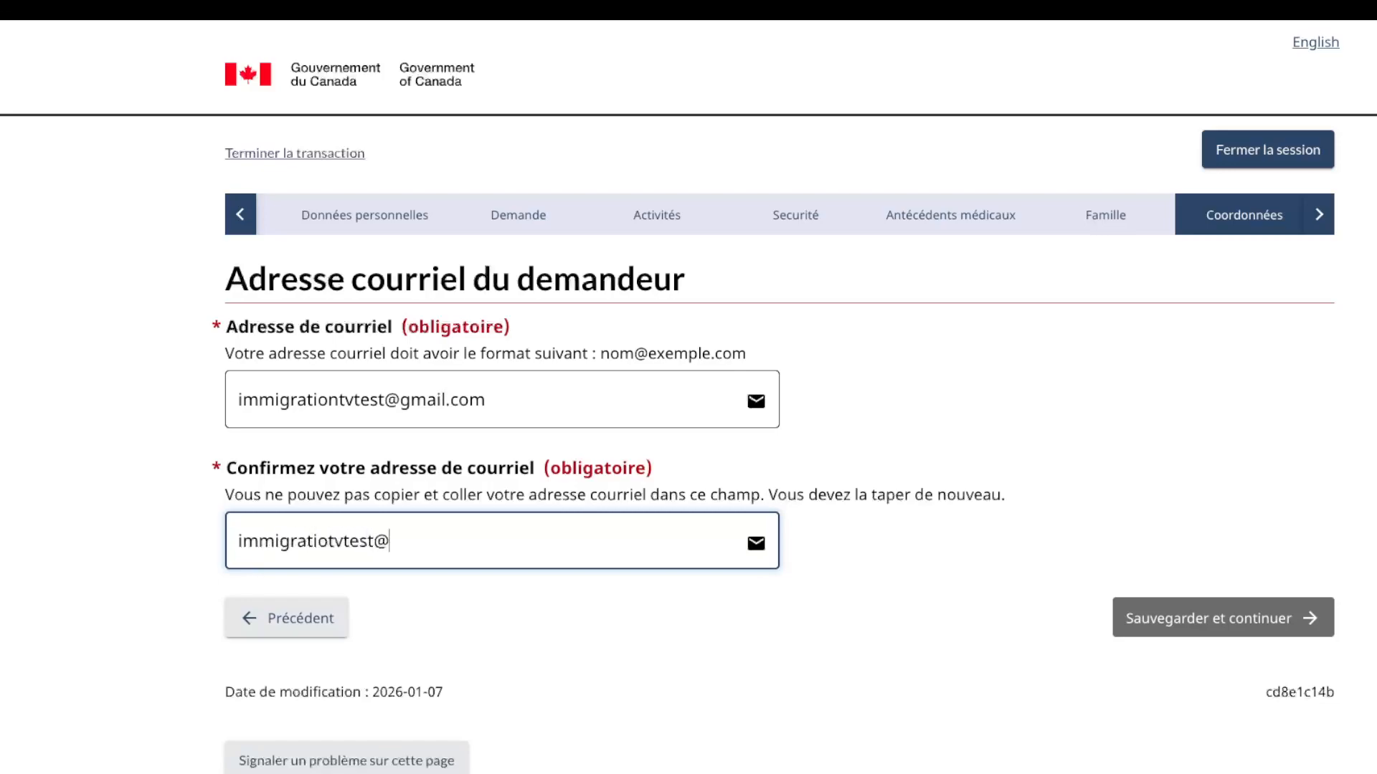
pyautogui.press('Tab')
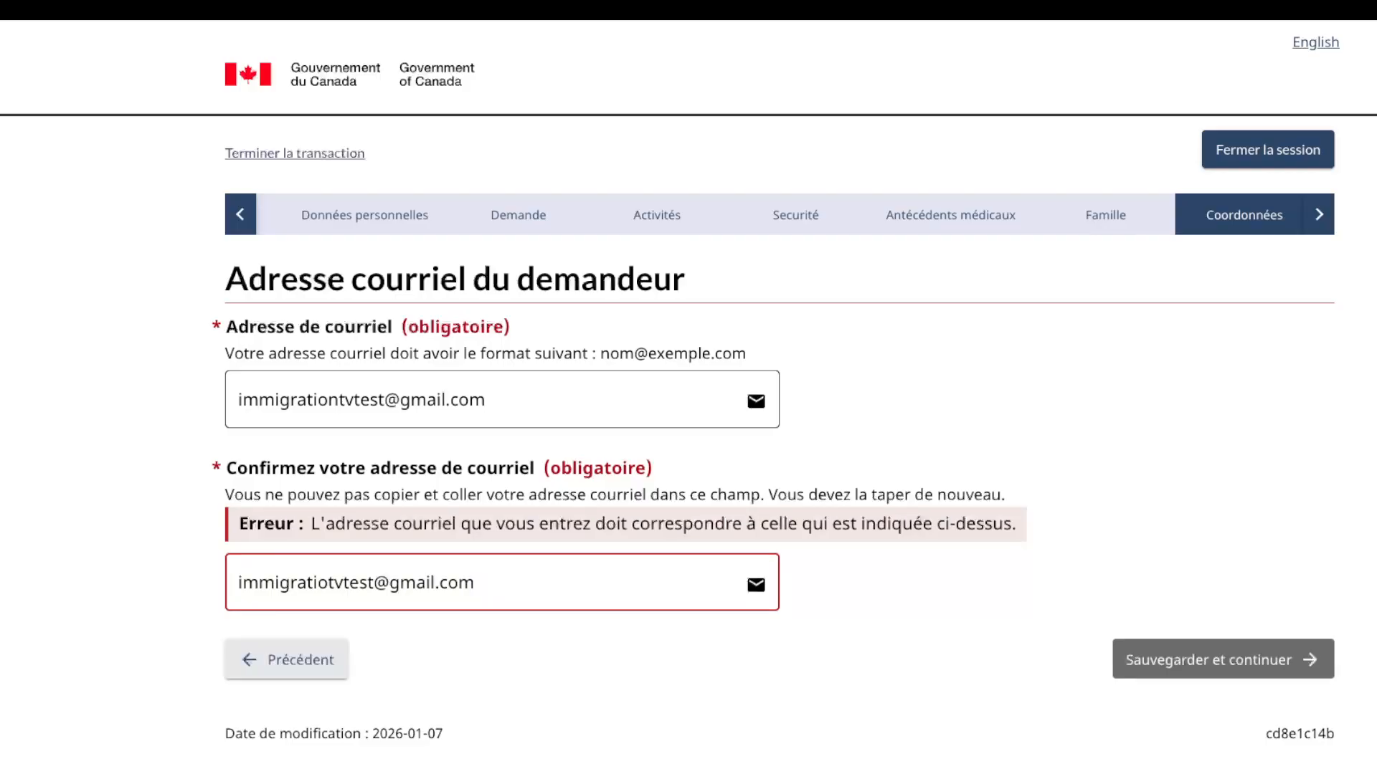
pyautogui.click(335, 583)
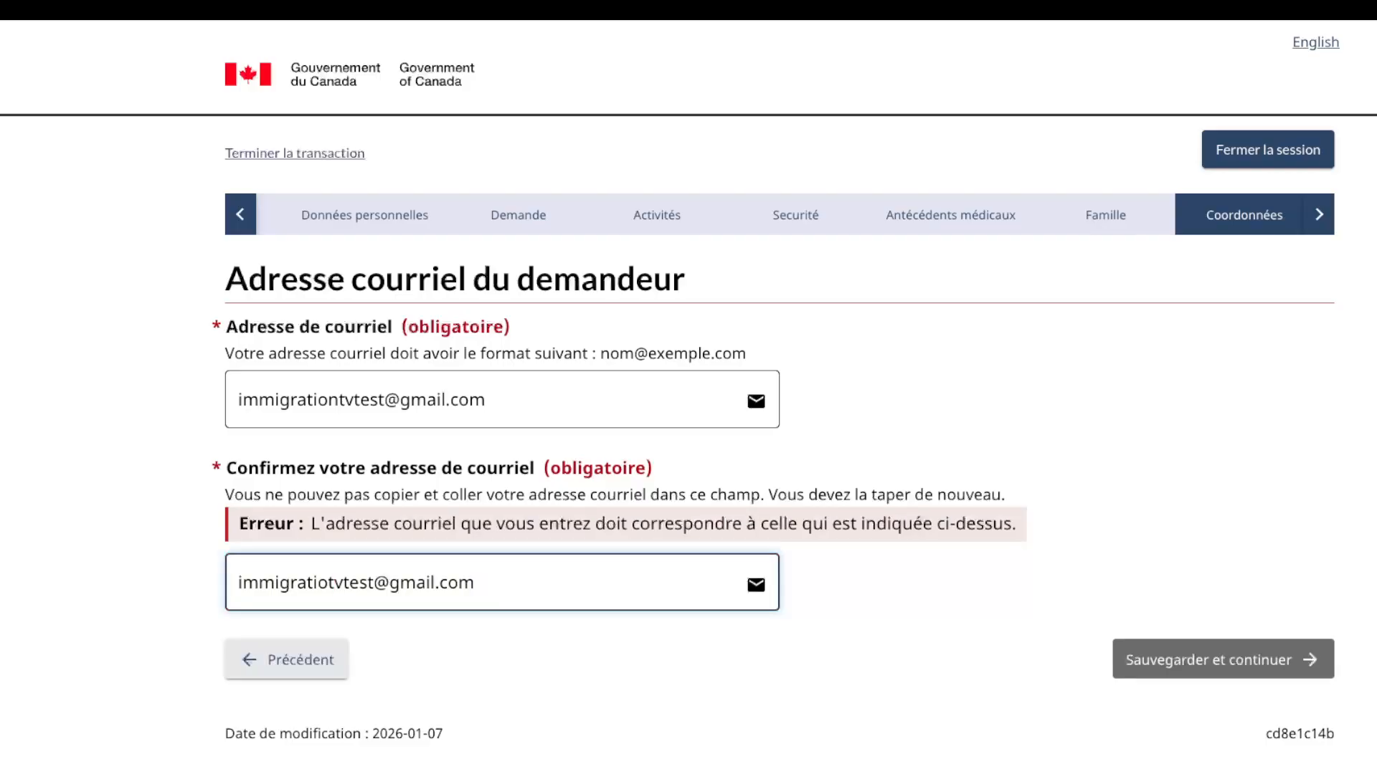
pyautogui.write('n')
pyautogui.press('Tab')
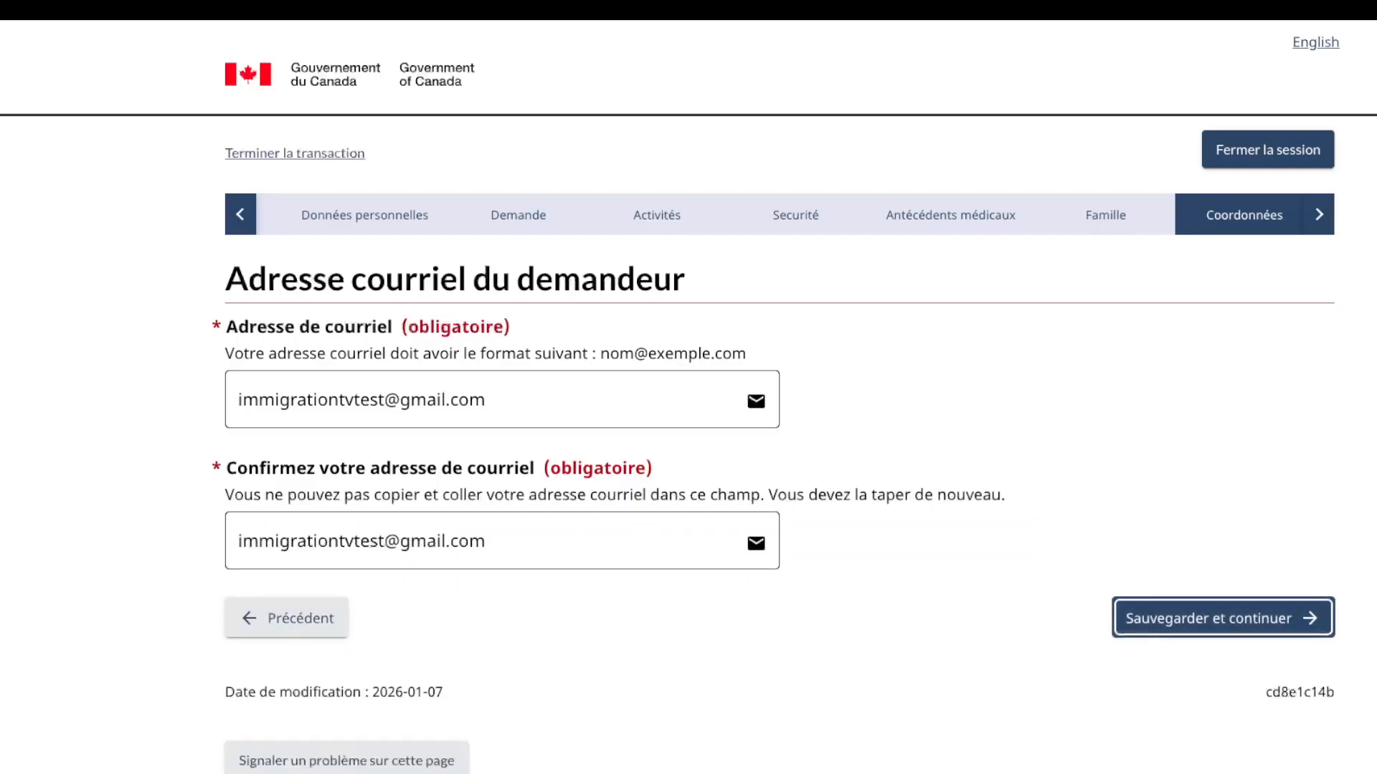
pyautogui.press('Return')
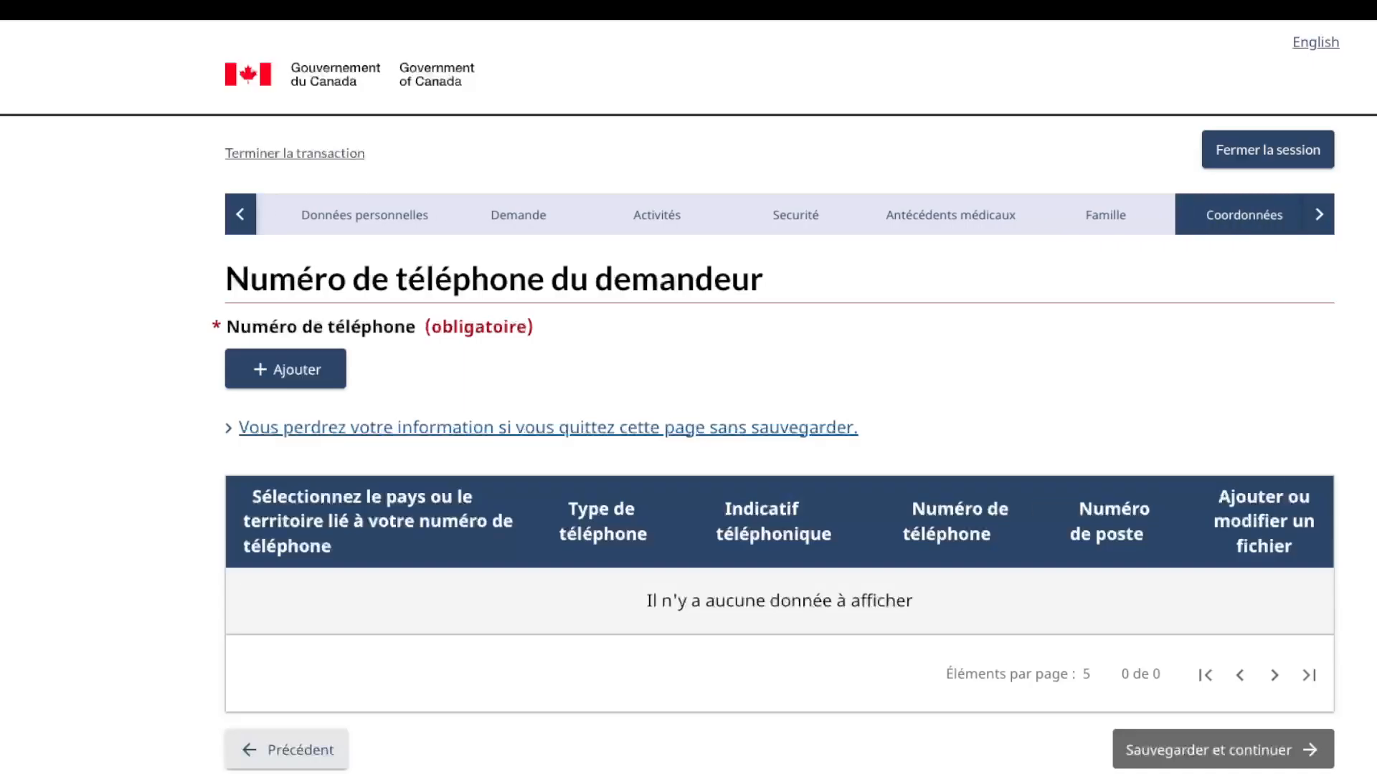
# Step: Add a mobile number outside Canada and the US with country code 243 and the applicant's number
pyautogui.press('Tab')
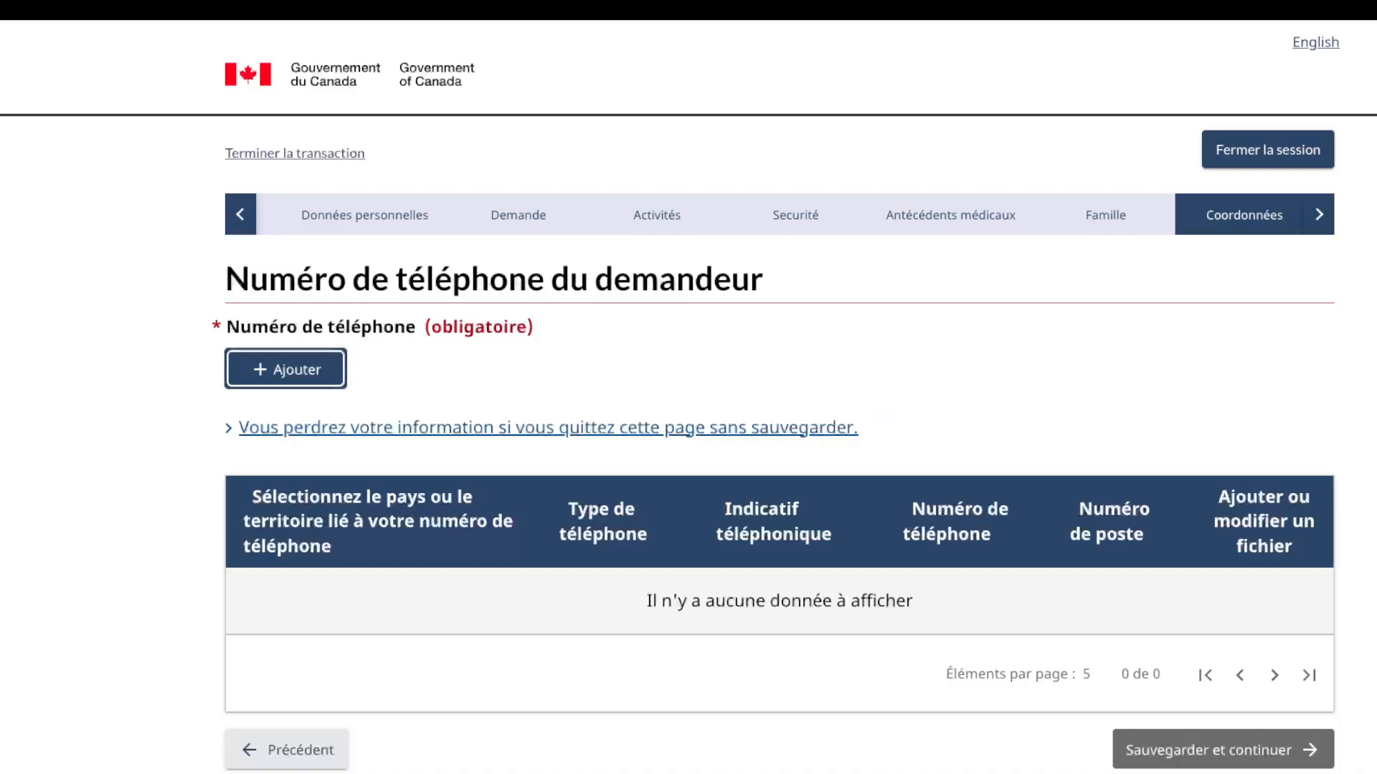
pyautogui.press('Return')
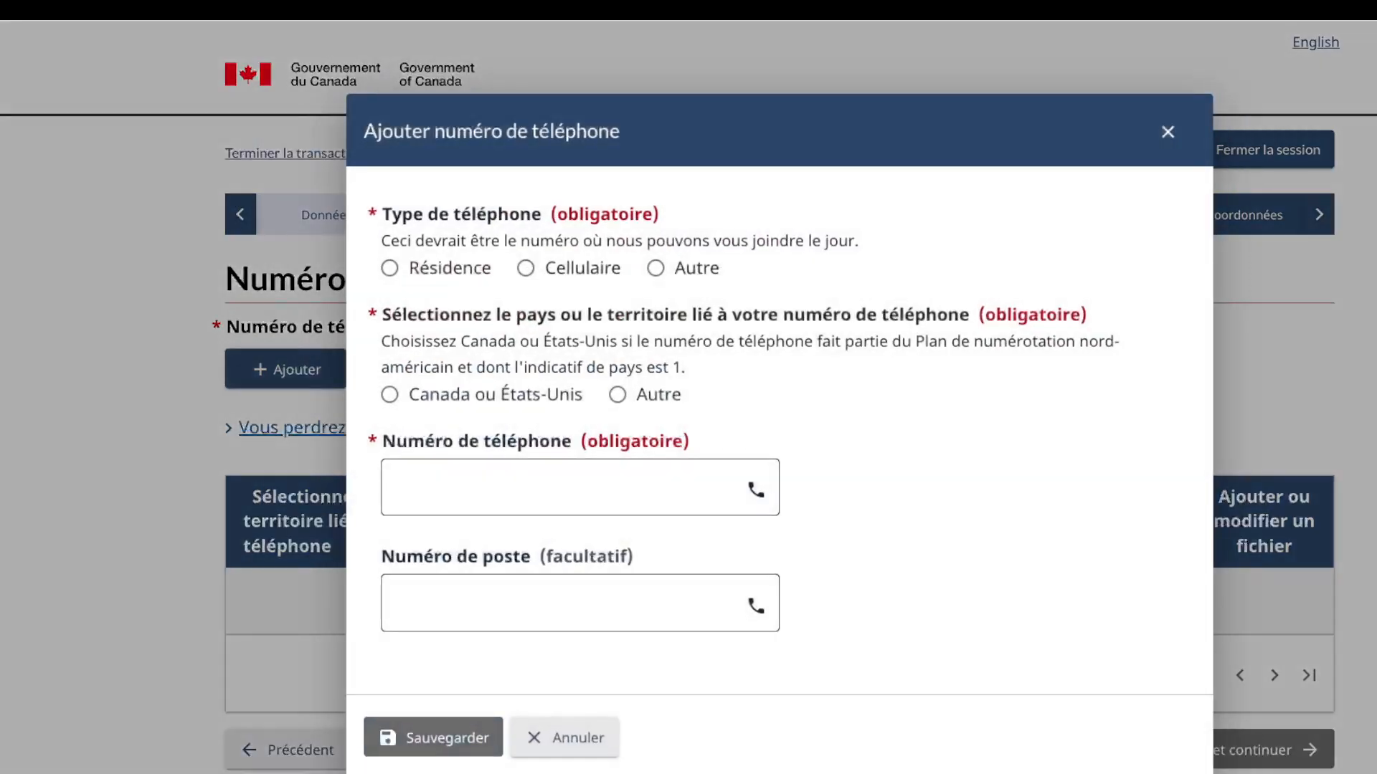
pyautogui.click(526, 268)
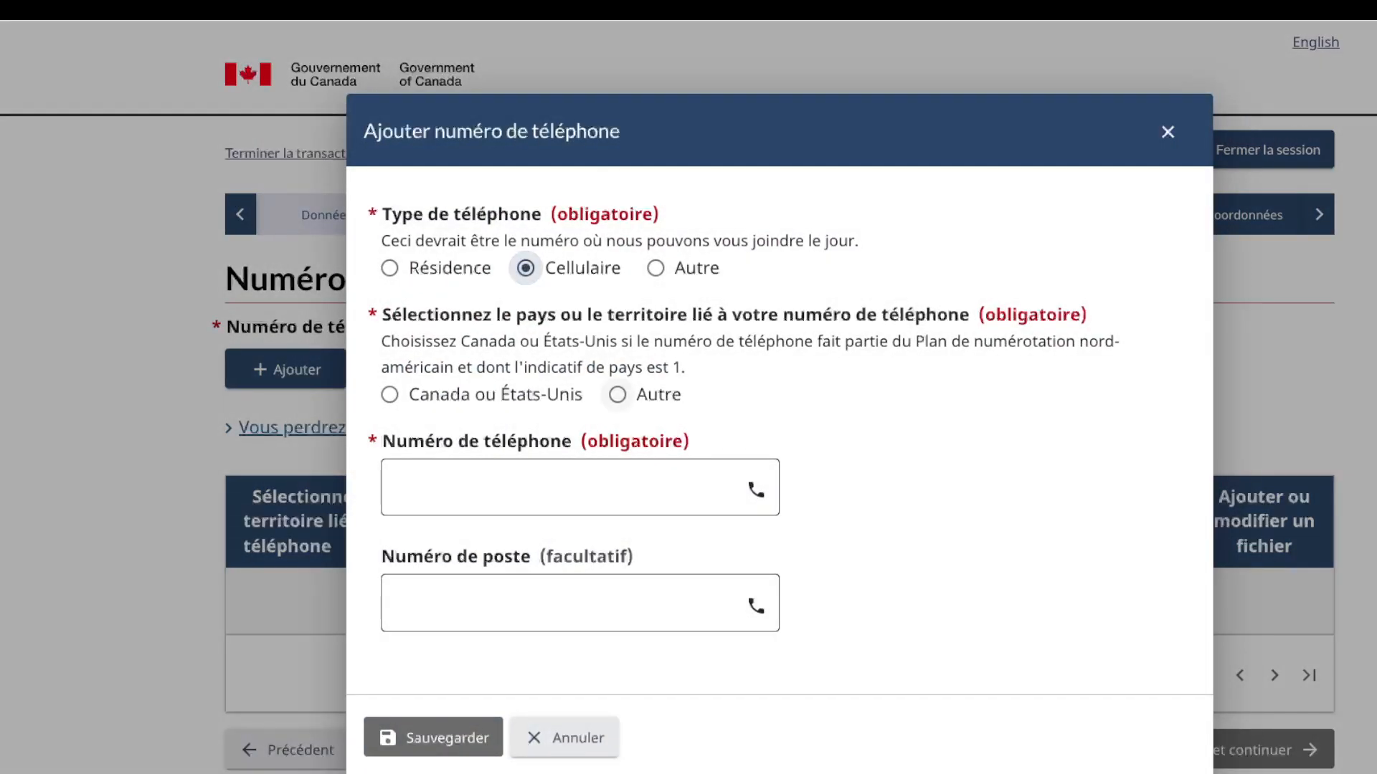
pyautogui.click(618, 394)
pyautogui.press('Tab')
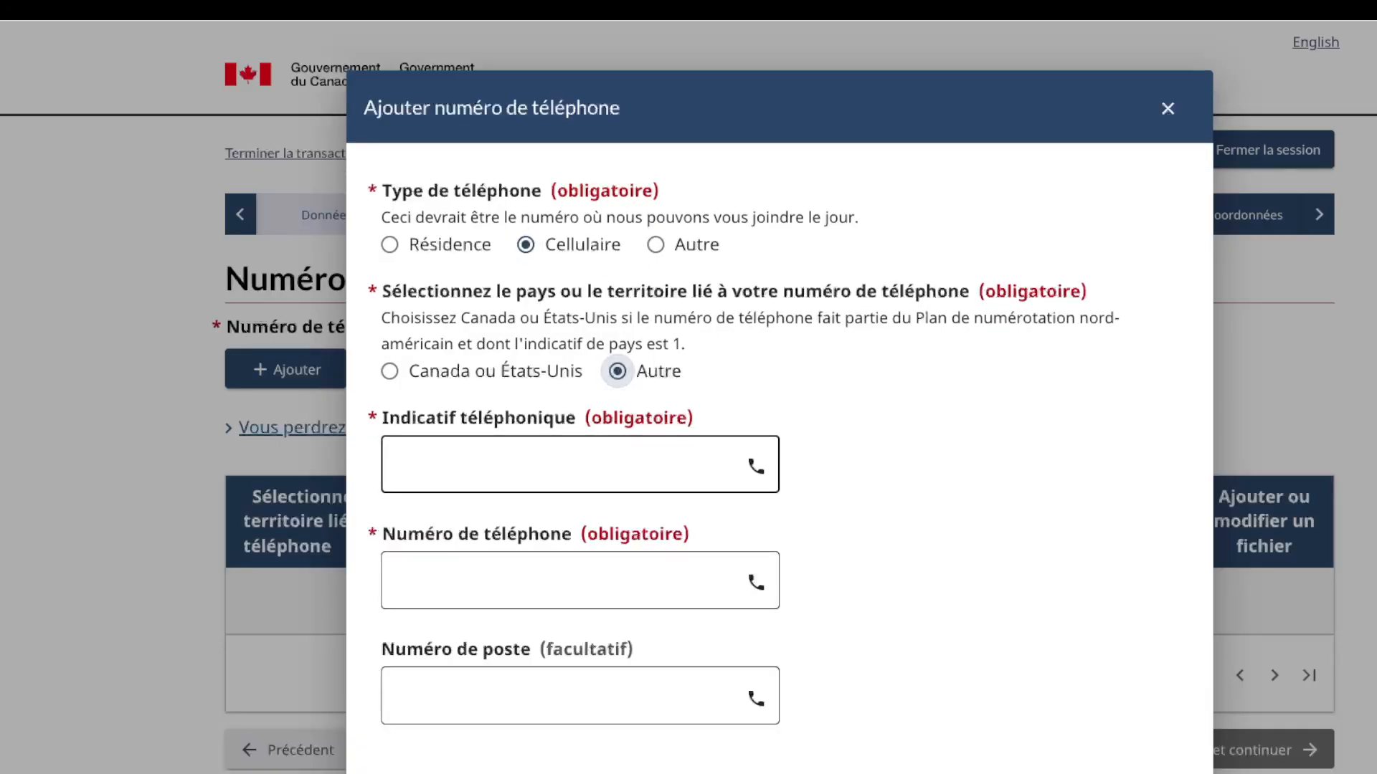
pyautogui.write('243')
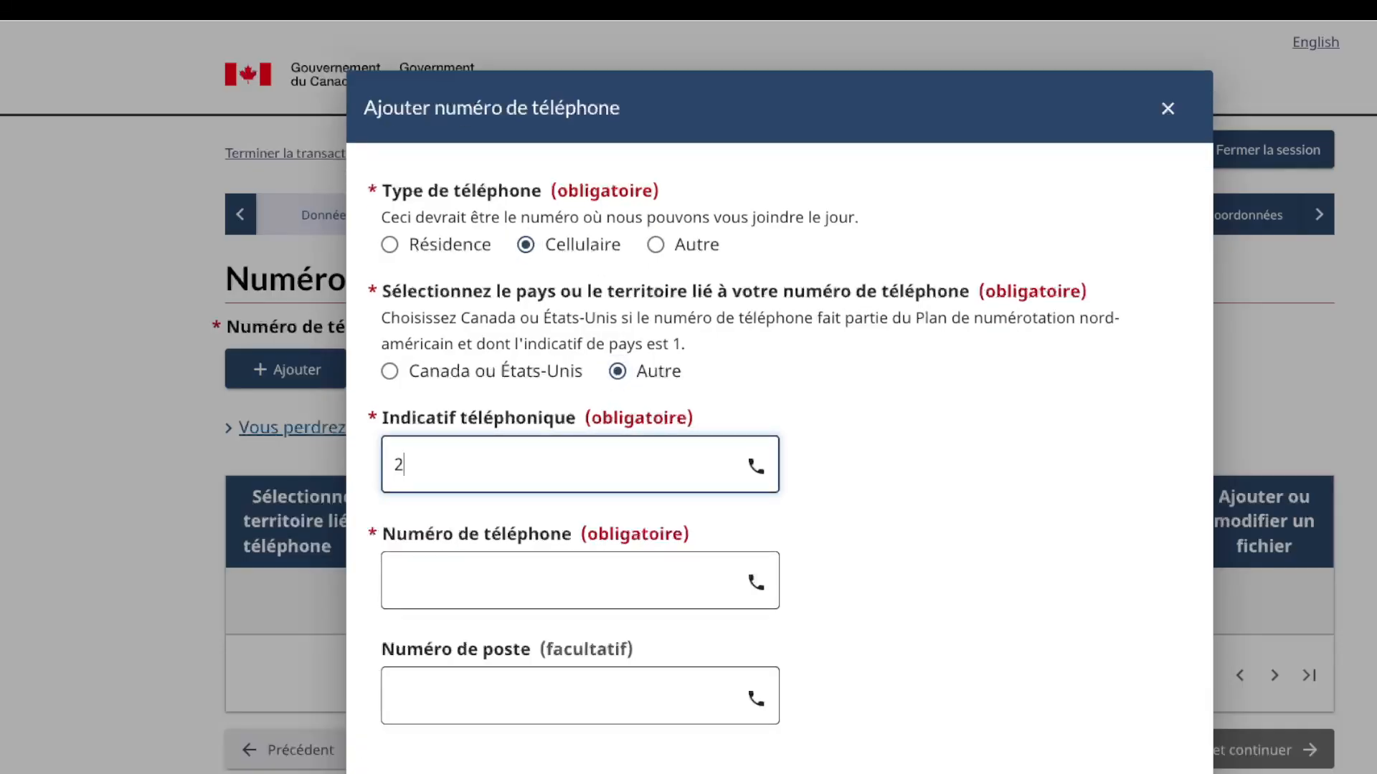
pyautogui.press('Tab')
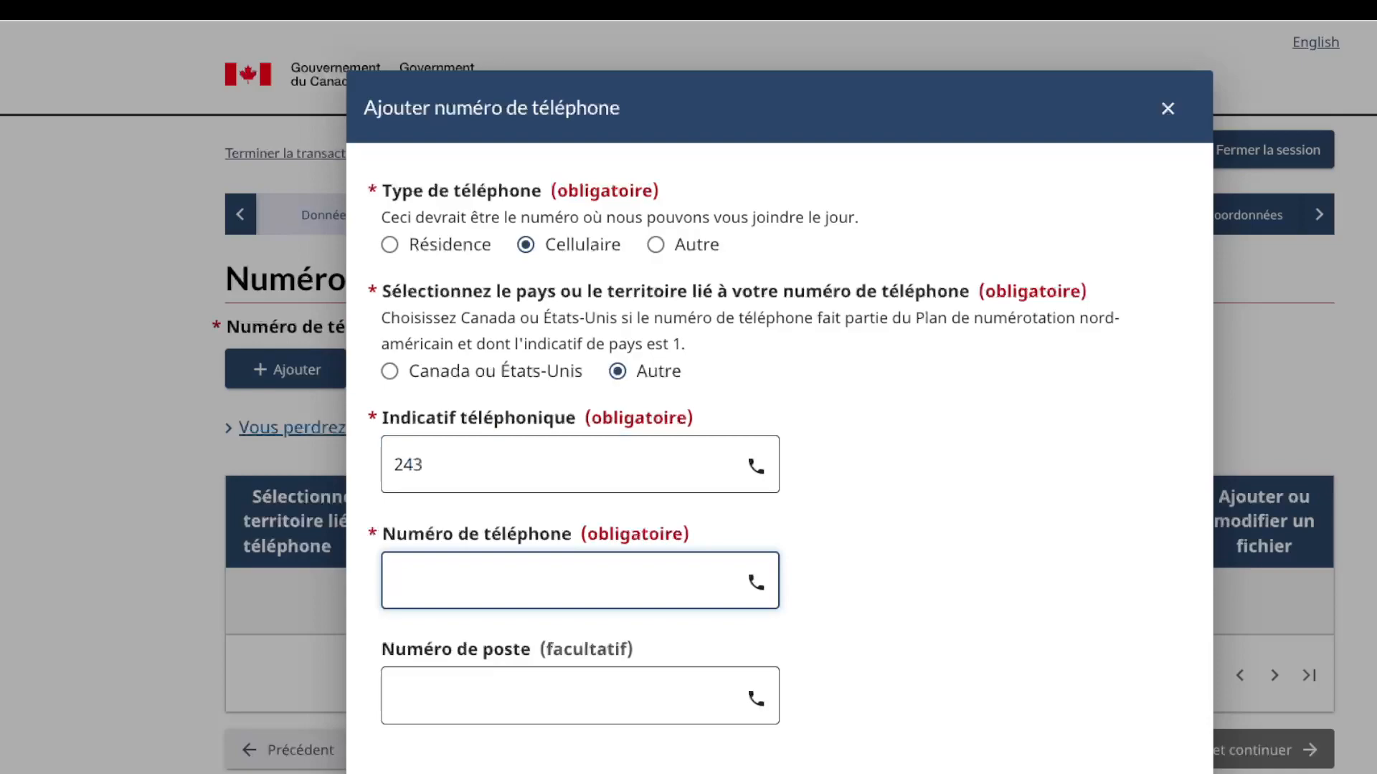
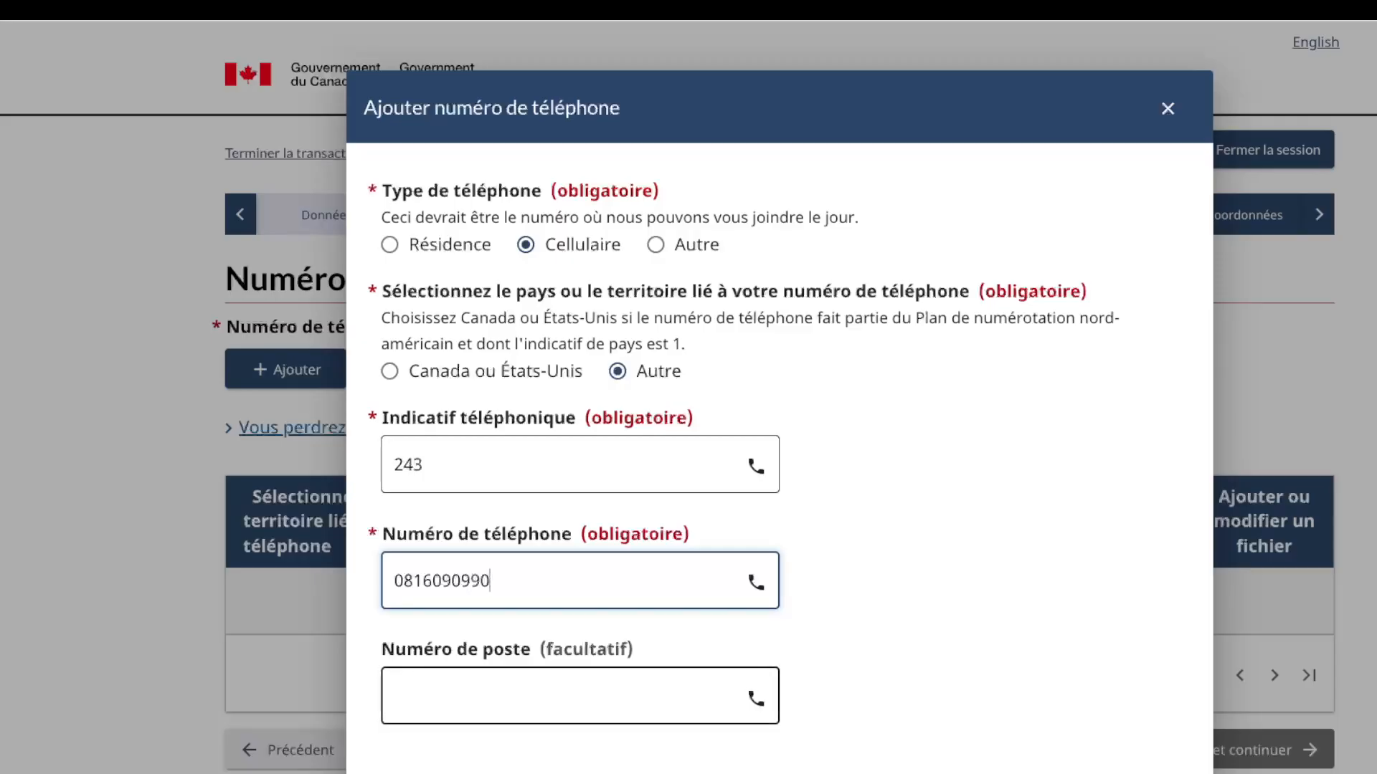
pyautogui.scroll(-1, 779, 459)
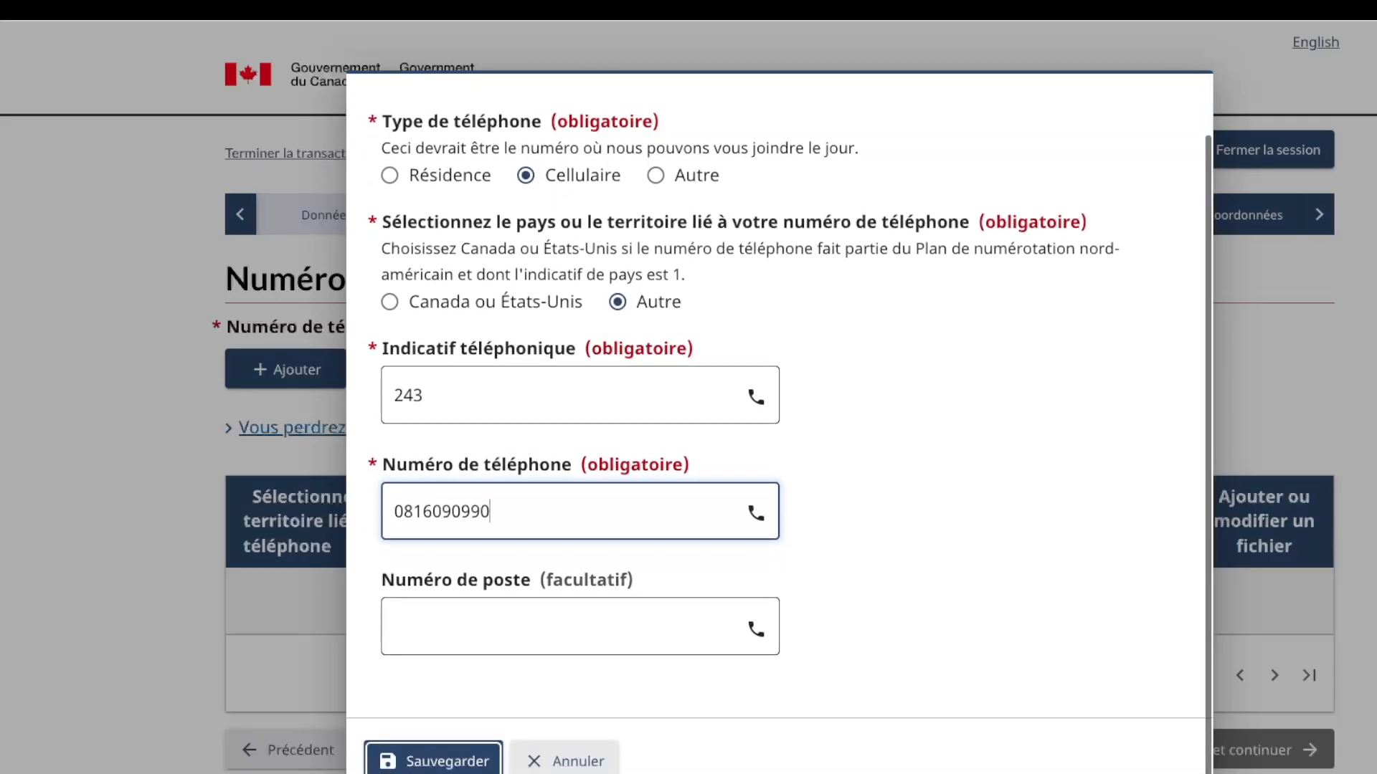
pyautogui.click(433, 760)
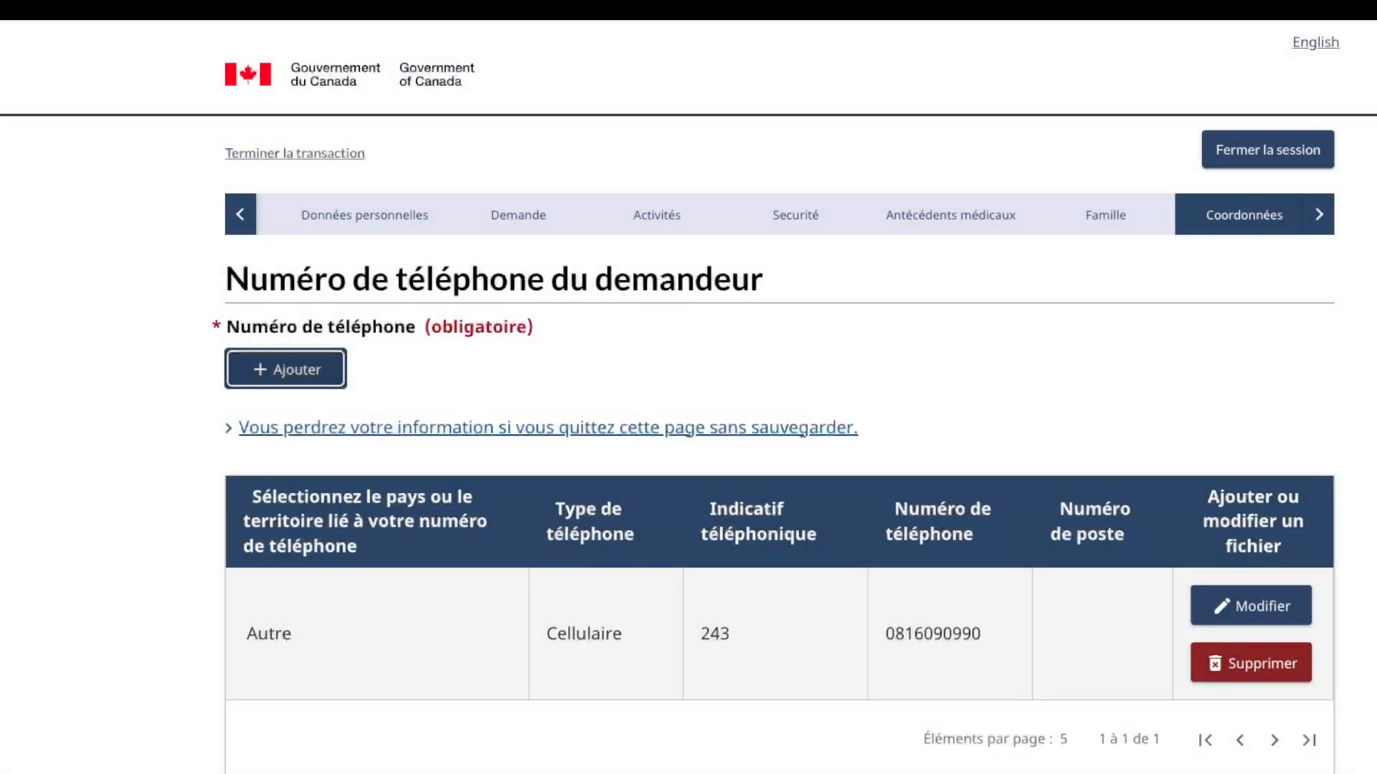
# Step: Save the phone page and continue to the 'Résumé de vos renseignements' summary
pyautogui.scroll(-3, 779, 459)
pyautogui.scroll(-1, 1222, 594)
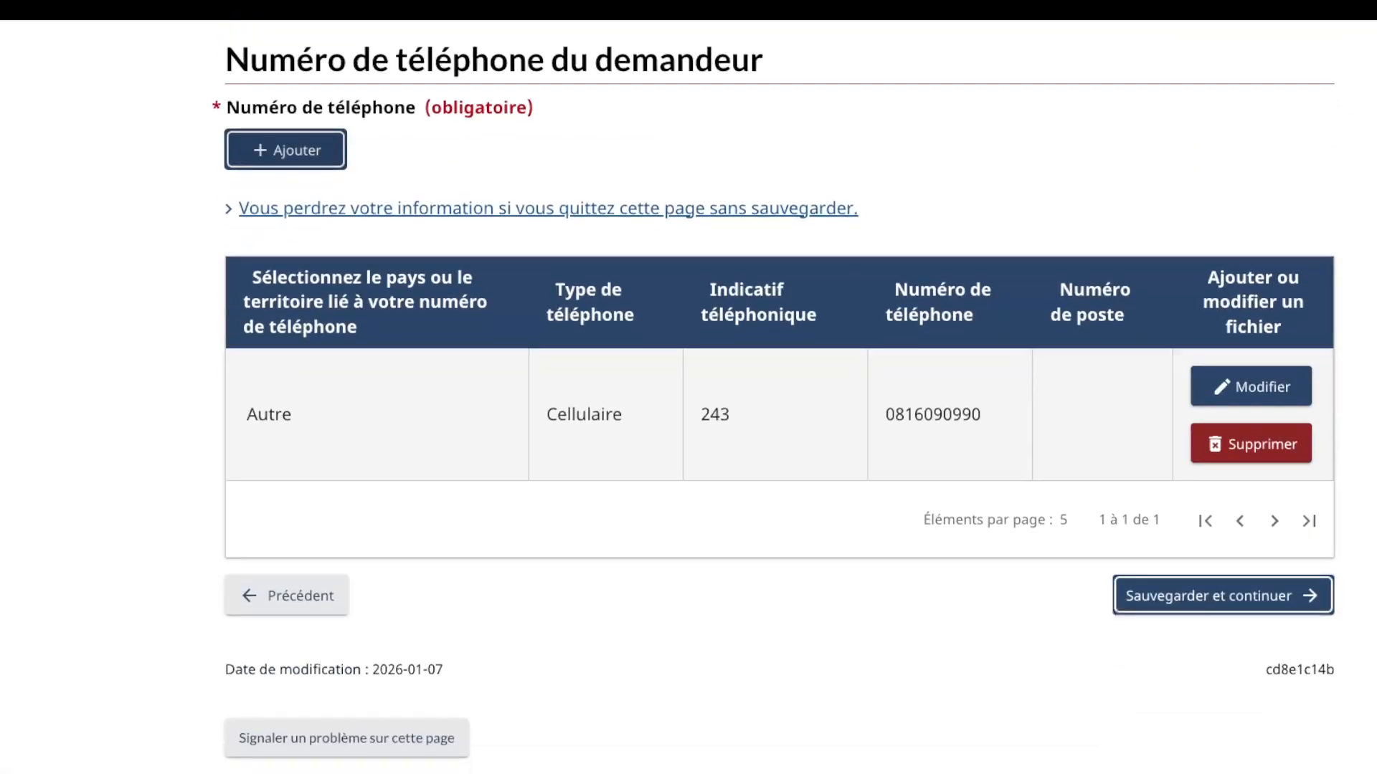
pyautogui.click(1223, 594)
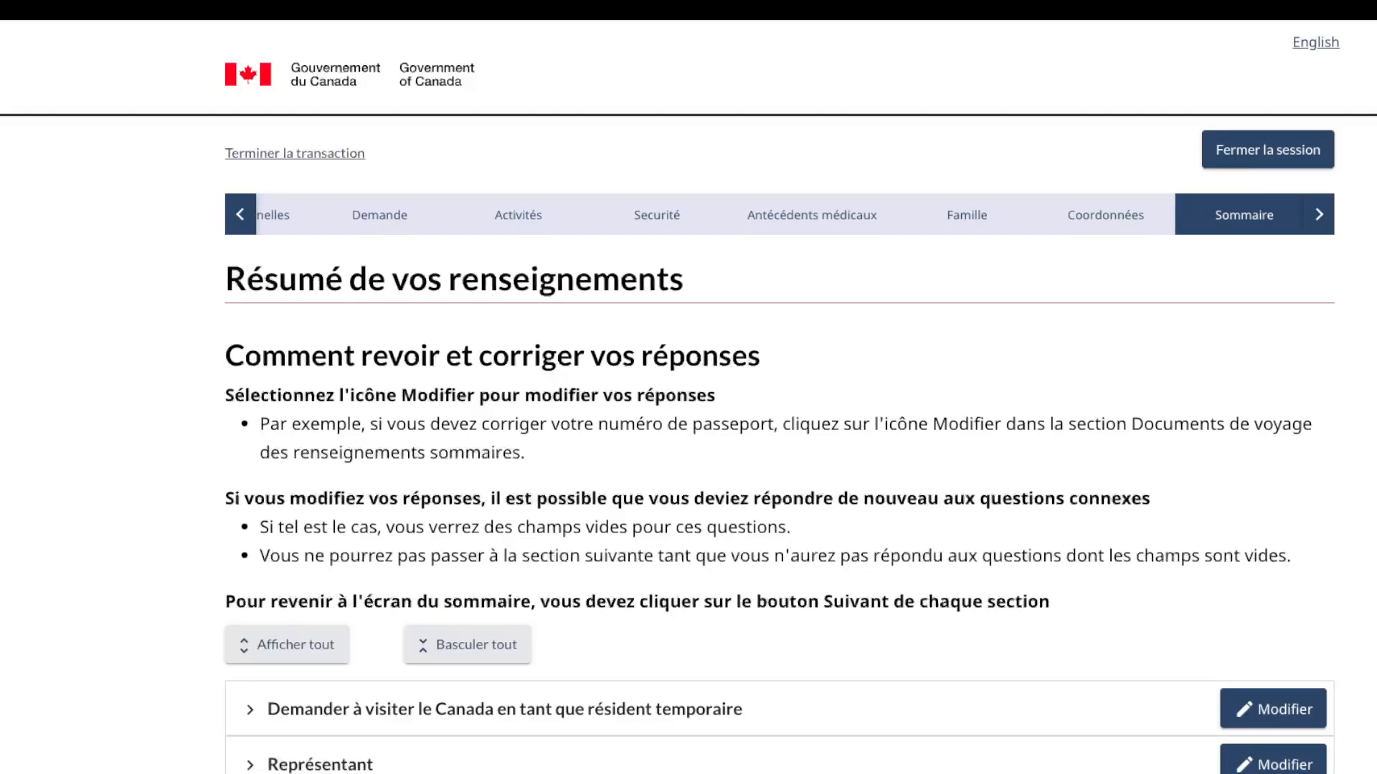
# Step: Scroll the summary and check the visit request section's answers
pyautogui.scroll(-5, 780, 459)
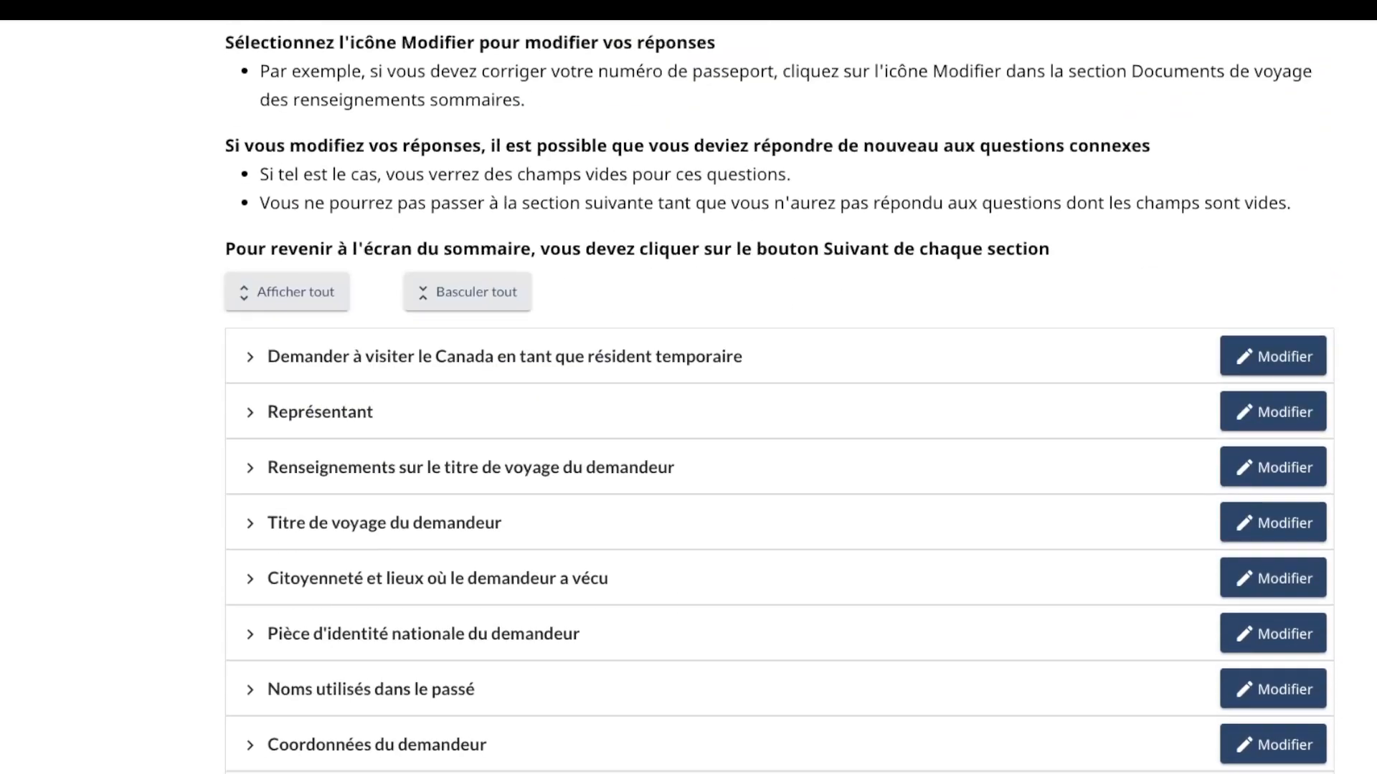
pyautogui.scroll(-1, 249, 335)
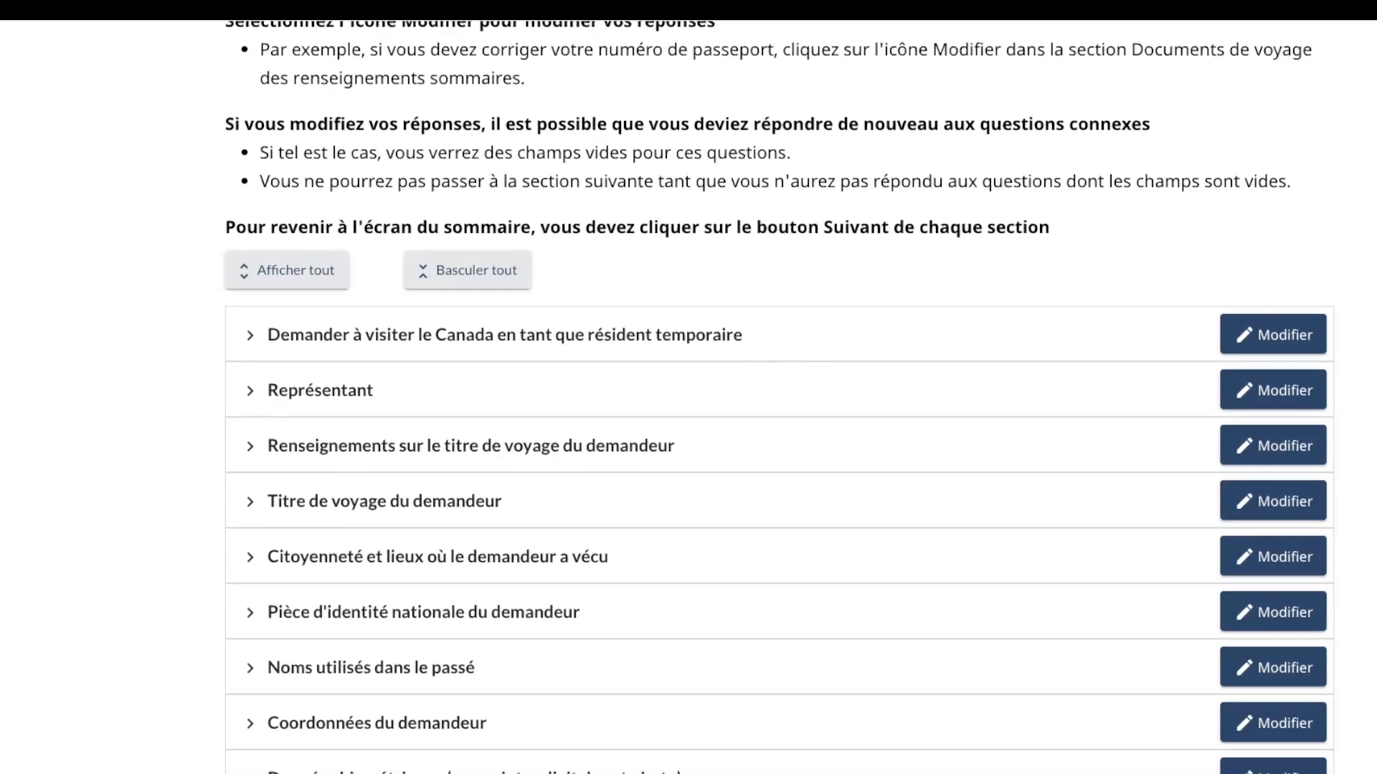
pyautogui.click(249, 335)
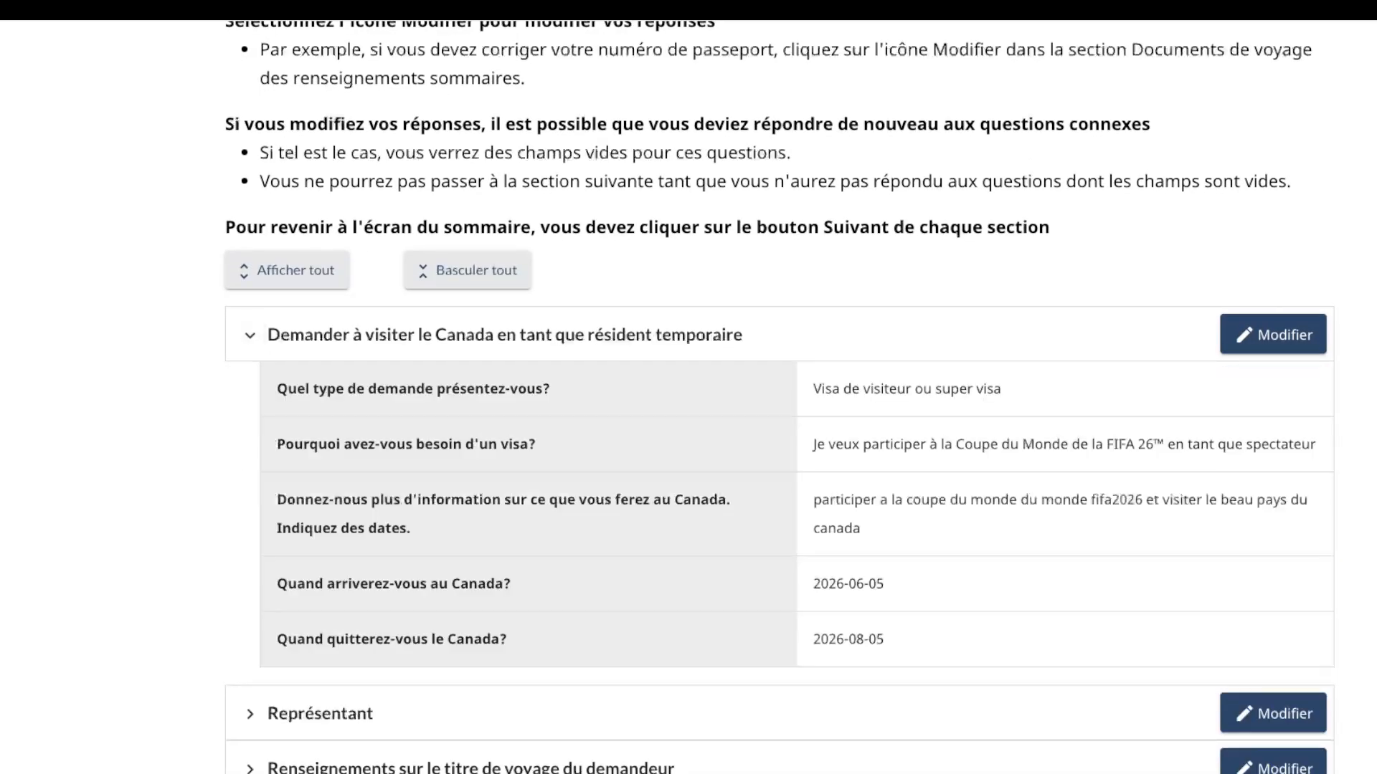
pyautogui.click(250, 335)
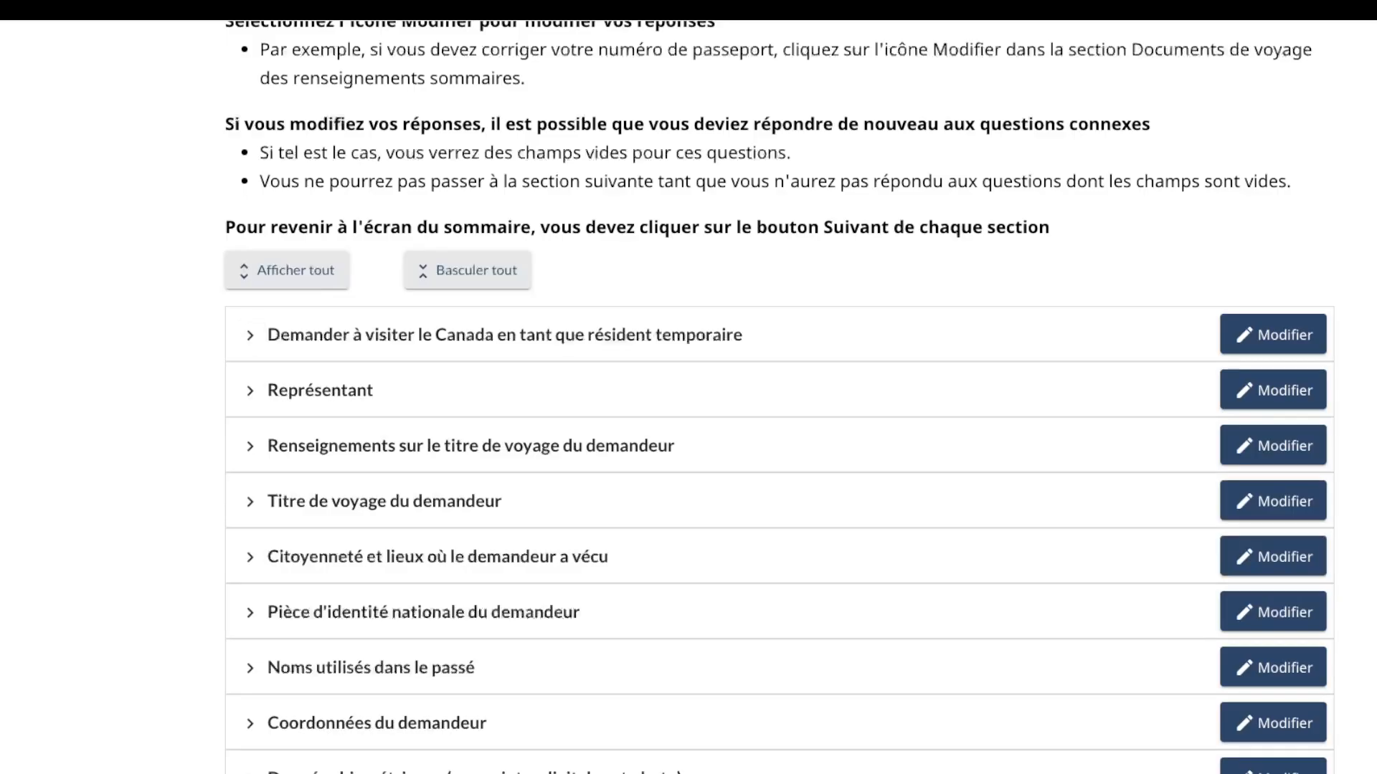
pyautogui.scroll(-1, 780, 396)
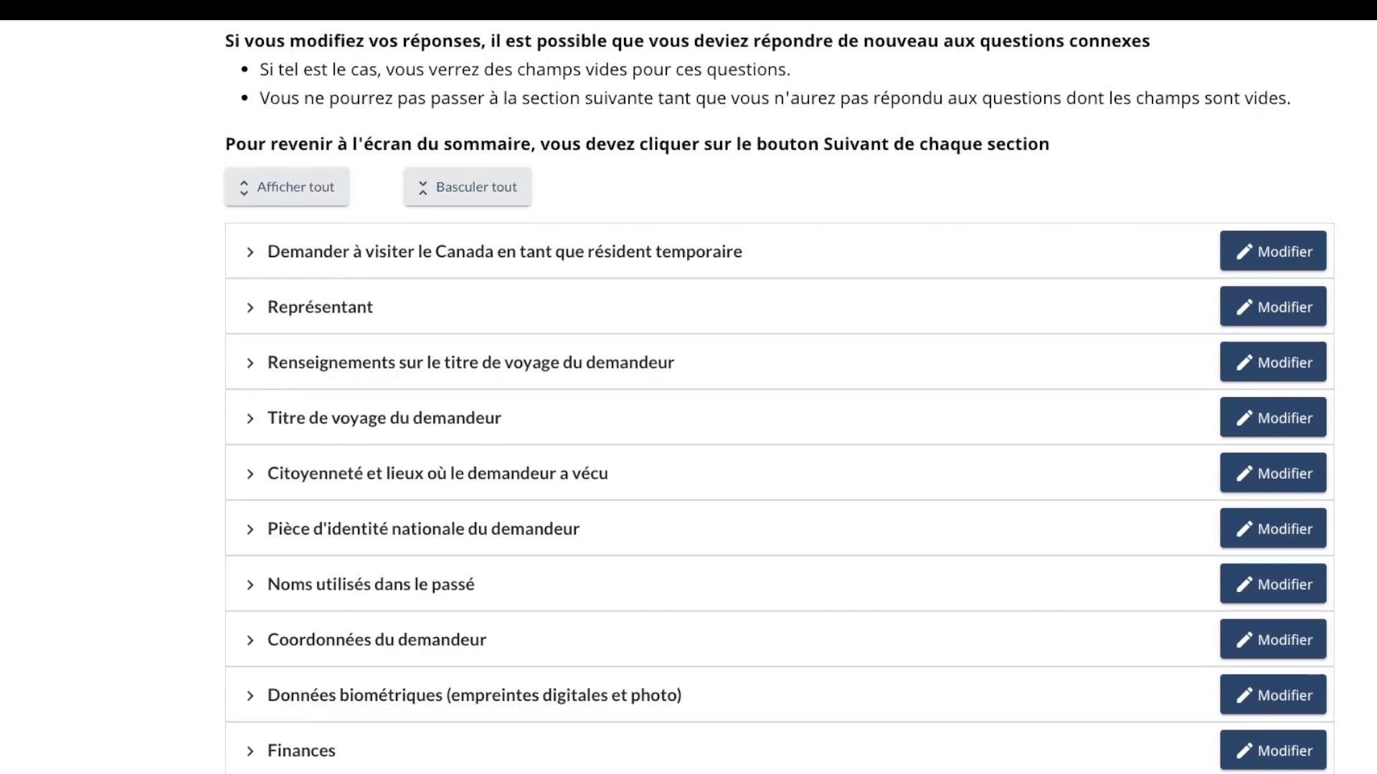
pyautogui.scroll(-1, 779, 396)
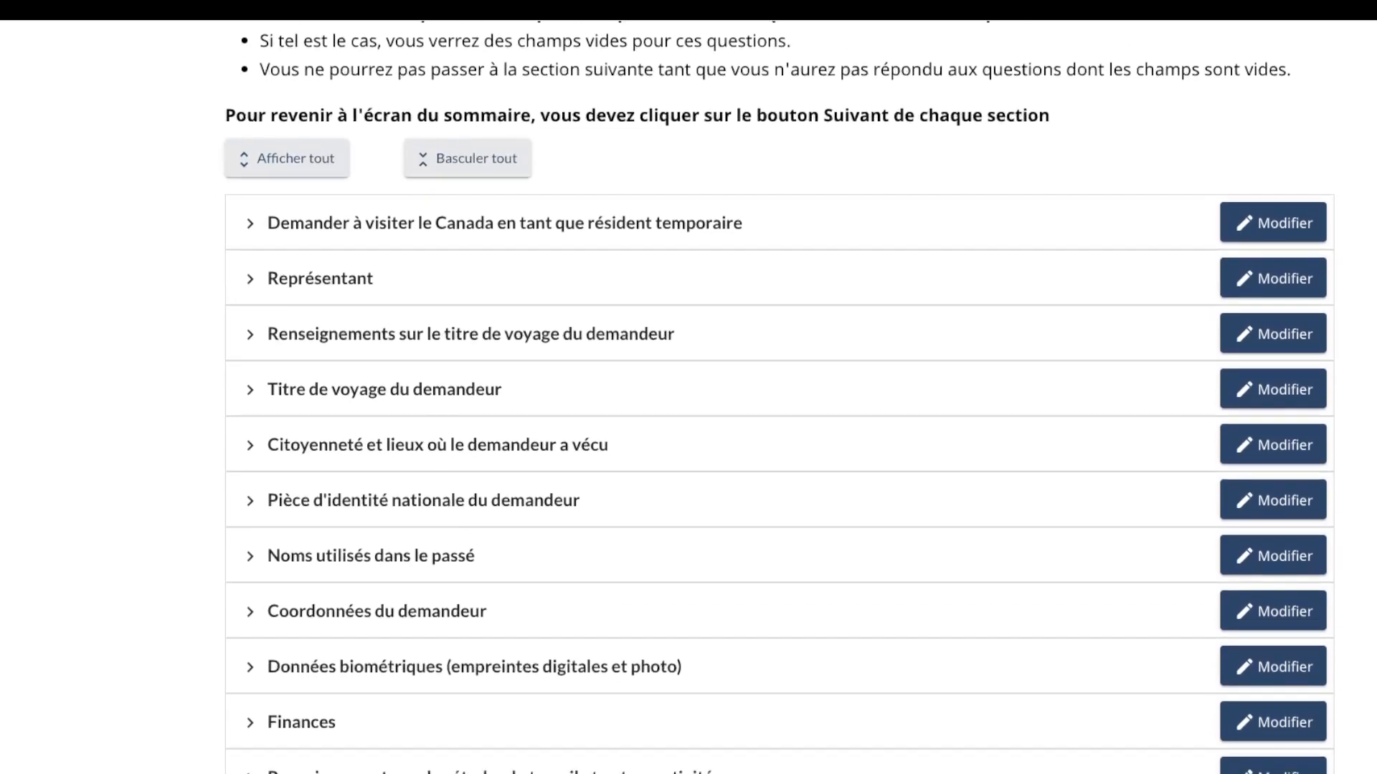
pyautogui.scroll(-1, 780, 397)
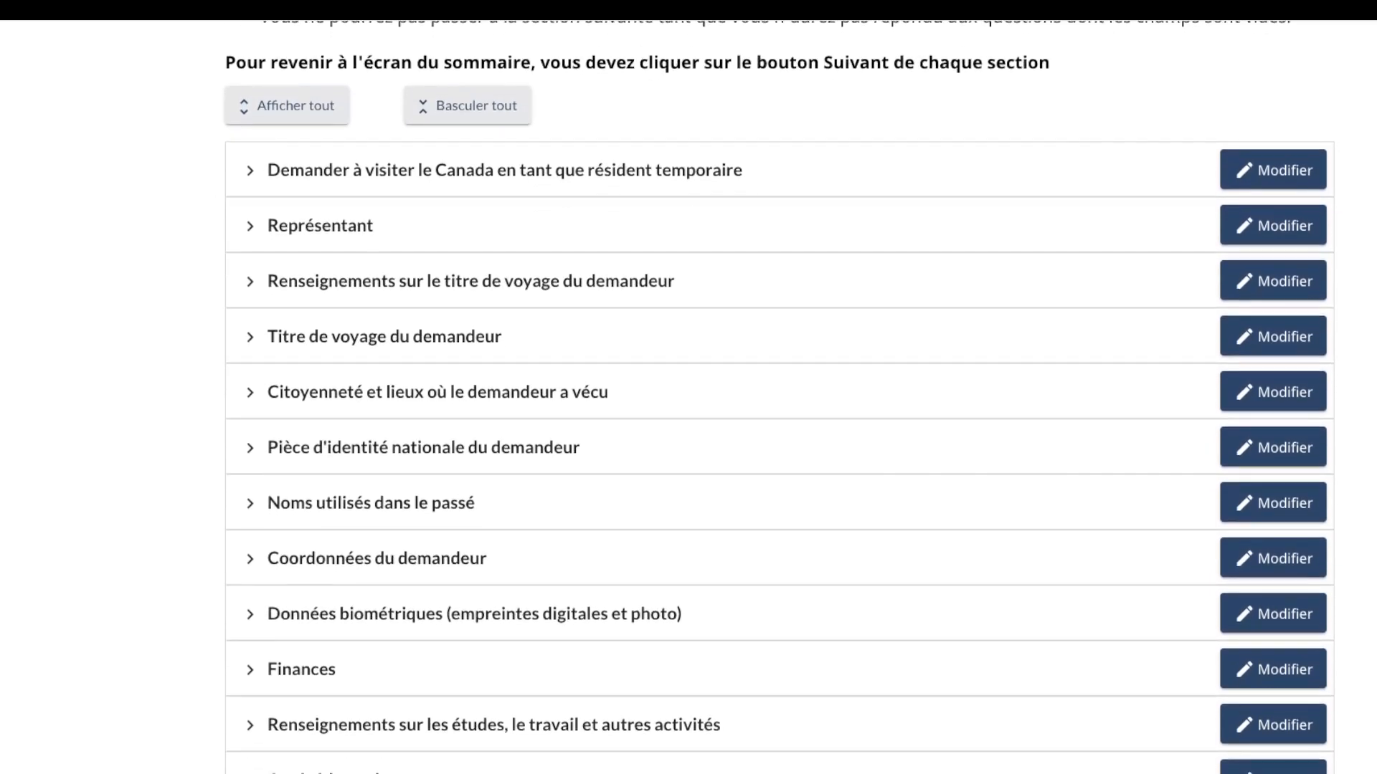
pyautogui.scroll(-1, 780, 397)
# Step: Review the visit request, Représentant, travel document and citizenship sections, then save the summary
pyautogui.click(249, 163)
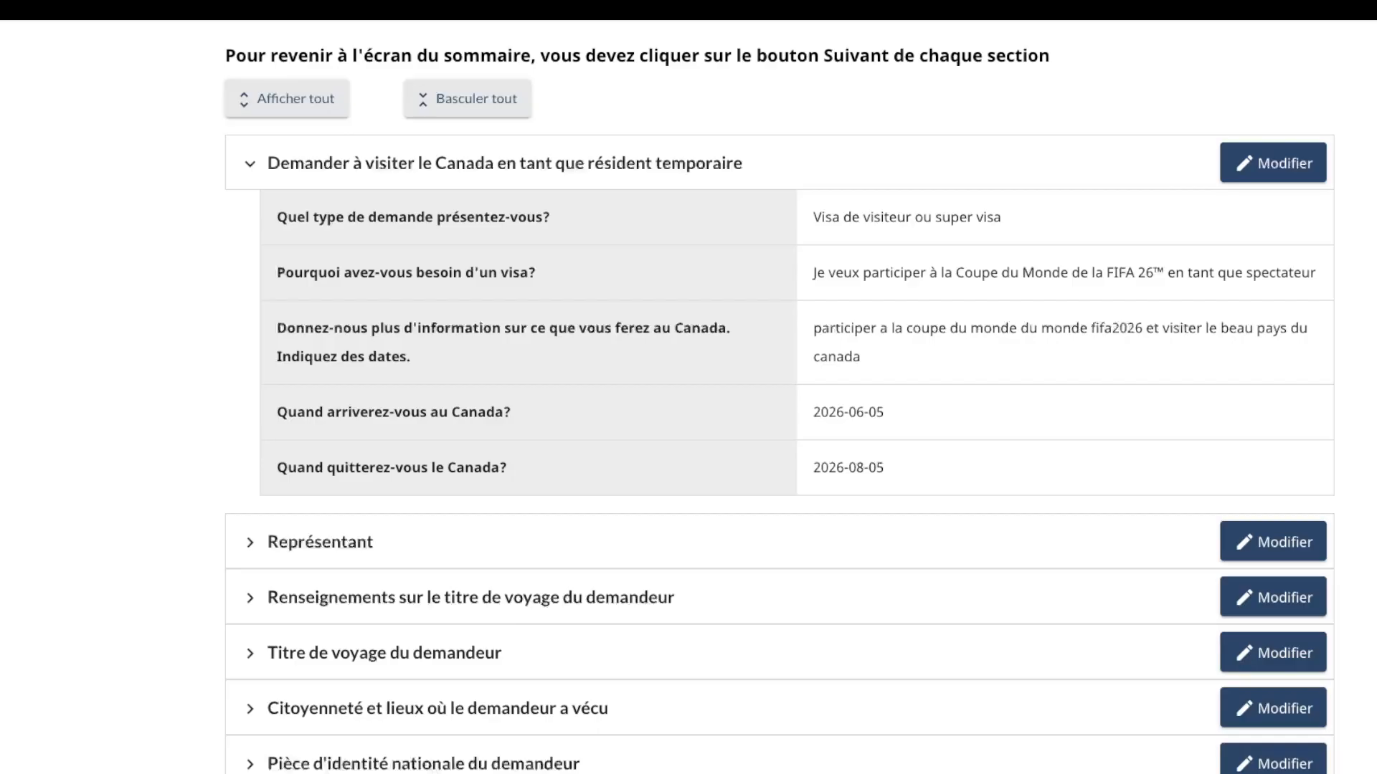
pyautogui.click(249, 163)
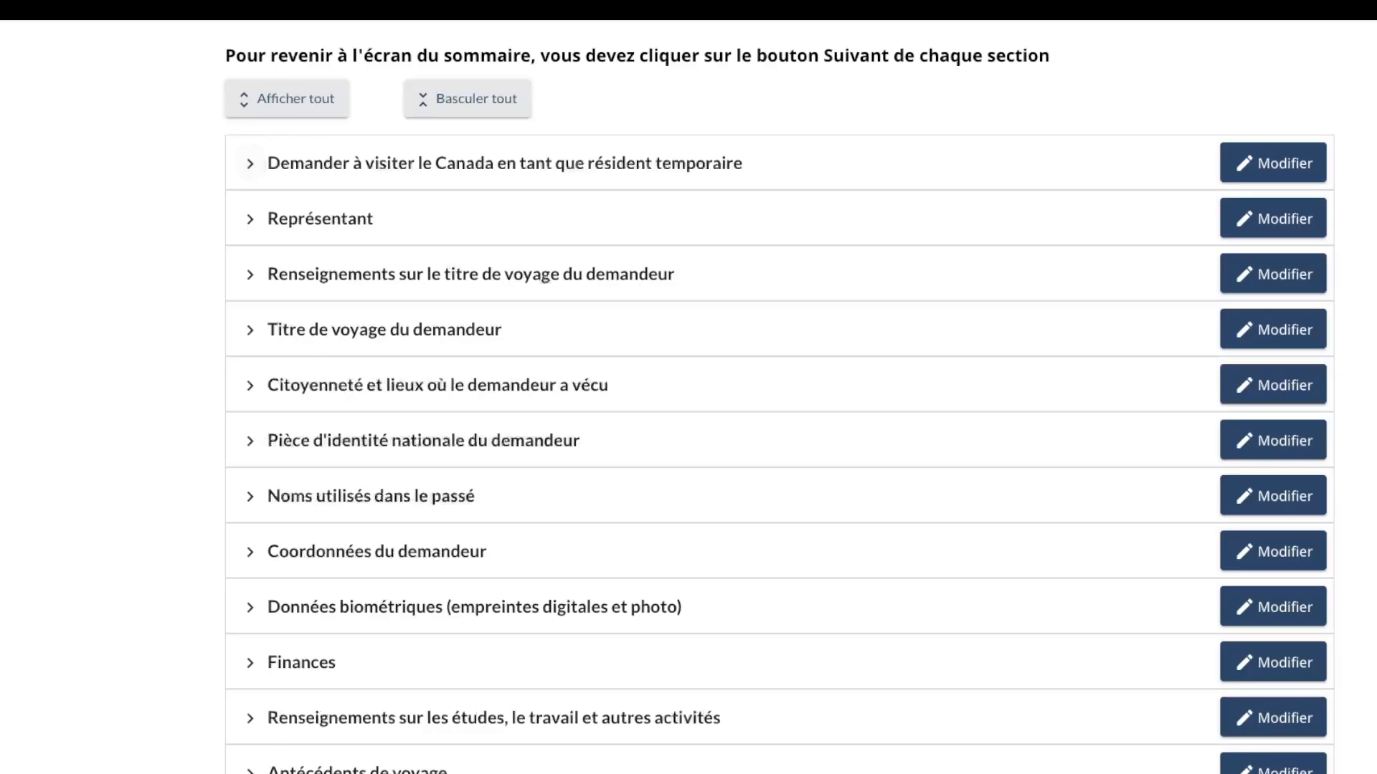
pyautogui.click(249, 218)
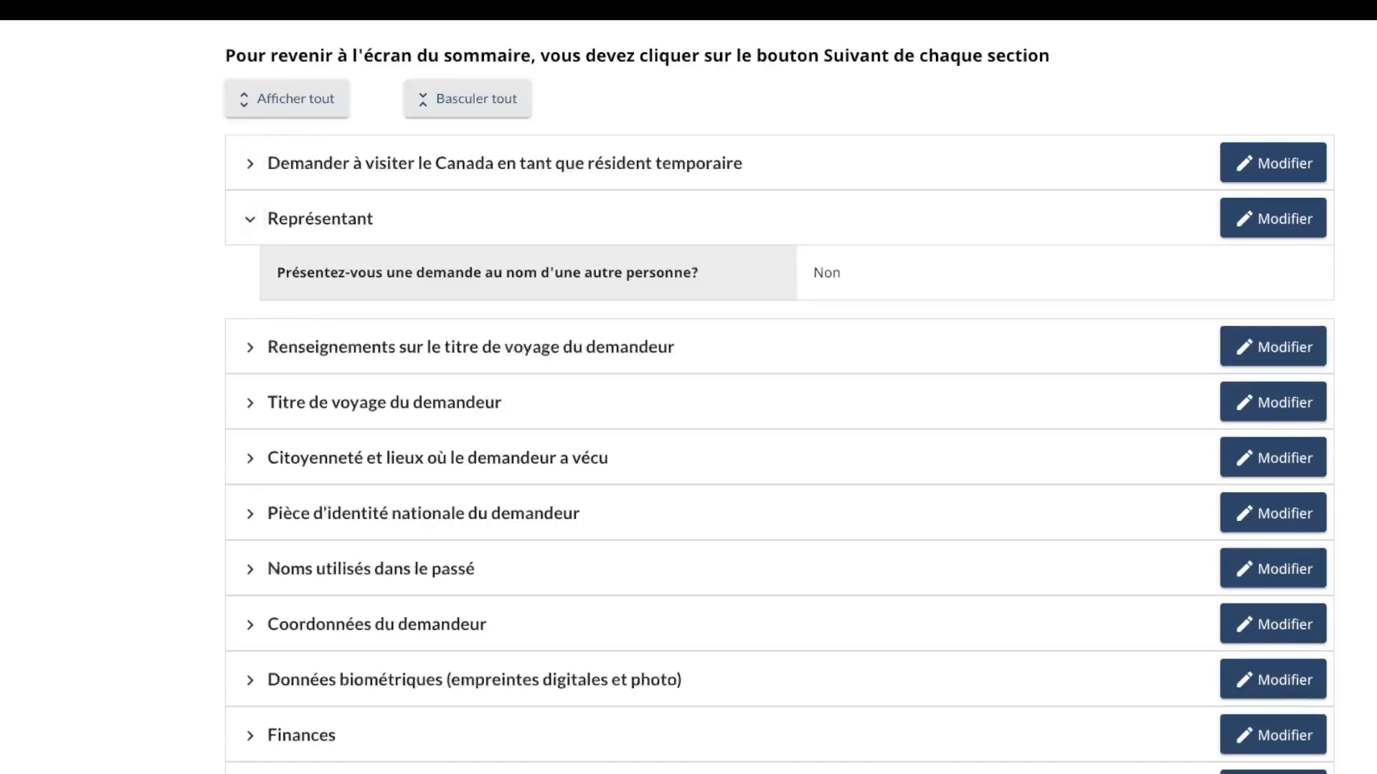
pyautogui.click(250, 219)
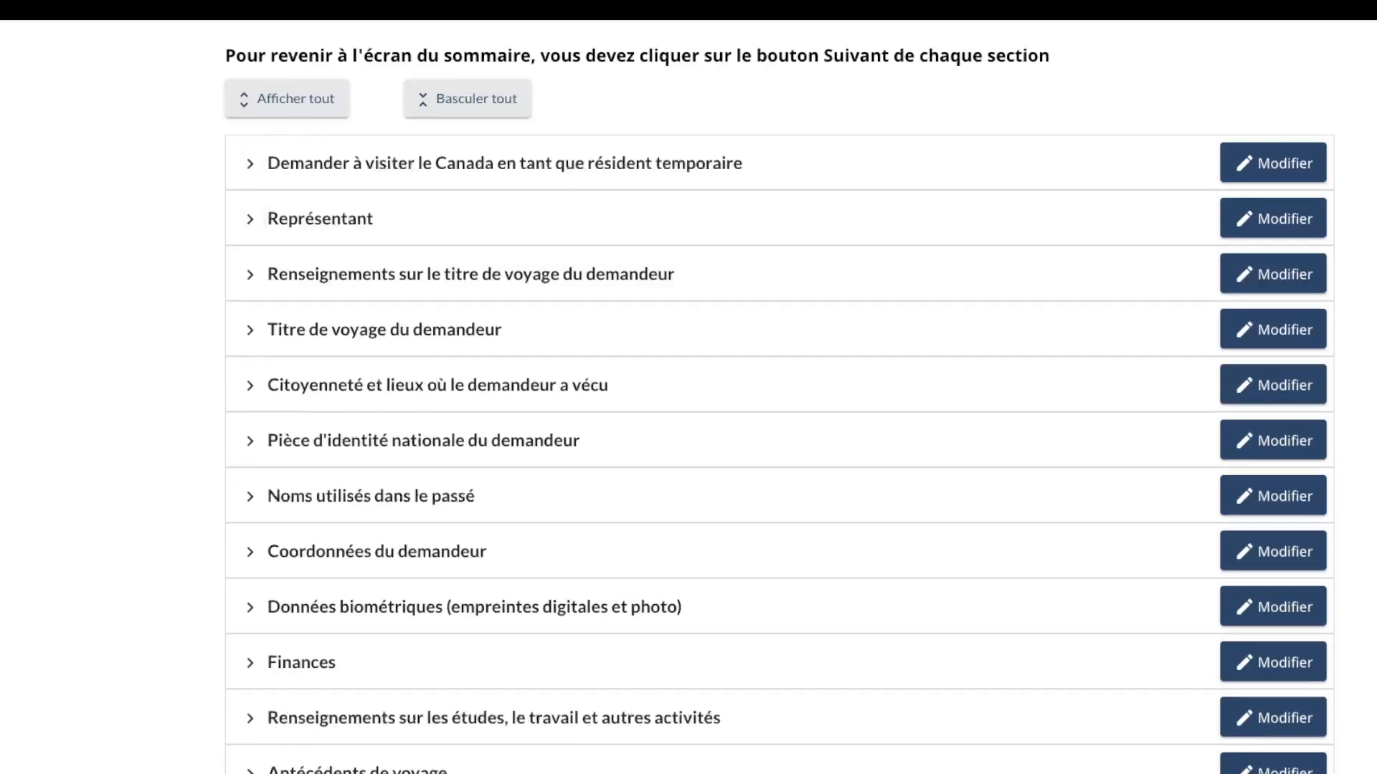
pyautogui.click(249, 275)
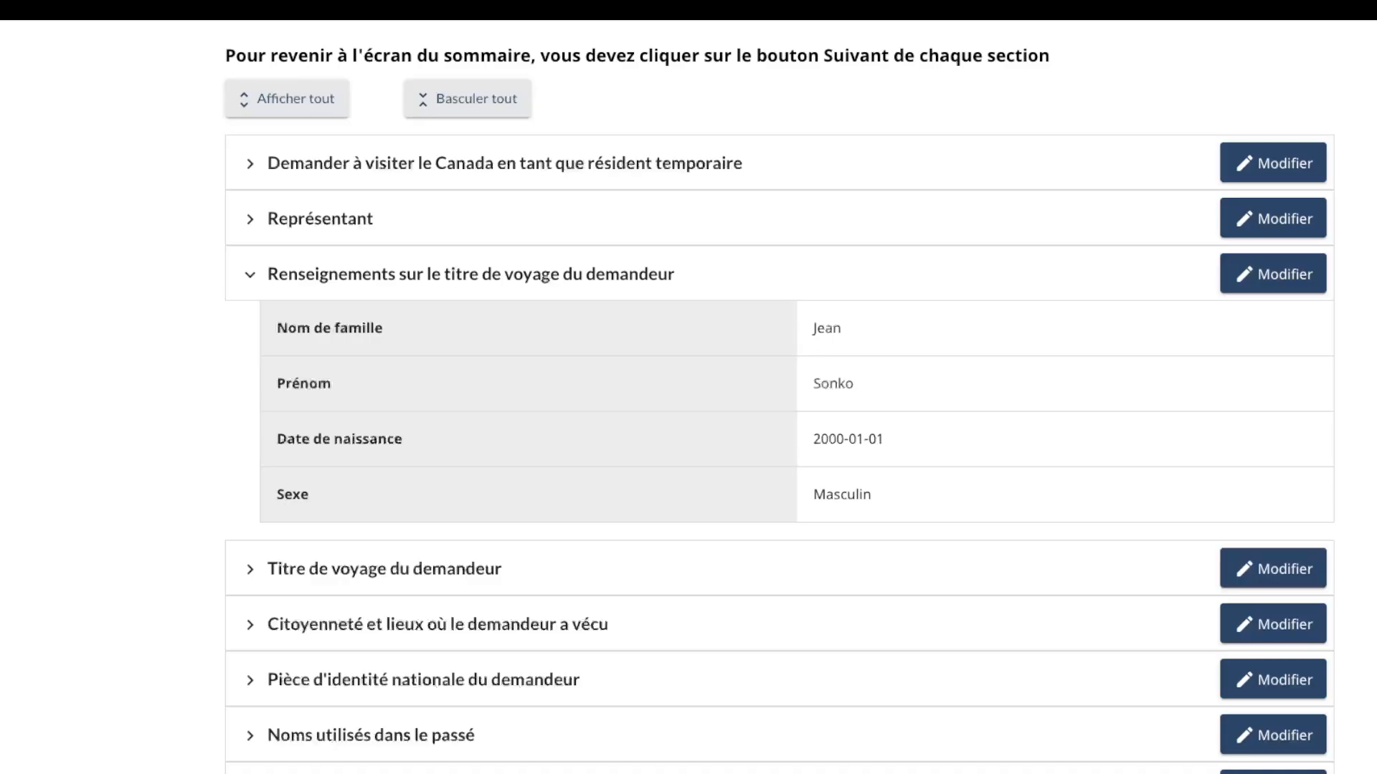
pyautogui.click(249, 274)
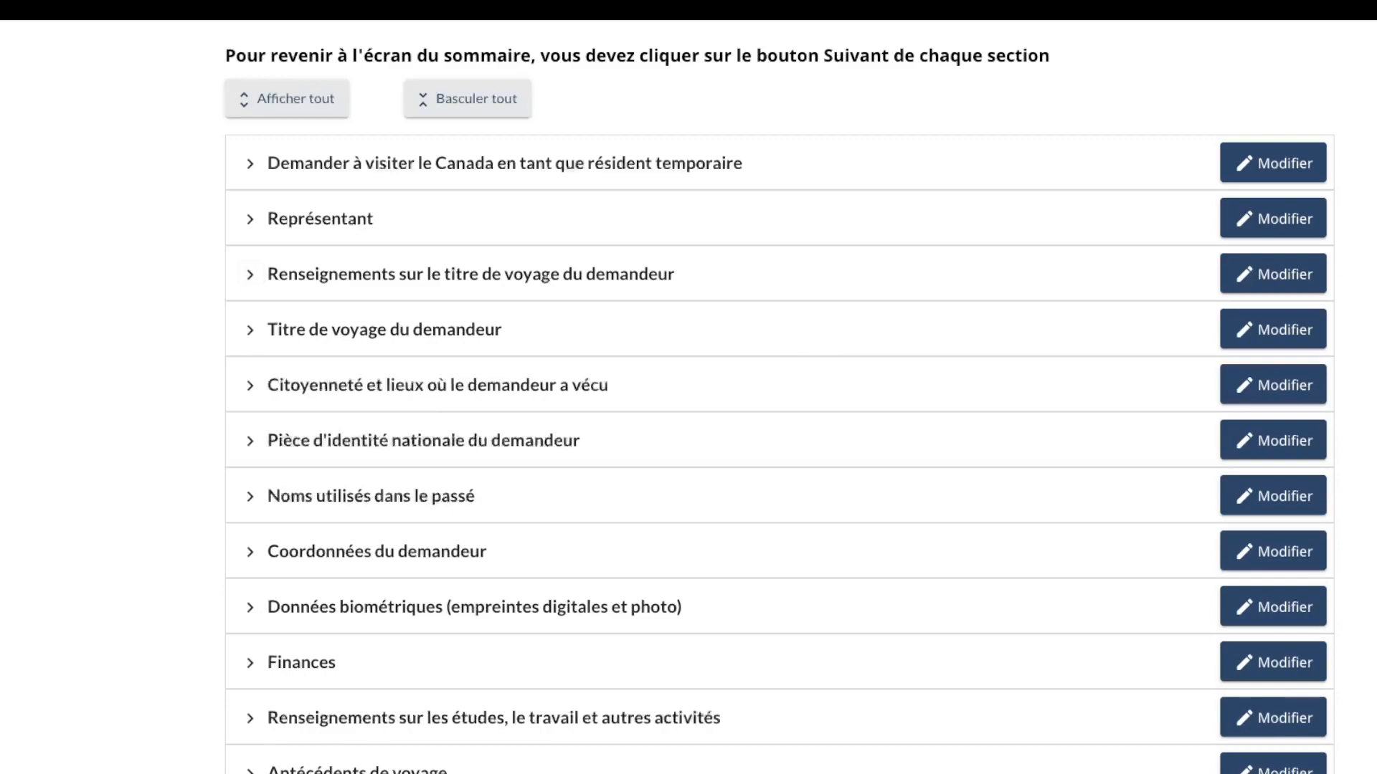
pyautogui.click(249, 385)
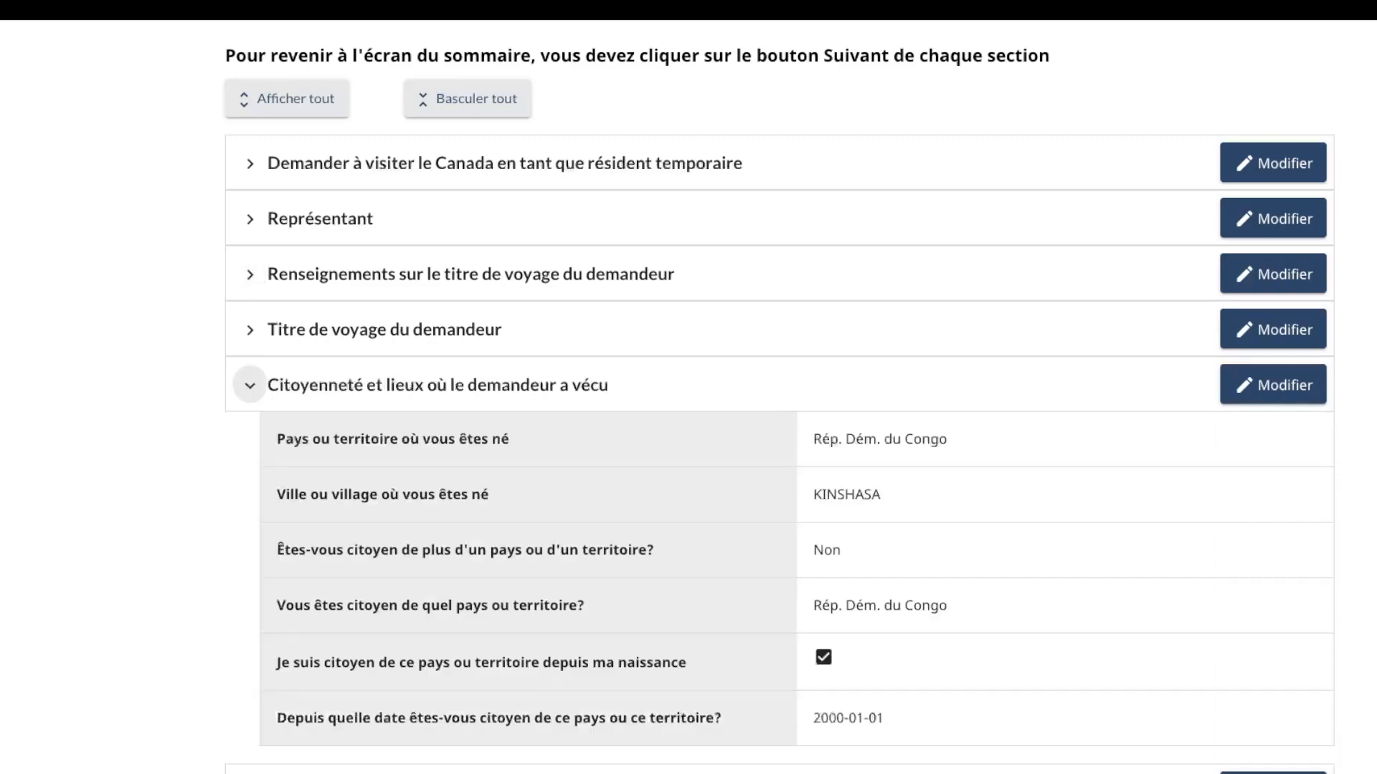
pyautogui.click(249, 386)
pyautogui.scroll(-10, 249, 386)
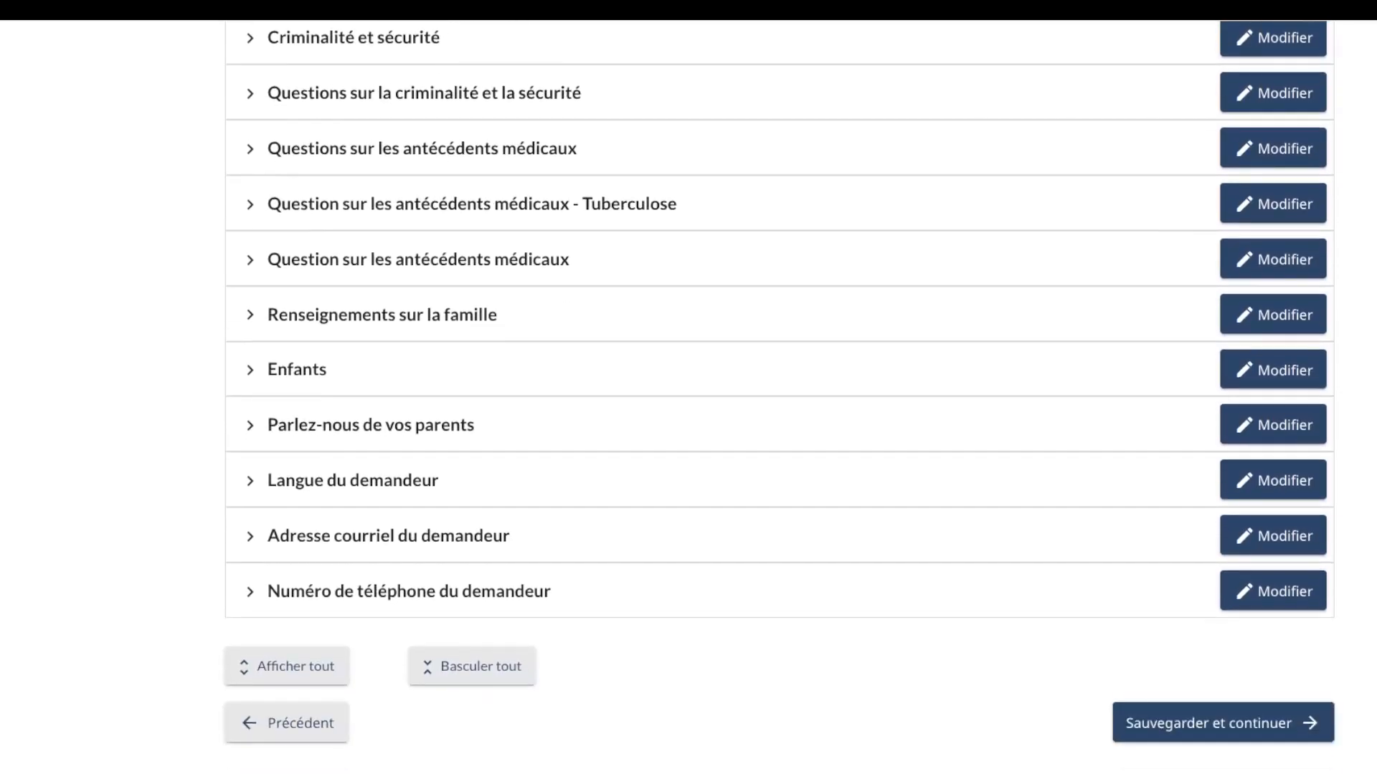
pyautogui.click(1224, 722)
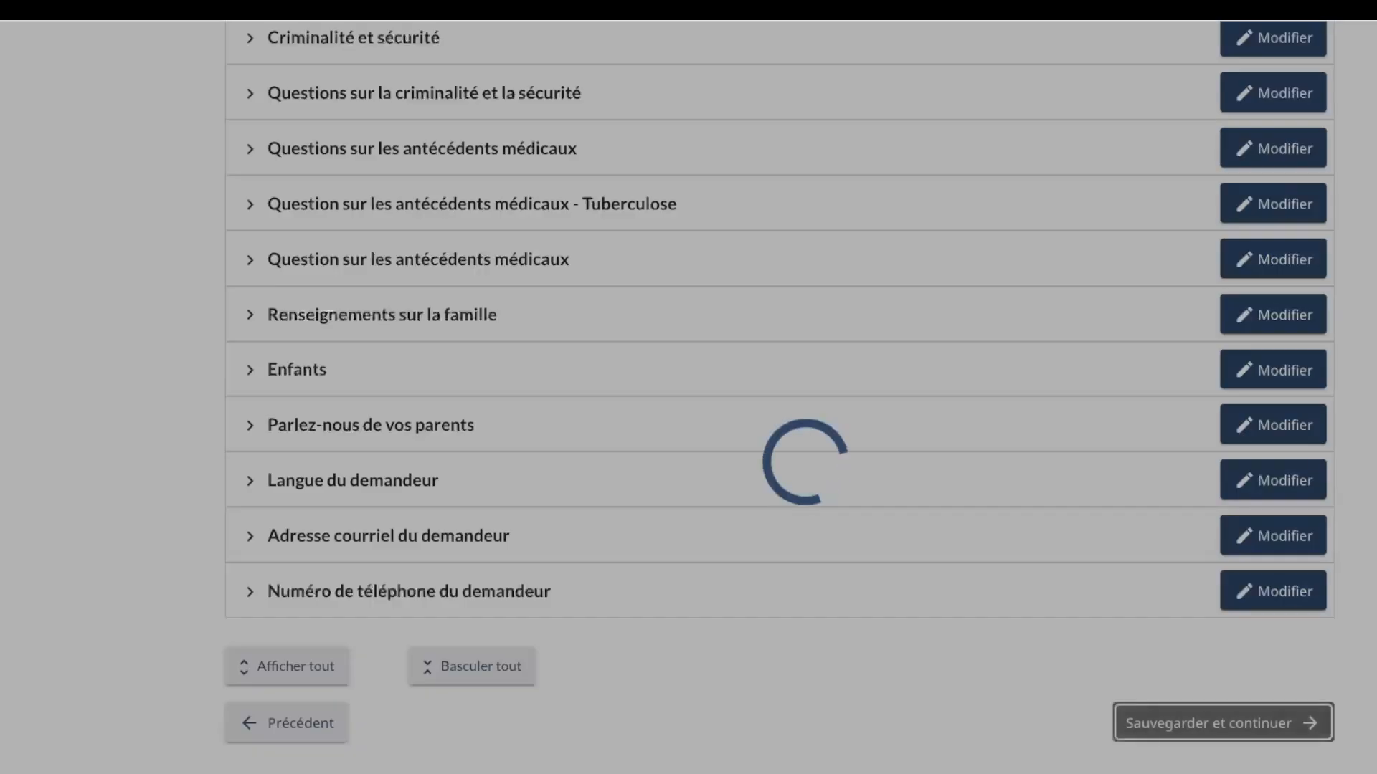
# Step: Scroll through the required-documents table from the national ID document row
pyautogui.scroll(-5, 779, 394)
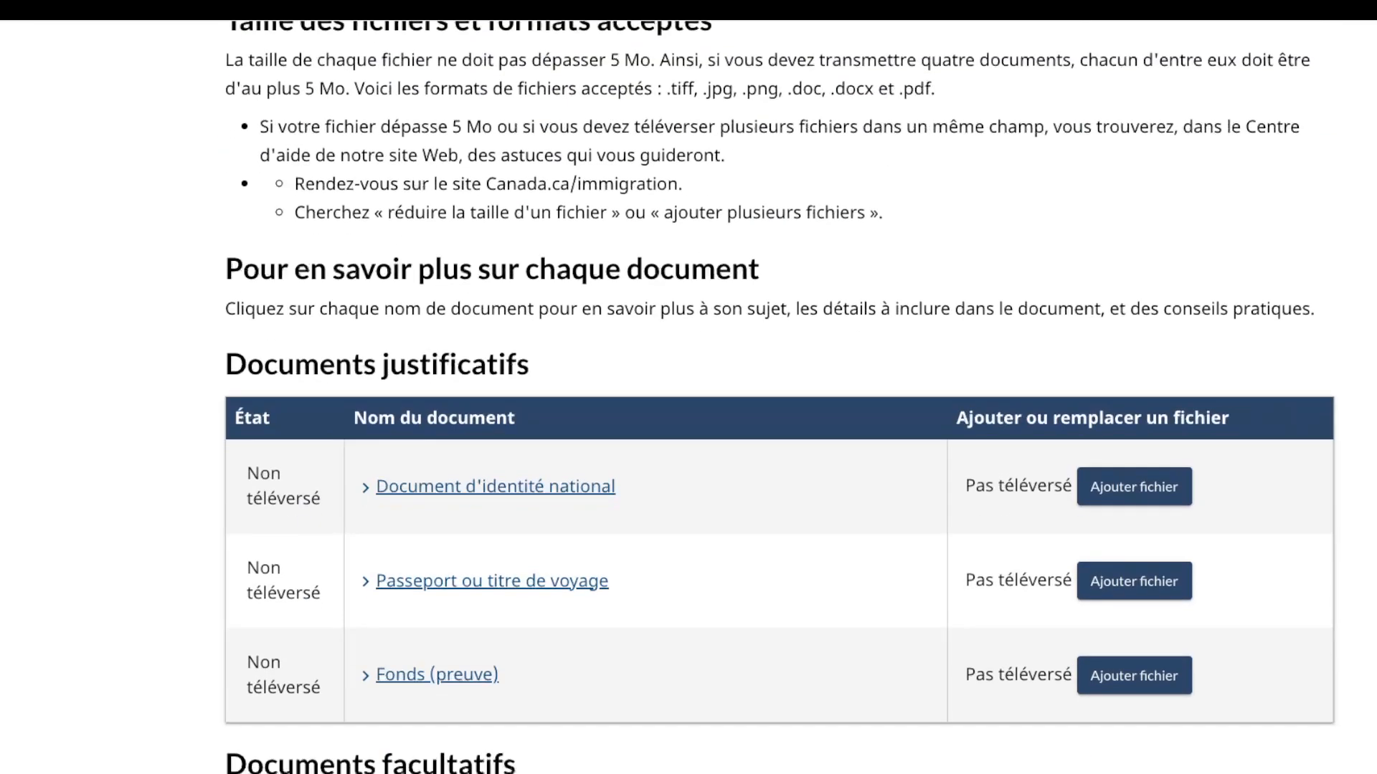
pyautogui.click(496, 487)
pyautogui.press('Tab')
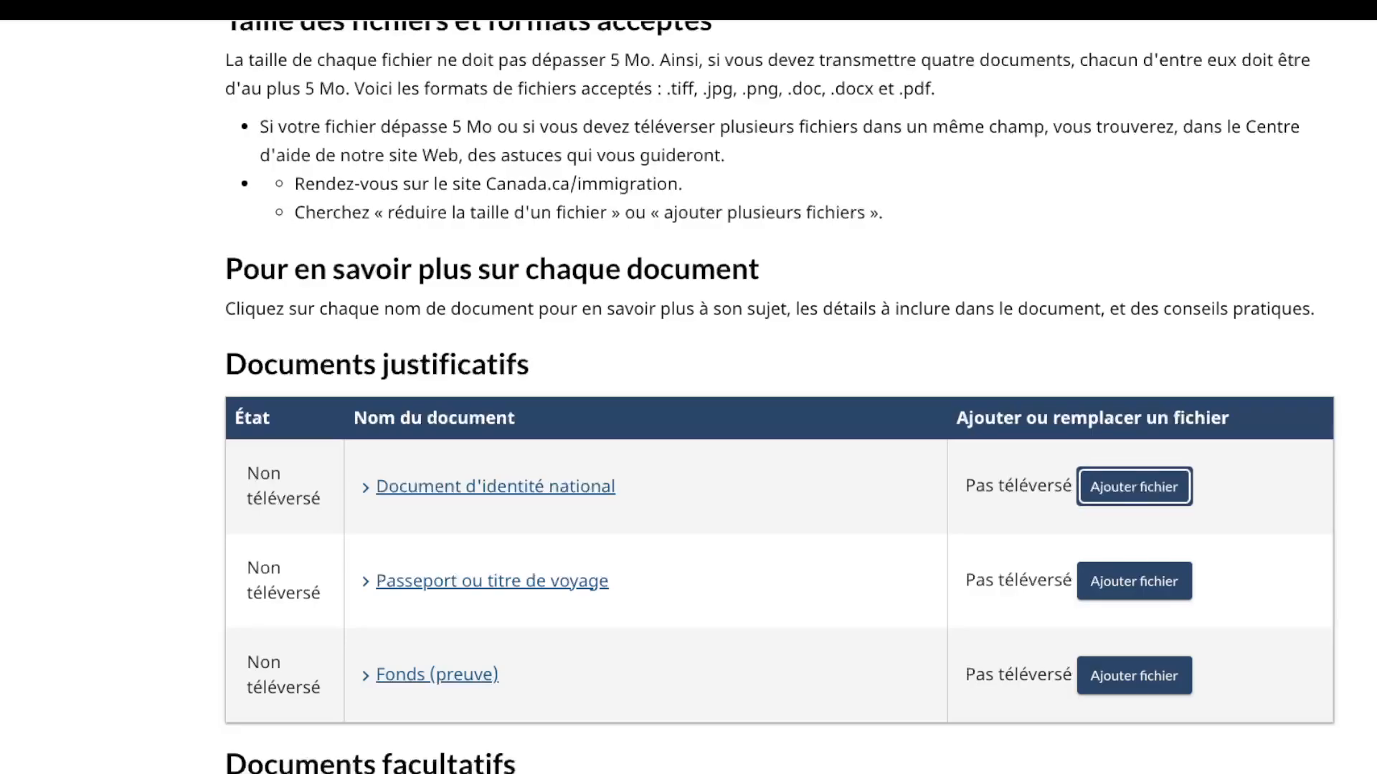
pyautogui.scroll(-1, 780, 397)
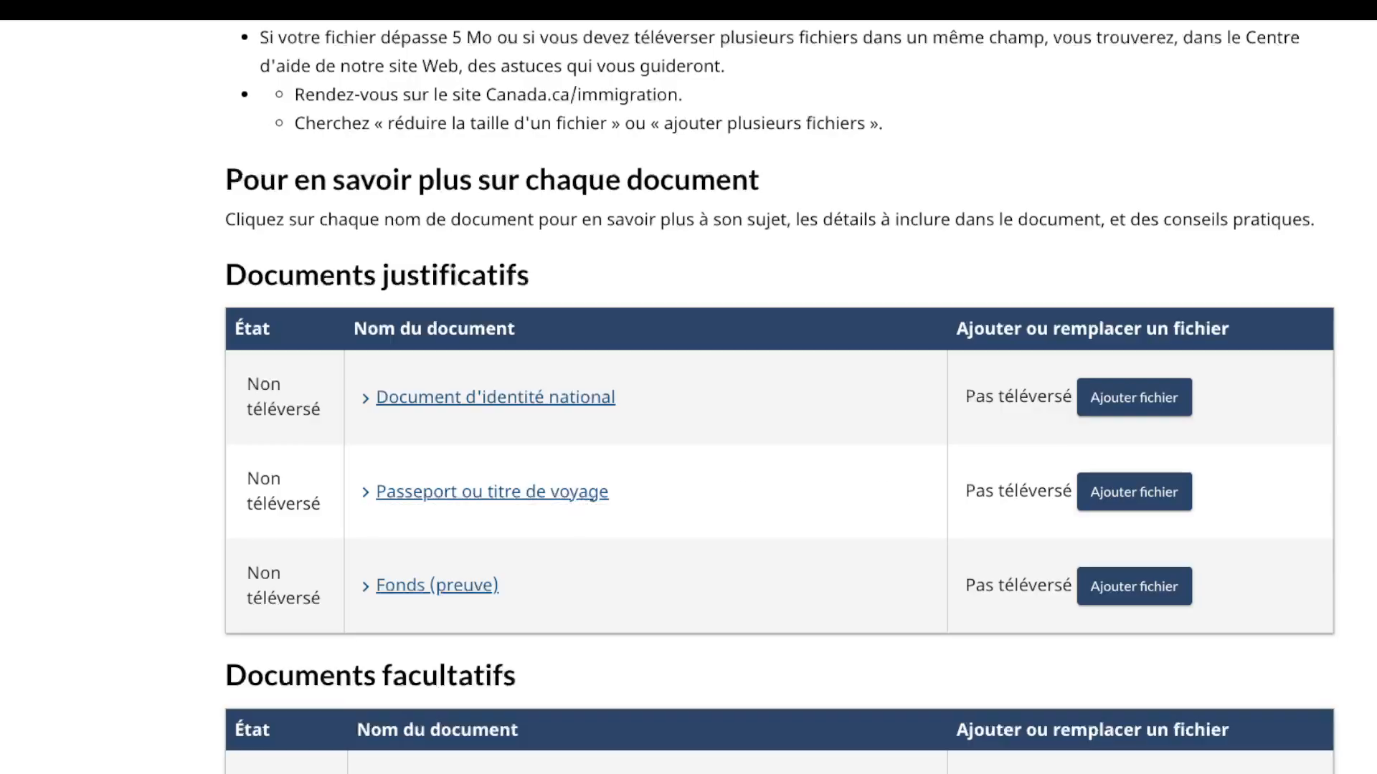
pyautogui.scroll(-2, 779, 396)
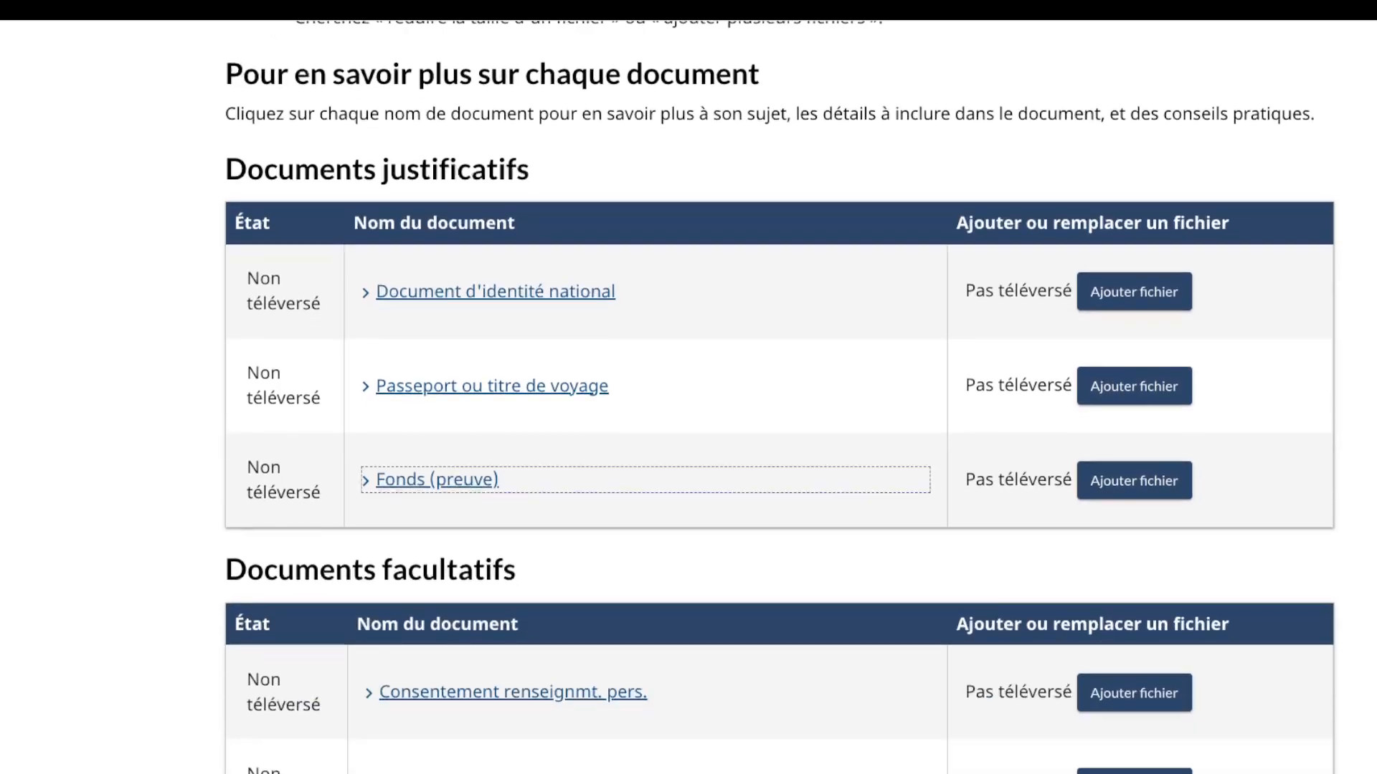
pyautogui.scroll(-1, 779, 397)
pyautogui.scroll(-1, 780, 397)
pyautogui.scroll(-2, 779, 396)
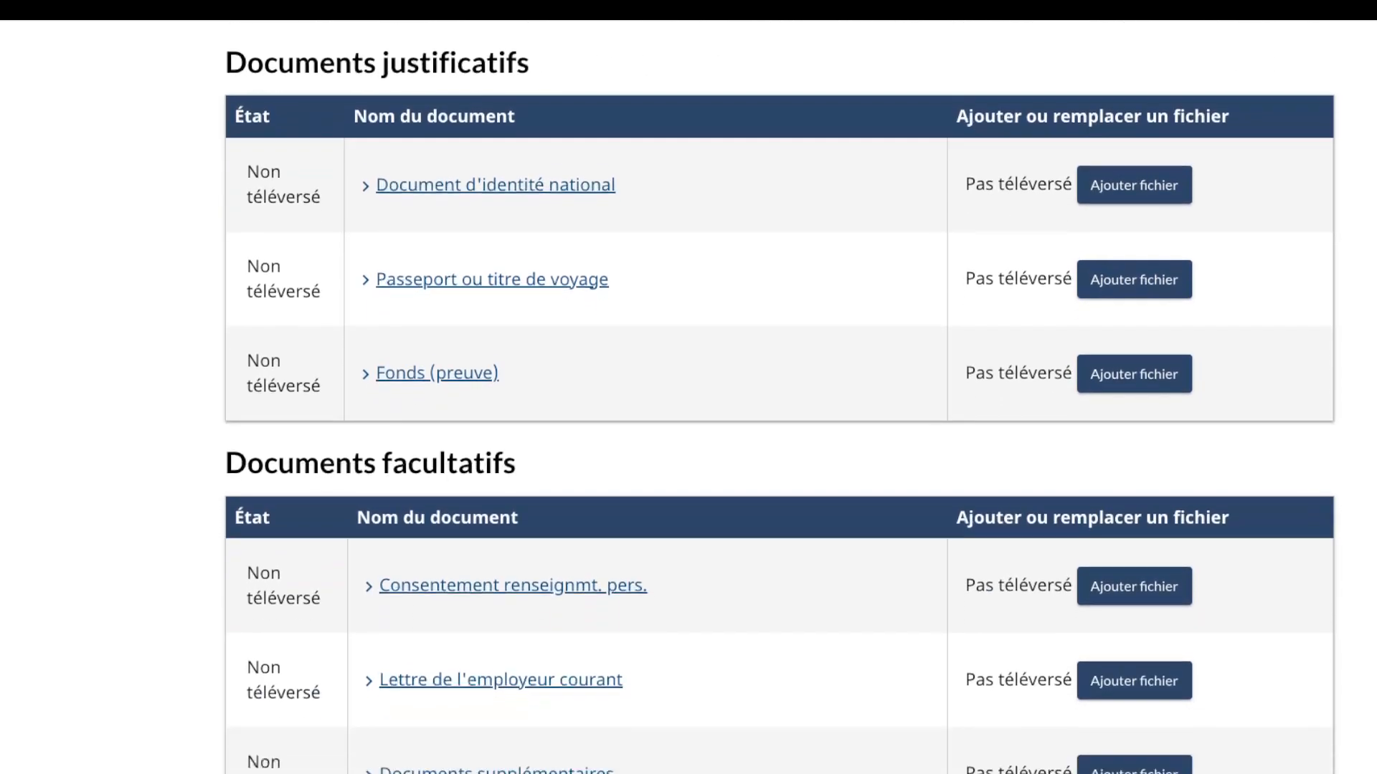
# Step: Look over the consent form and employer letter rows, then start the national ID upload
pyautogui.press('Tab')
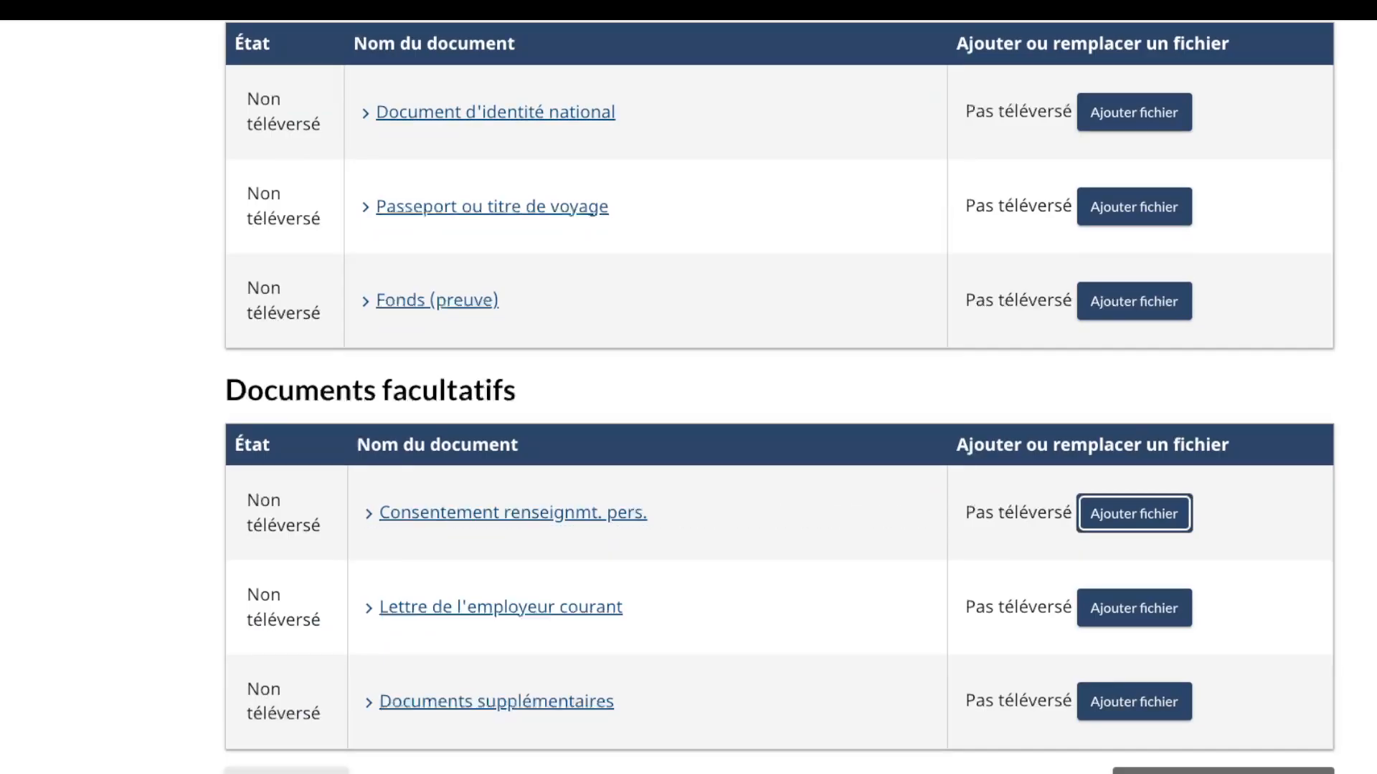
pyautogui.press('Tab')
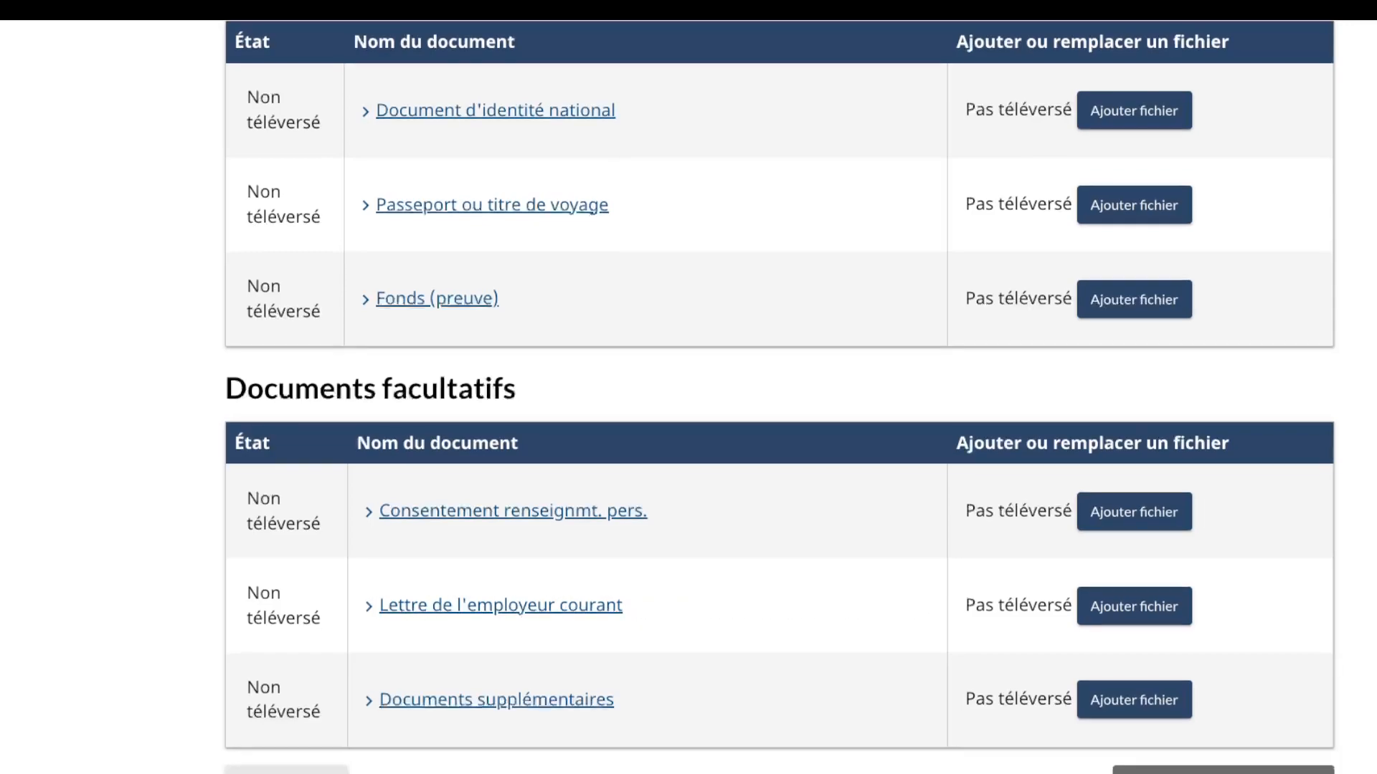
pyautogui.scroll(-3, 689, 400)
pyautogui.scroll(7, 689, 400)
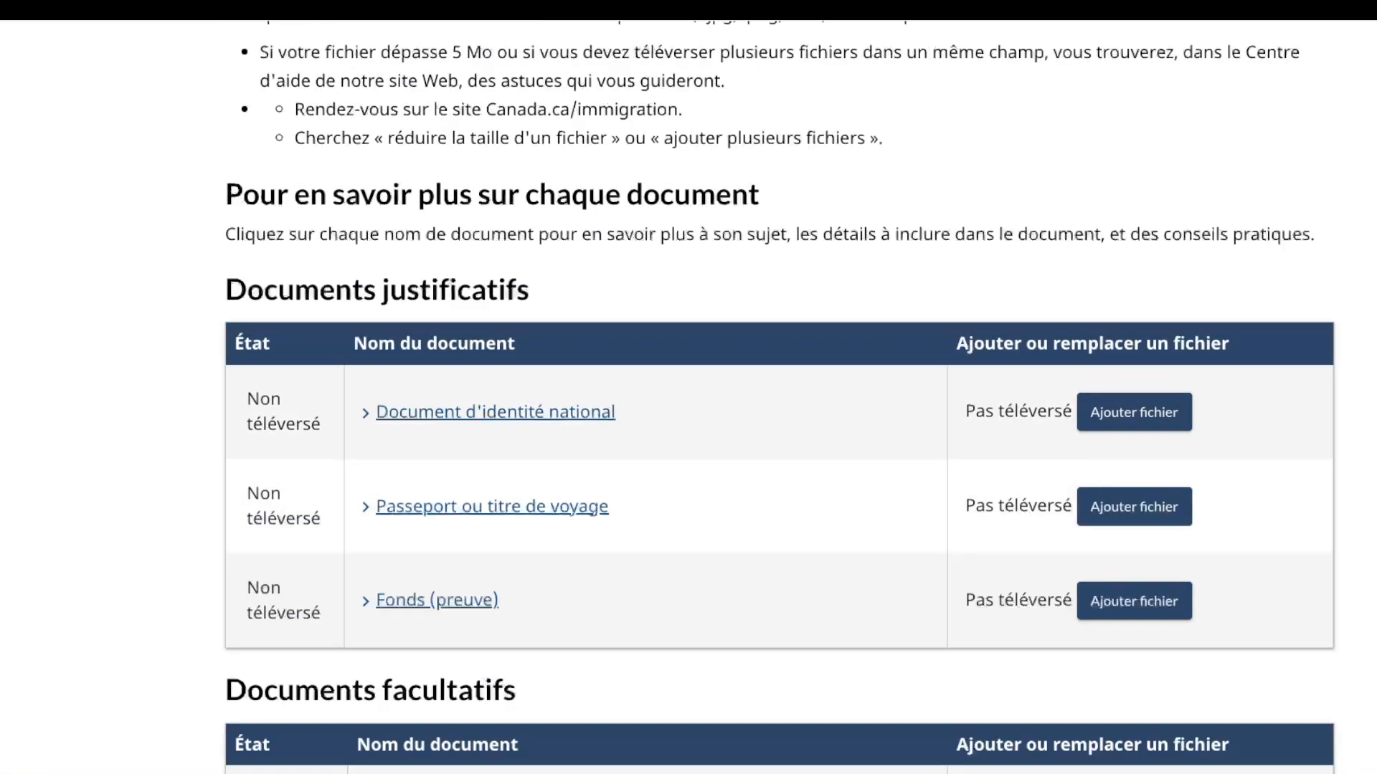
pyautogui.click(1134, 413)
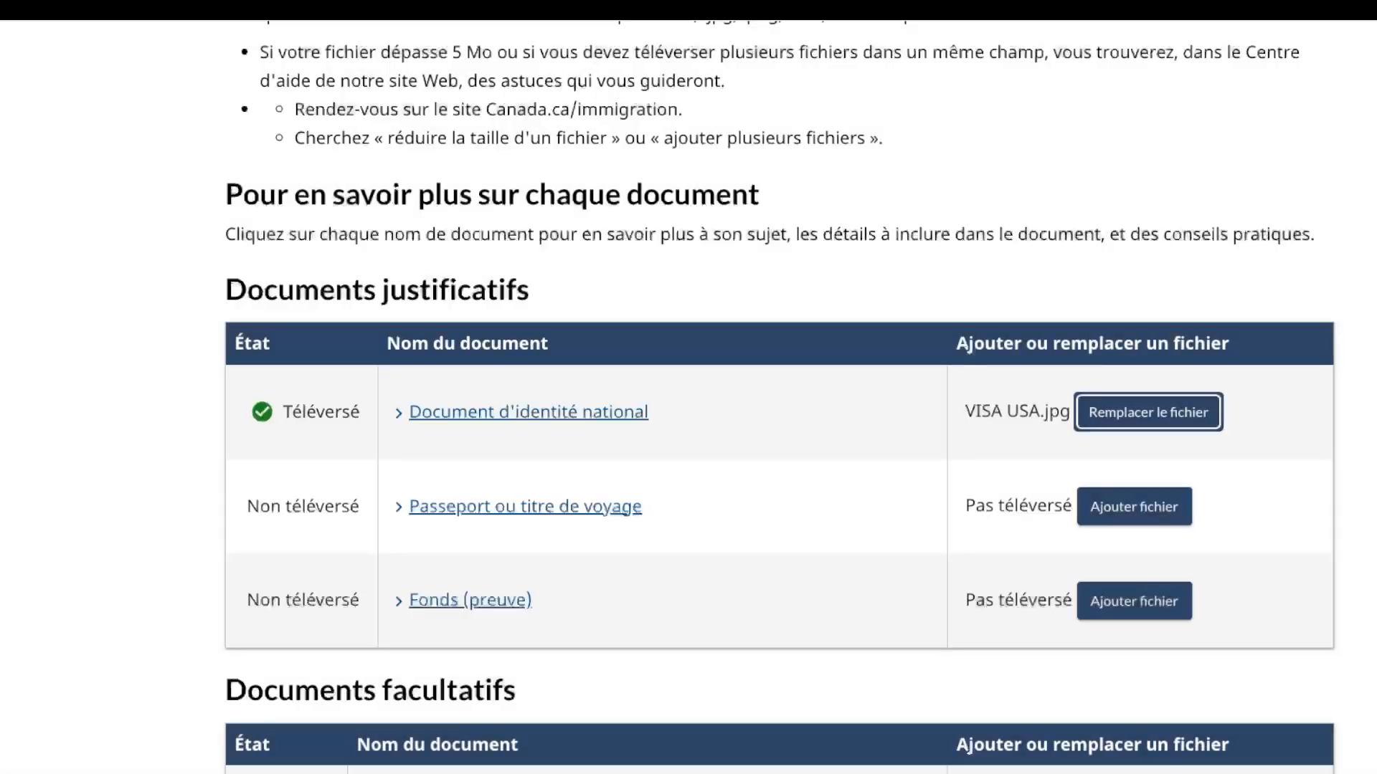
# Step: Upload vis-a.jpeg as the passport document and open the proof-of-funds file picker
pyautogui.press('Tab')
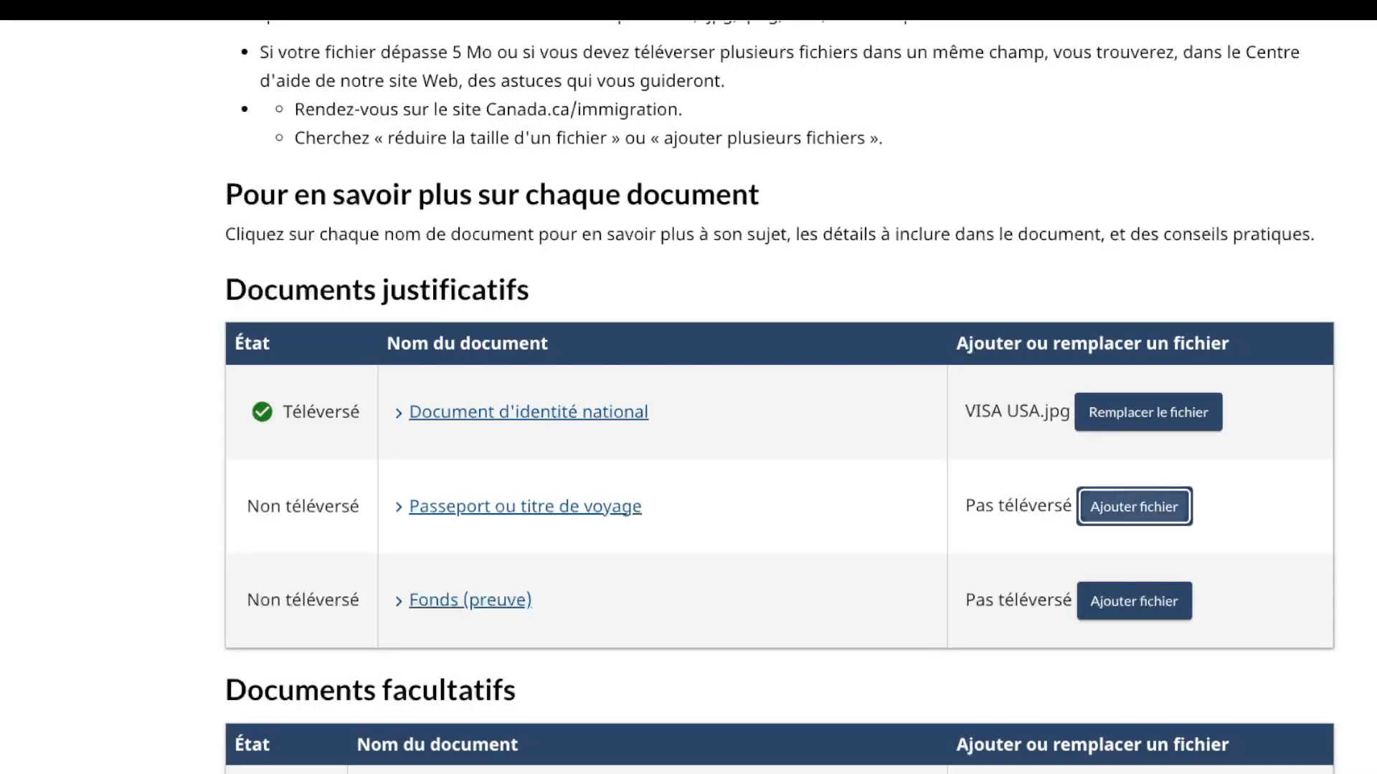
pyautogui.press('Return')
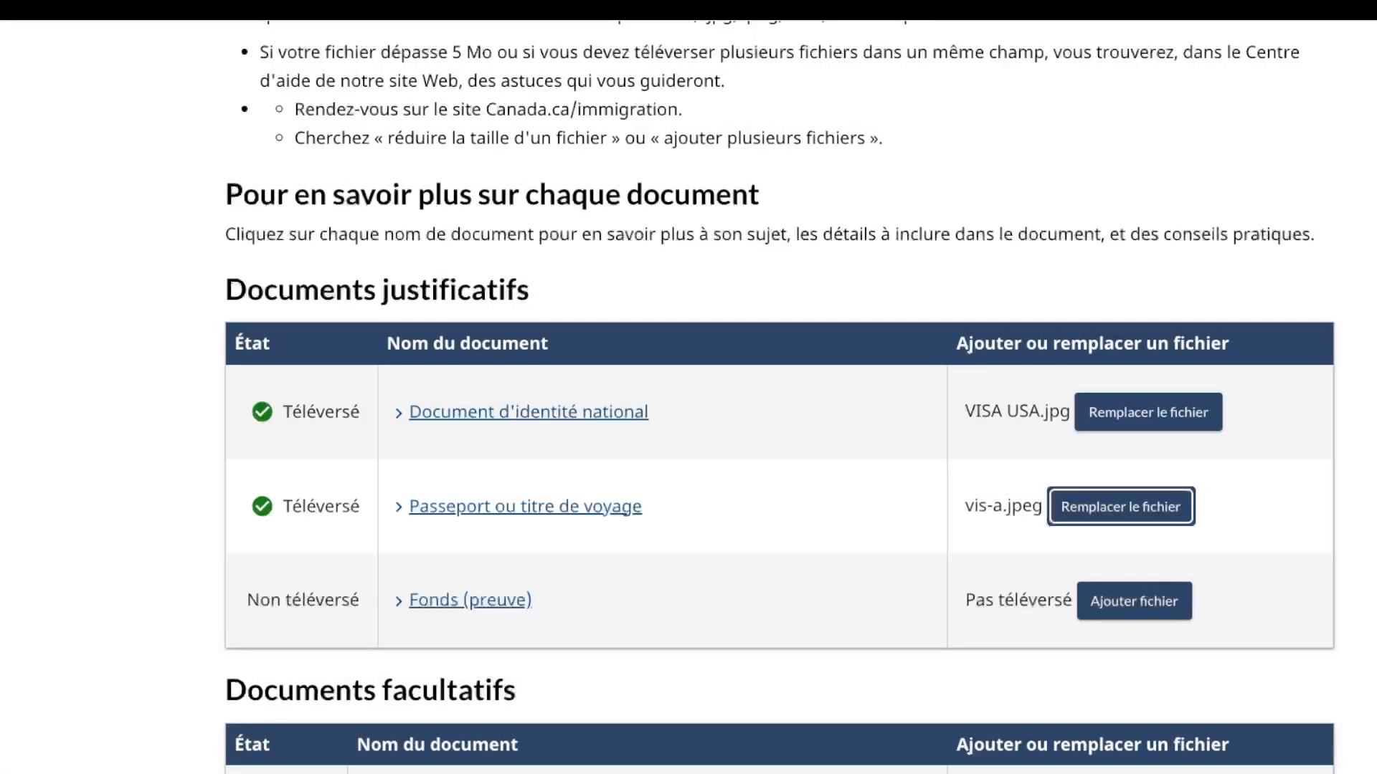
pyautogui.press('Tab')
pyautogui.press('Return')
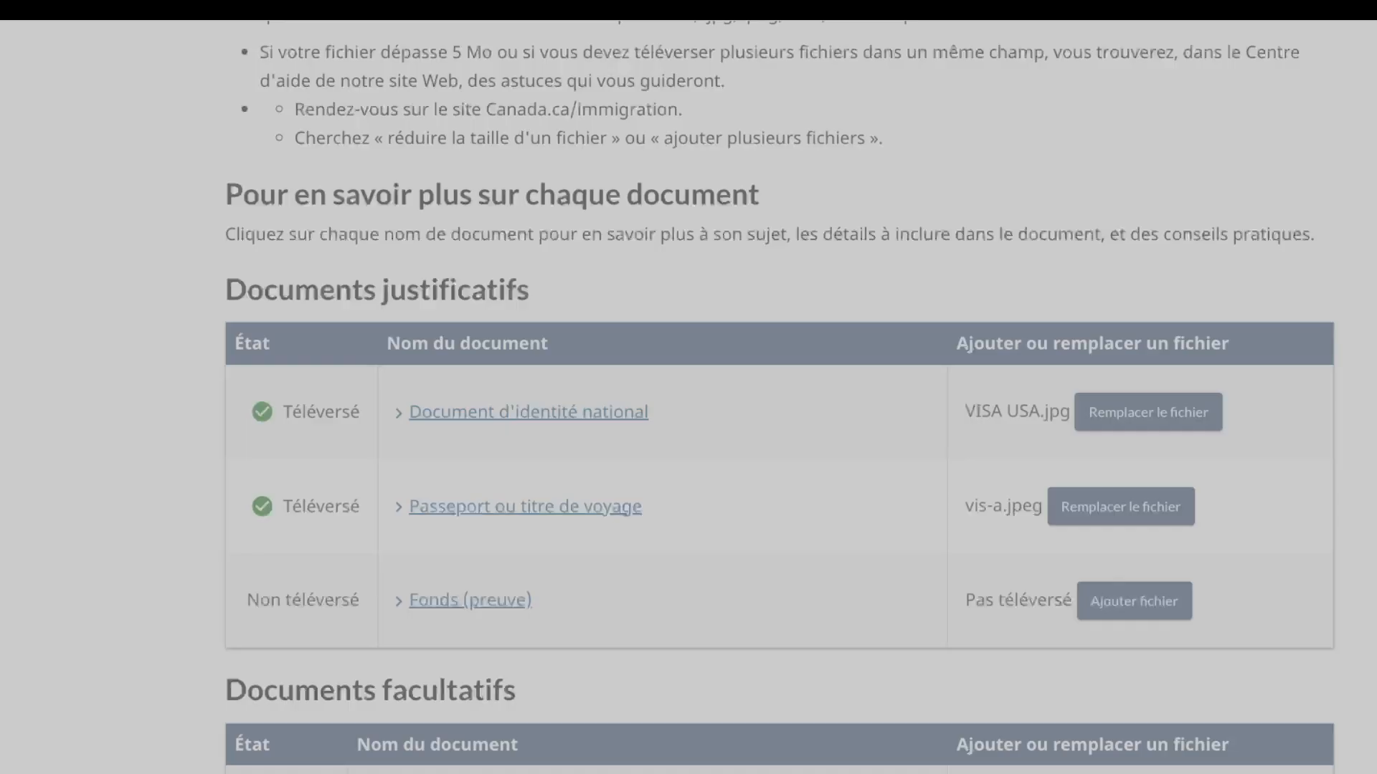
# Step: Replace the duplicate proof-of-funds file with GRREN CARD.png and add Loan Education .pdf as employer letter
pyautogui.press('Return')
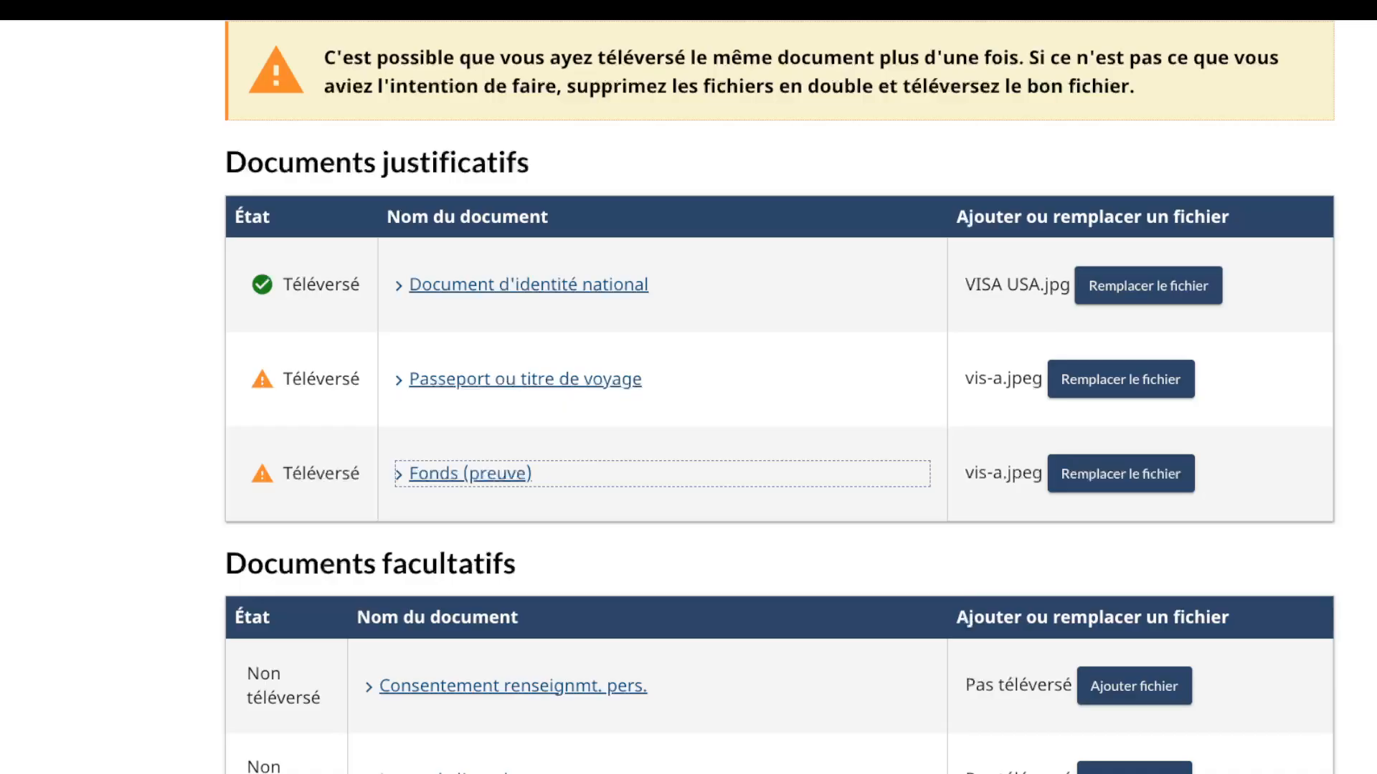
pyautogui.hotkey('shift', 'Tab')
pyautogui.press('Tab')
pyautogui.press('Tab')
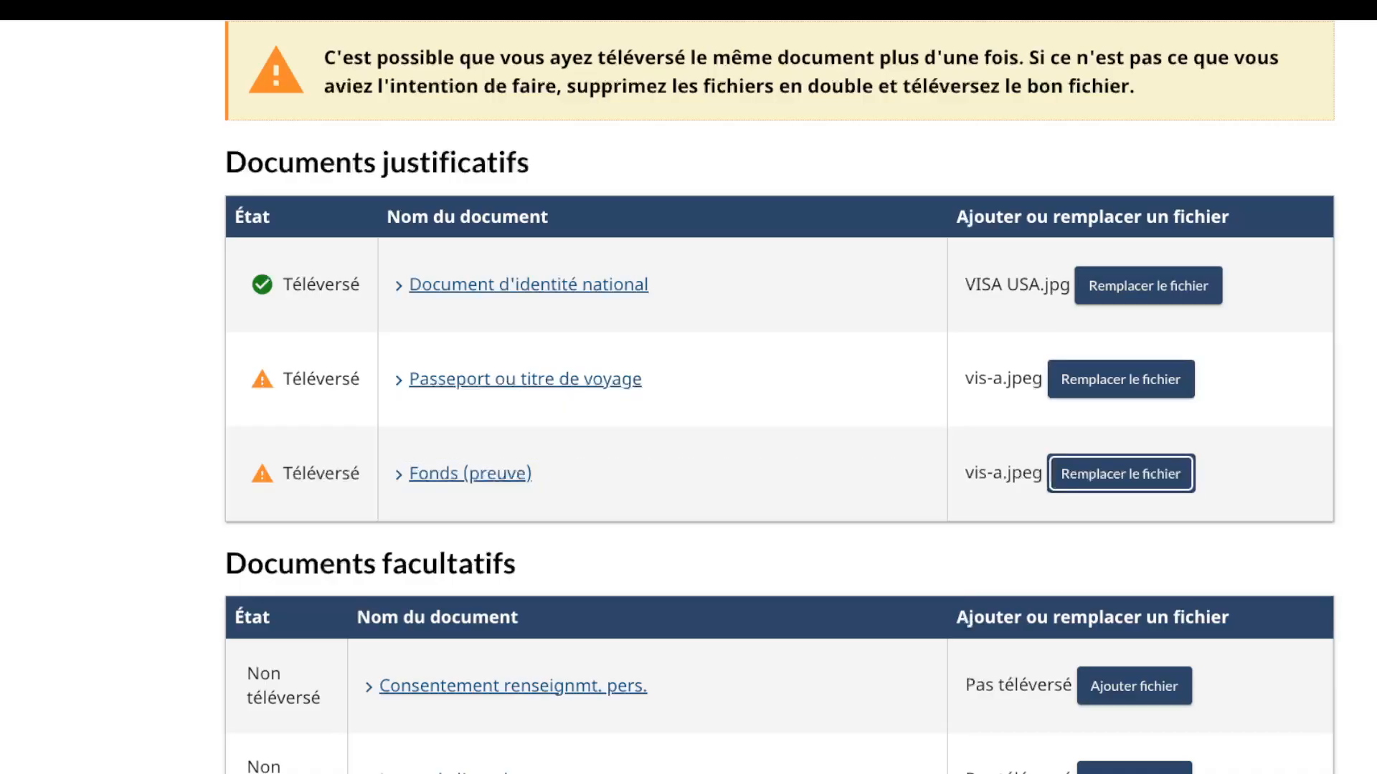
pyautogui.press('Return')
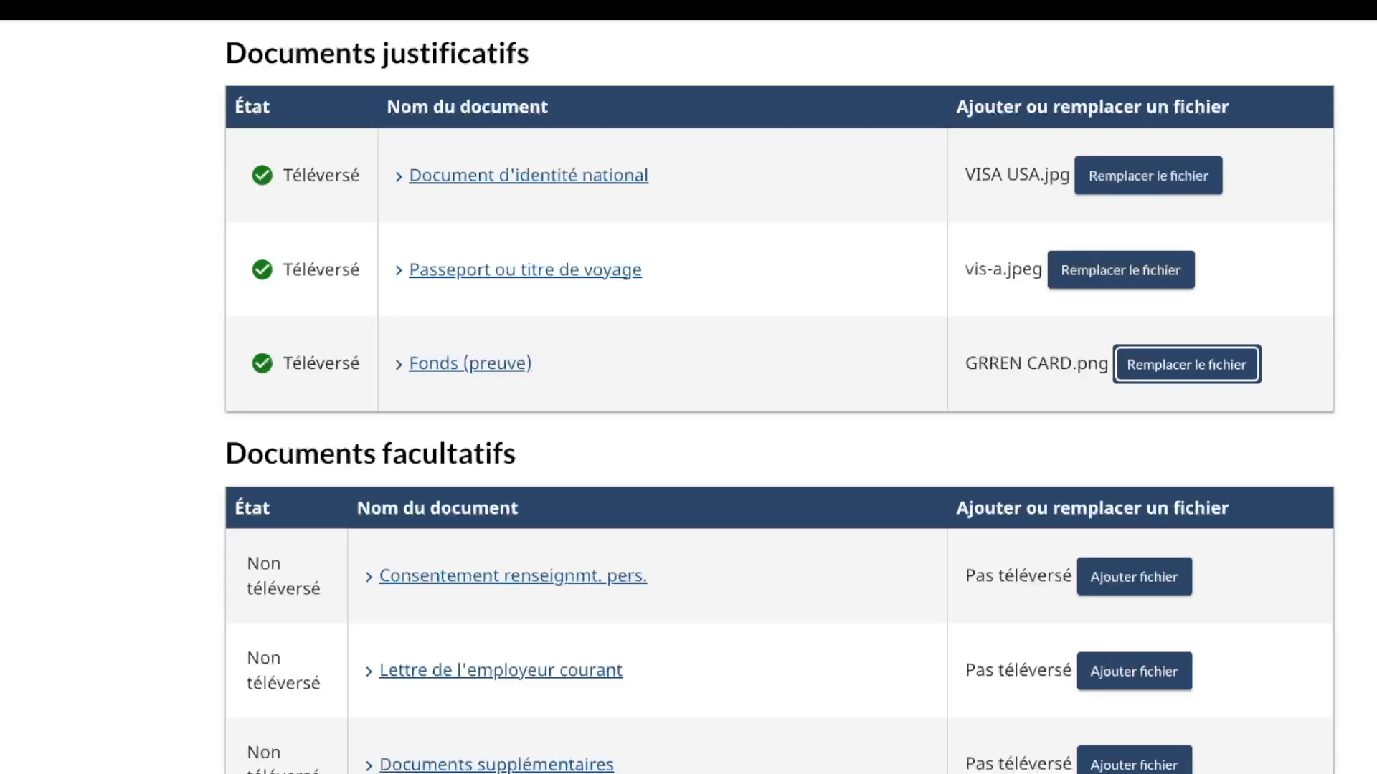
pyautogui.scroll(-2, 780, 397)
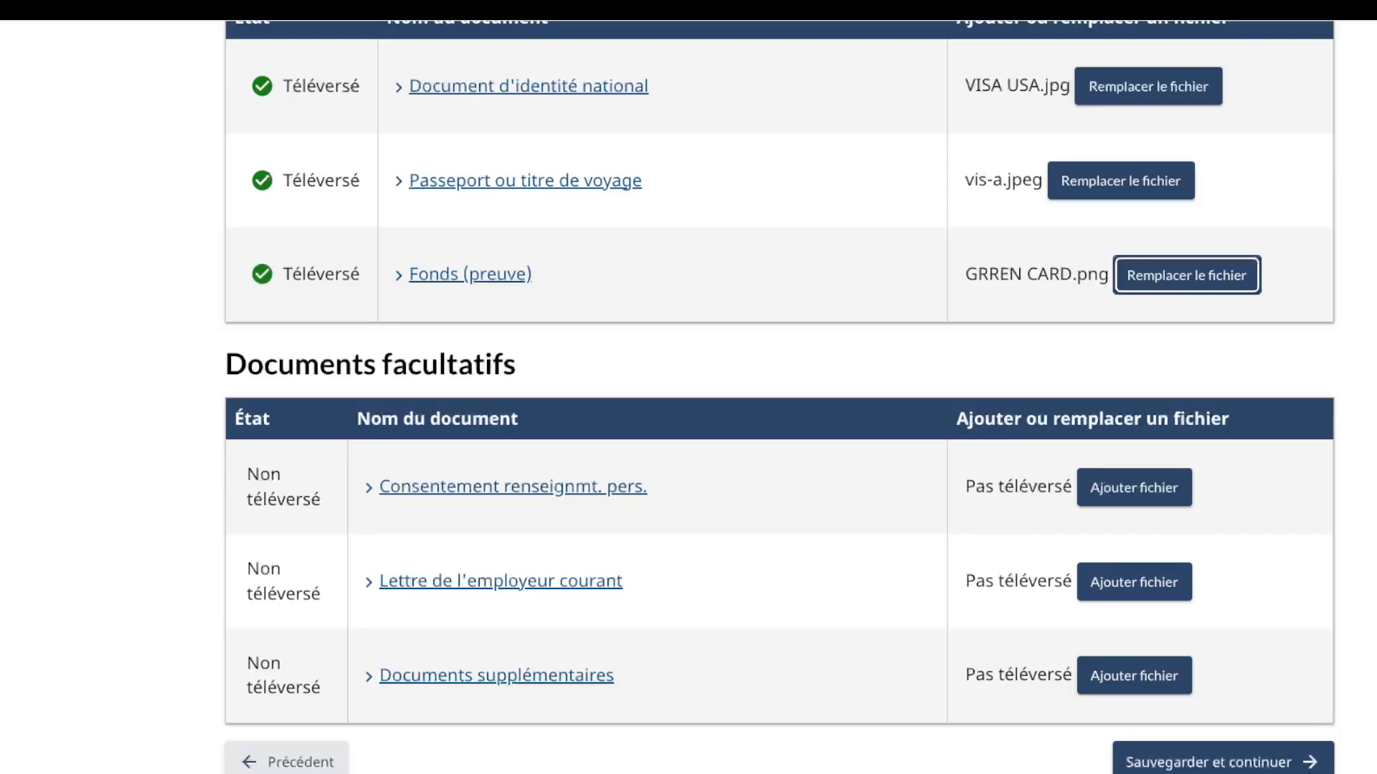
pyautogui.click(1134, 582)
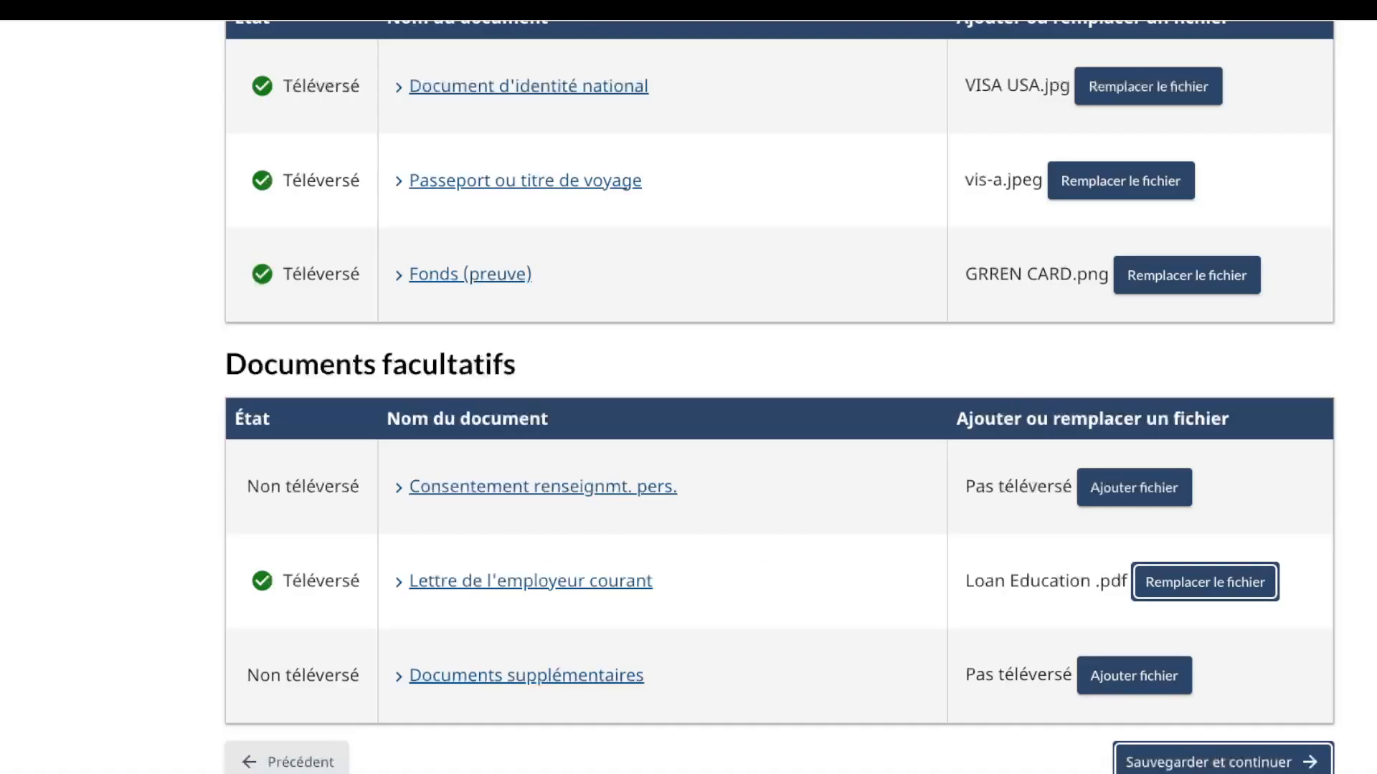
# Step: Save the uploaded documents and agree to future contact from CIC
pyautogui.click(1222, 762)
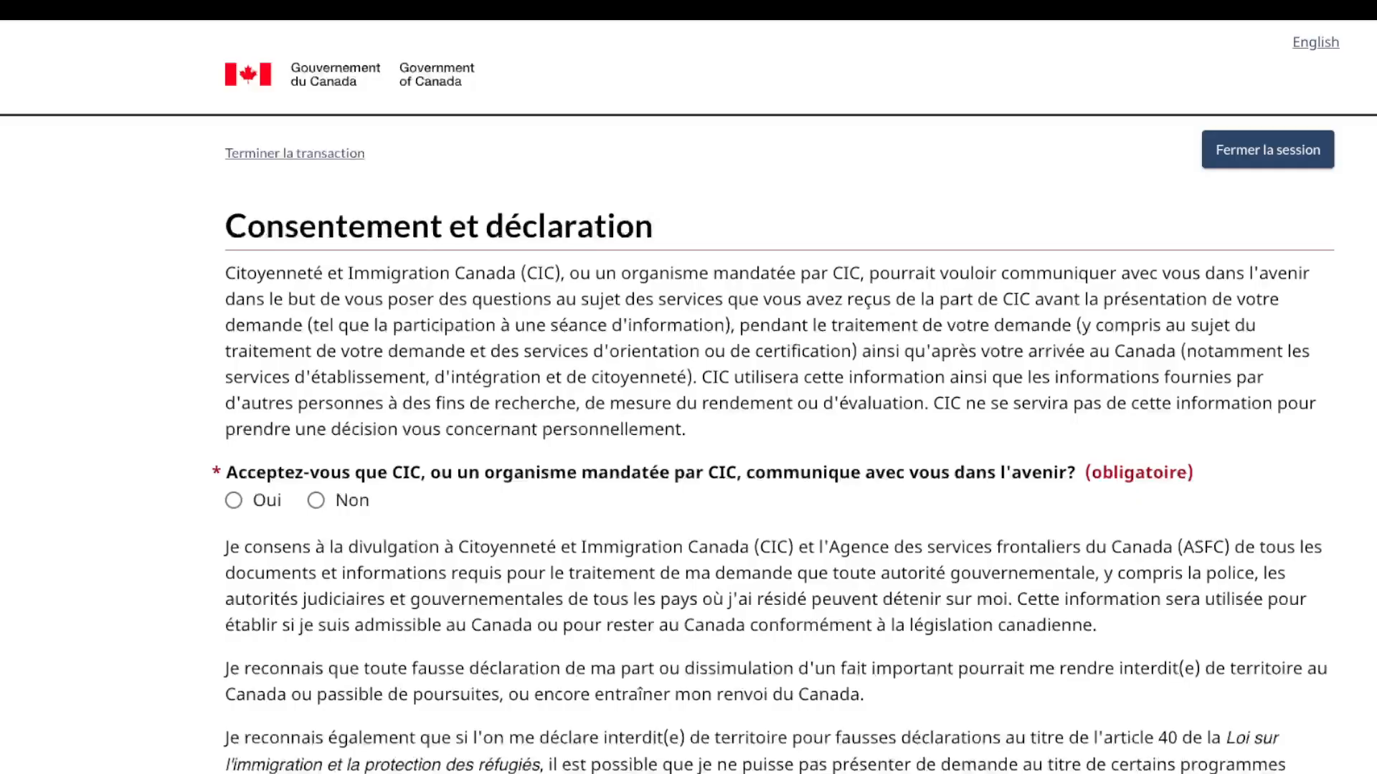
pyautogui.scroll(-2, 779, 397)
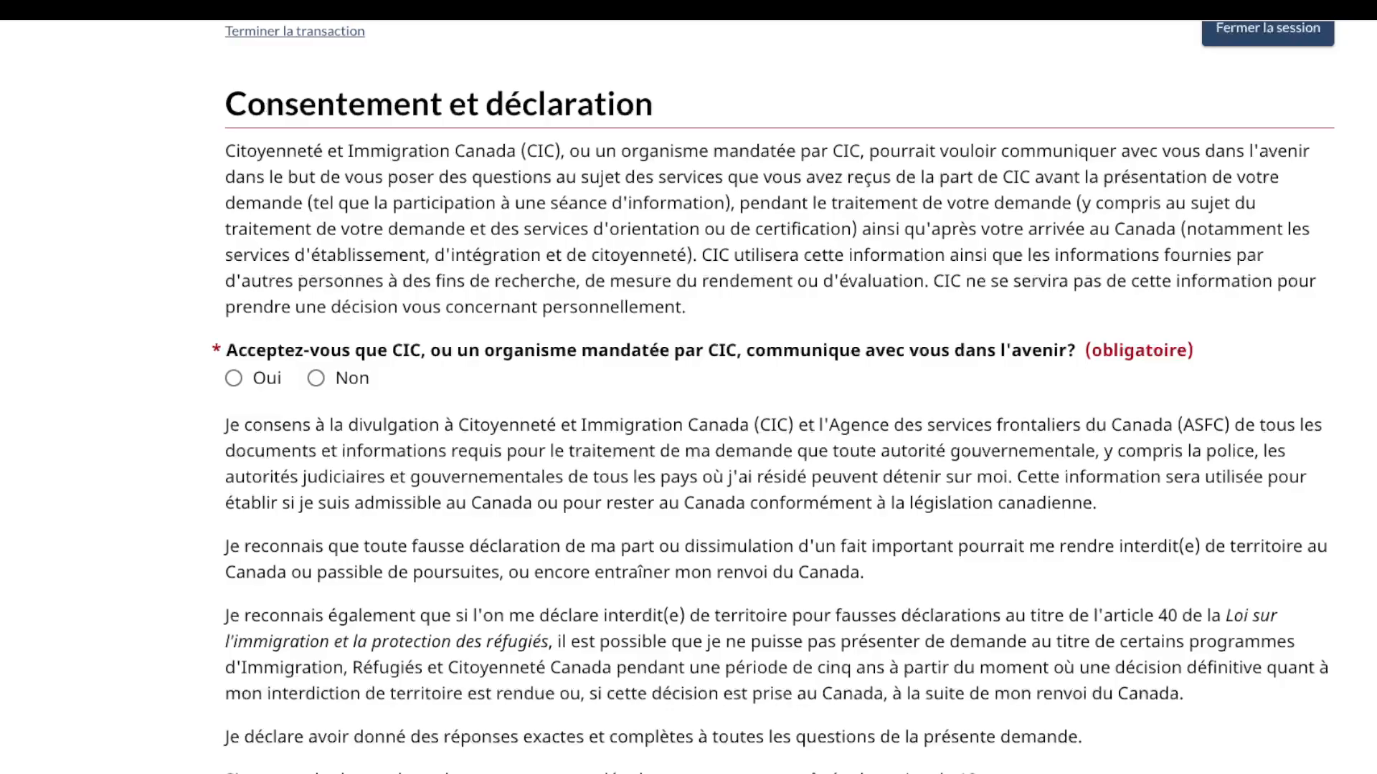
pyautogui.click(234, 378)
pyautogui.scroll(-3, 773, 398)
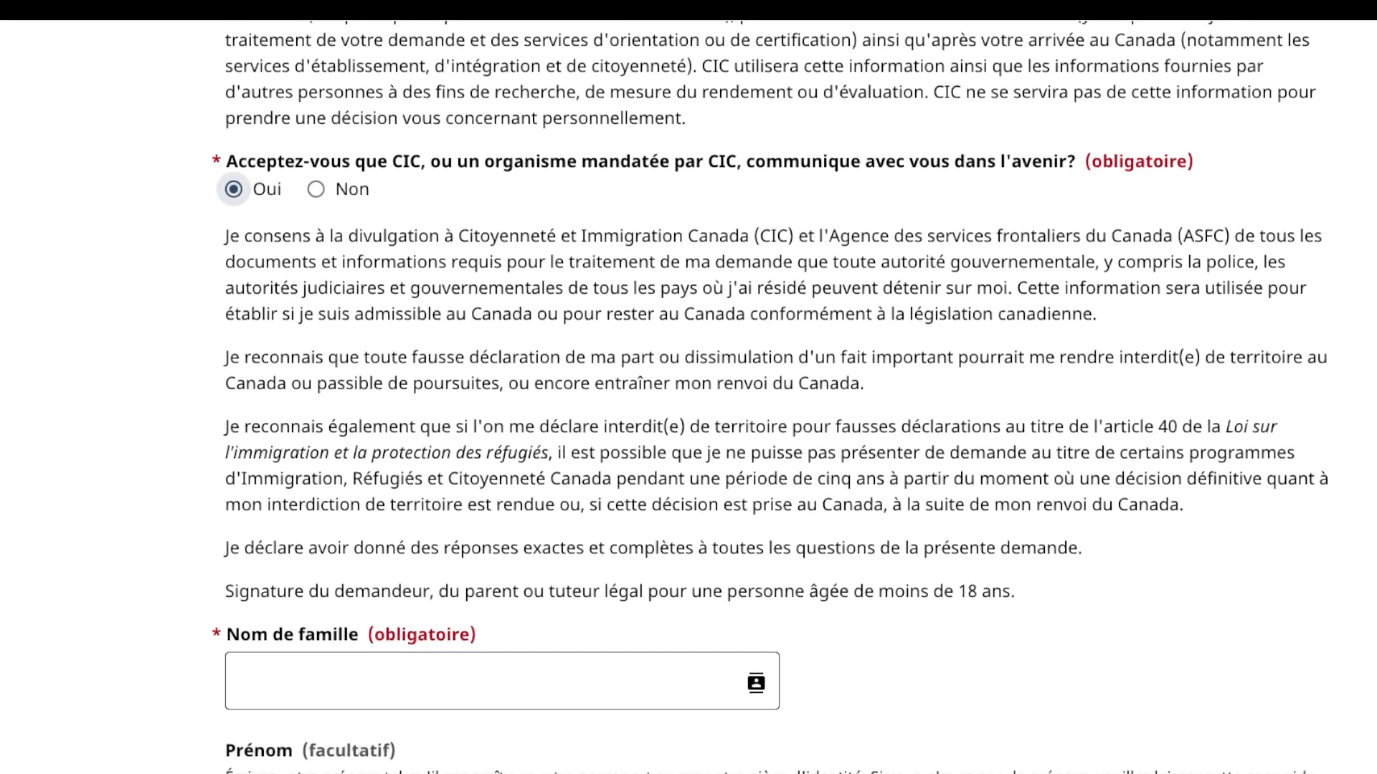
pyautogui.scroll(-4, 773, 397)
# Step: Sign the declaration with the applicant's surname and first name, then save and continue to fees
pyautogui.click(502, 389)
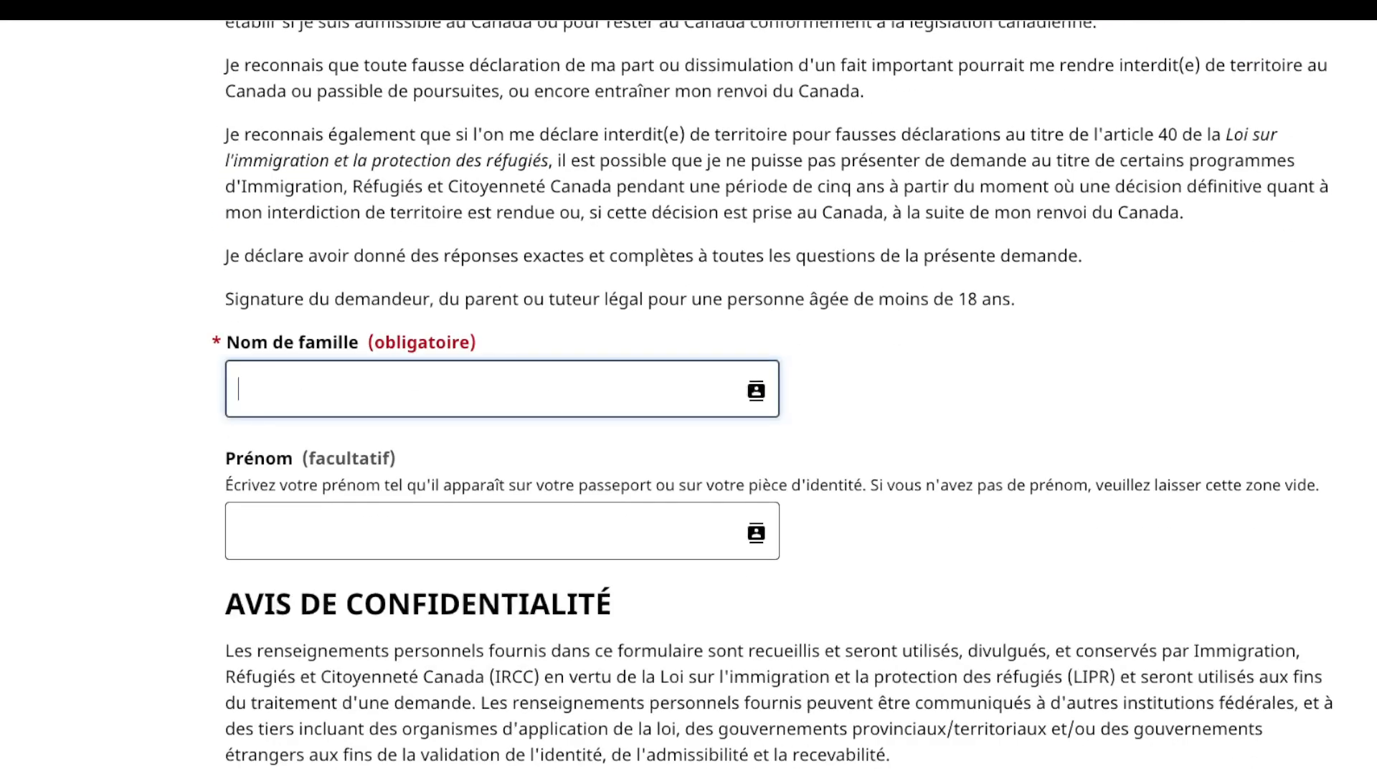
pyautogui.press('Left')
pyautogui.press('Left')
pyautogui.press('Left')
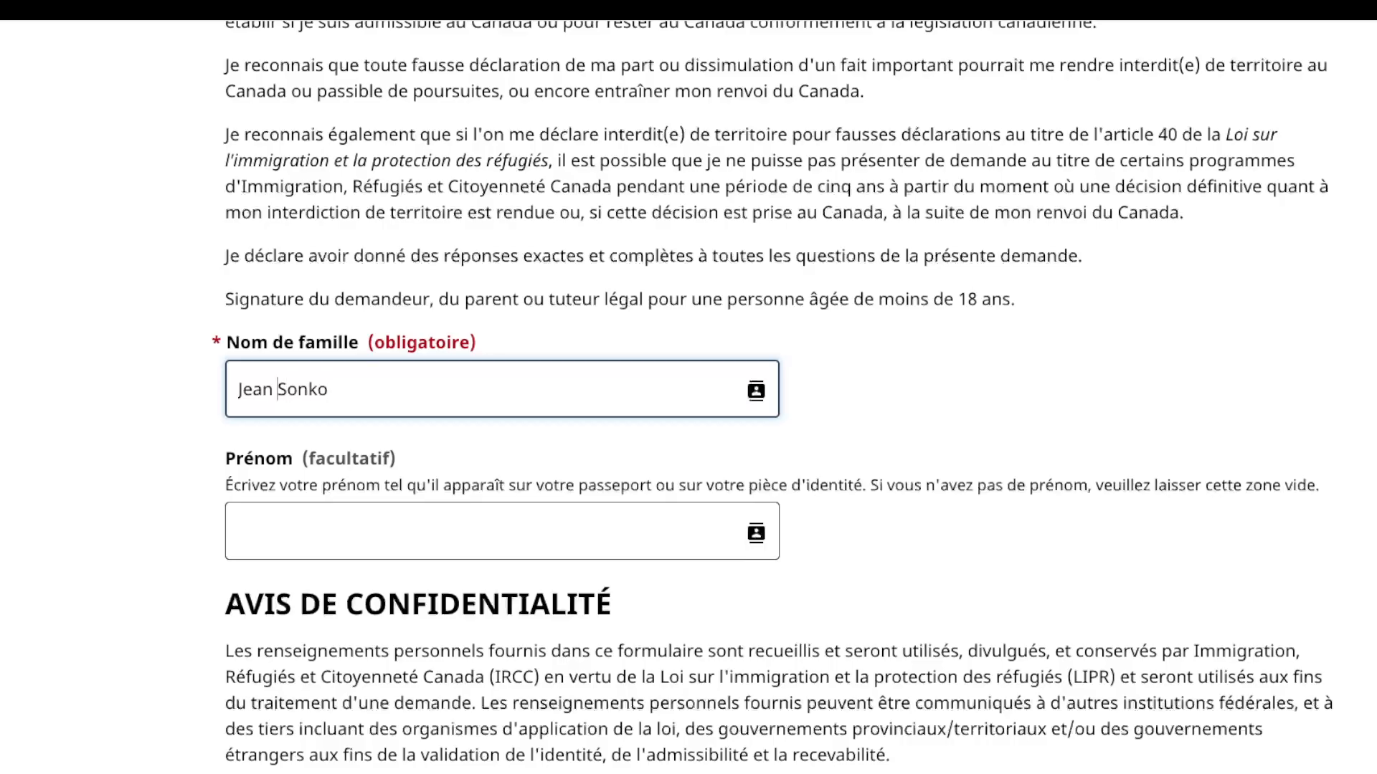
pyautogui.press('BackSpace')
pyautogui.press('BackSpace')
pyautogui.press('BackSpace')
pyautogui.press('BackSpace')
pyautogui.press('BackSpace')
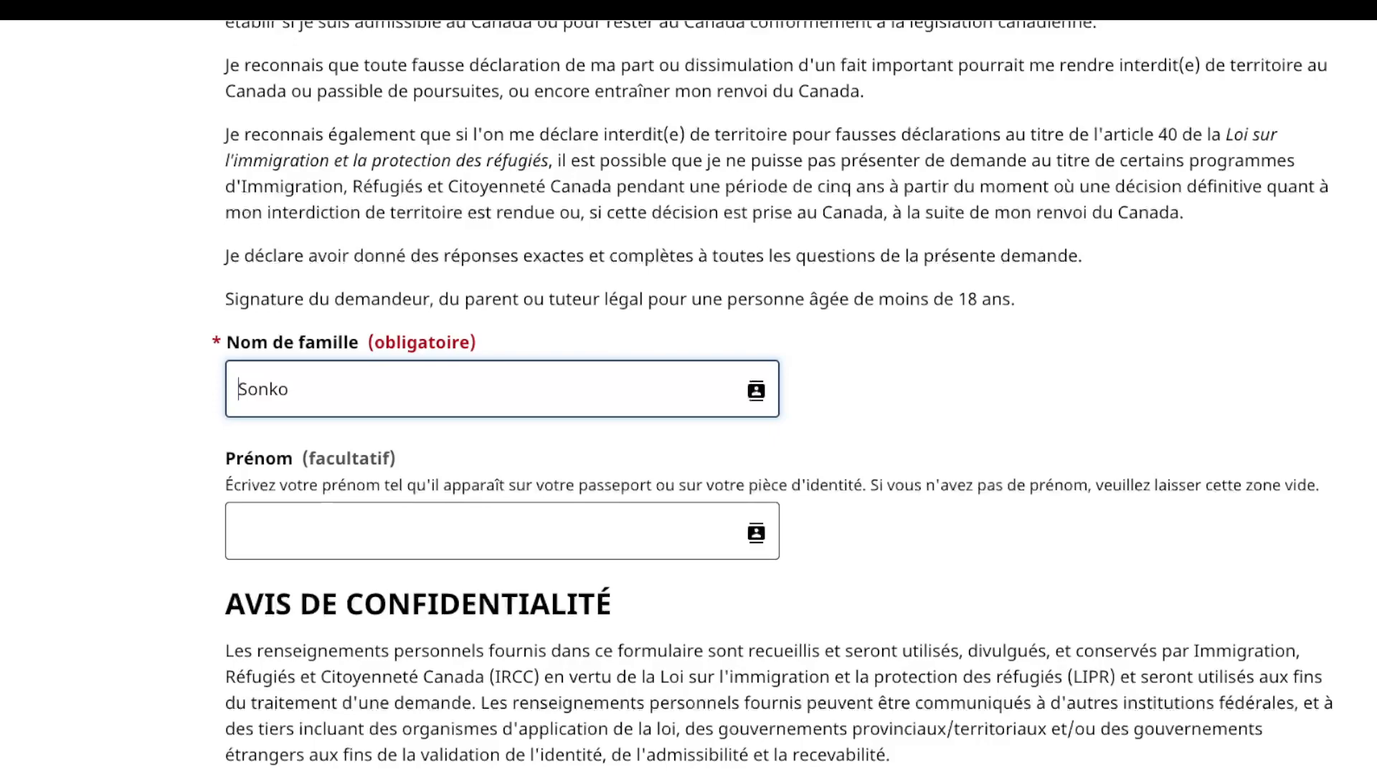
pyautogui.press('Tab')
pyautogui.write('J')
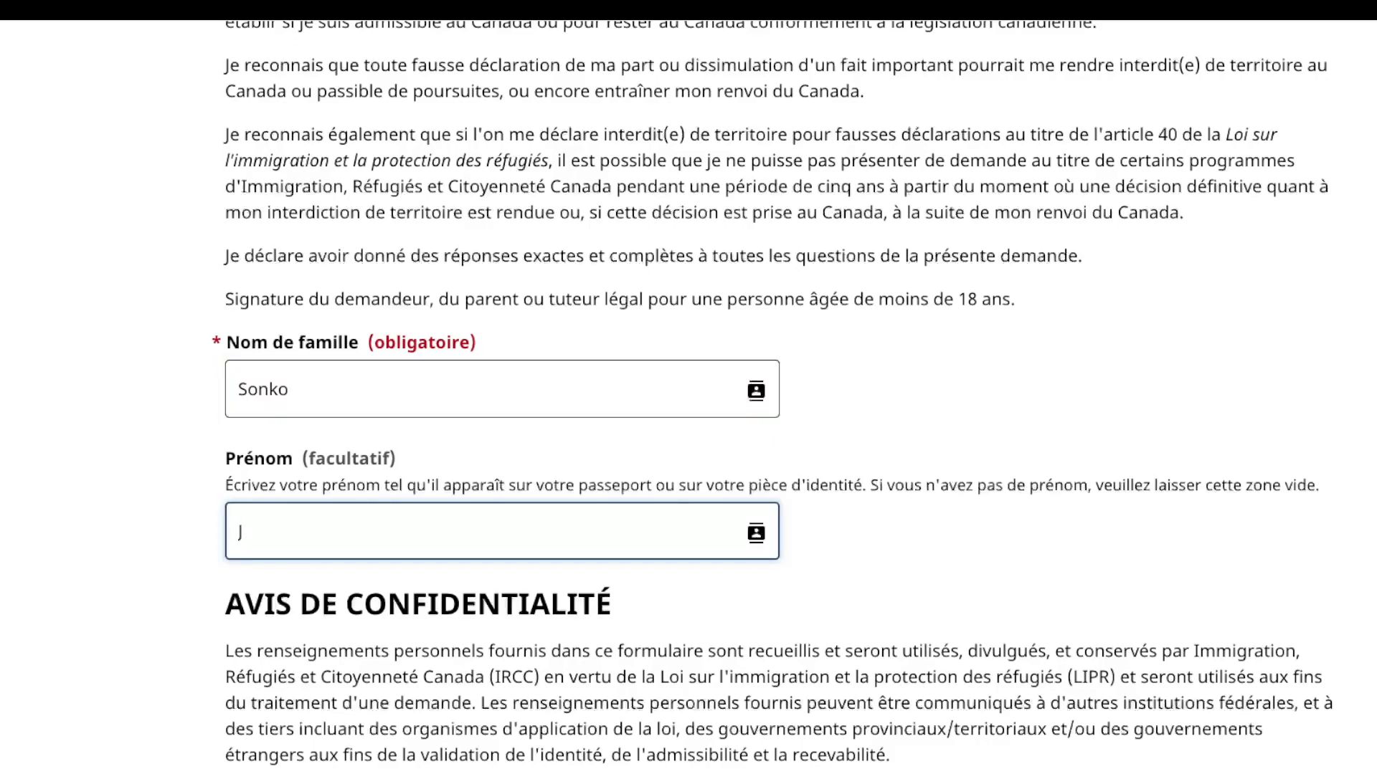
pyautogui.write('ean')
pyautogui.scroll(-8, 689, 387)
pyautogui.scroll(-2, 779, 388)
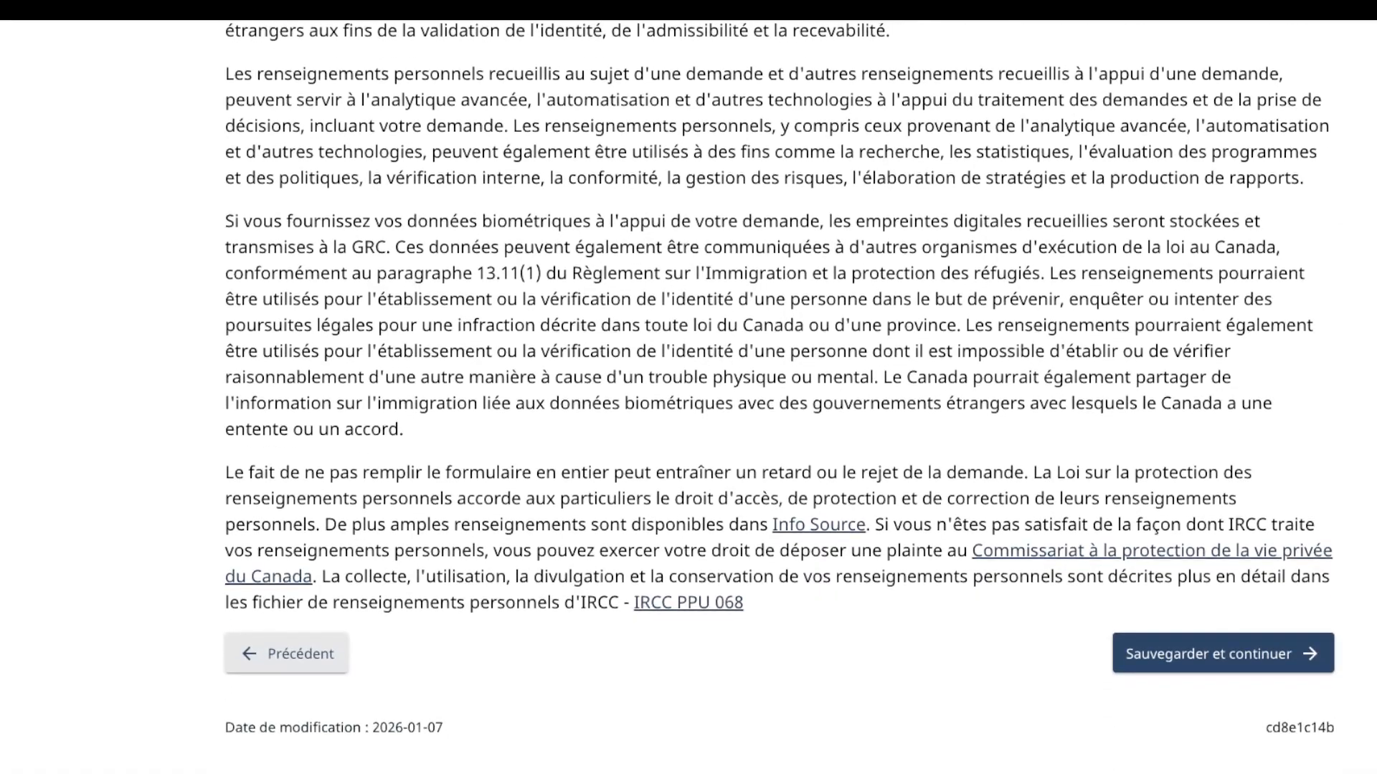
pyautogui.click(1222, 653)
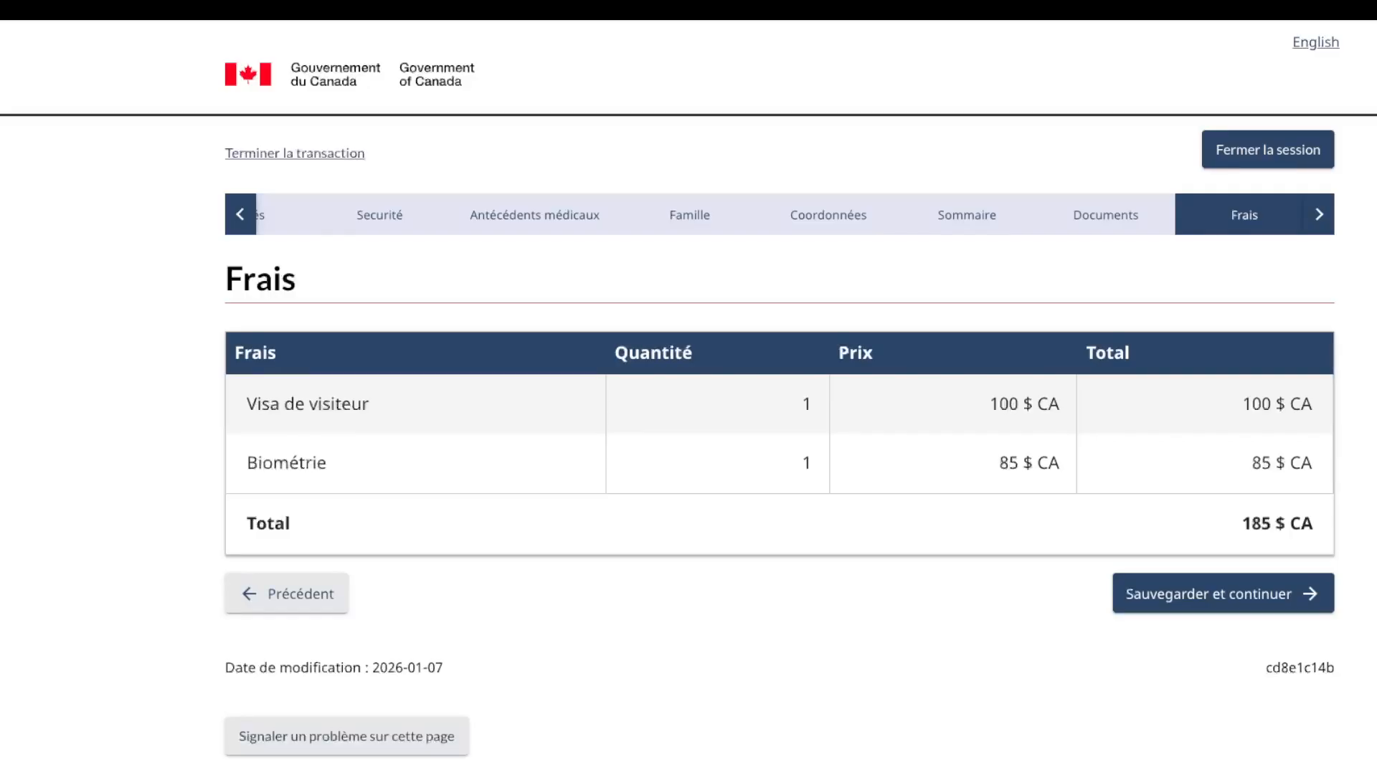
# Step: Review the fees (100 $ CA visitor visa, biometrics) and save to reach the Paiement page
pyautogui.moveTo(247, 404); pyautogui.dragTo(369, 404)
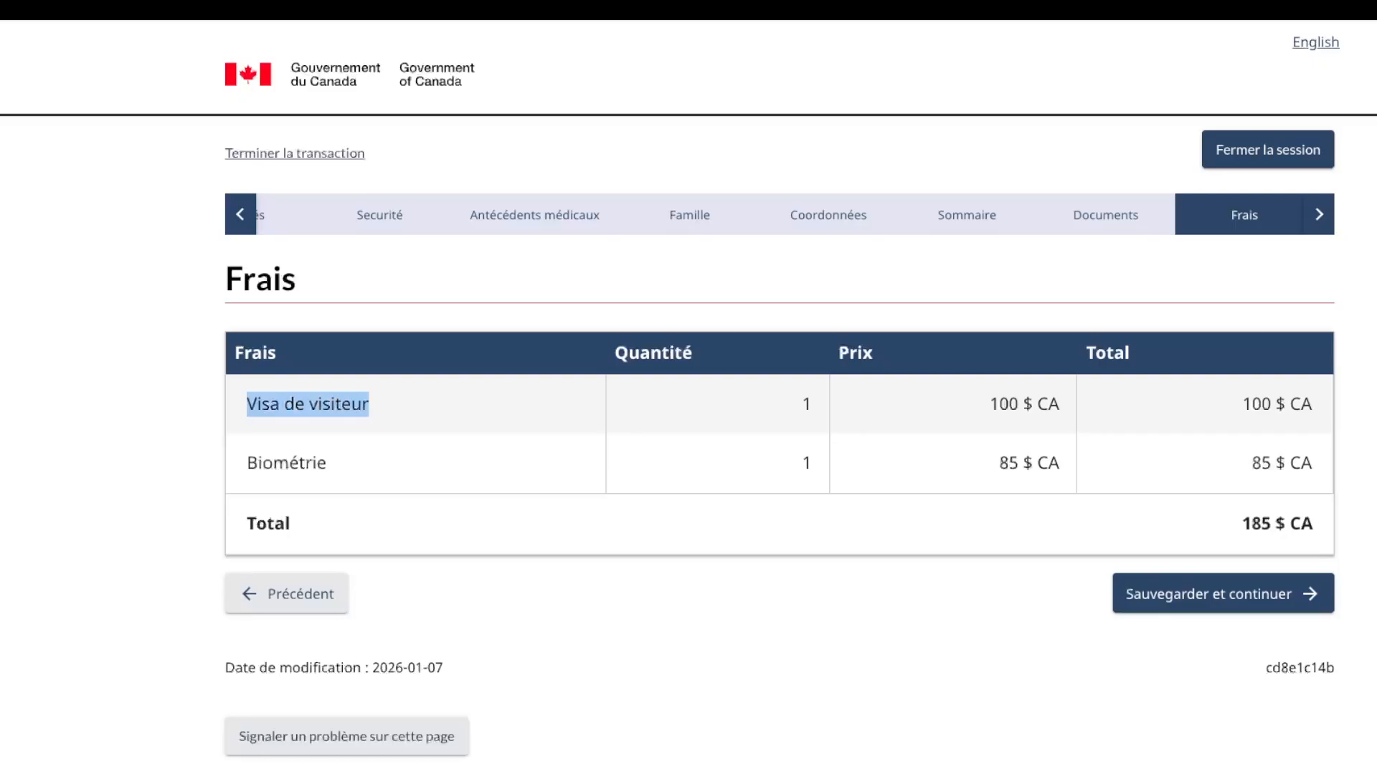
pyautogui.moveTo(1242, 404); pyautogui.dragTo(1312, 404)
pyautogui.click(1314, 405)
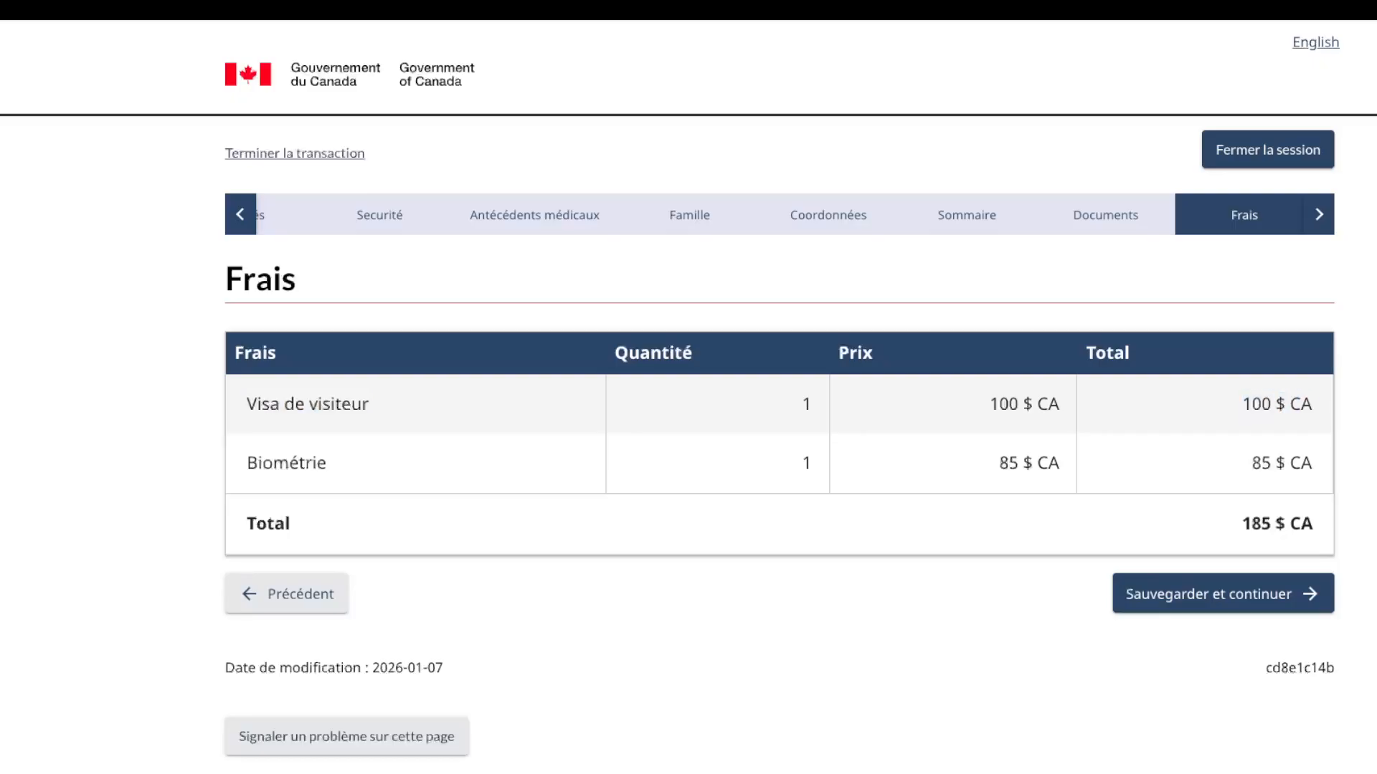
pyautogui.doubleClick(286, 463)
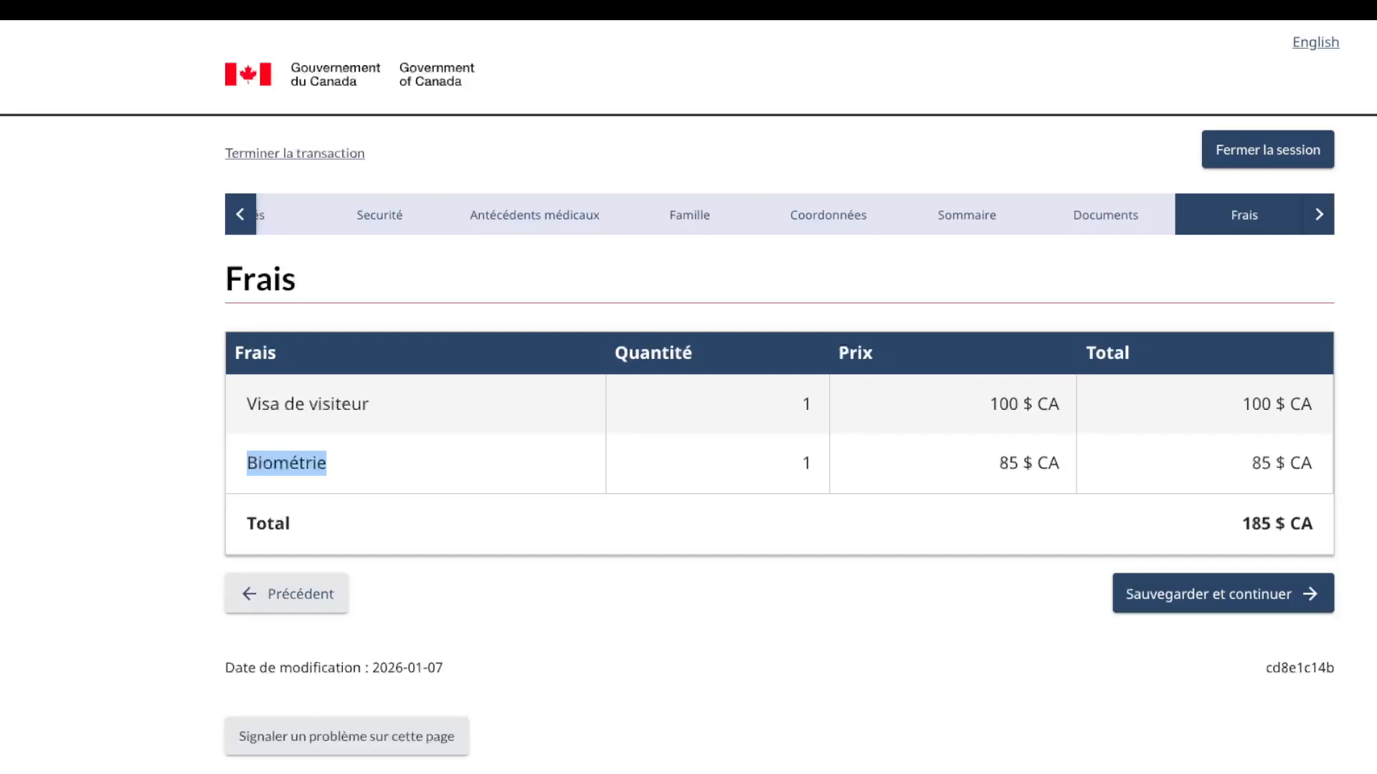
pyautogui.press('Tab')
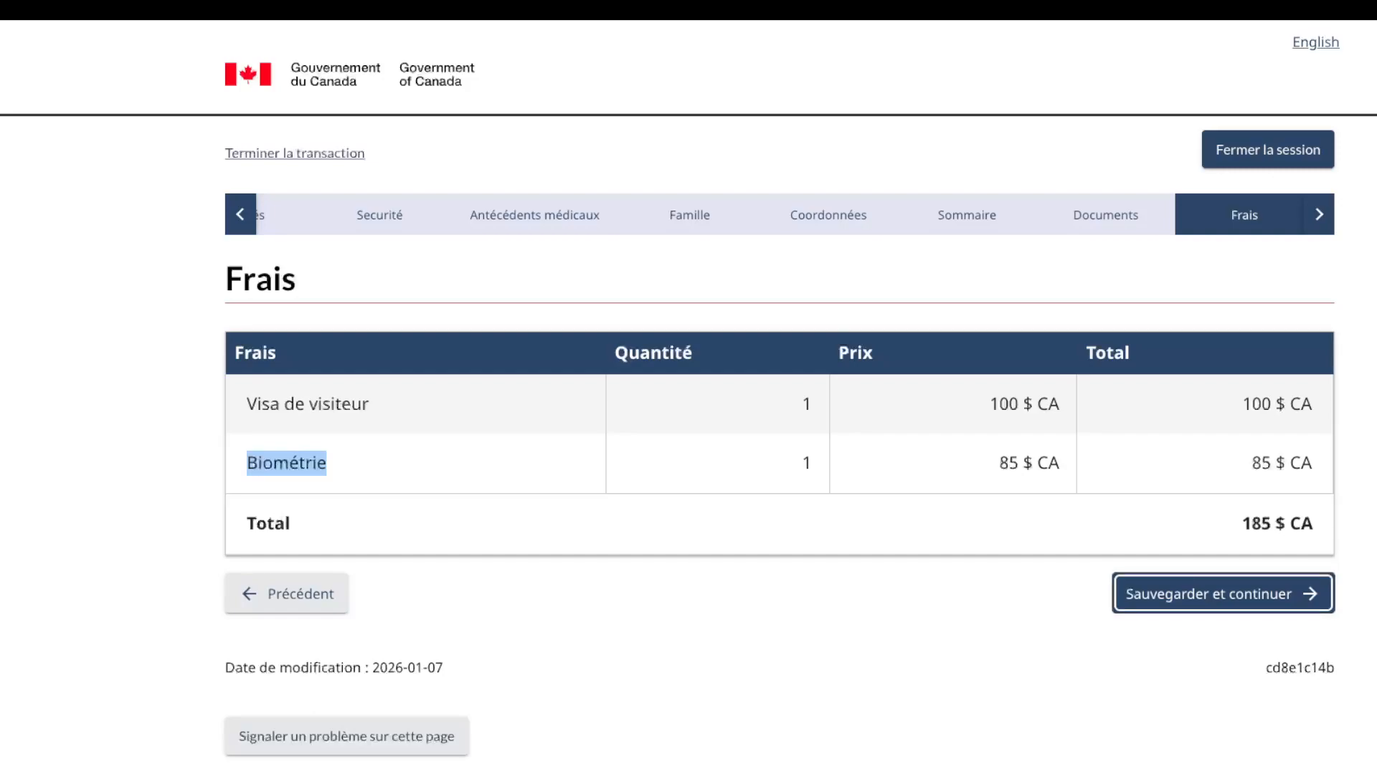
pyautogui.press('Return')
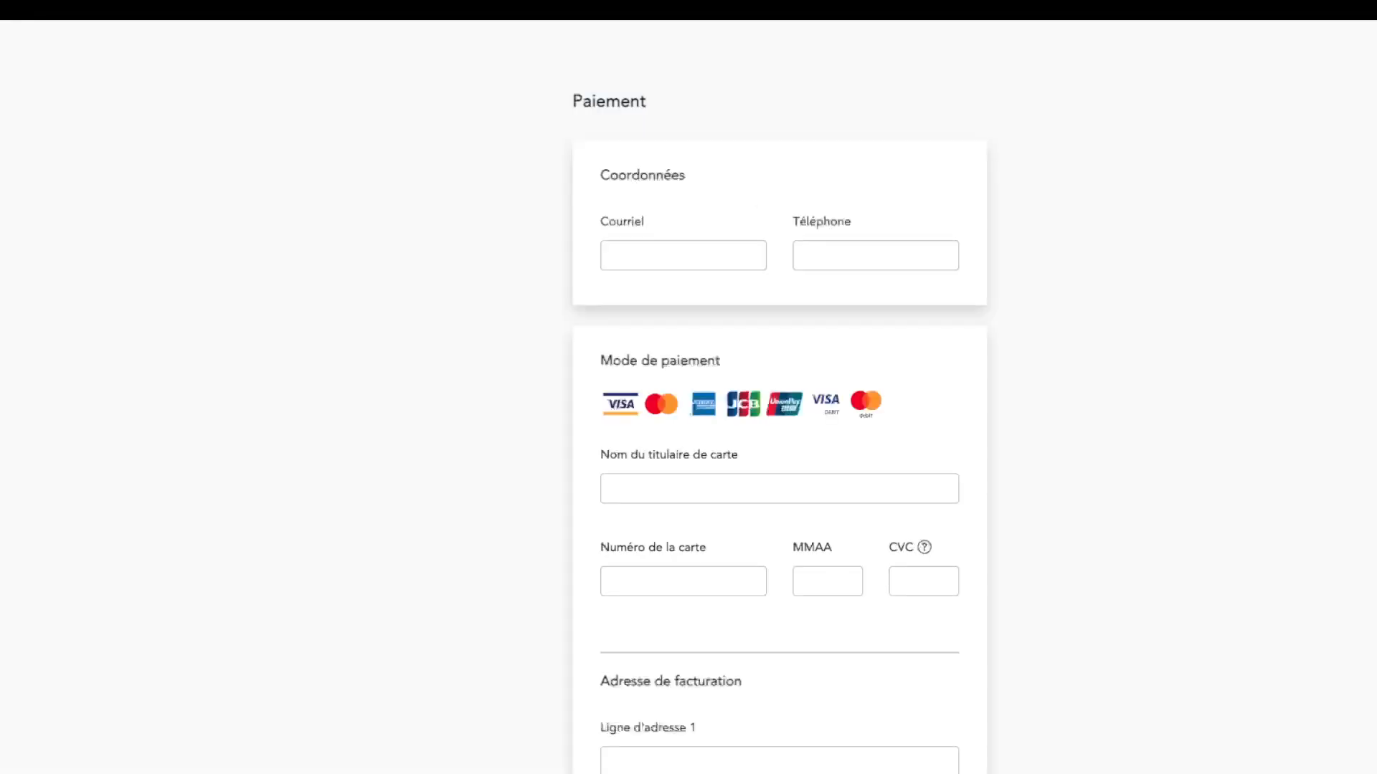
# Step: Go through the payment form's e-mail, phone and cardholder name fields without entering anything
pyautogui.scroll(-8, 779, 398)
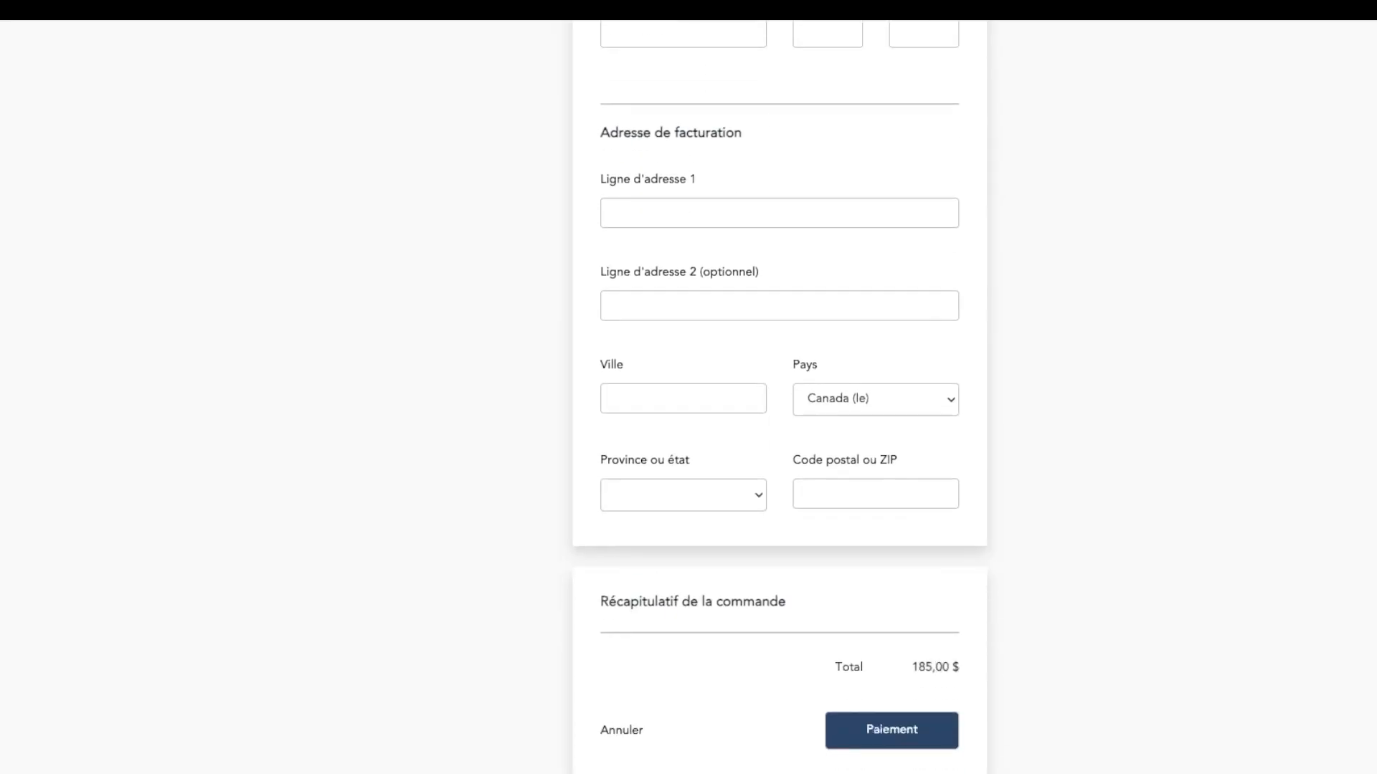
pyautogui.scroll(1, 779, 397)
pyautogui.scroll(5, 779, 398)
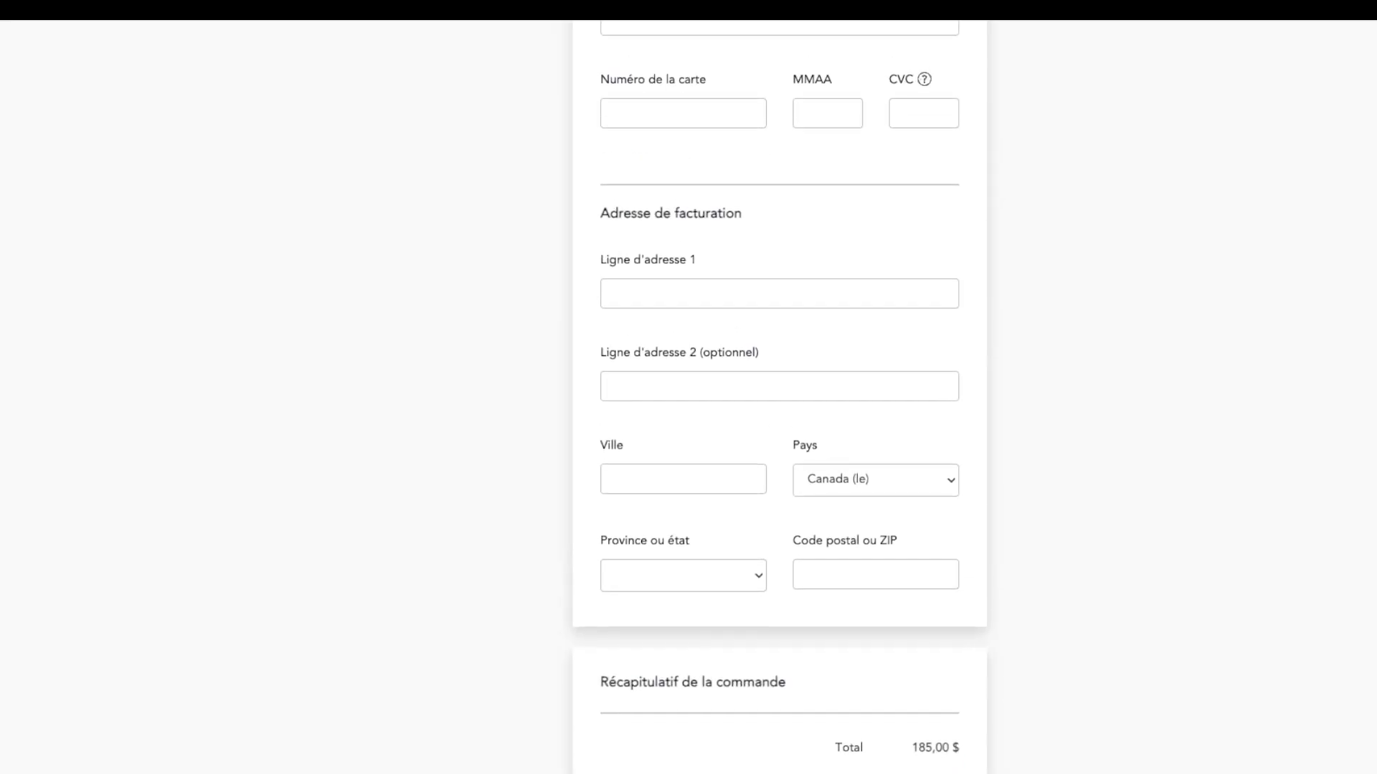
pyautogui.scroll(3, 780, 398)
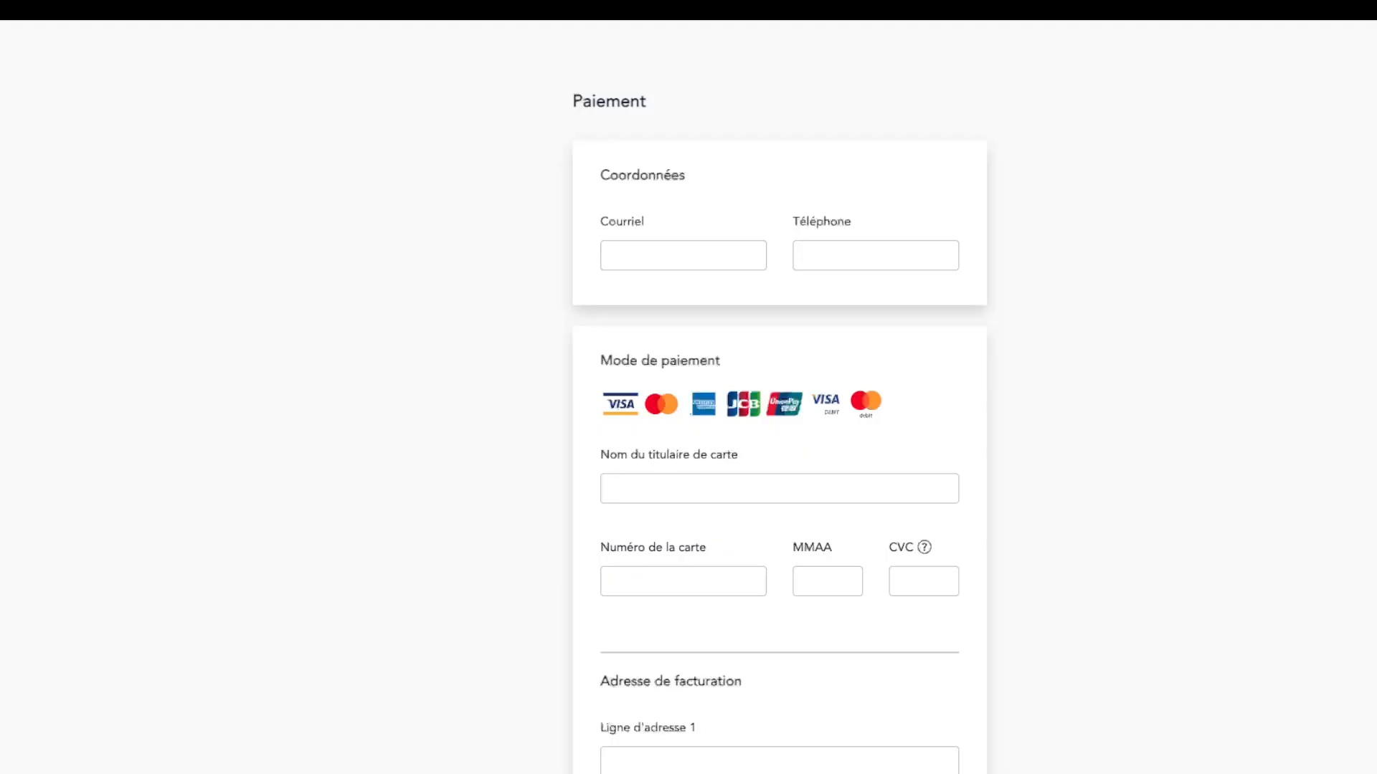
pyautogui.click(779, 488)
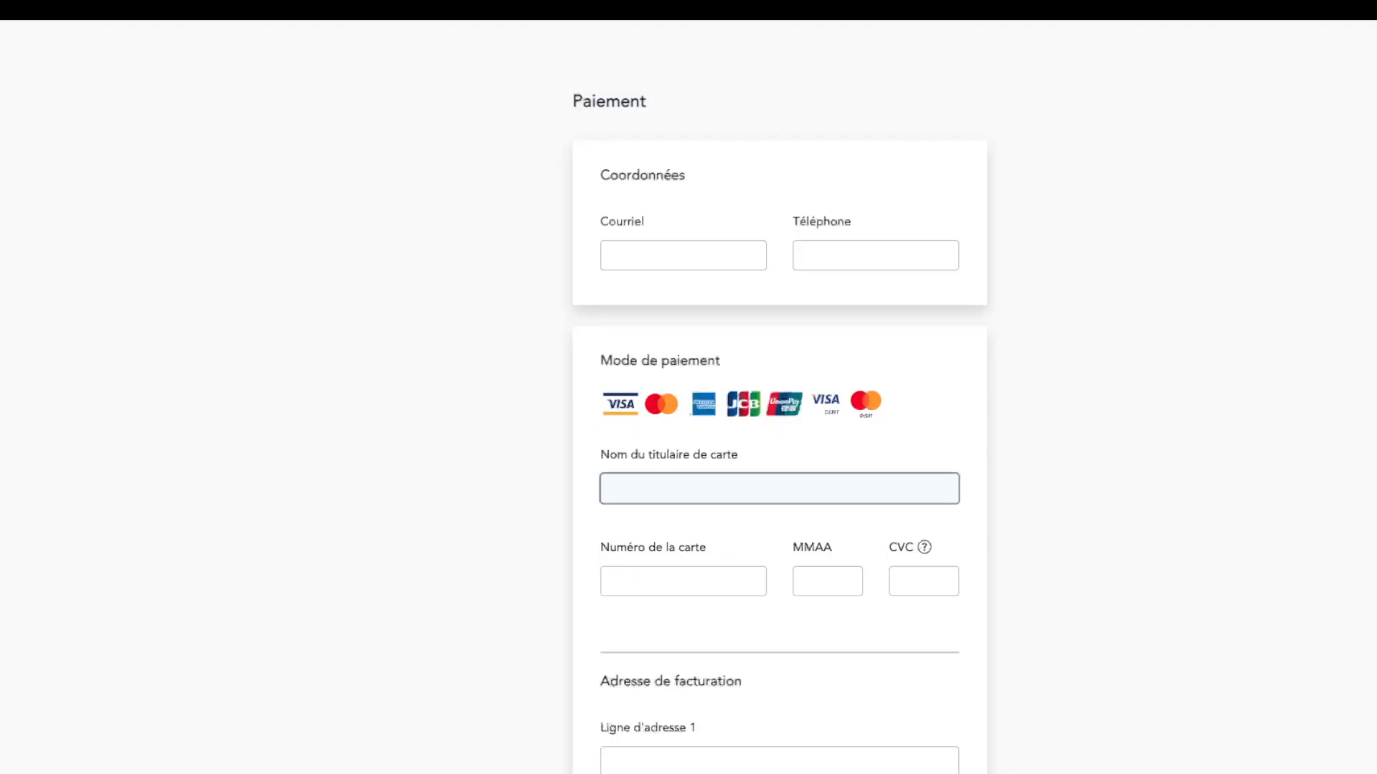
pyautogui.click(684, 256)
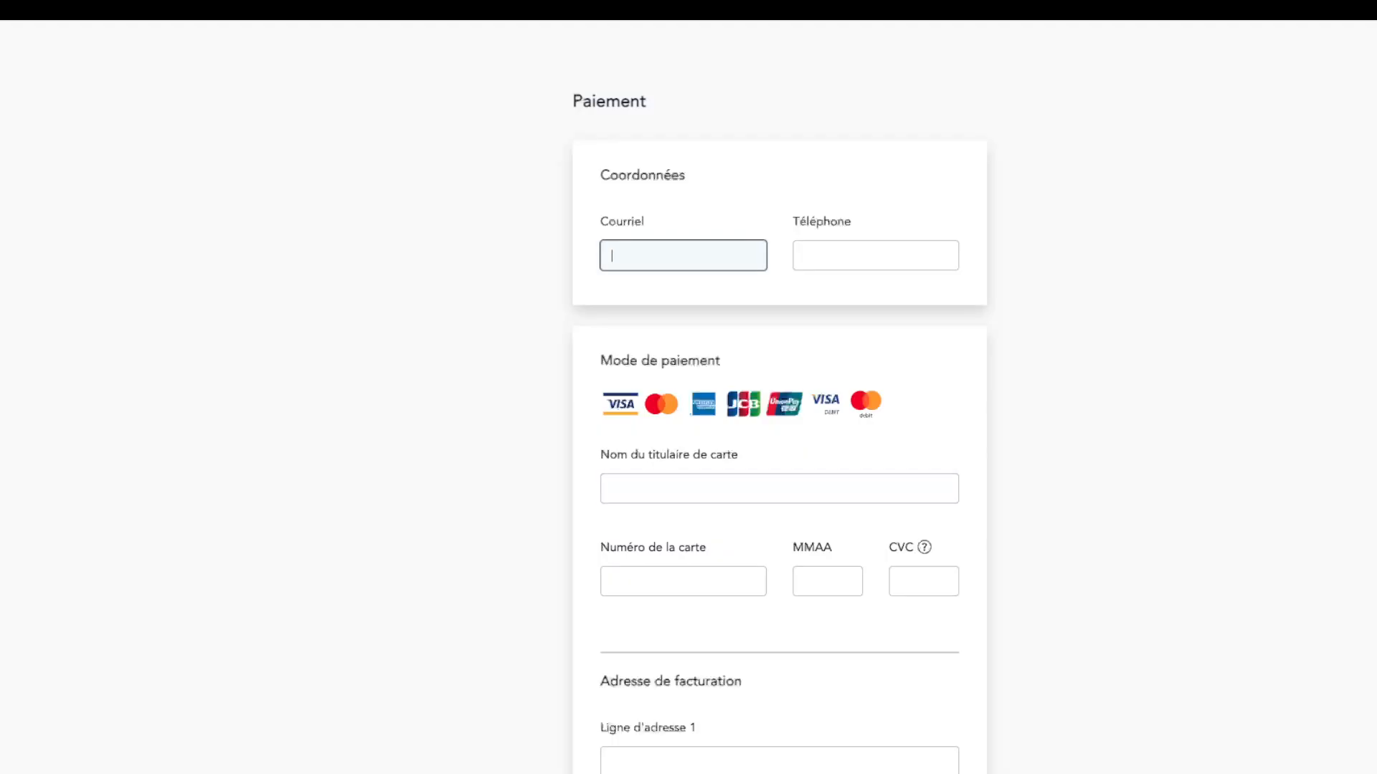
pyautogui.click(876, 255)
pyautogui.click(779, 488)
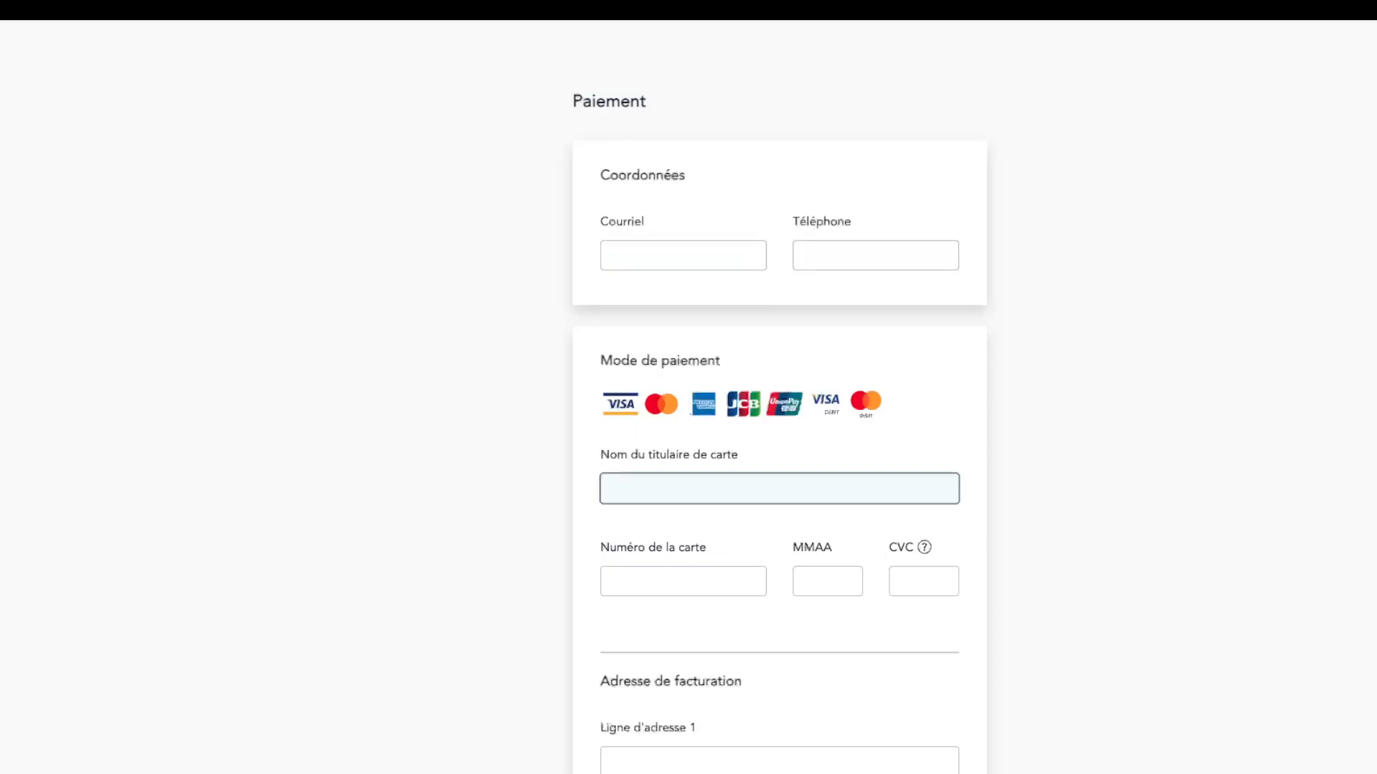
# Step: Check the card number, MMAA expiry and CVC fields, leaving the payment form empty
pyautogui.scroll(-4, 779, 489)
pyautogui.click(683, 308)
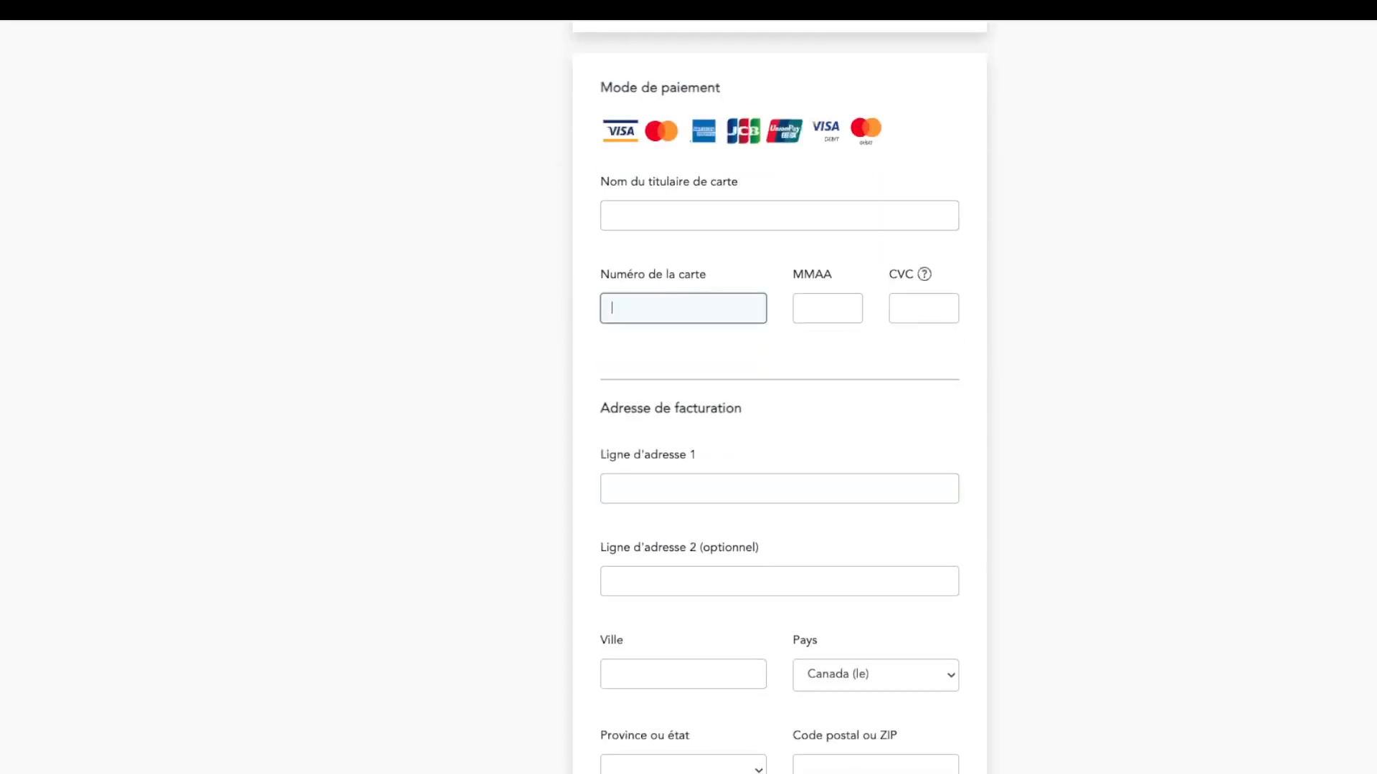
pyautogui.click(828, 309)
pyautogui.click(923, 309)
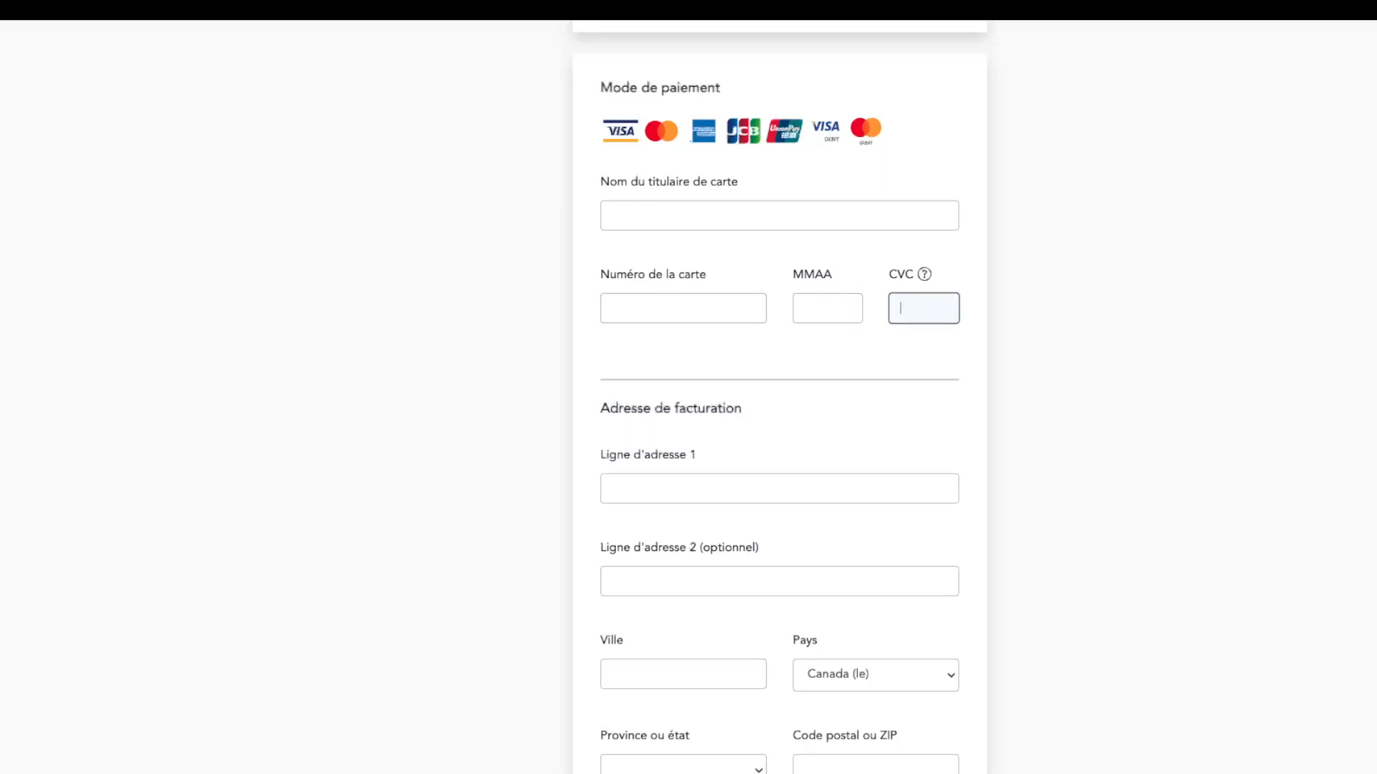
pyautogui.scroll(-2, 780, 380)
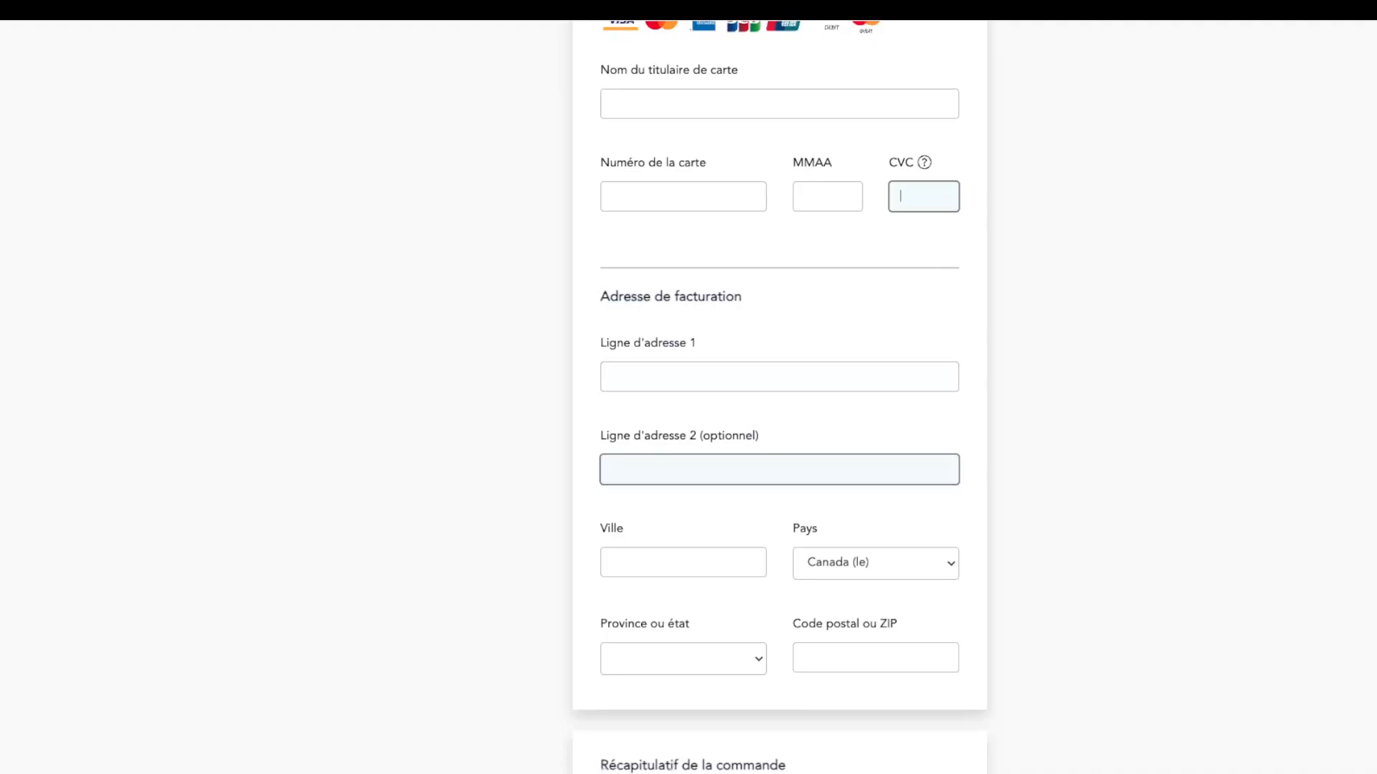
pyautogui.scroll(-4, 682, 489)
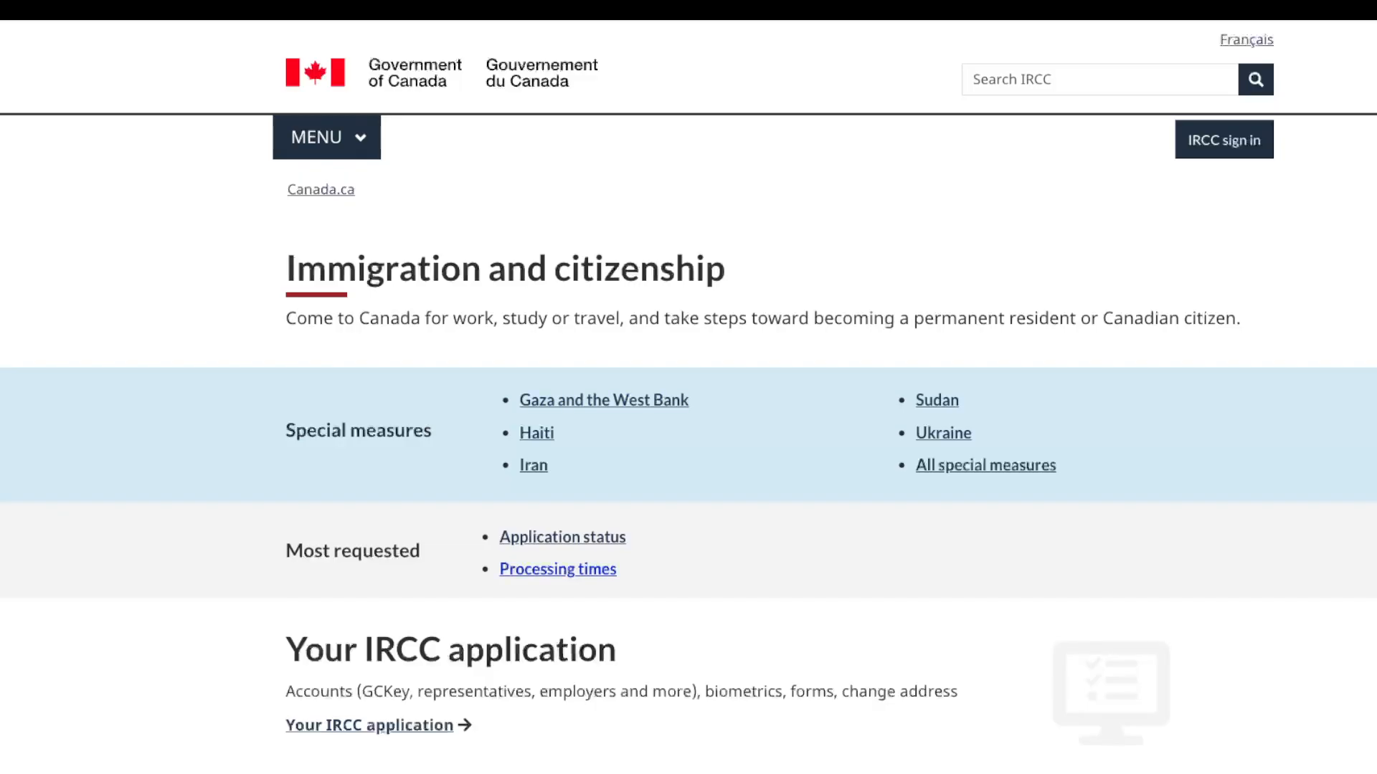
# Step: Open the Processing times checker, choose Temporary residence, and switch the page to Français
pyautogui.click(558, 570)
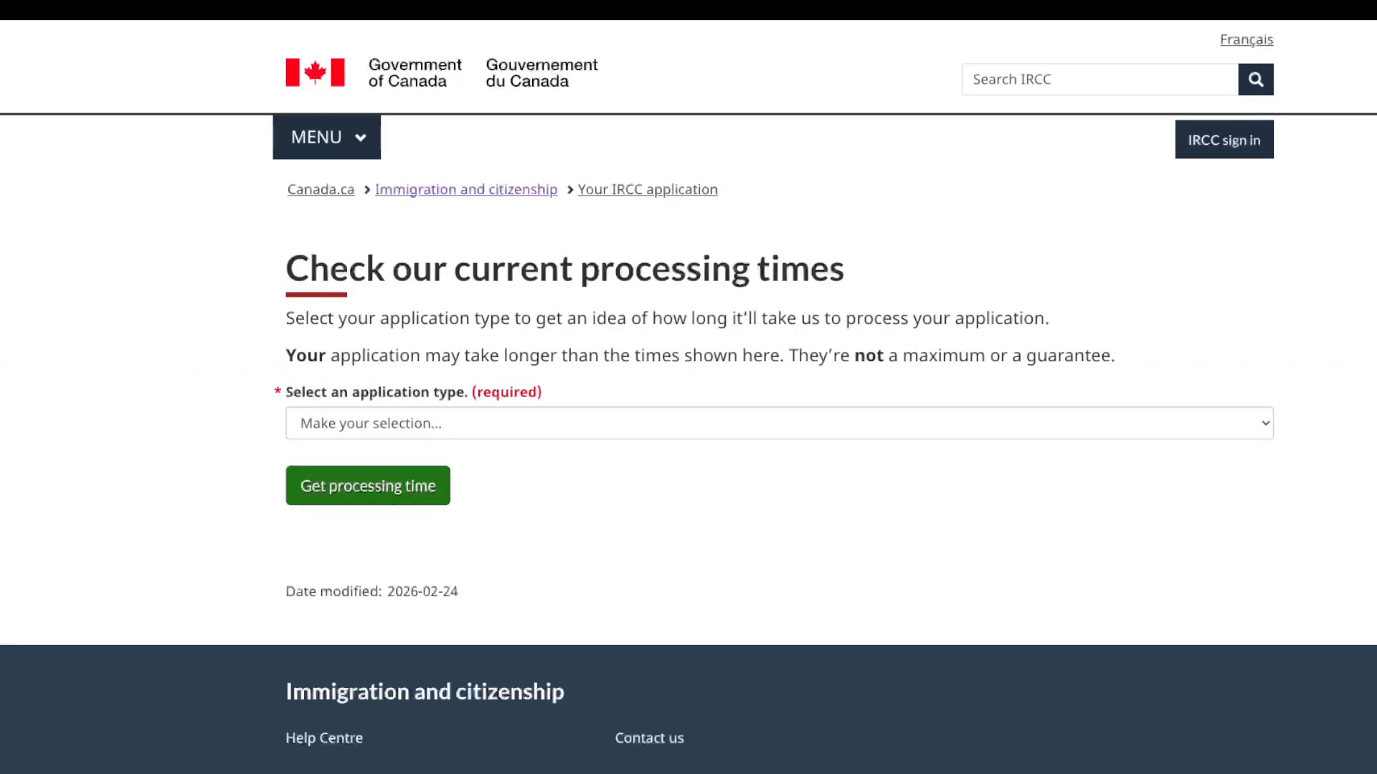
pyautogui.click(779, 424)
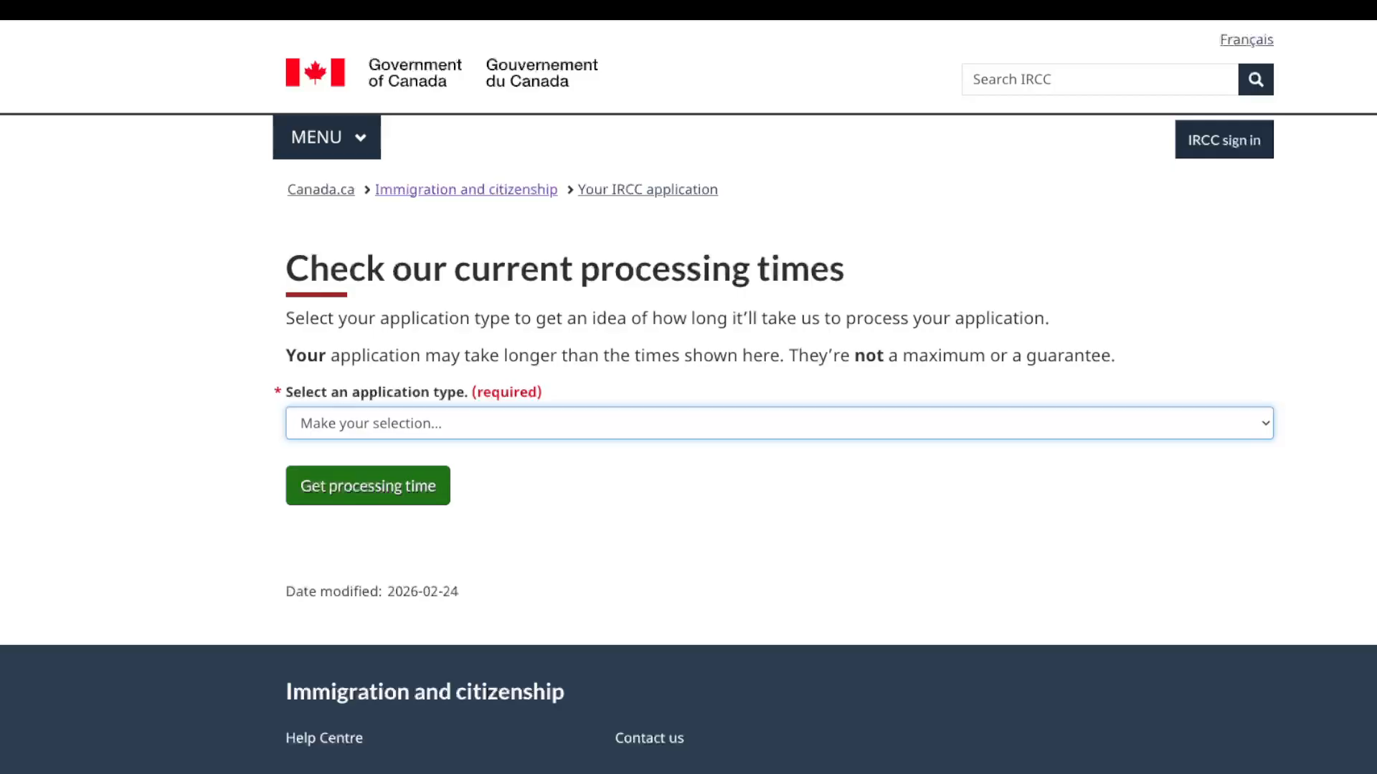
pyautogui.click(460, 450)
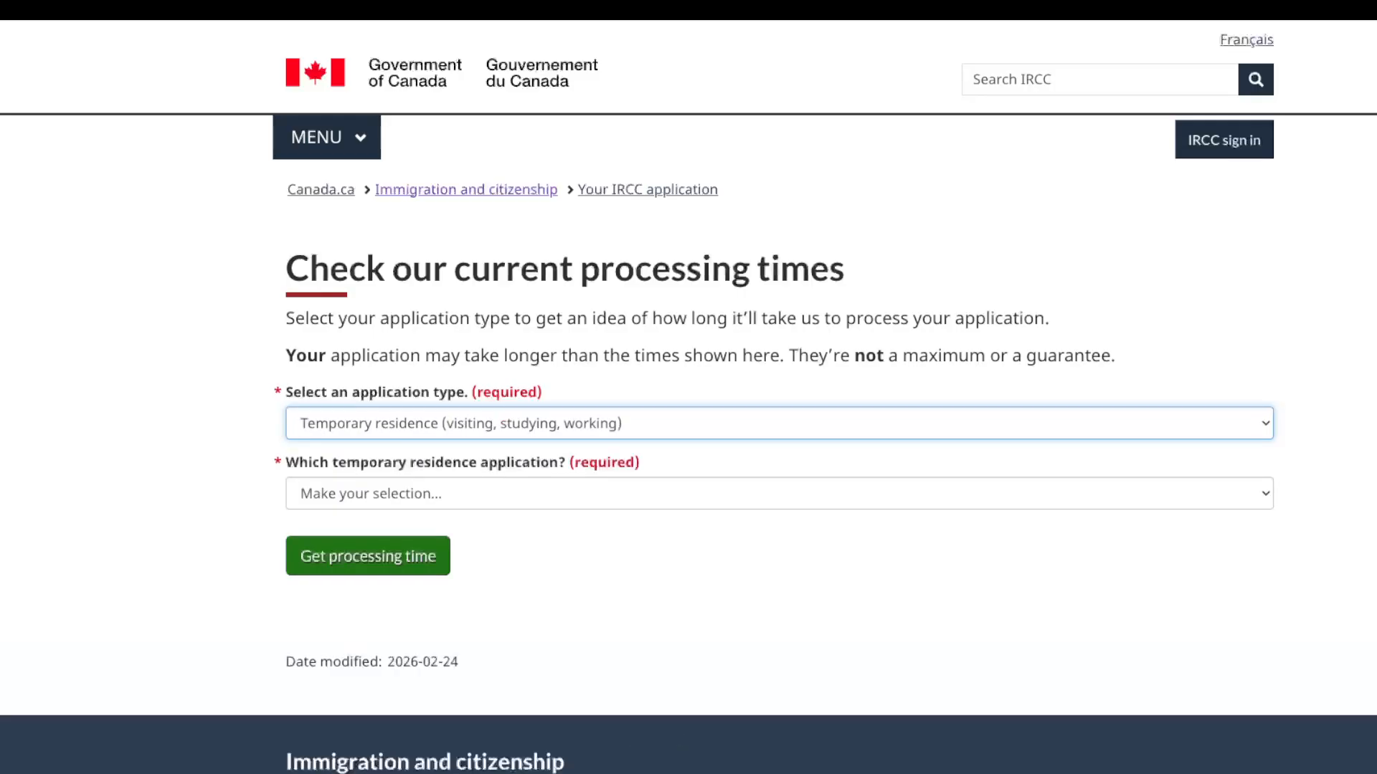
pyautogui.click(460, 494)
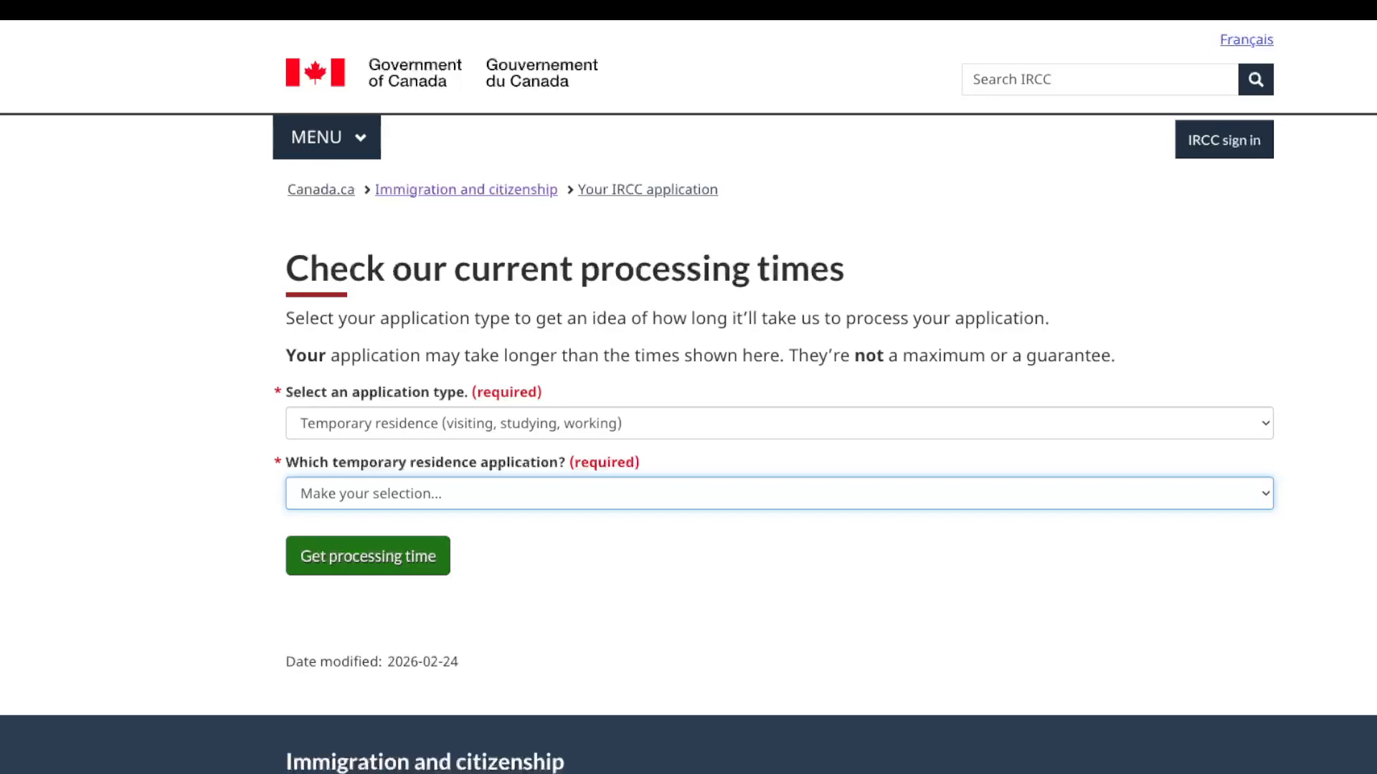
pyautogui.click(1247, 40)
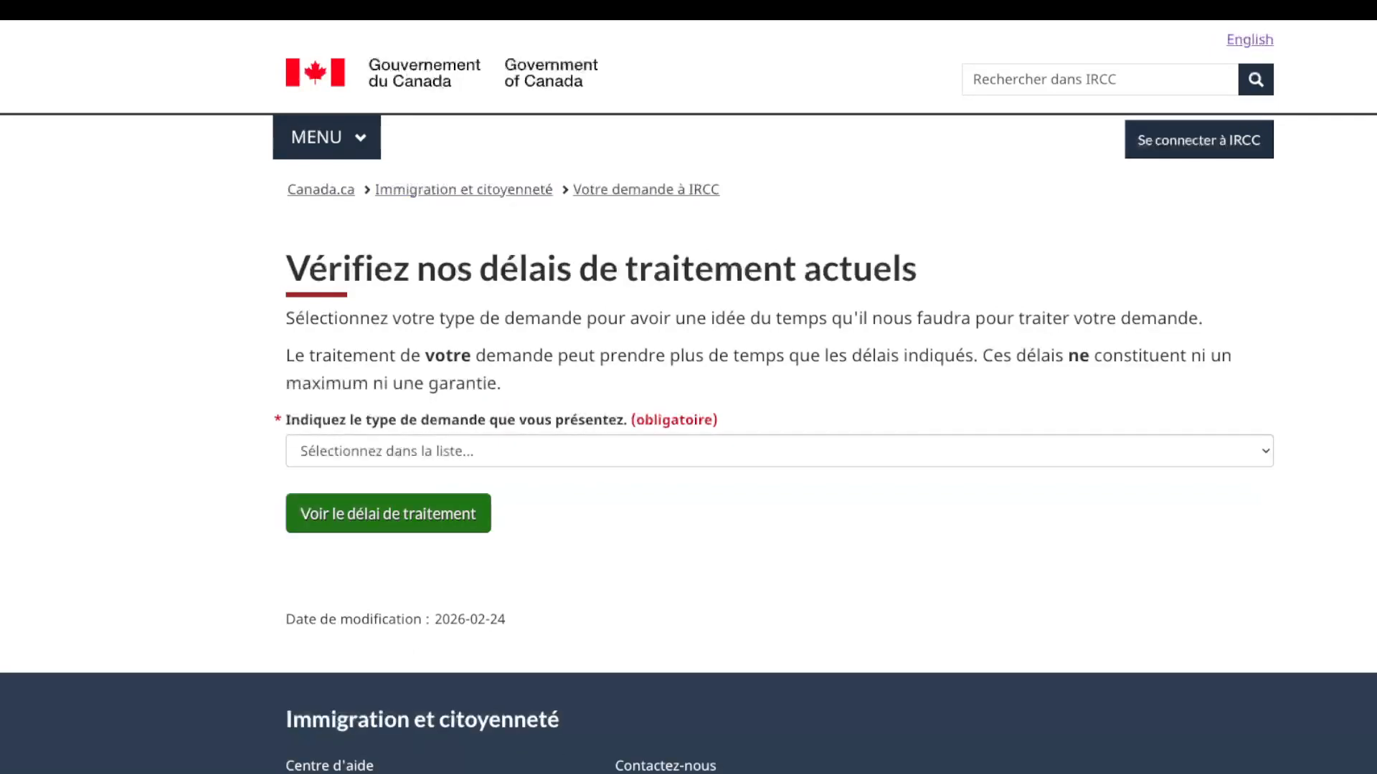
# Step: Choose Résidence temporaire, Visa de visiteur (de l'étranger) and République démocratique du Congo (Kinshasa)
pyautogui.click(780, 451)
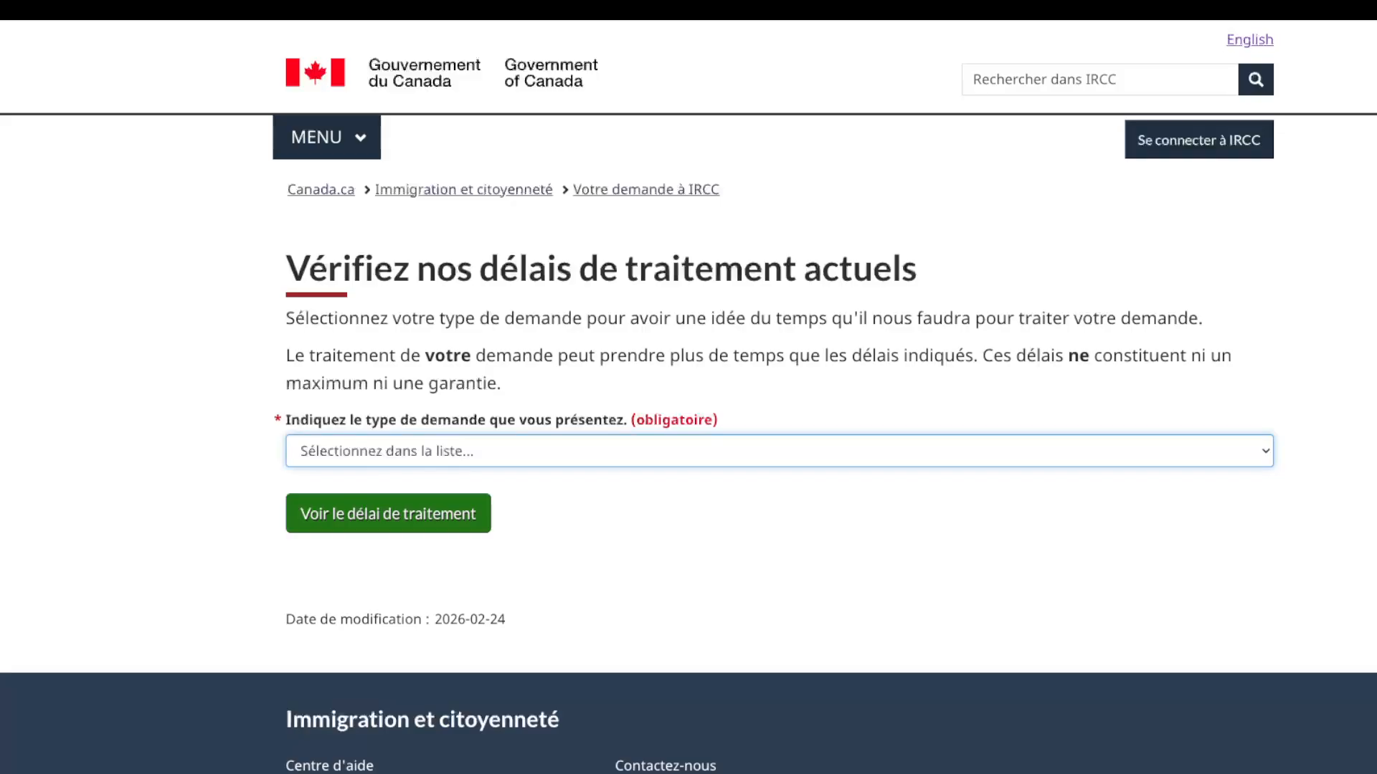
pyautogui.click(441, 473)
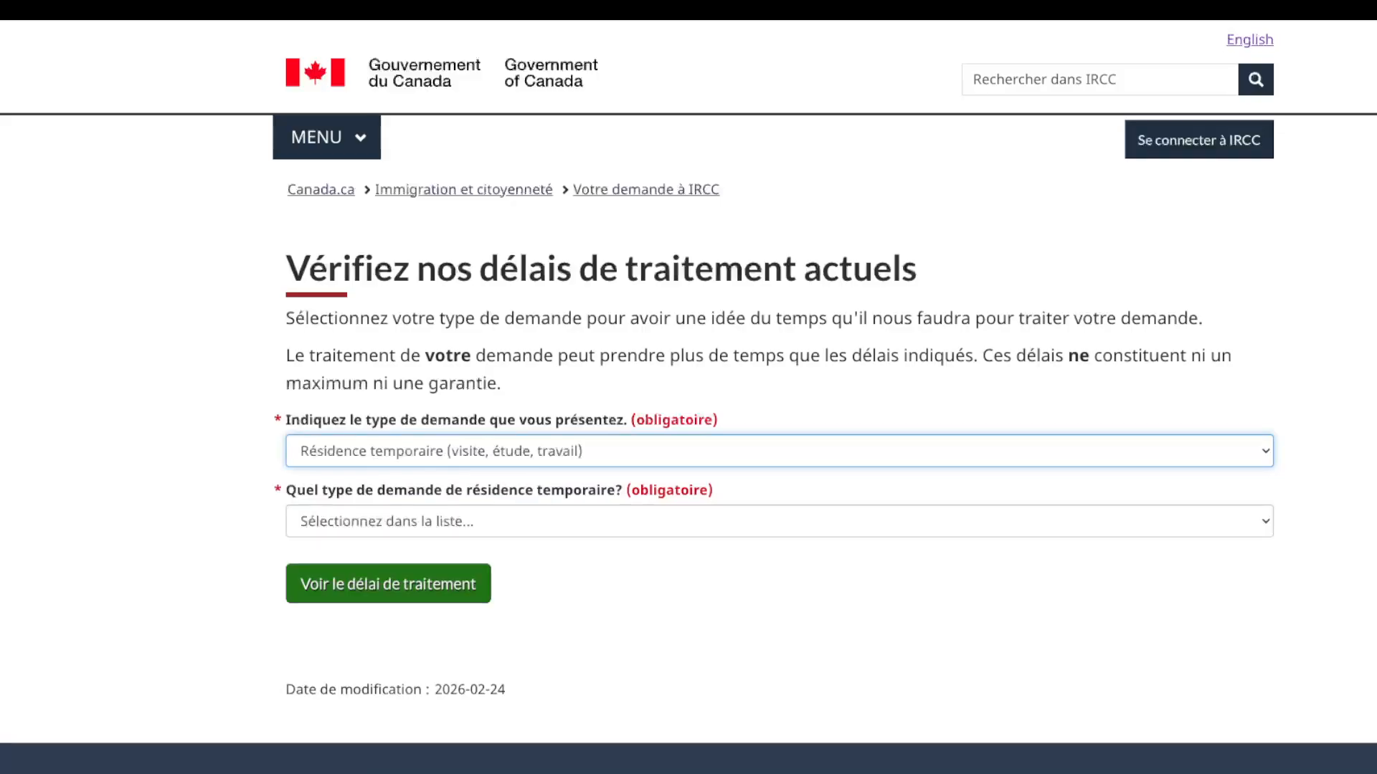
pyautogui.click(780, 521)
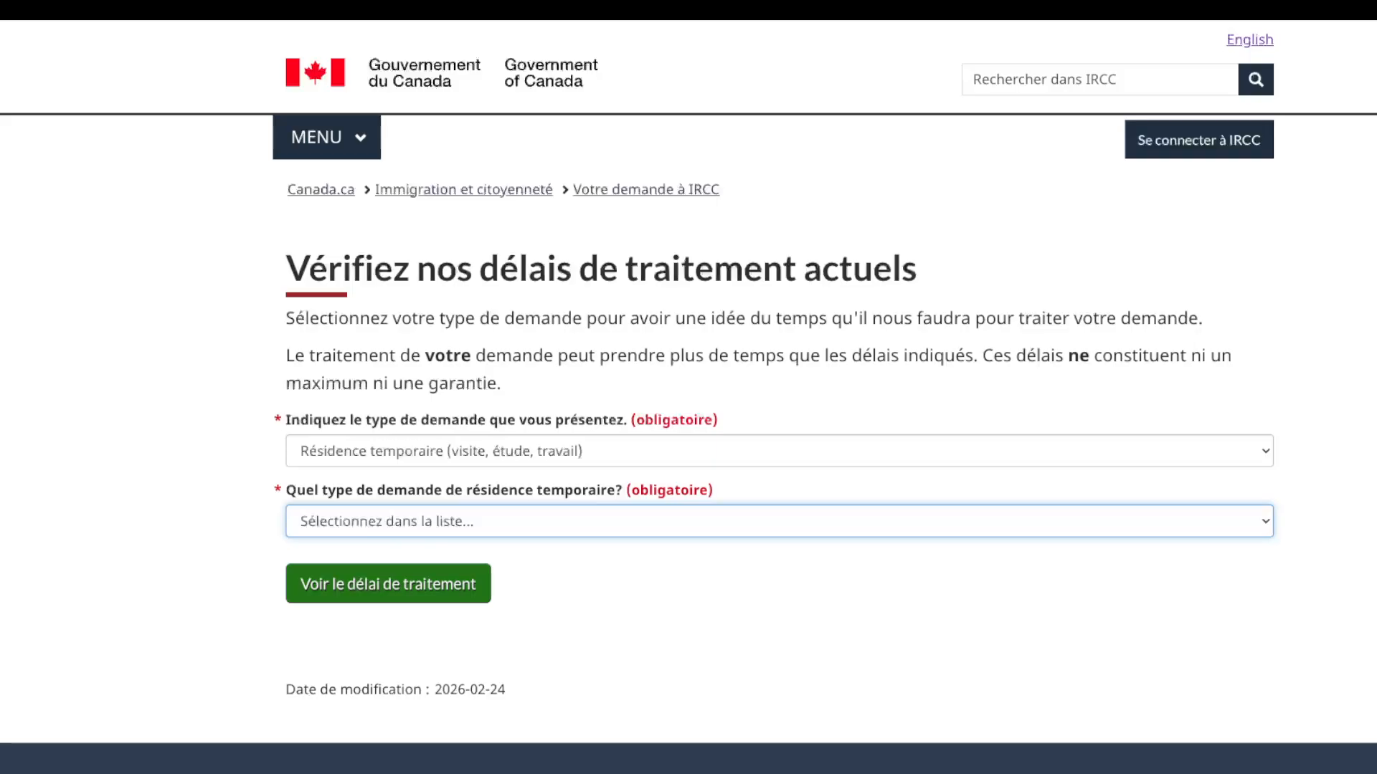
pyautogui.press('Down')
pyautogui.click(779, 591)
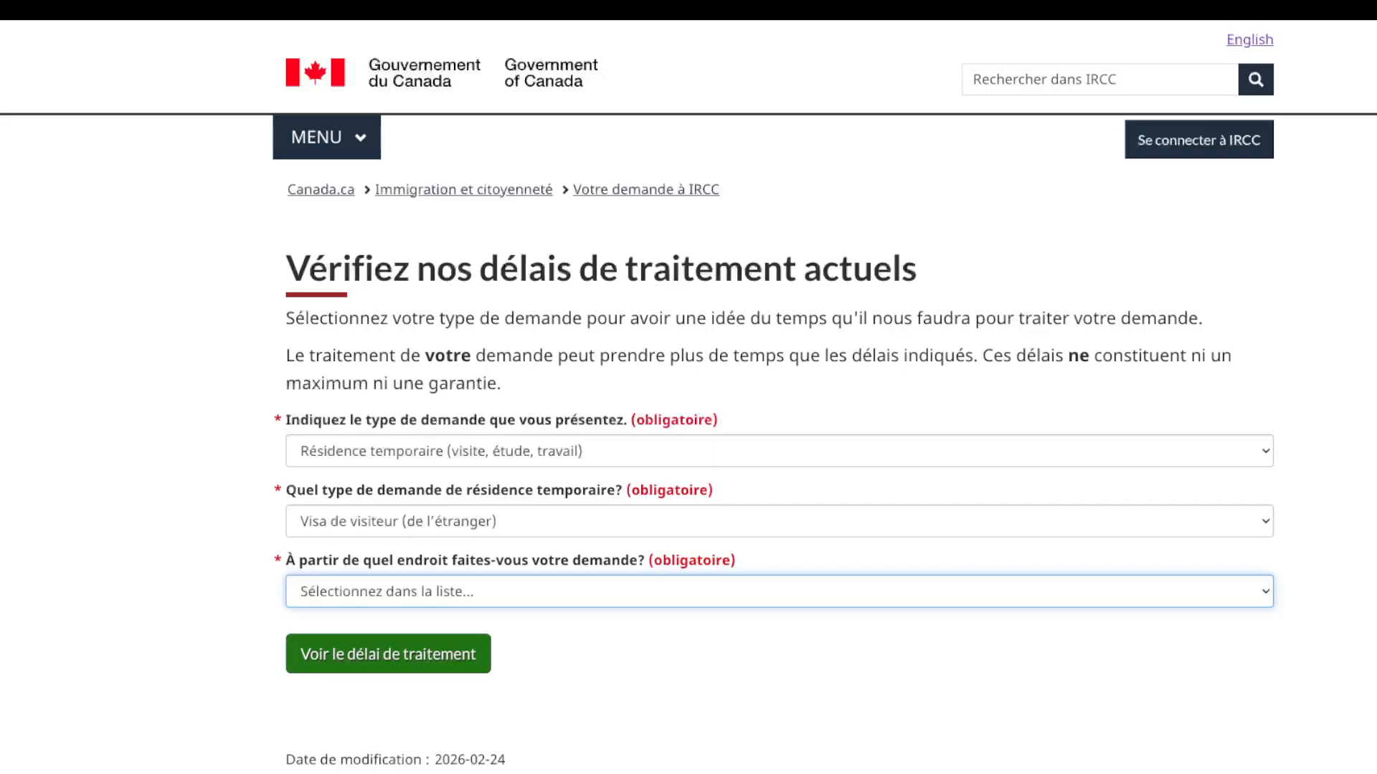
pyautogui.click(454, 592)
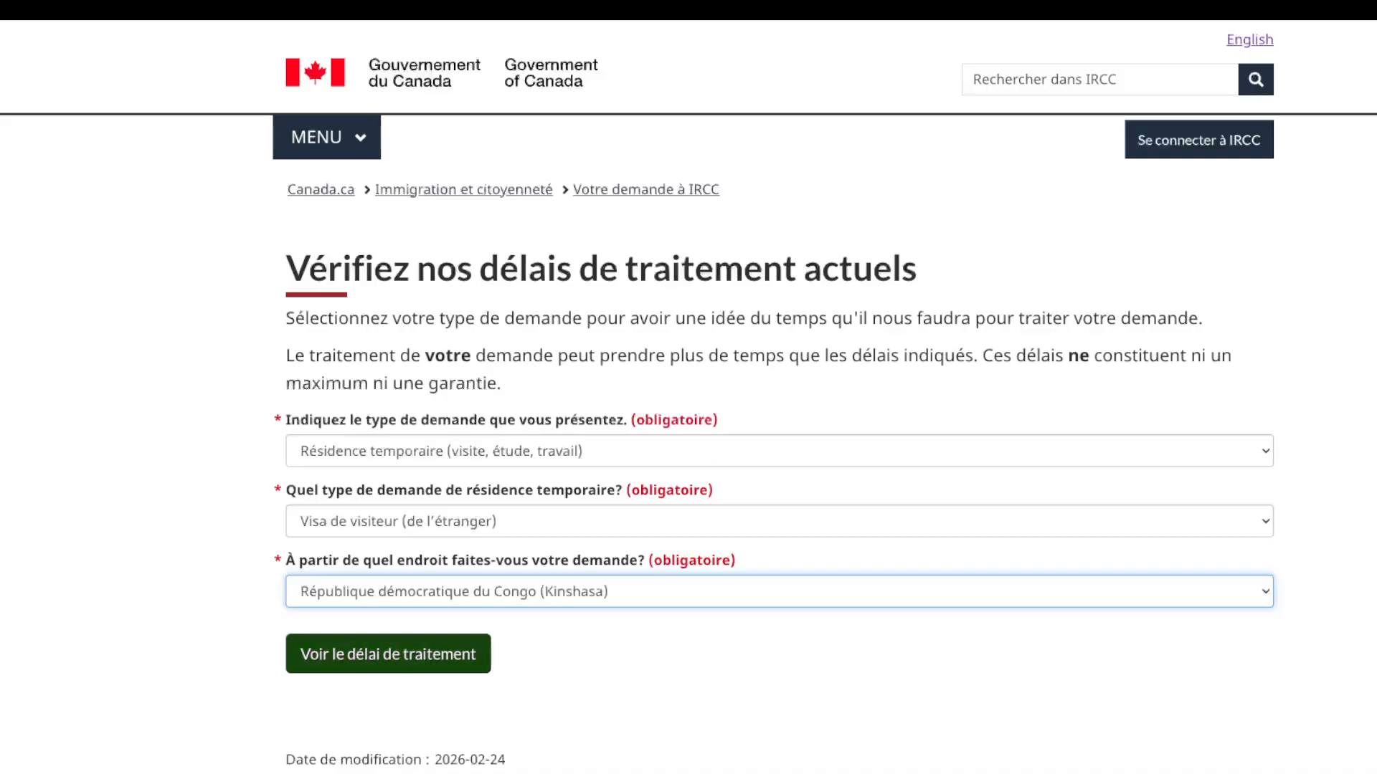
# Step: Show the Kinshasa visitor-visa processing time and highlight the '33 jours' result
pyautogui.click(388, 654)
pyautogui.scroll(-6, 688, 387)
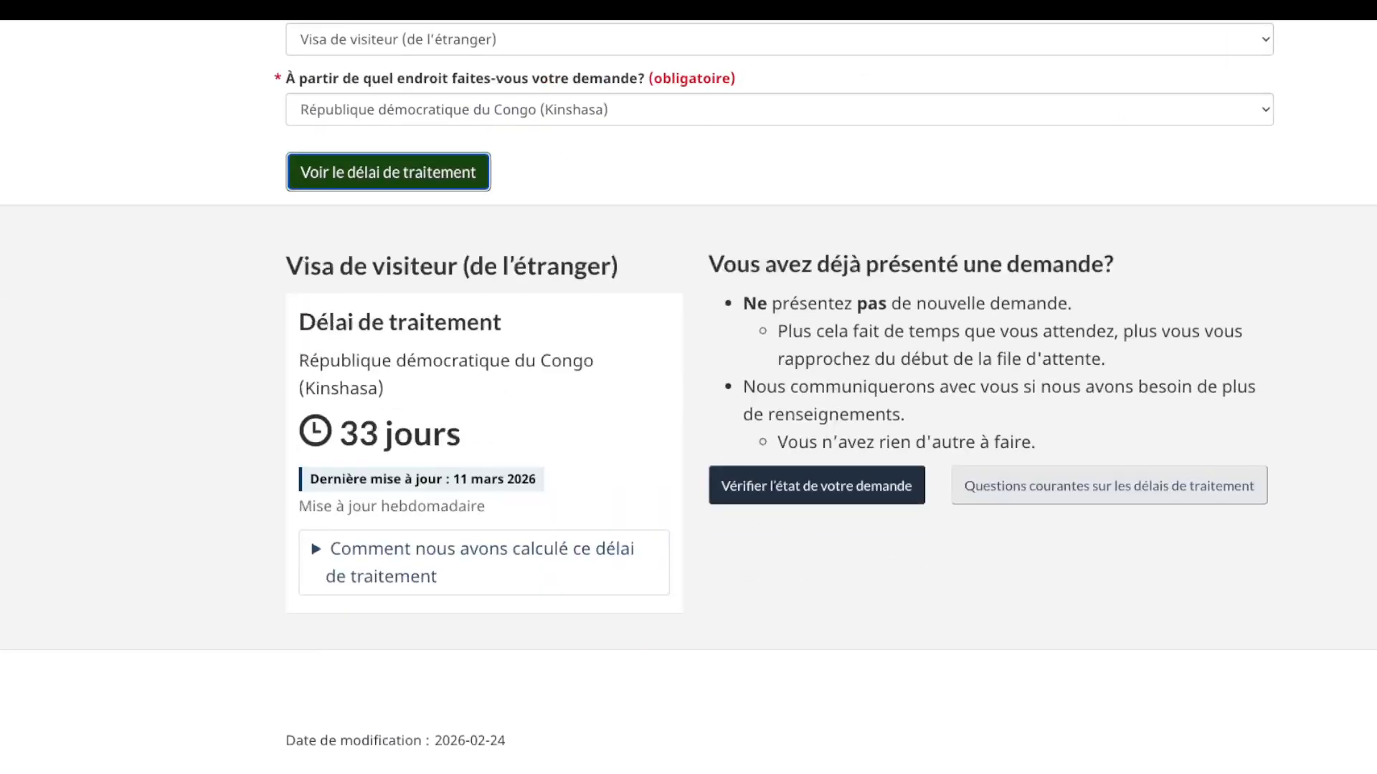
pyautogui.scroll(5, 688, 388)
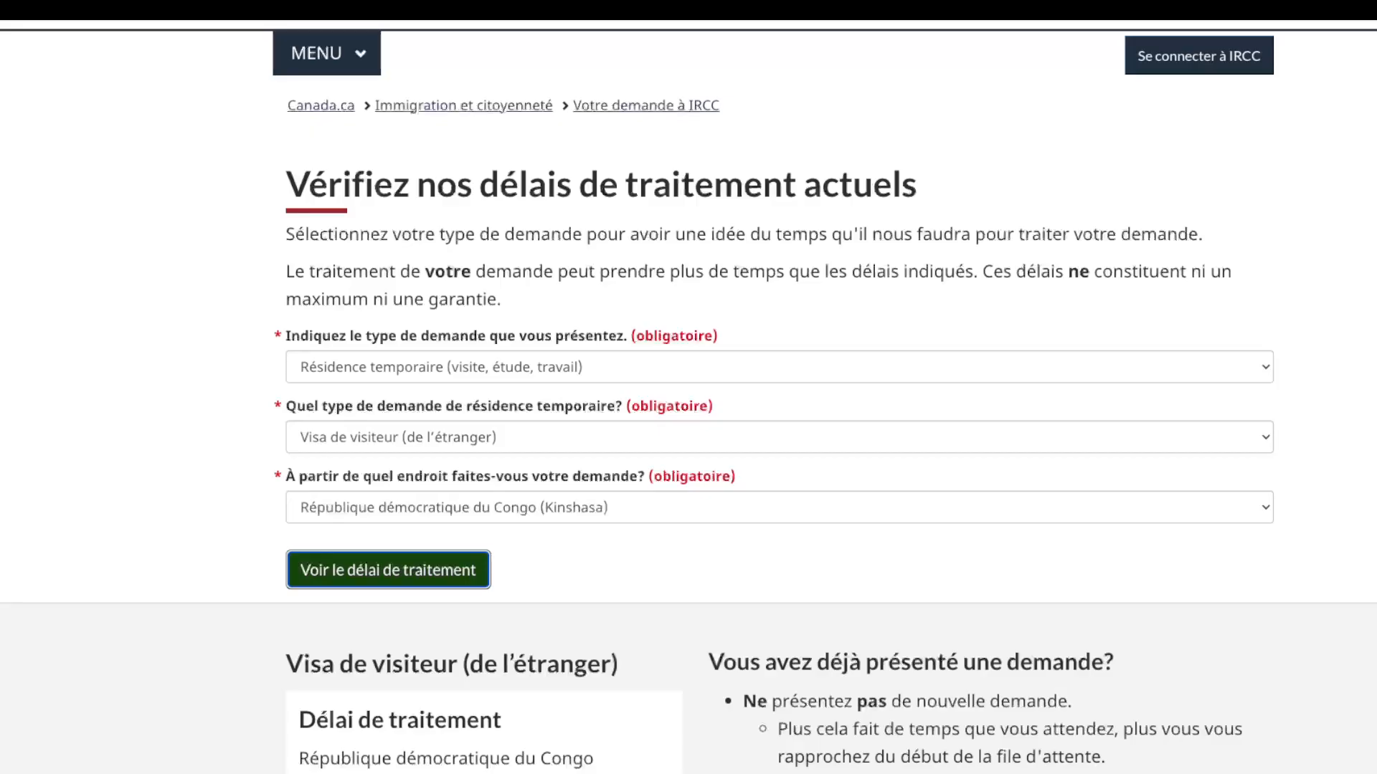
pyautogui.scroll(-3, 688, 387)
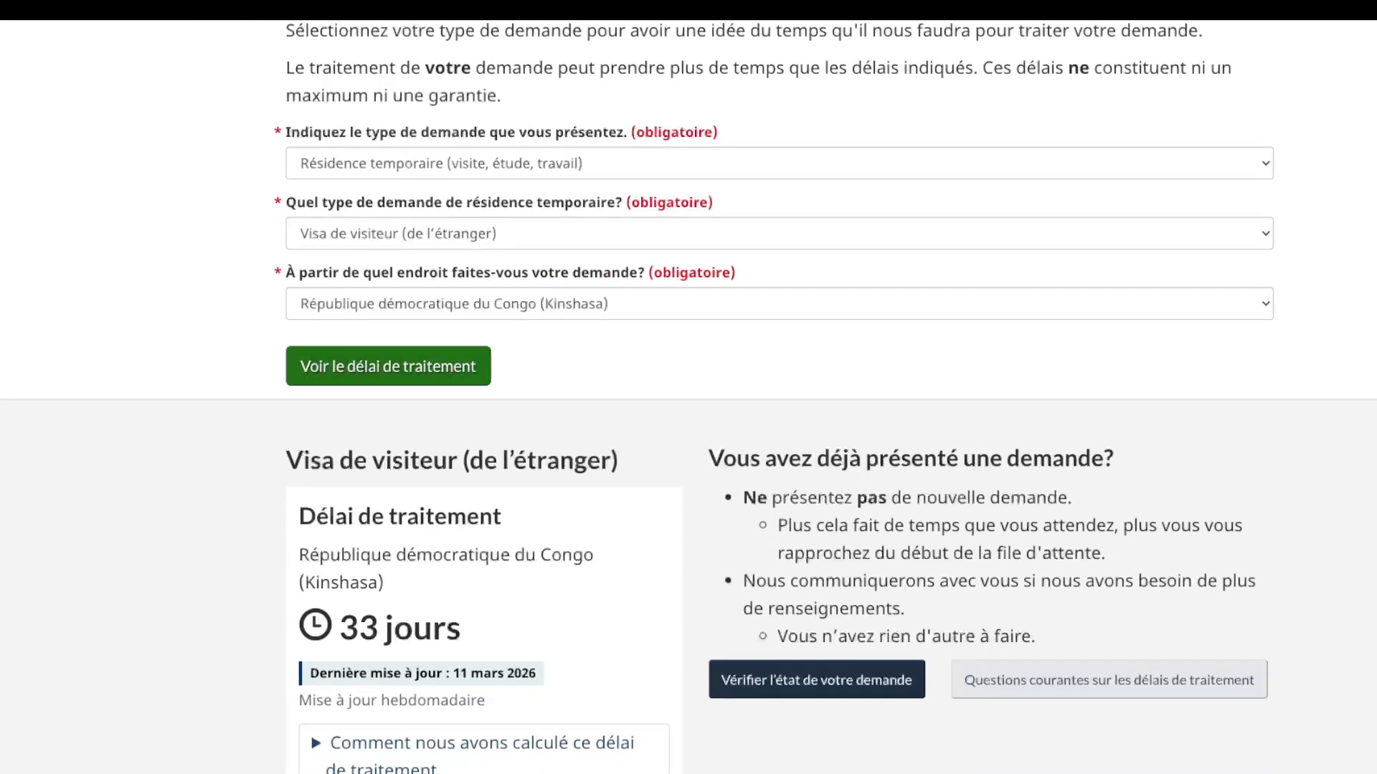
pyautogui.moveTo(461, 629); pyautogui.dragTo(334, 628)
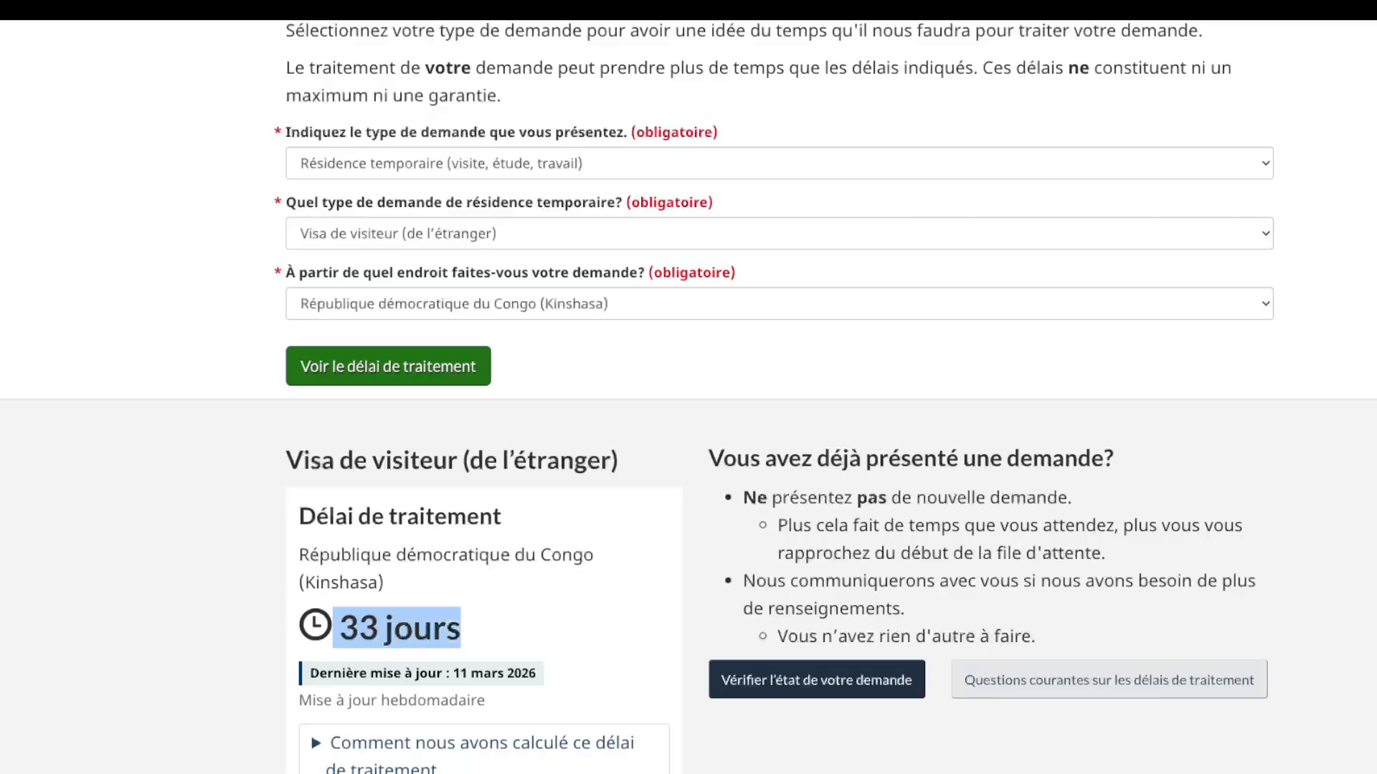